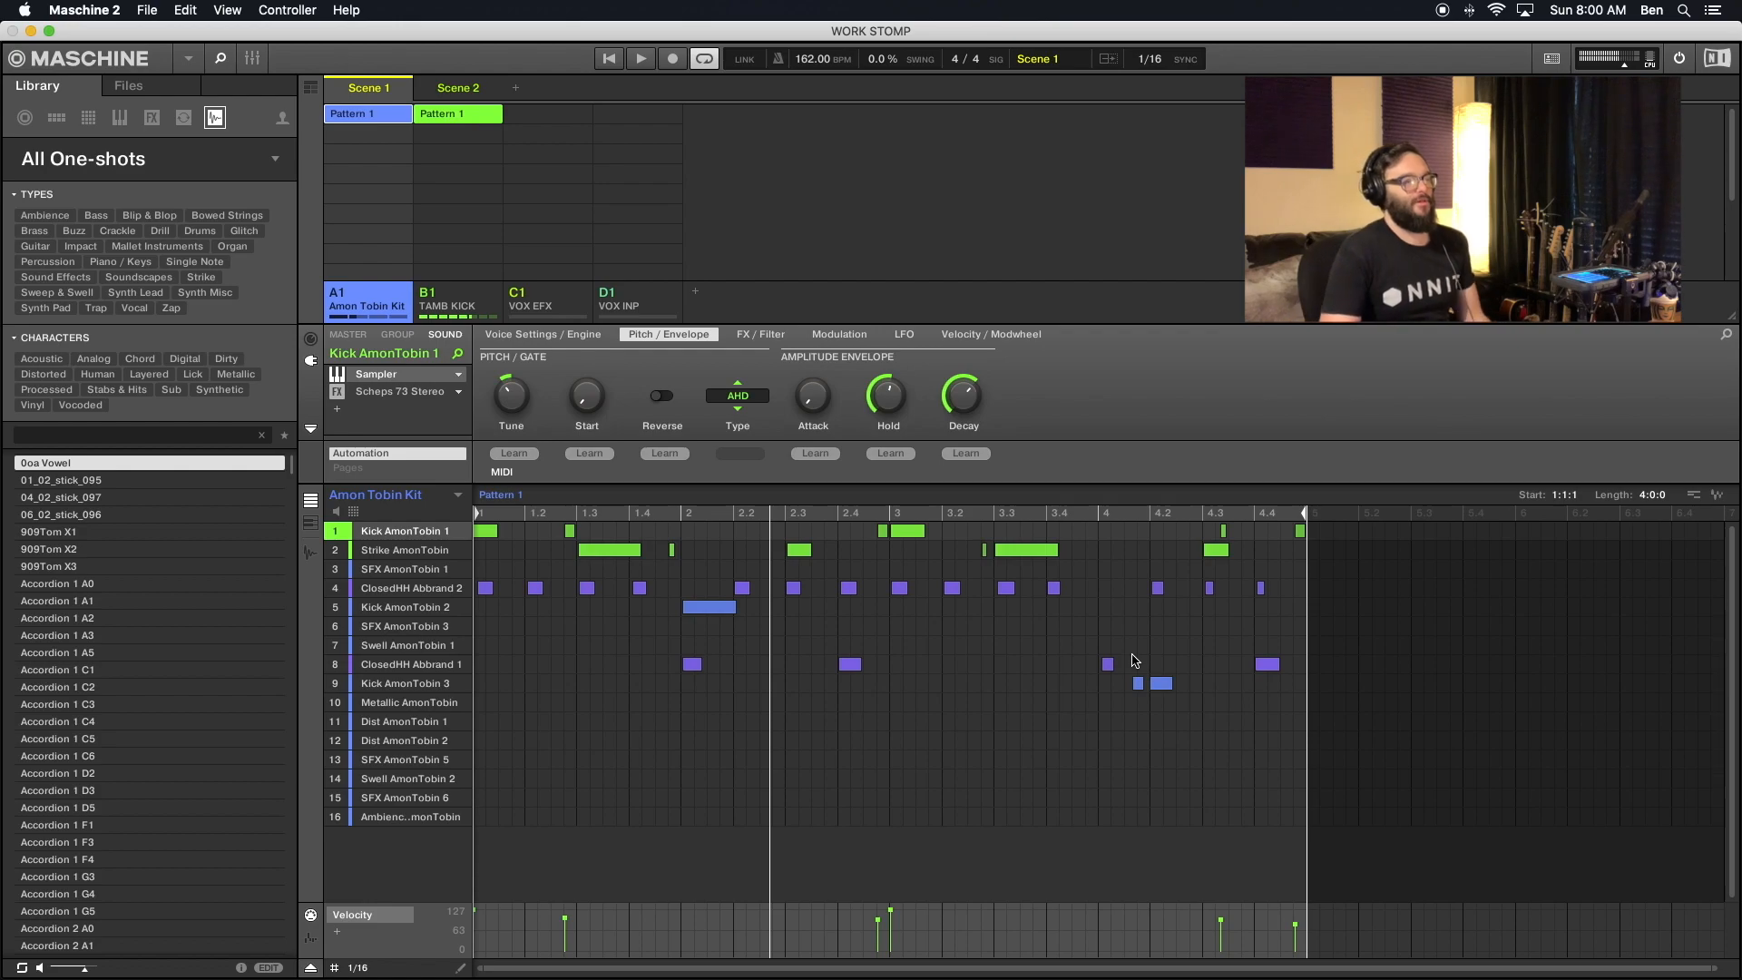
- Select the six short, quiet ghost notes on the Kick AmonTobin 1 and Strike AmonTobin rows of Pattern 1
left_click(570, 531)
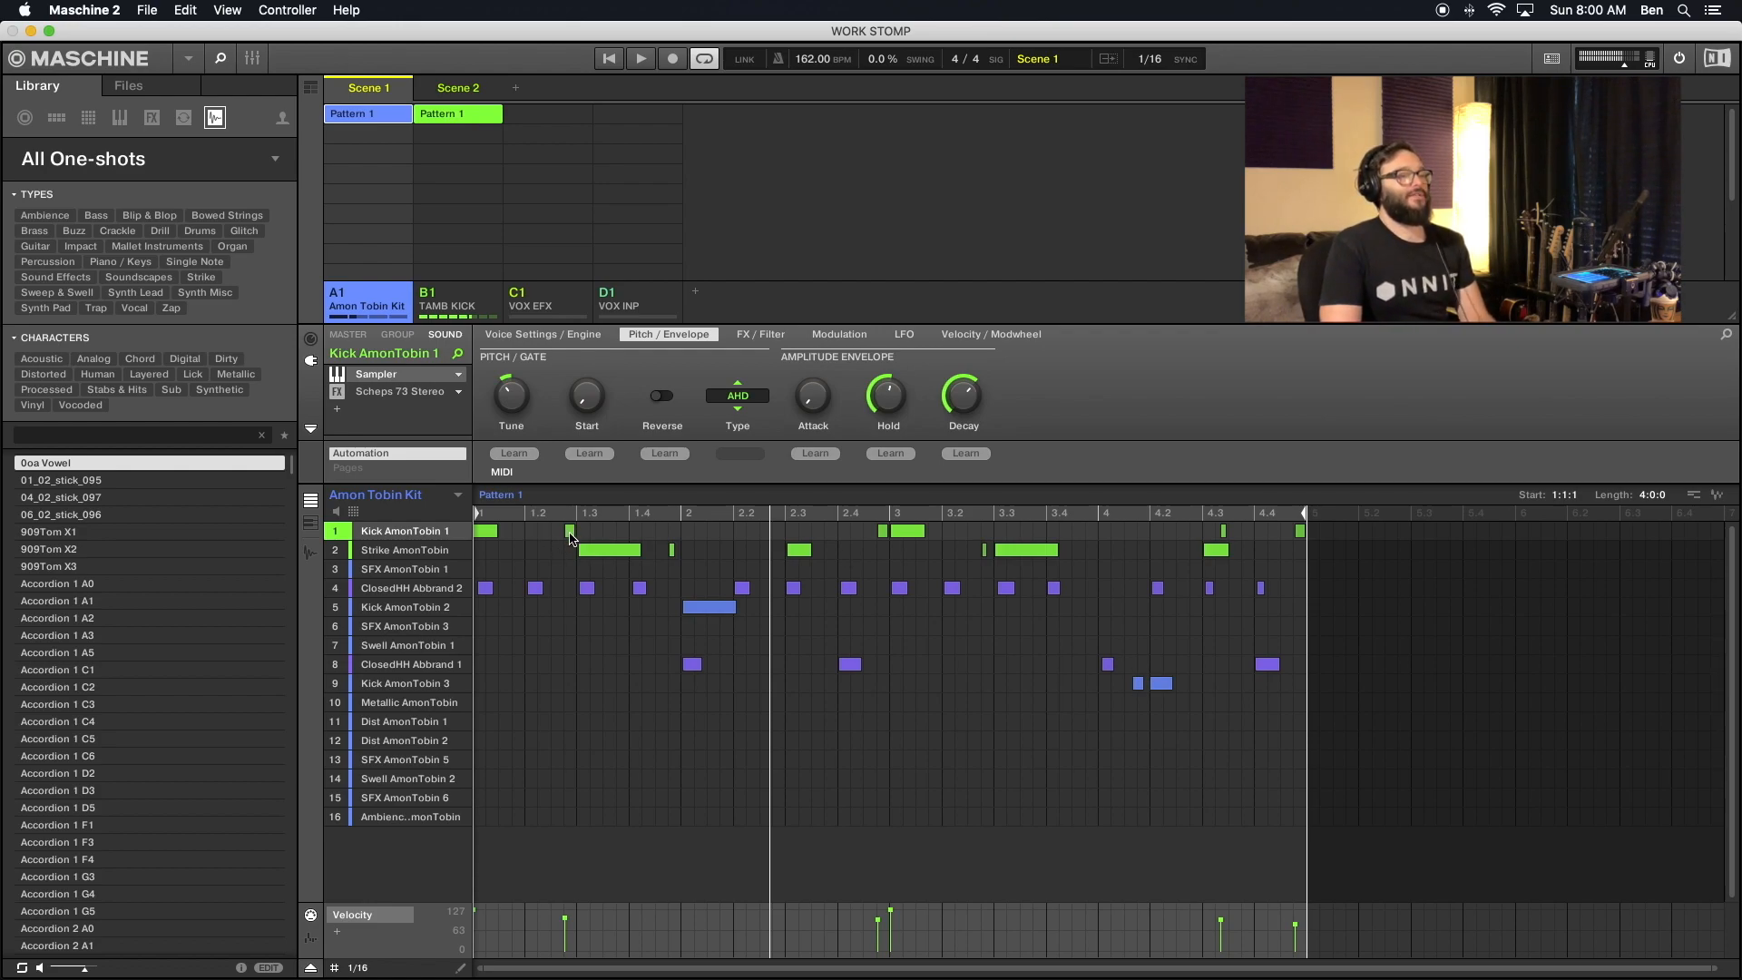
left_click(672, 550)
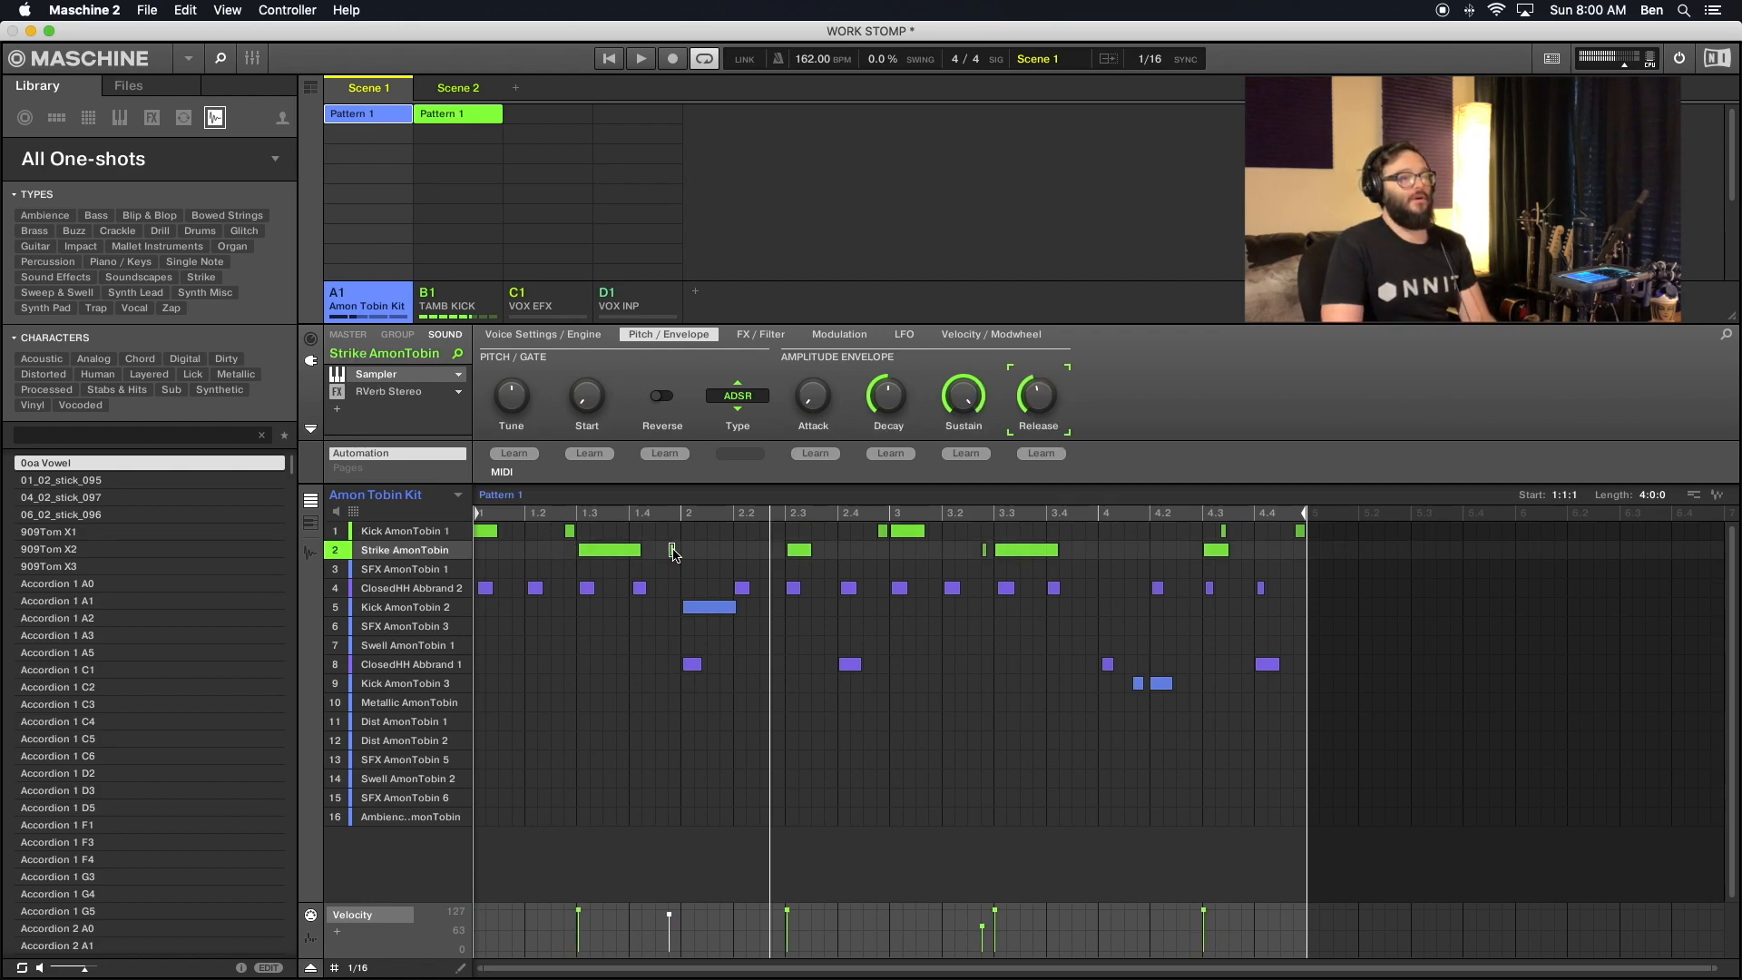
left_click(882, 531)
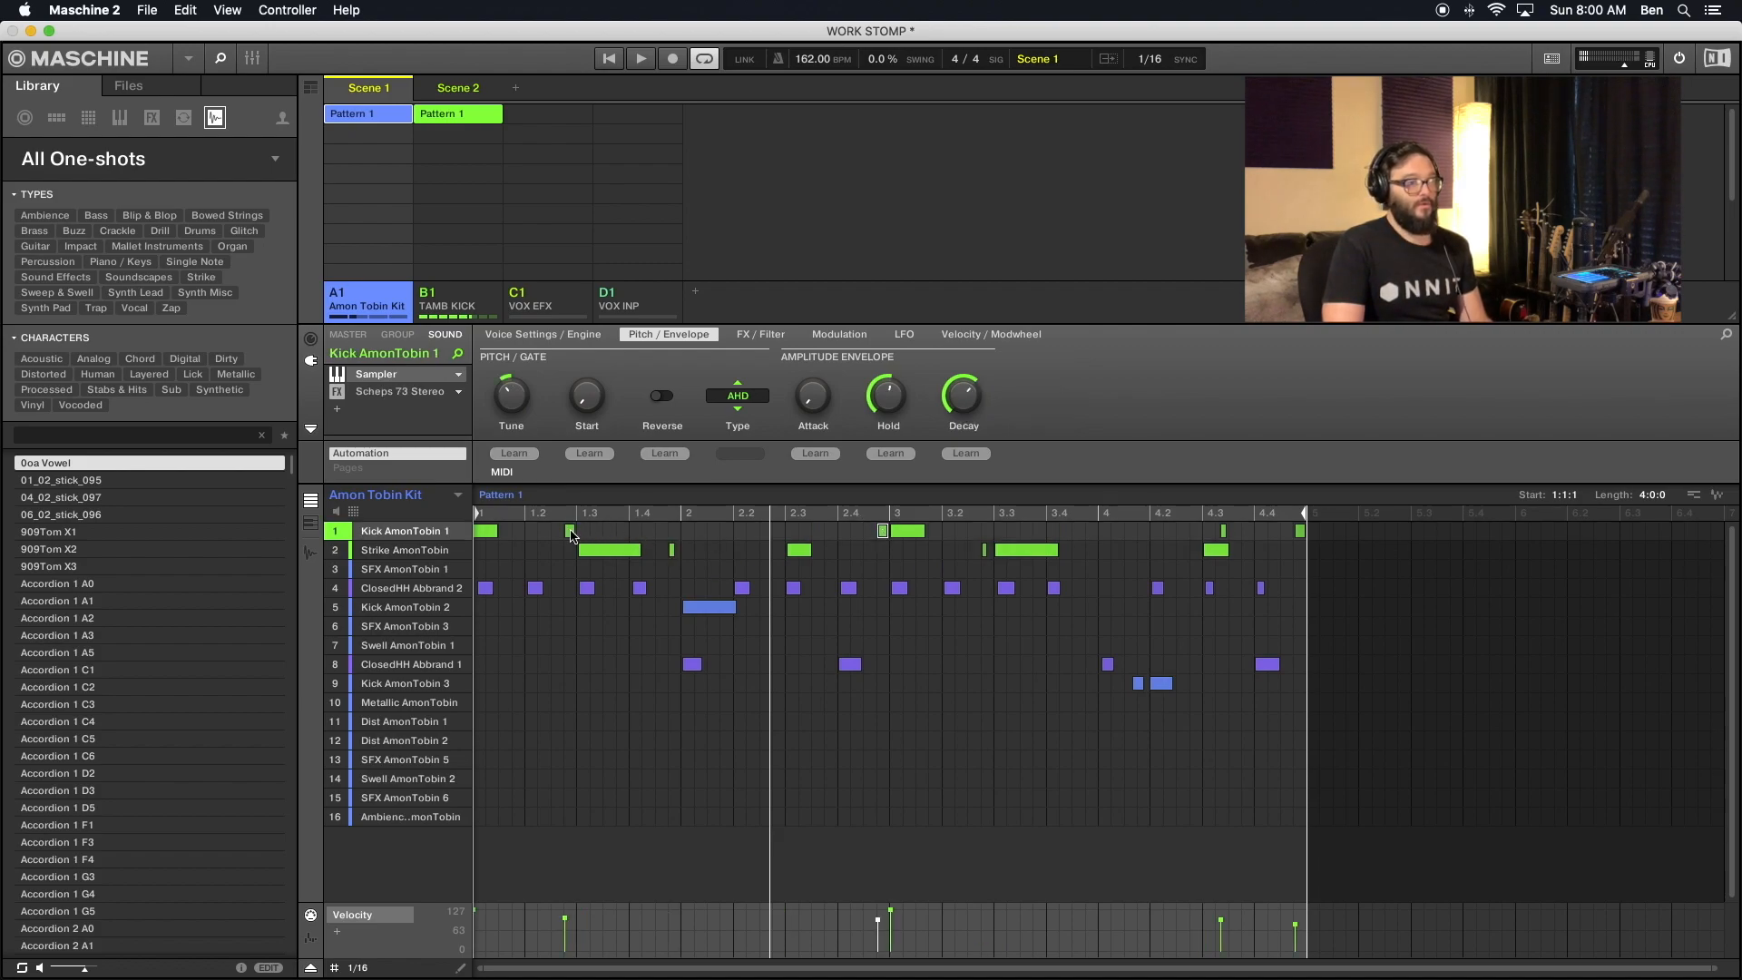
right_click(570, 531)
left_click(528, 552)
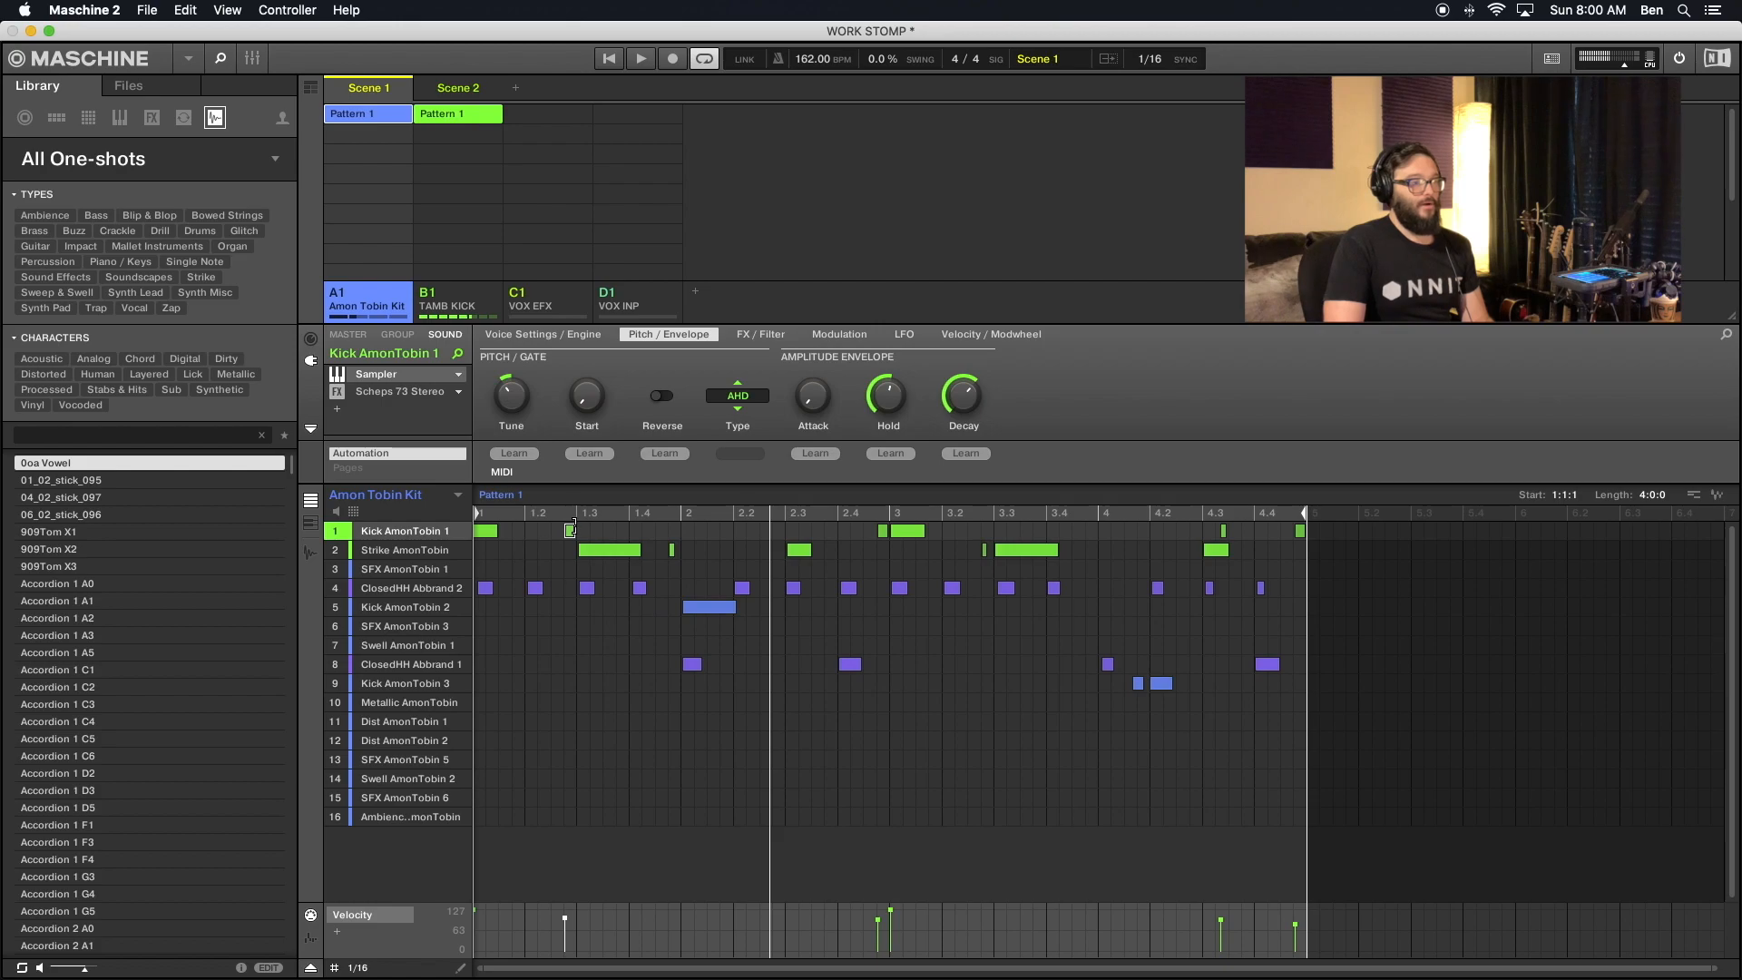
left_click(671, 552)
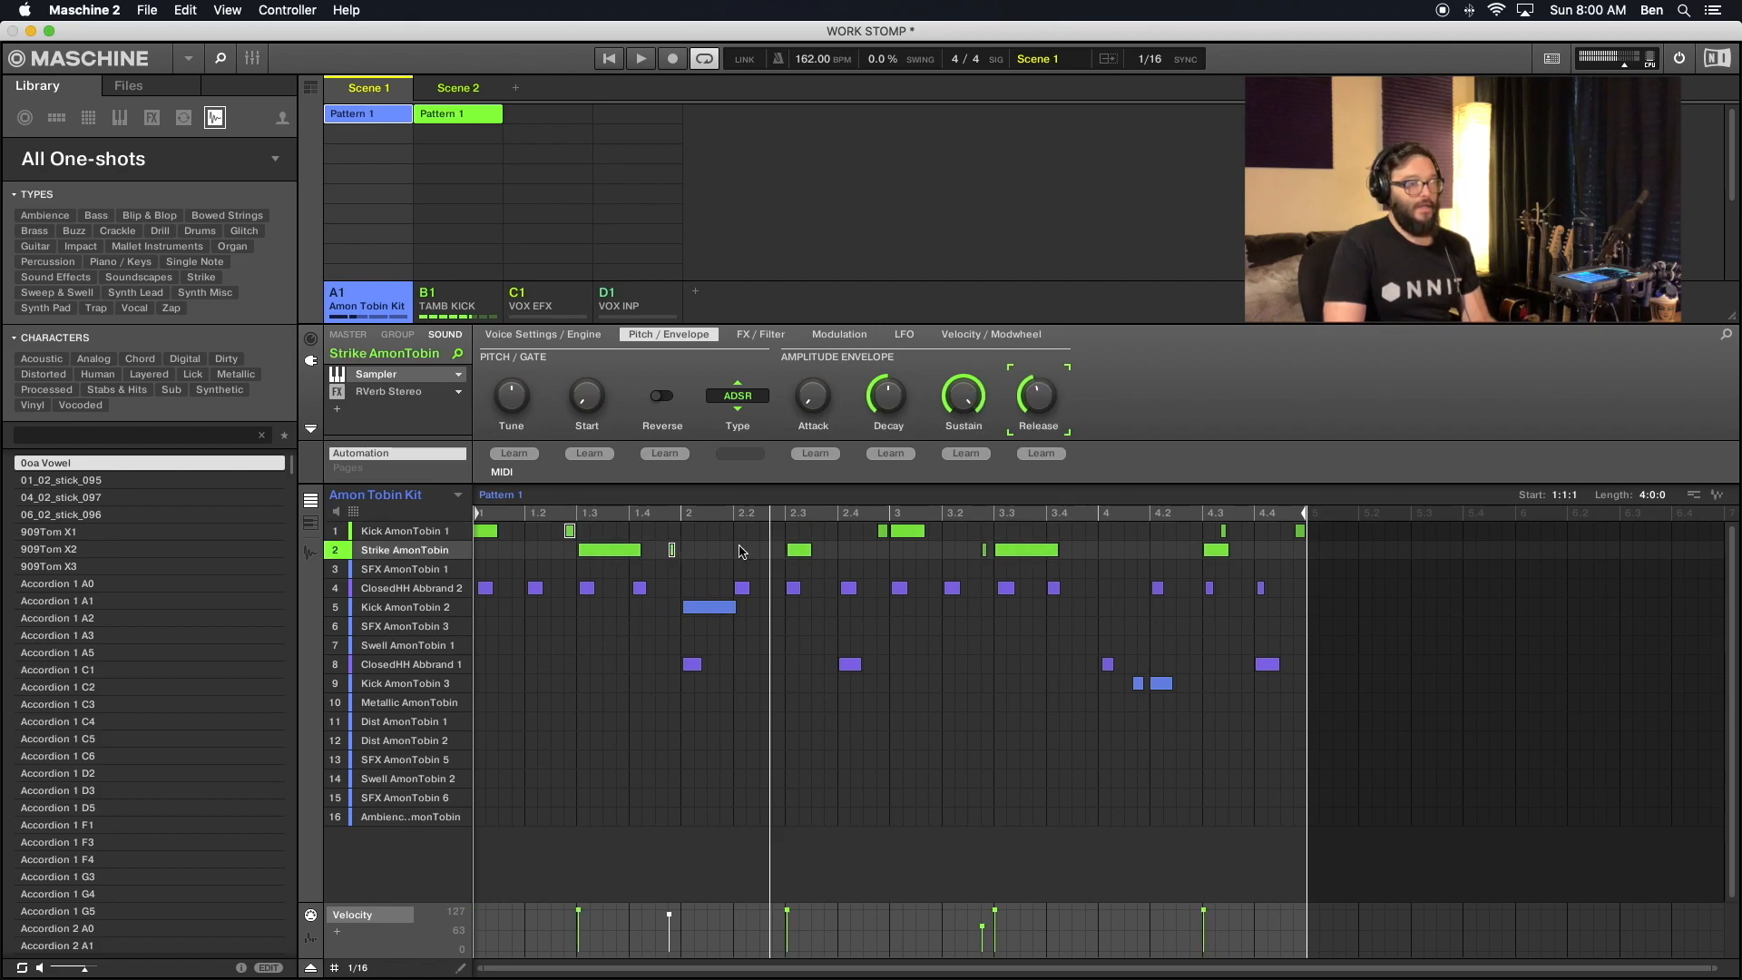
left_click(882, 533, "shift")
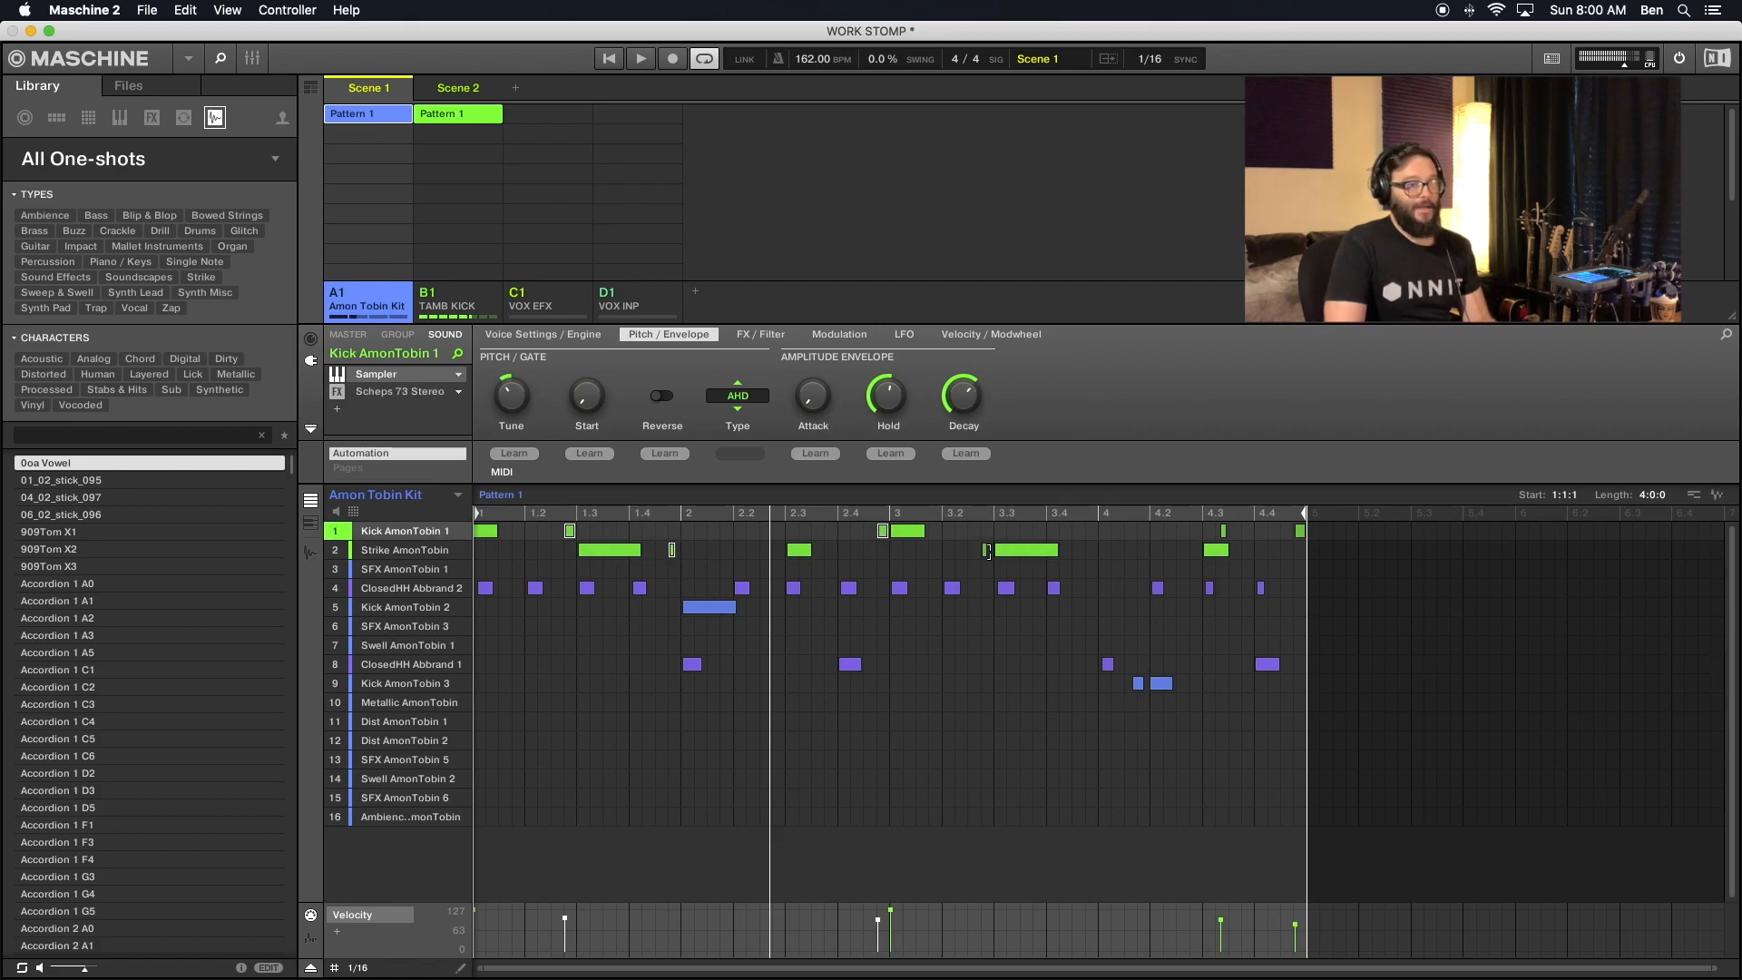
left_click(985, 553, "shift")
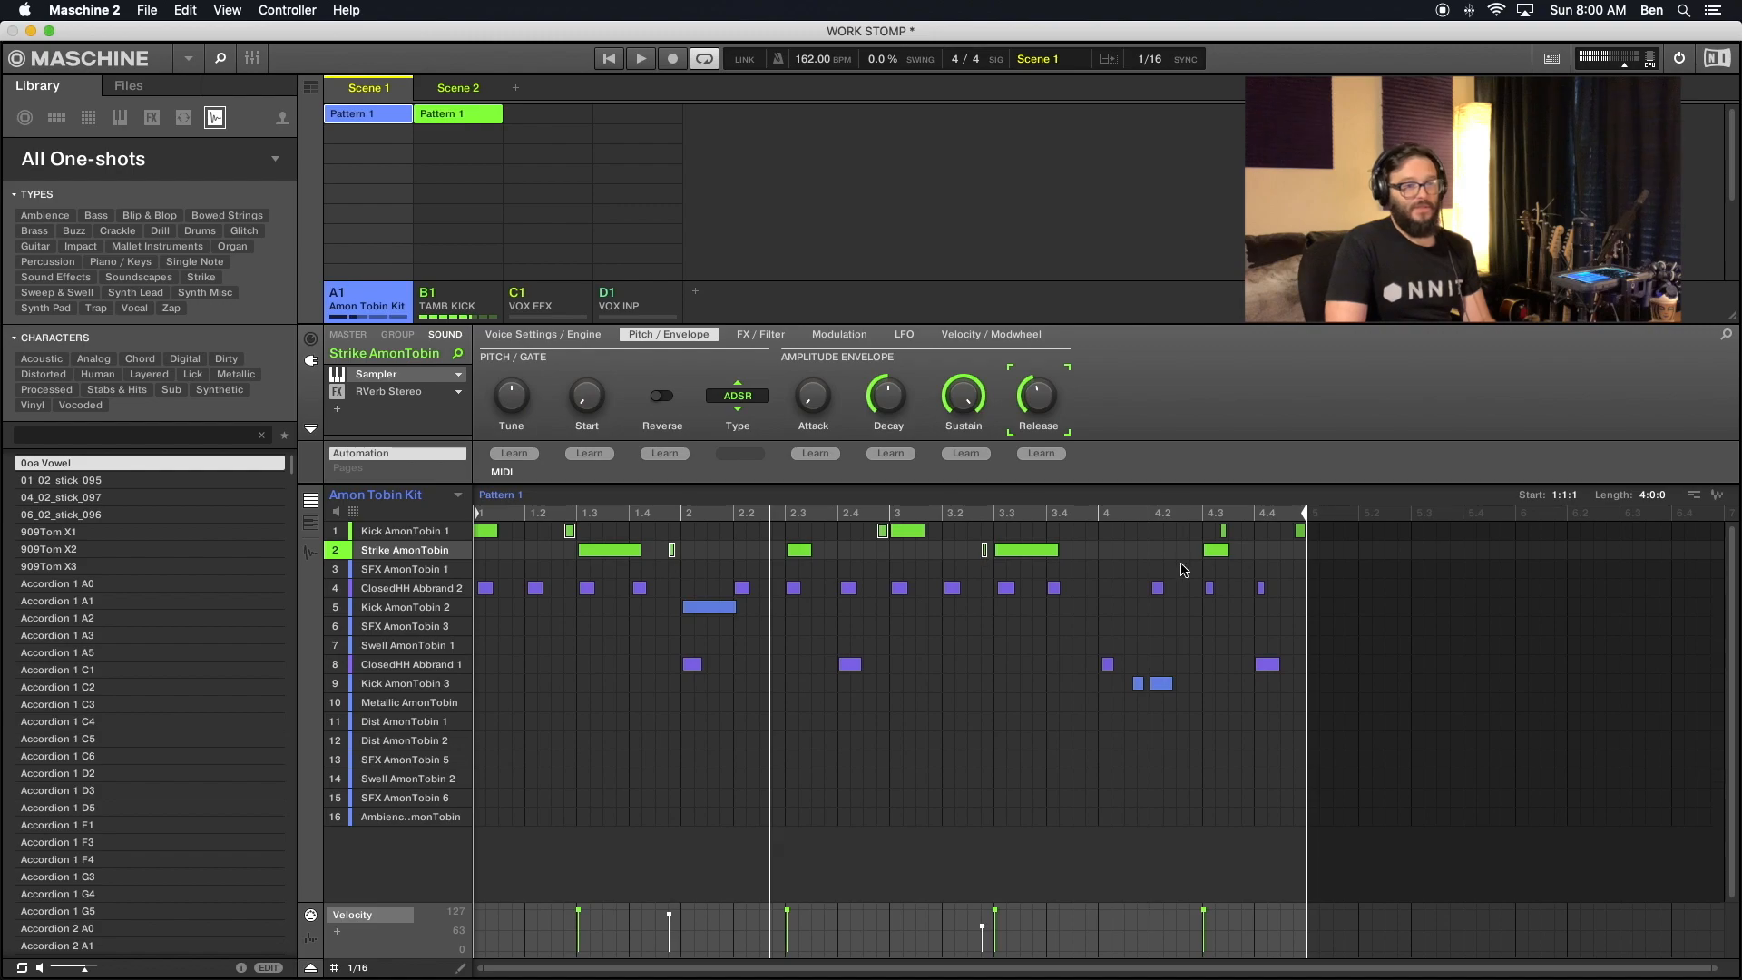
left_click(1225, 533, "shift")
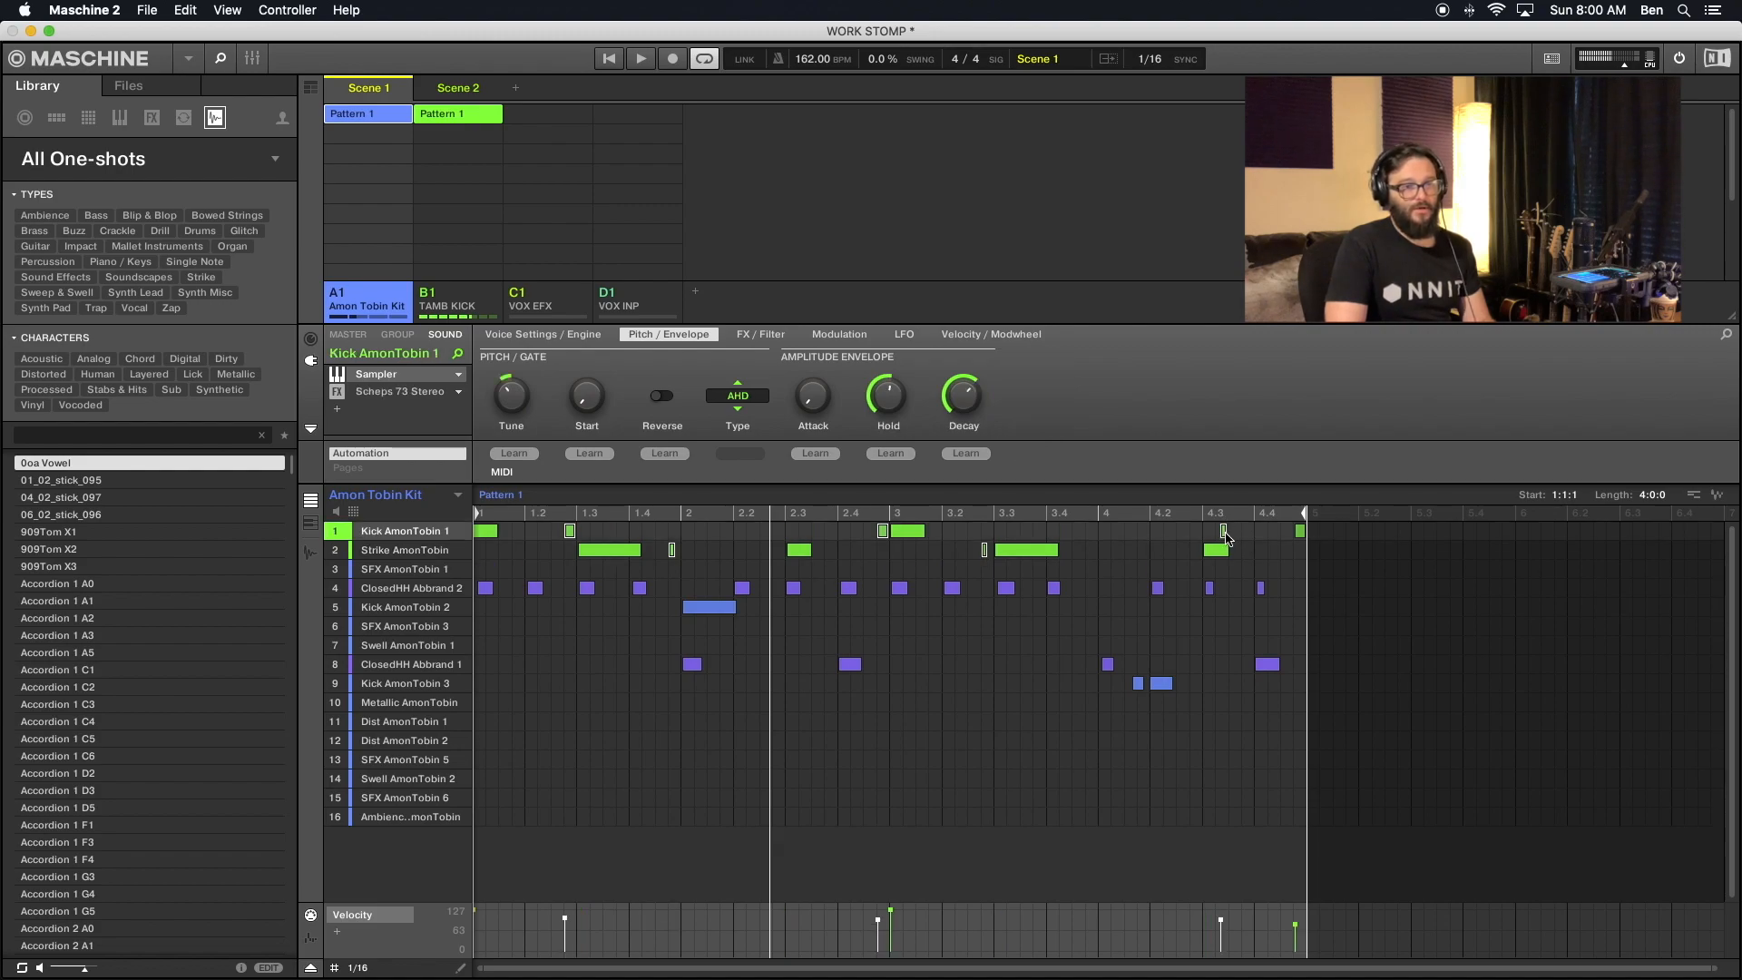
left_click(1301, 534, "shift")
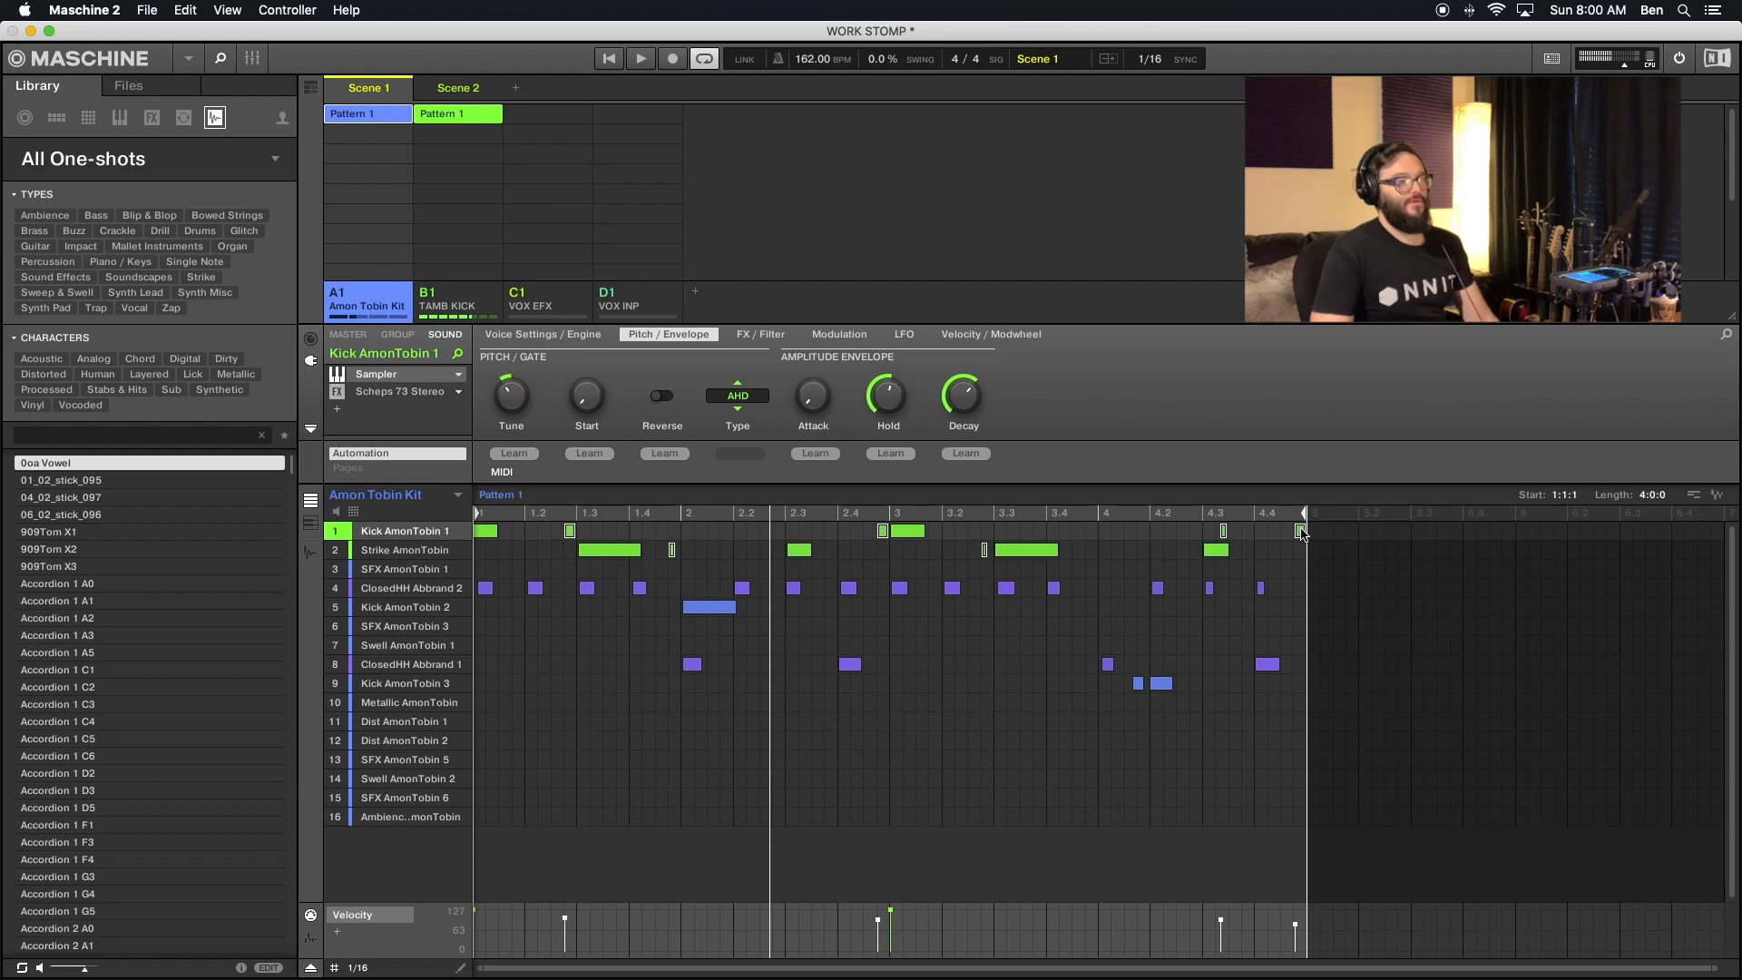
right_click(1301, 534)
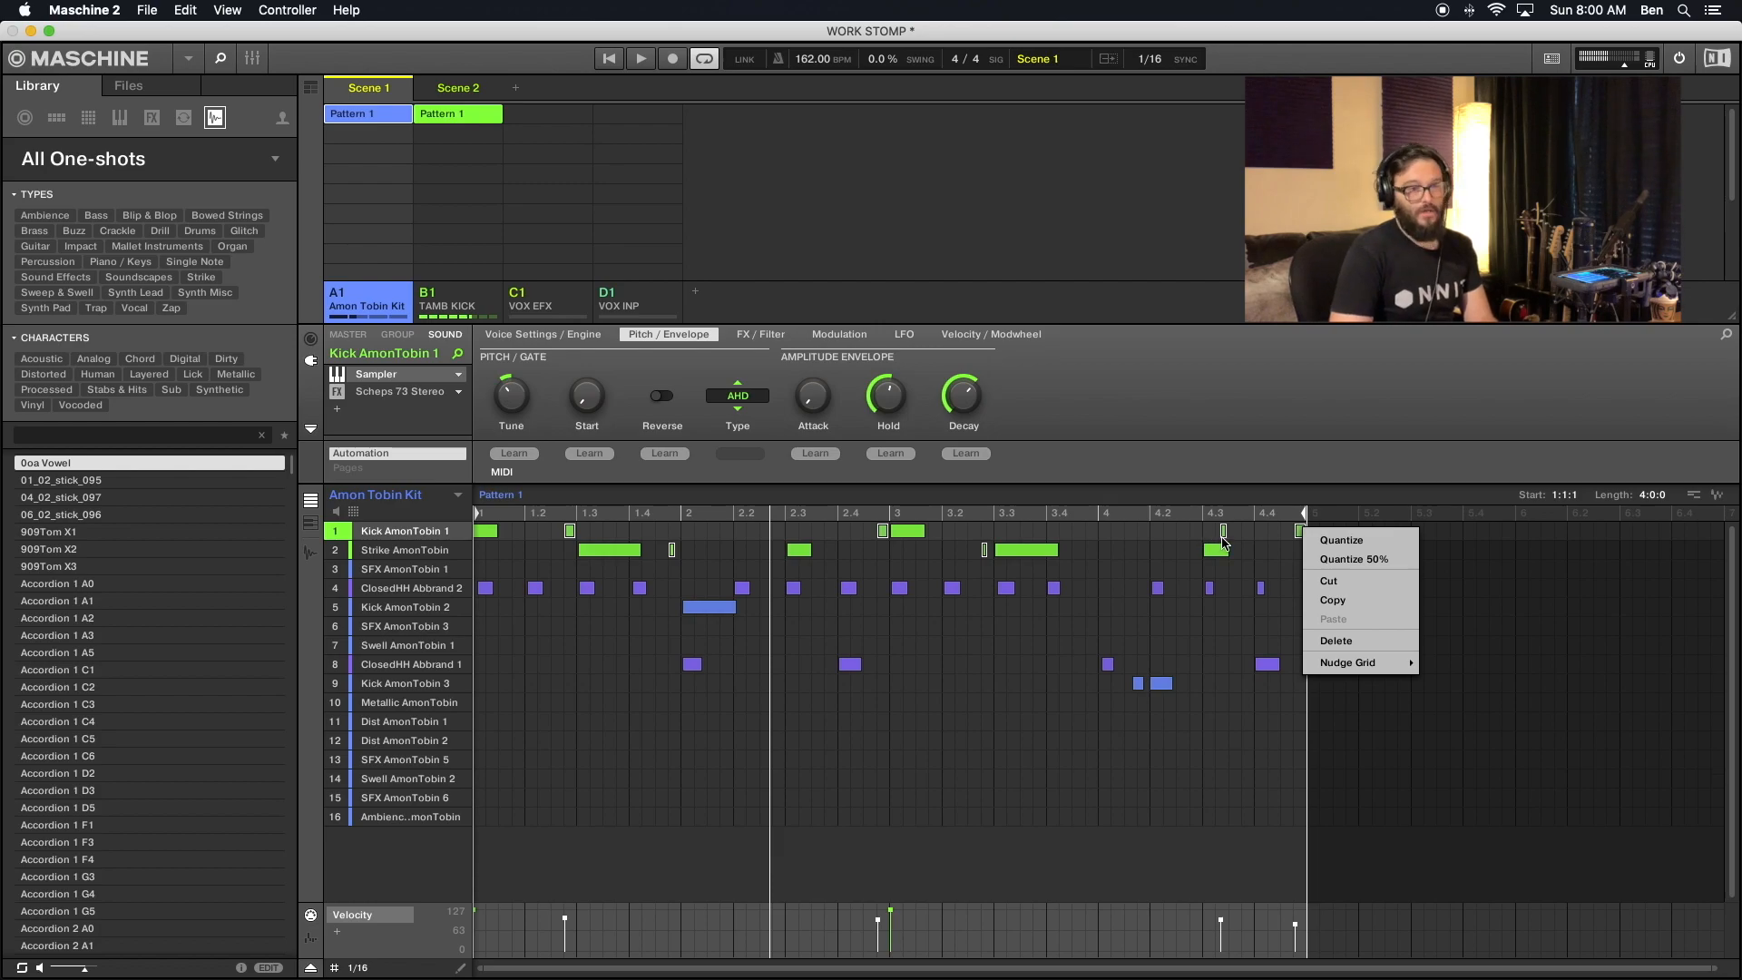
key("super+m")
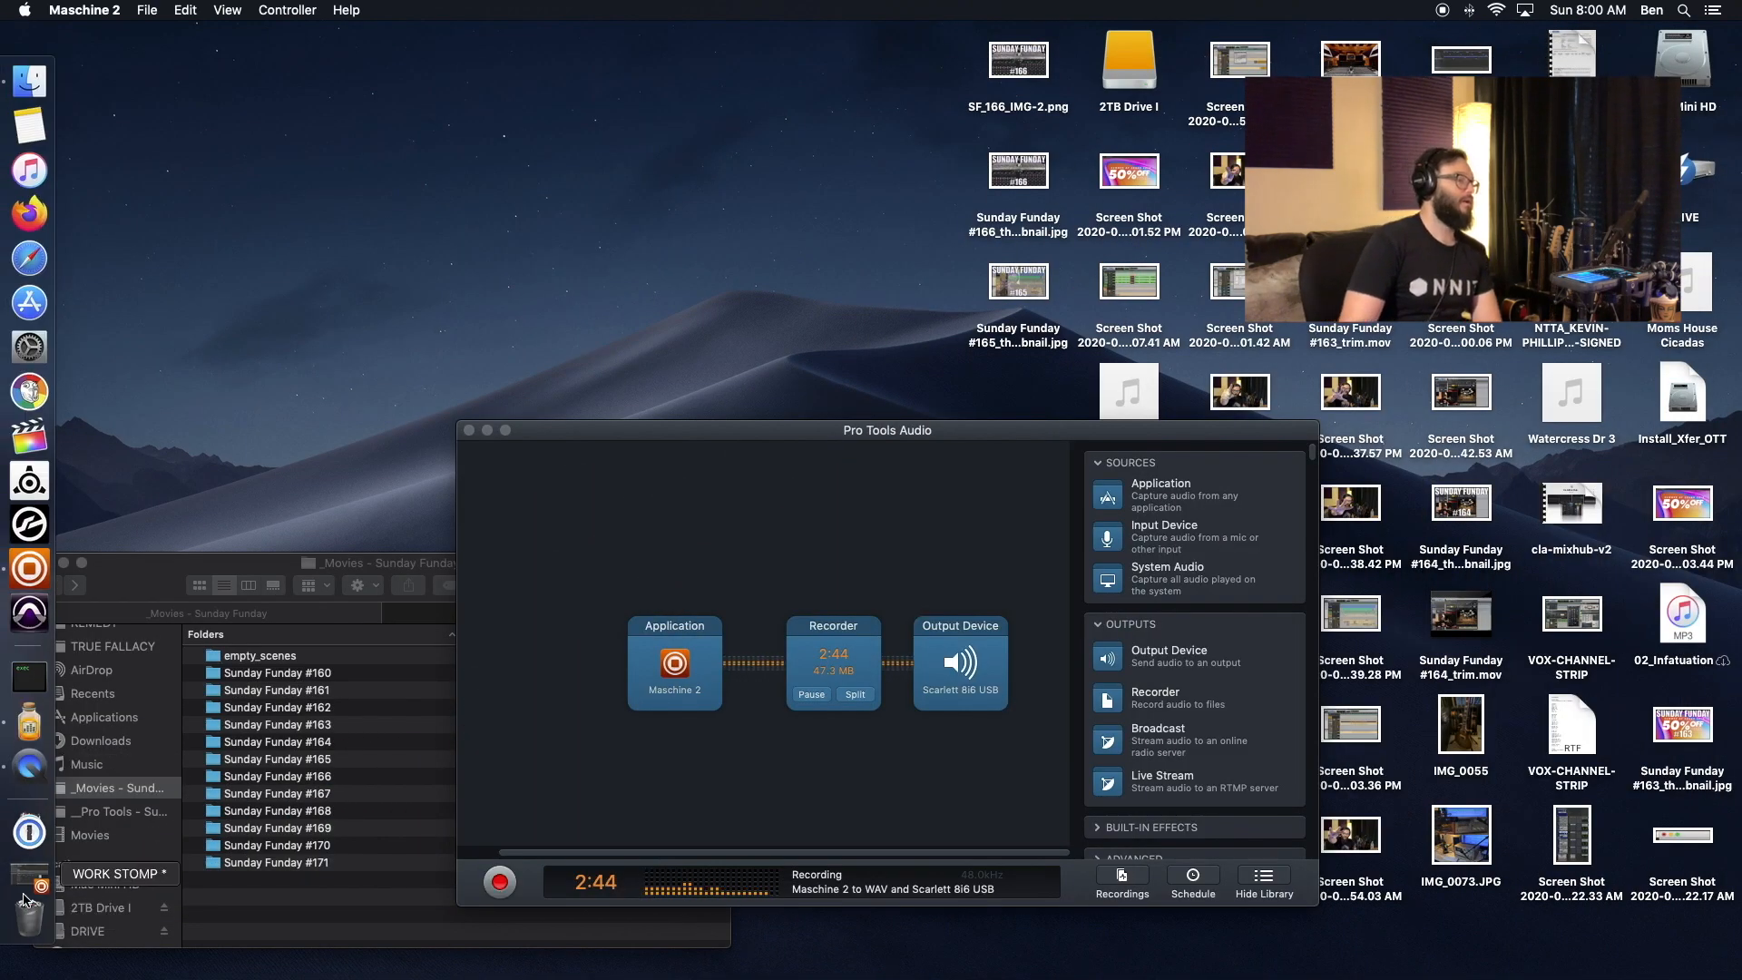
left_click(29, 874)
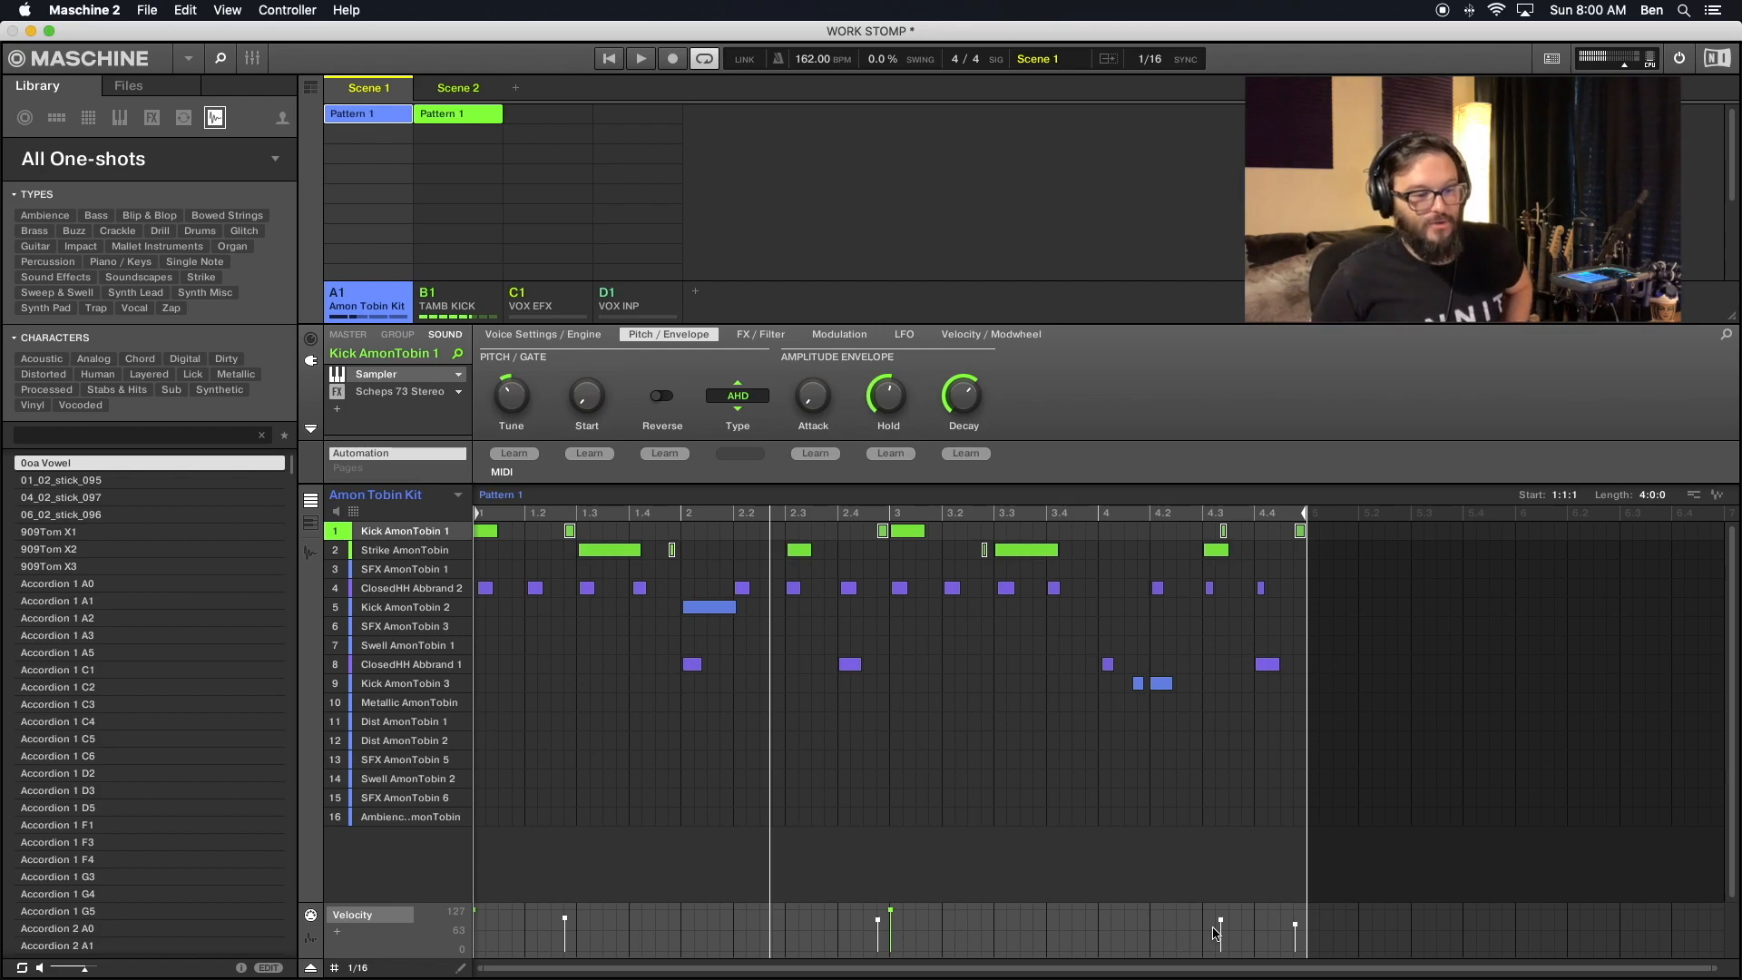
mouse_move(1221, 924)
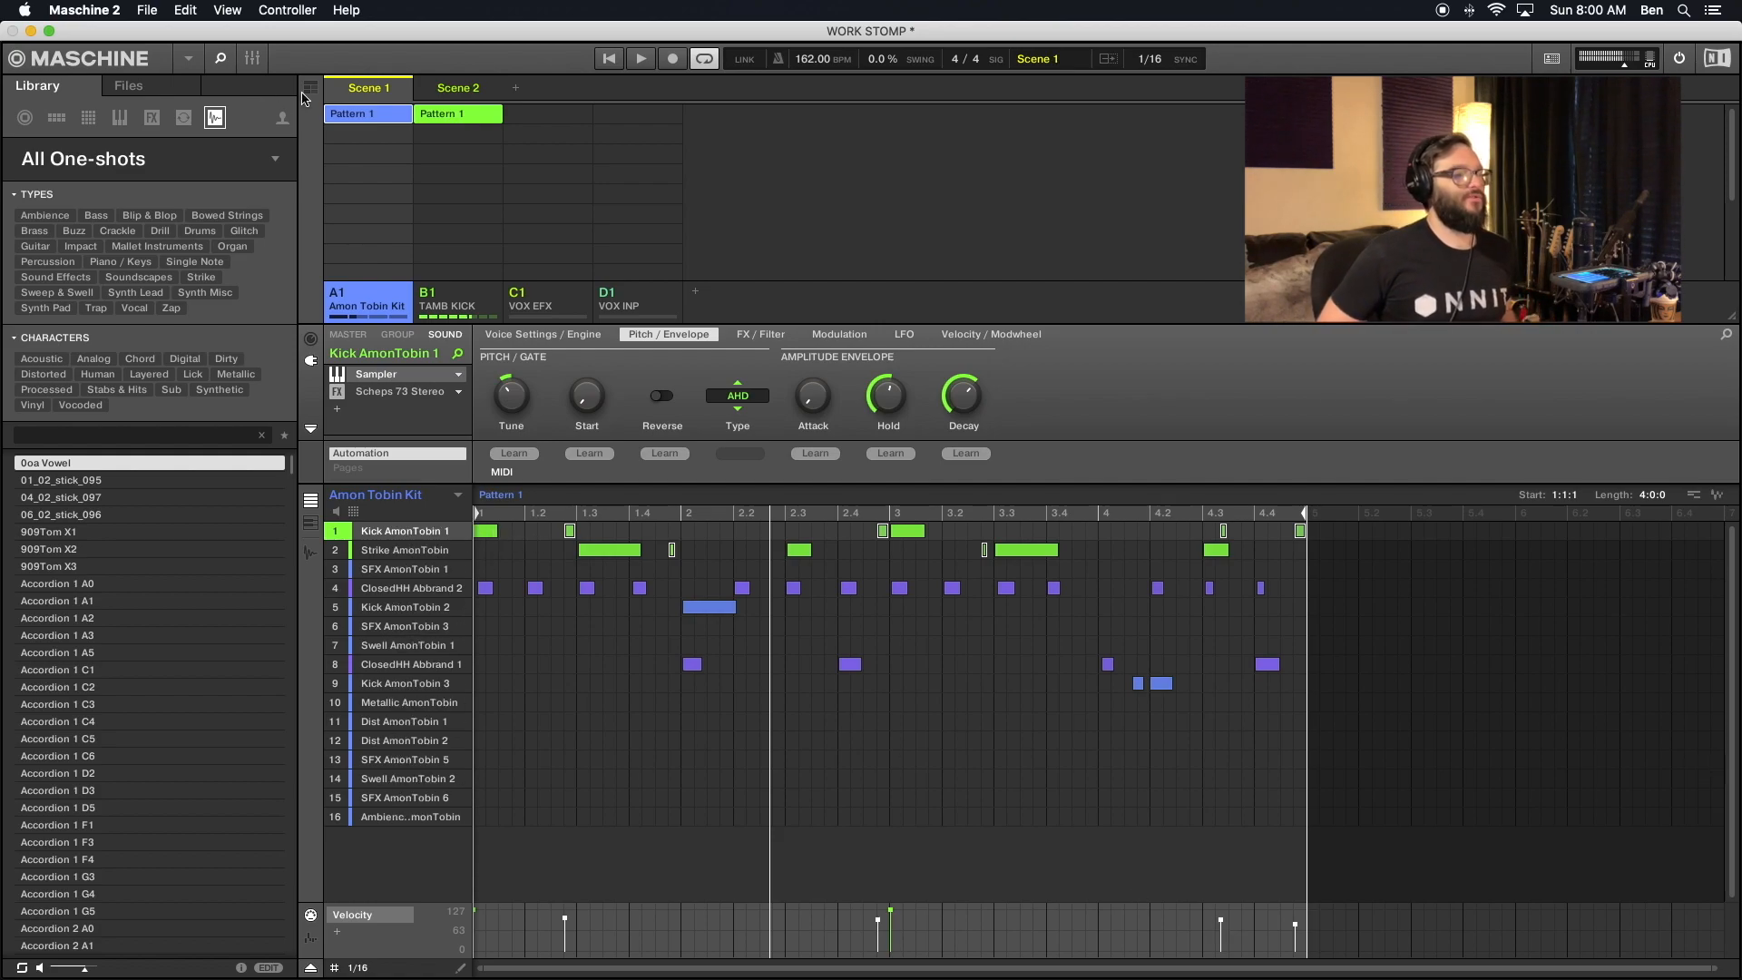
- Duplicate the Amon Tobin Kit group's Pattern 1 into the slot below it, keeping the original pattern
left_click(363, 134)
left_click(366, 116)
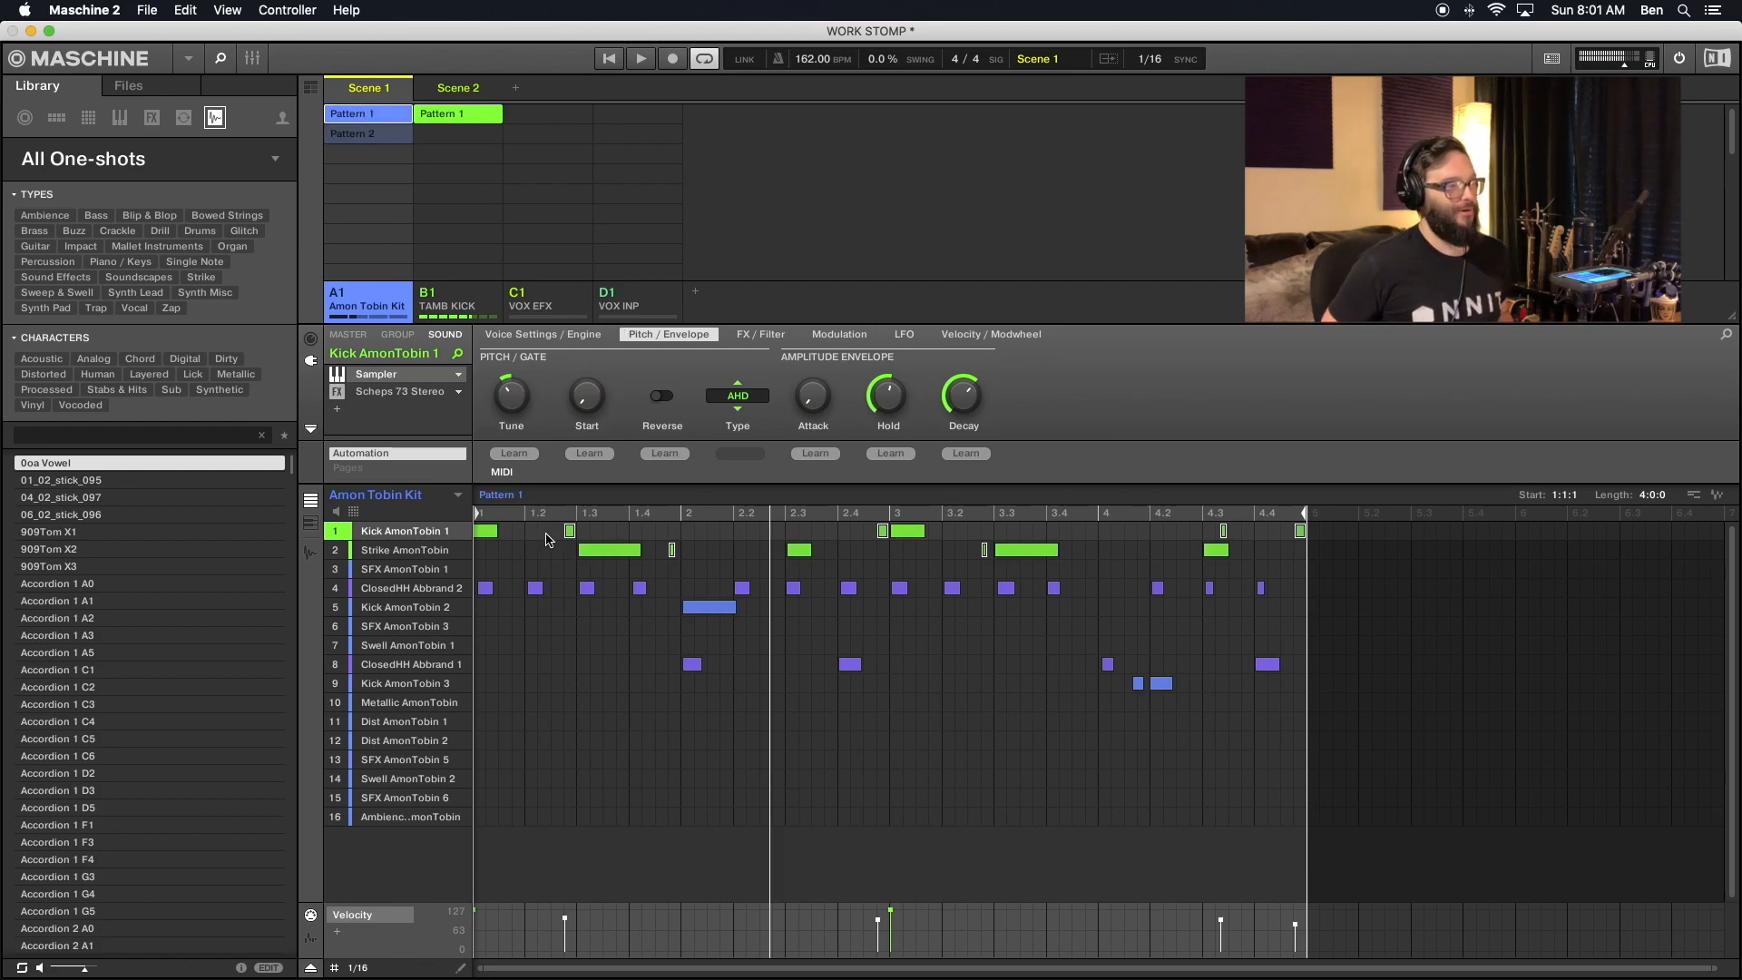
key("Delete")
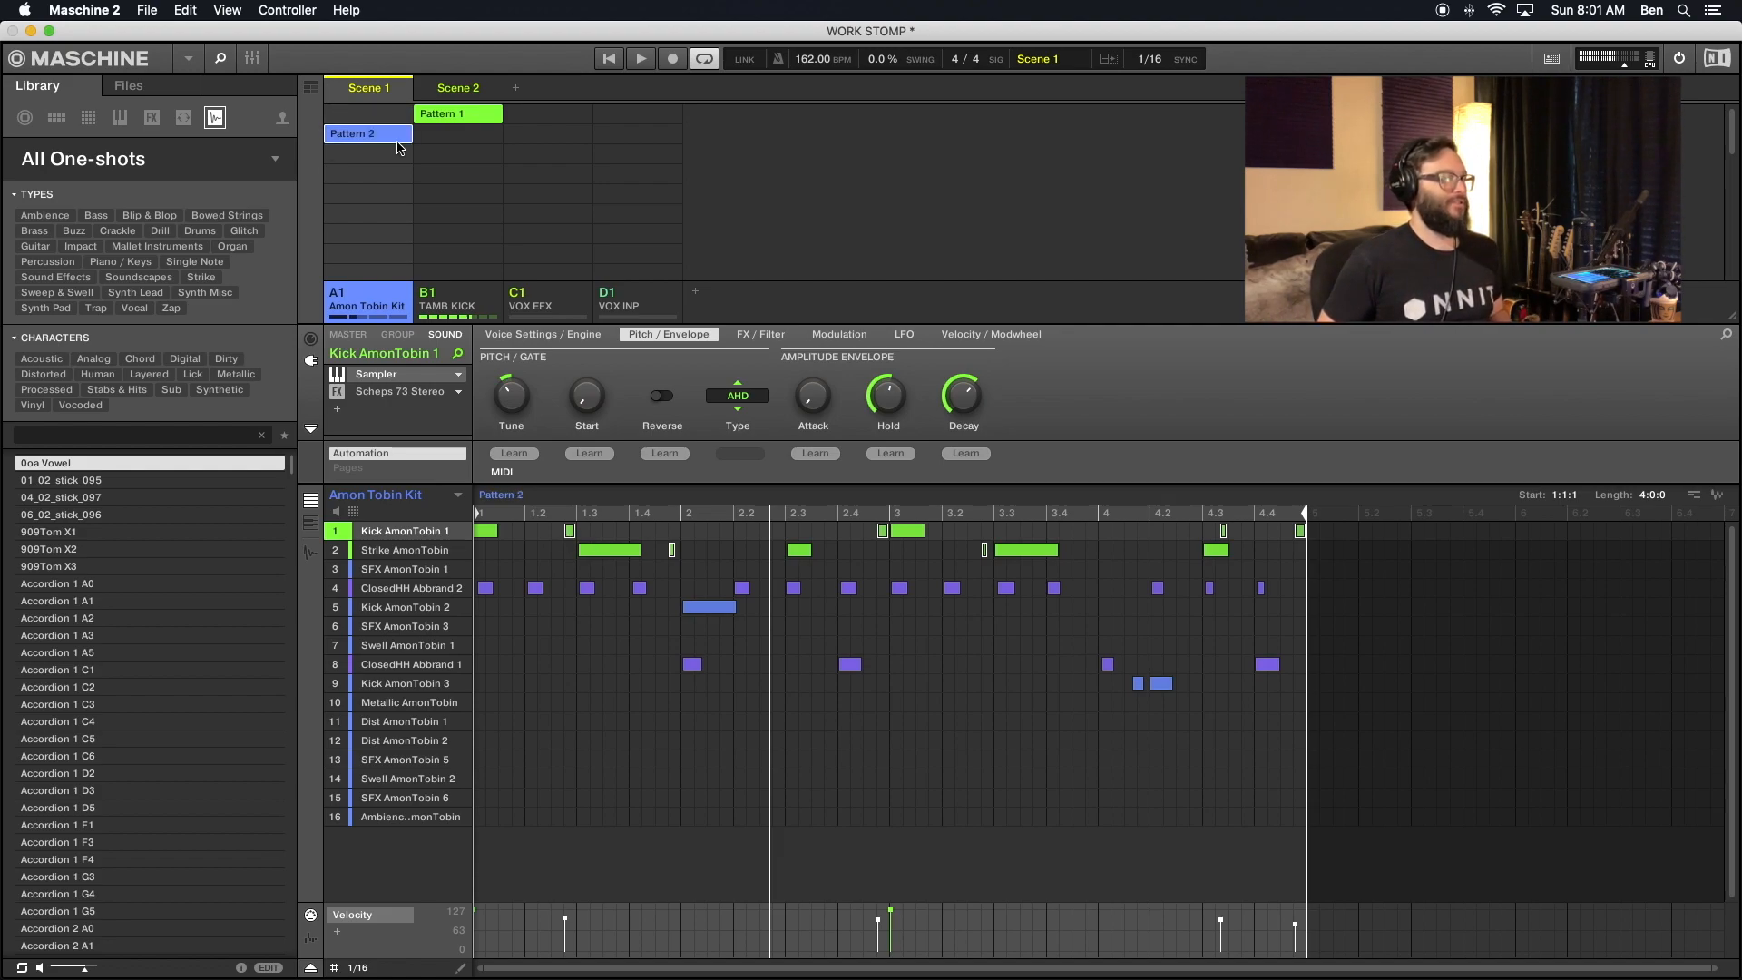
key("super+z")
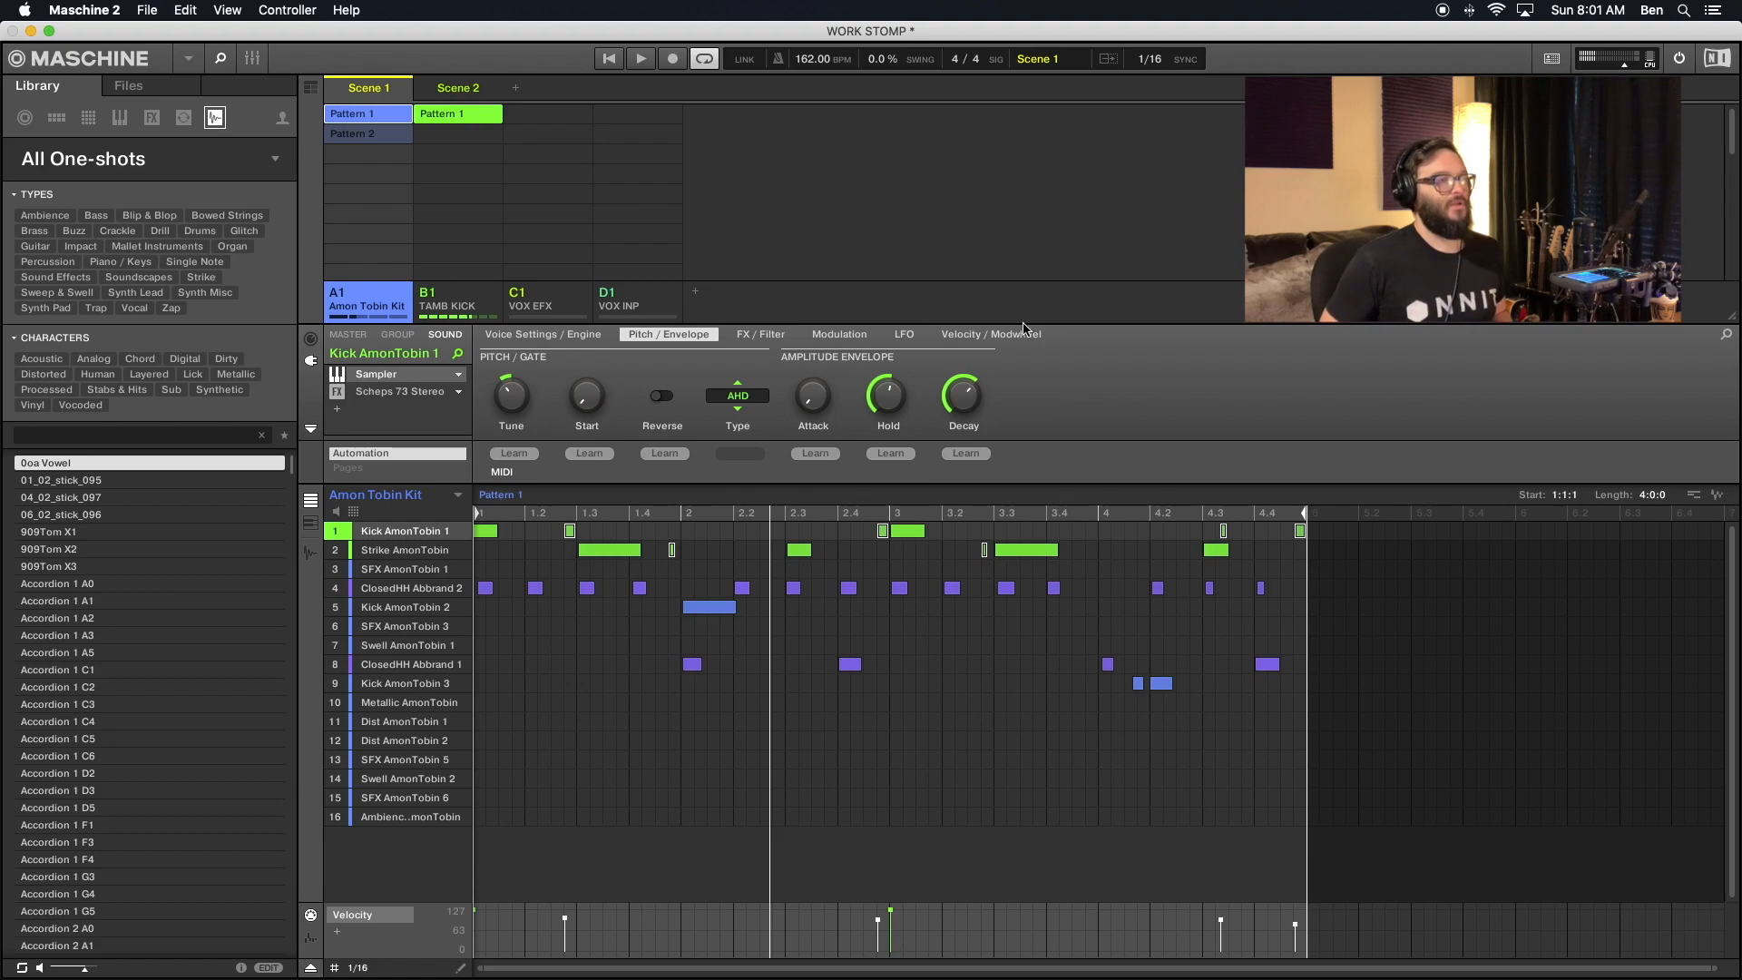
- Delete the selected ghost notes of Kick AmonTobin 1 and Strike AmonTobin from Pattern 1
left_click(570, 532)
right_click(570, 533)
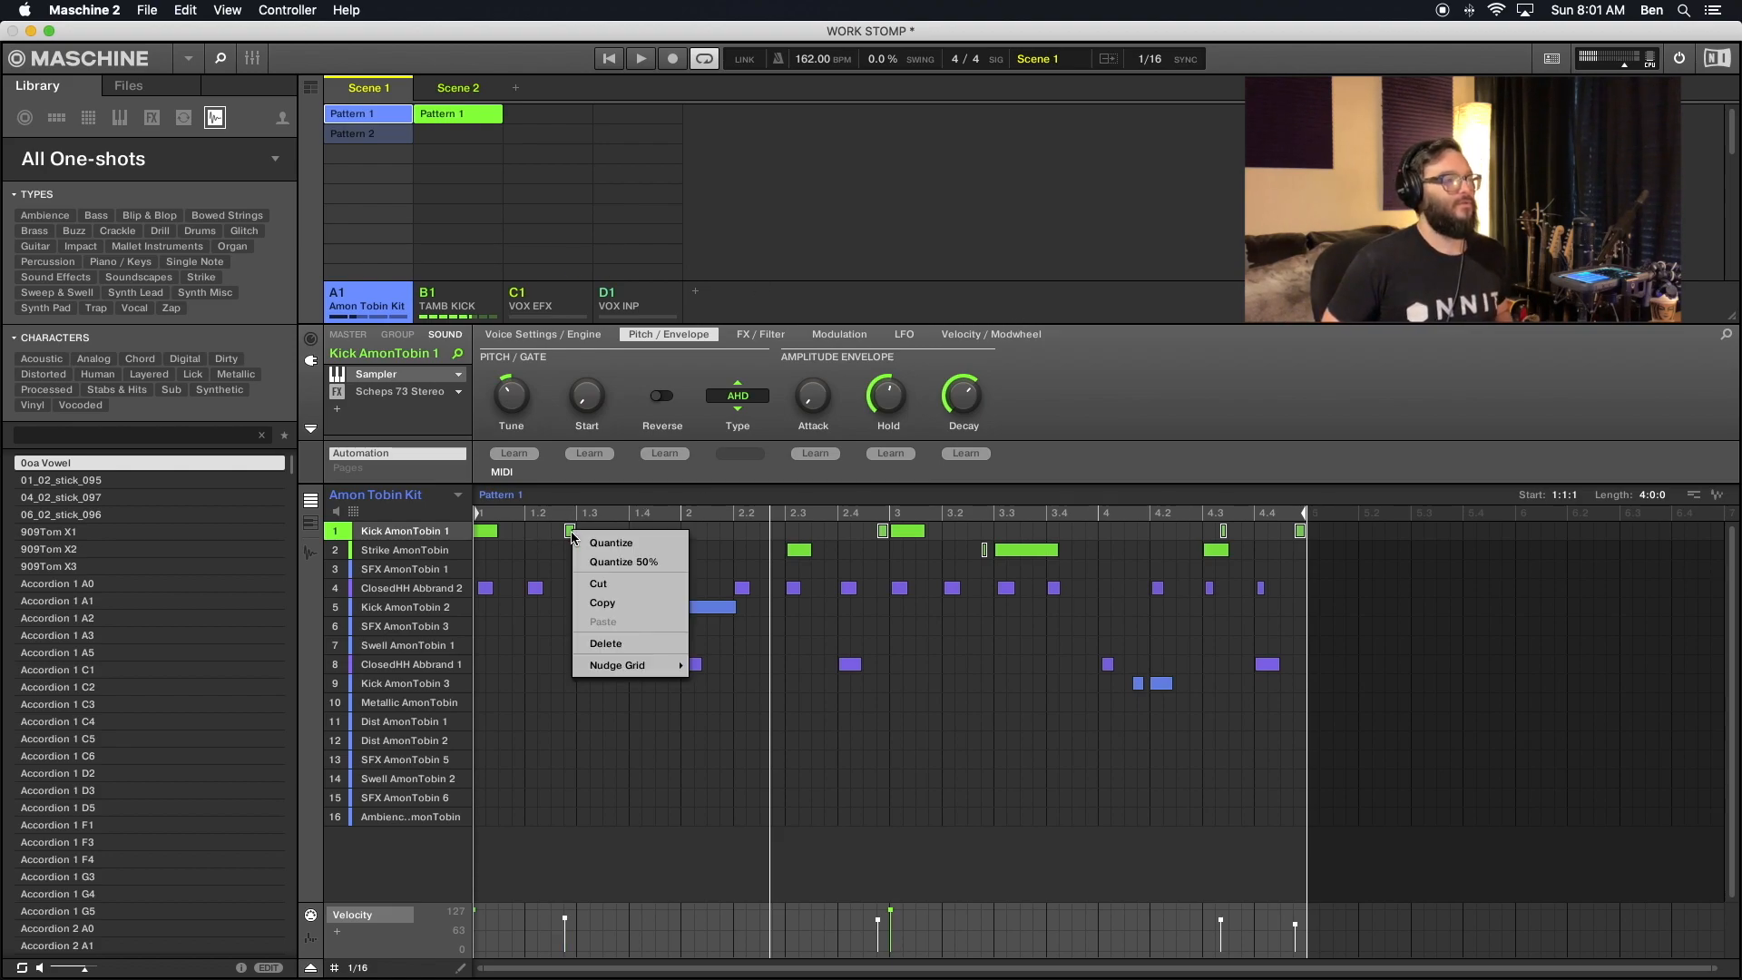
left_click(629, 641)
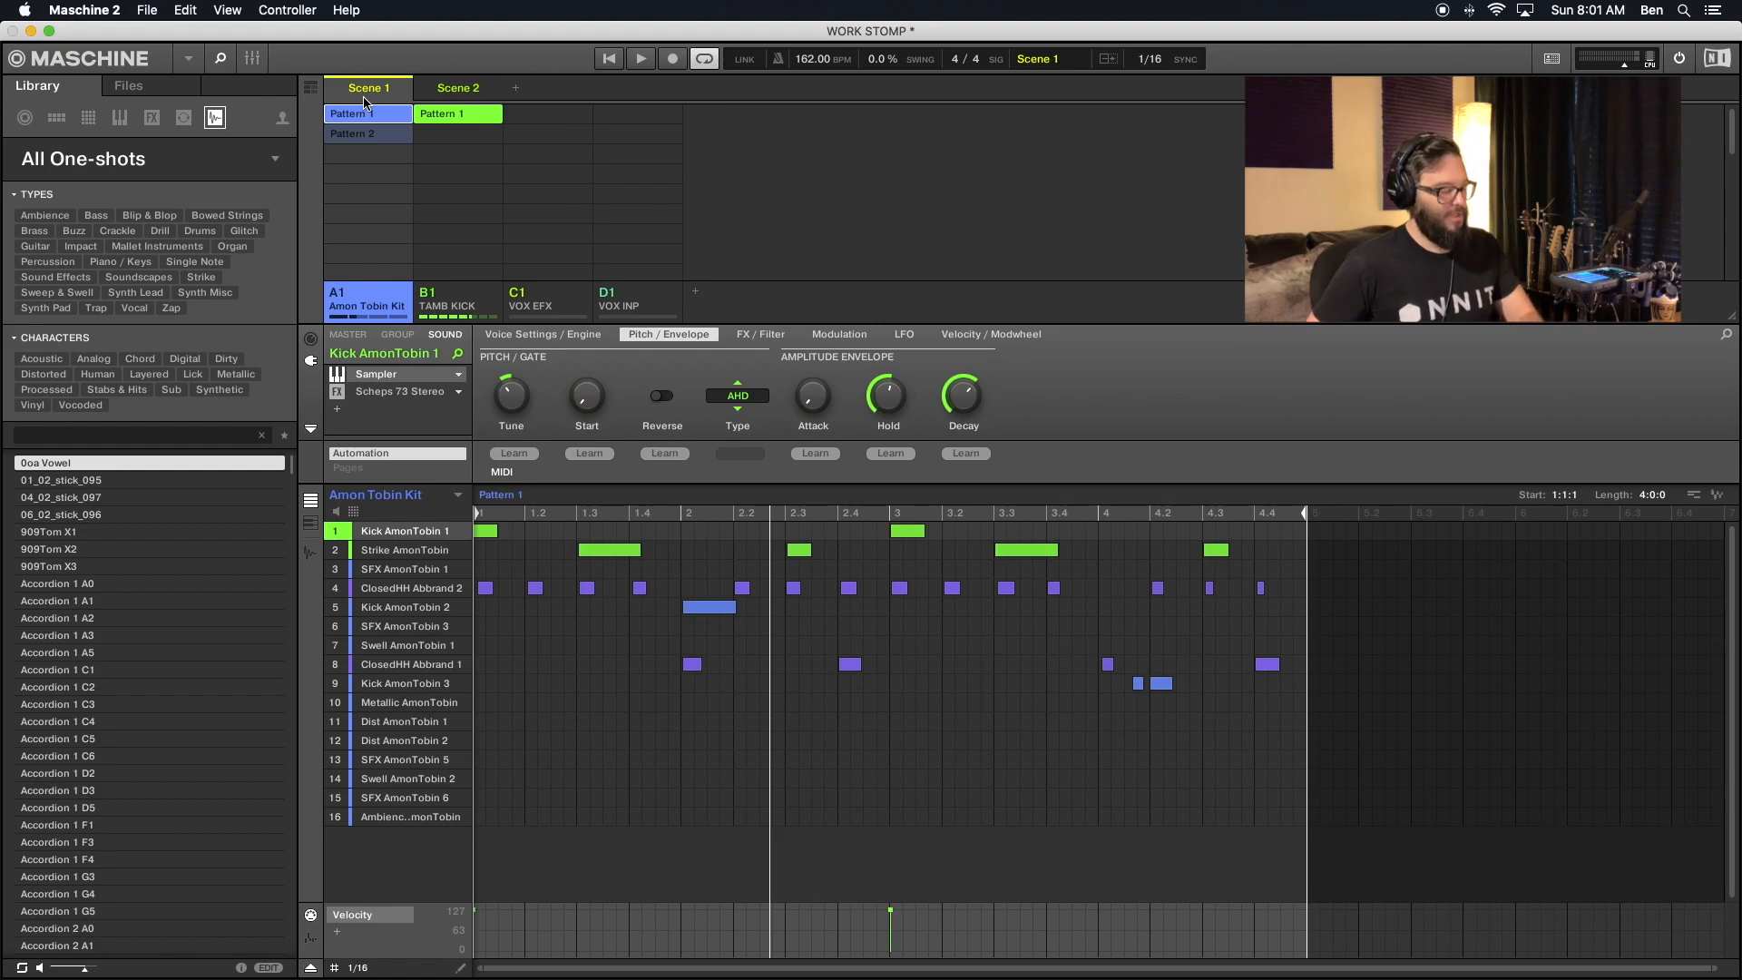
- Play Scene 1 and compare the Amon Tobin Kit group's Pattern 1 without ghost notes against Pattern 2 with them
key("space")
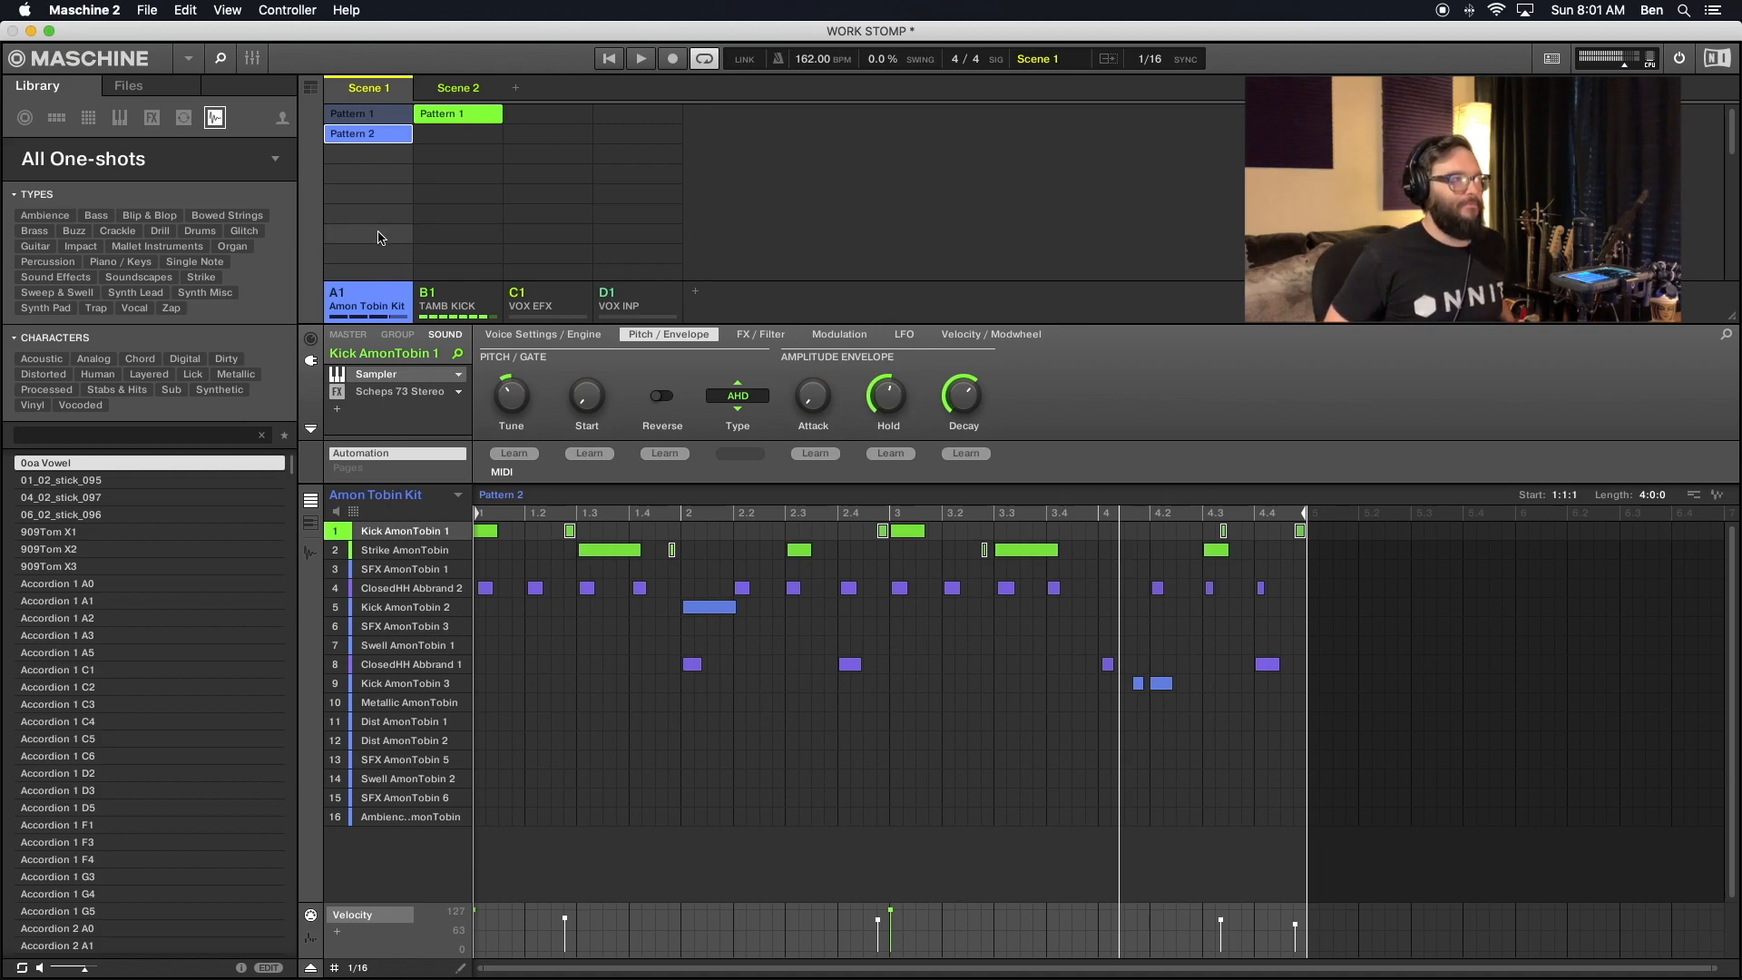
left_click(369, 118)
key("space")
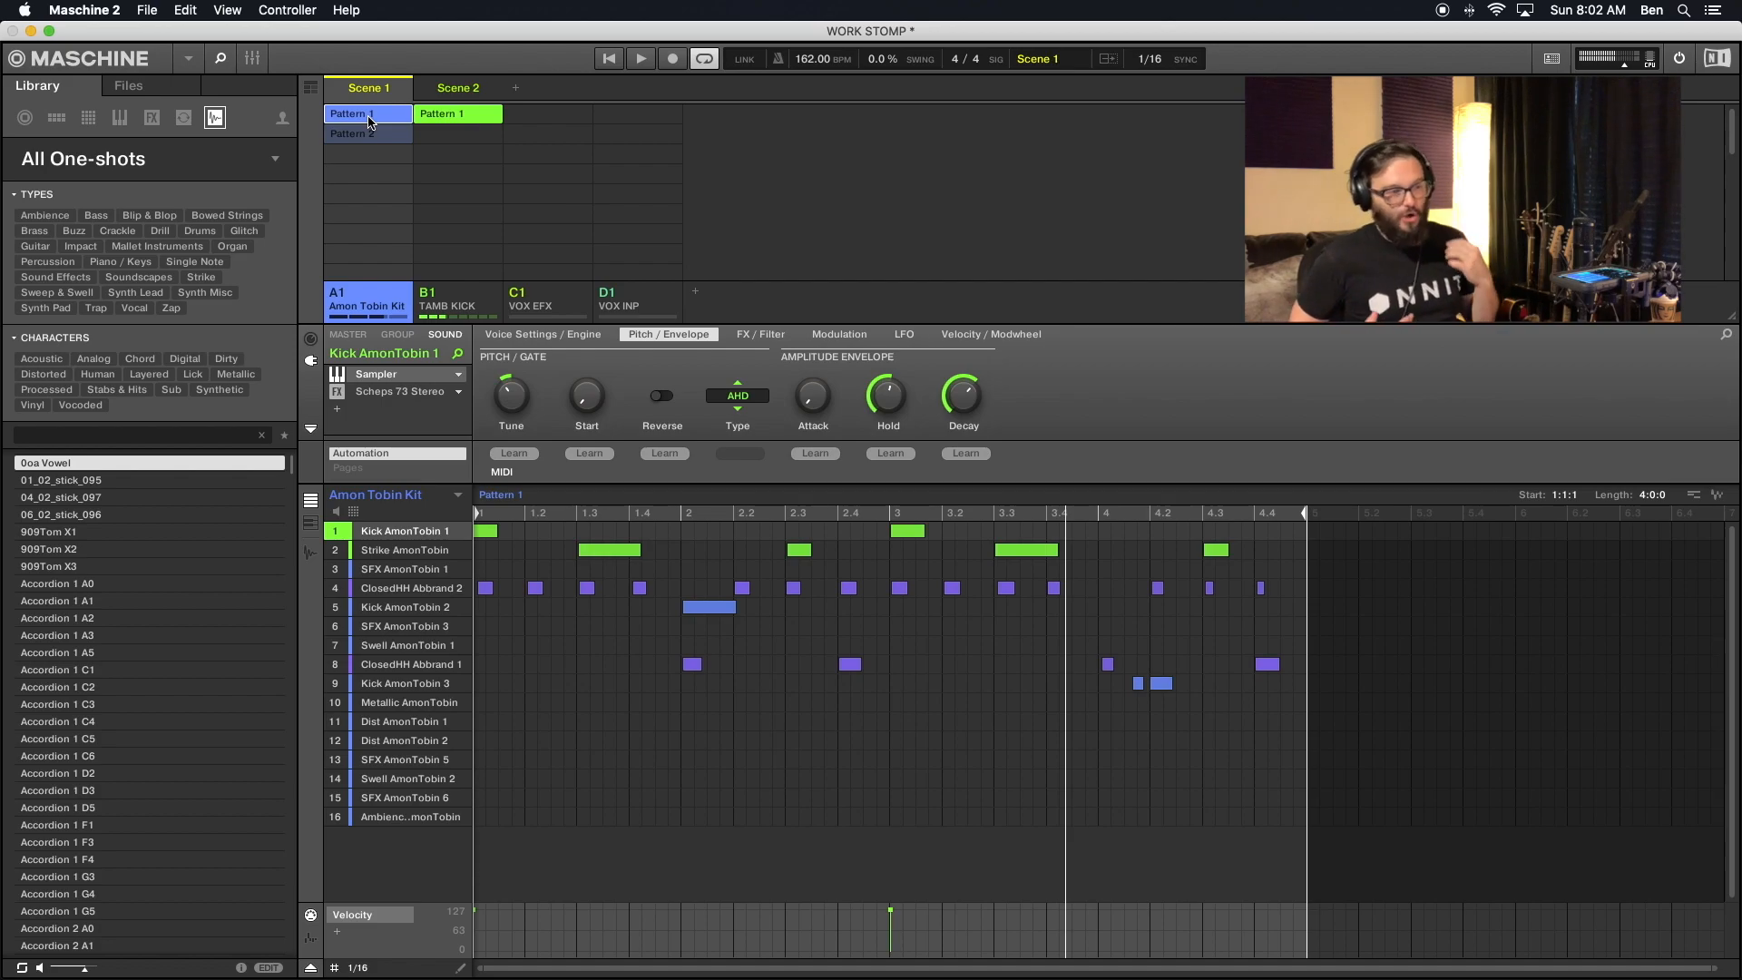
left_click(362, 136)
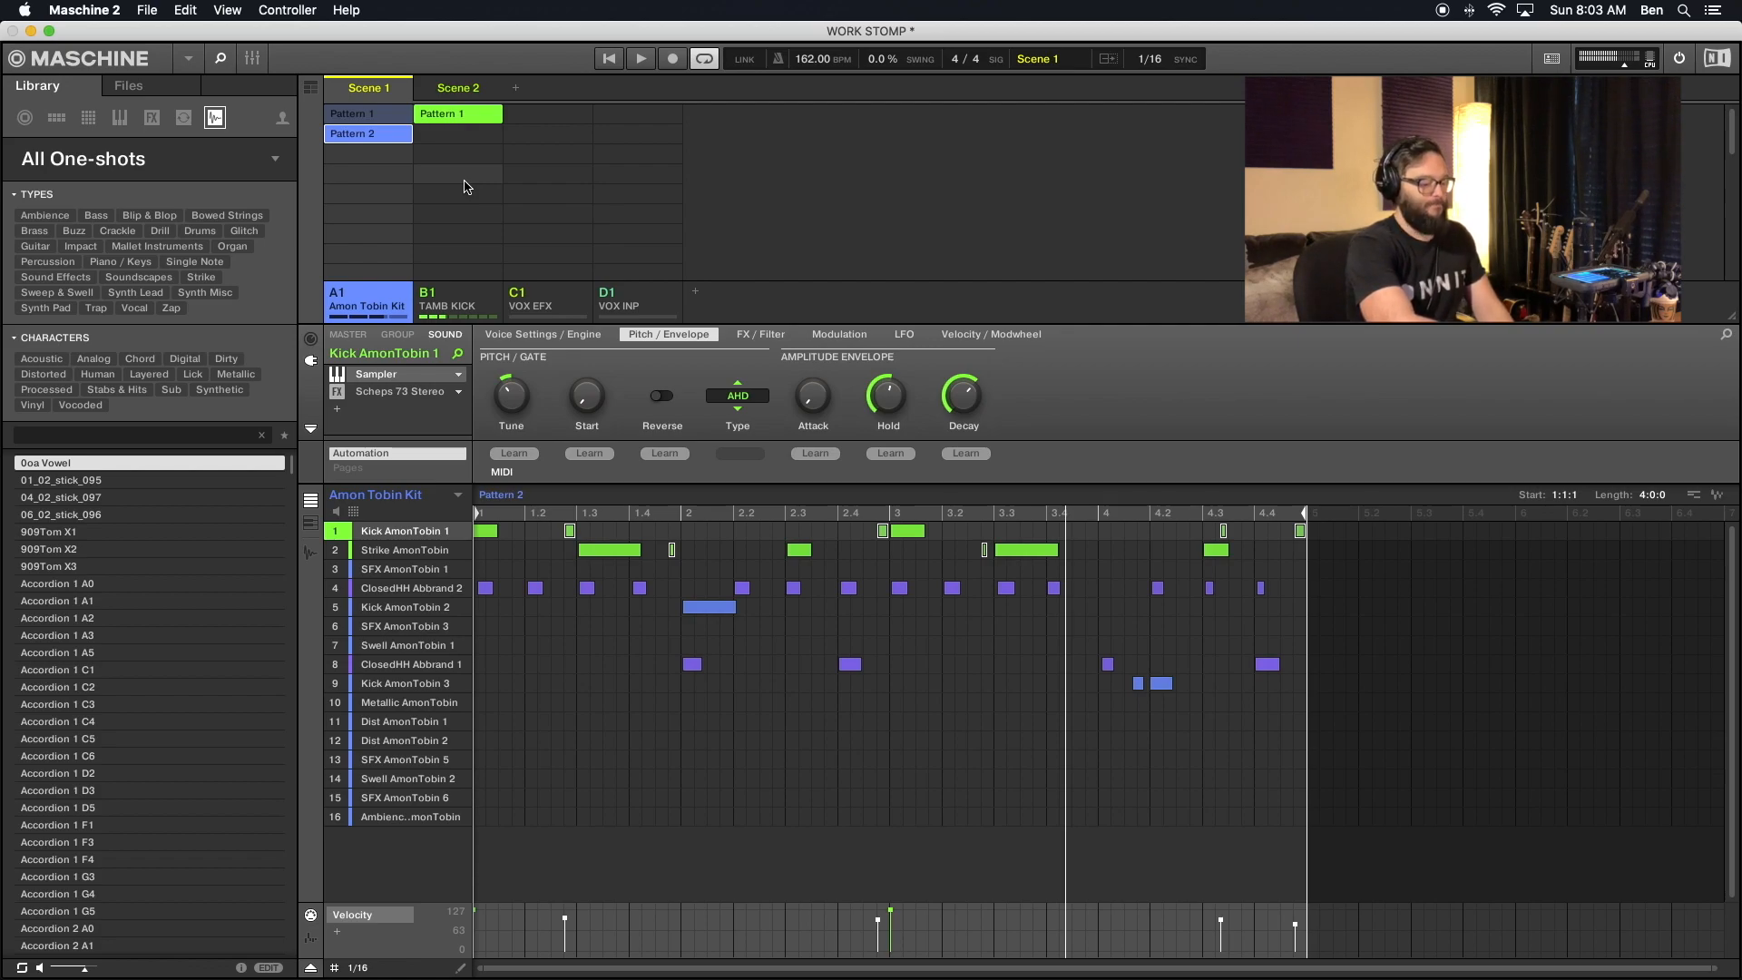
key("space")
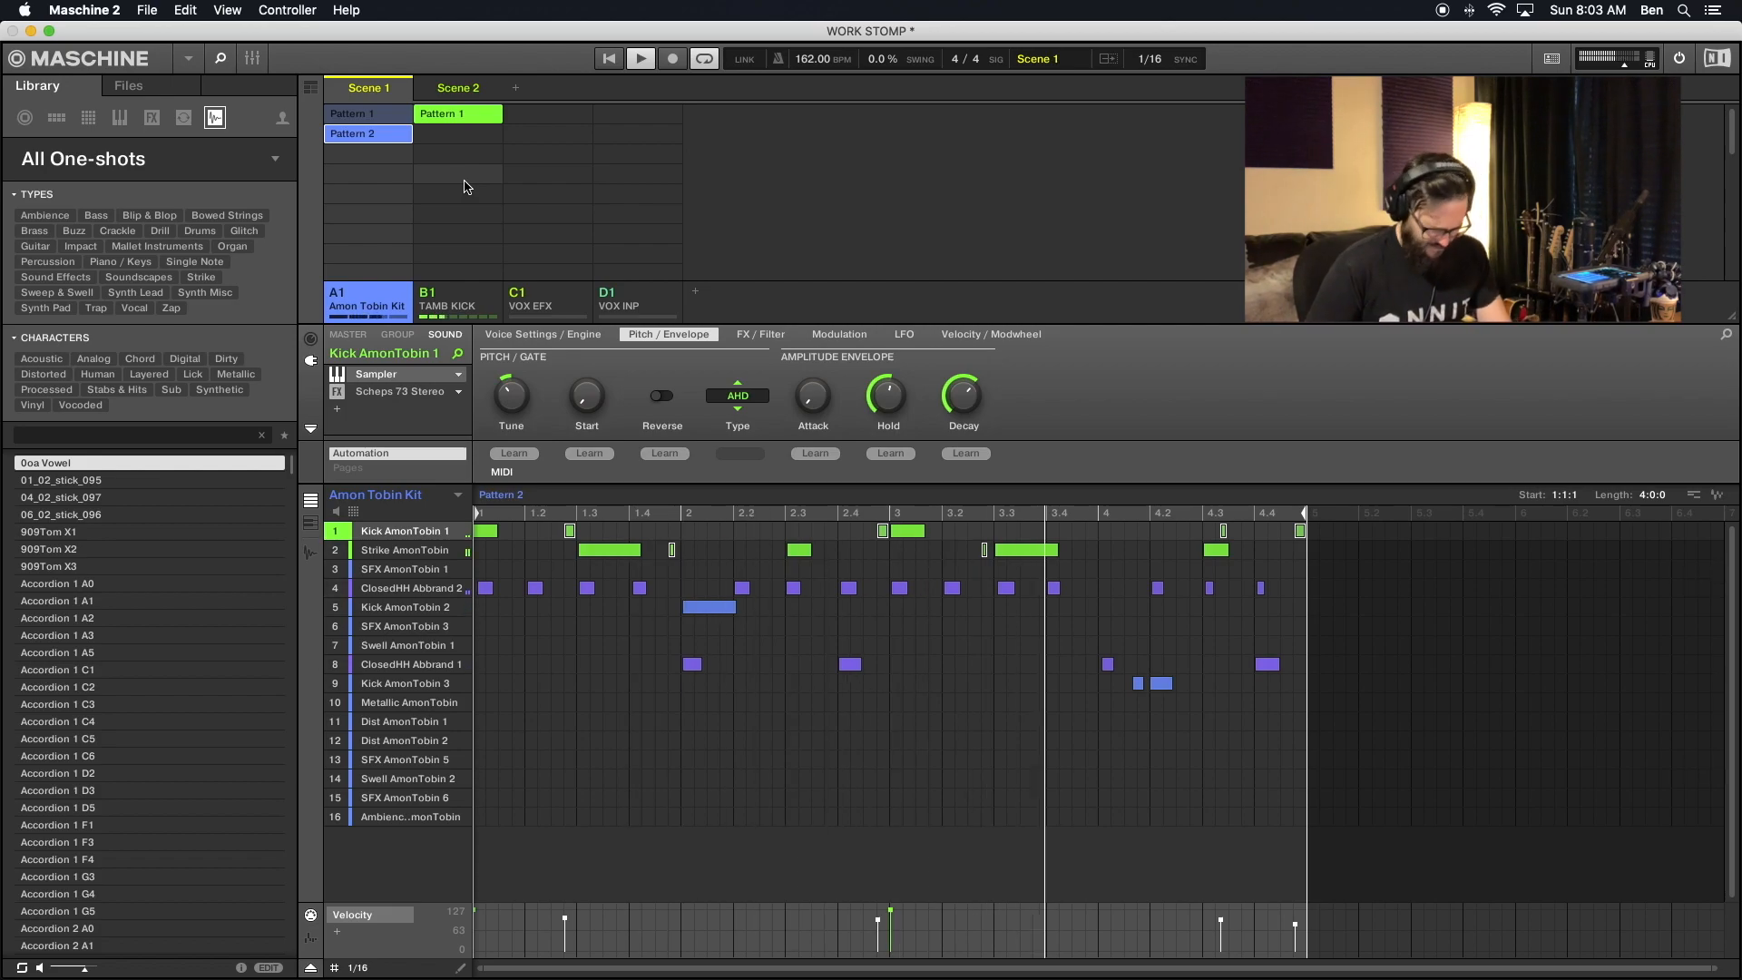
left_click(365, 119)
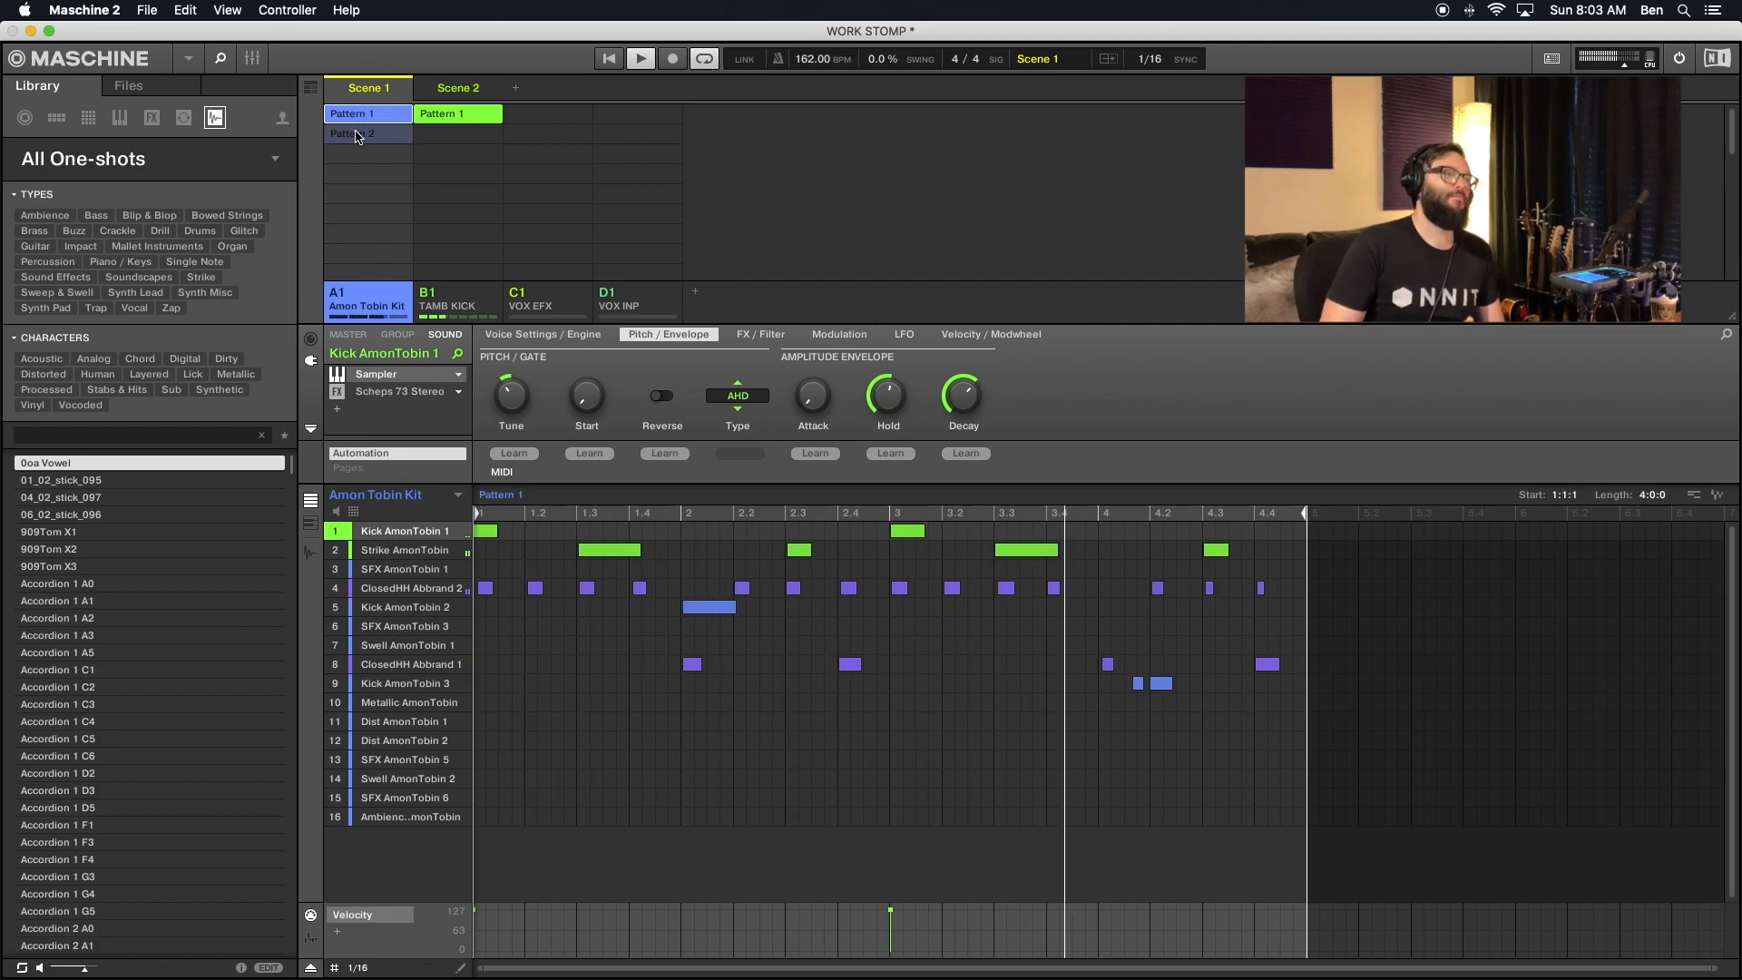
left_click(356, 137)
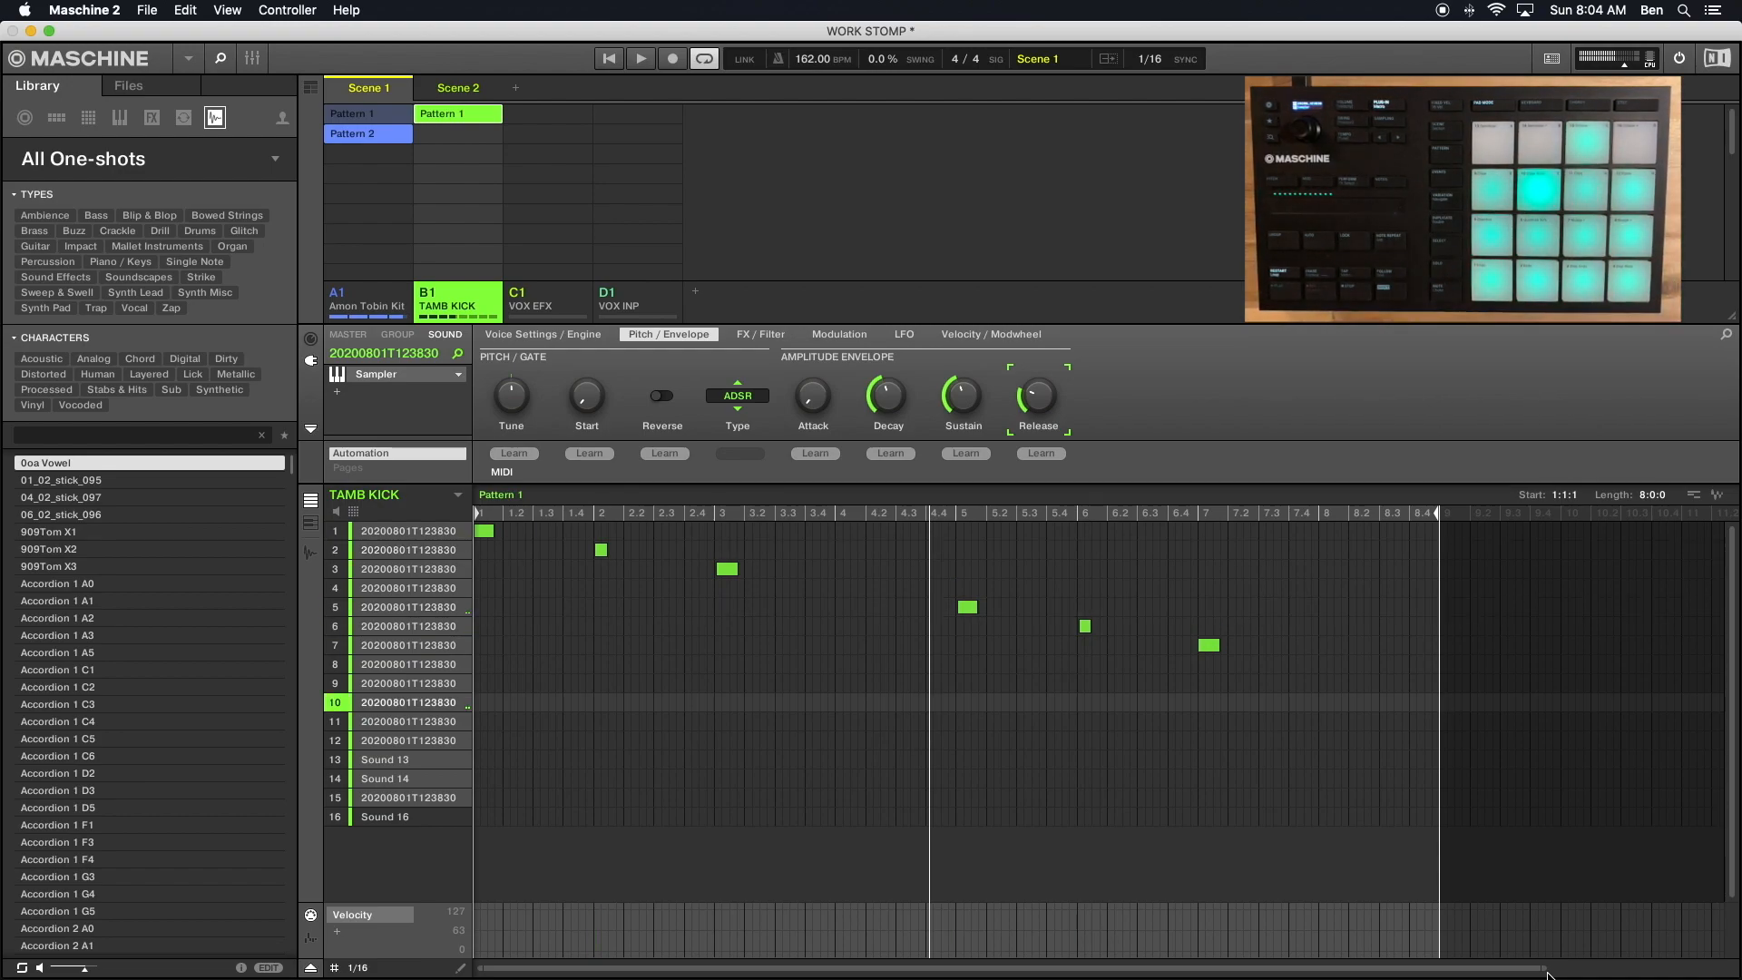
- Examine the TAMB KICK group's effects, including the PuigTec equalizer's settings, and the master and Amon Tobin Kit group effect chains
left_click(403, 337)
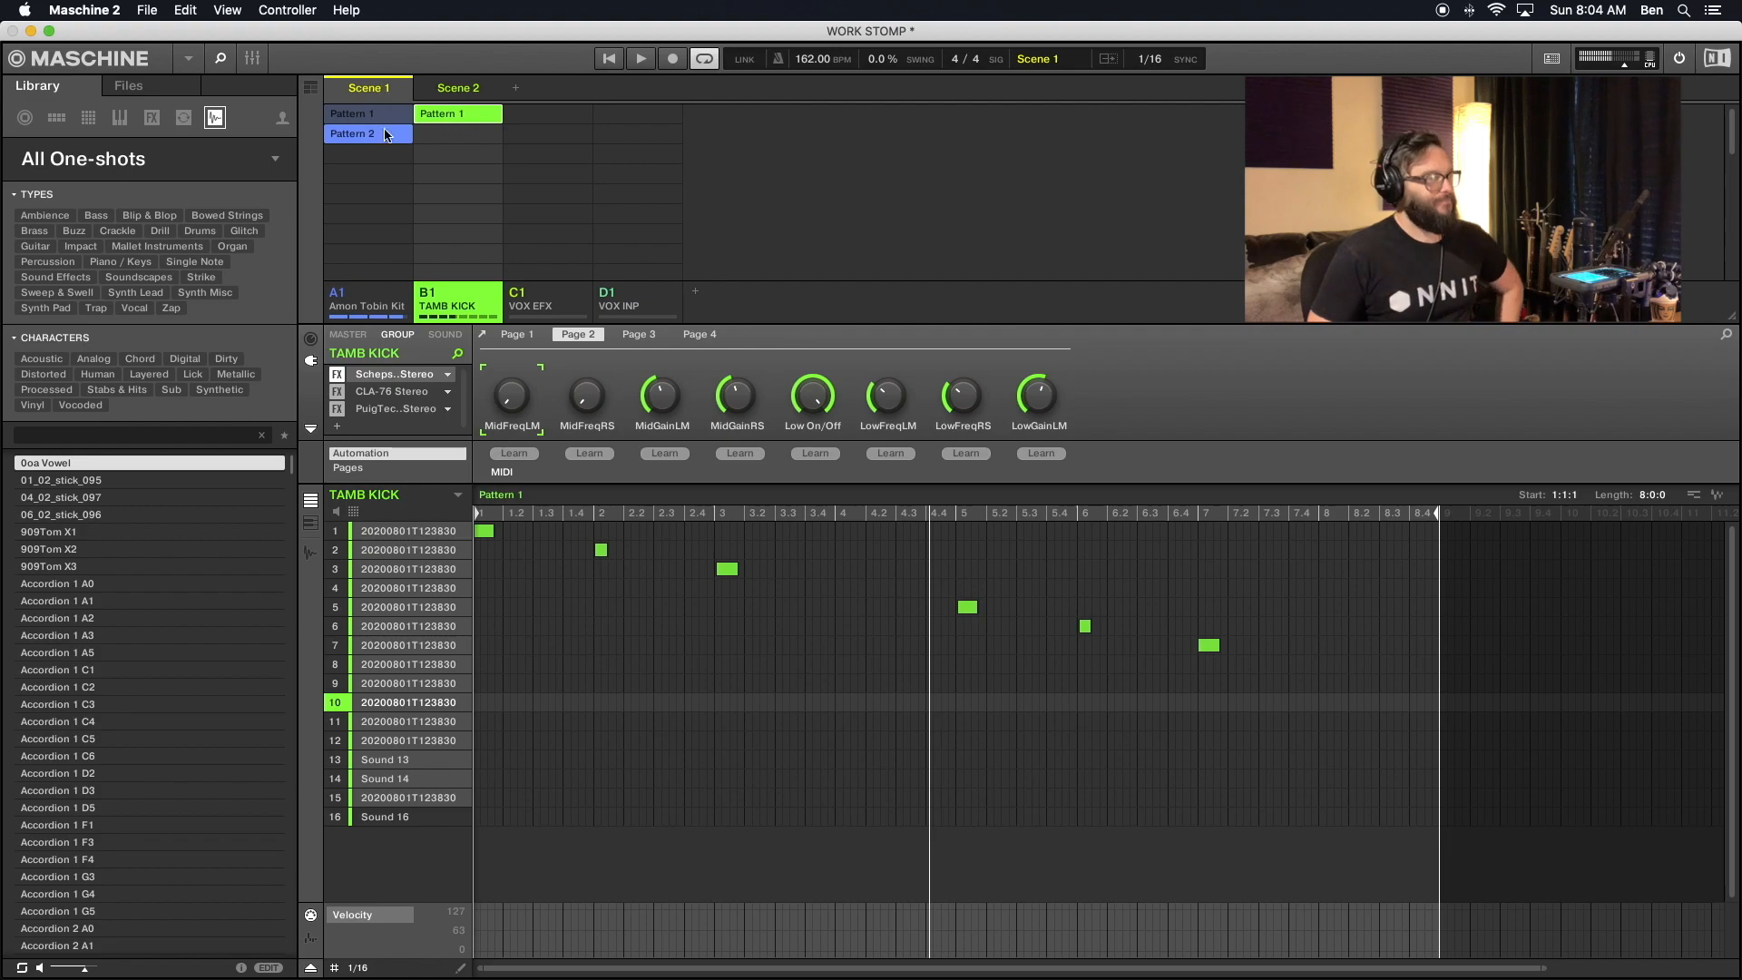
left_click(399, 409)
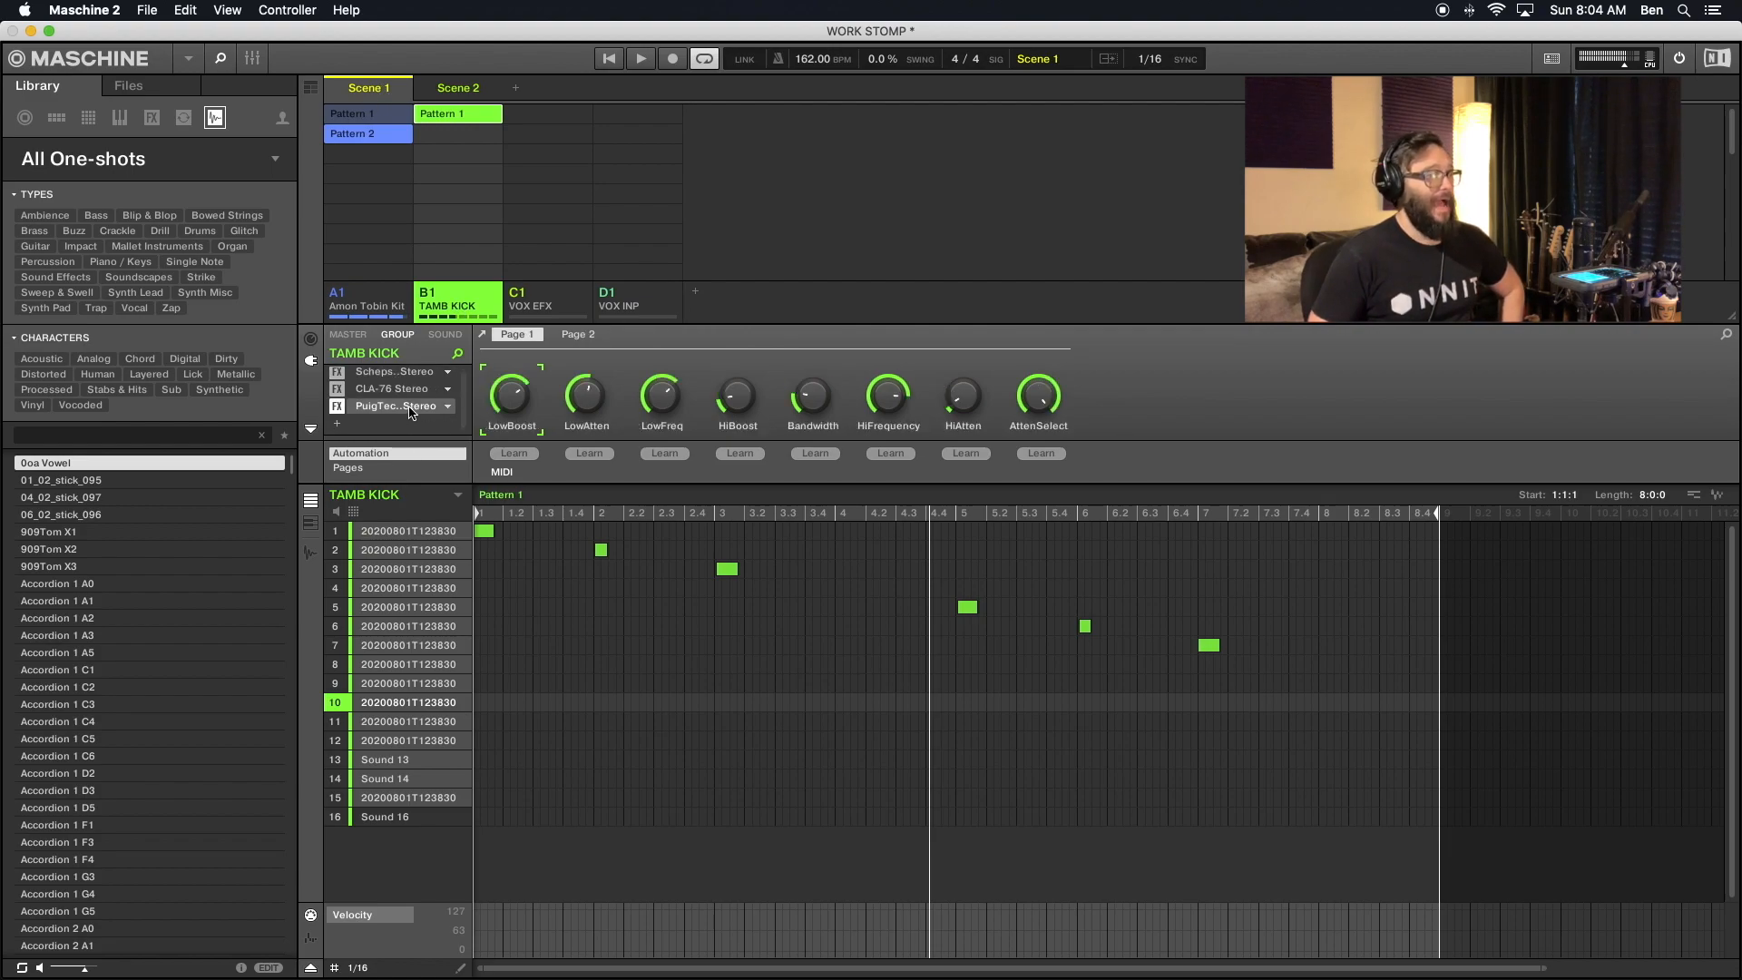
left_click(482, 336)
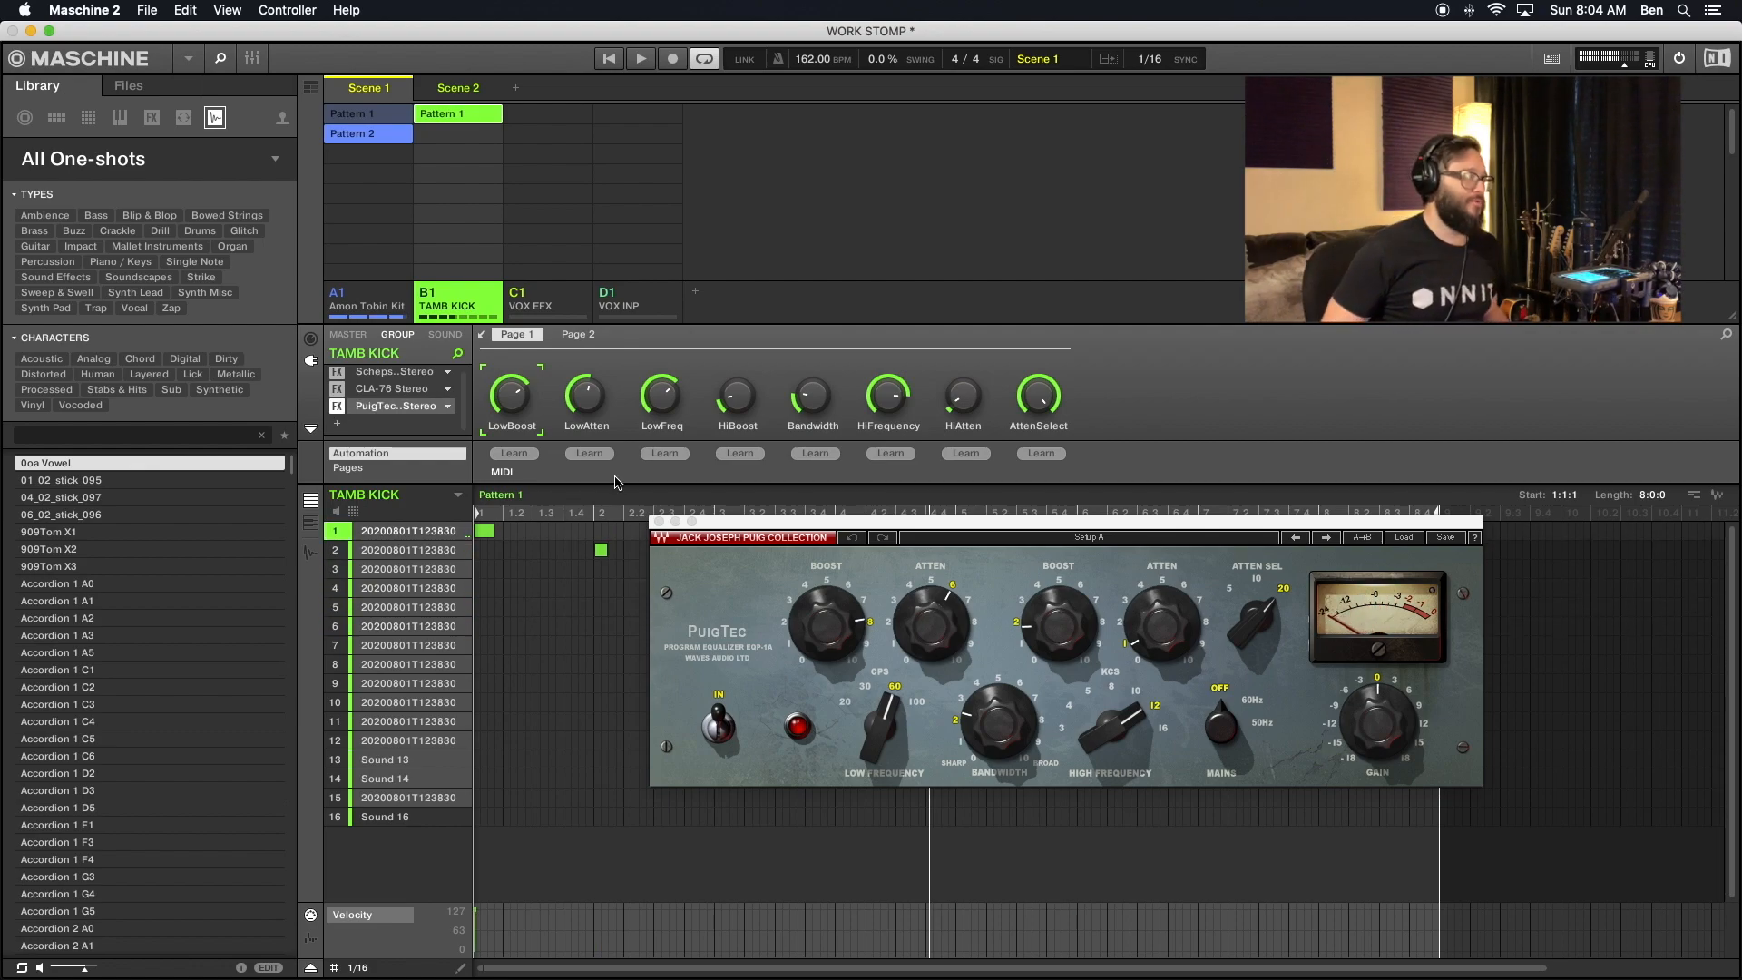
left_click(658, 522)
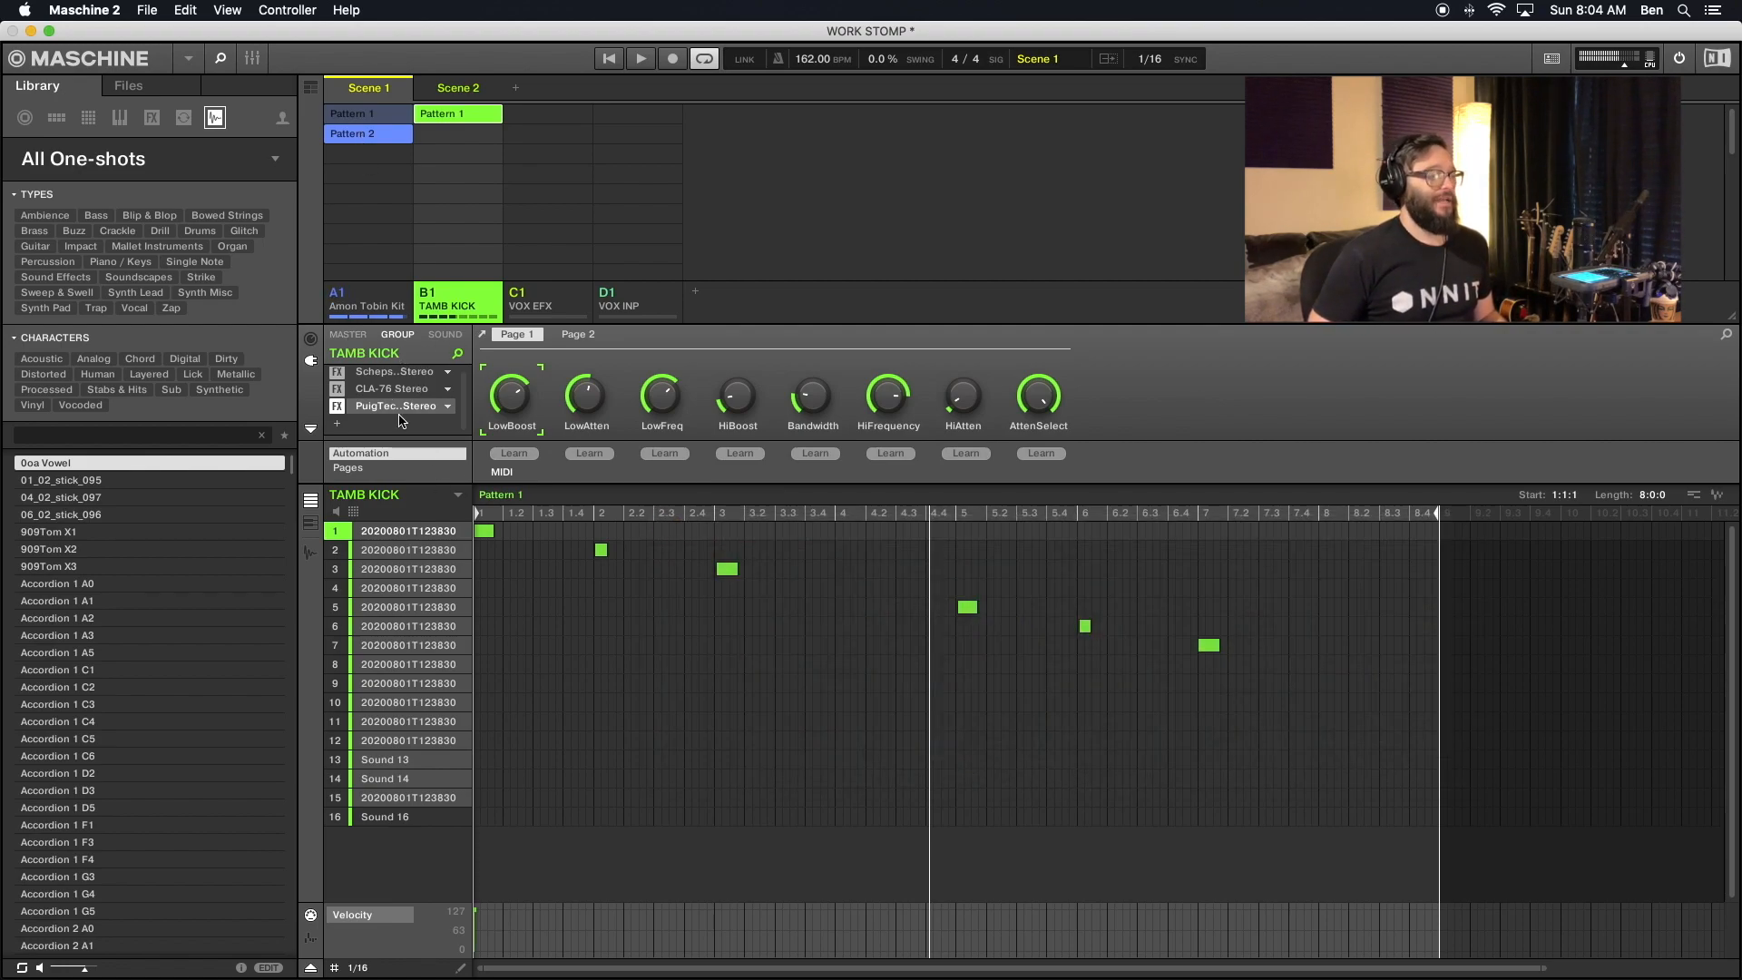
left_click(349, 334)
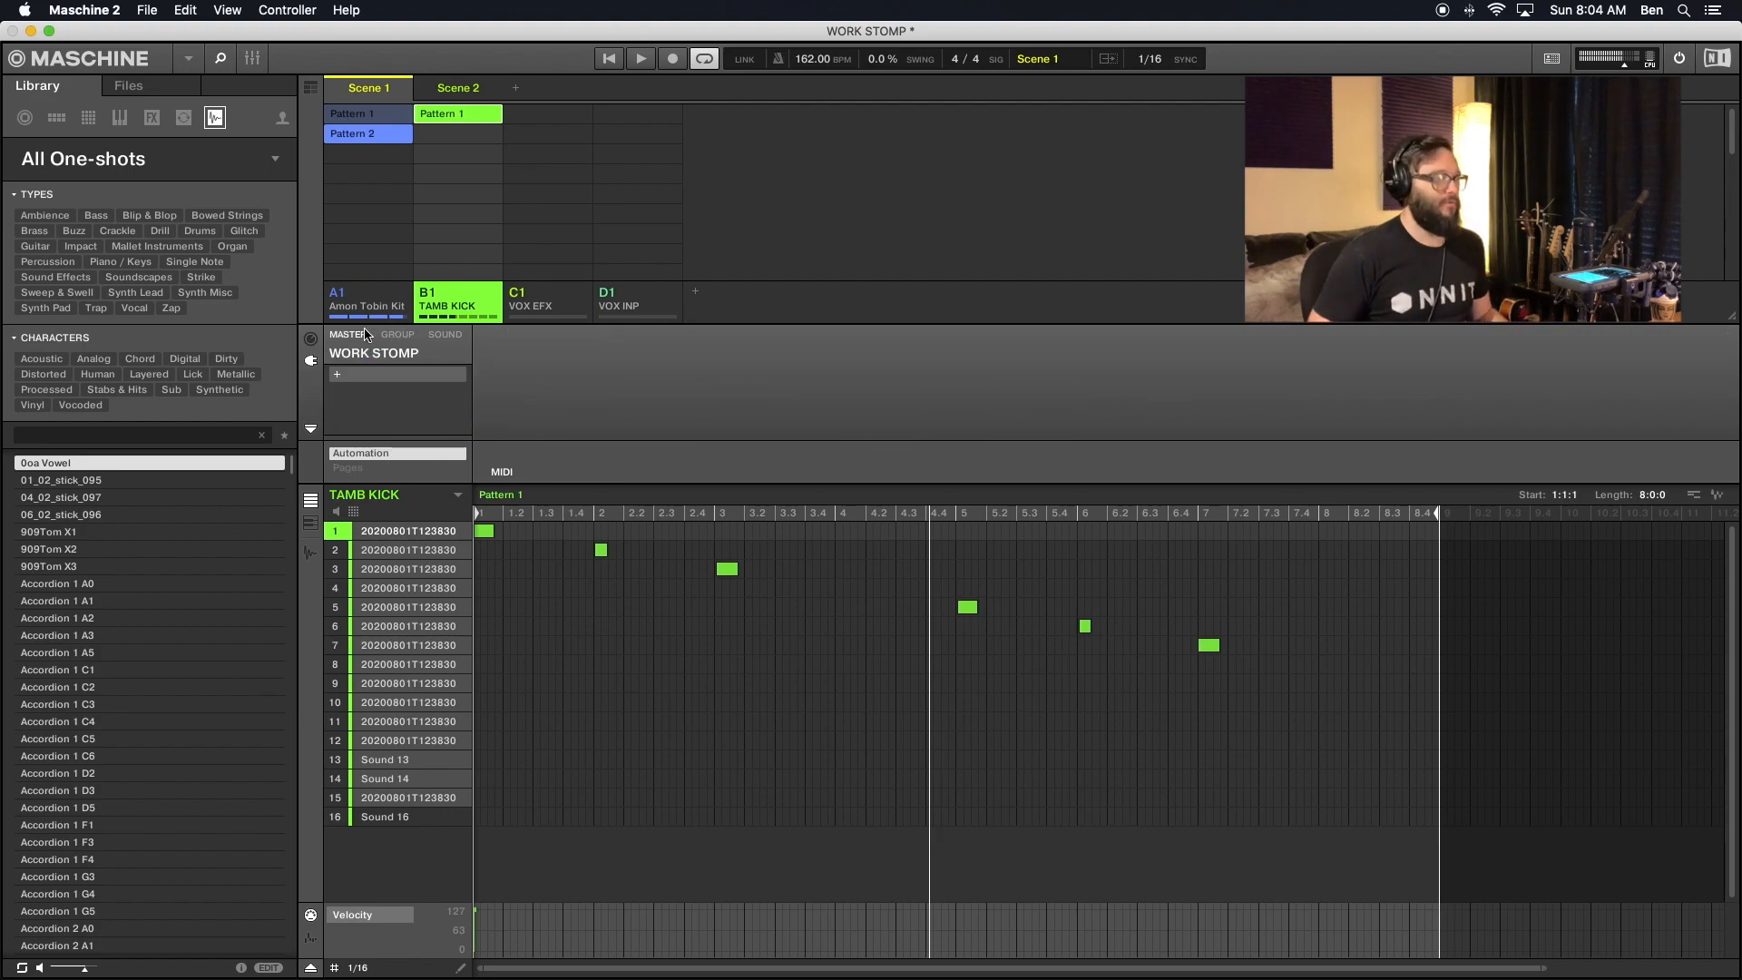
left_click(398, 335)
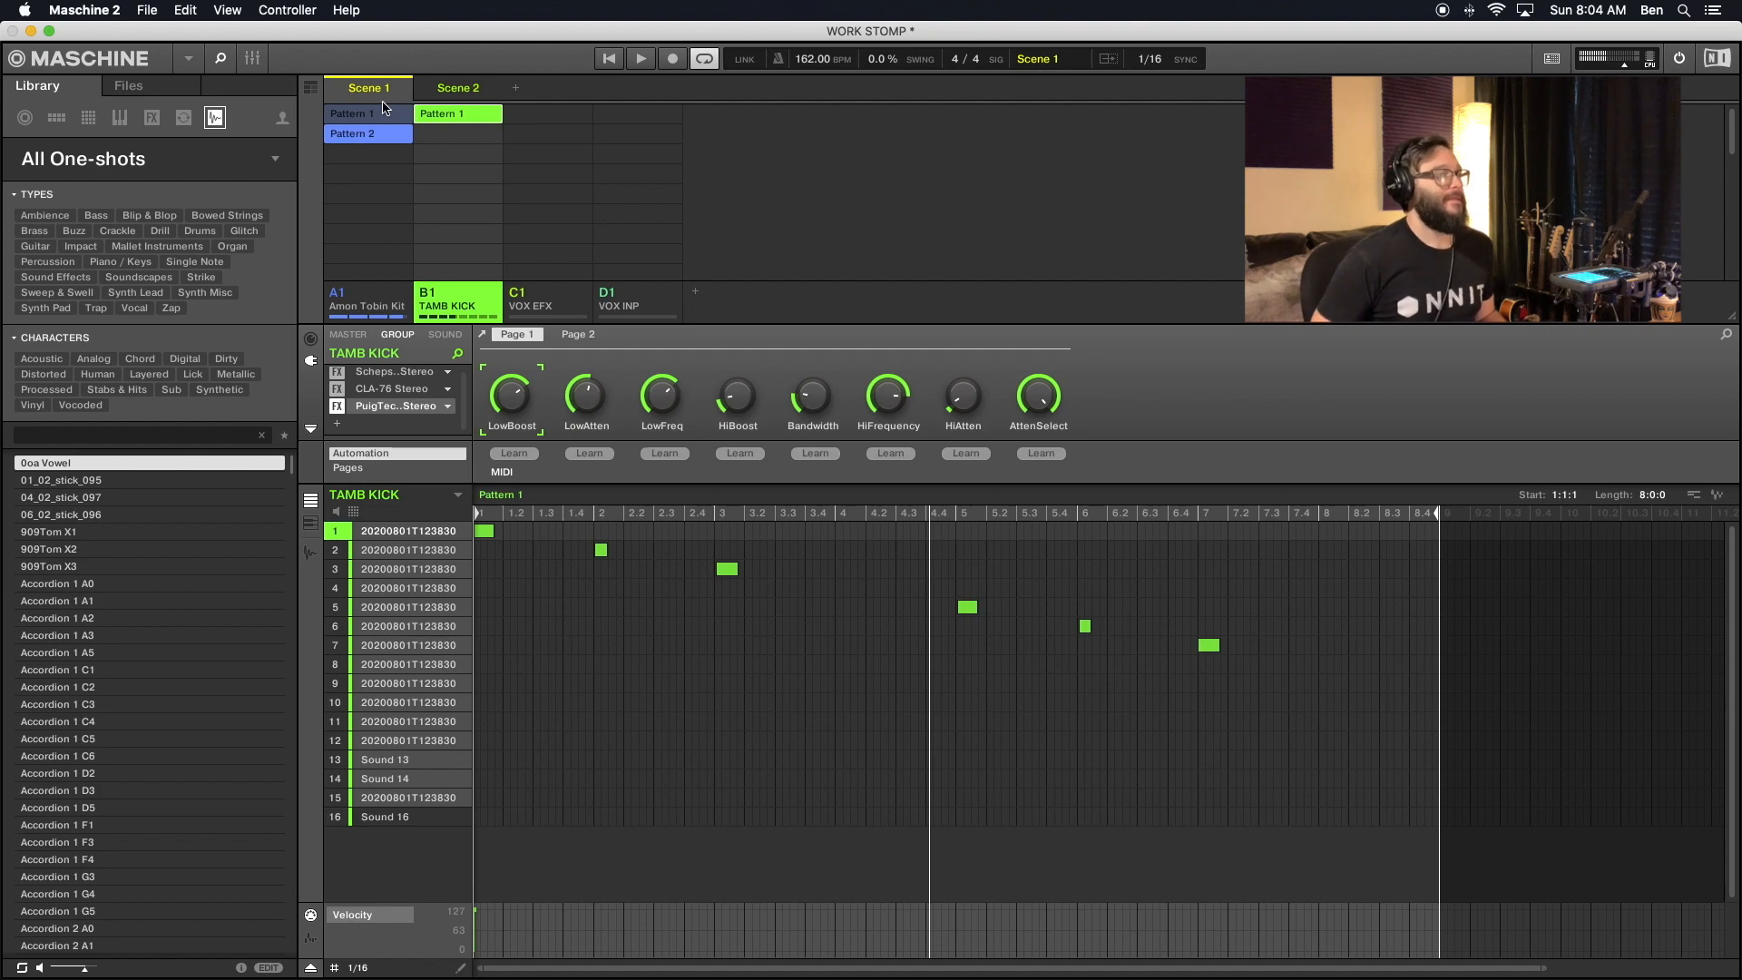
left_click(381, 309)
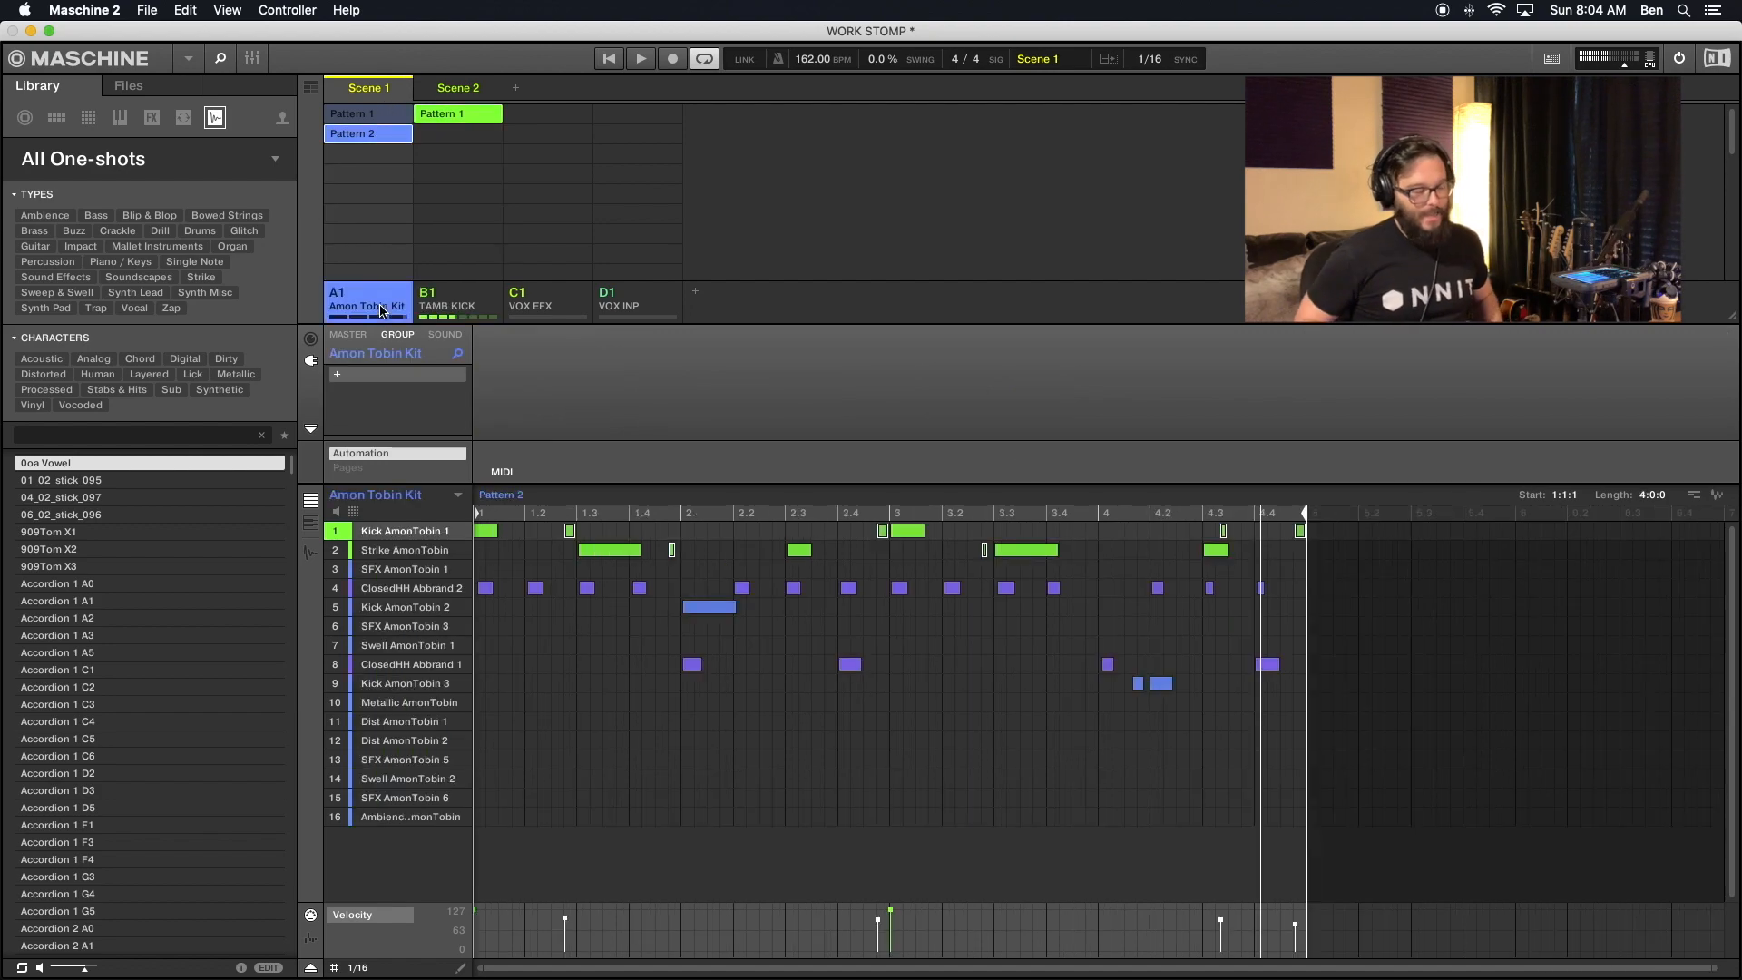
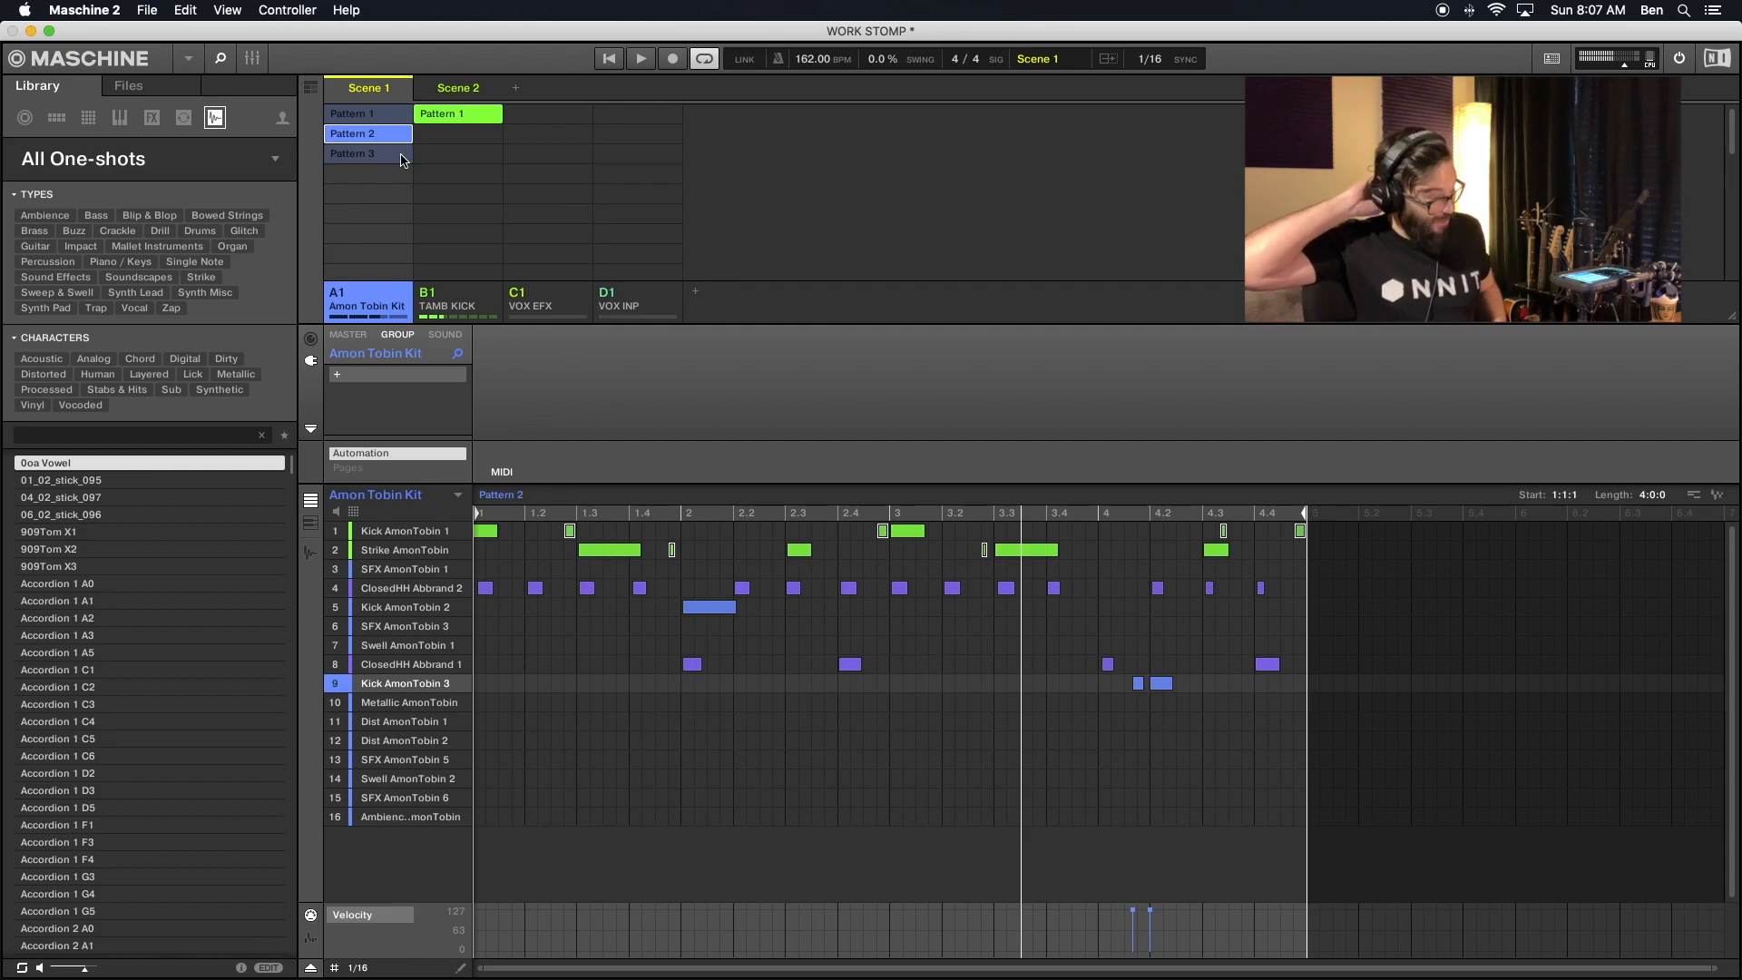
- Delete the empty Pattern 4 from the Amon Tobin Kit group
left_click(402, 156)
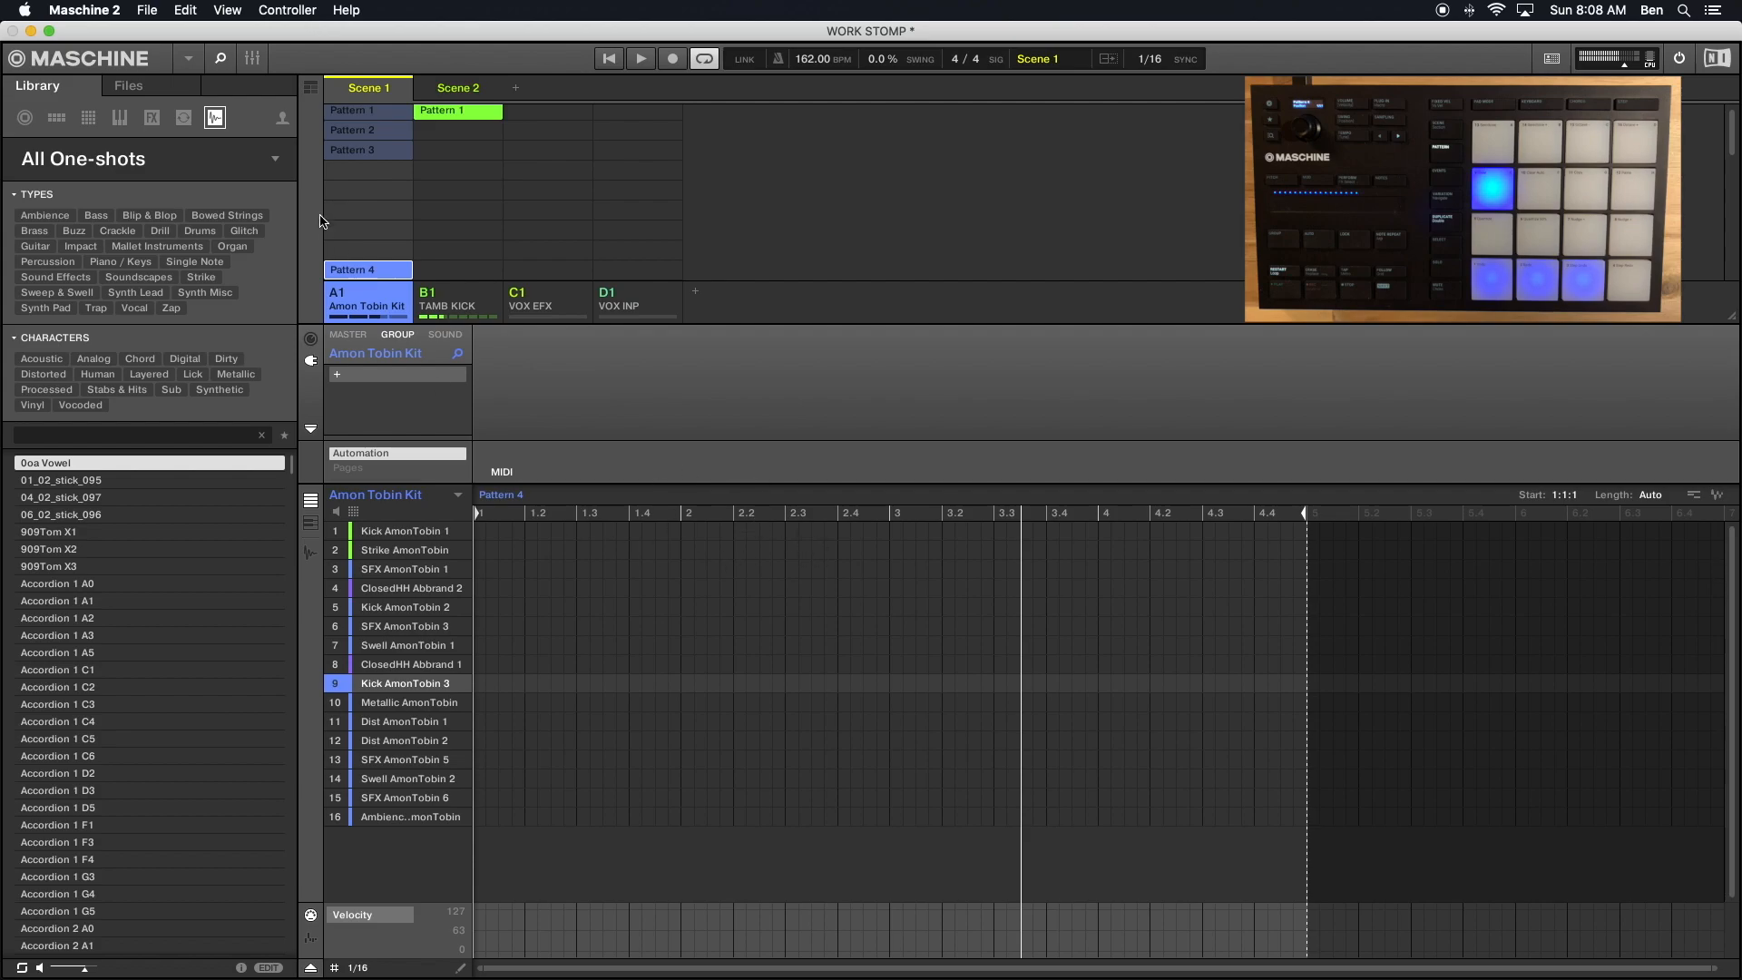
right_click(353, 273)
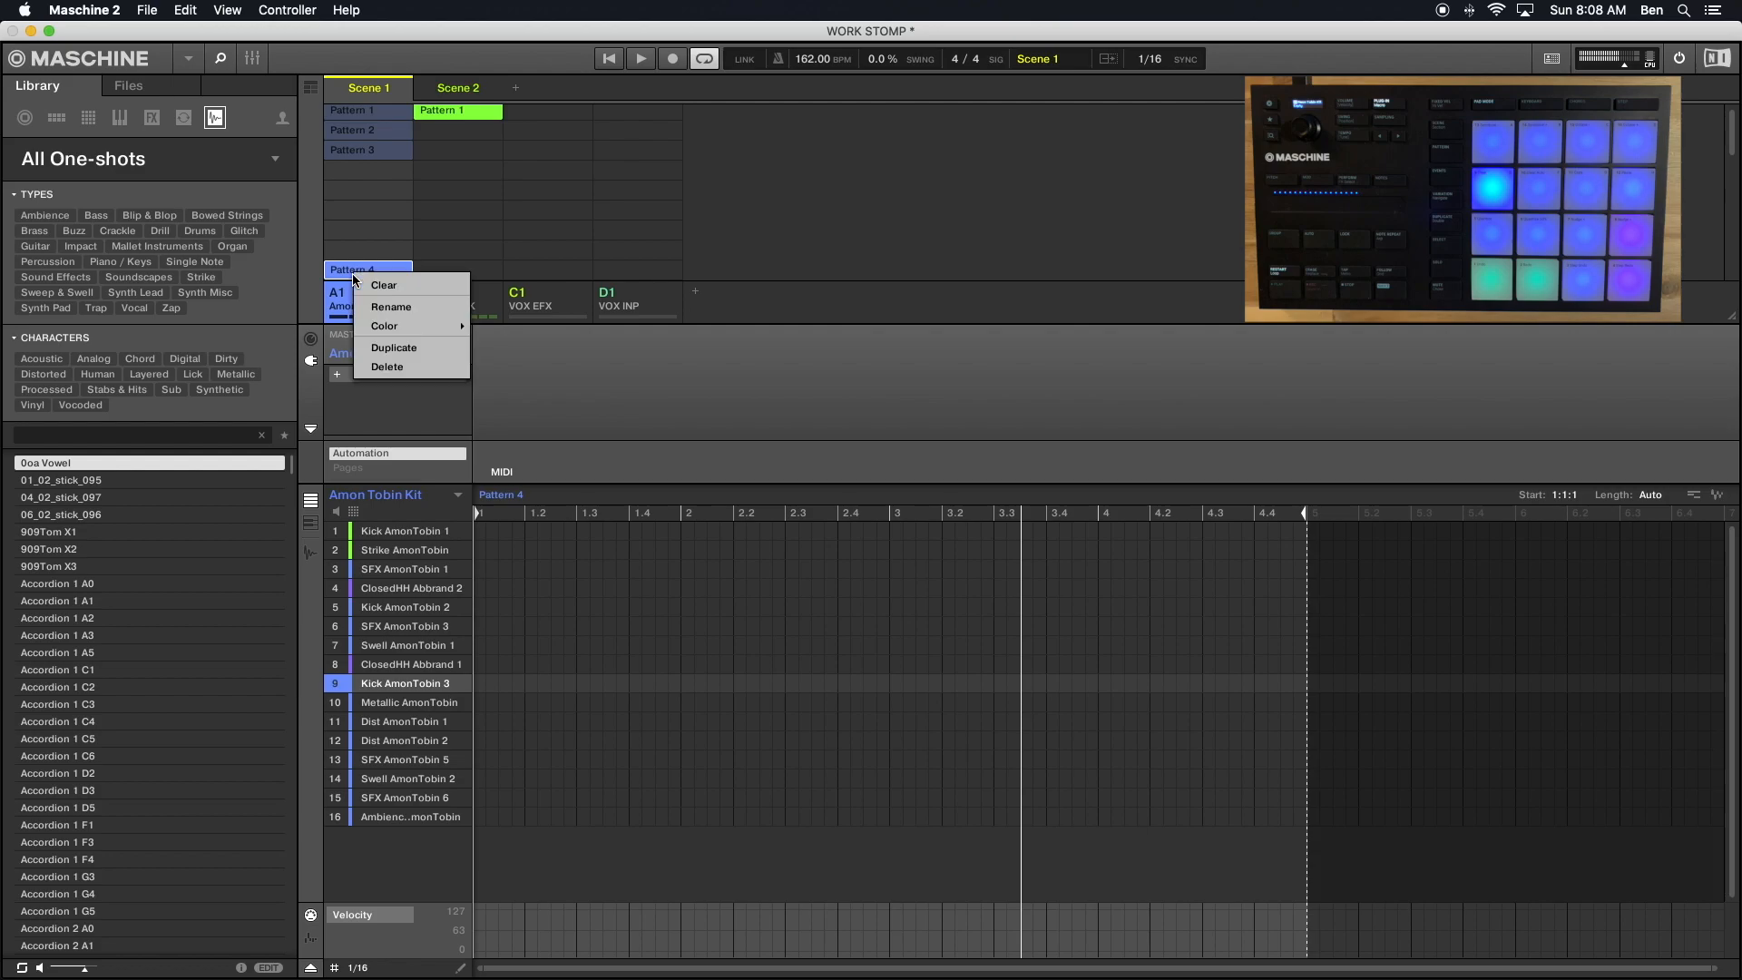
left_click(395, 370)
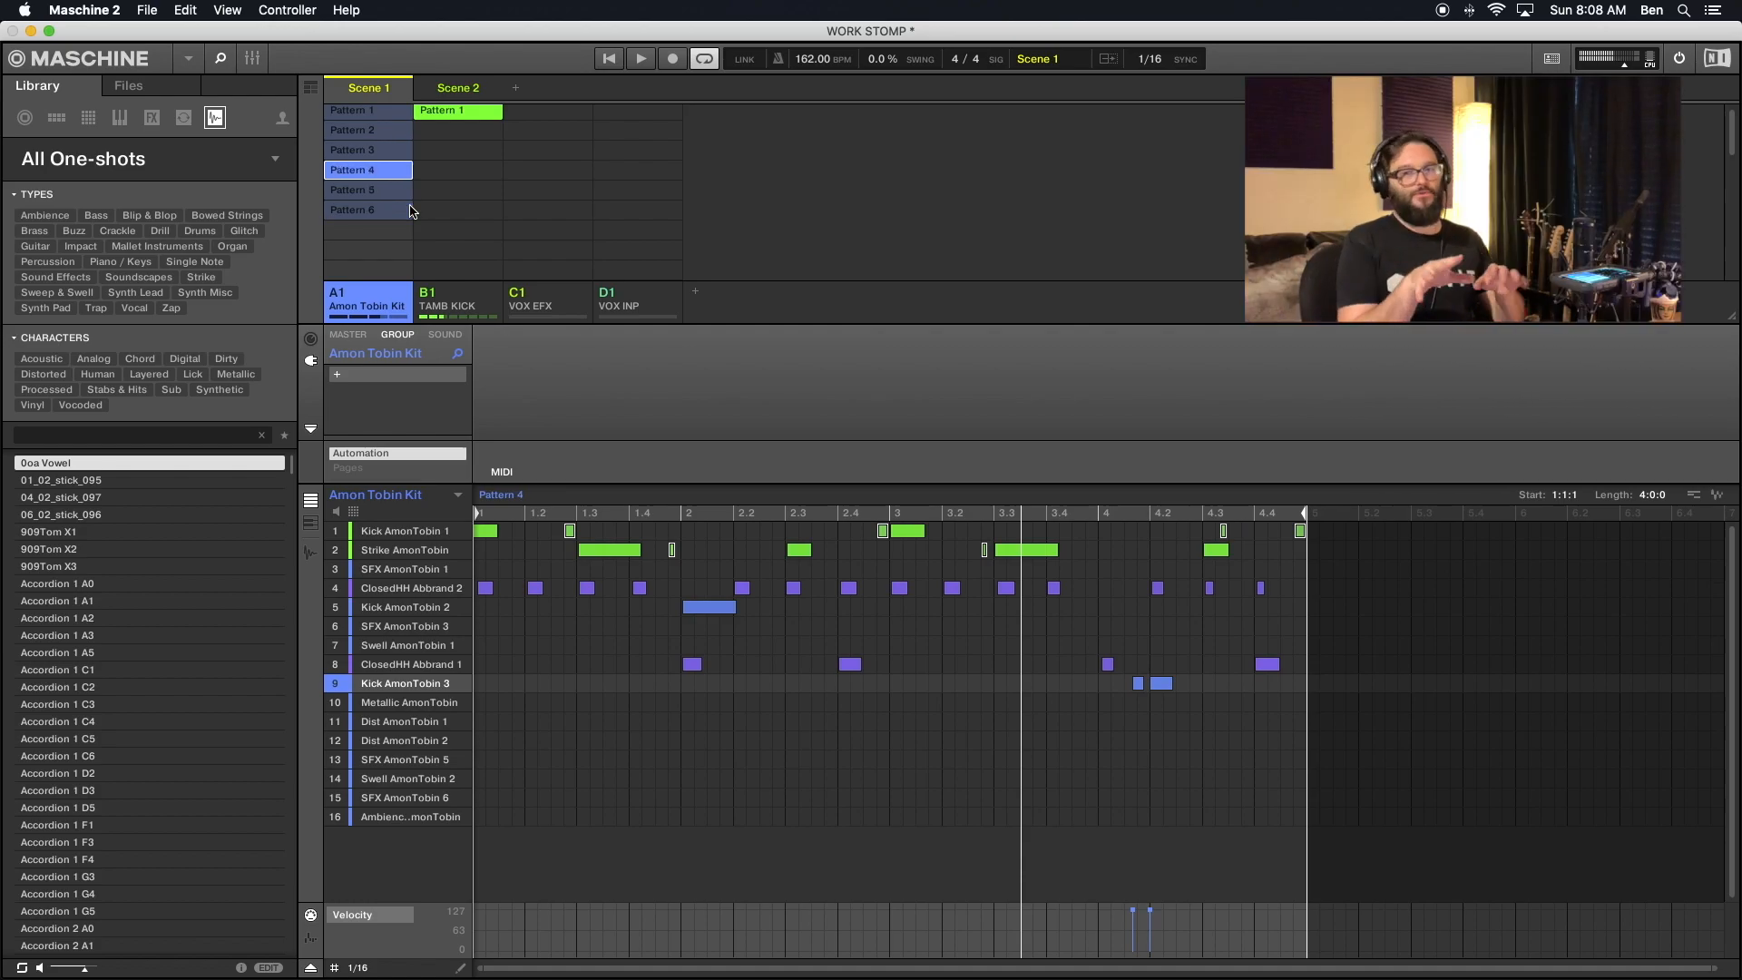
- Check the Amon Tobin Kit group's Pattern 2 and Pattern 3 with Scene 1 playing
left_click(366, 141)
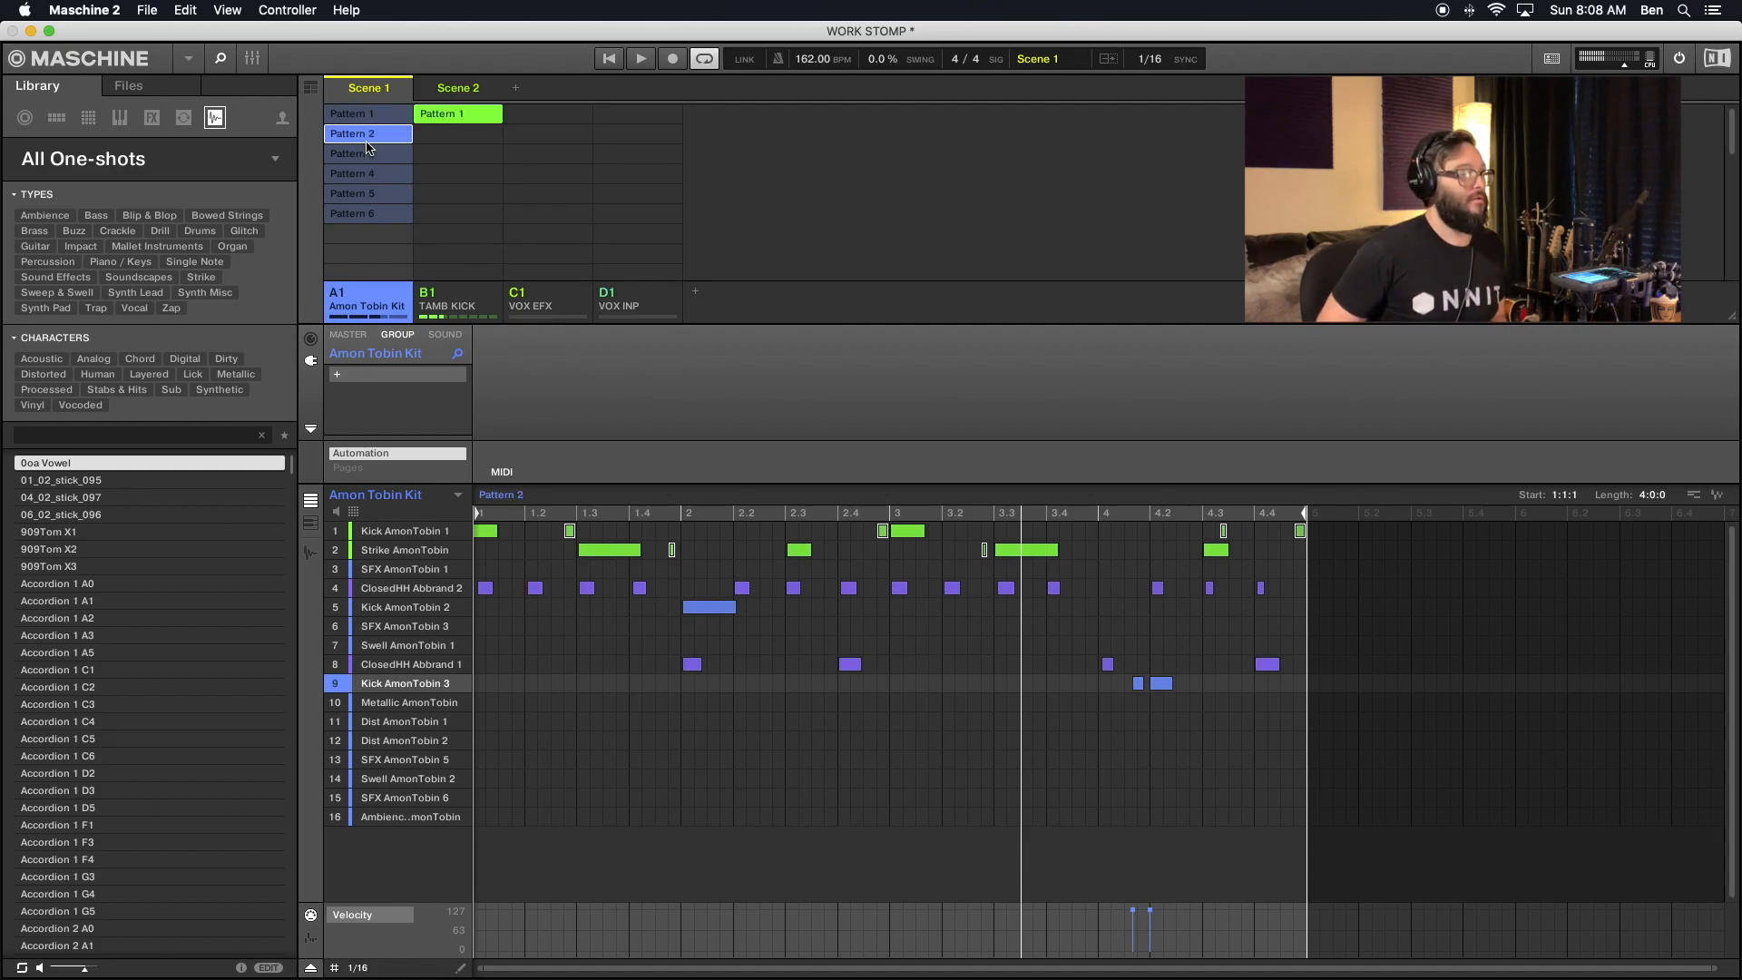
left_click(367, 153)
key("space")
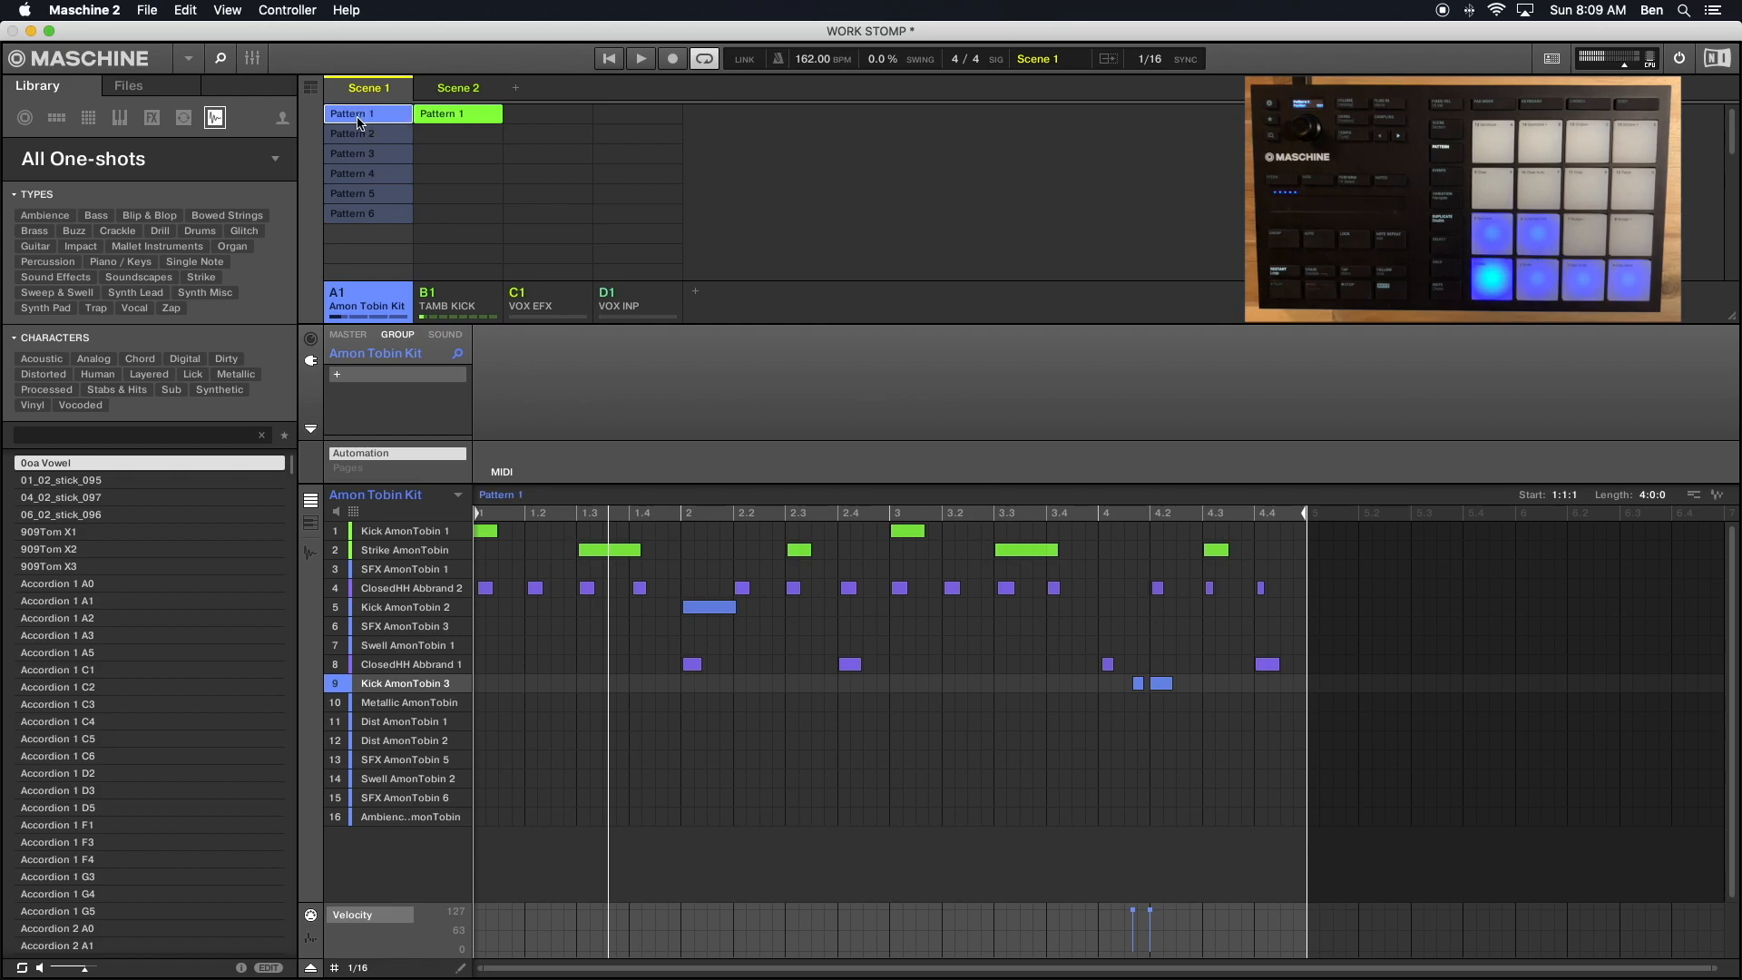
- Delete the Amon Tobin Kit group's Pattern 1, the version without ghost notes
right_click(358, 122)
left_click(400, 215)
left_click(361, 116)
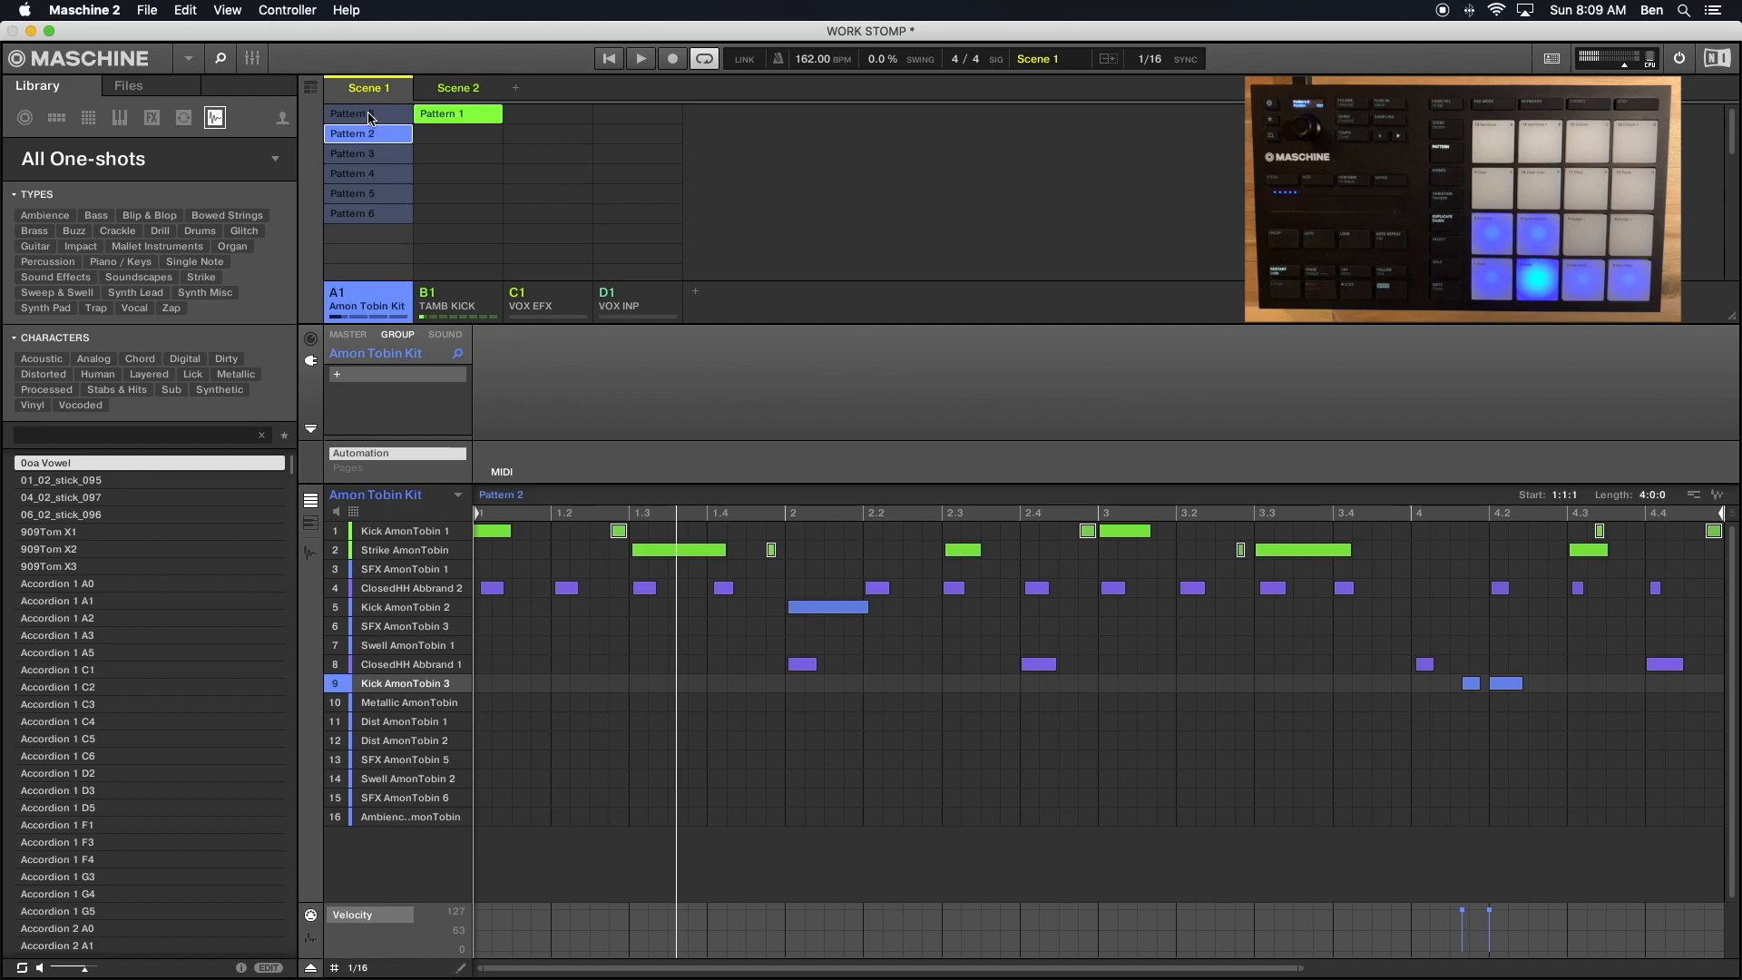
- Rename the pattern in the Amon Tobin Kit group's first slot as Pattern 1
right_click(368, 116)
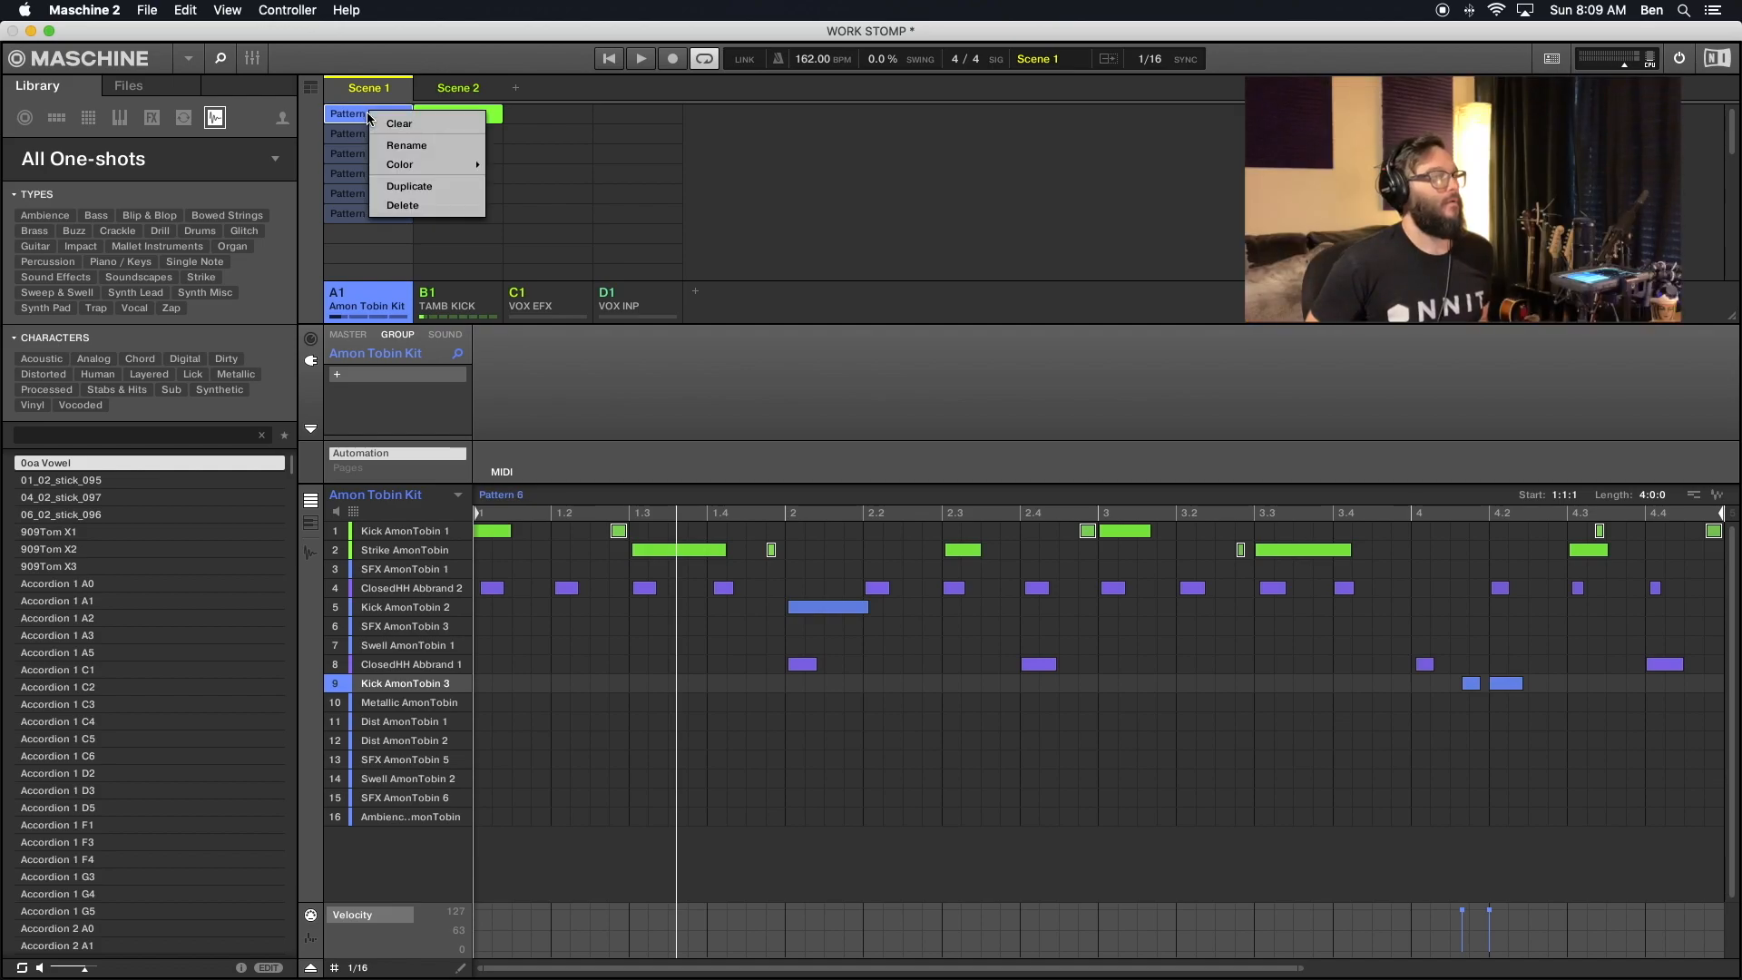
left_click(407, 145)
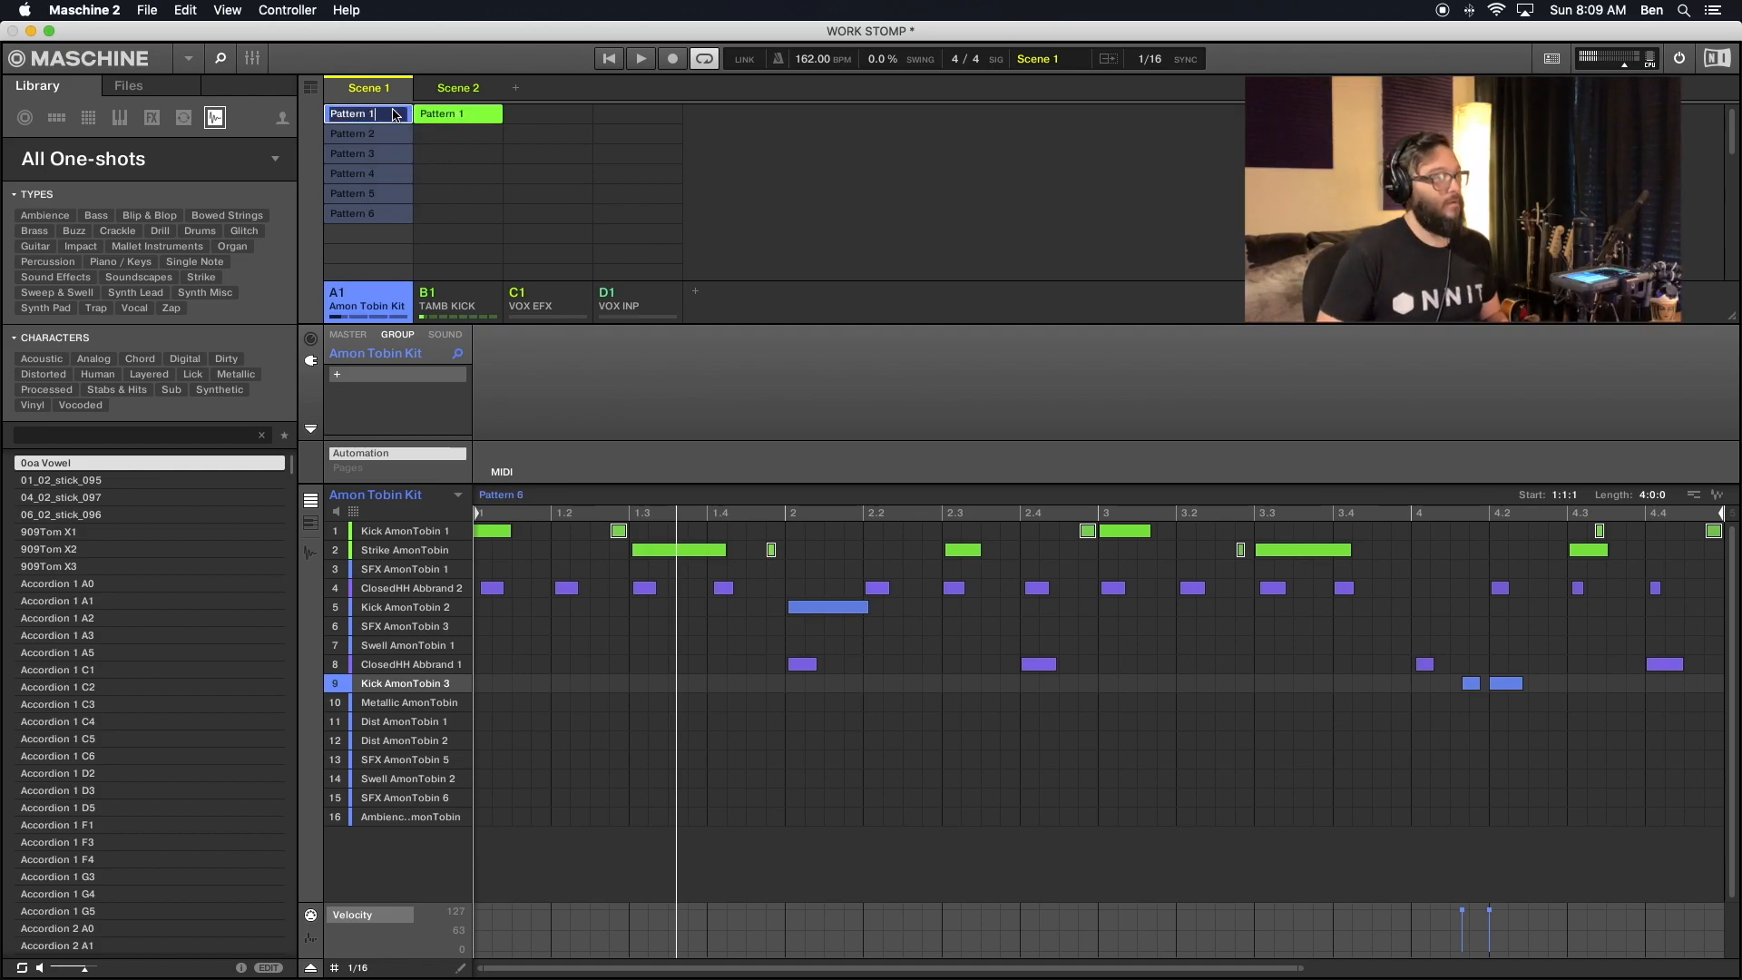
key("Return")
- Check the notes of the Amon Tobin Kit group's Patterns 2 through 6 and return to Pattern 1
left_click(363, 135)
left_click(384, 156)
left_click(383, 174)
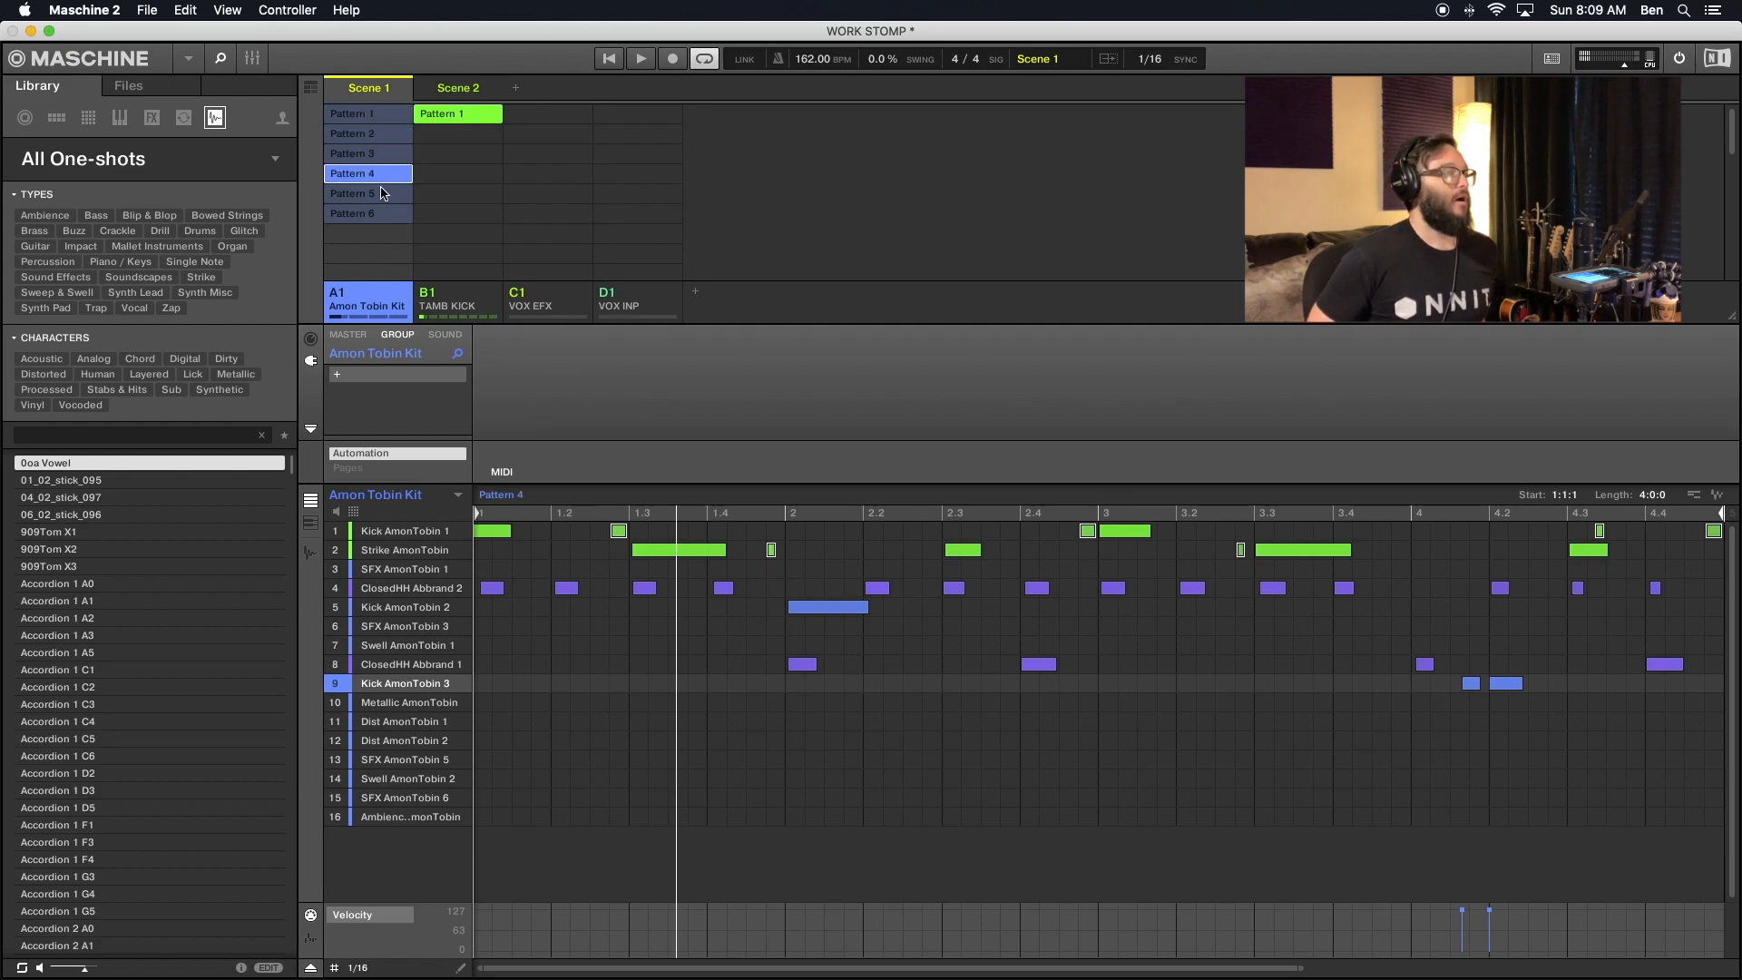
left_click(381, 192)
left_click(378, 214)
left_click(368, 116)
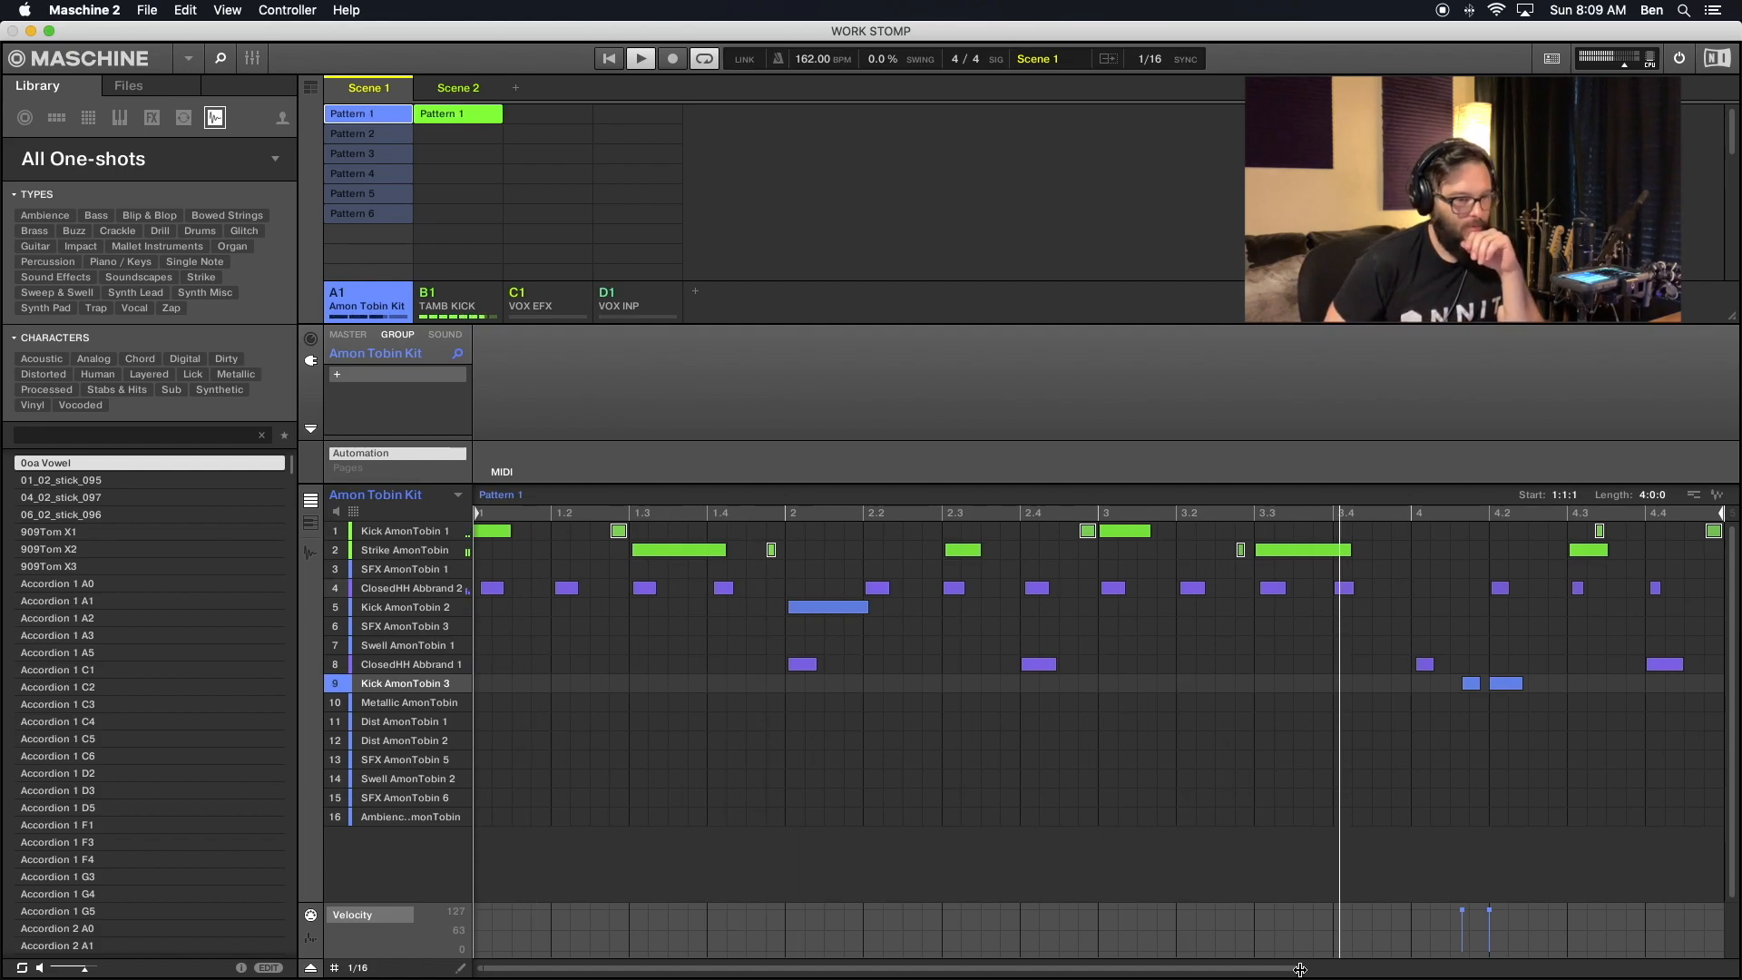
- Adjust the end of the long Dist AmonTobin 2 note in Pattern 2 and save the project
mouse_move(1300, 969)
left_mouse_down()
mouse_move(1568, 969)
mouse_move(1289, 976)
mouse_move(1311, 972)
left_mouse_up()
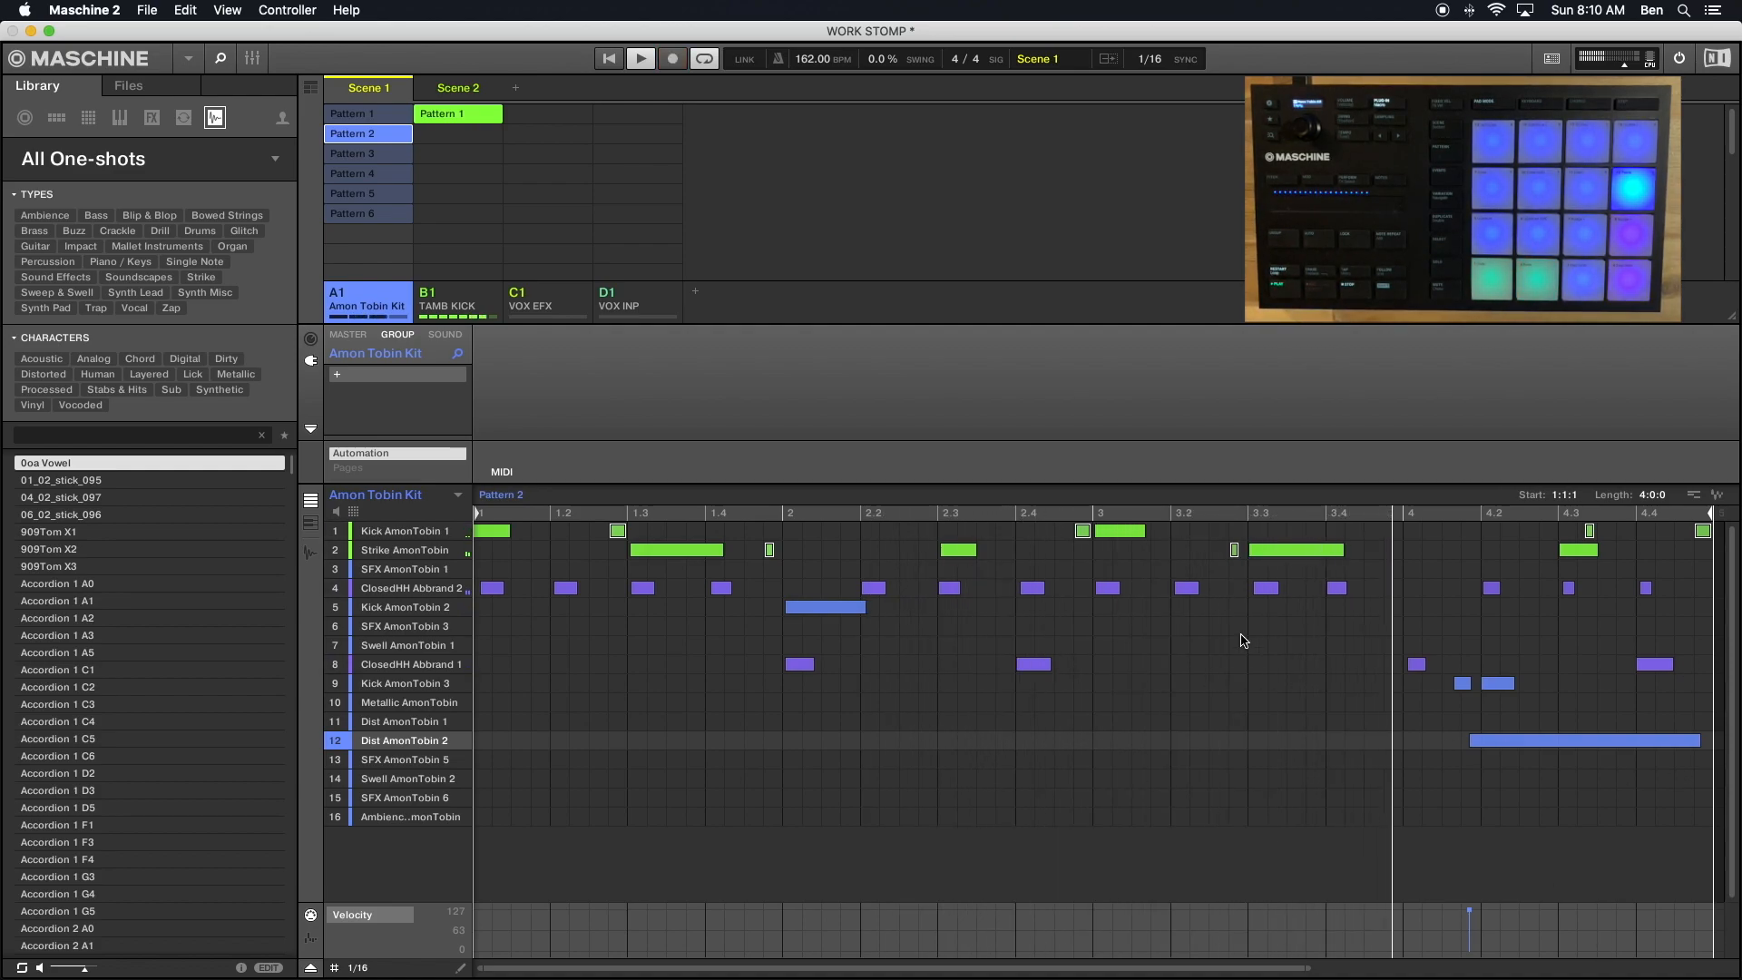
left_click(1698, 741)
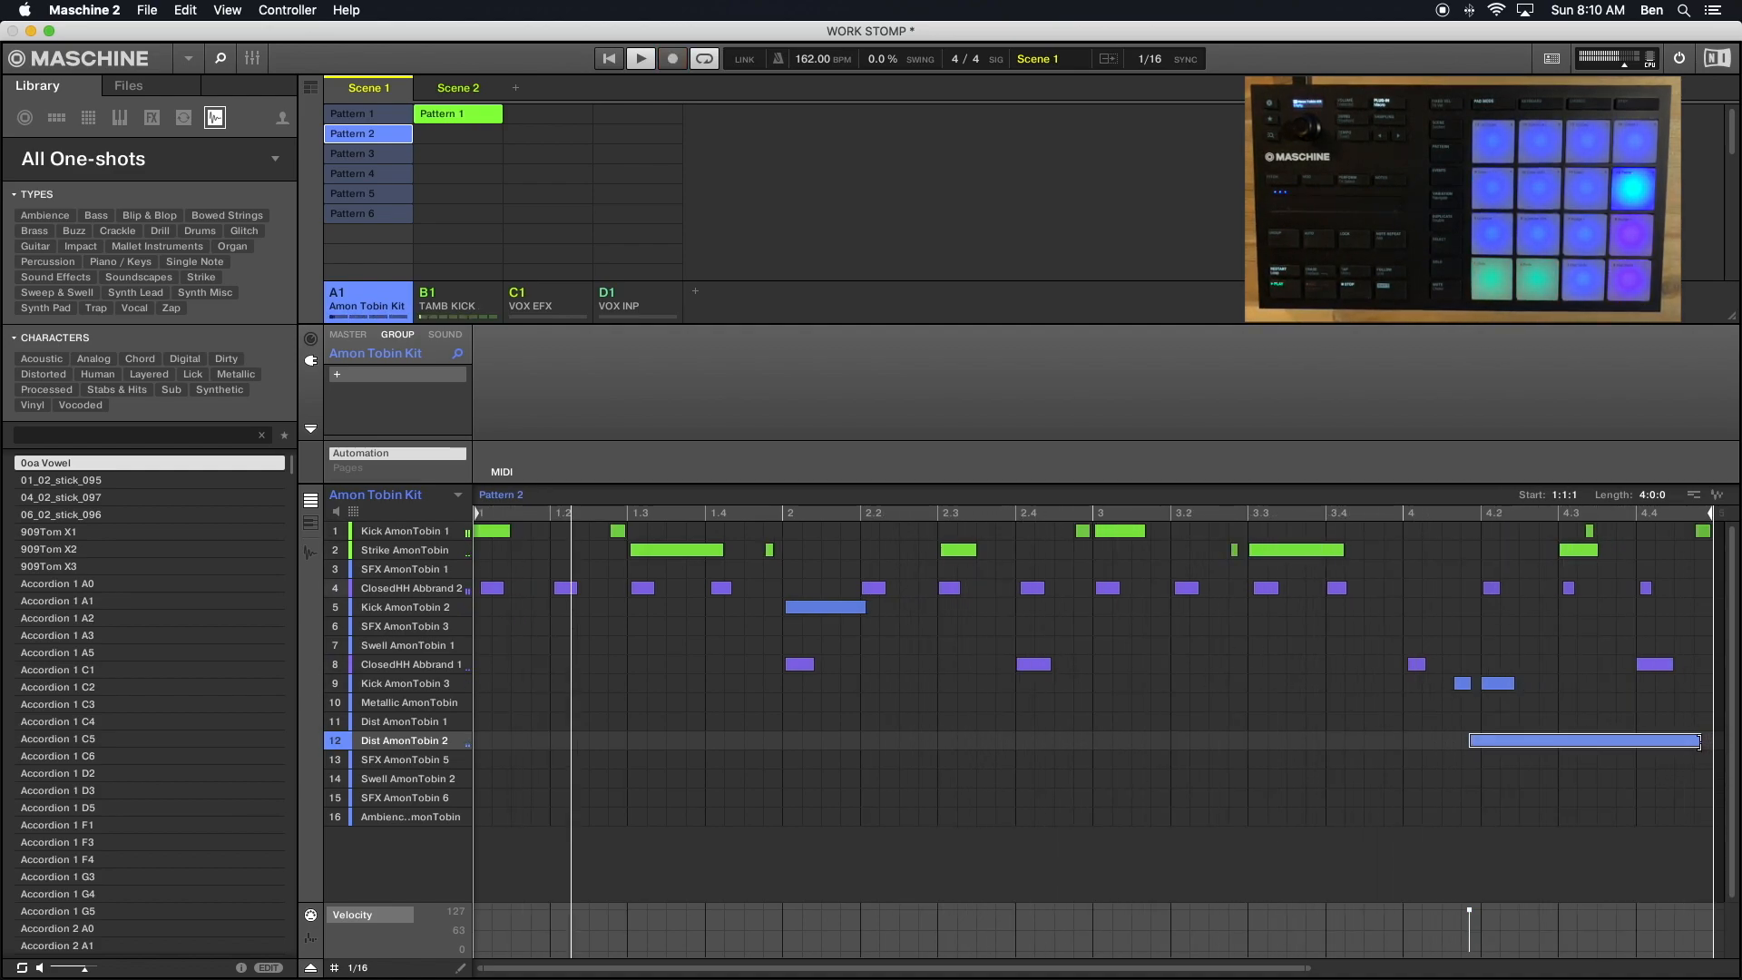
left_click_drag(1698, 742, 1685, 749)
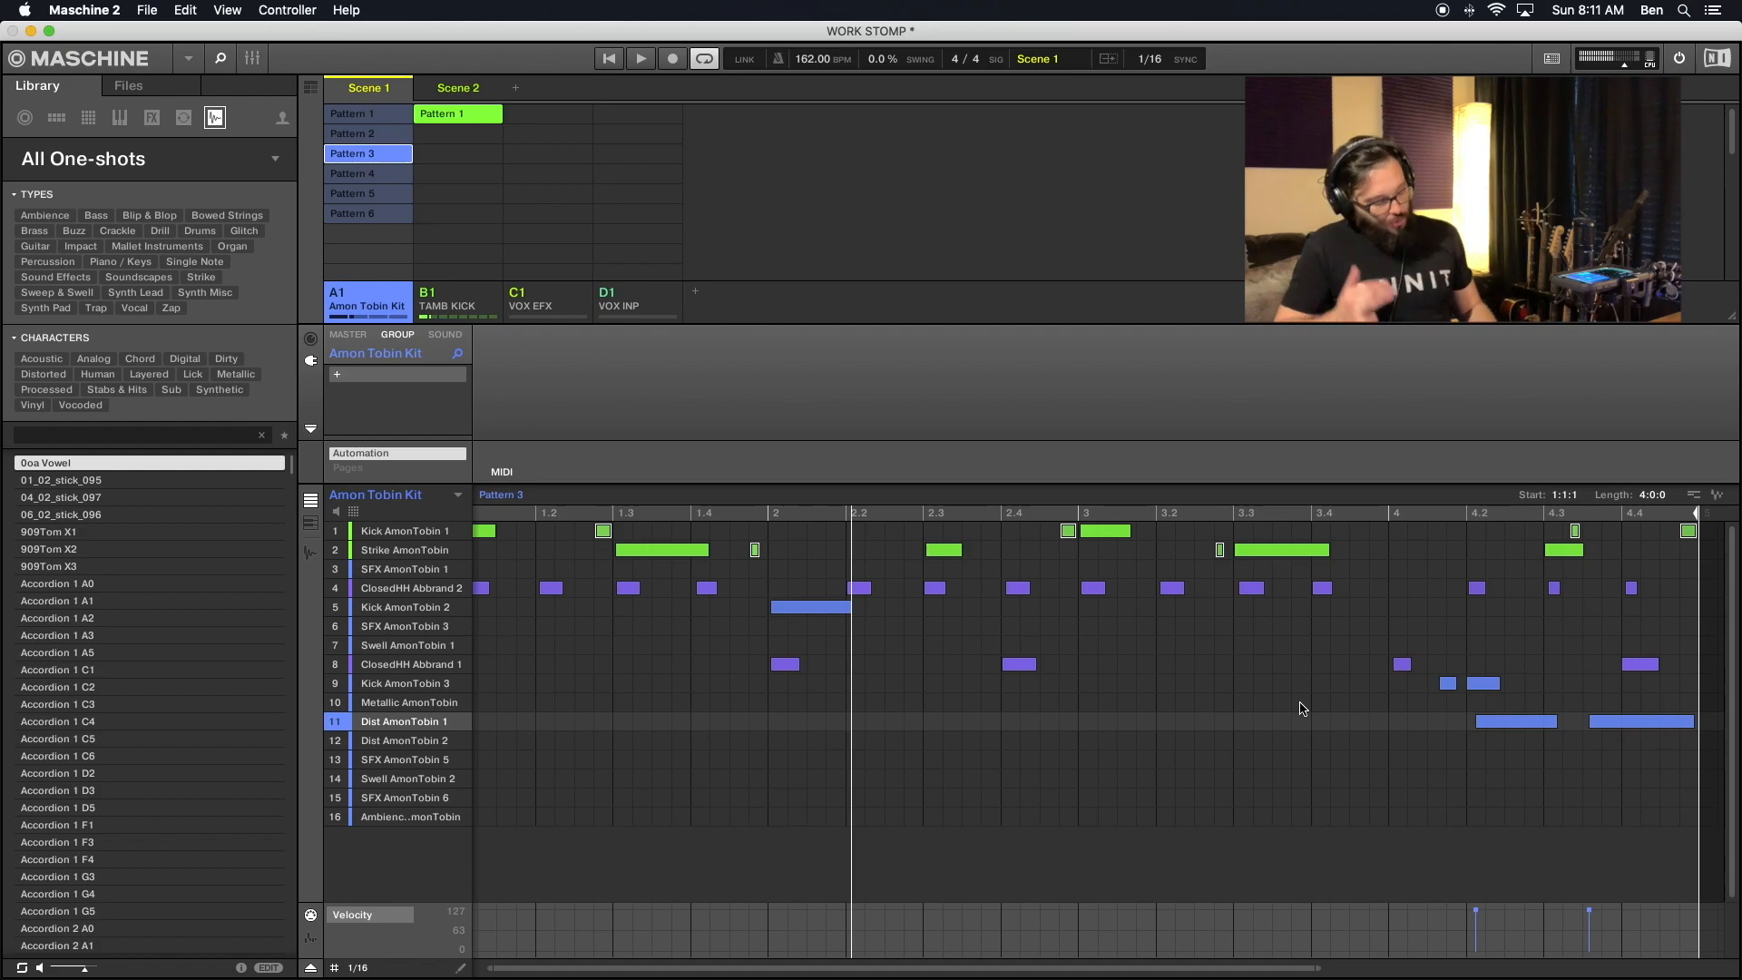
key("super+s")
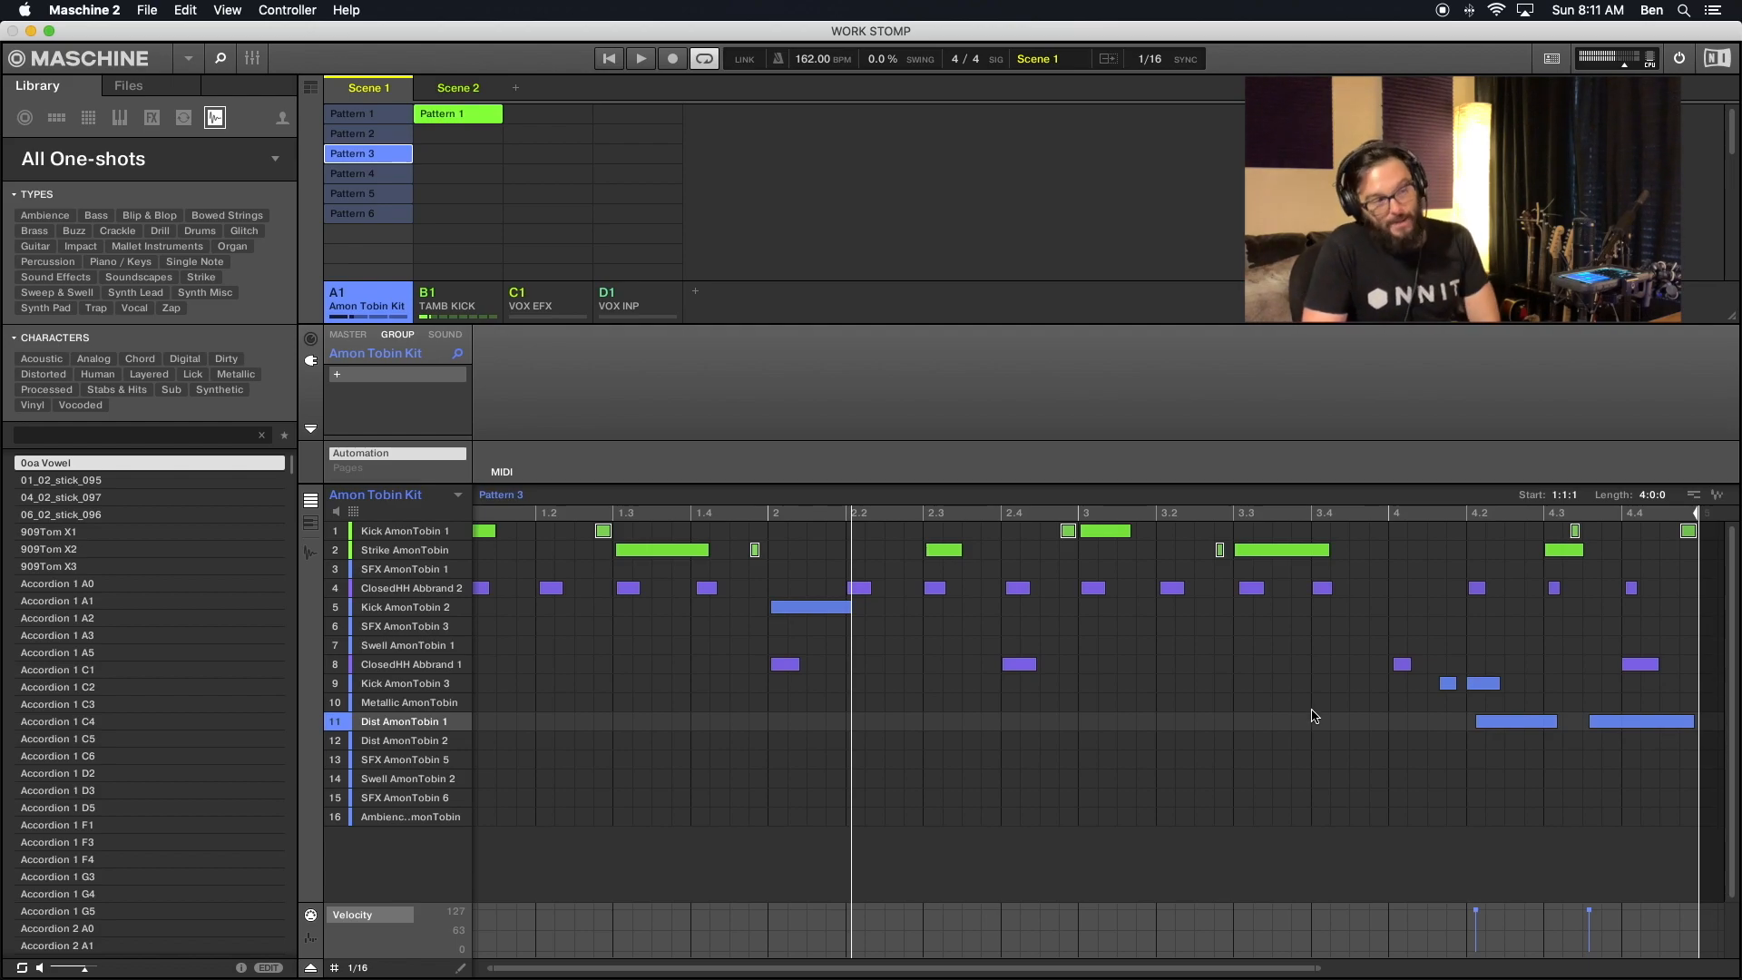
- Examine the velocities of the main and ghost notes of Strike AmonTobin and Kick AmonTobin 1 in Pattern 3
left_click(647, 551)
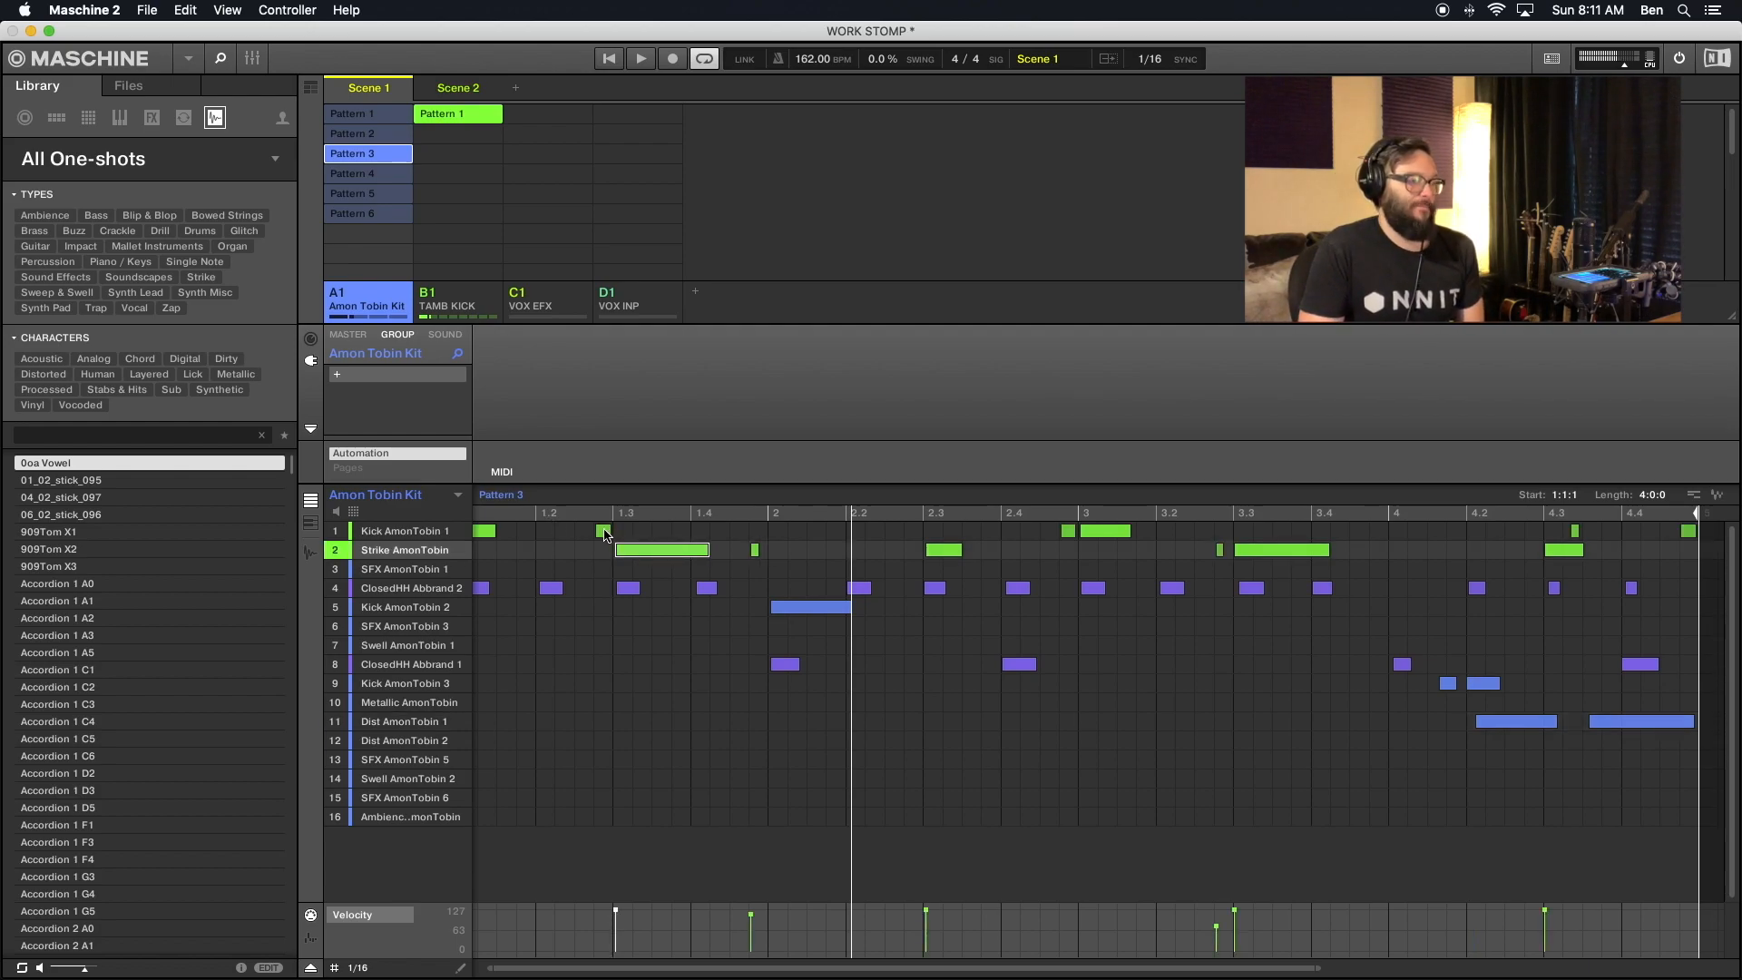
left_click(605, 531)
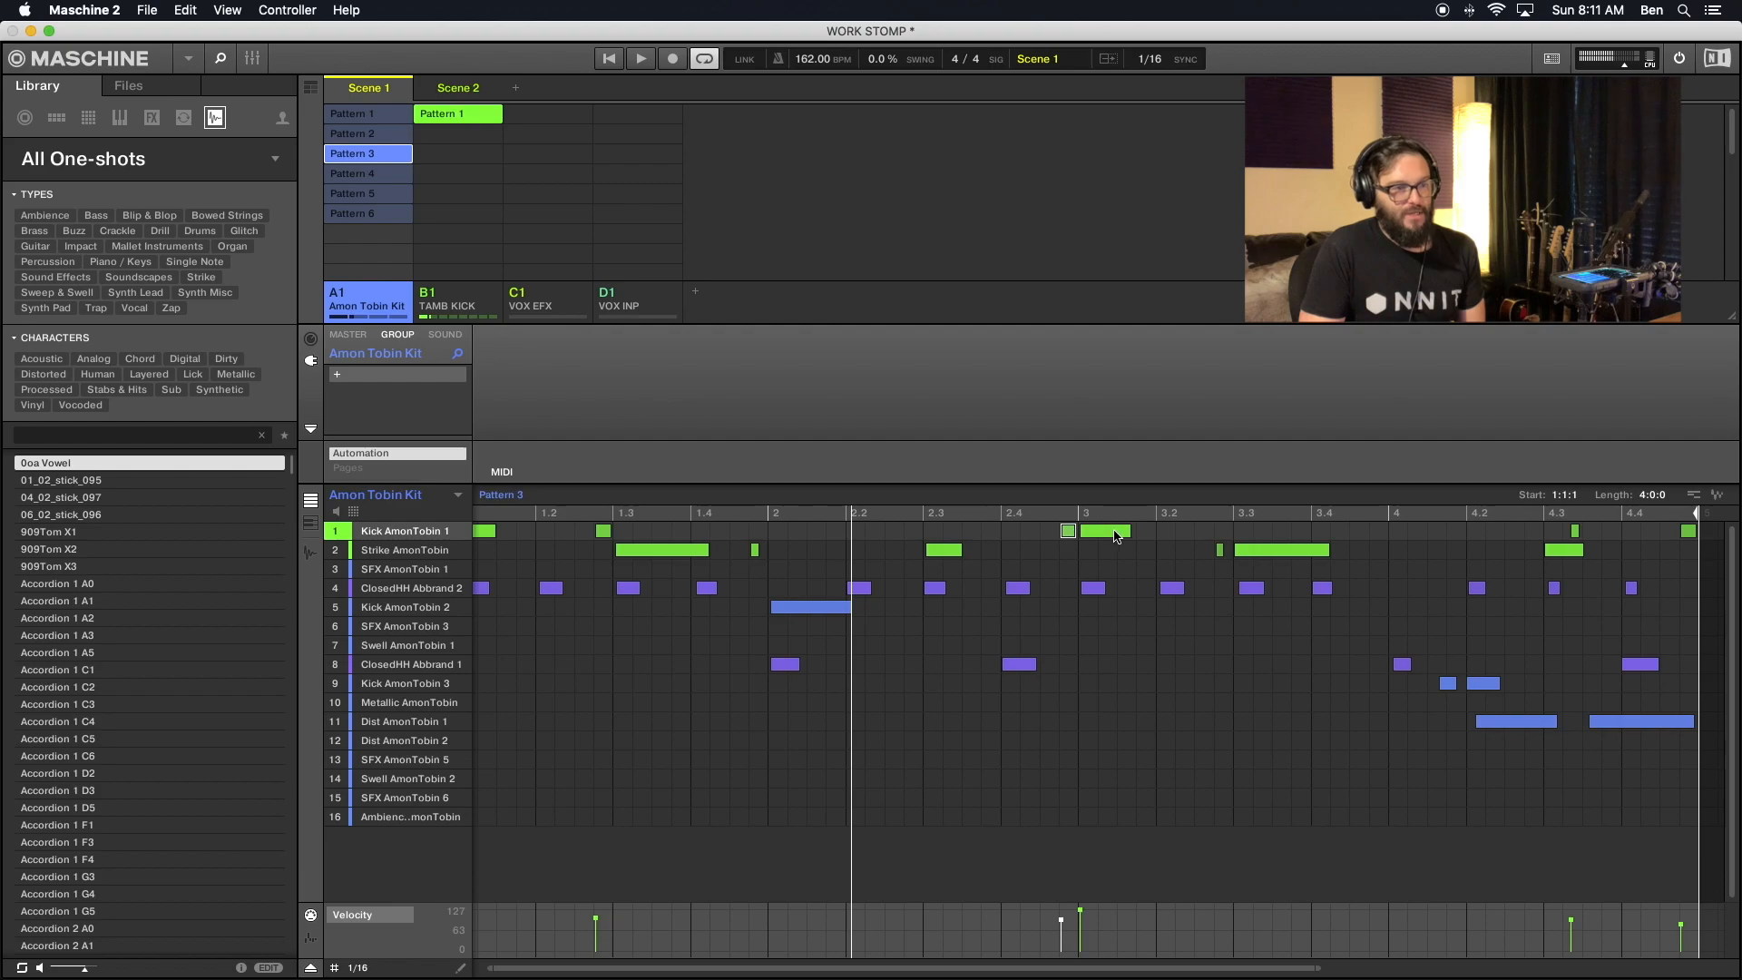
left_click(1261, 551)
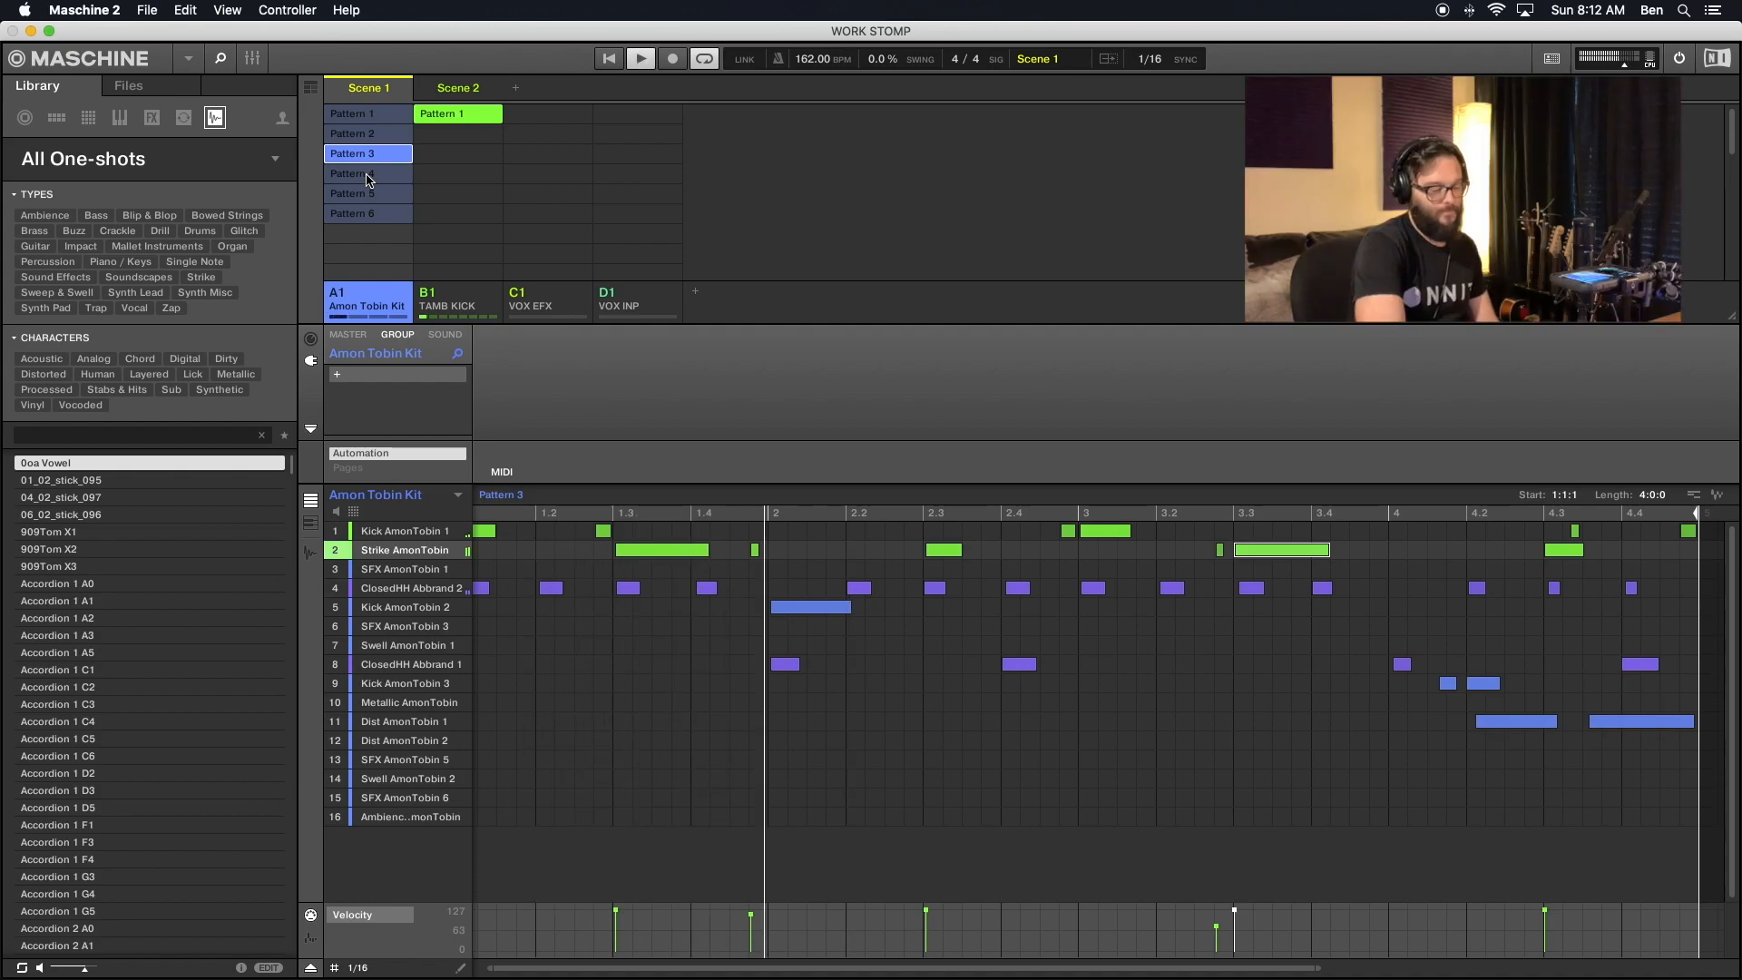
- Play the Amon Tobin Kit group's Pattern 4 and Pattern 5 in Scene 1
left_click(367, 176)
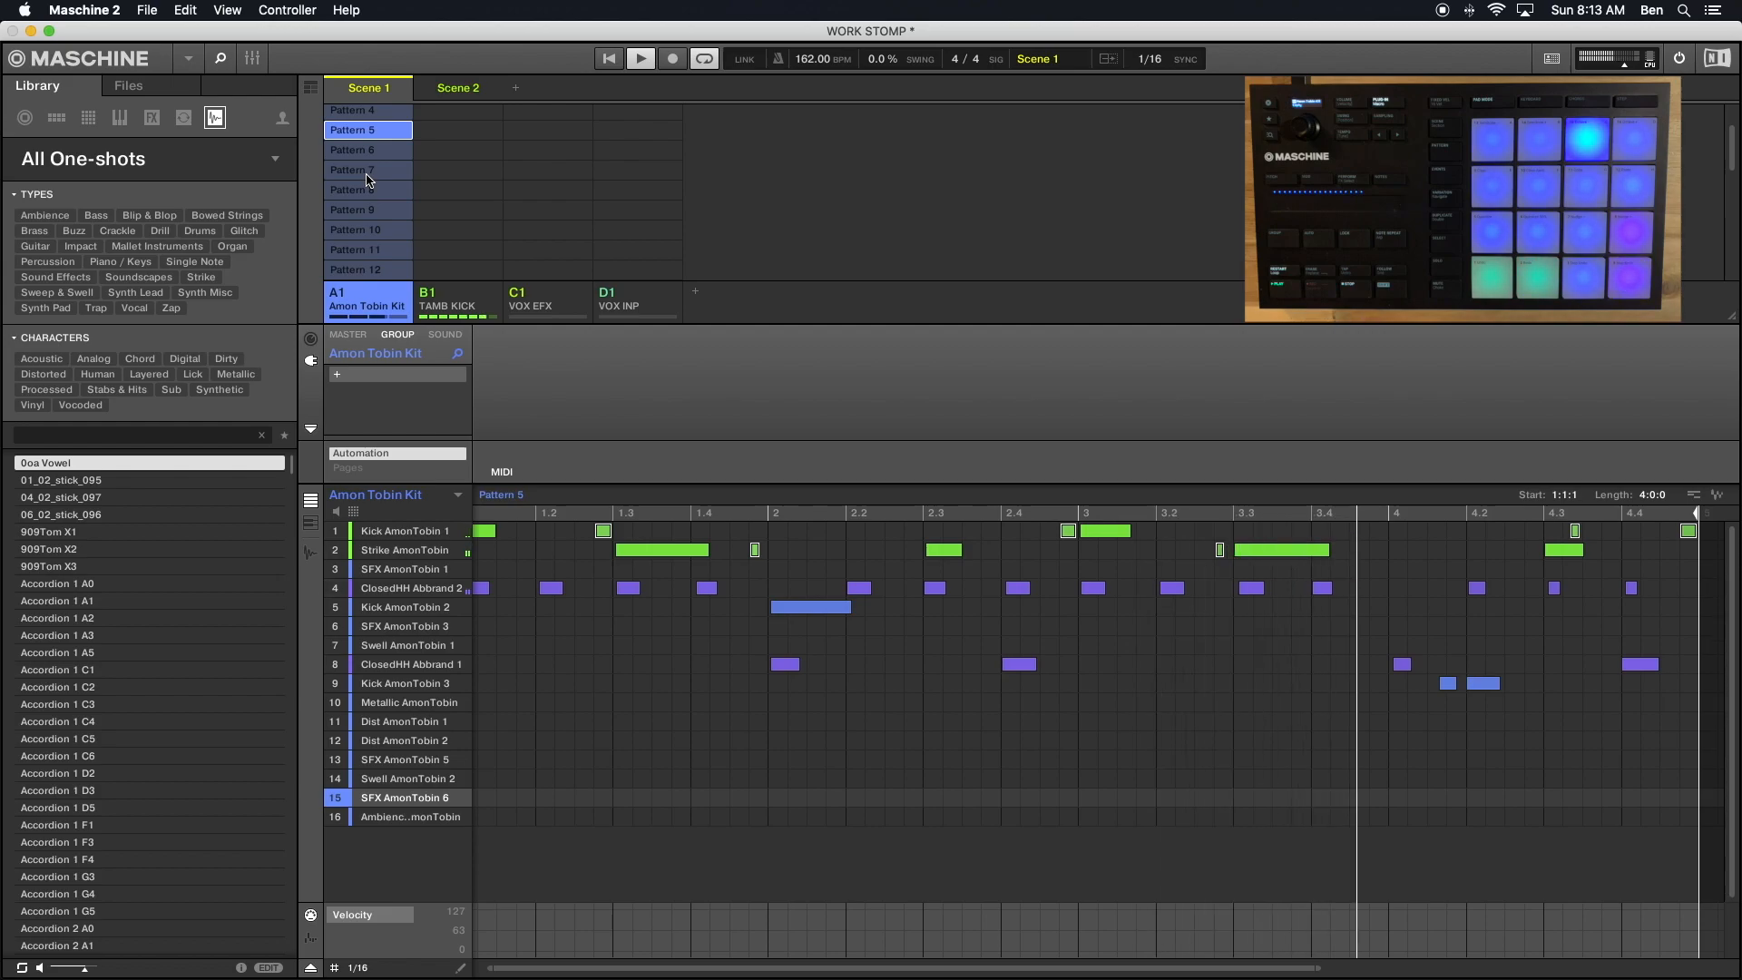
scroll(367, 179, "up", 3)
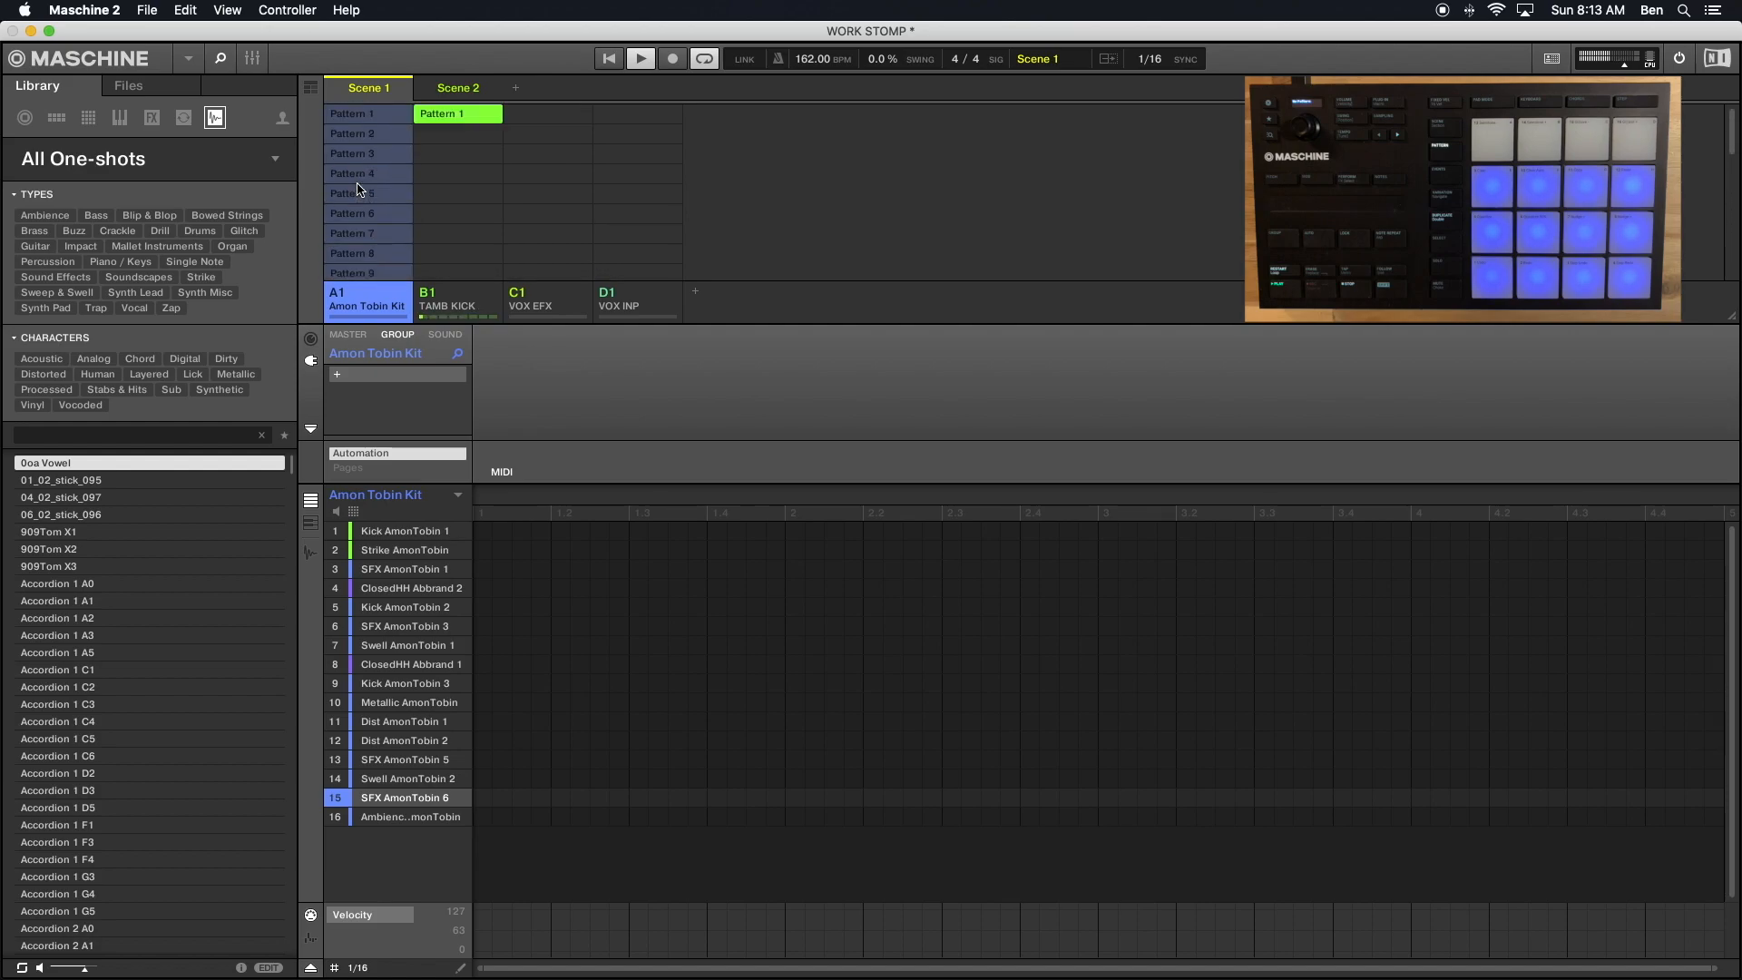
left_click(358, 181)
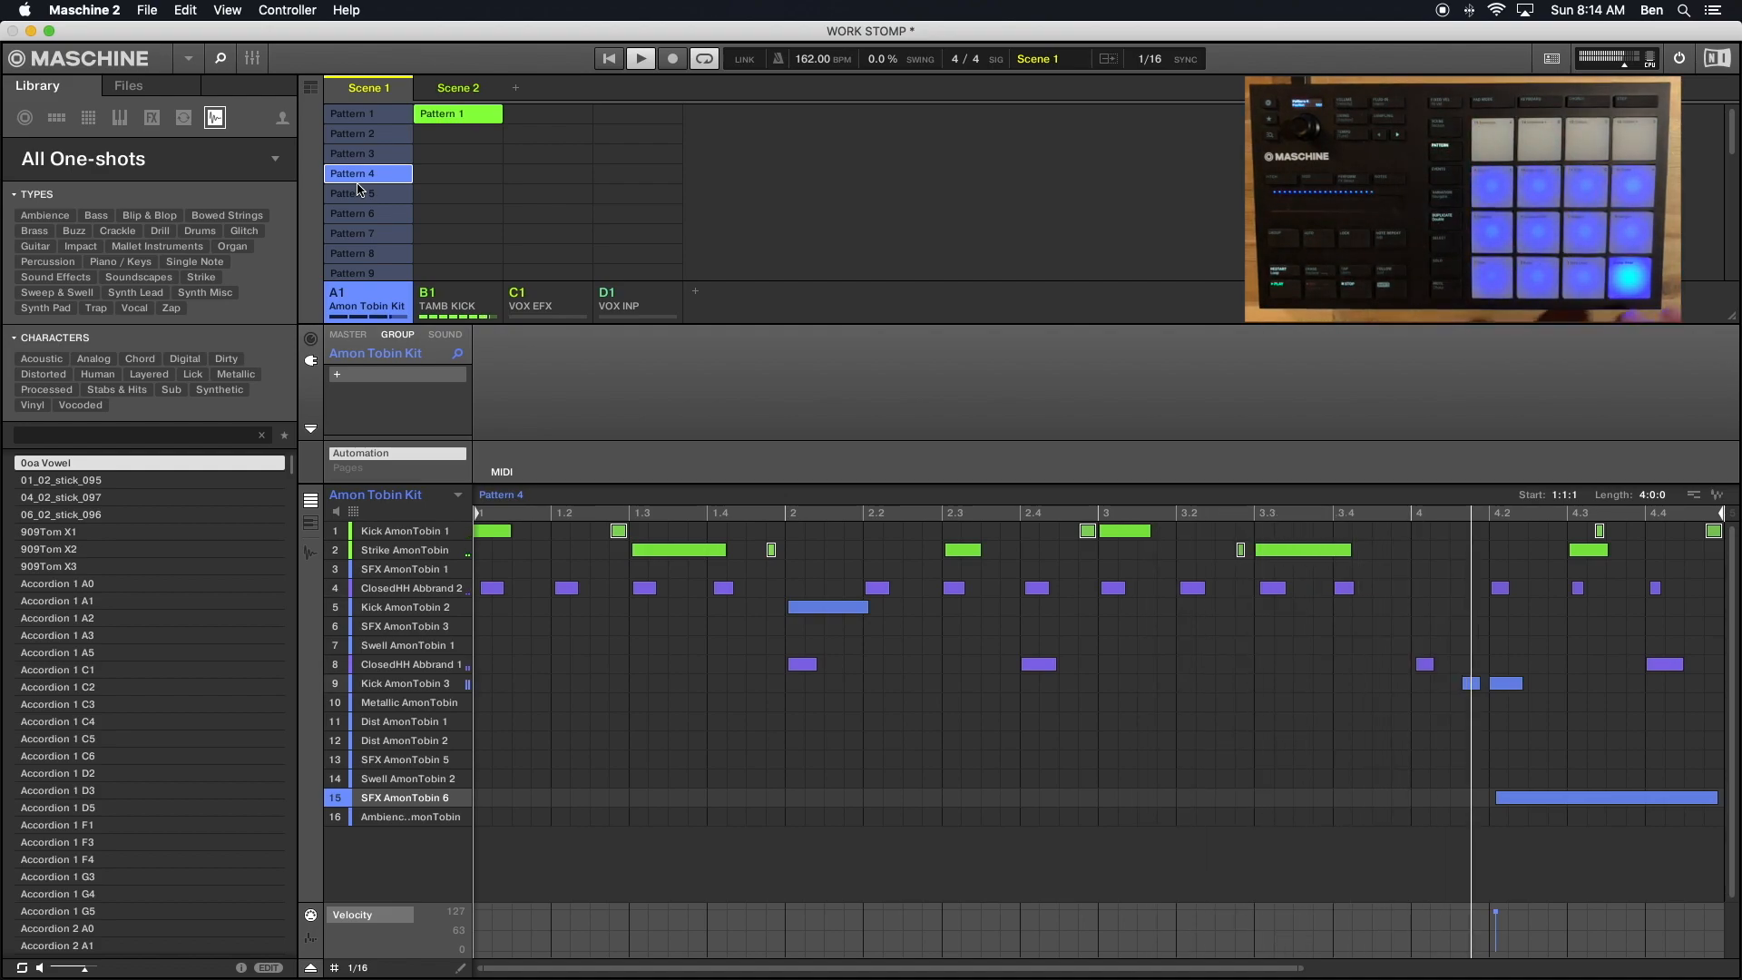
left_click(359, 191)
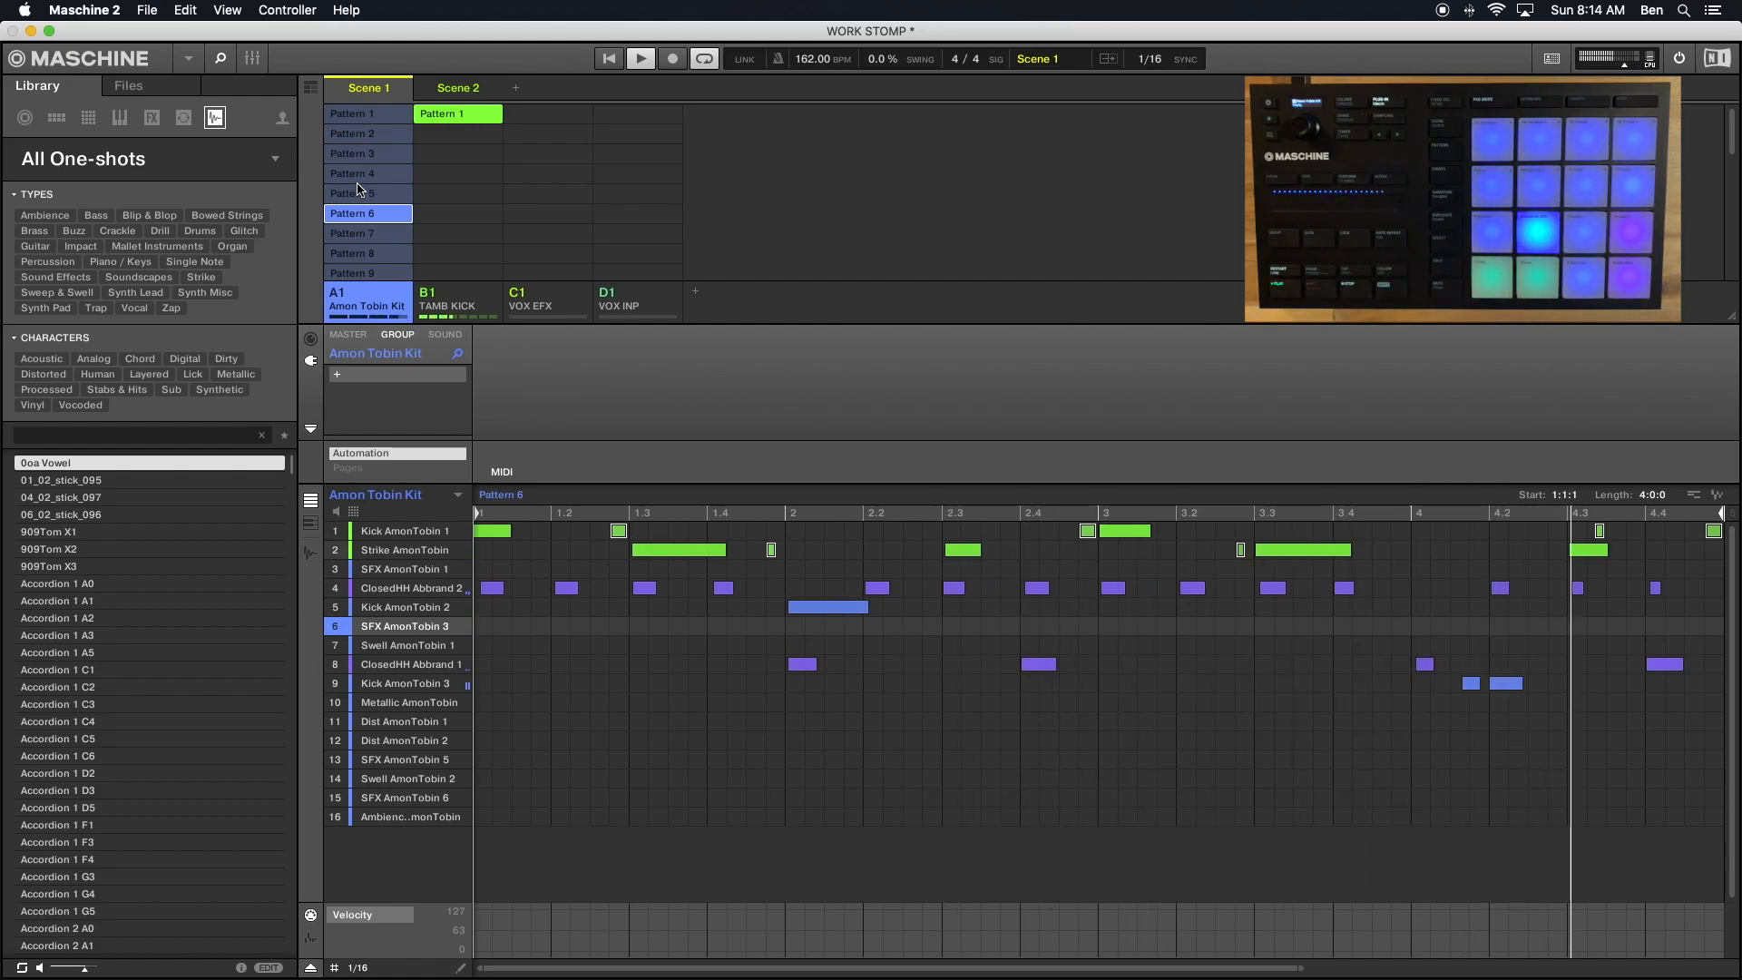
- Switch to Pattern 2 and undo the SFX AmonTobin 3 note recorded there
left_click(367, 135)
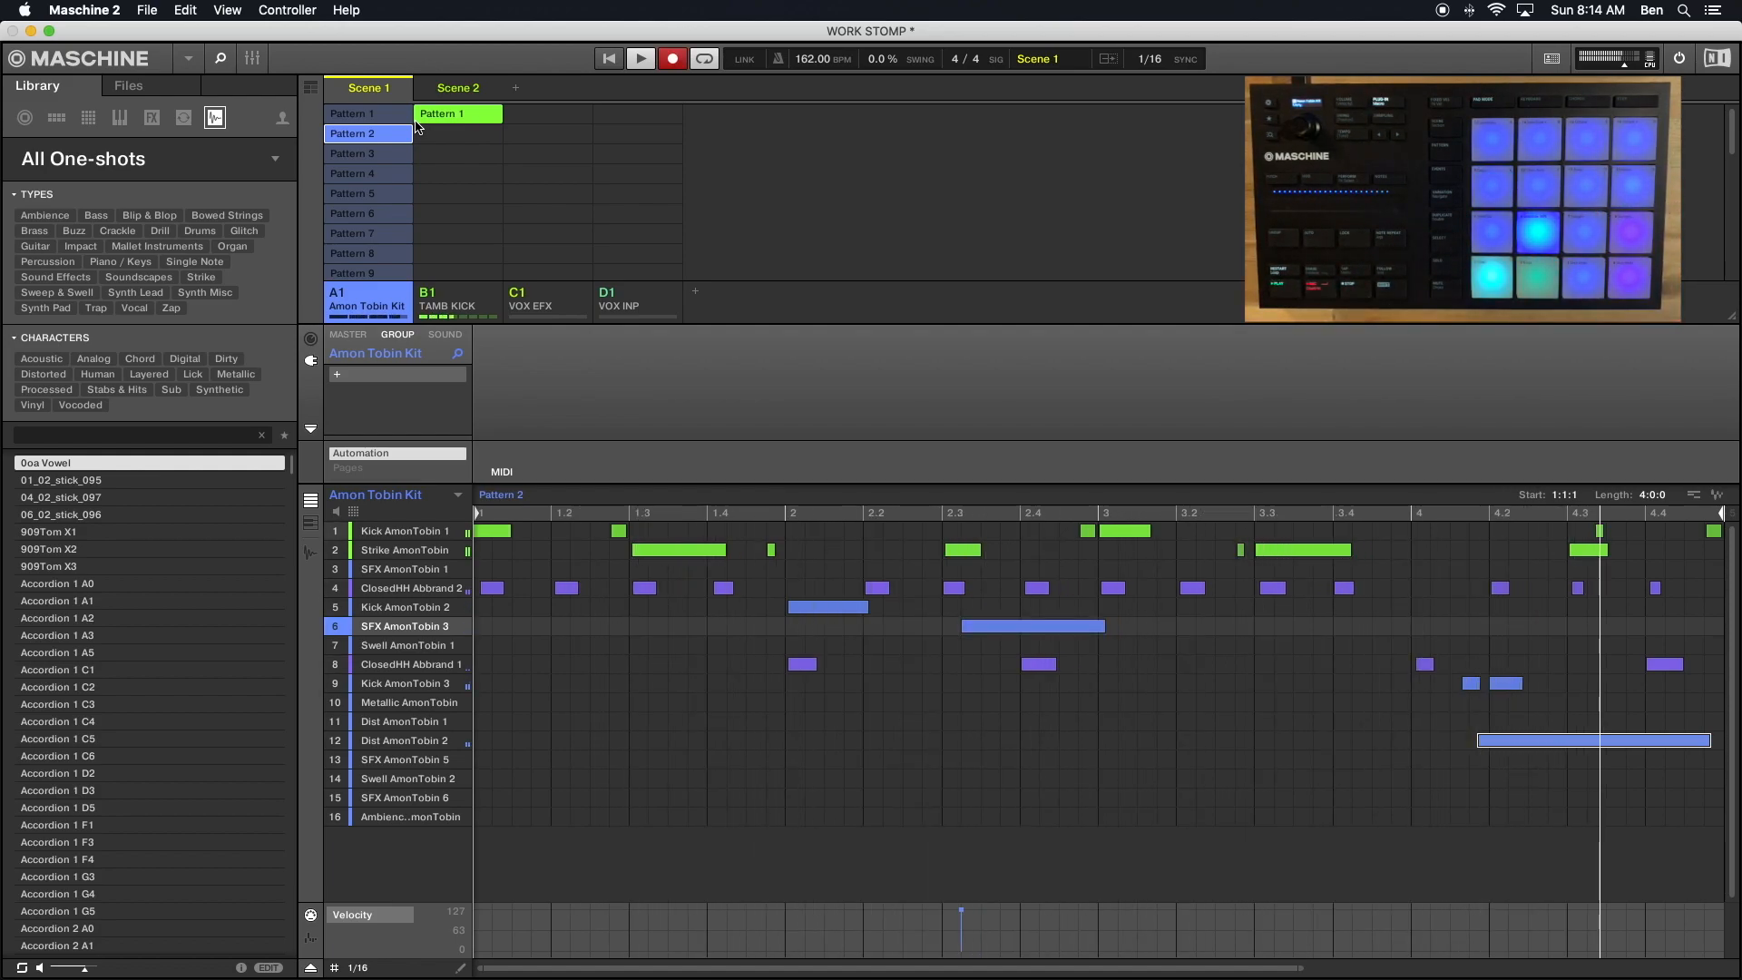
key("super+z")
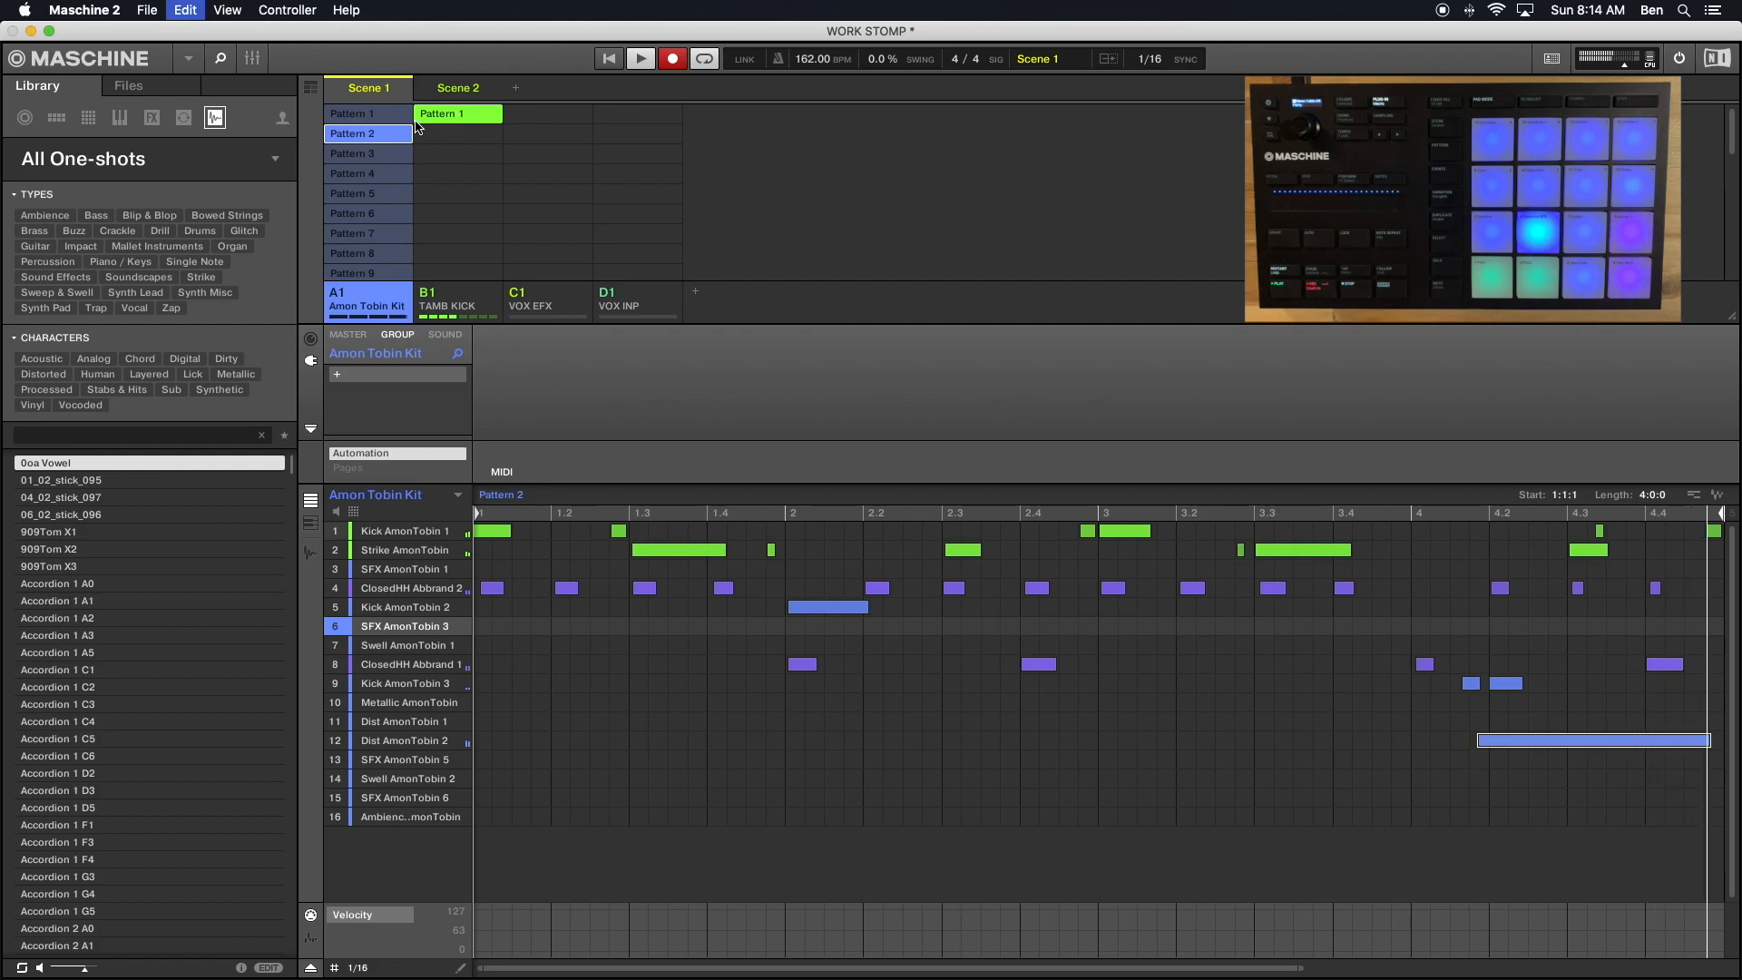
- Copy the RVerb Stereo effect from the Strike AmonTobin sound
left_click(396, 552)
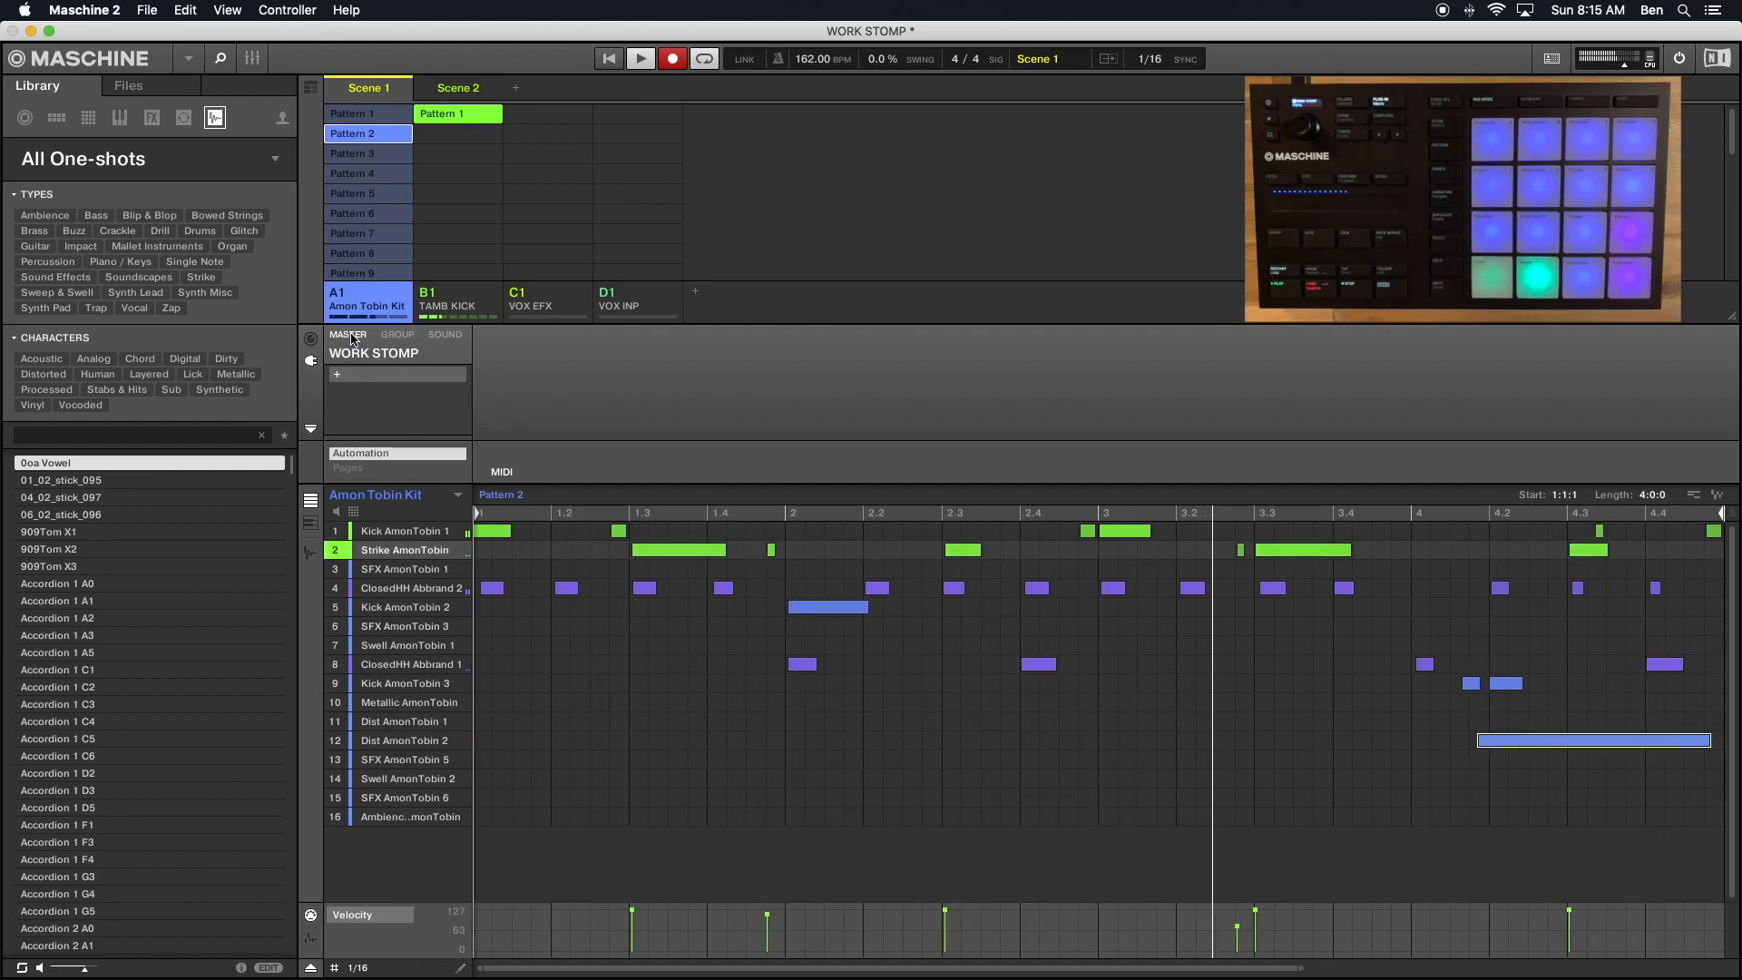
left_click(397, 334)
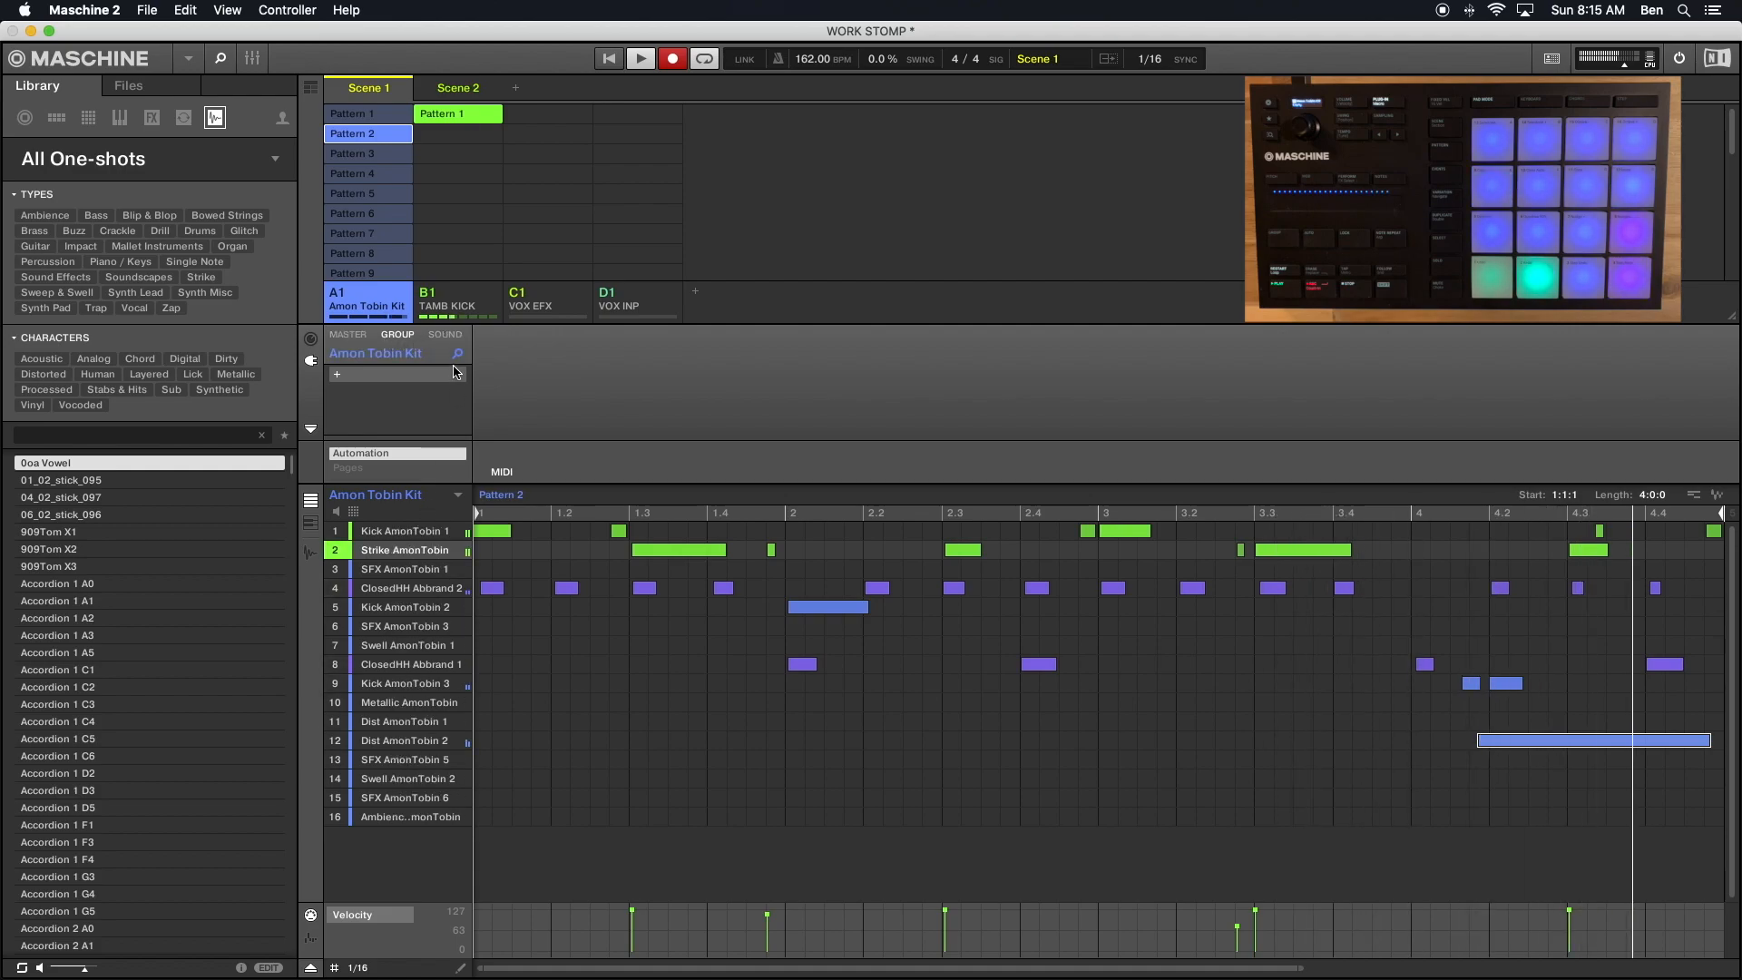
left_click(445, 334)
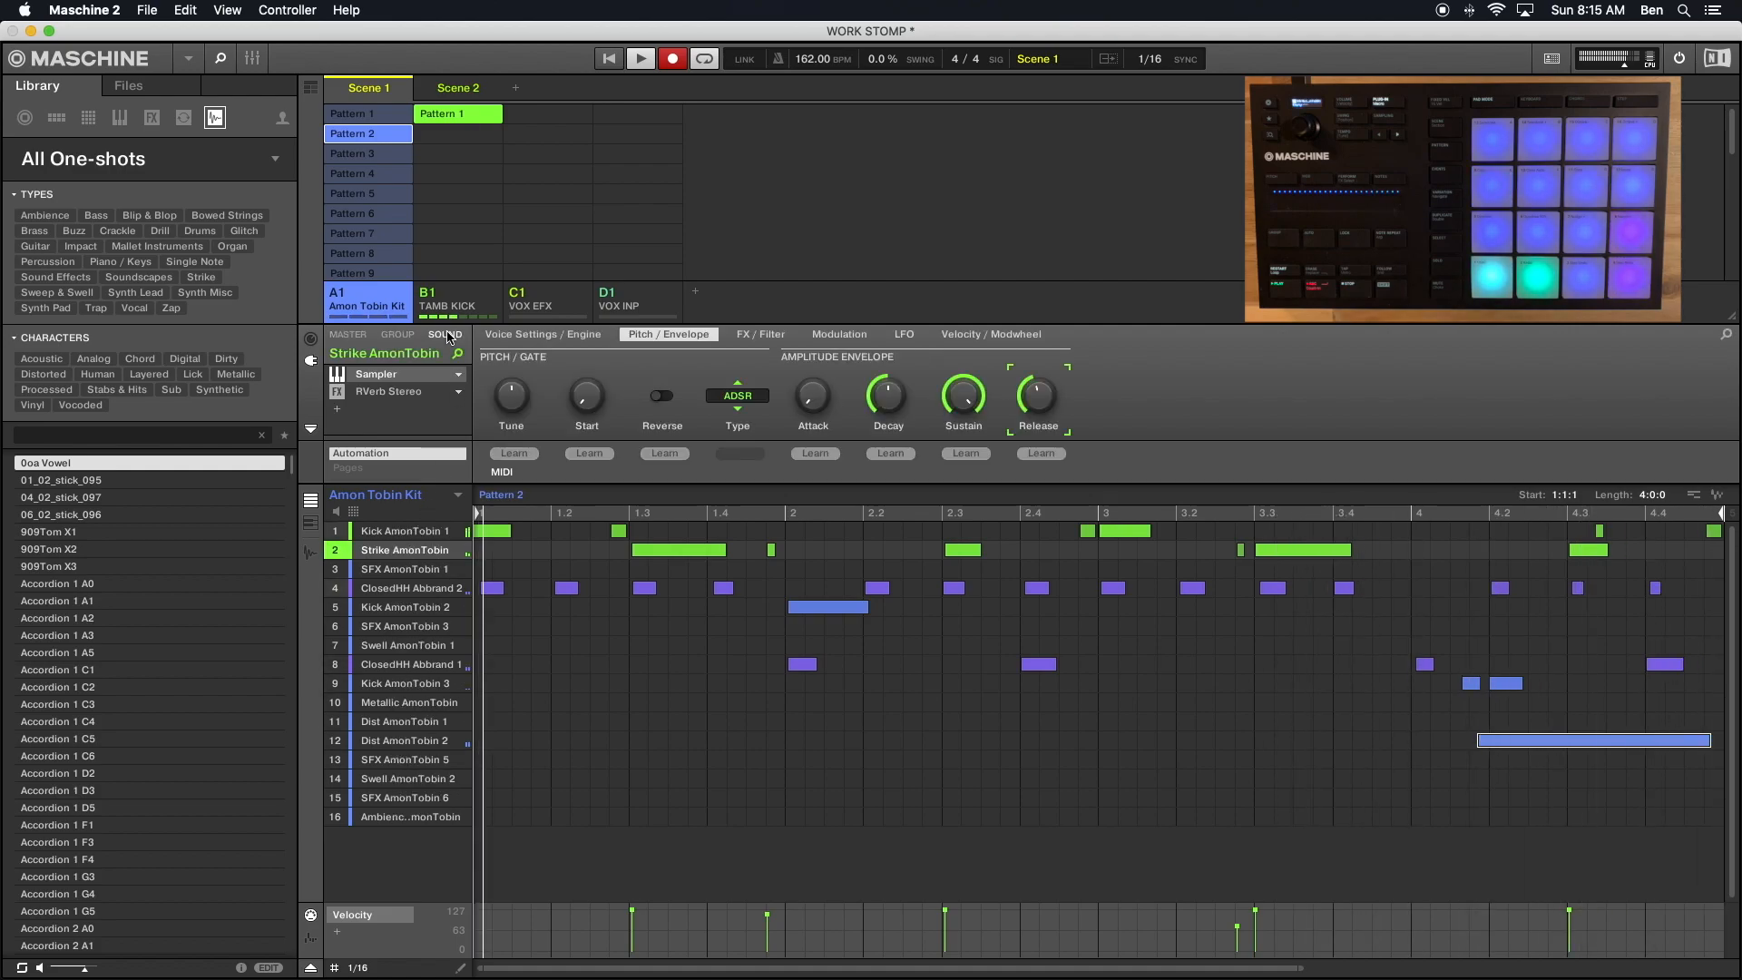
left_click(382, 400)
right_click(382, 399)
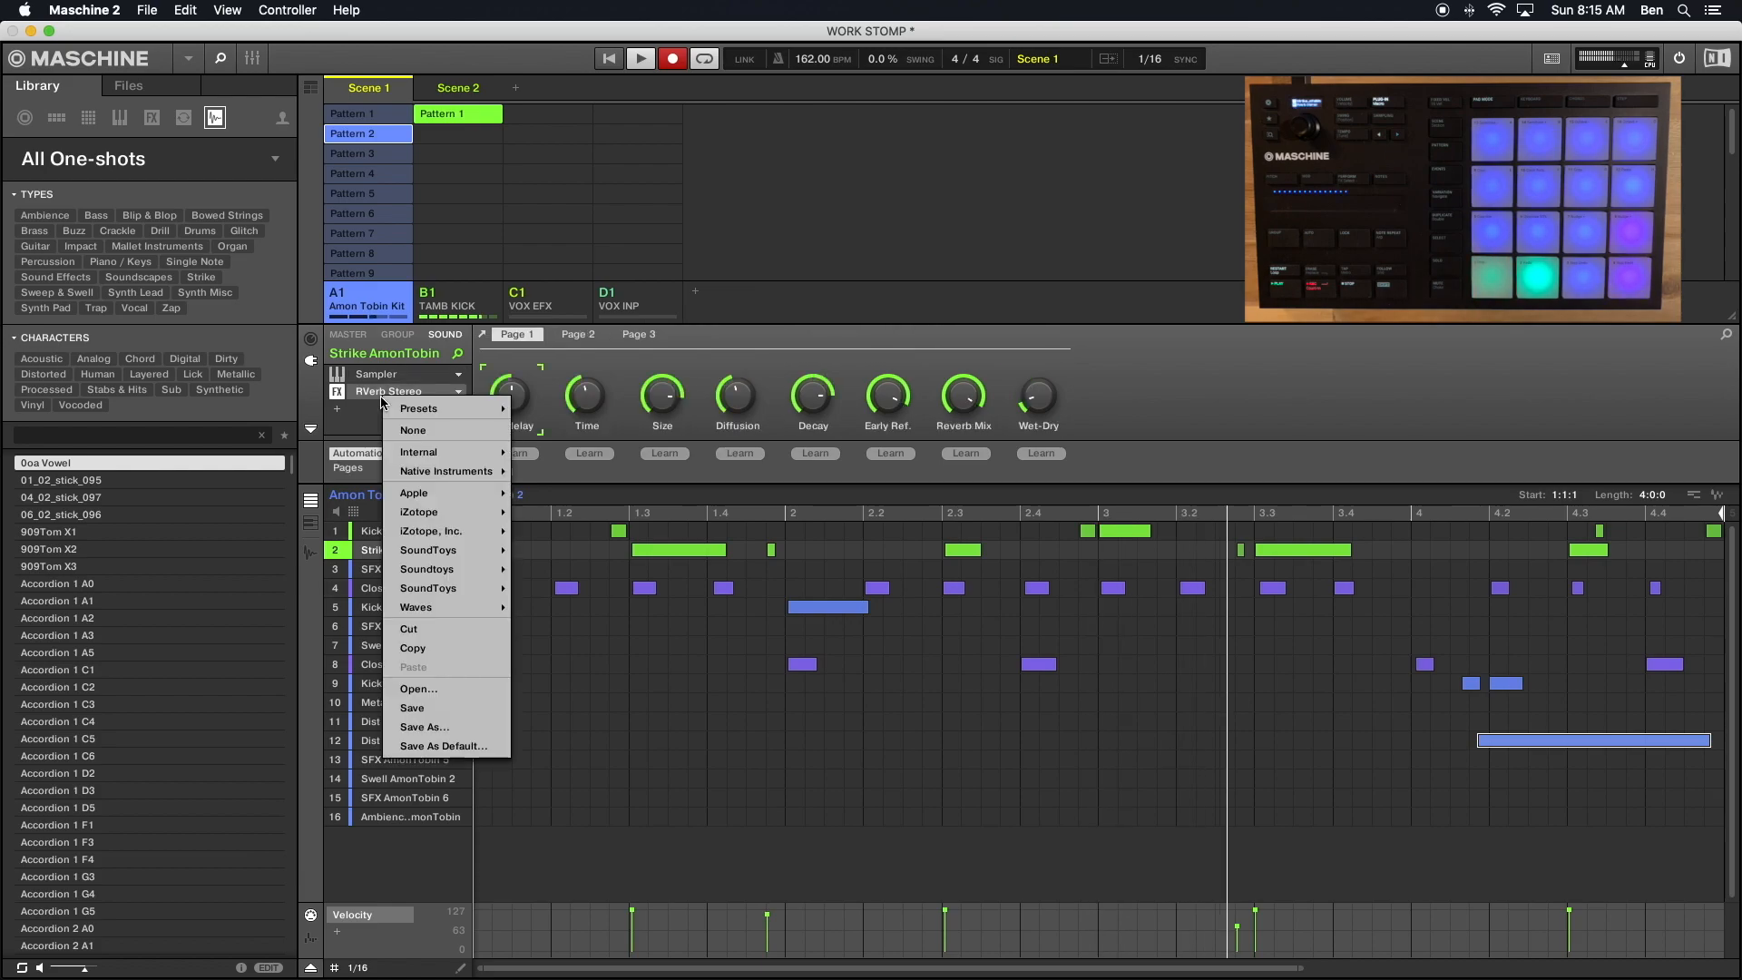
left_click(426, 646)
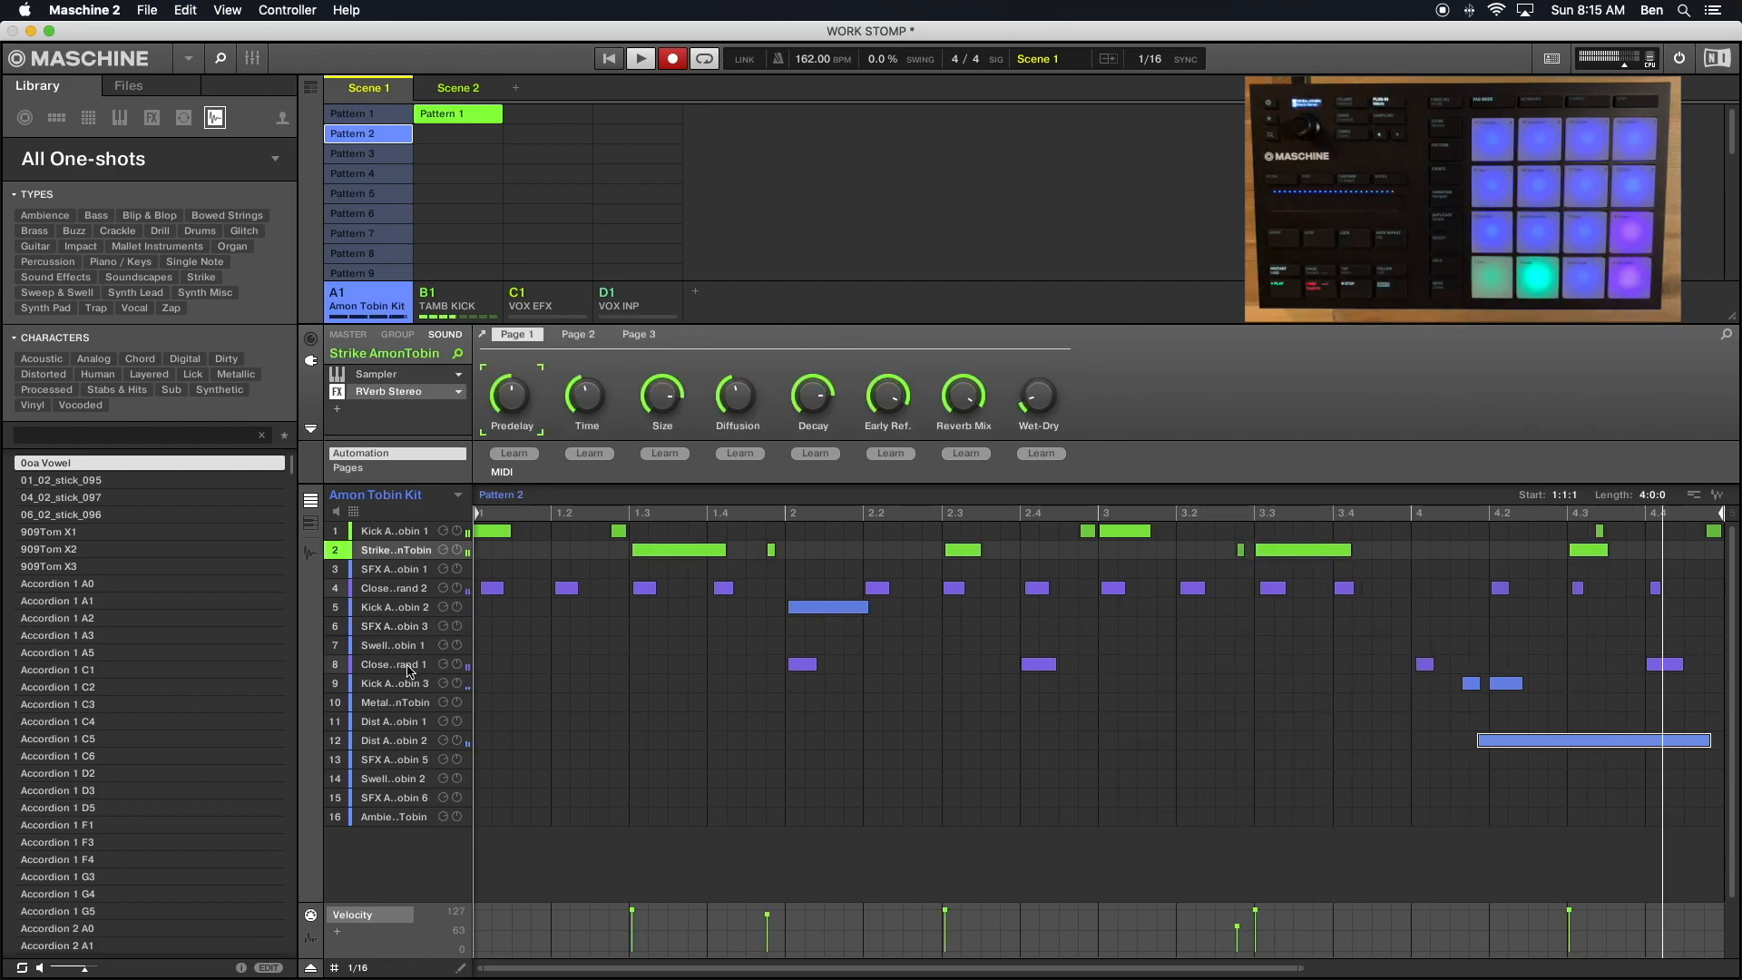
- Try to paste the copied RVerb Stereo effect onto the SFX AmonTobin 3 sound
left_click(383, 627)
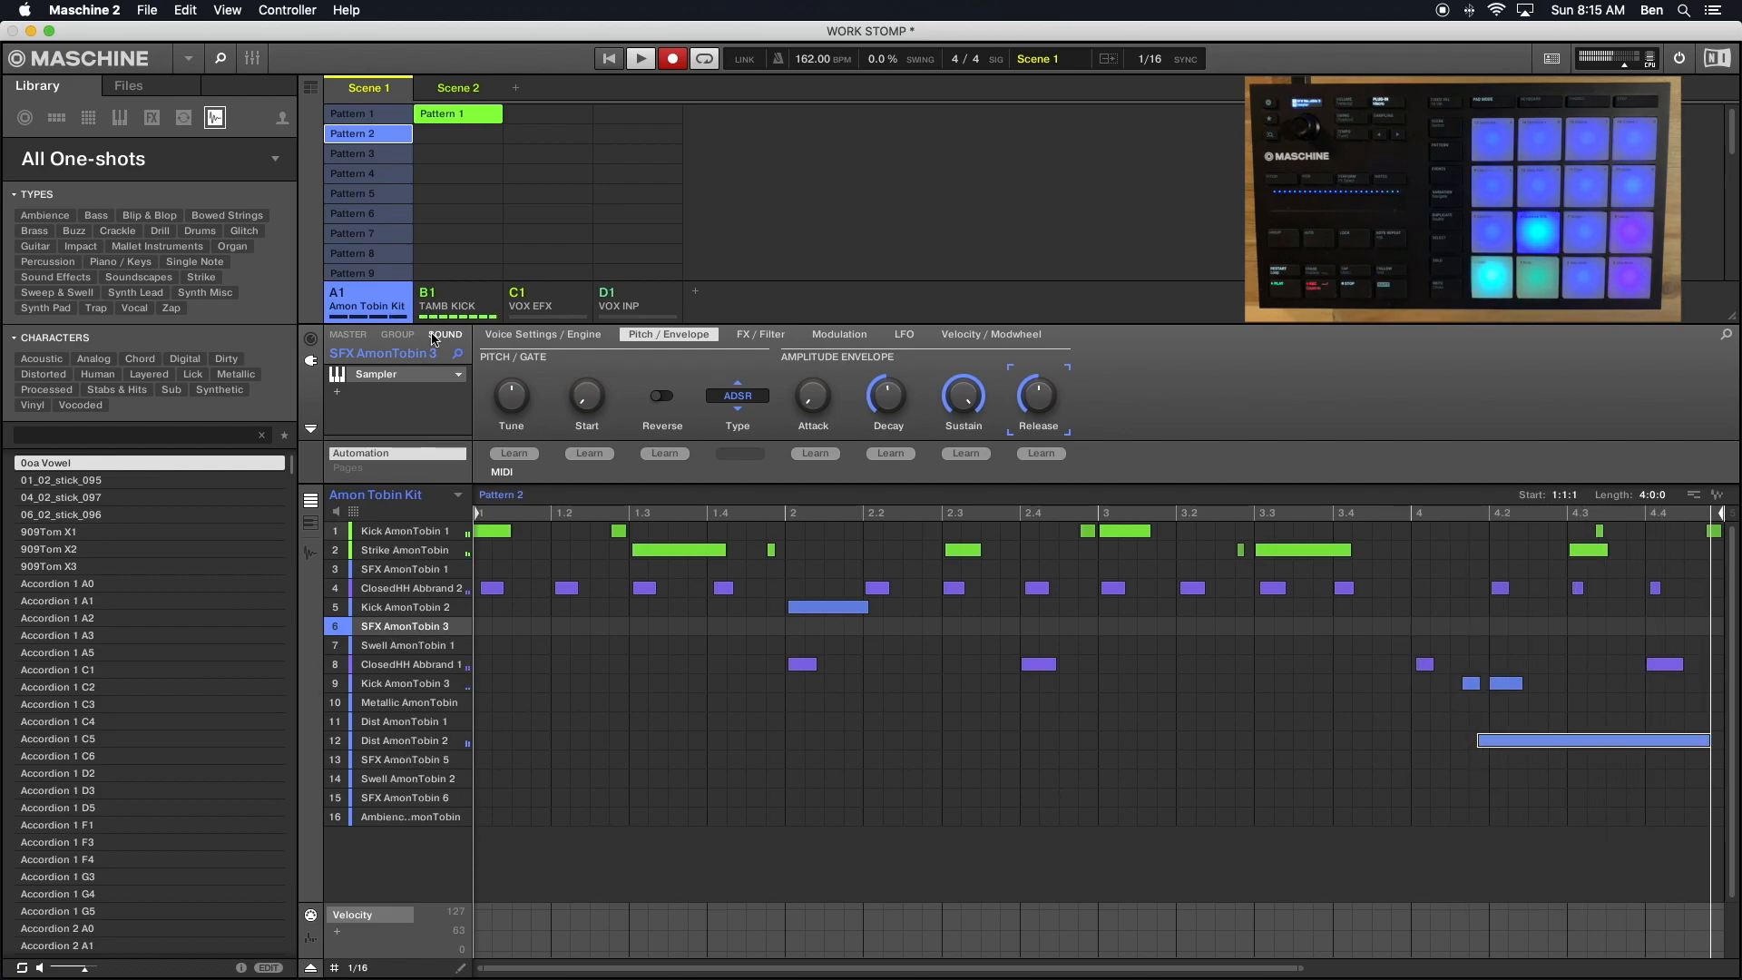
left_click(352, 398)
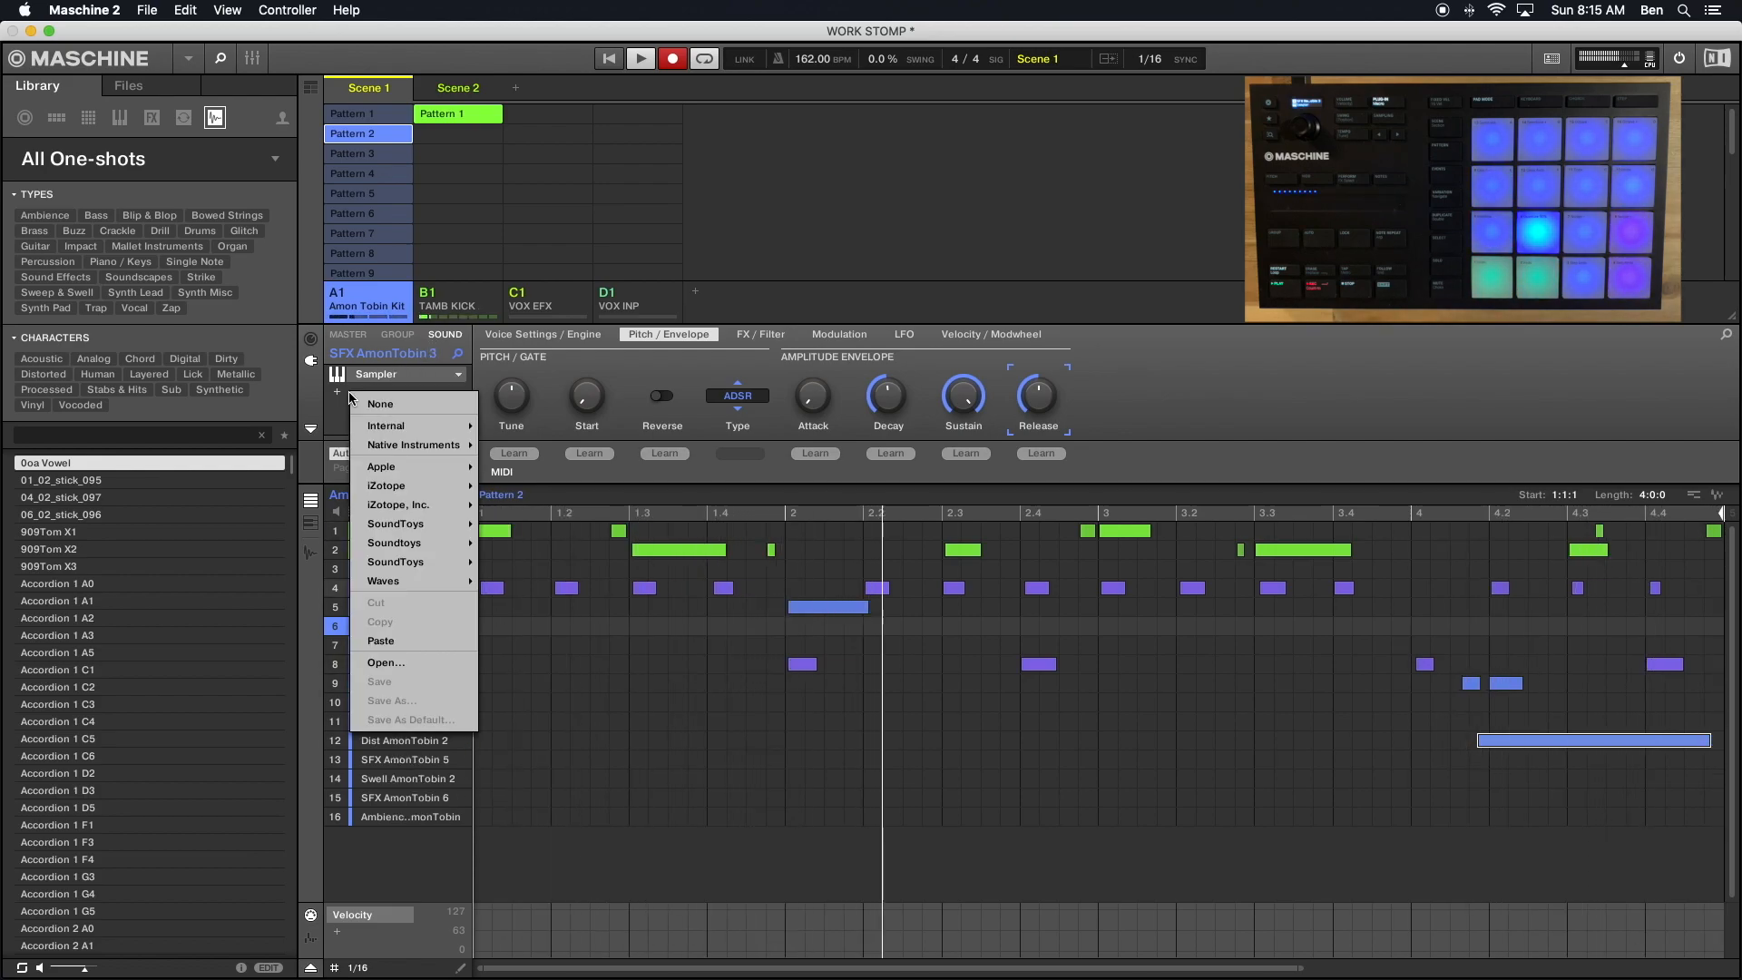
left_click(392, 646)
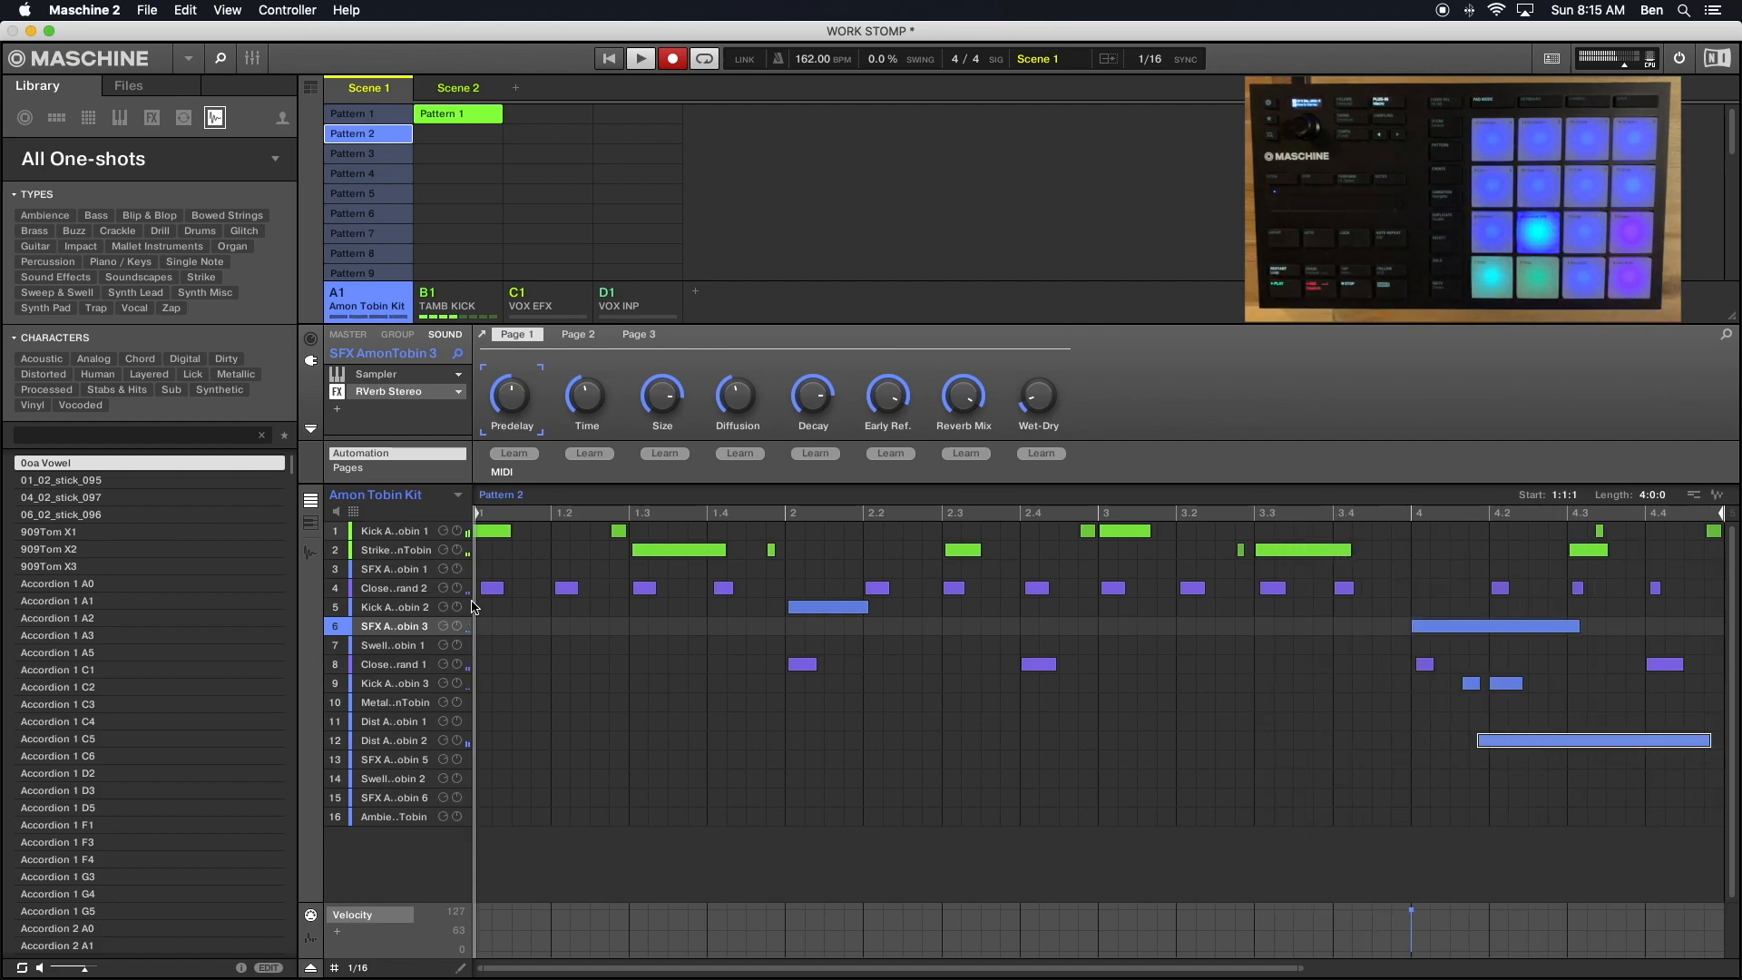
key("super+z")
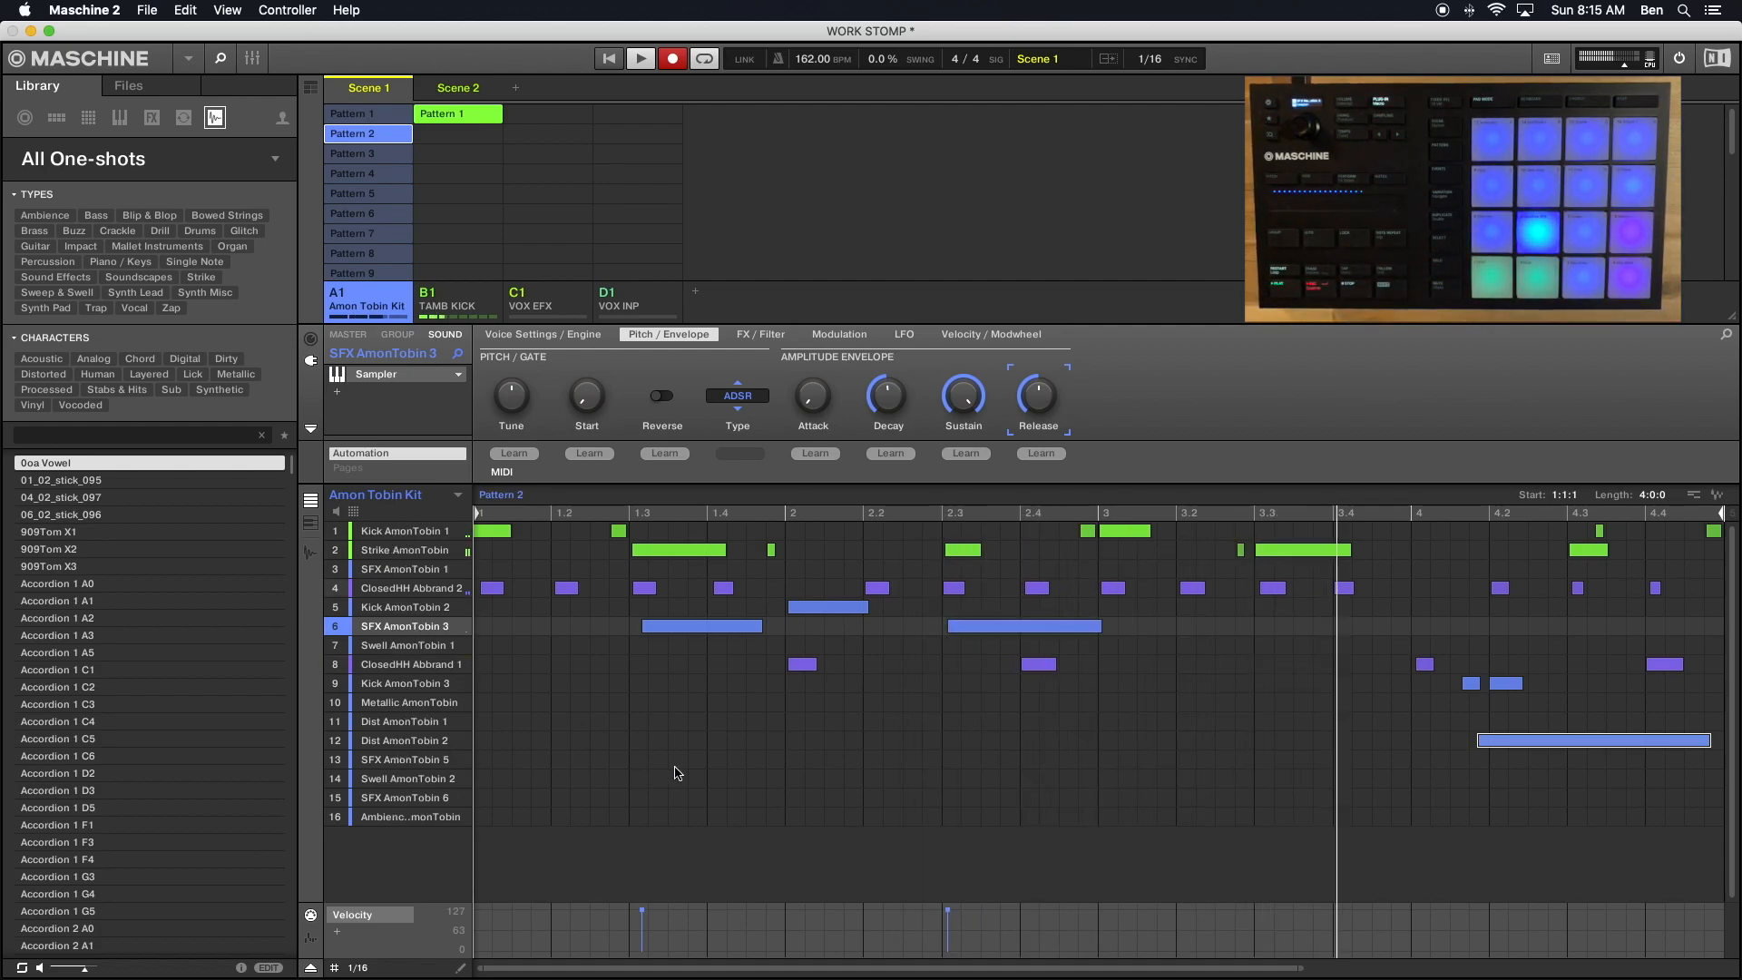
- Delete the SFX AmonTobin 3 note near 1.3 in Pattern 2 and lower the velocity of the one at 2.3
left_click(683, 625)
key("Delete")
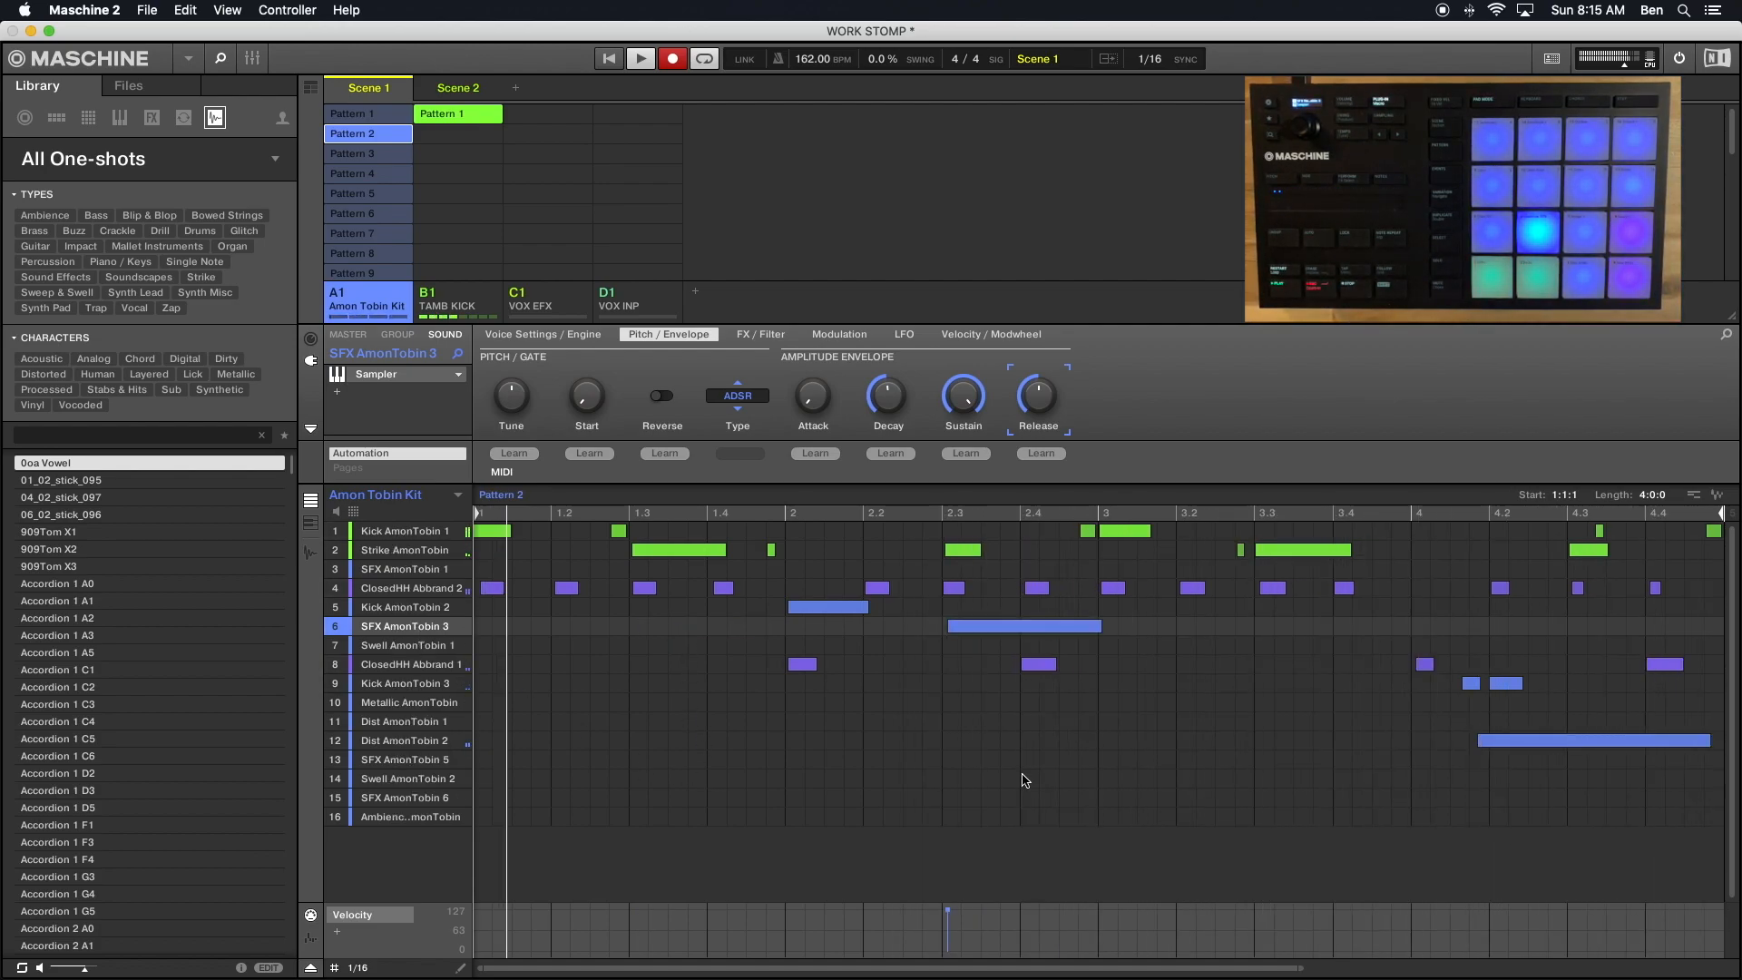
left_click(1020, 633)
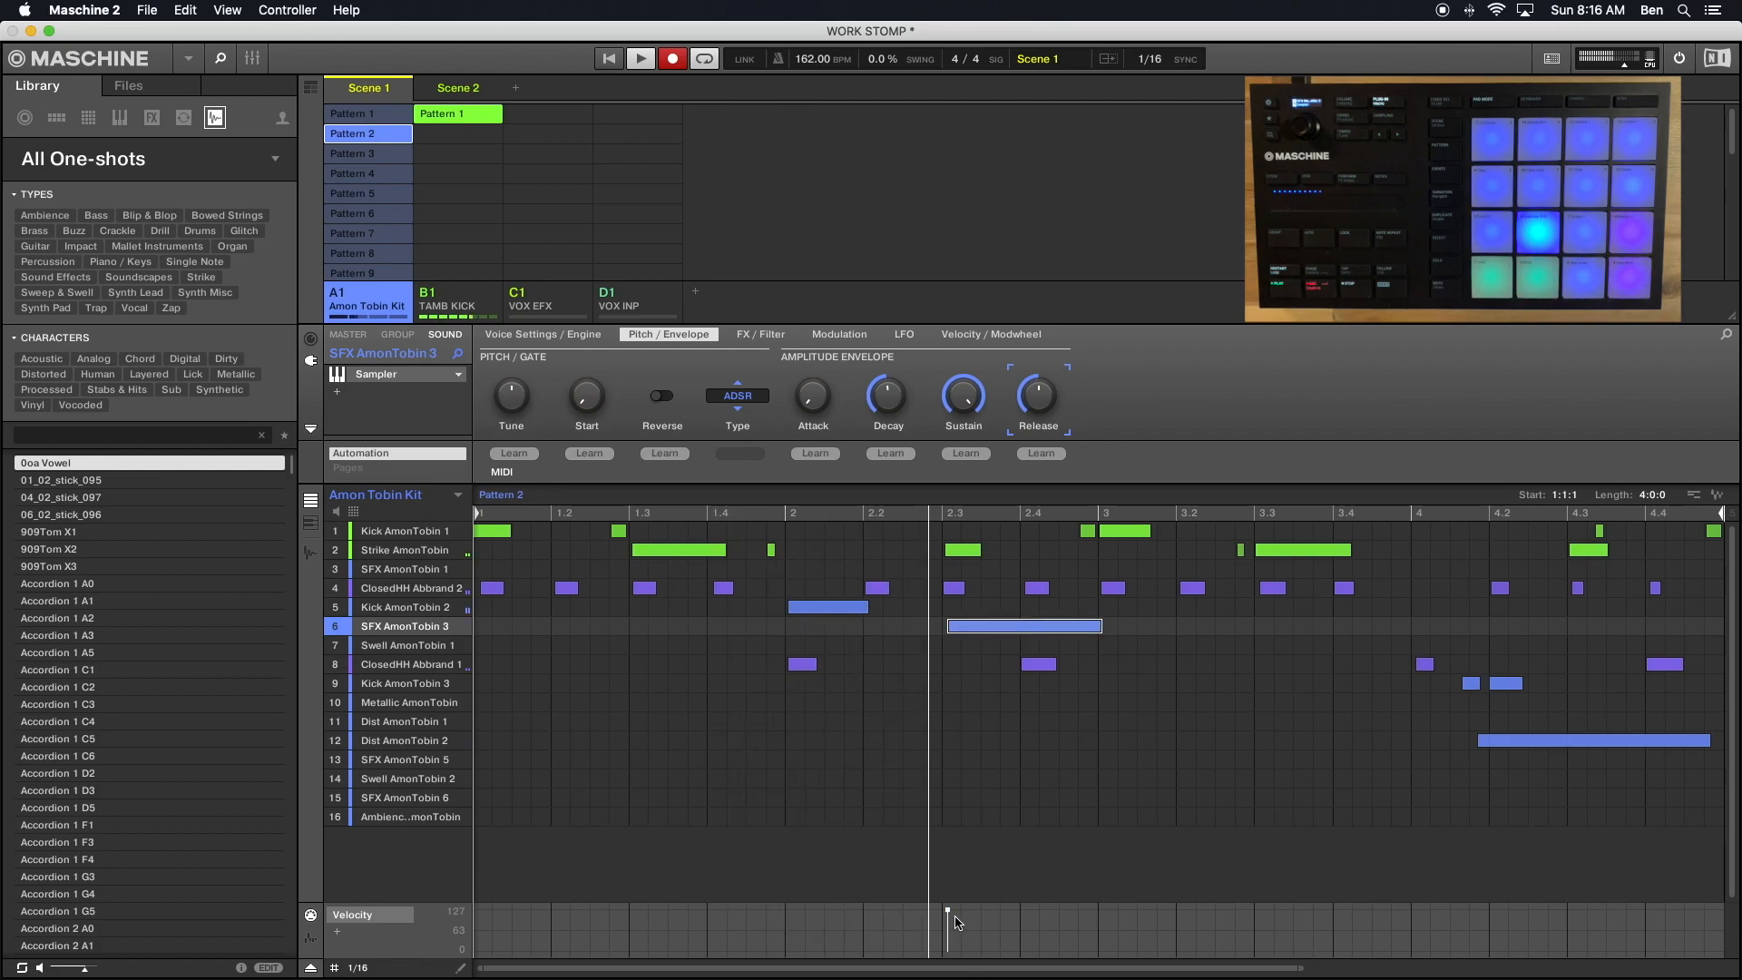
left_click_drag(954, 922, 953, 936)
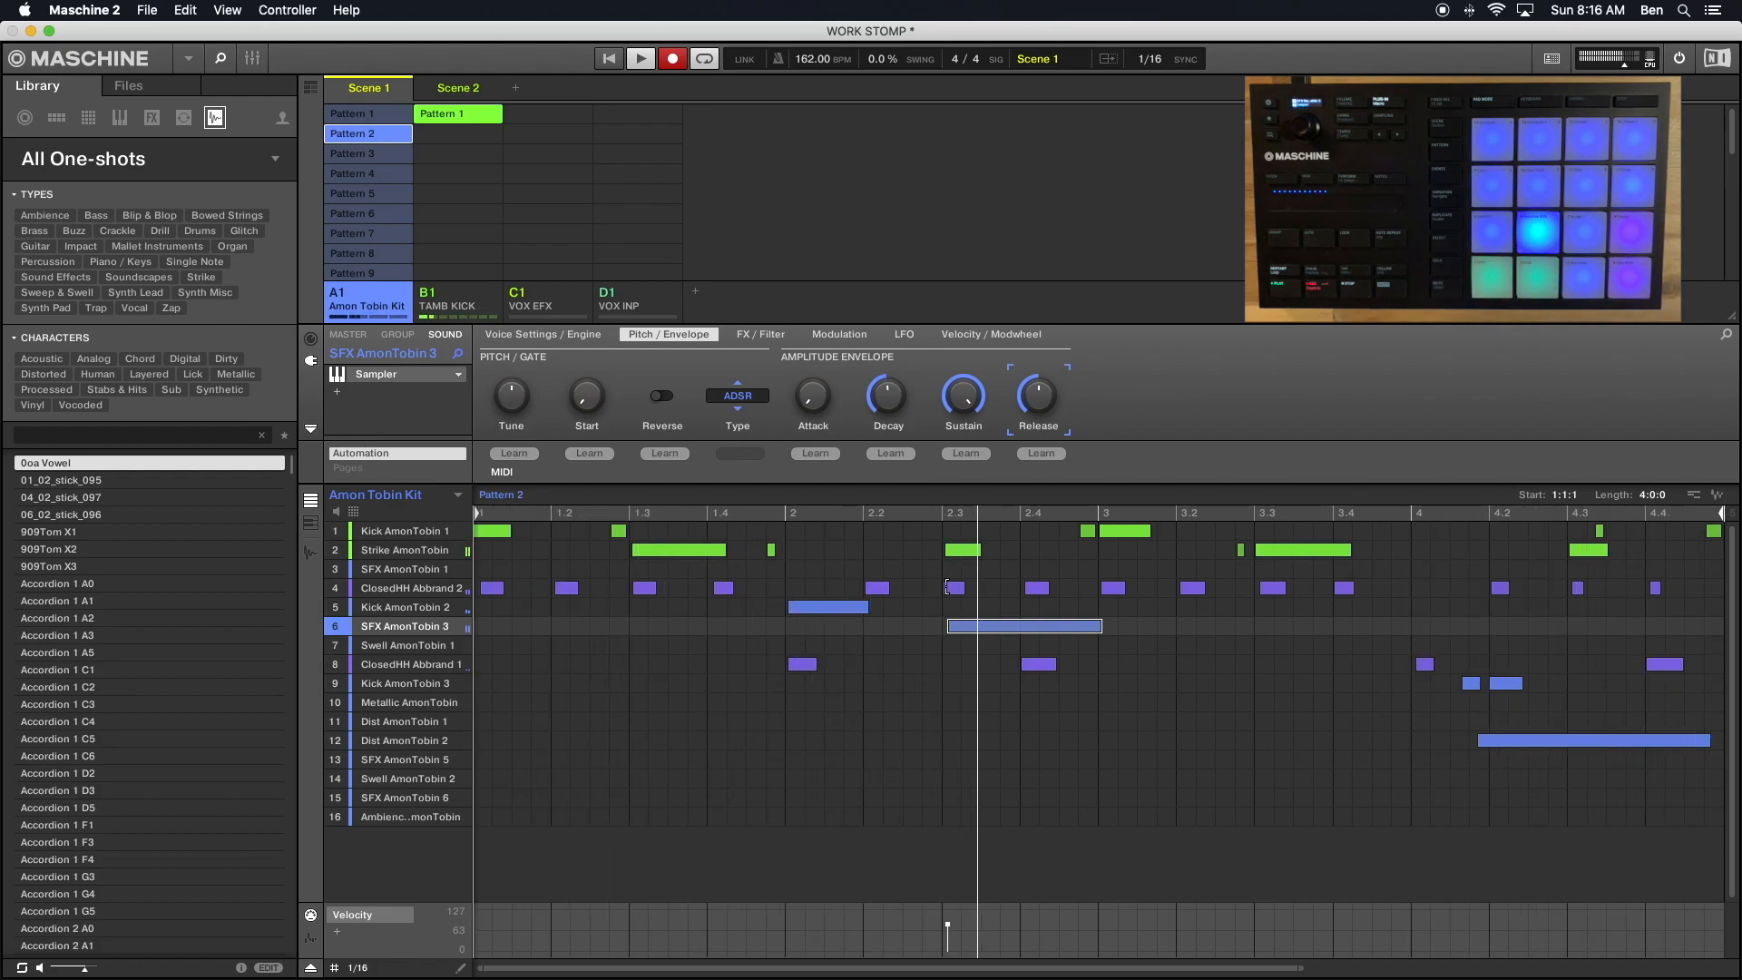
- Lower the velocity of the SFX AmonTobin 3 note near 2.3 in Pattern 6
left_click(359, 174)
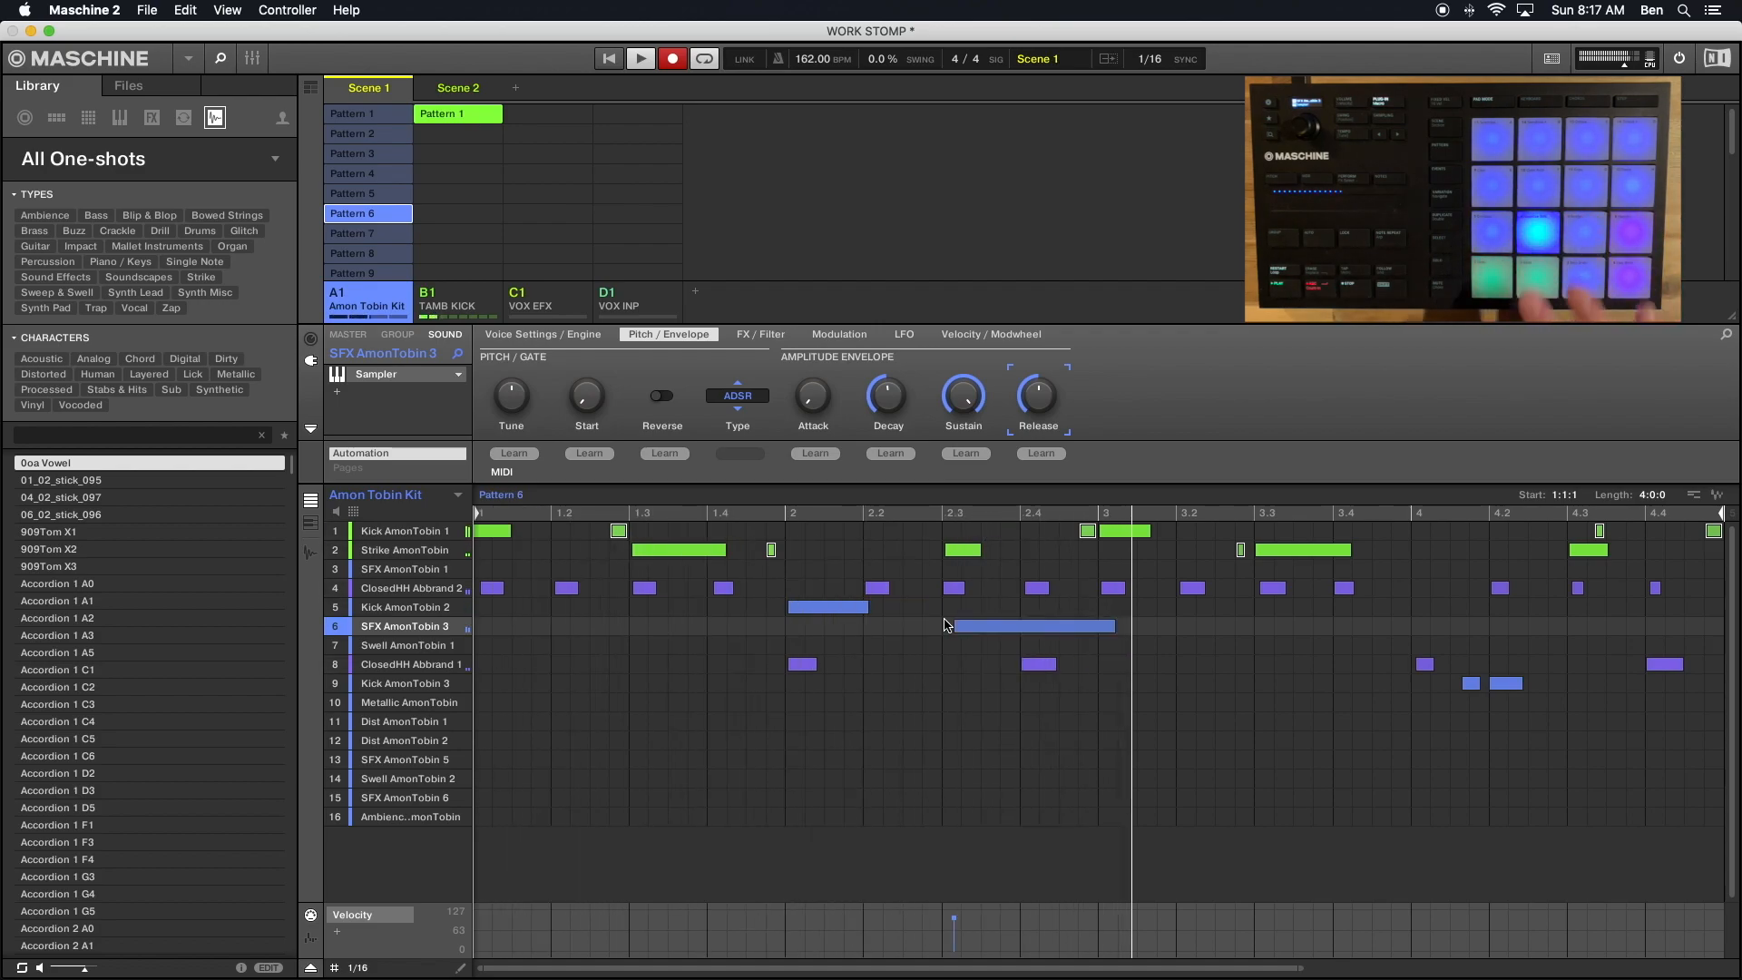
left_click(954, 924)
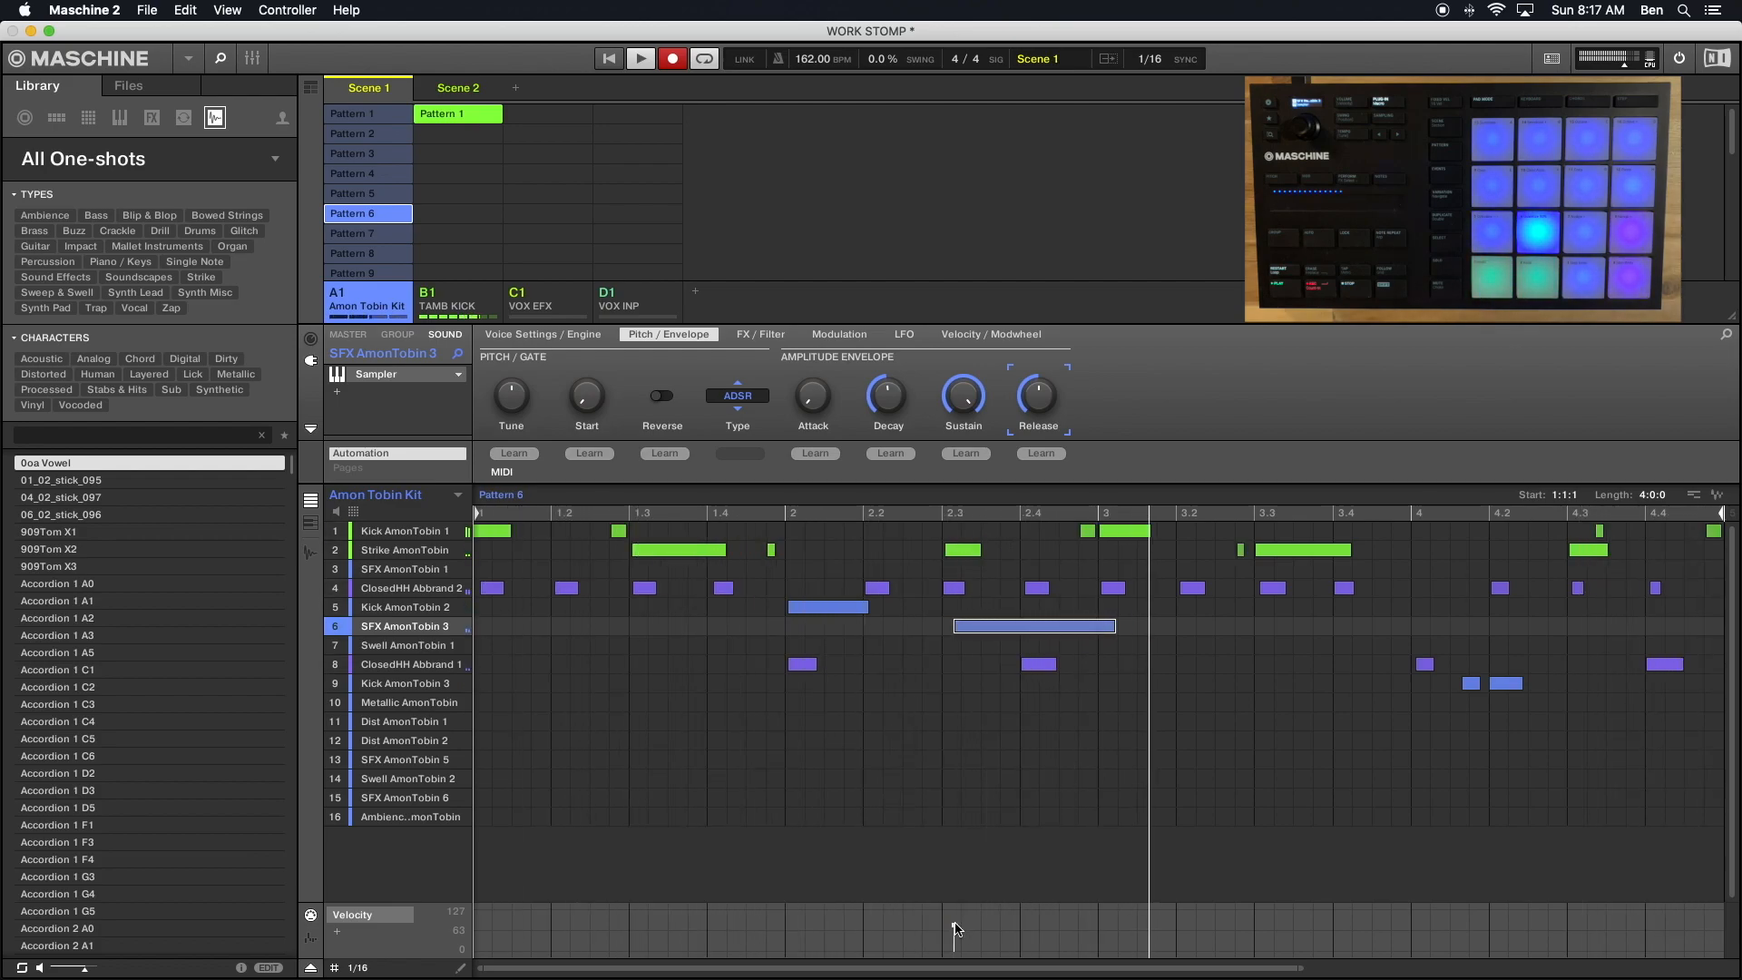
left_click_drag(955, 926, 955, 925)
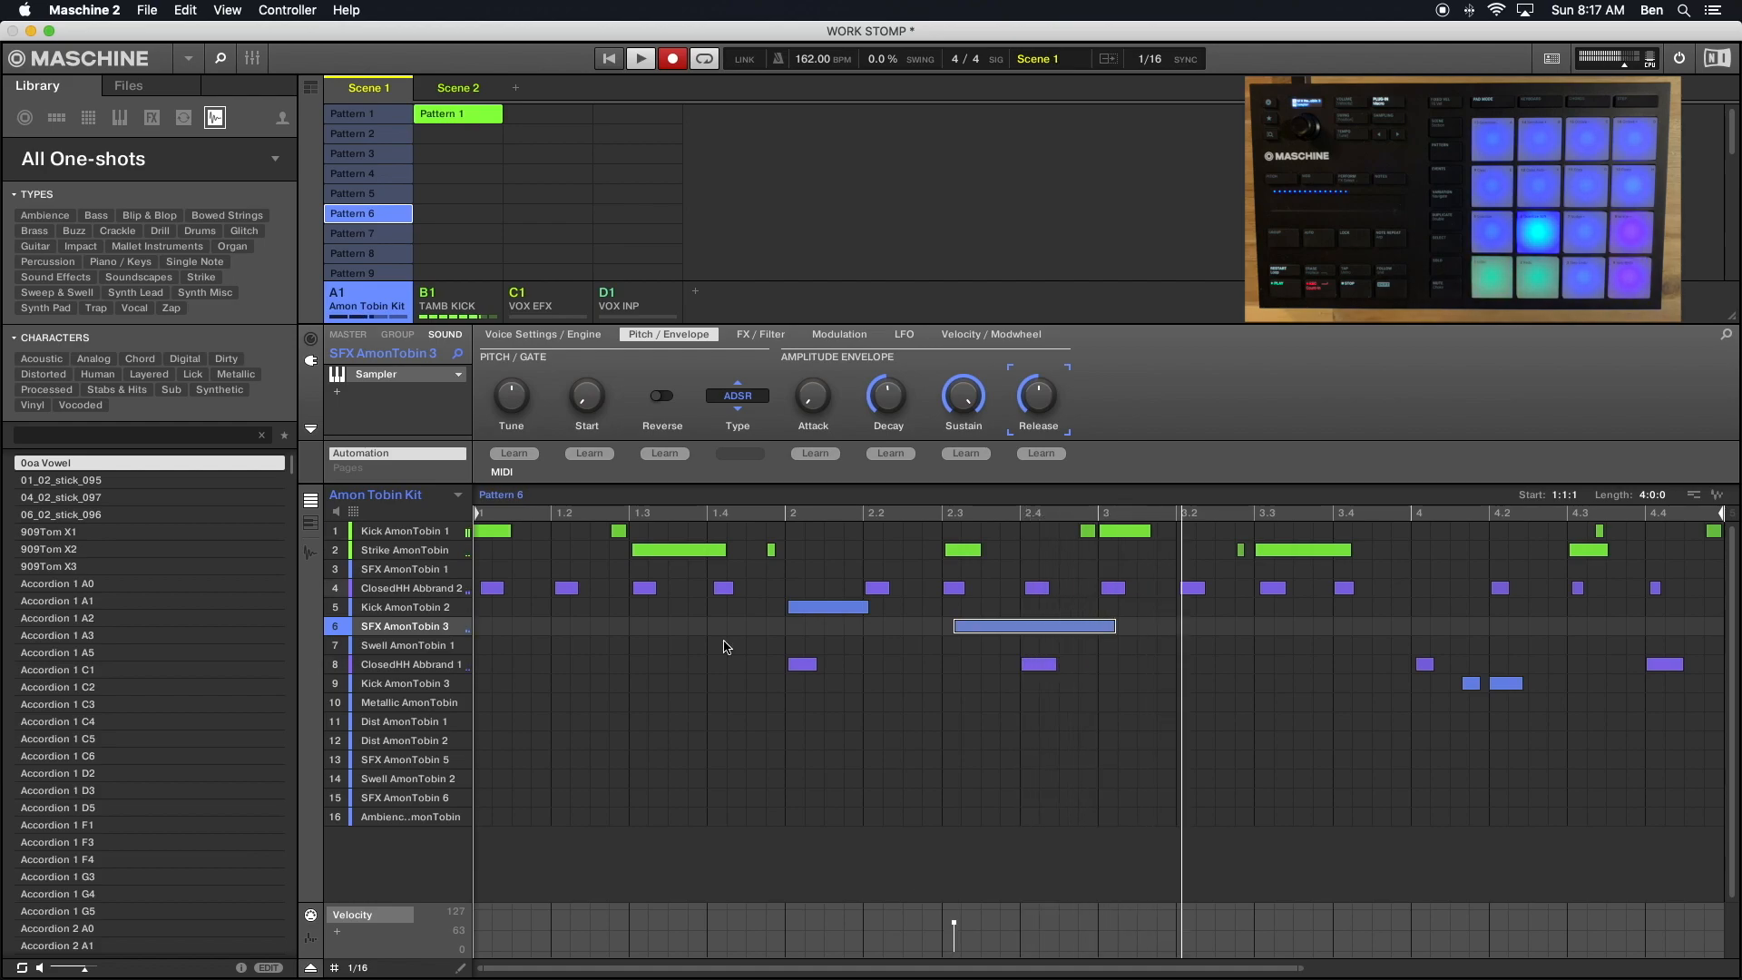
- Compare Patterns 6, 7 and 8, and give Pattern 8 an SFX AmonTobin 3 hit near 2.3 with reduced velocity
left_click(371, 237)
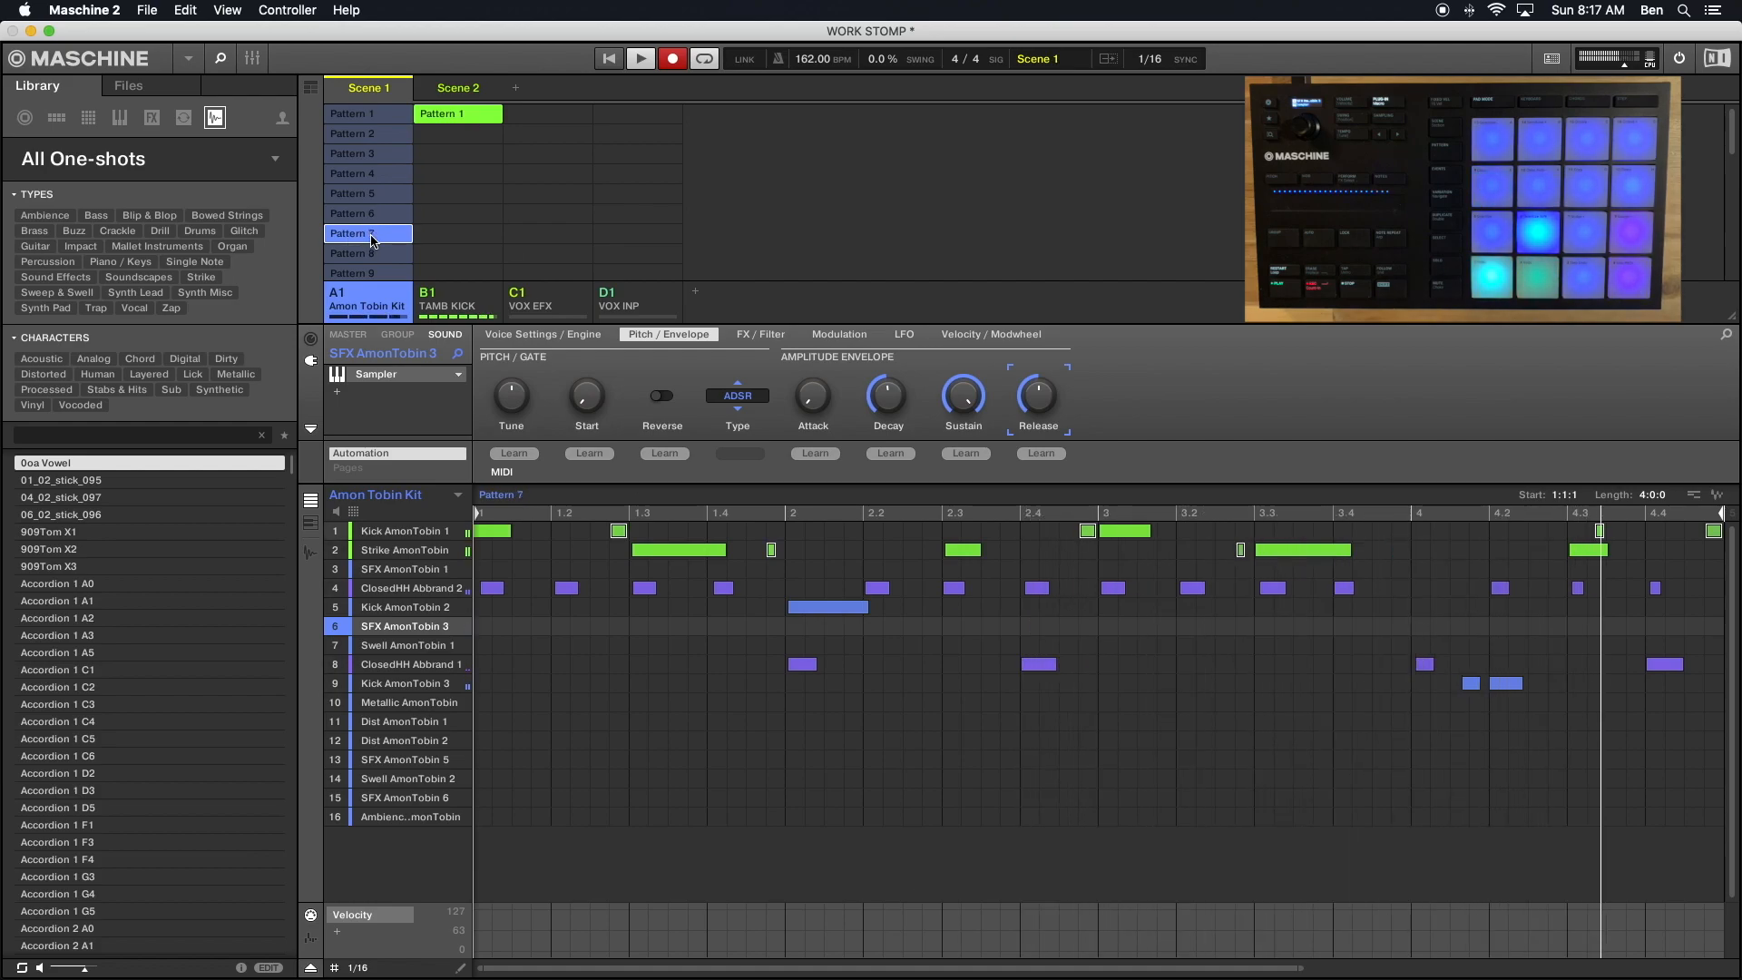
left_click(368, 215)
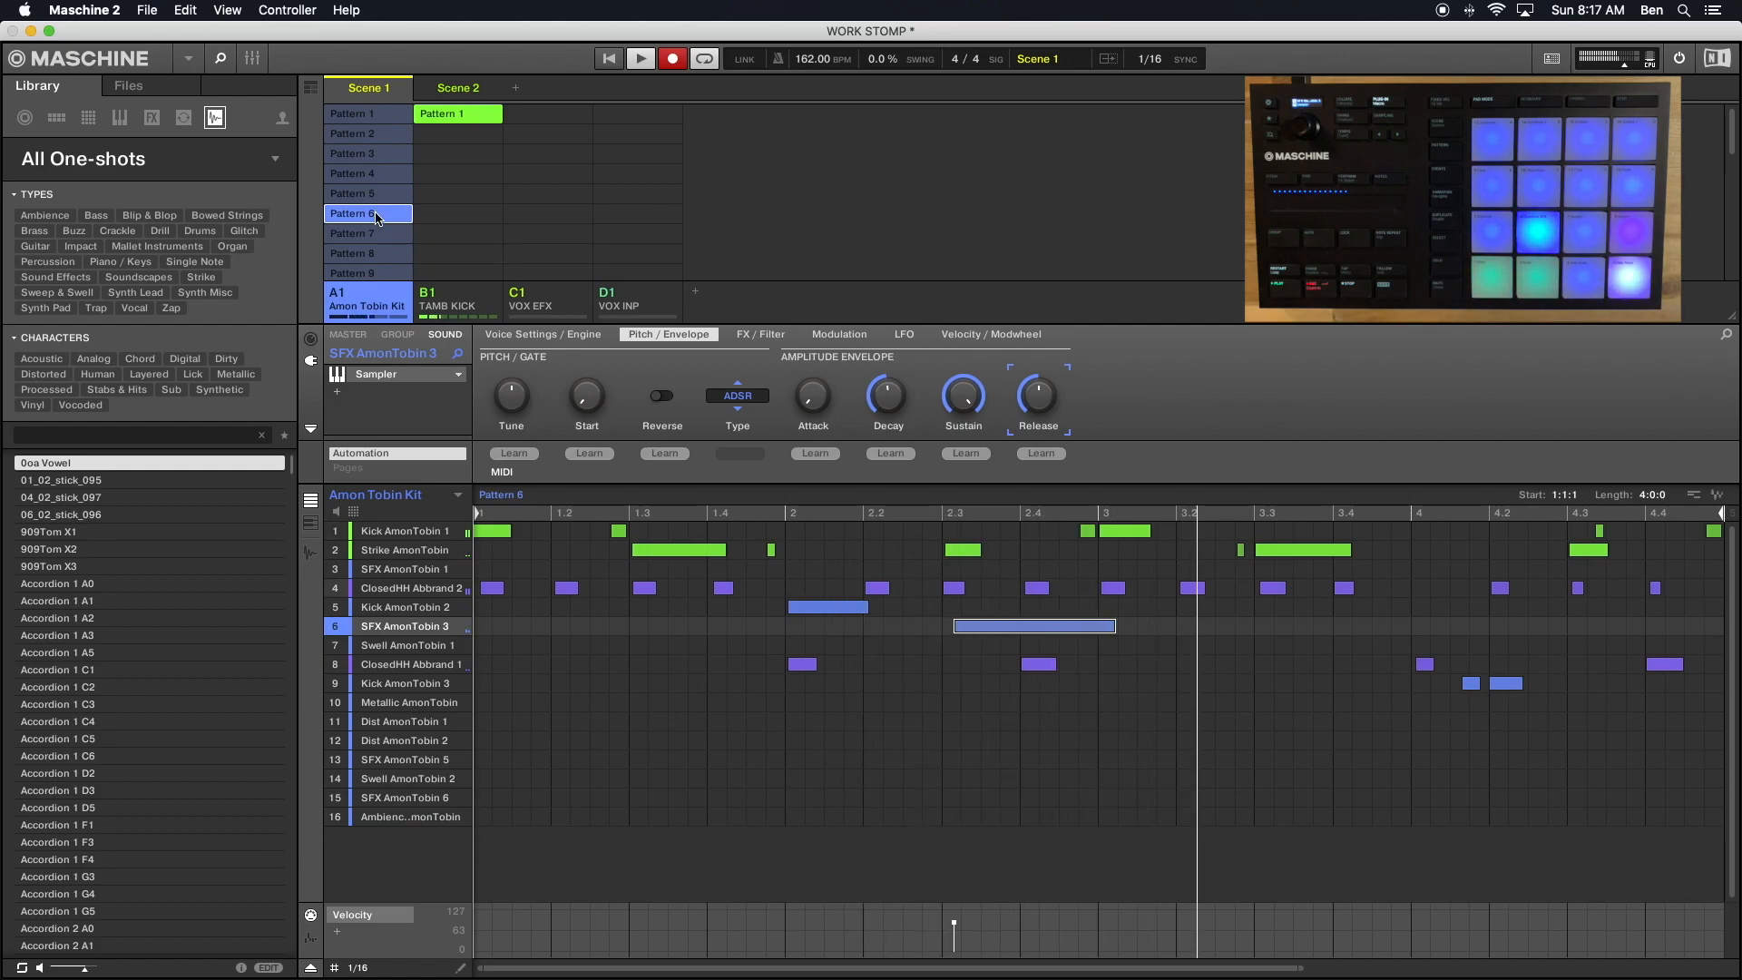
left_click(372, 236)
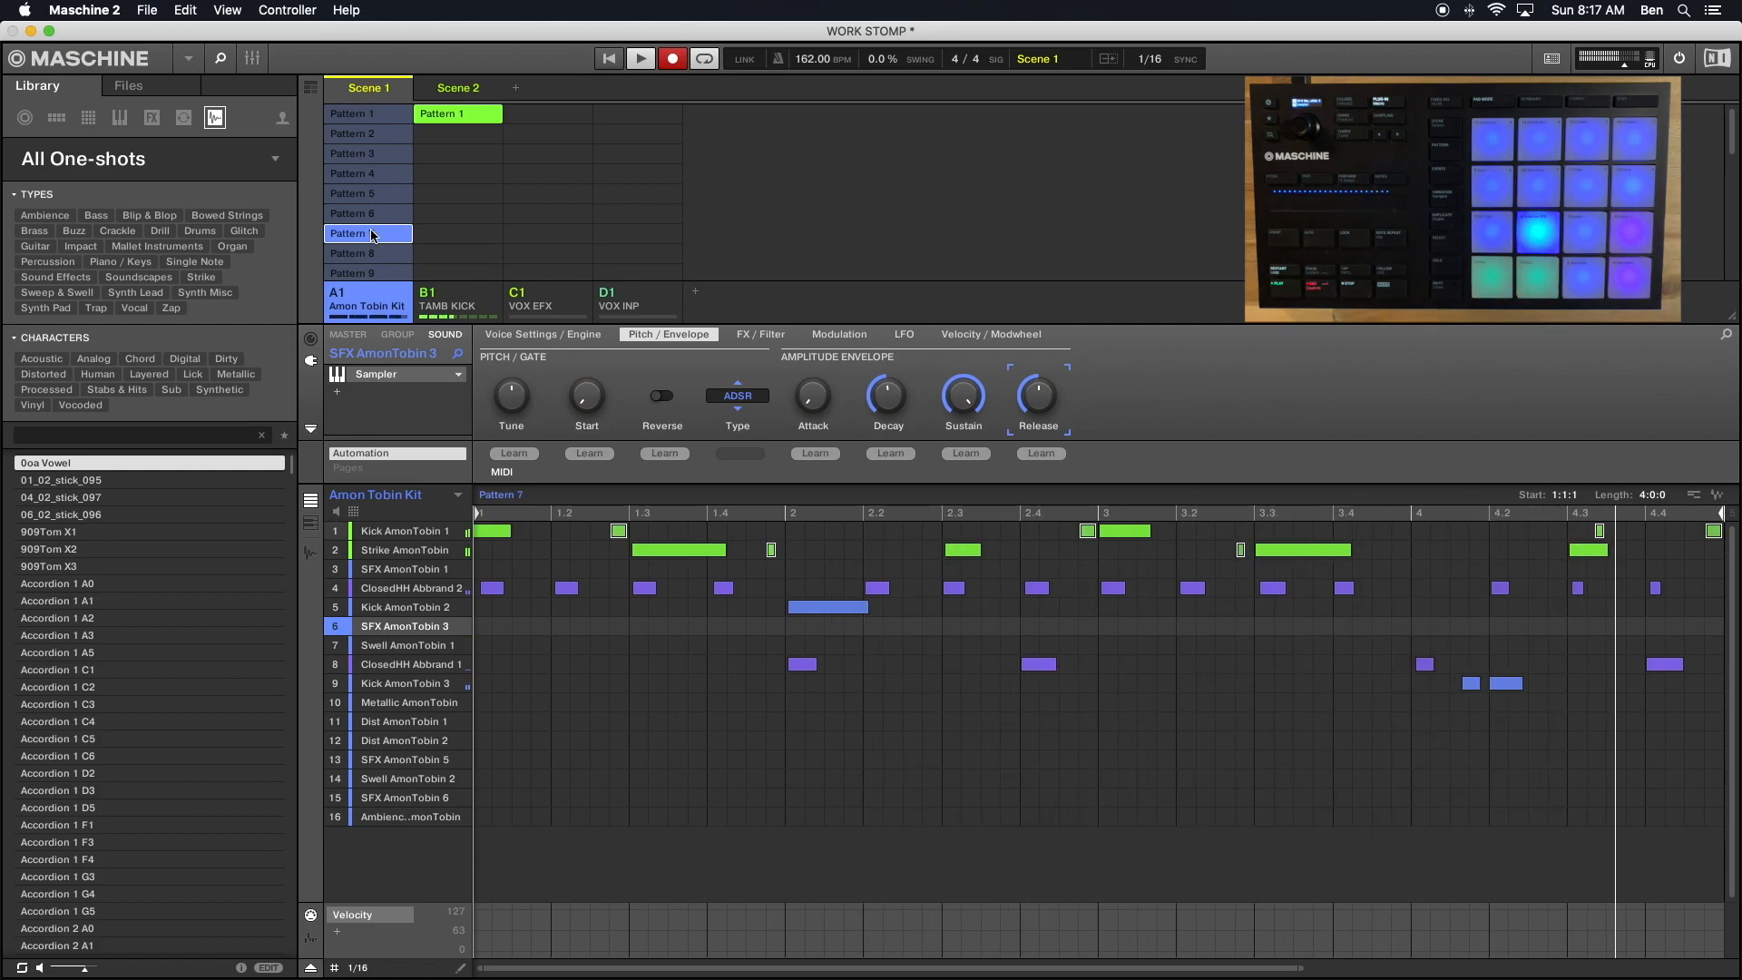
left_click(377, 254)
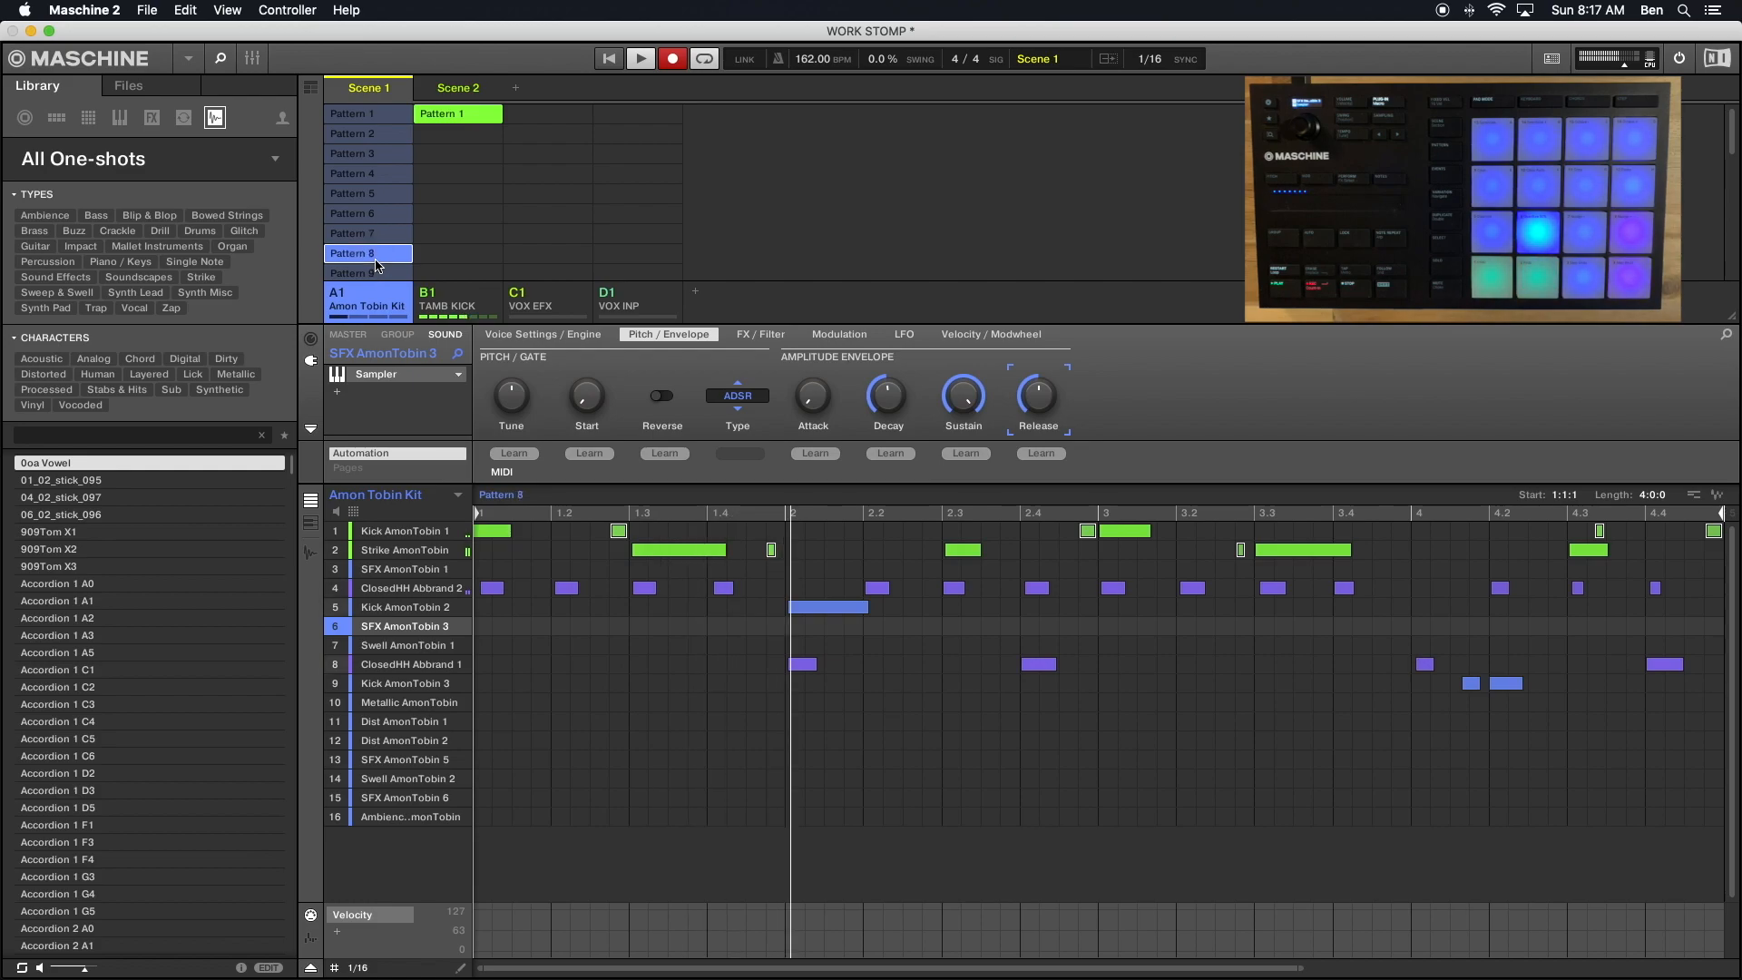
left_click(368, 215)
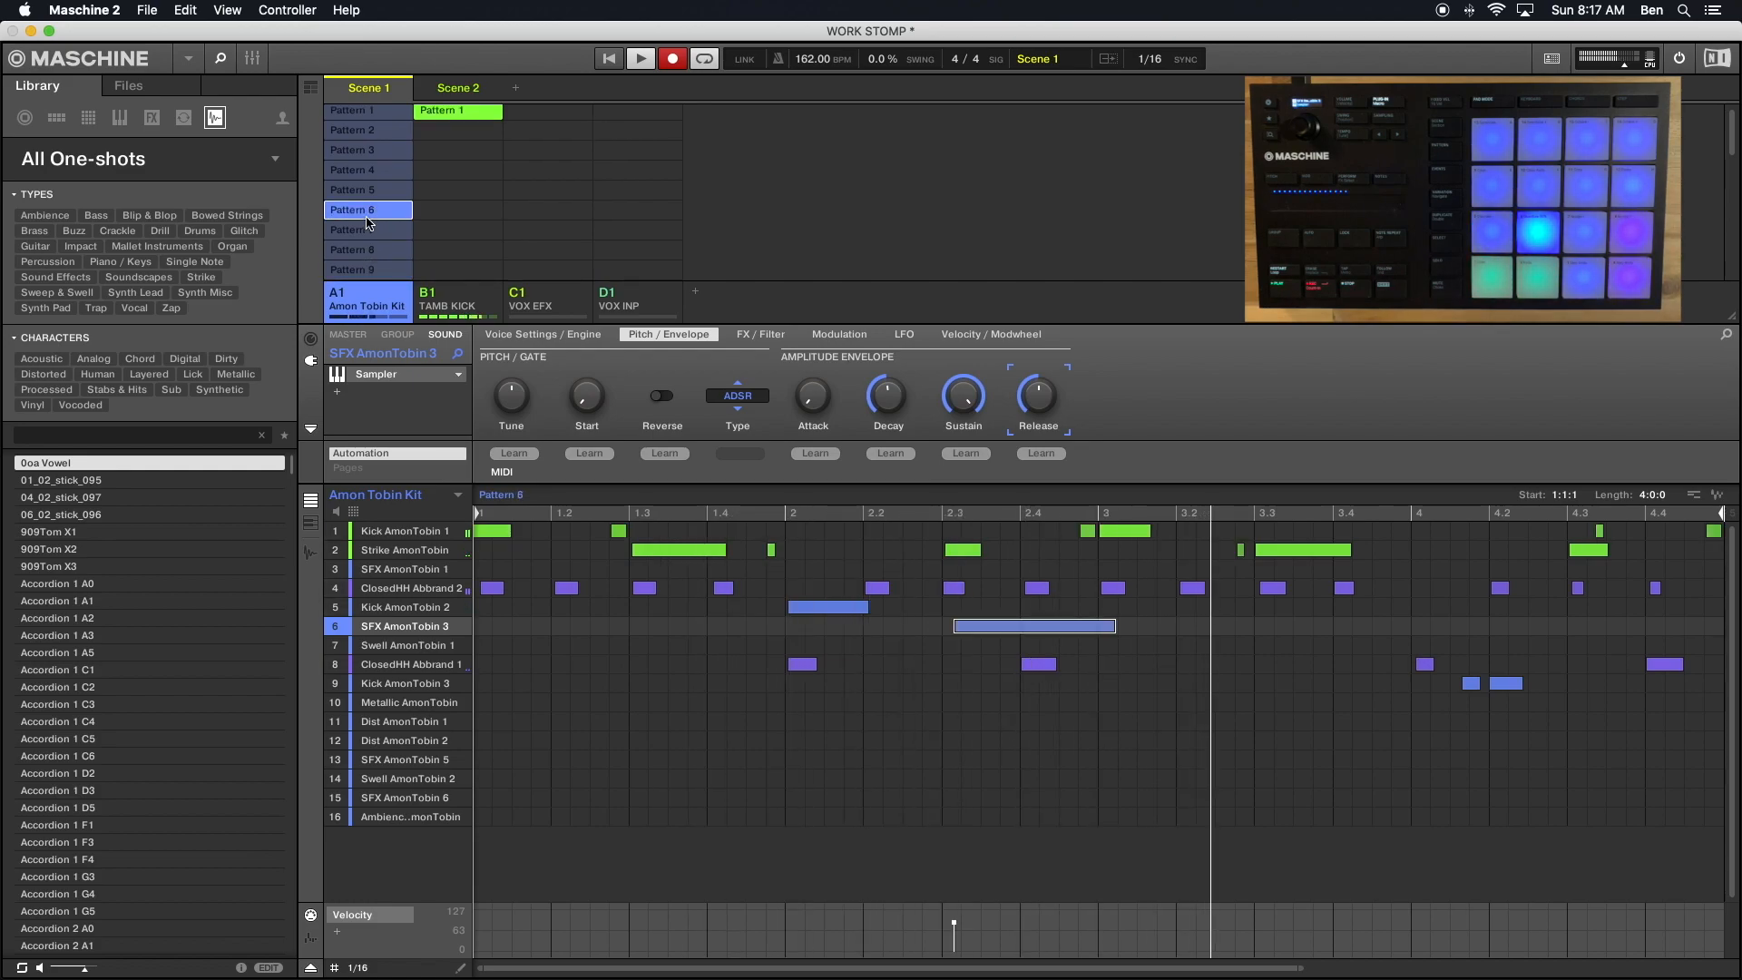
left_click(372, 251)
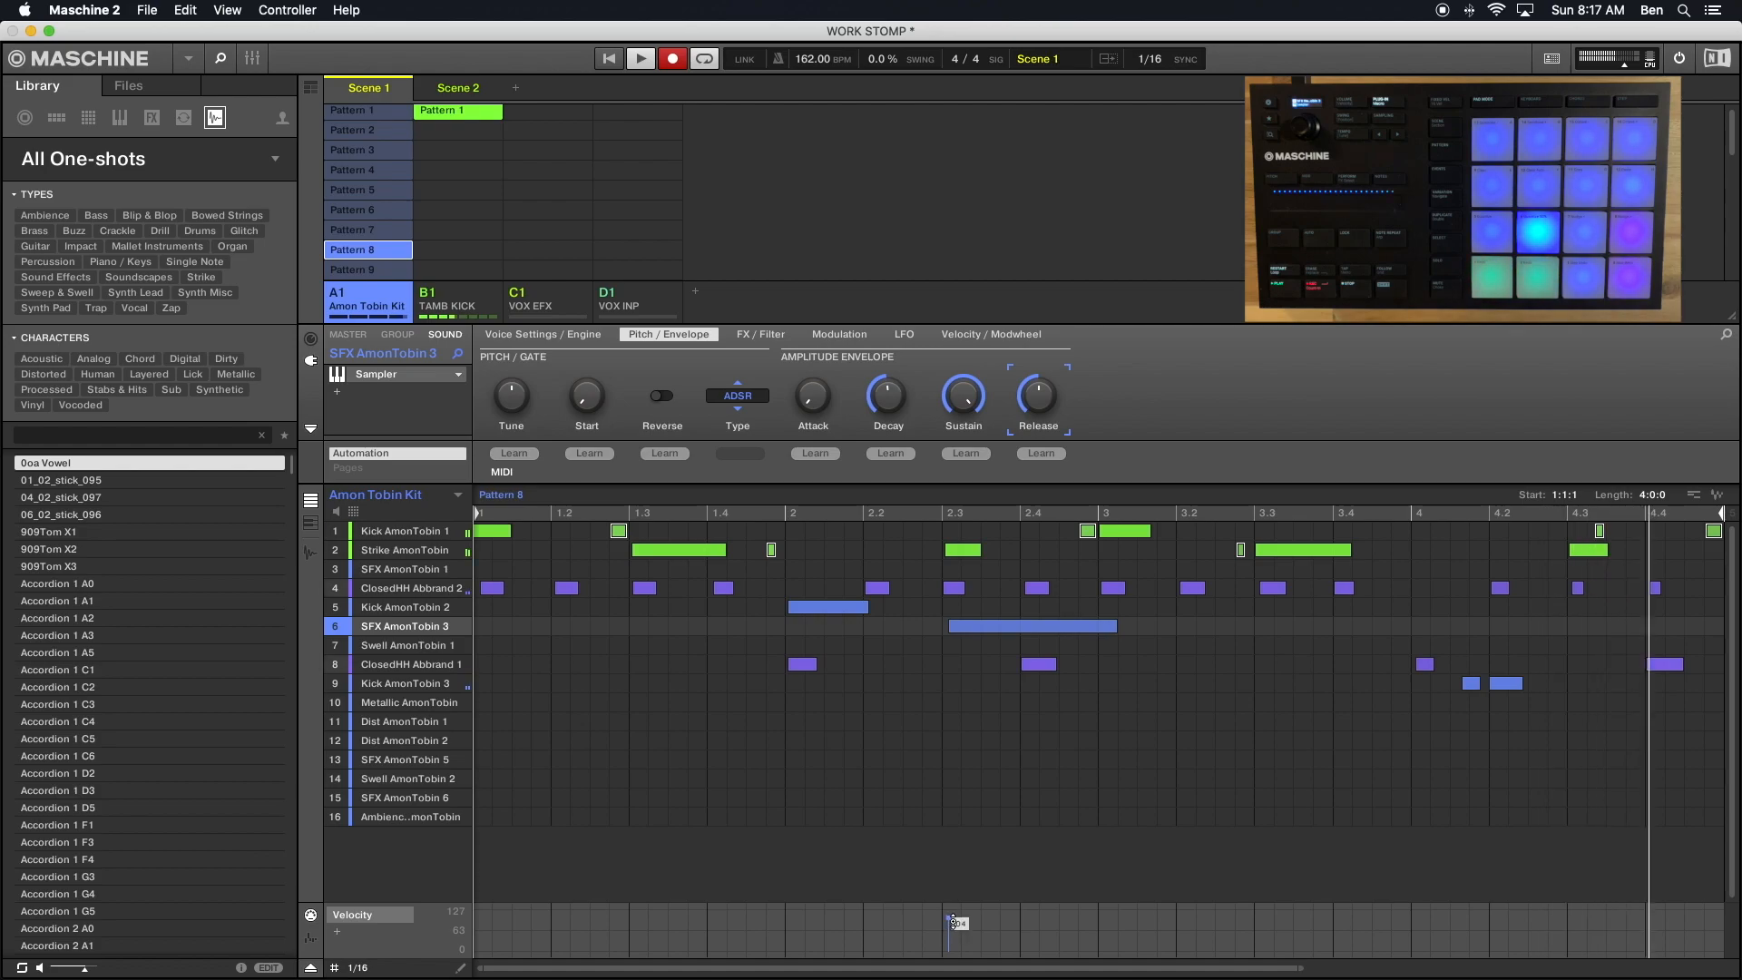
left_click_drag(951, 921, 948, 927)
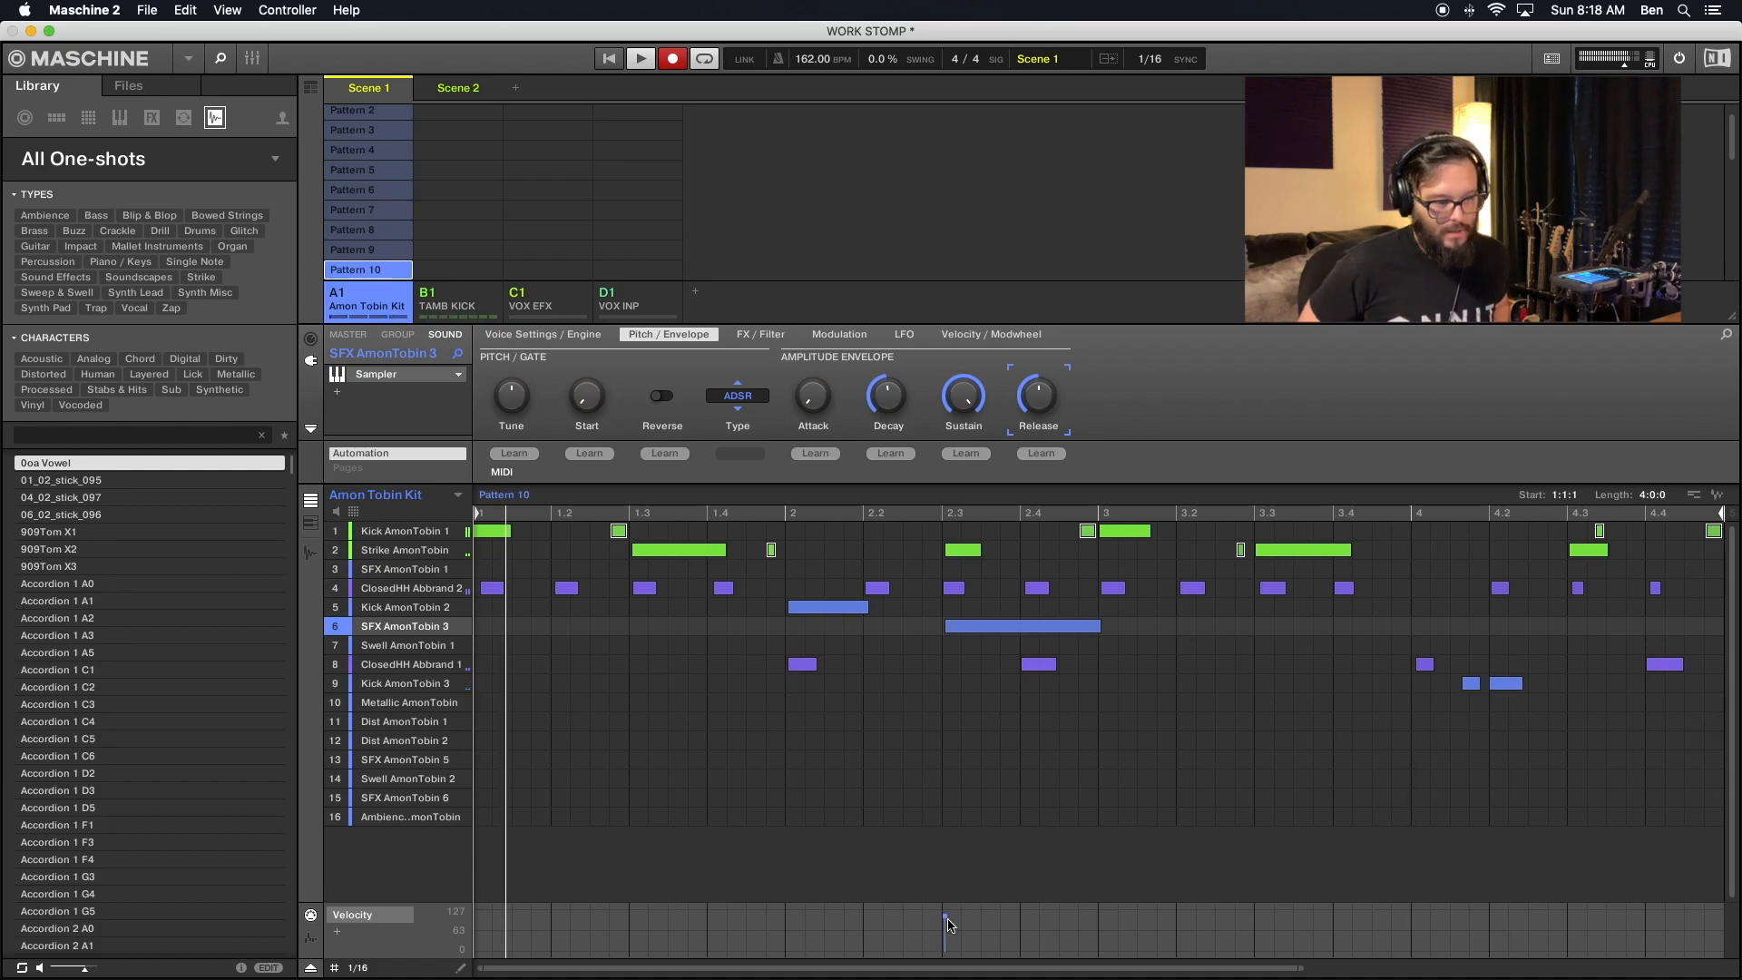
- Lower the velocity of the SFX AmonTobin 3 note at 2.3 in Pattern 10
mouse_move(949, 922)
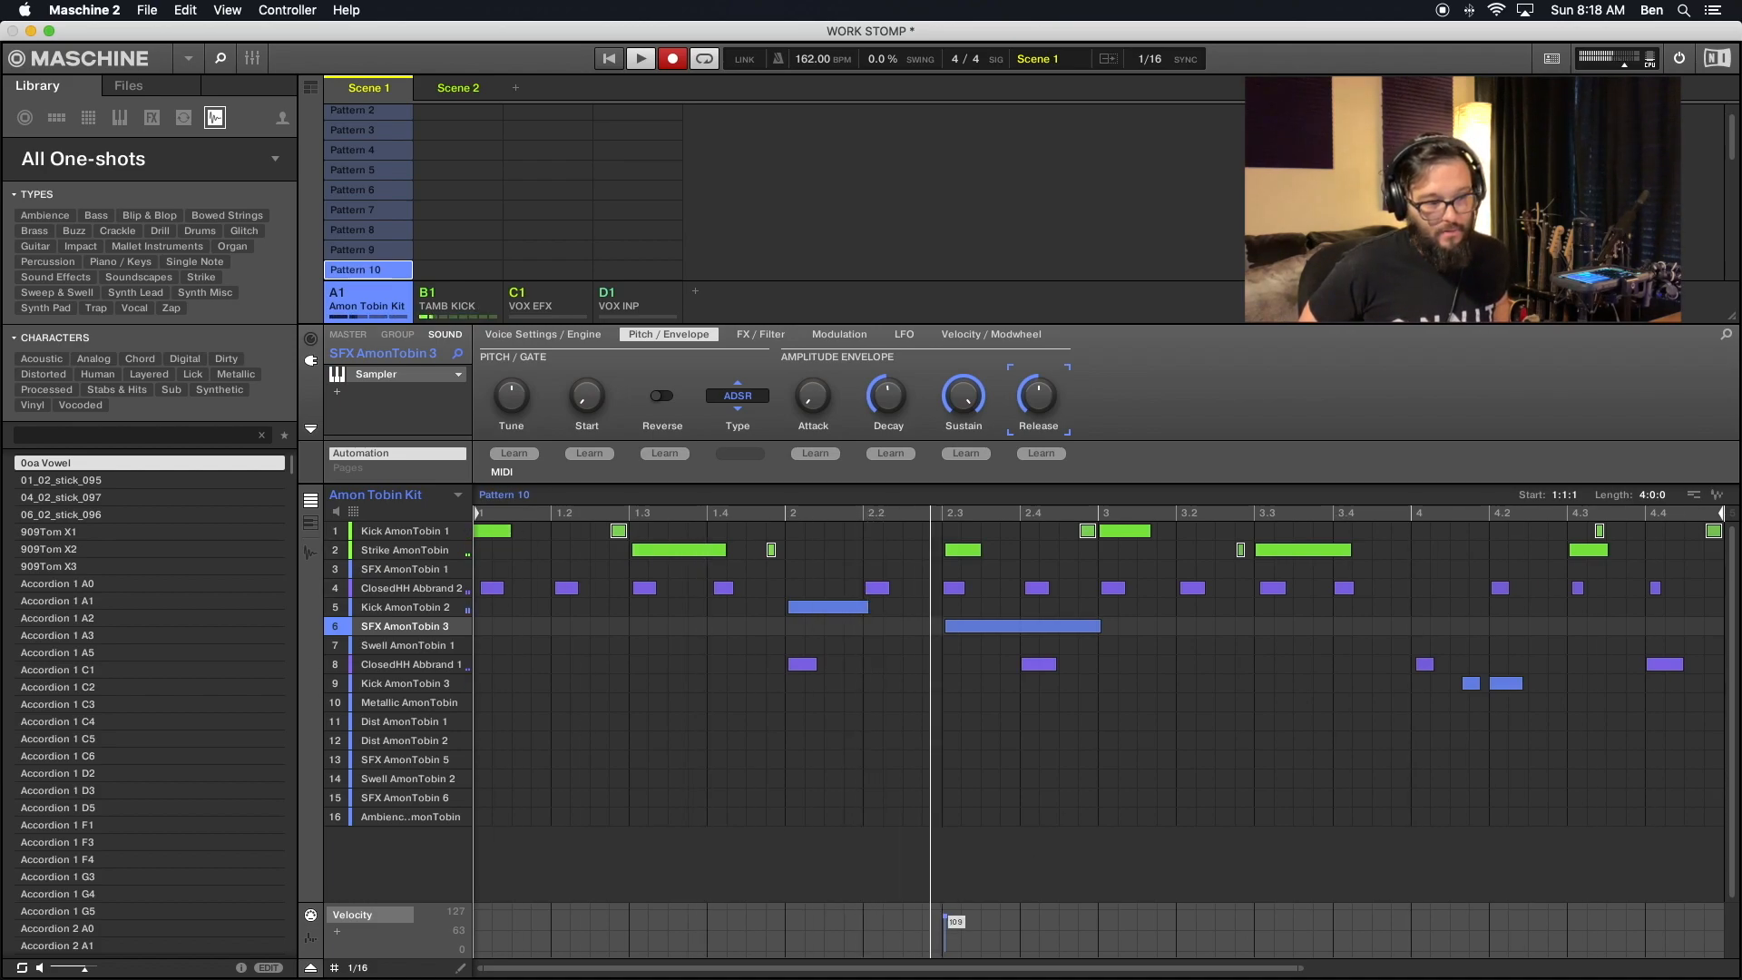
left_click_drag(949, 918, 949, 924)
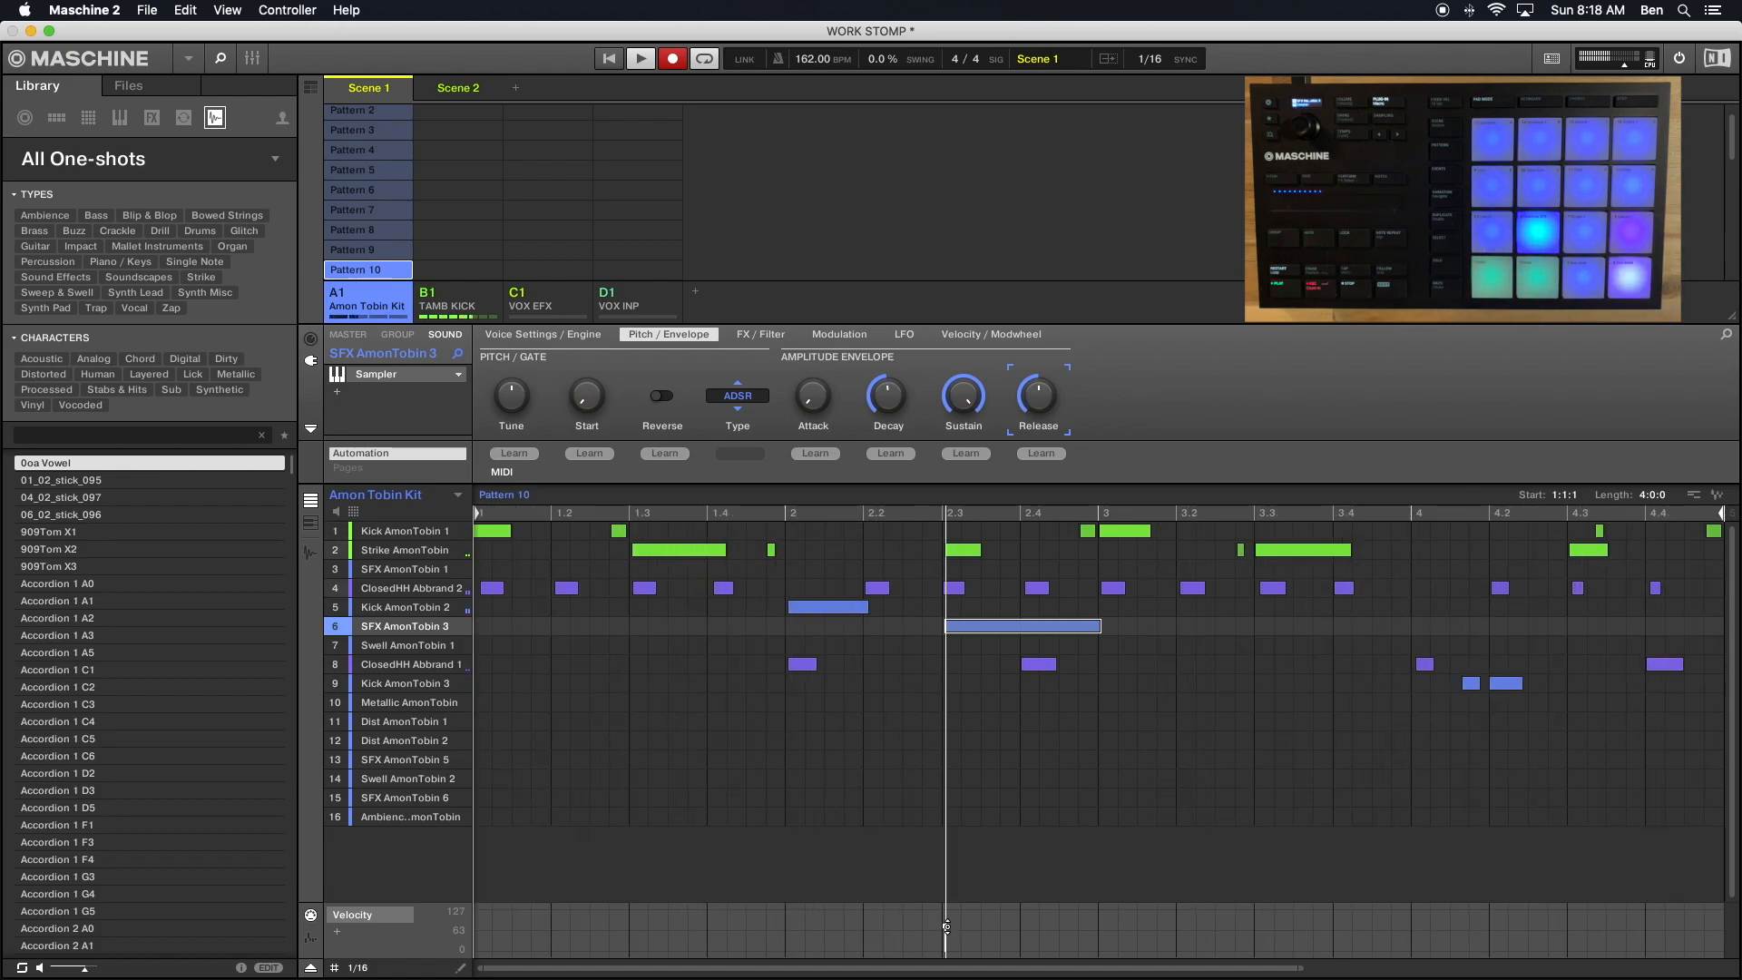
left_click_drag(945, 926, 945, 918)
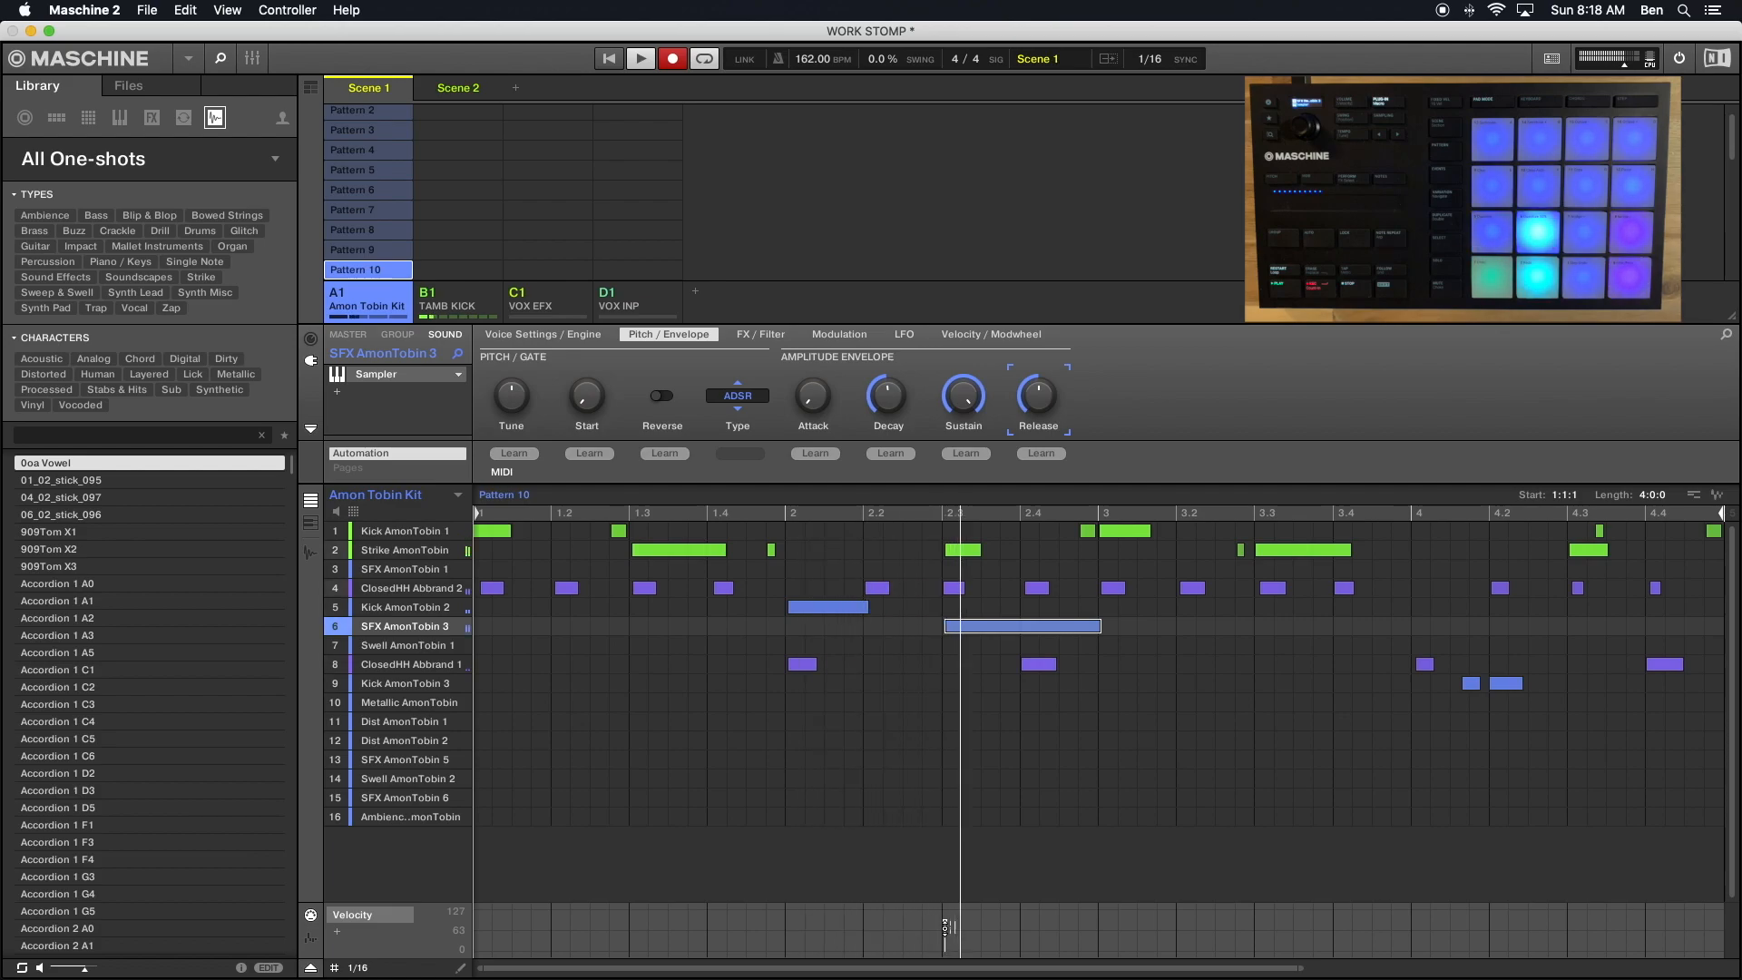
- Lower the velocity of the SFX AmonTobin 3 note near 2.3 in Pattern 12 to about 93
scroll(370, 195, "down", 1)
scroll(370, 195, "down", 3)
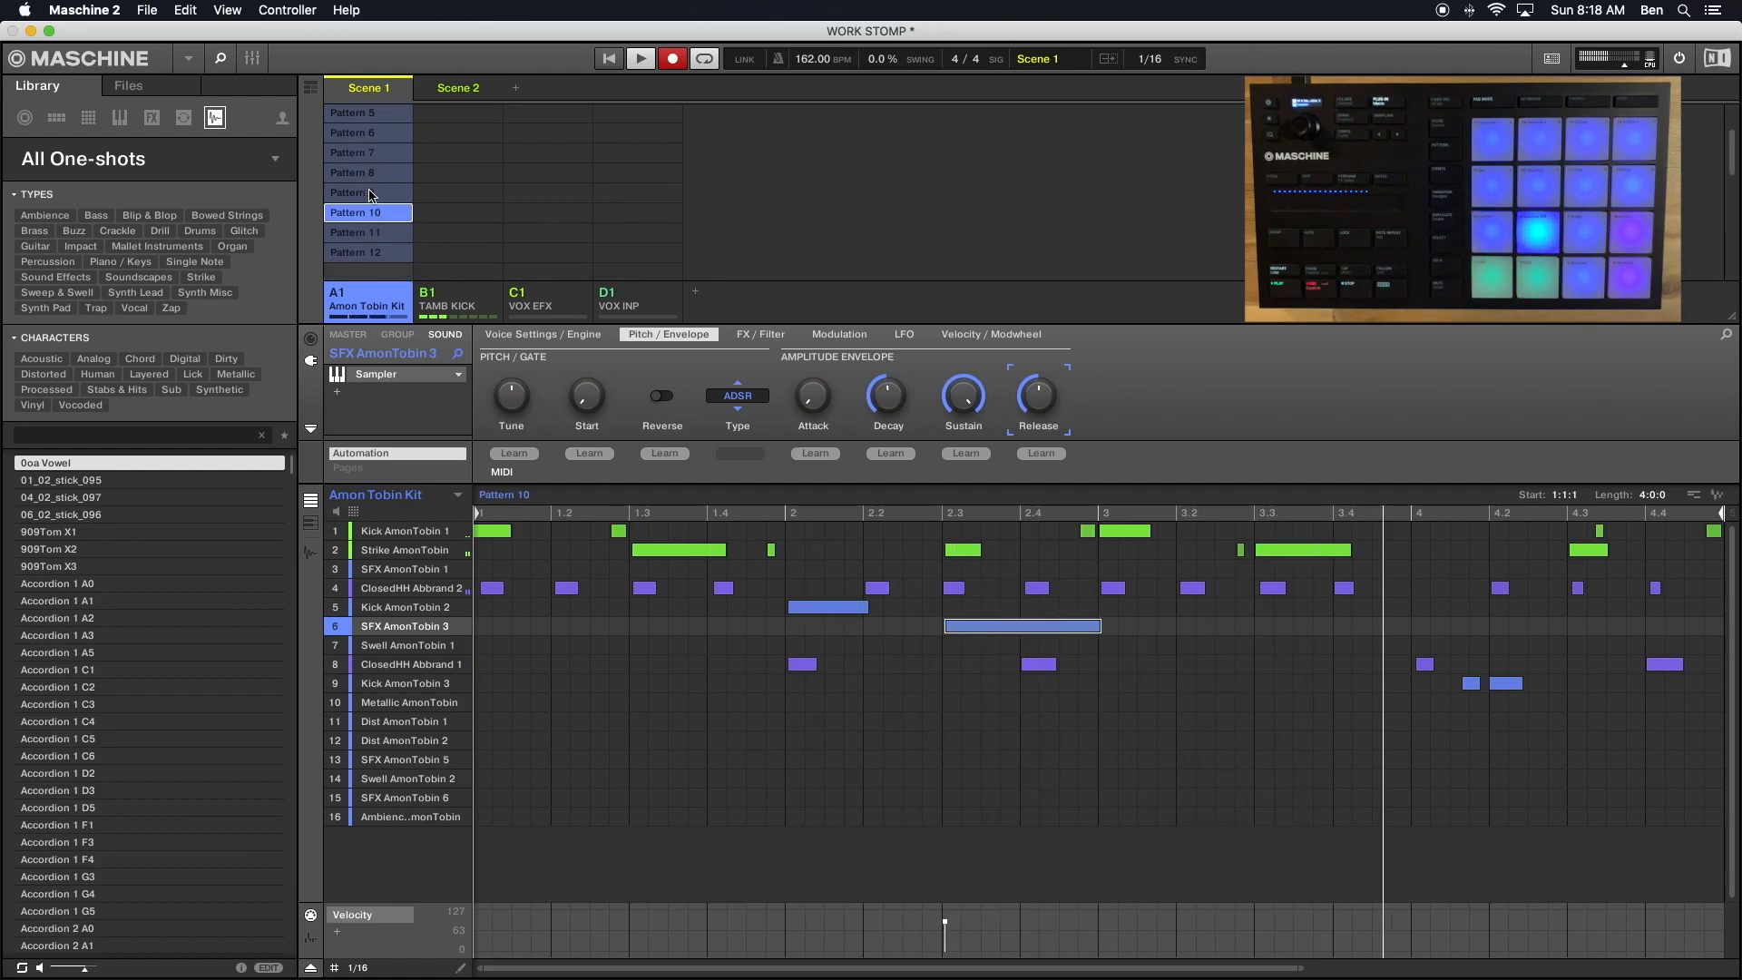
left_click(364, 258)
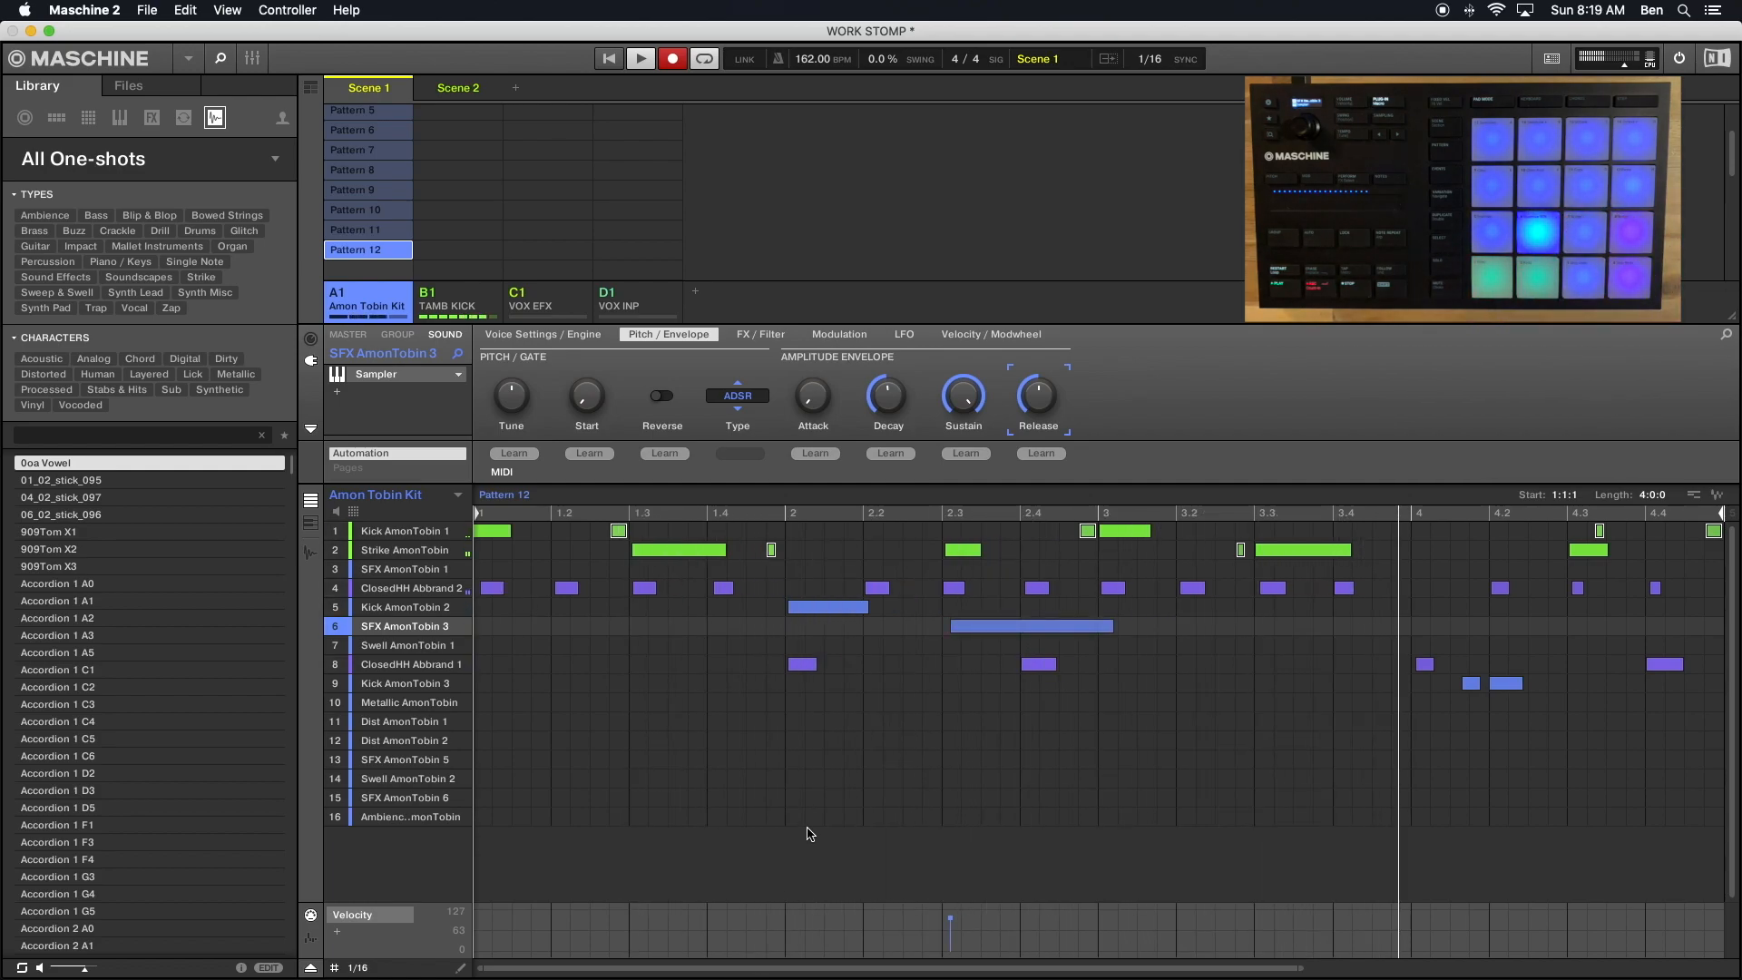
mouse_move(948, 923)
left_click_drag(948, 923, 949, 927)
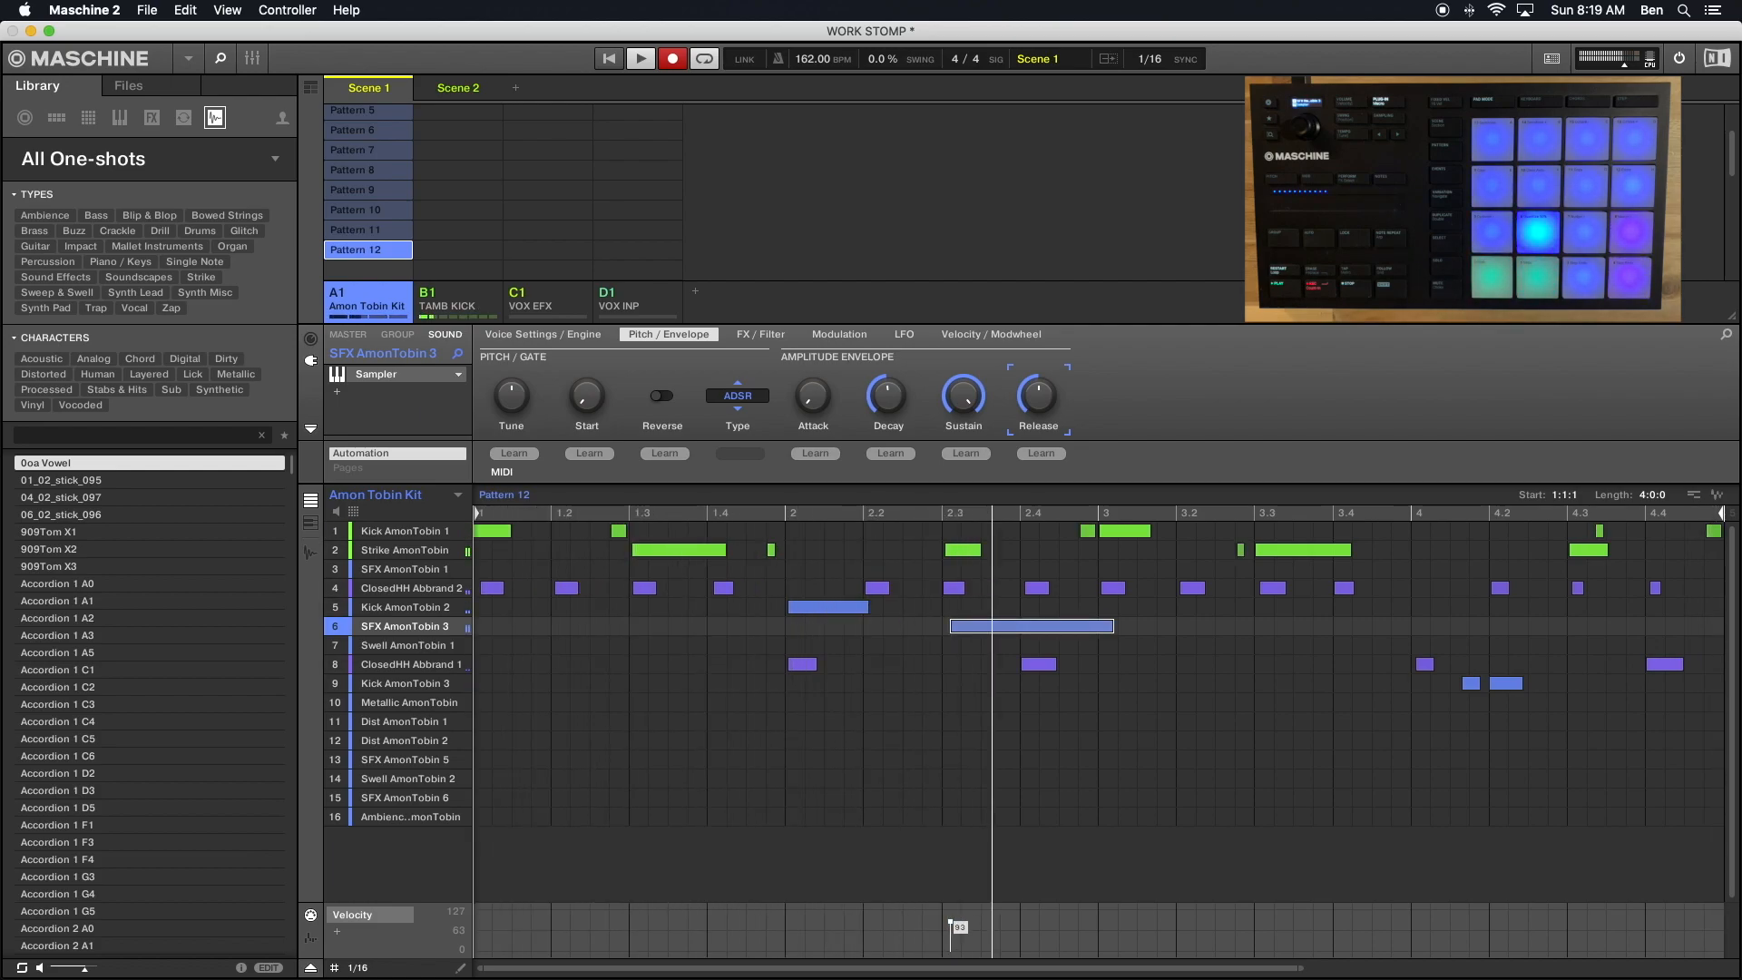
left_click_drag(949, 921, 950, 921)
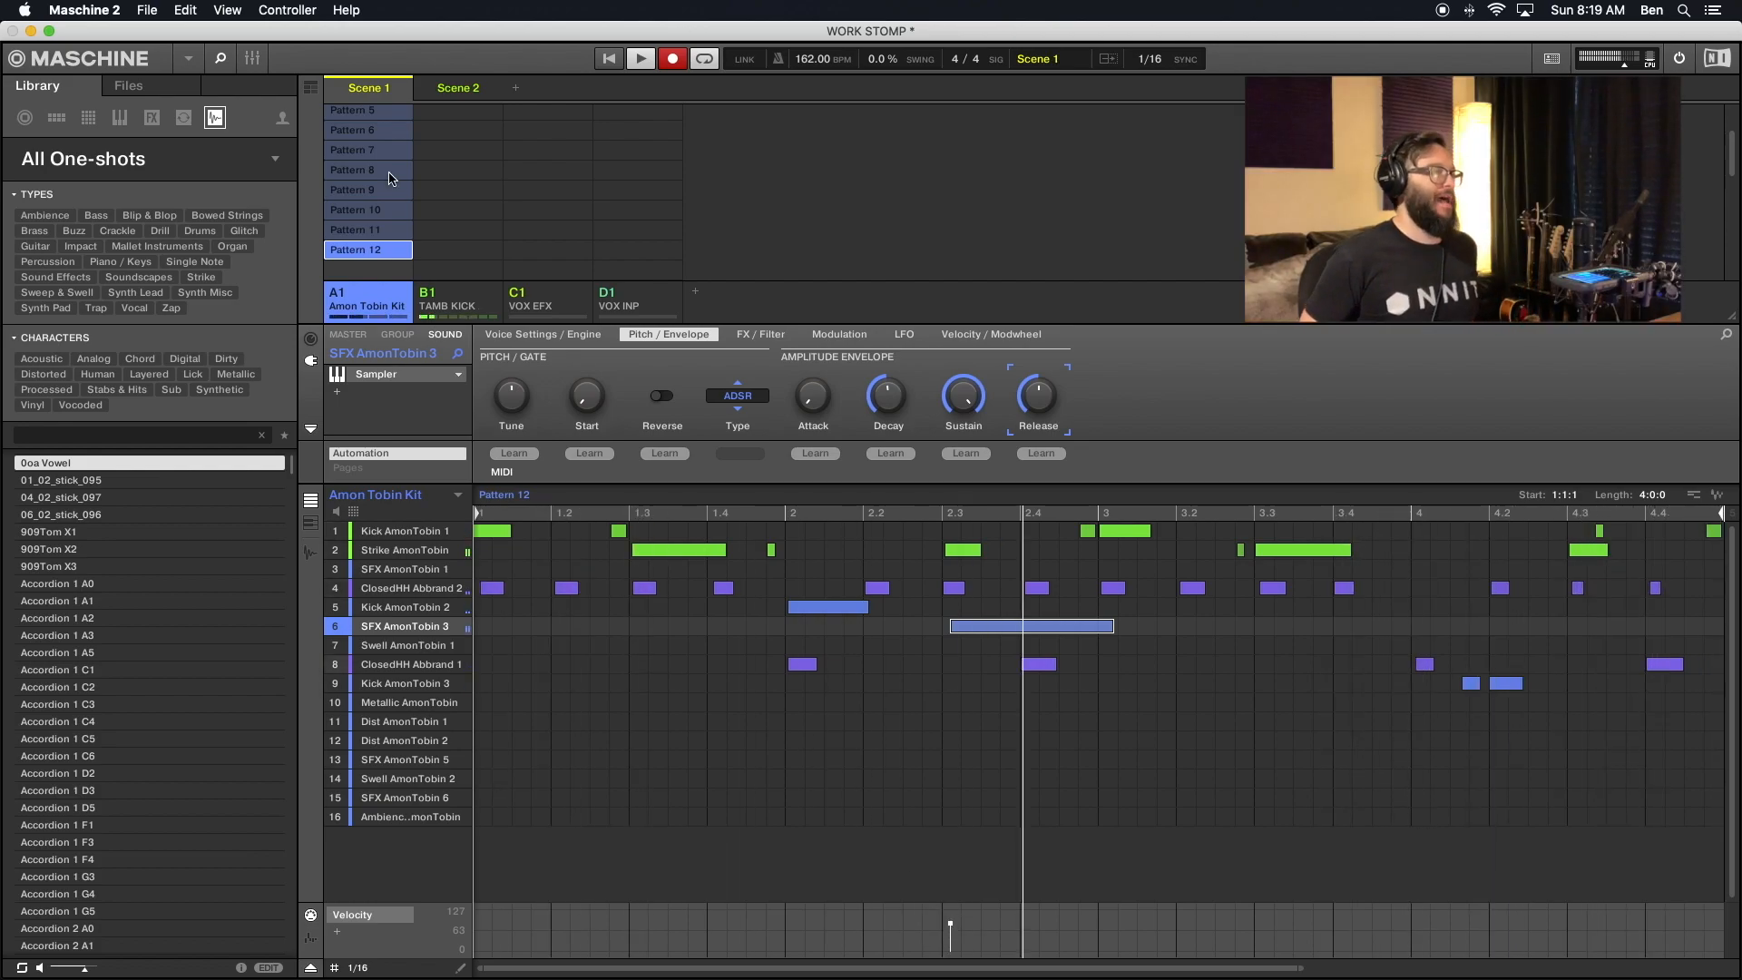
- Return to Pattern 2 of the Amon Tobin Kit group and save the project
scroll(392, 178, "up", 4)
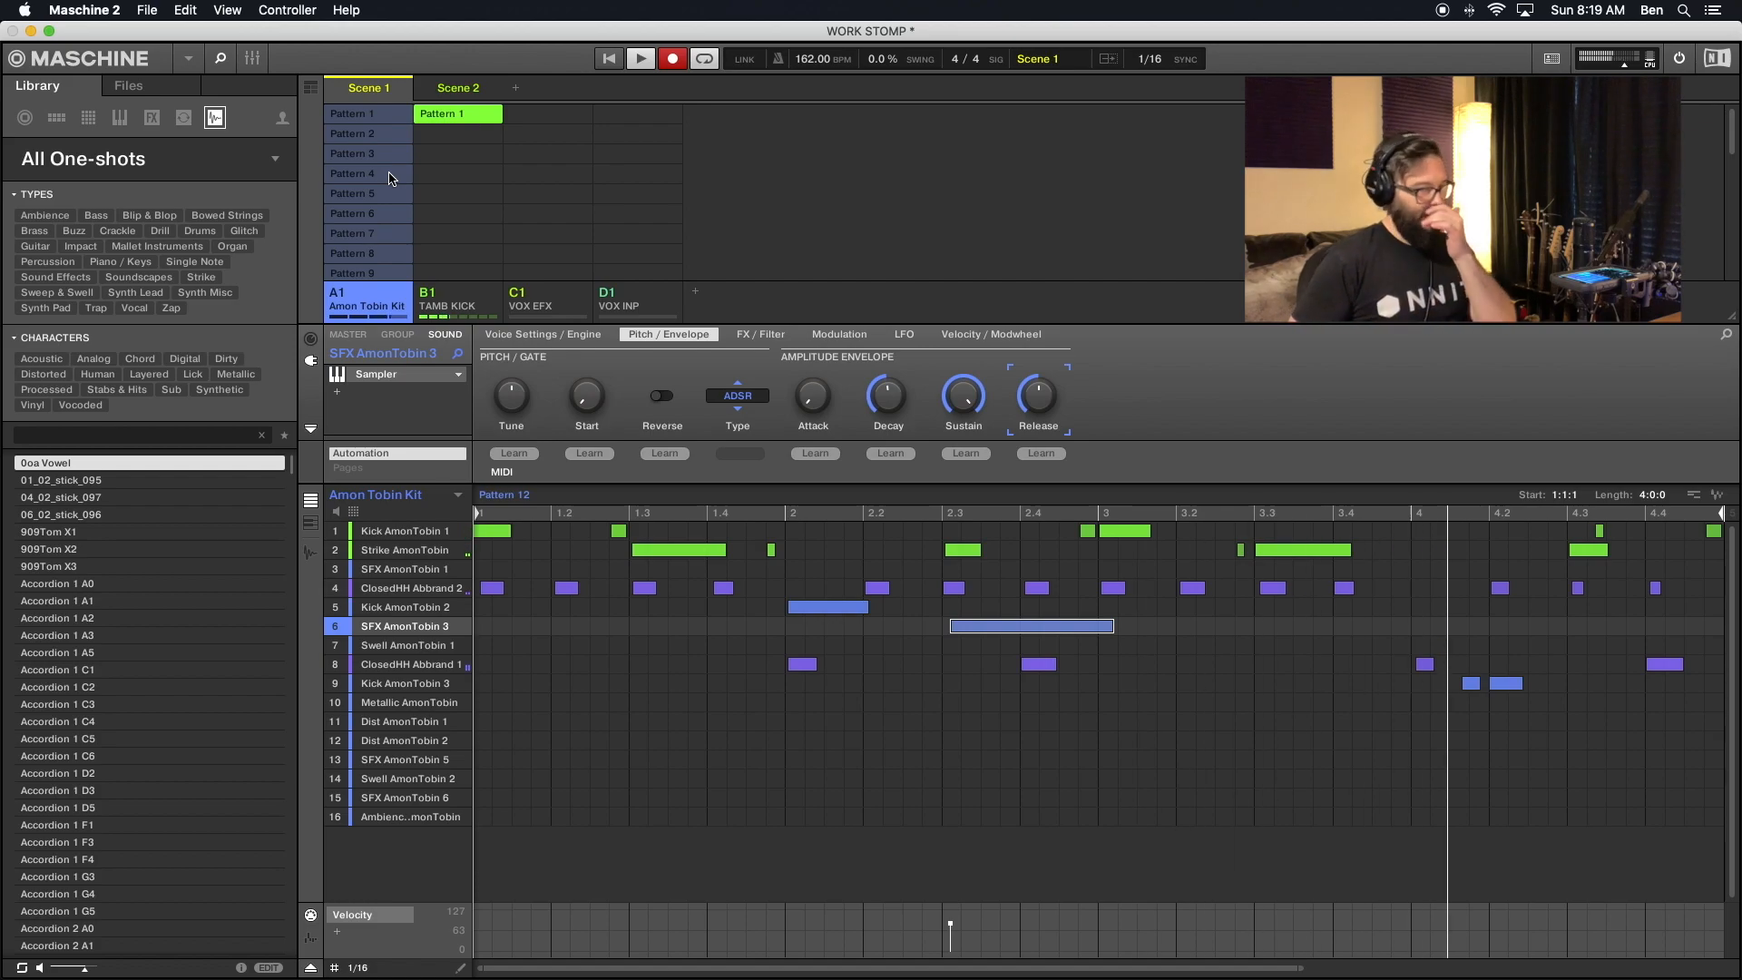
left_click(362, 116)
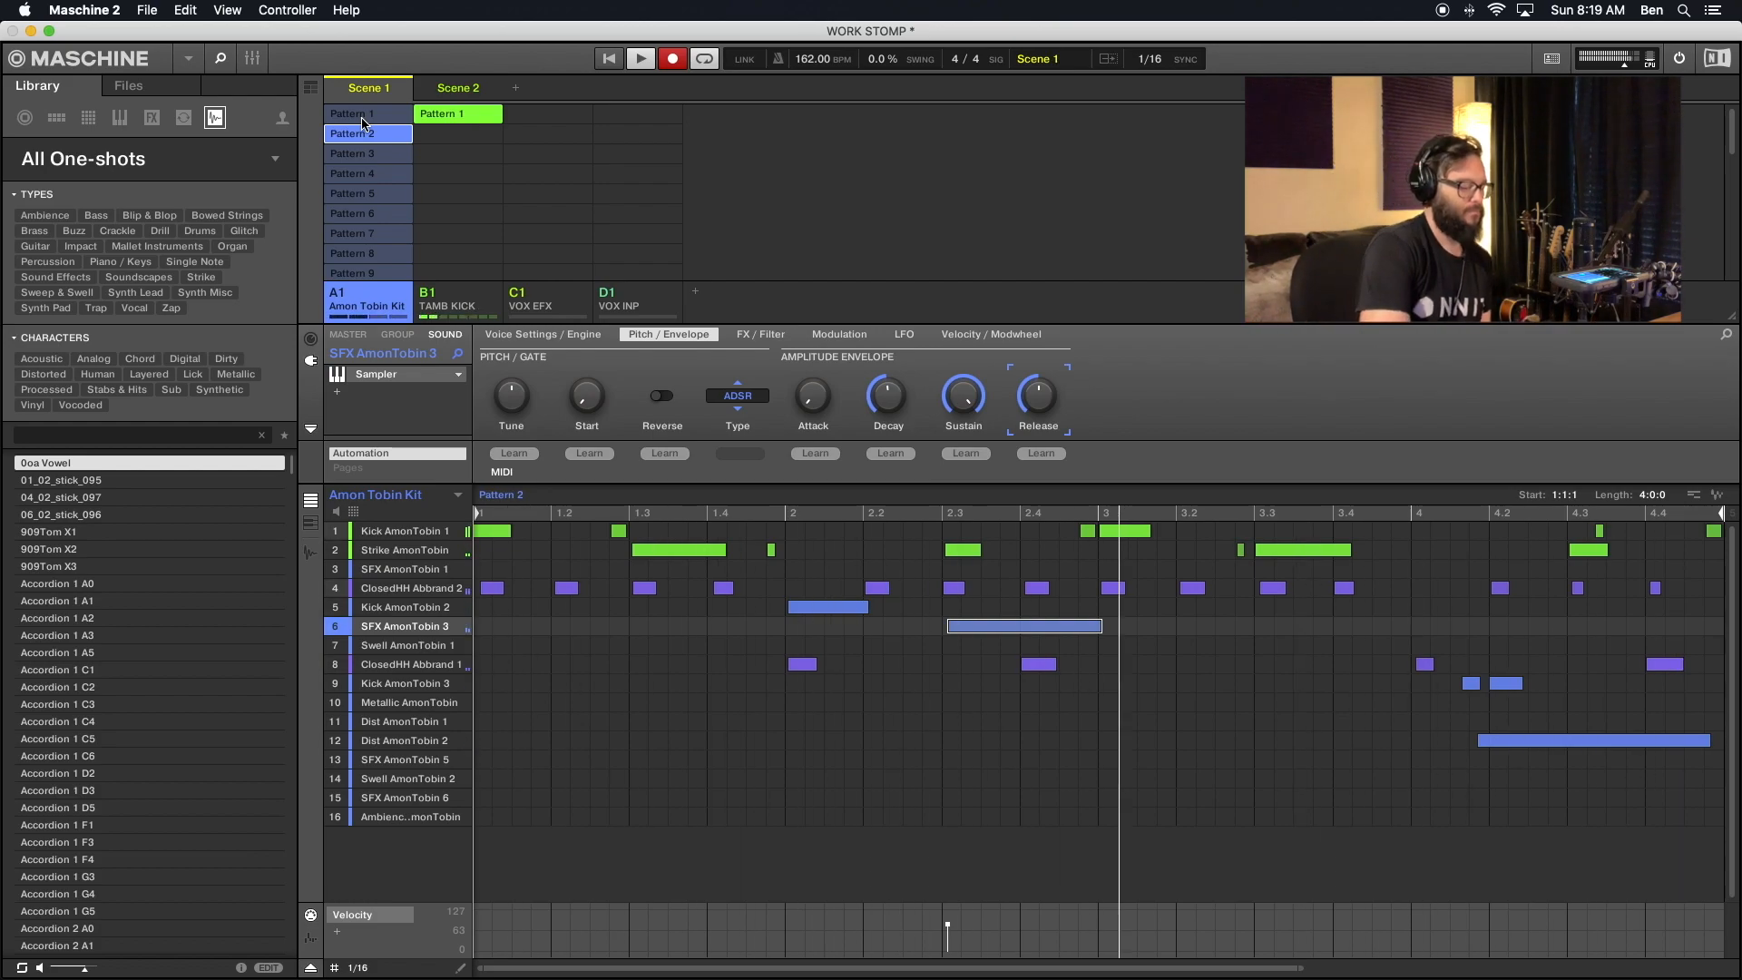
key("super+s")
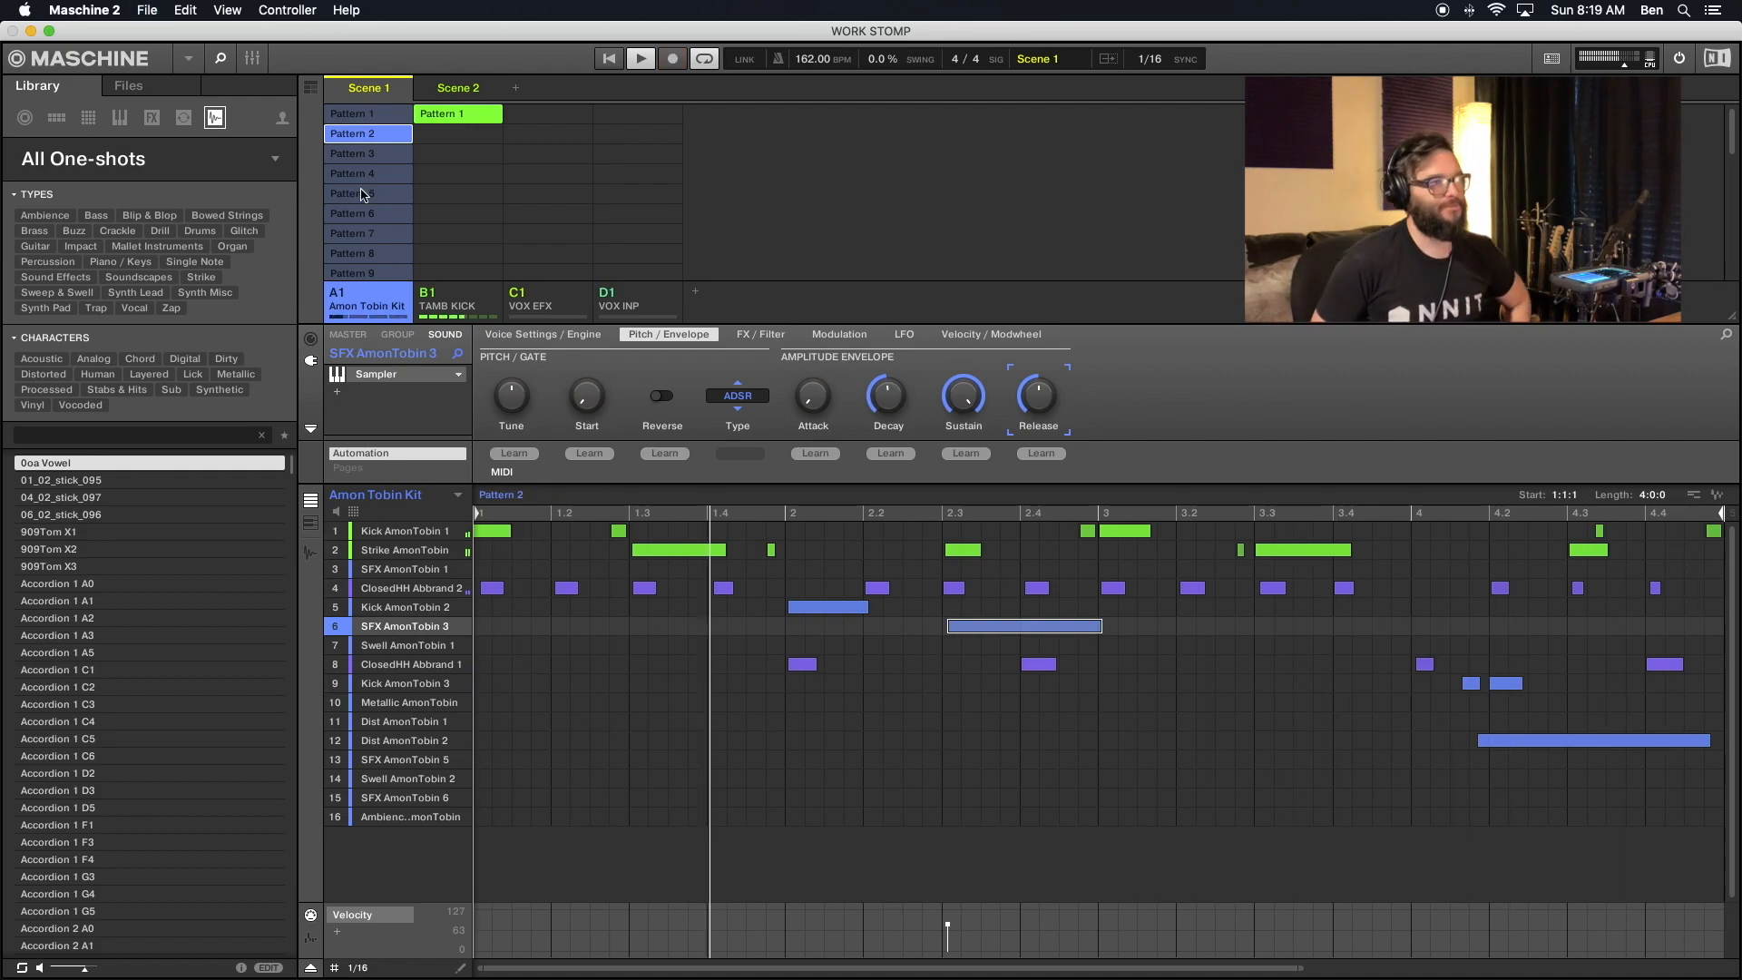
- Review the Amon Tobin Kit pattern list and compare the variations in Patterns 3 to 7
scroll(364, 195, "down", 10)
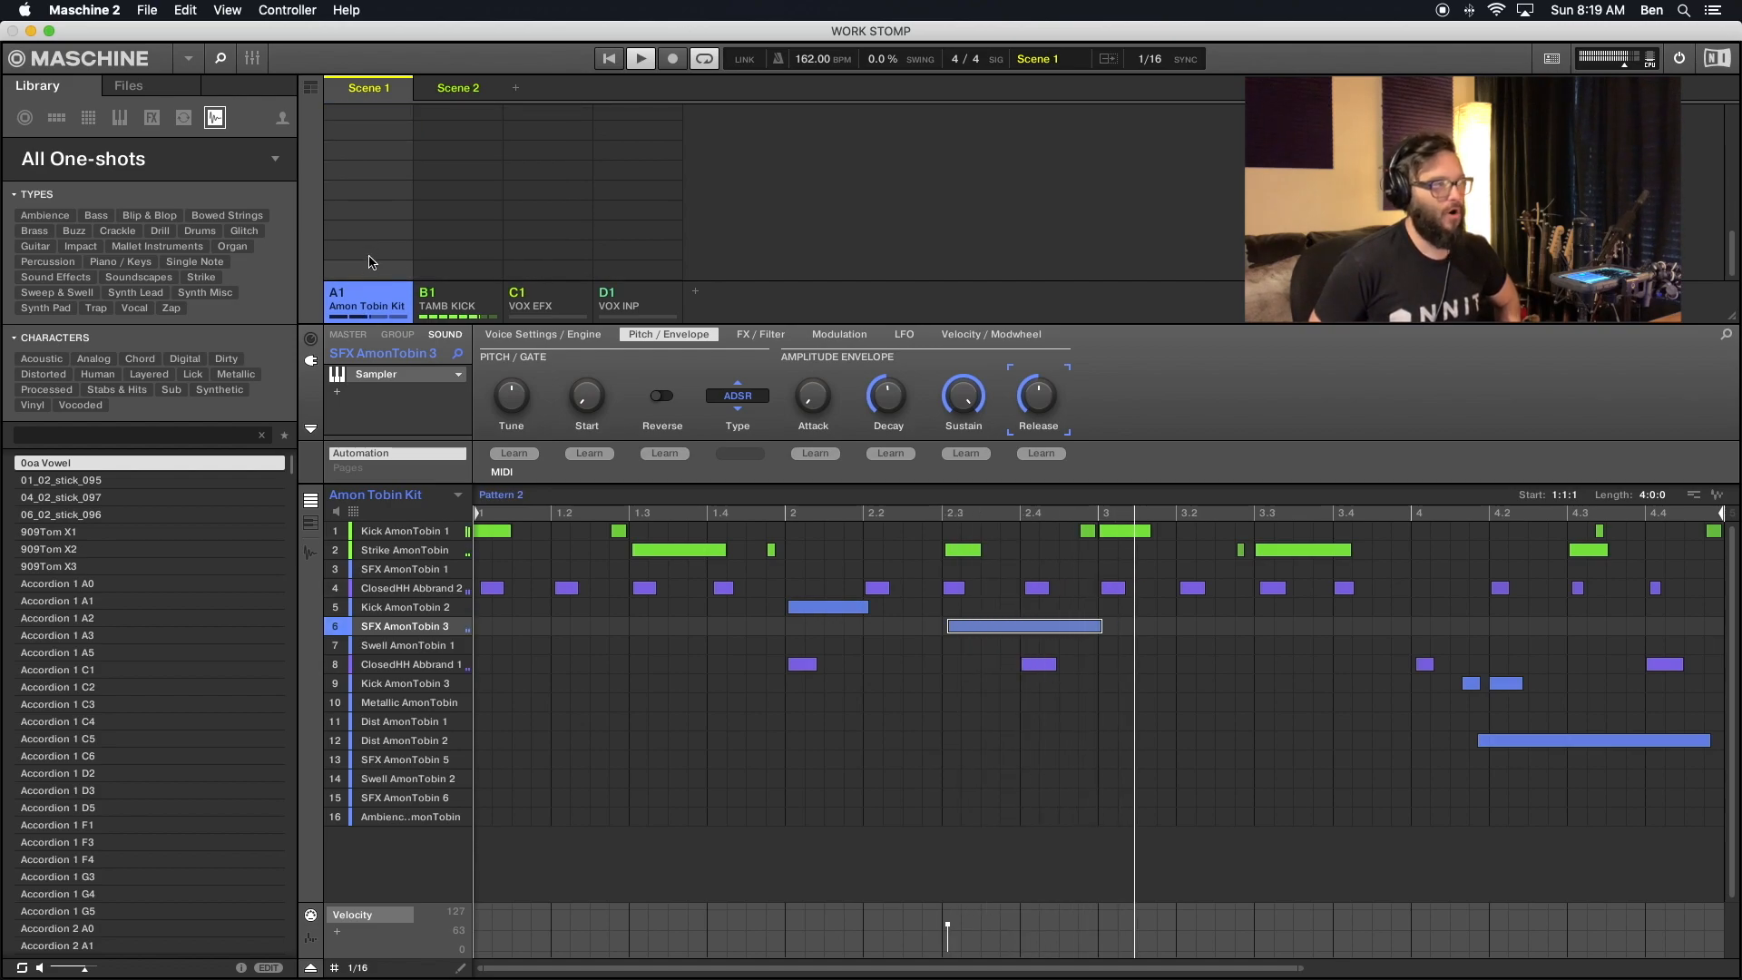
scroll(372, 215, "up", 10)
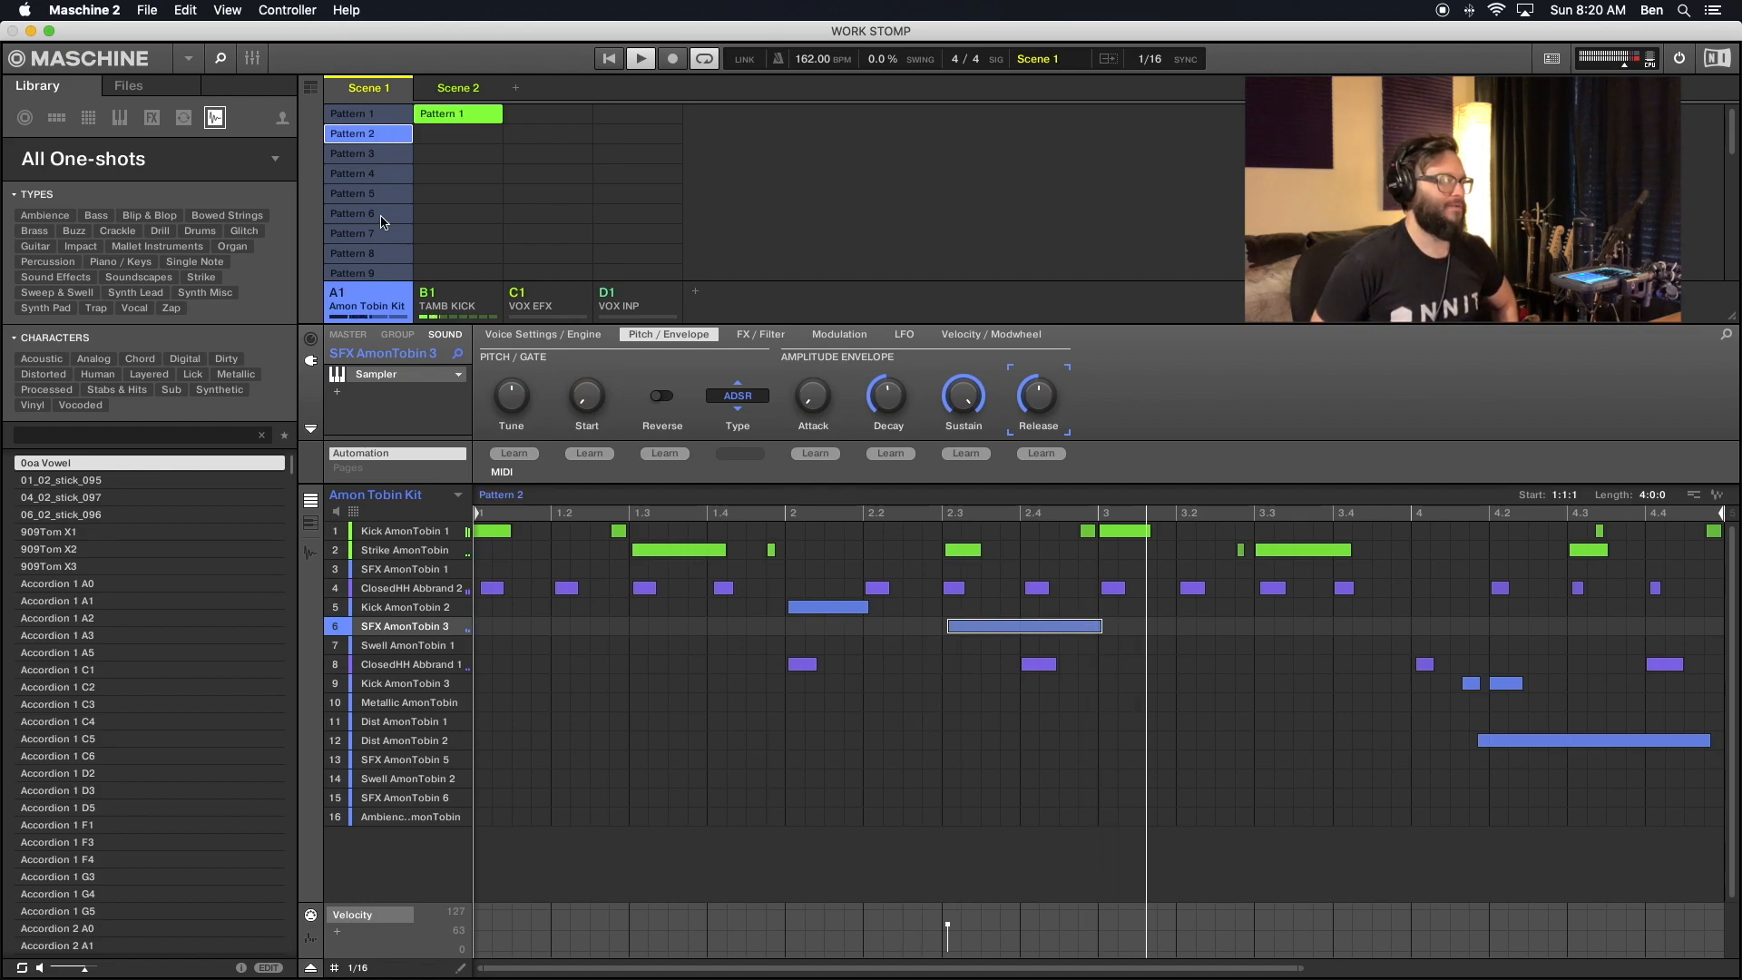
scroll(382, 222, "down", 5)
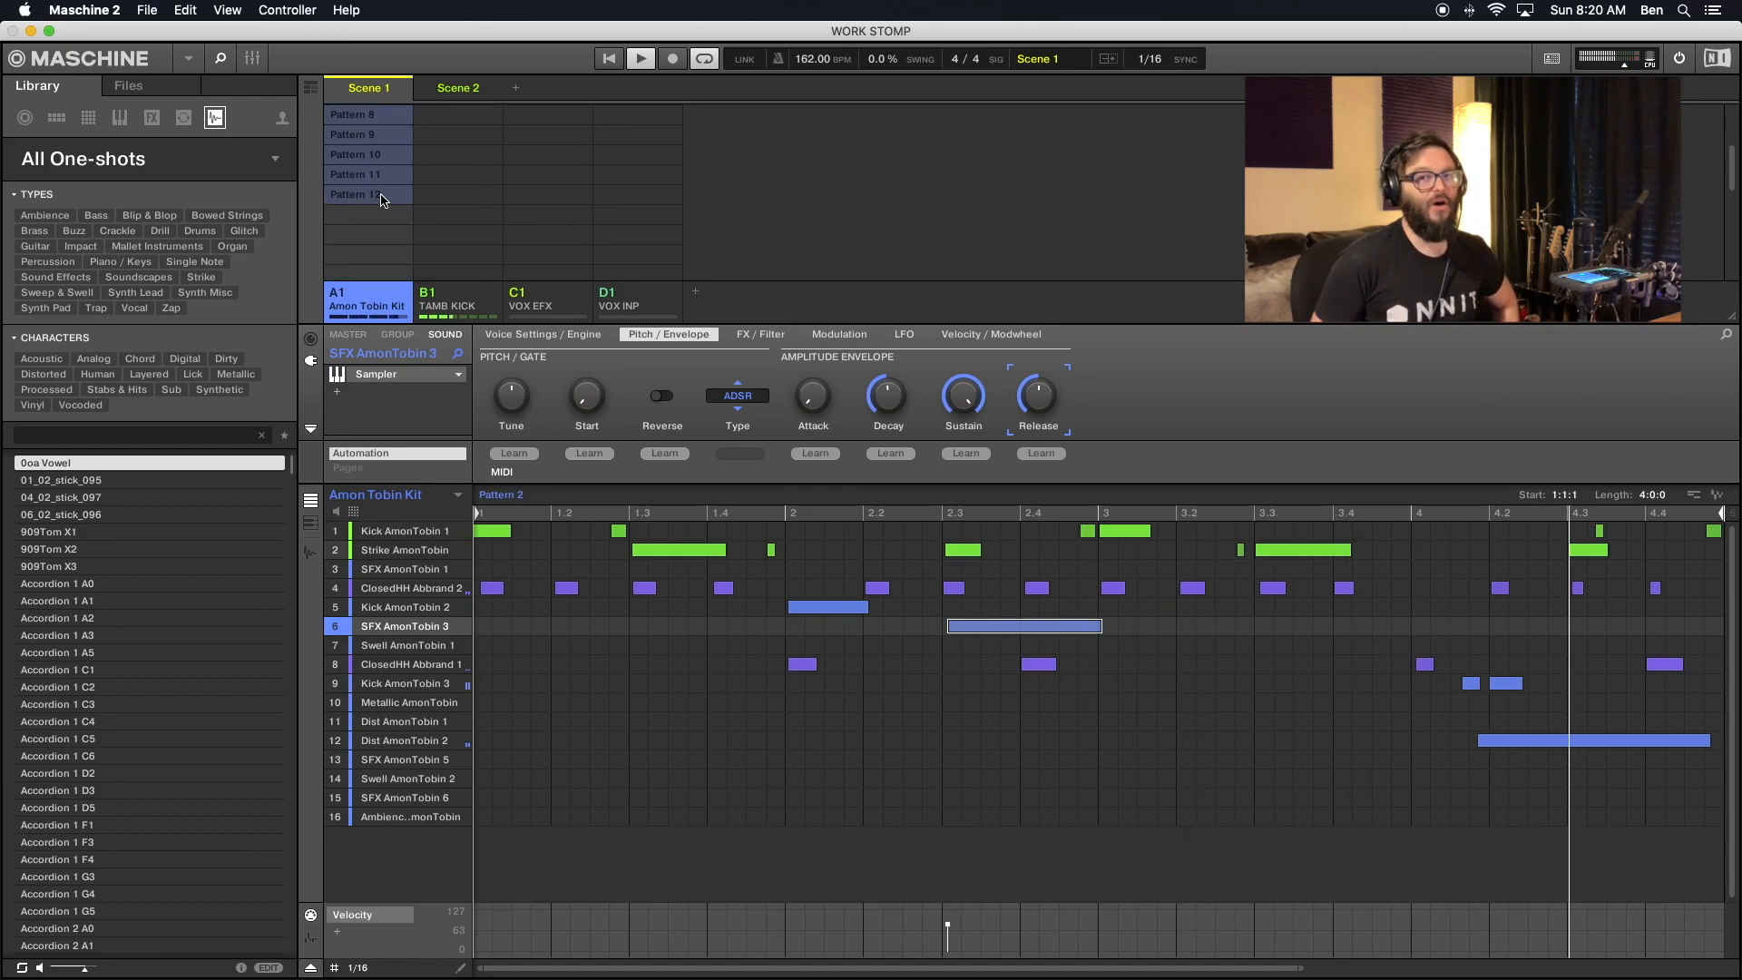
scroll(382, 201, "up", 5)
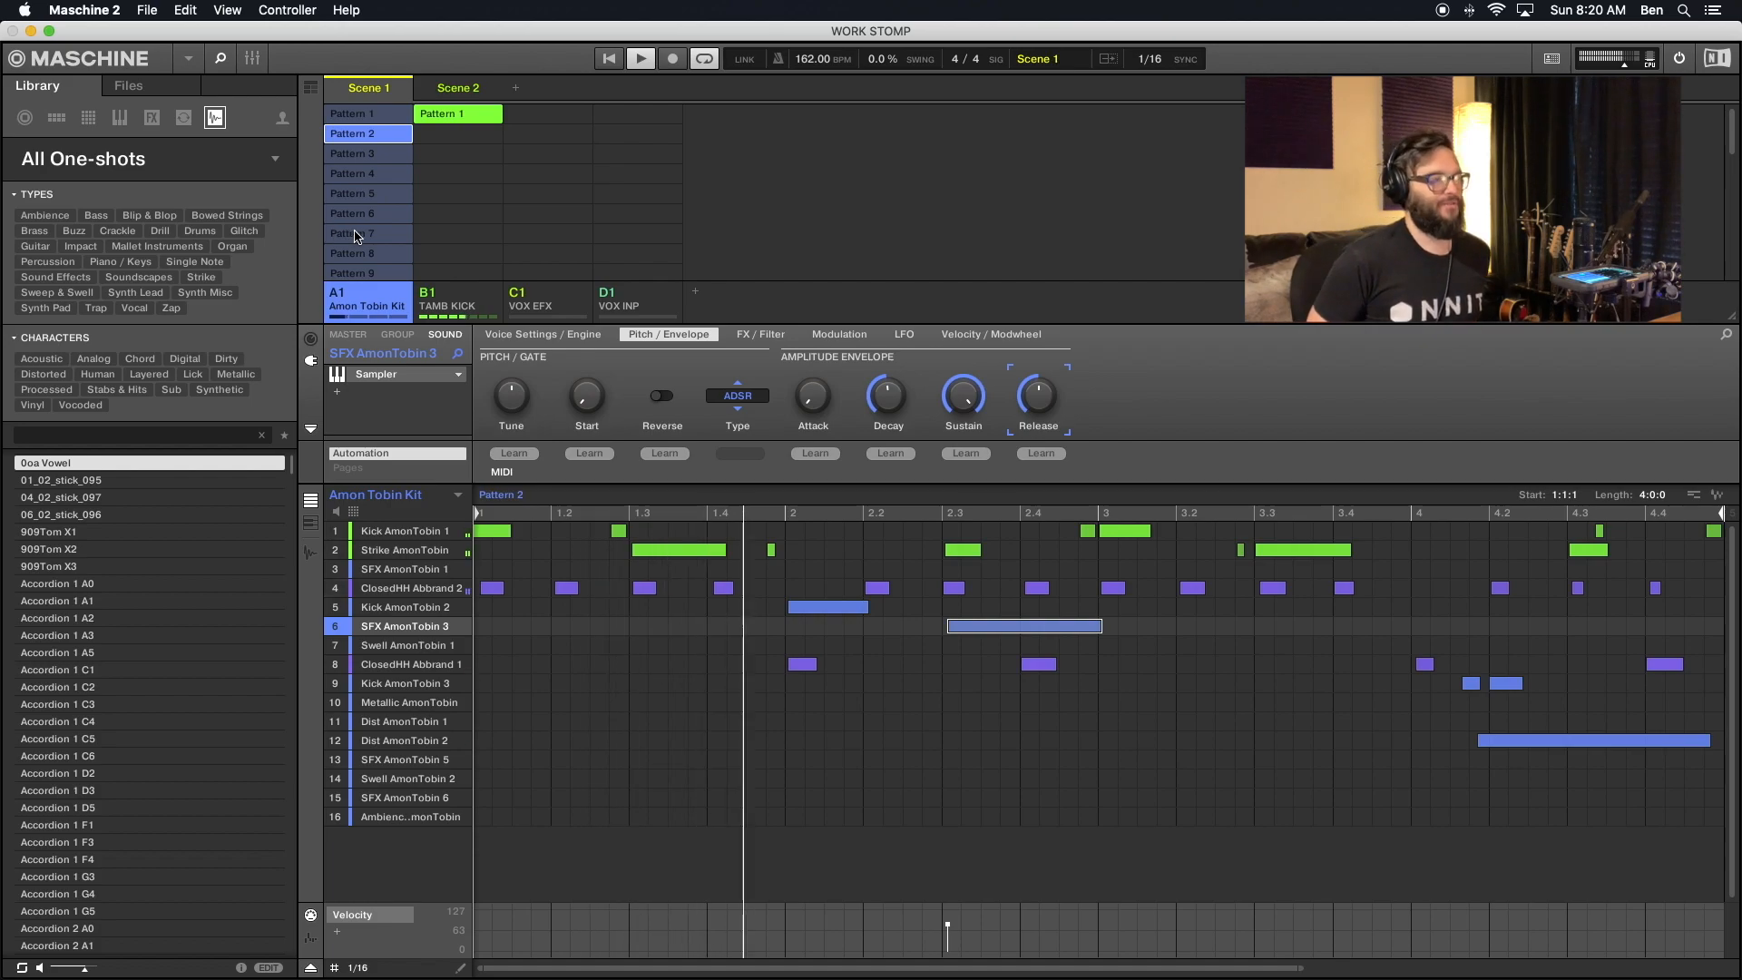
left_click(356, 235)
left_click(366, 215)
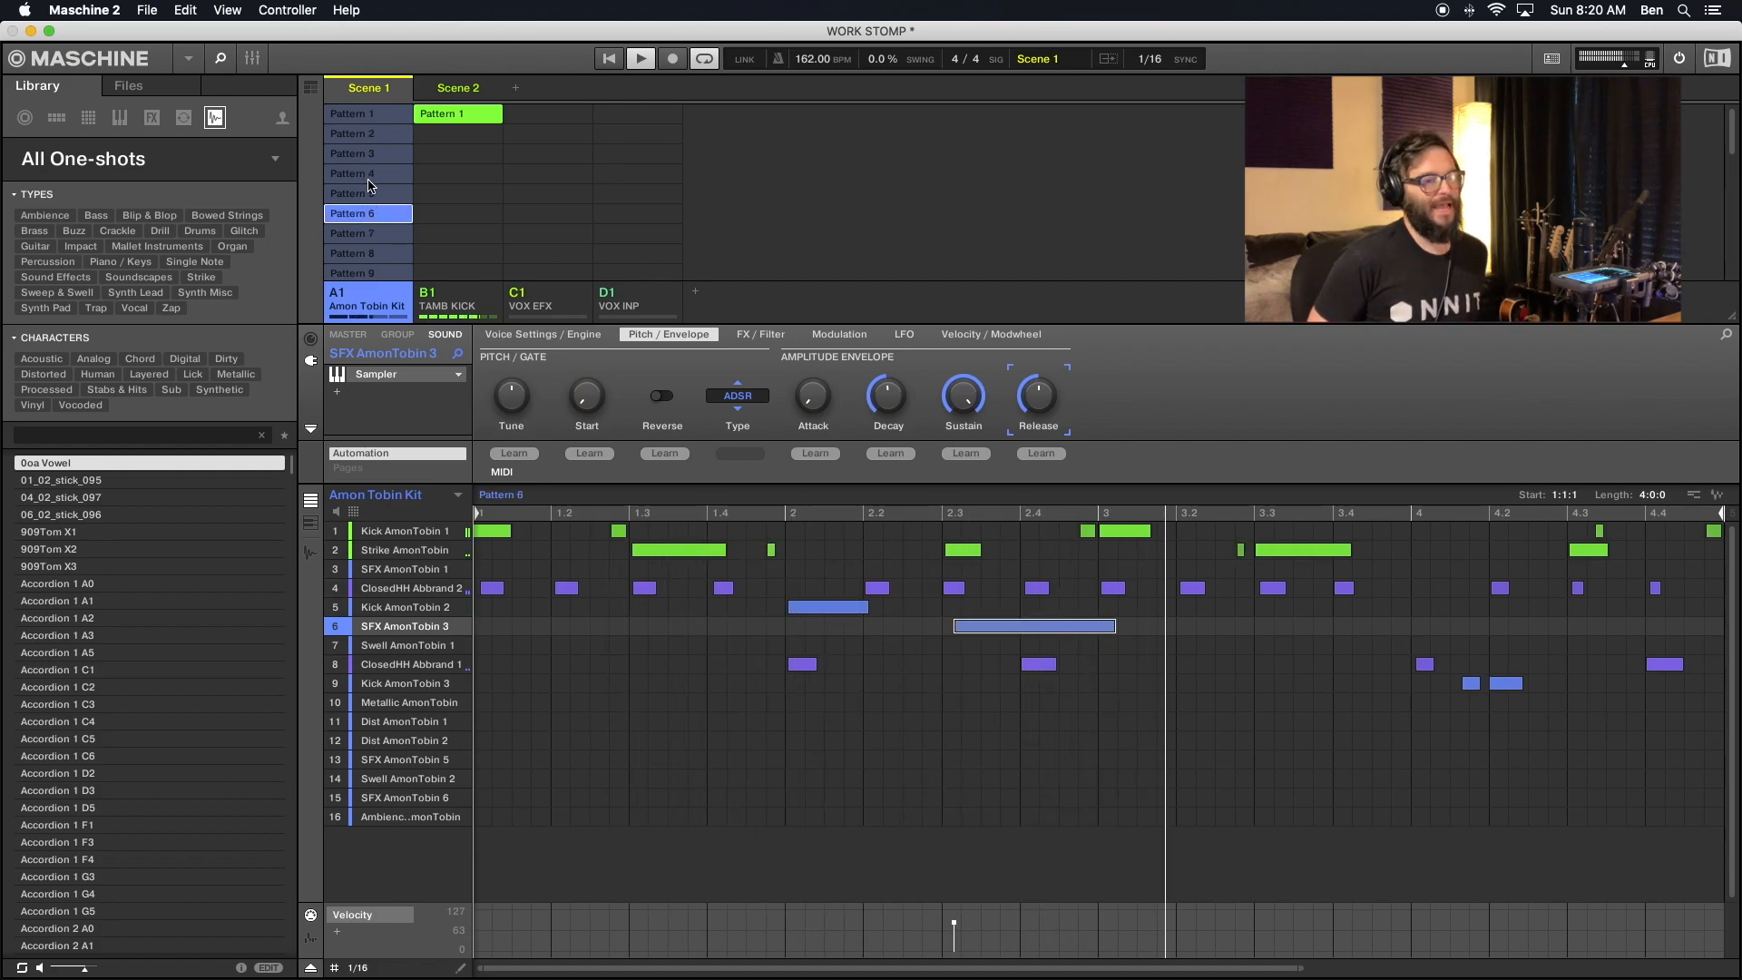
left_click(369, 174)
left_click(363, 153)
left_click(368, 192)
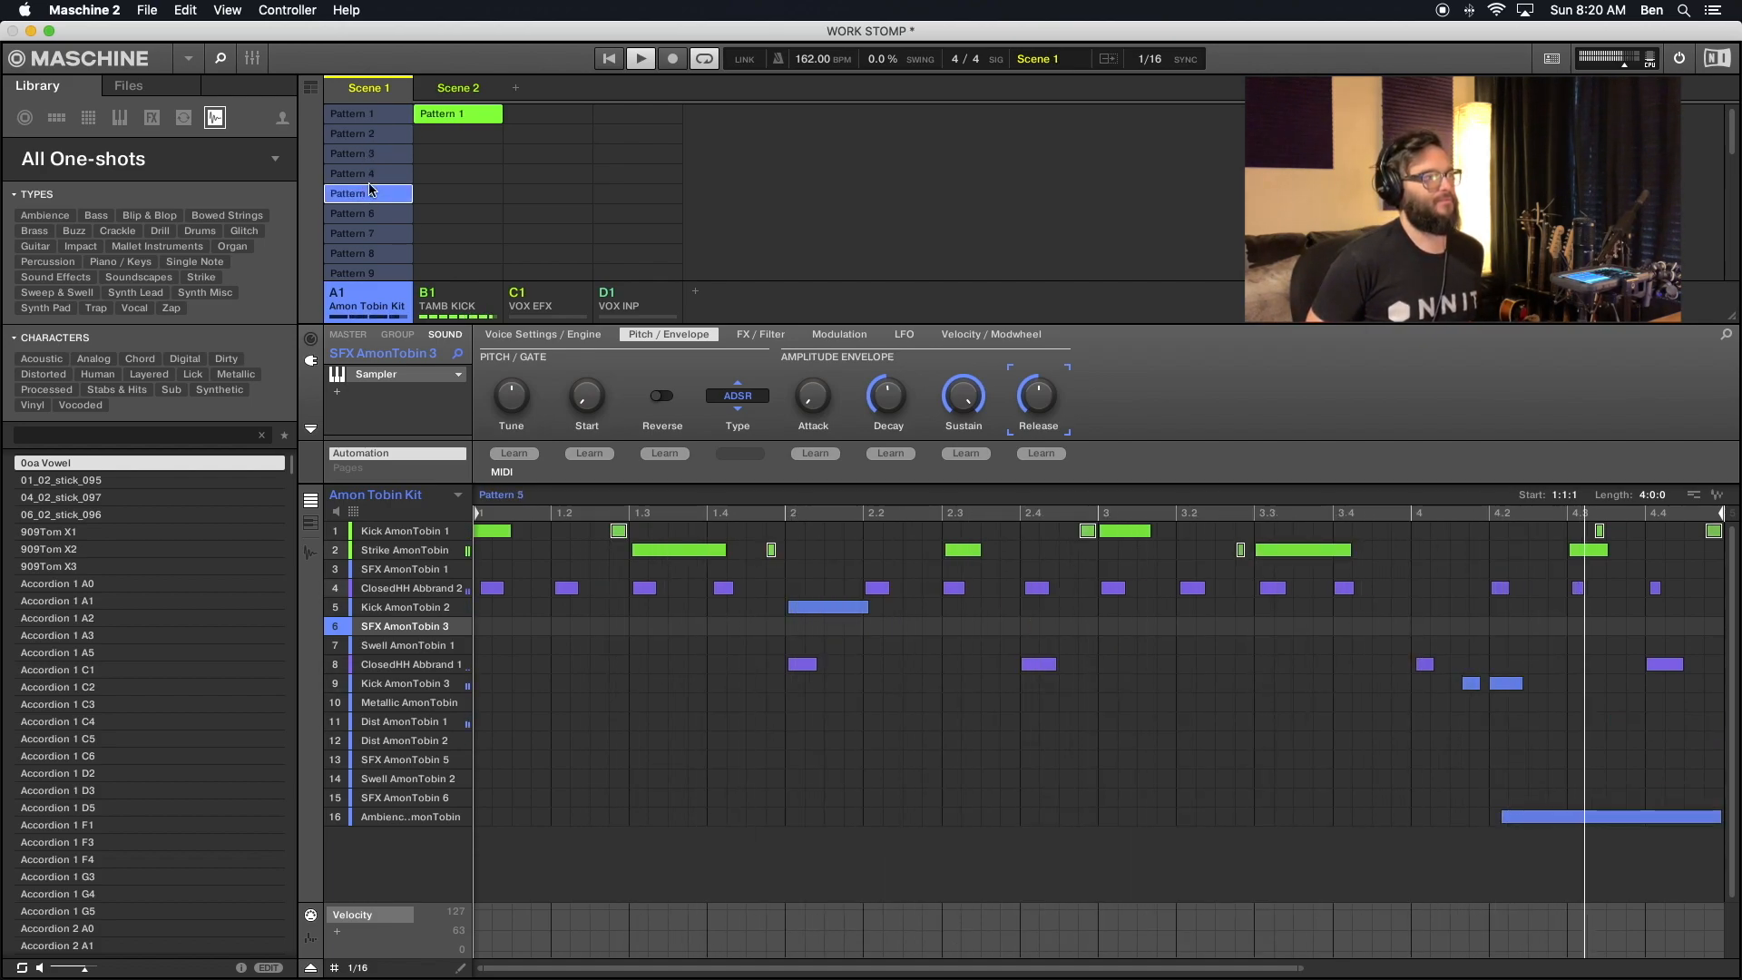
left_click(367, 157)
left_click(369, 177)
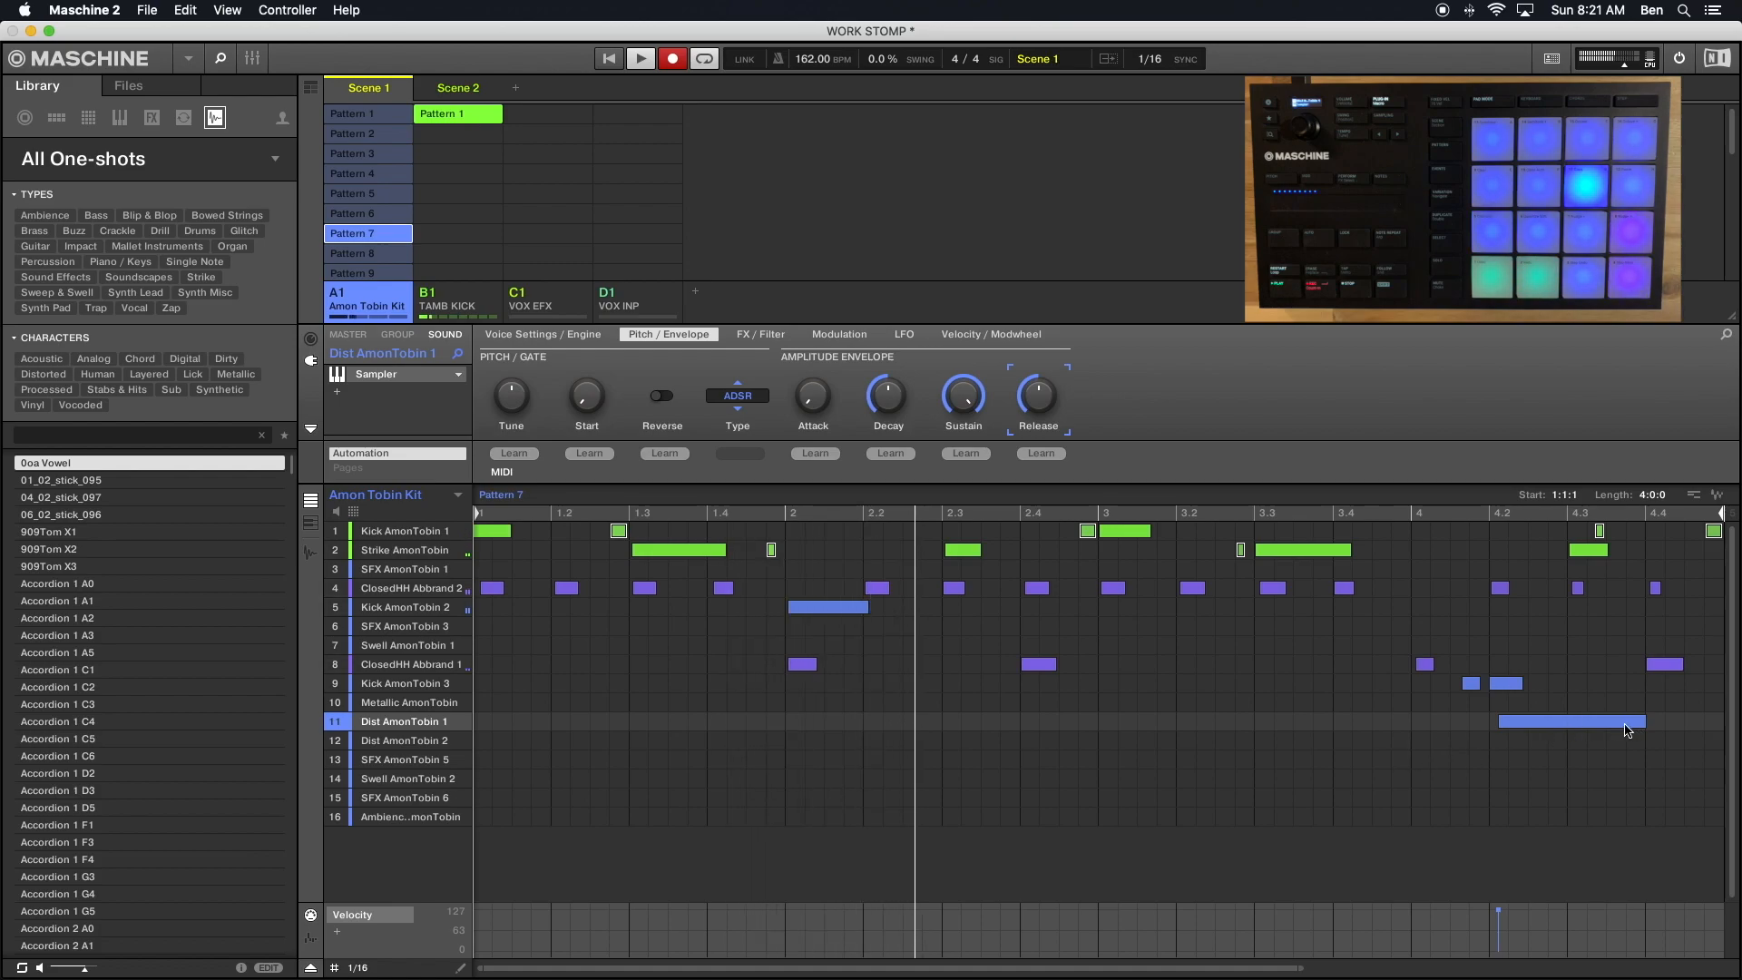
- Adjust the length of the Dist AmonTobin 1 note in Pattern 7 so it ends at about 4.4
left_click(1641, 719)
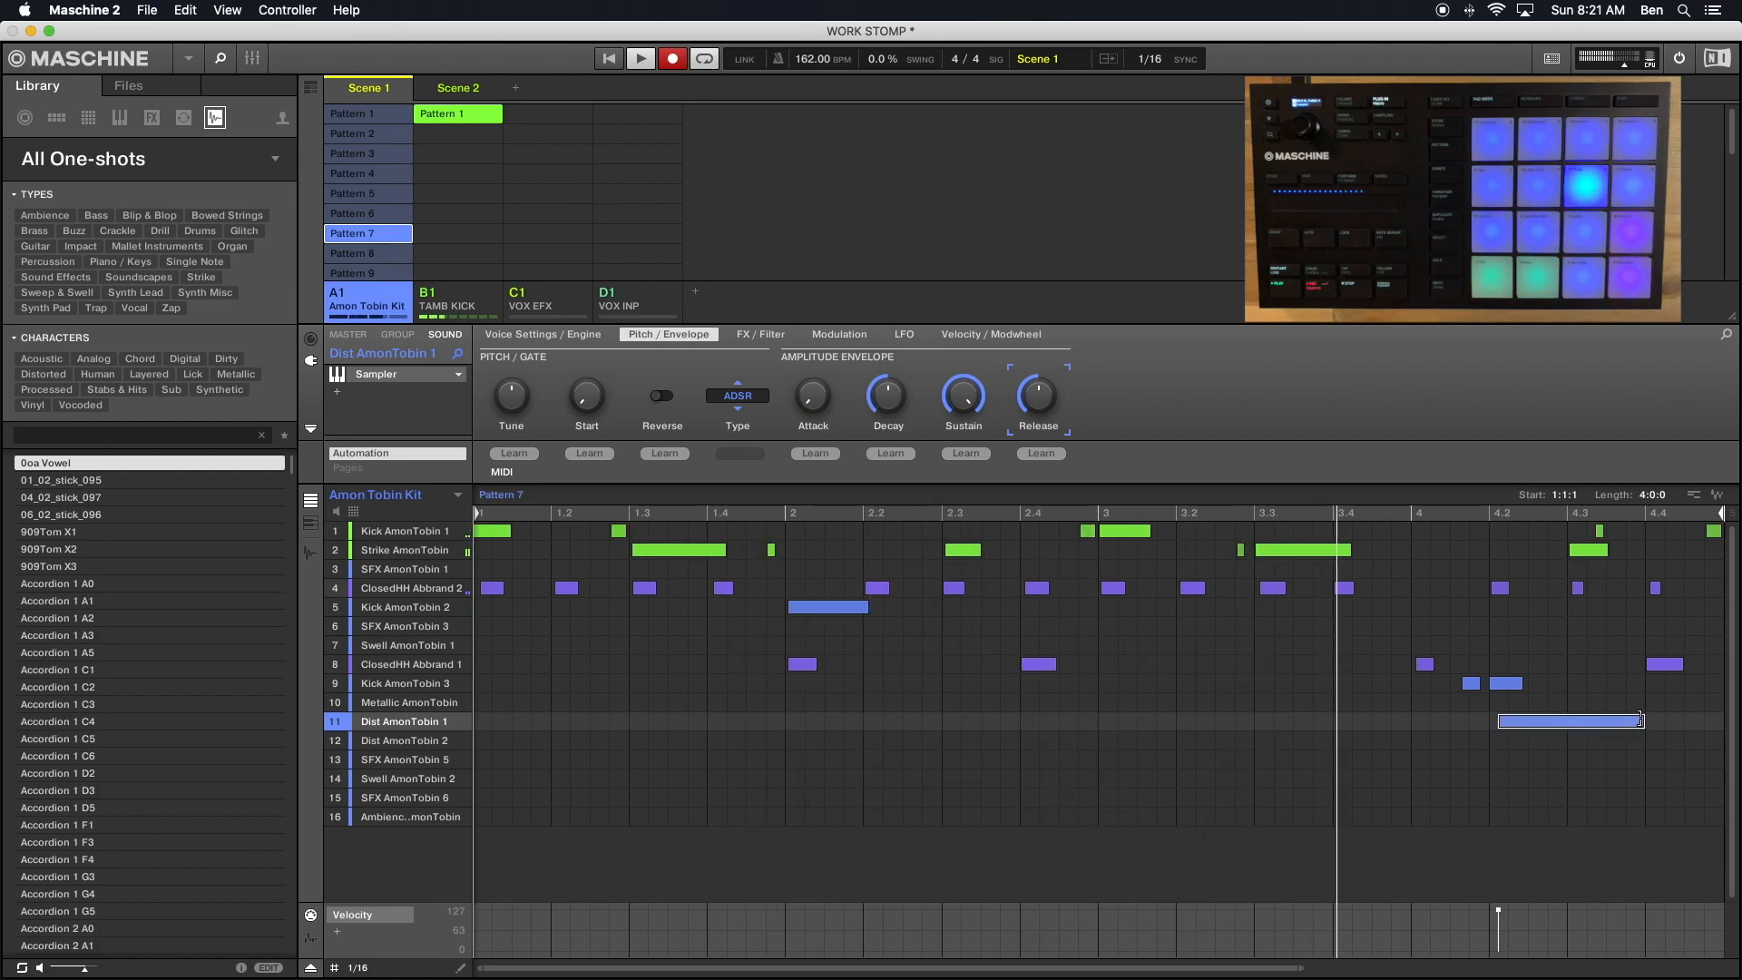
left_click_drag(1637, 720, 1622, 721)
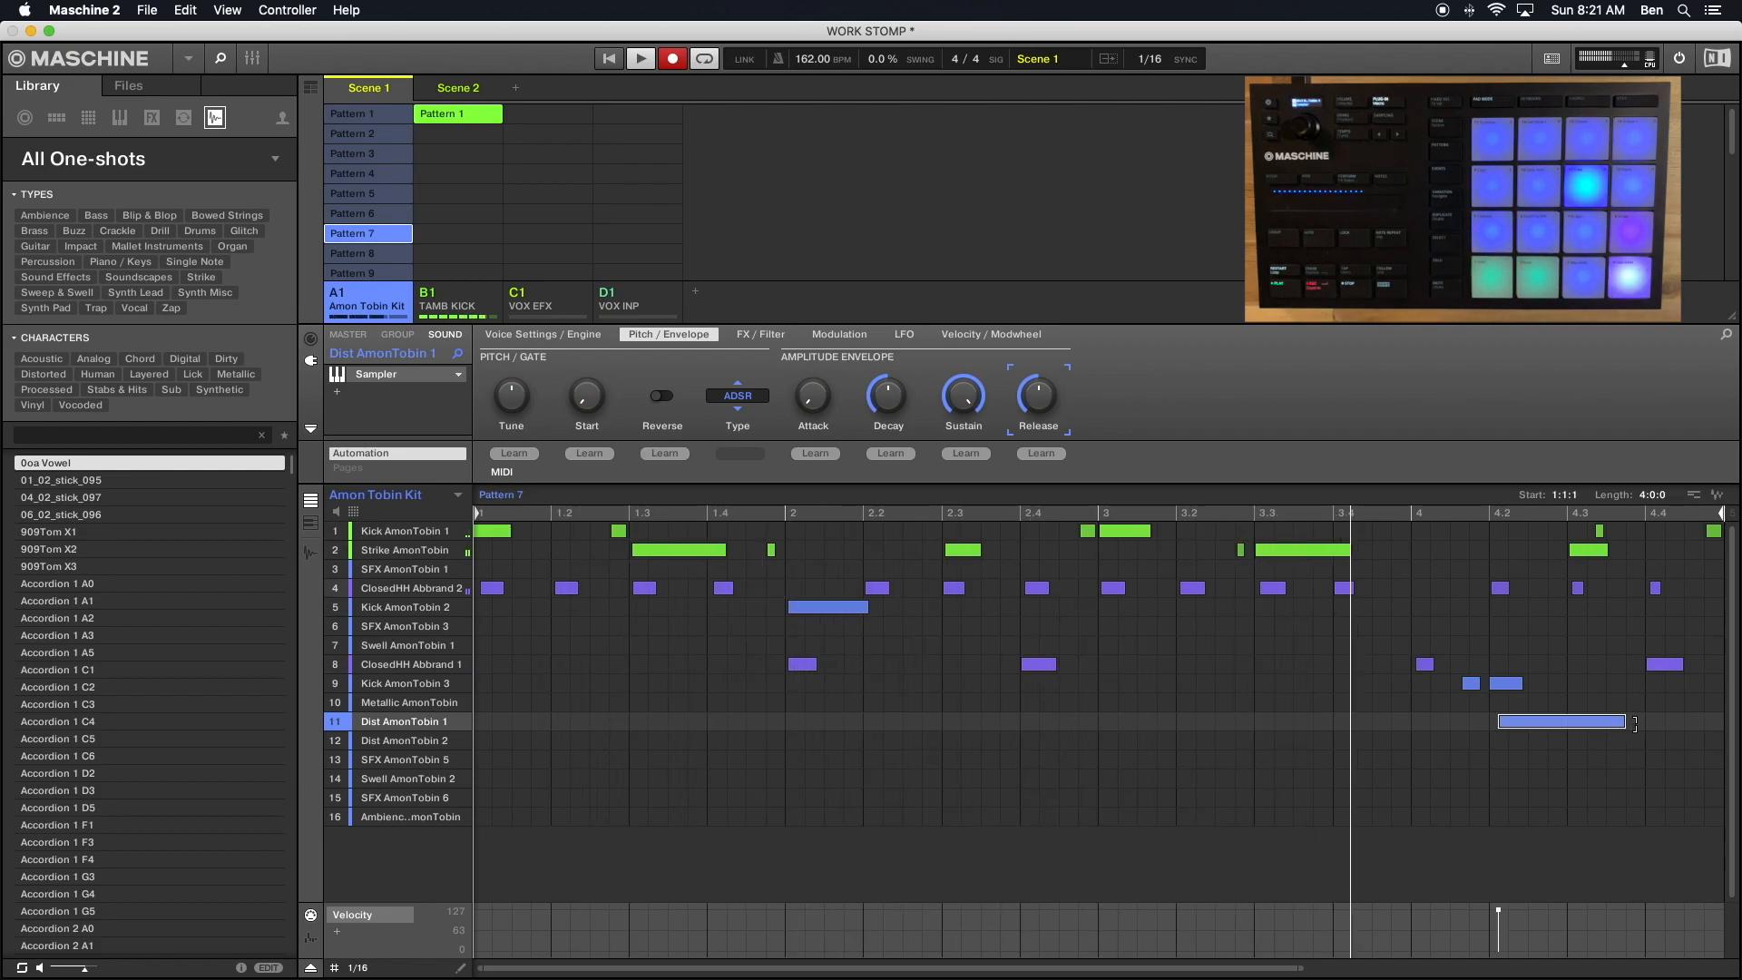
left_click_drag(1630, 723, 1644, 723)
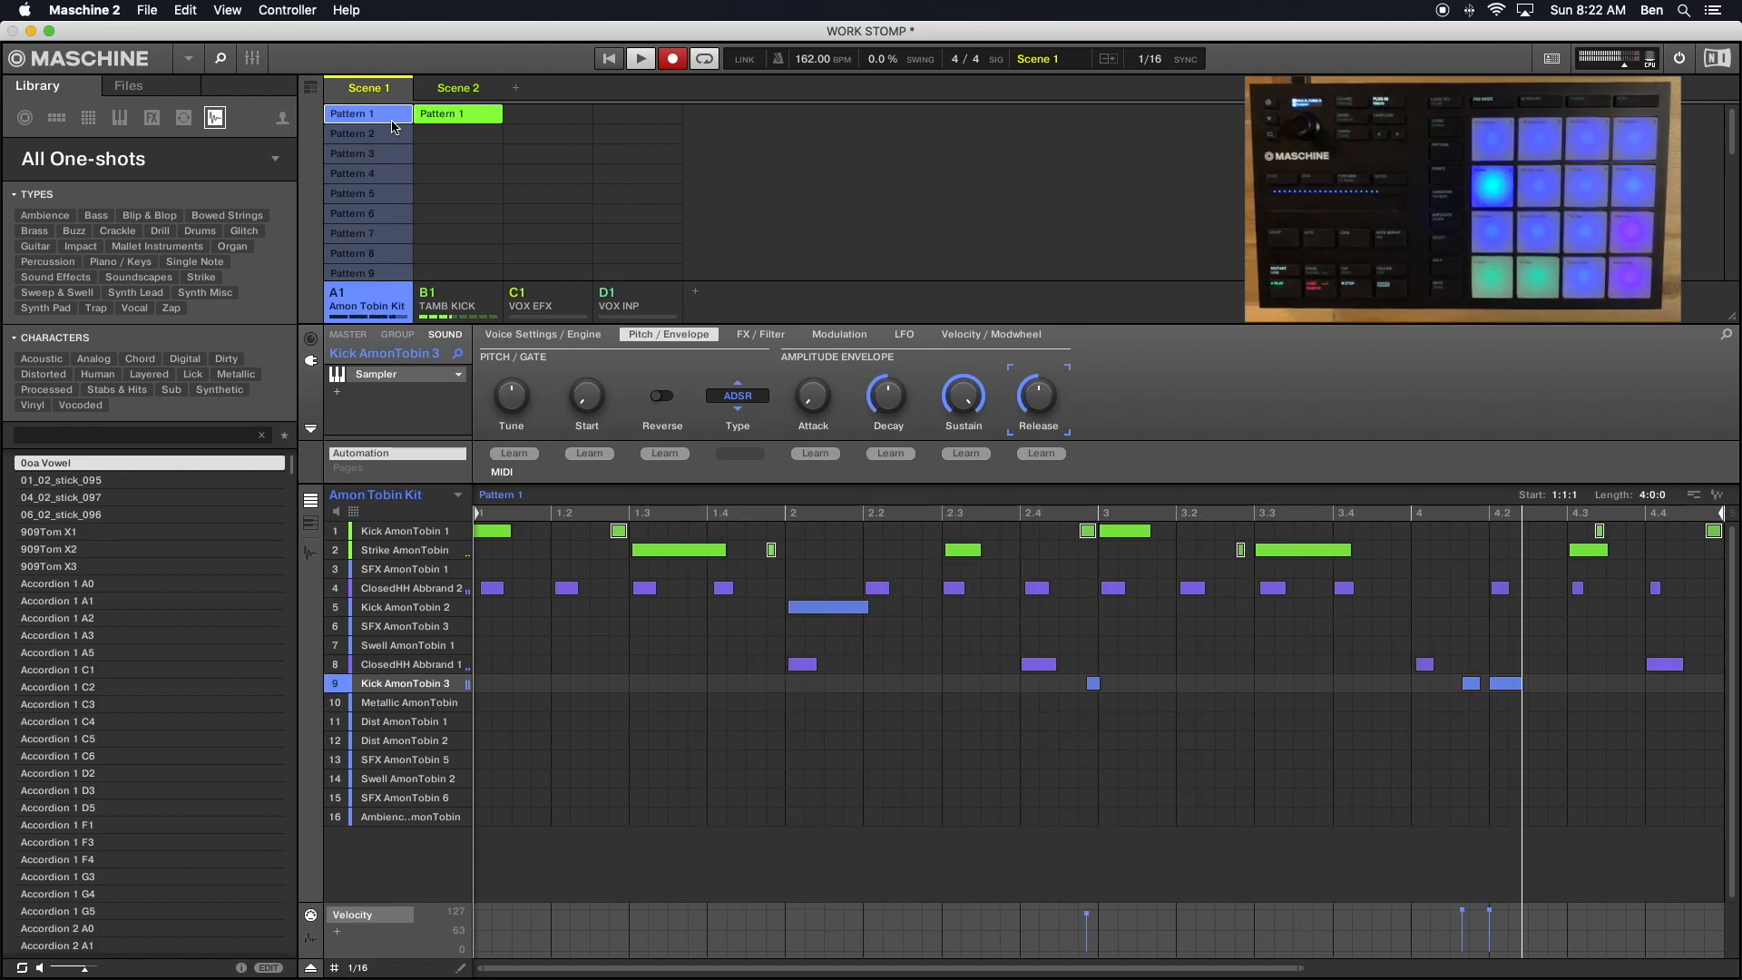
- Delete the Kick AmonTobin 3 note before bar 3 in Pattern 1 and lower the velocity of the one at 4.2 in Pattern 5
double_click(1093, 683)
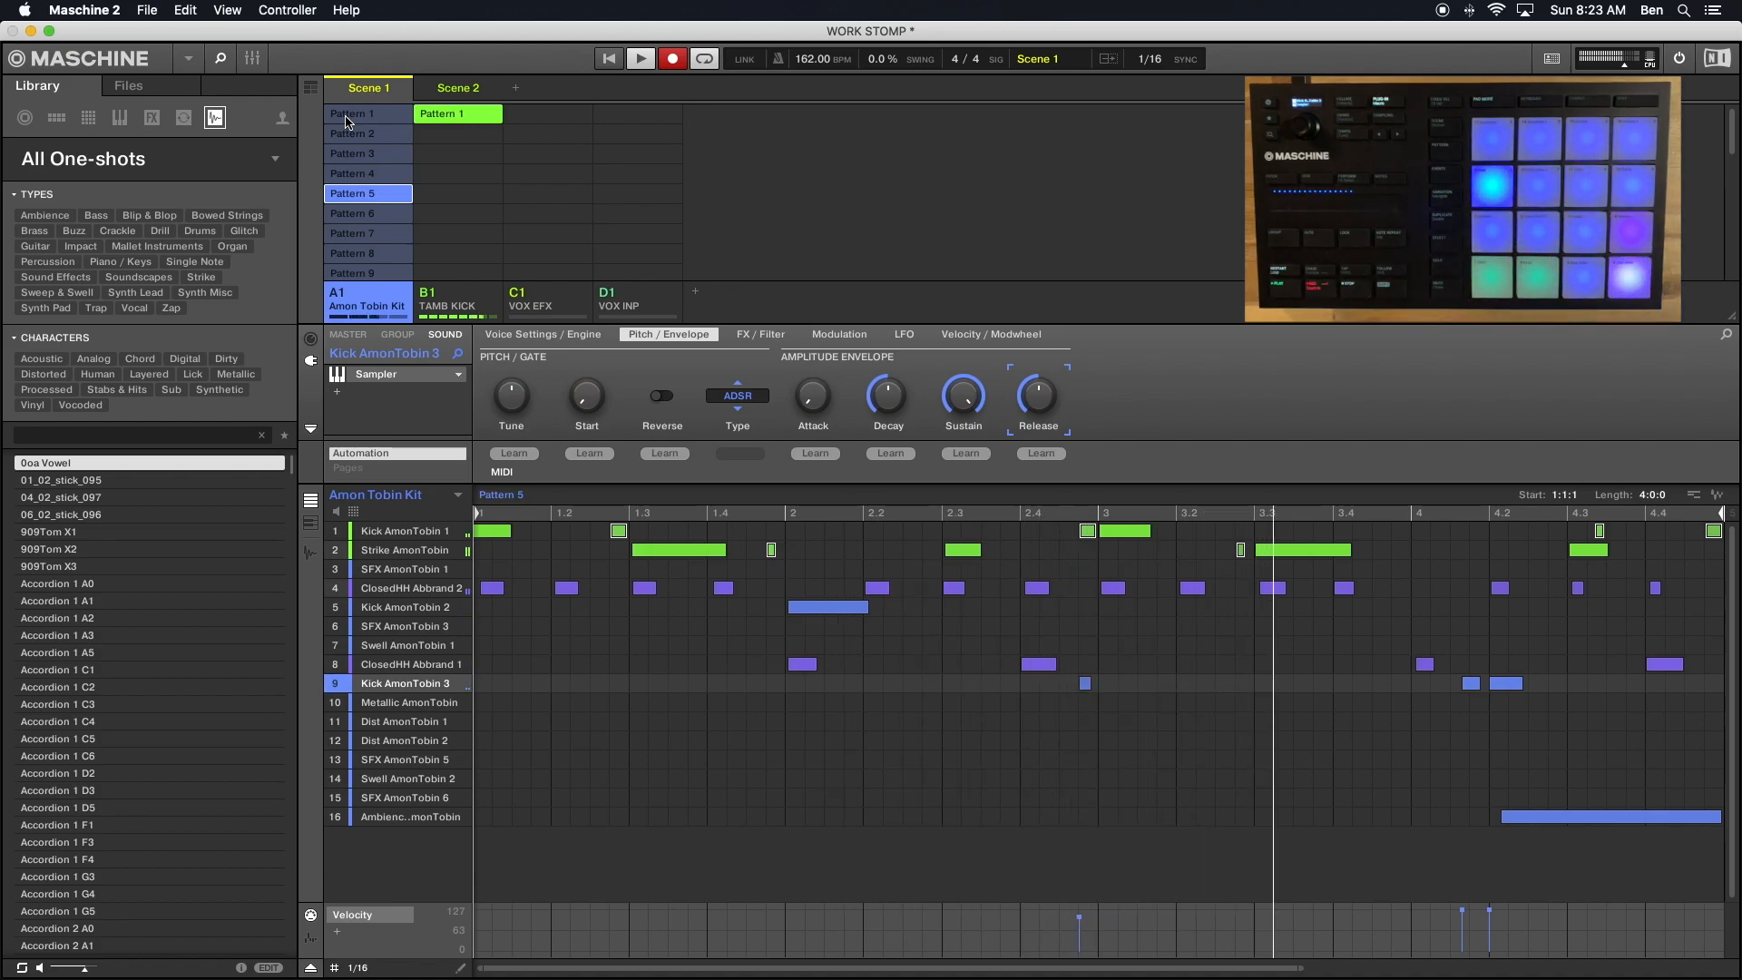
left_click(1487, 916)
left_click_drag(1489, 919, 1487, 925)
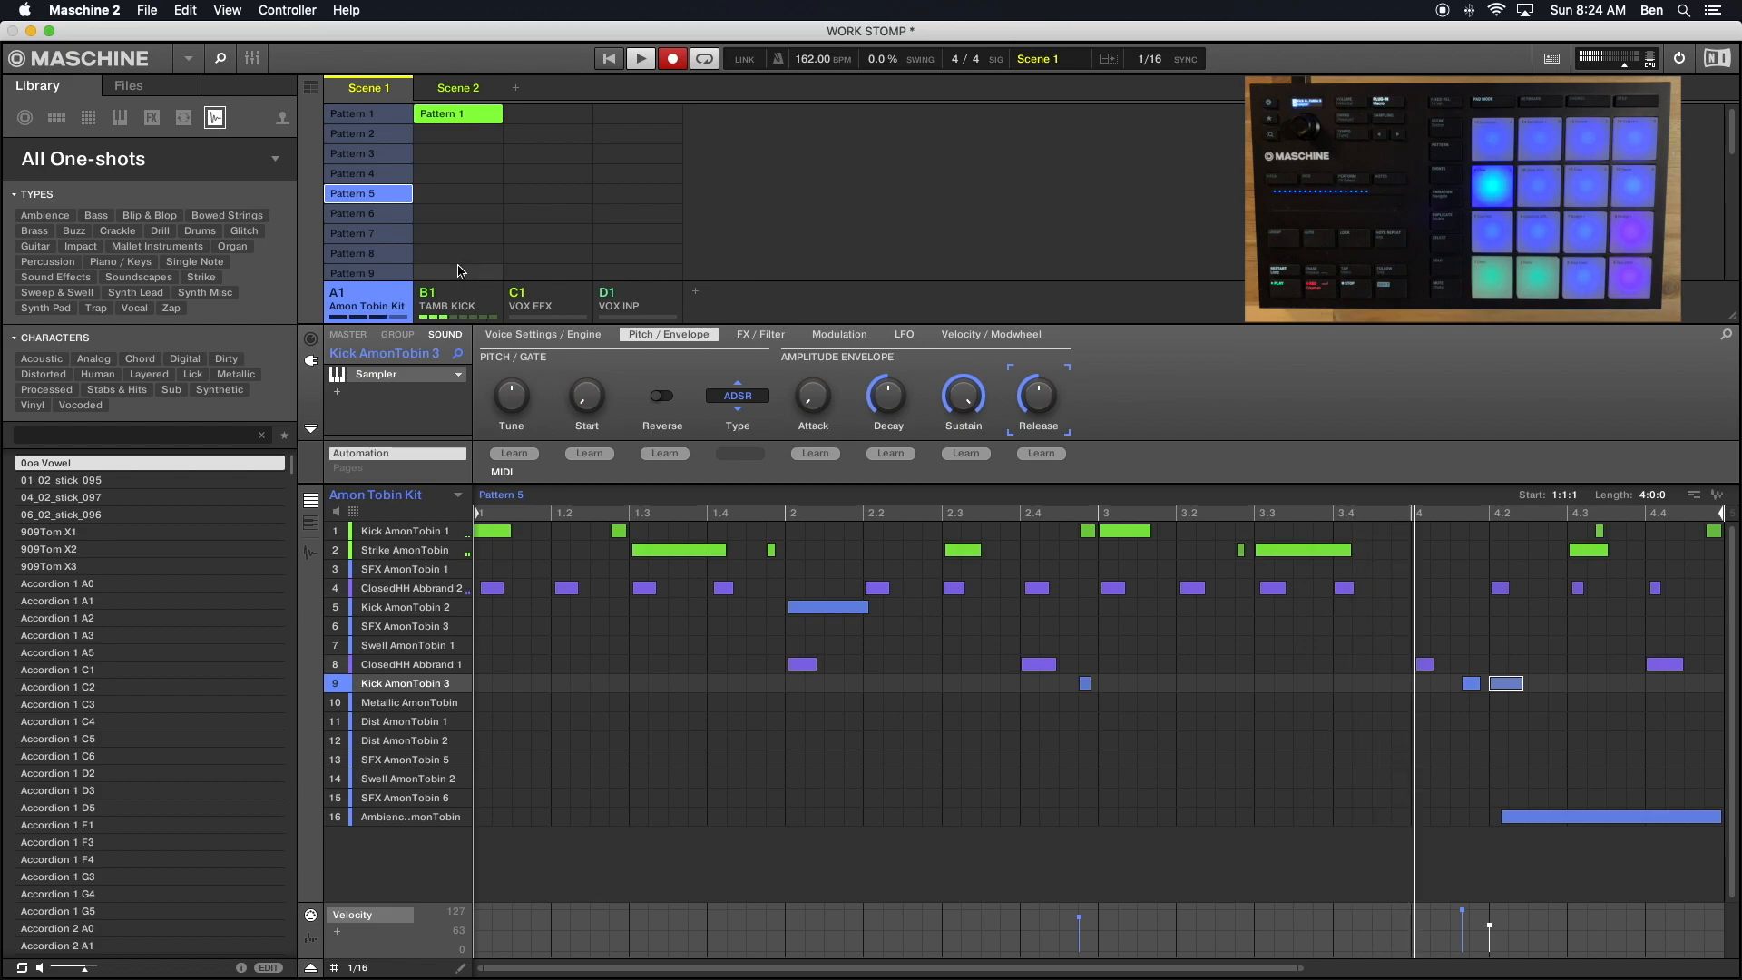
- Raise the velocity of the Kick AmonTobin 3 note just before bar 3 in Pattern 9 to 110
left_click(382, 235)
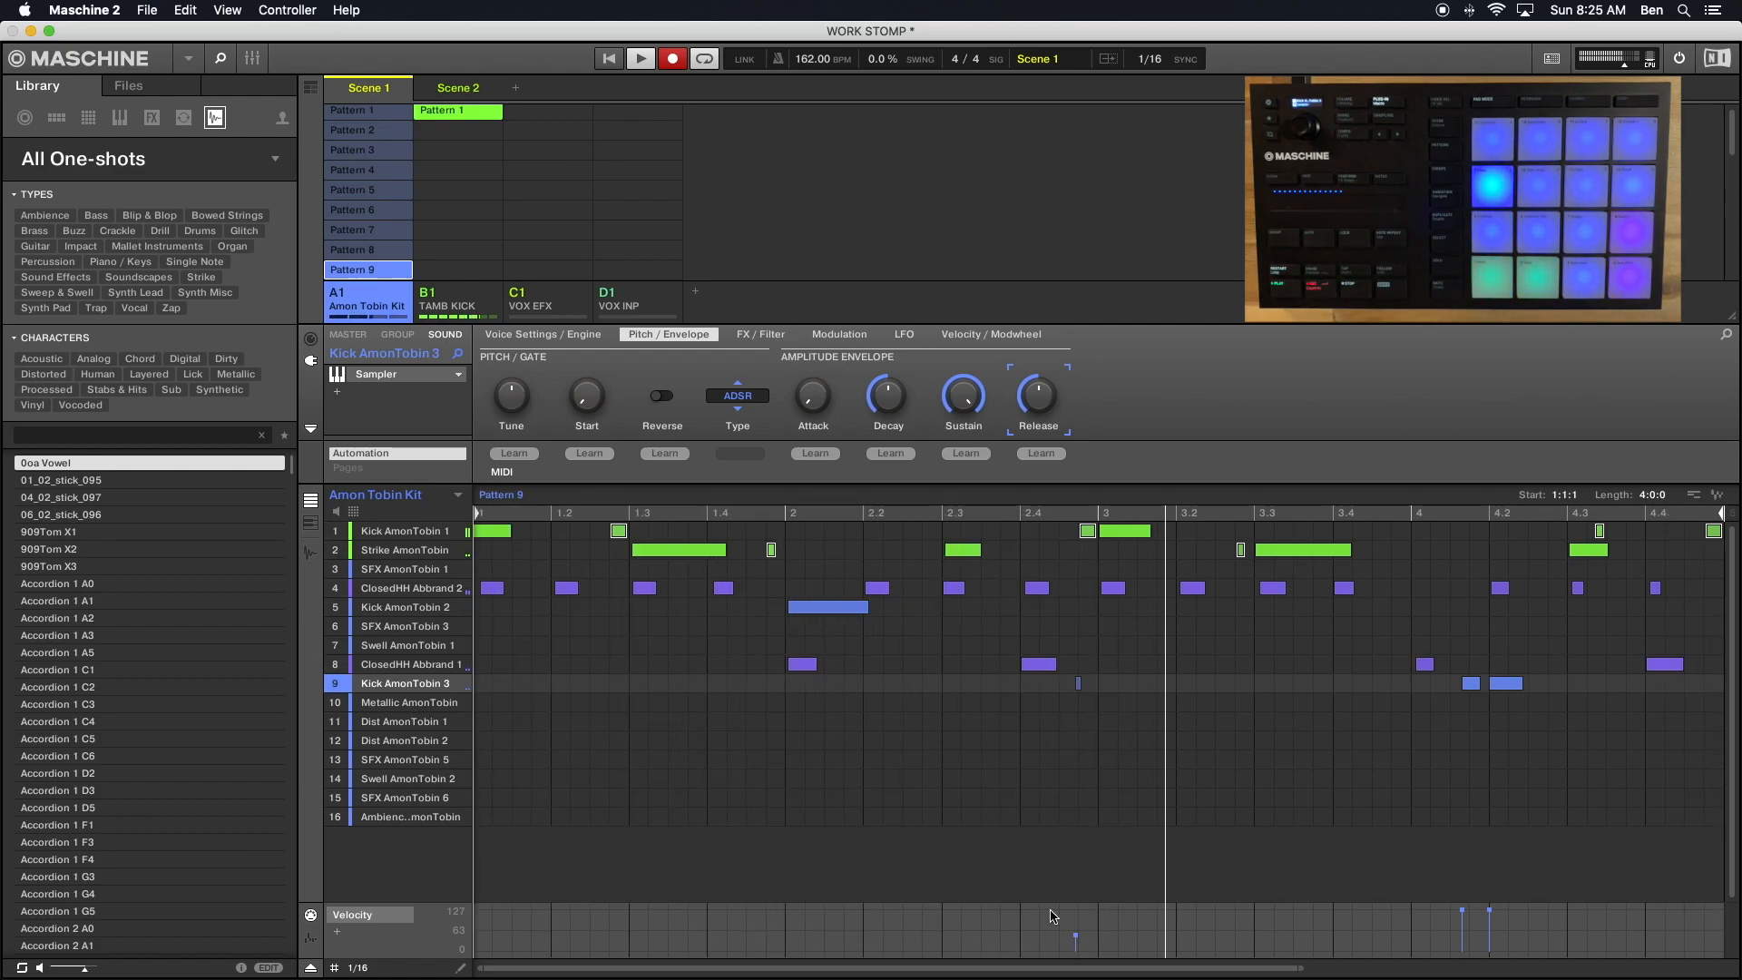
left_click_drag(1076, 935, 1076, 924)
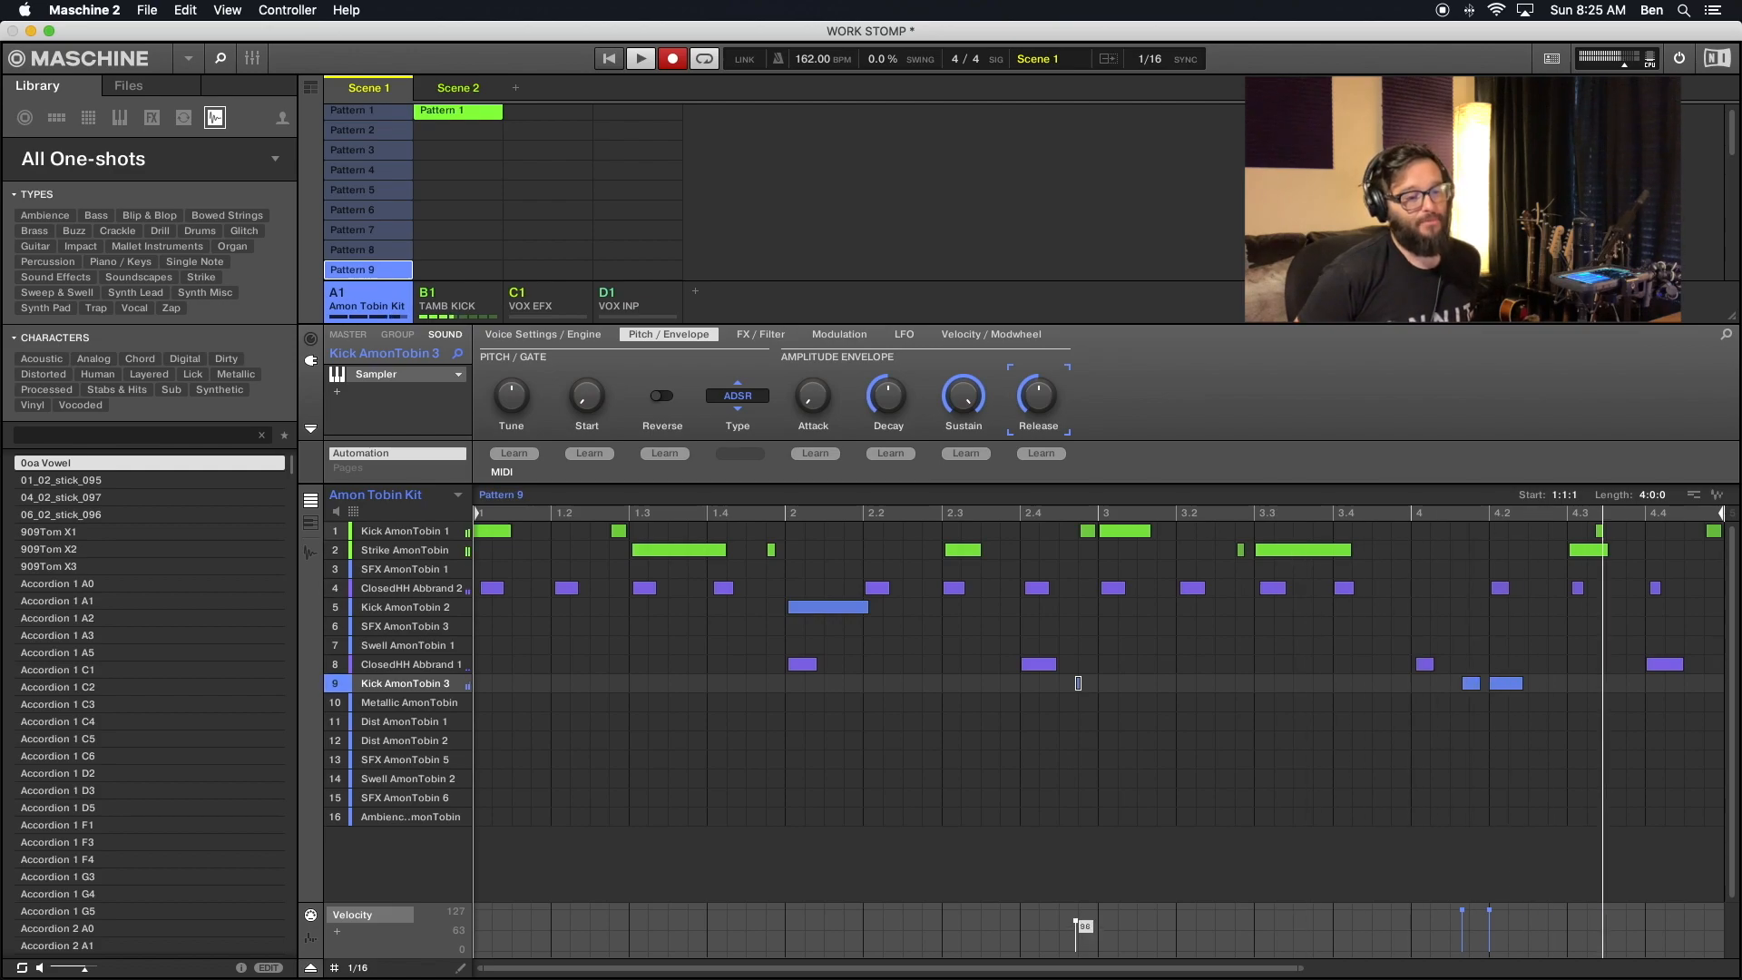
left_click_drag(1076, 922, 1075, 917)
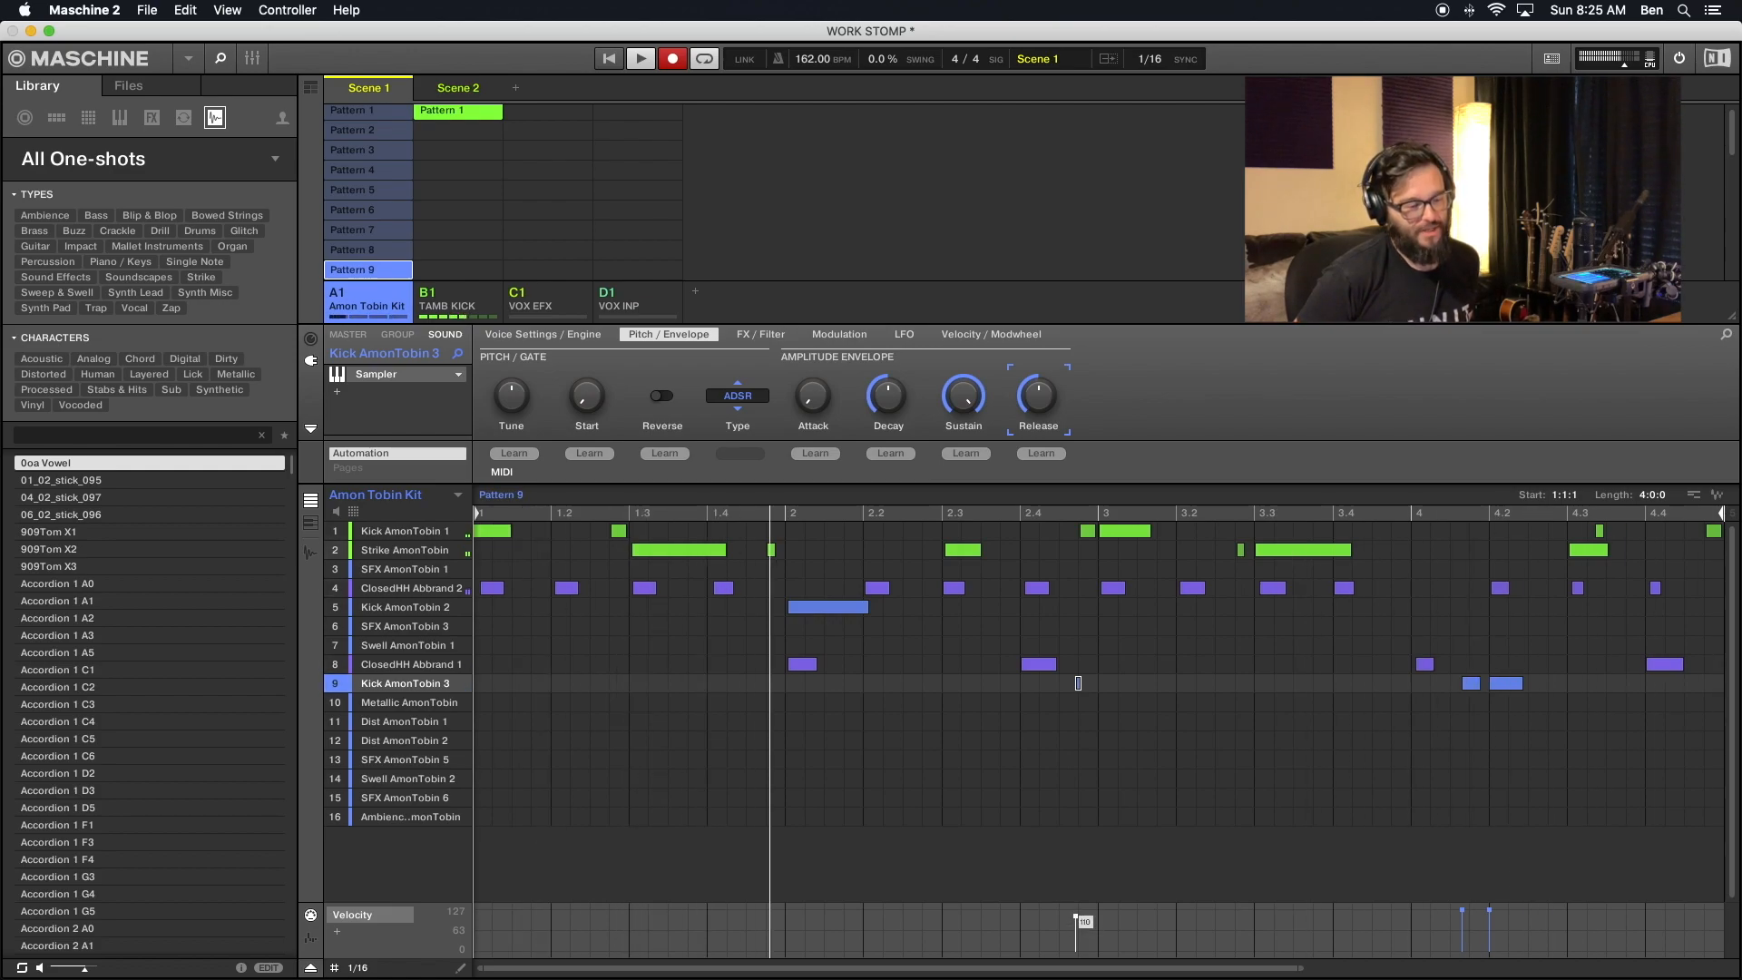
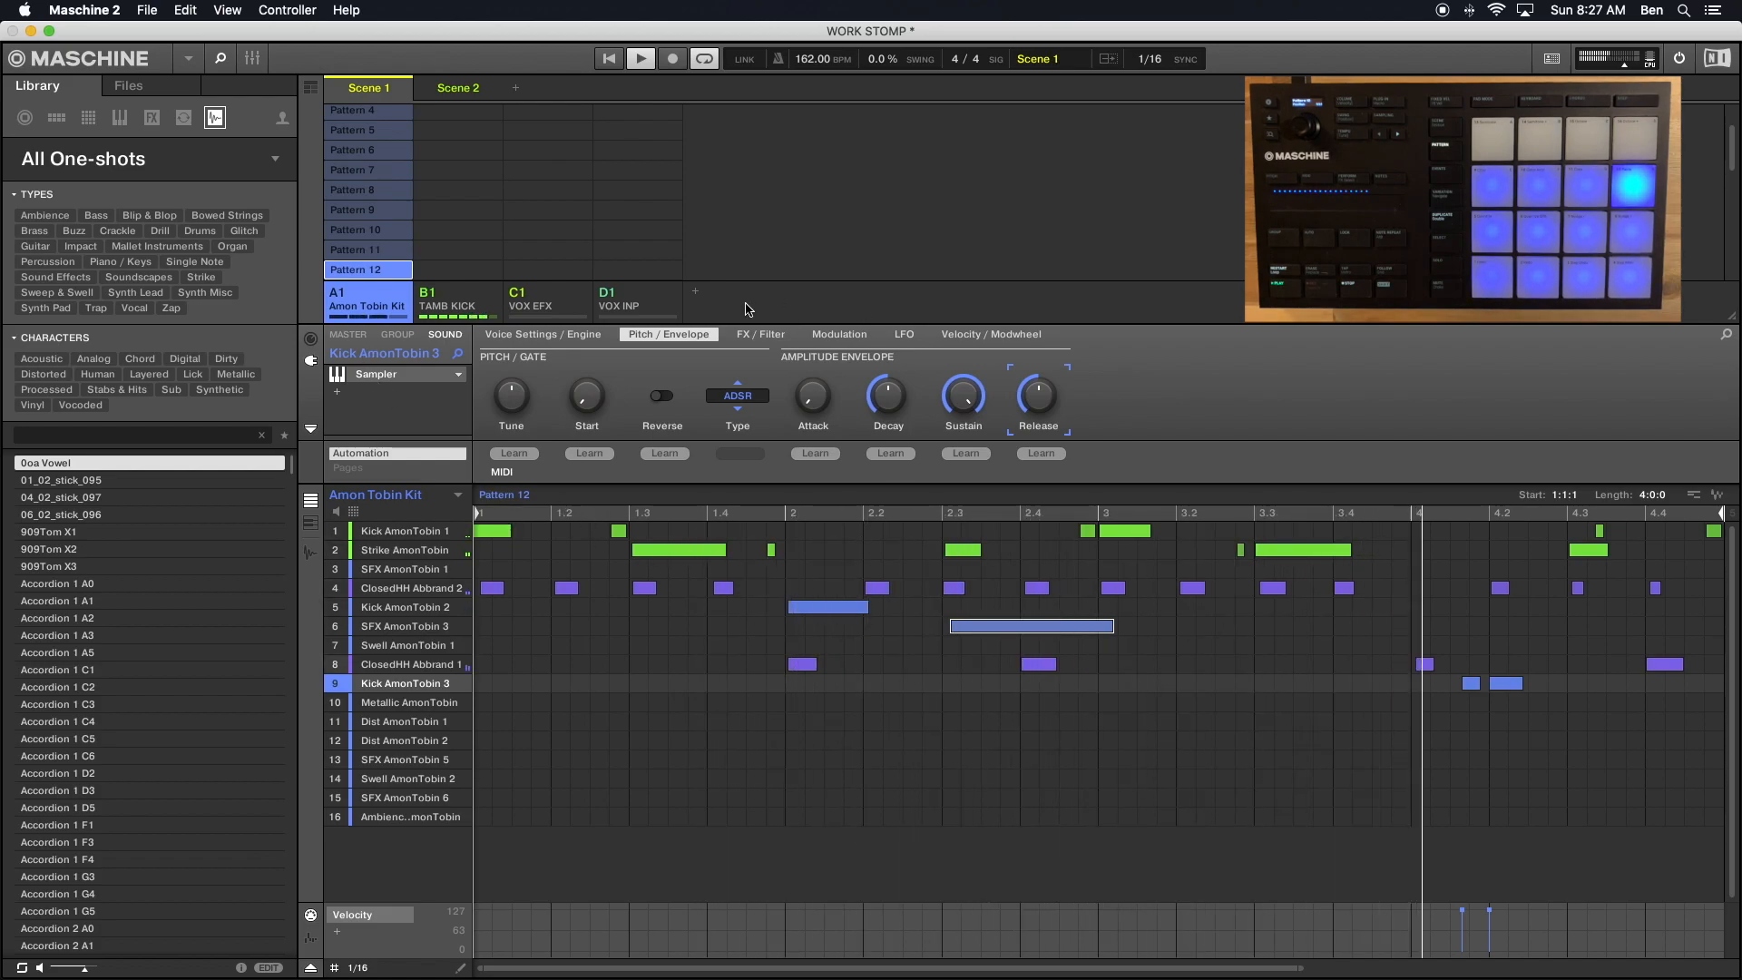
- Select the short ghost notes of Kick AmonTobin 1 and Strike AmonTobin in Pattern 1
scroll(363, 181, "up", 2)
left_click(363, 114)
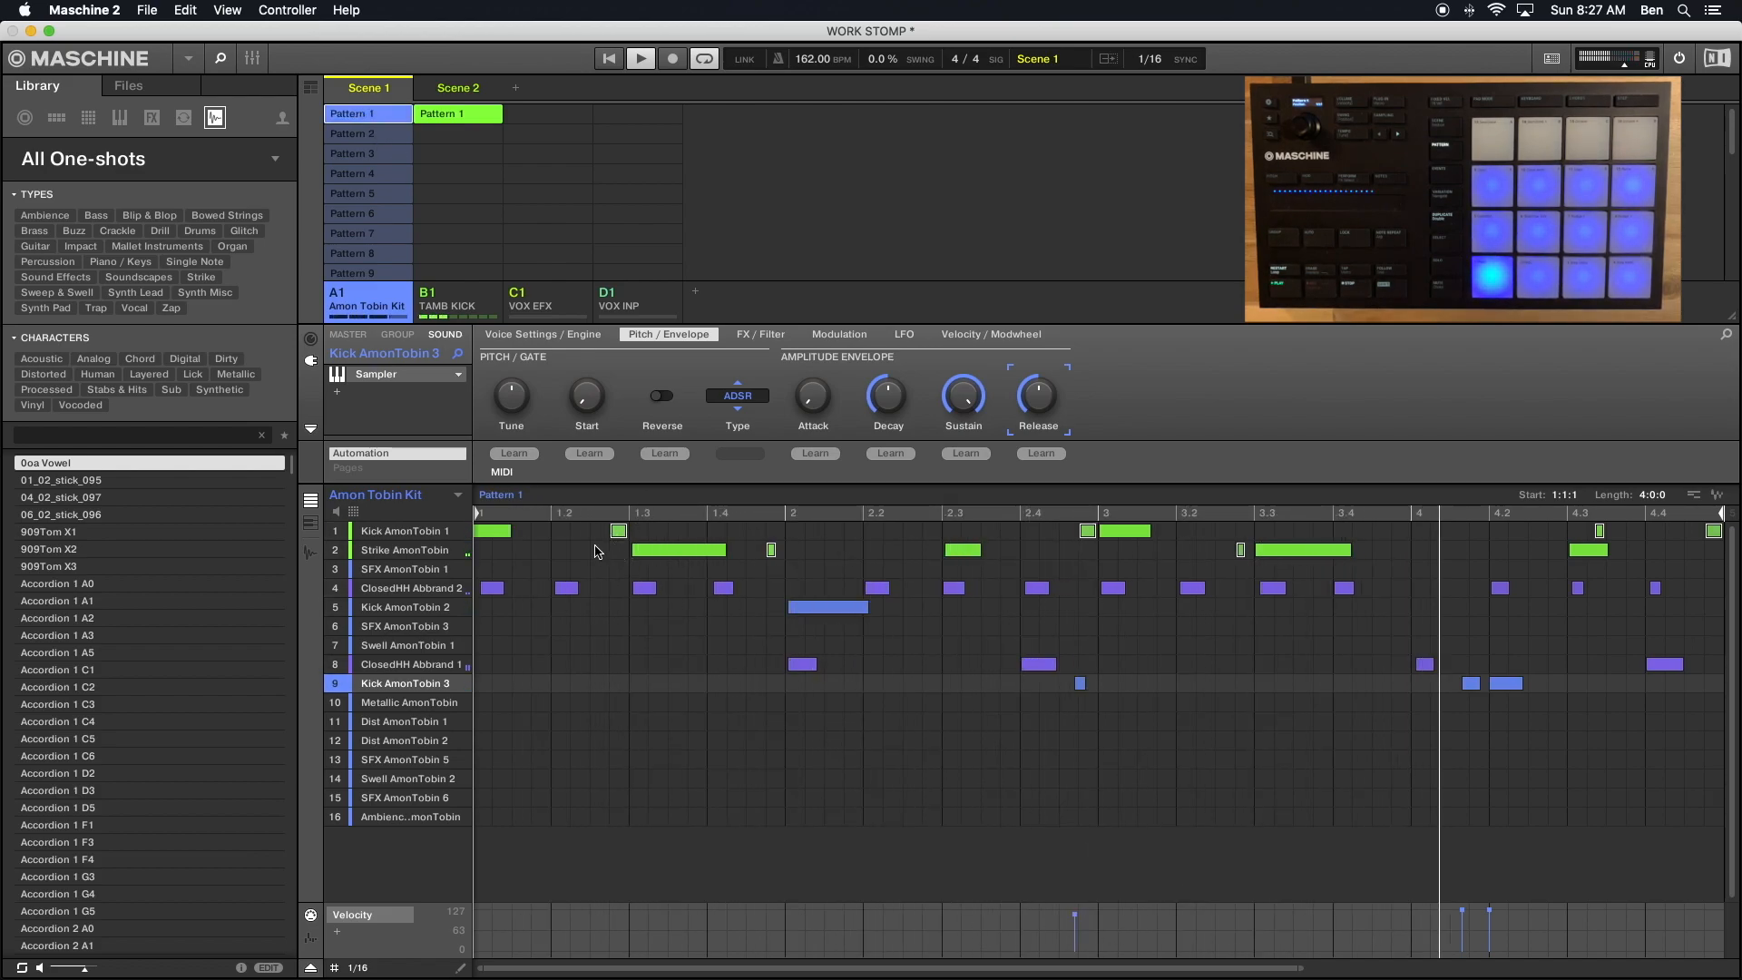
left_click(595, 551)
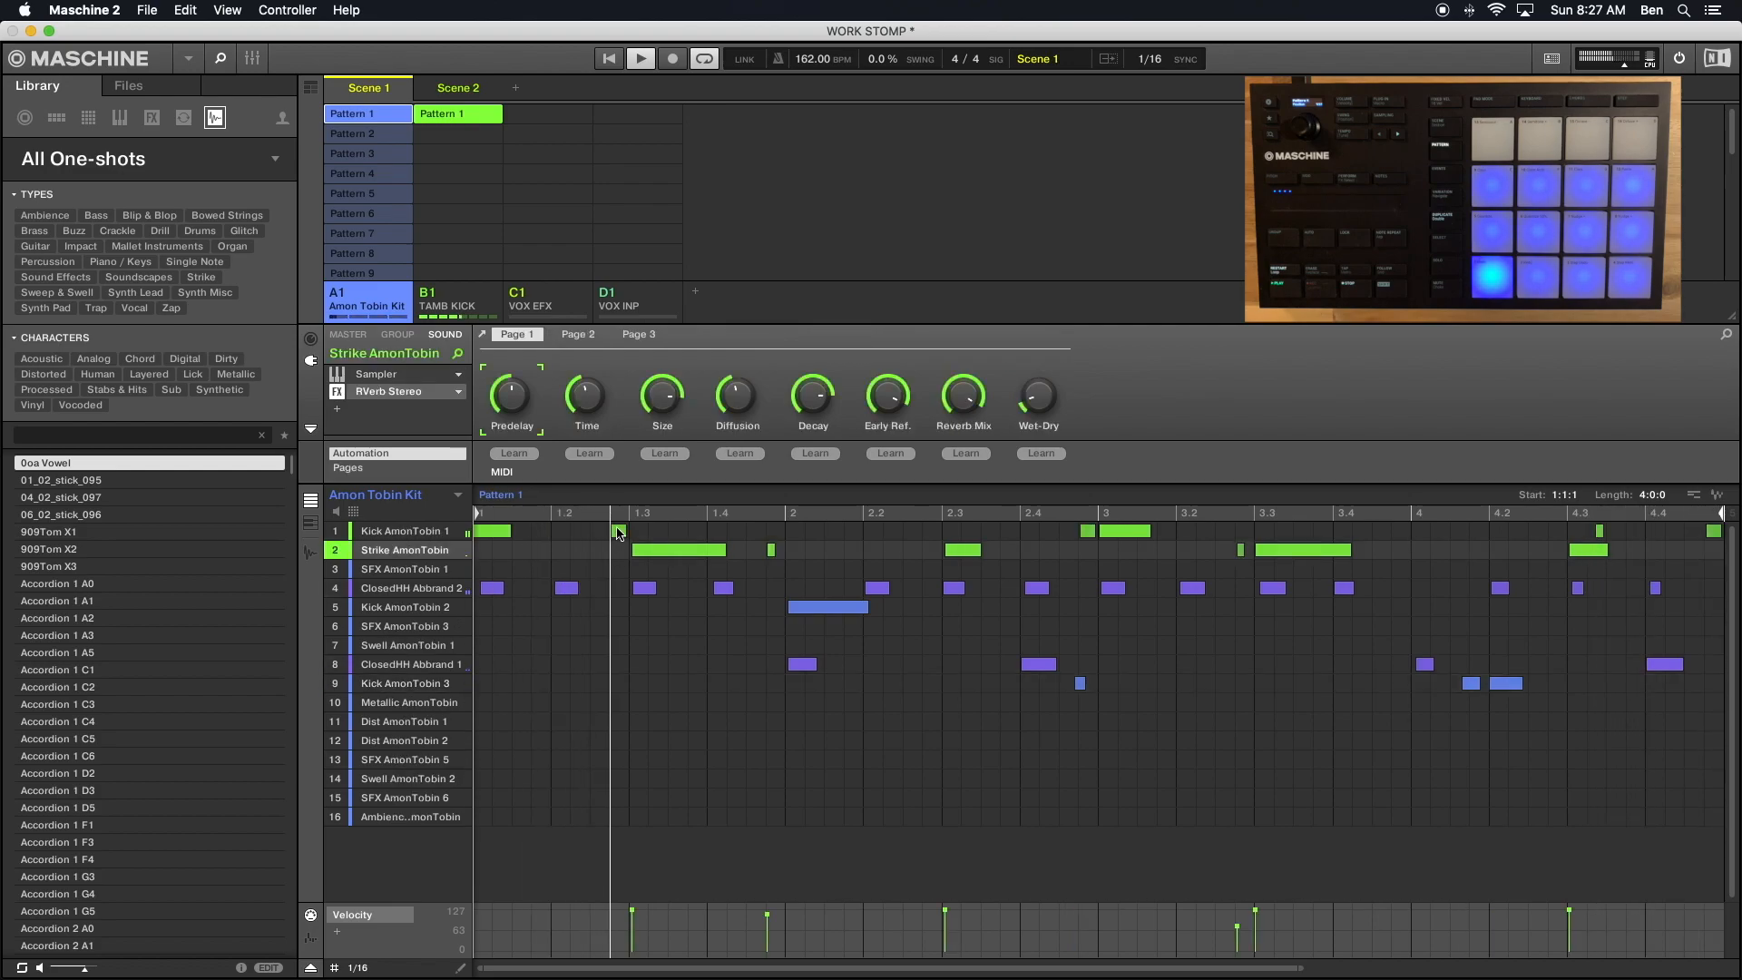
left_click(618, 532)
left_click(771, 549, "shift")
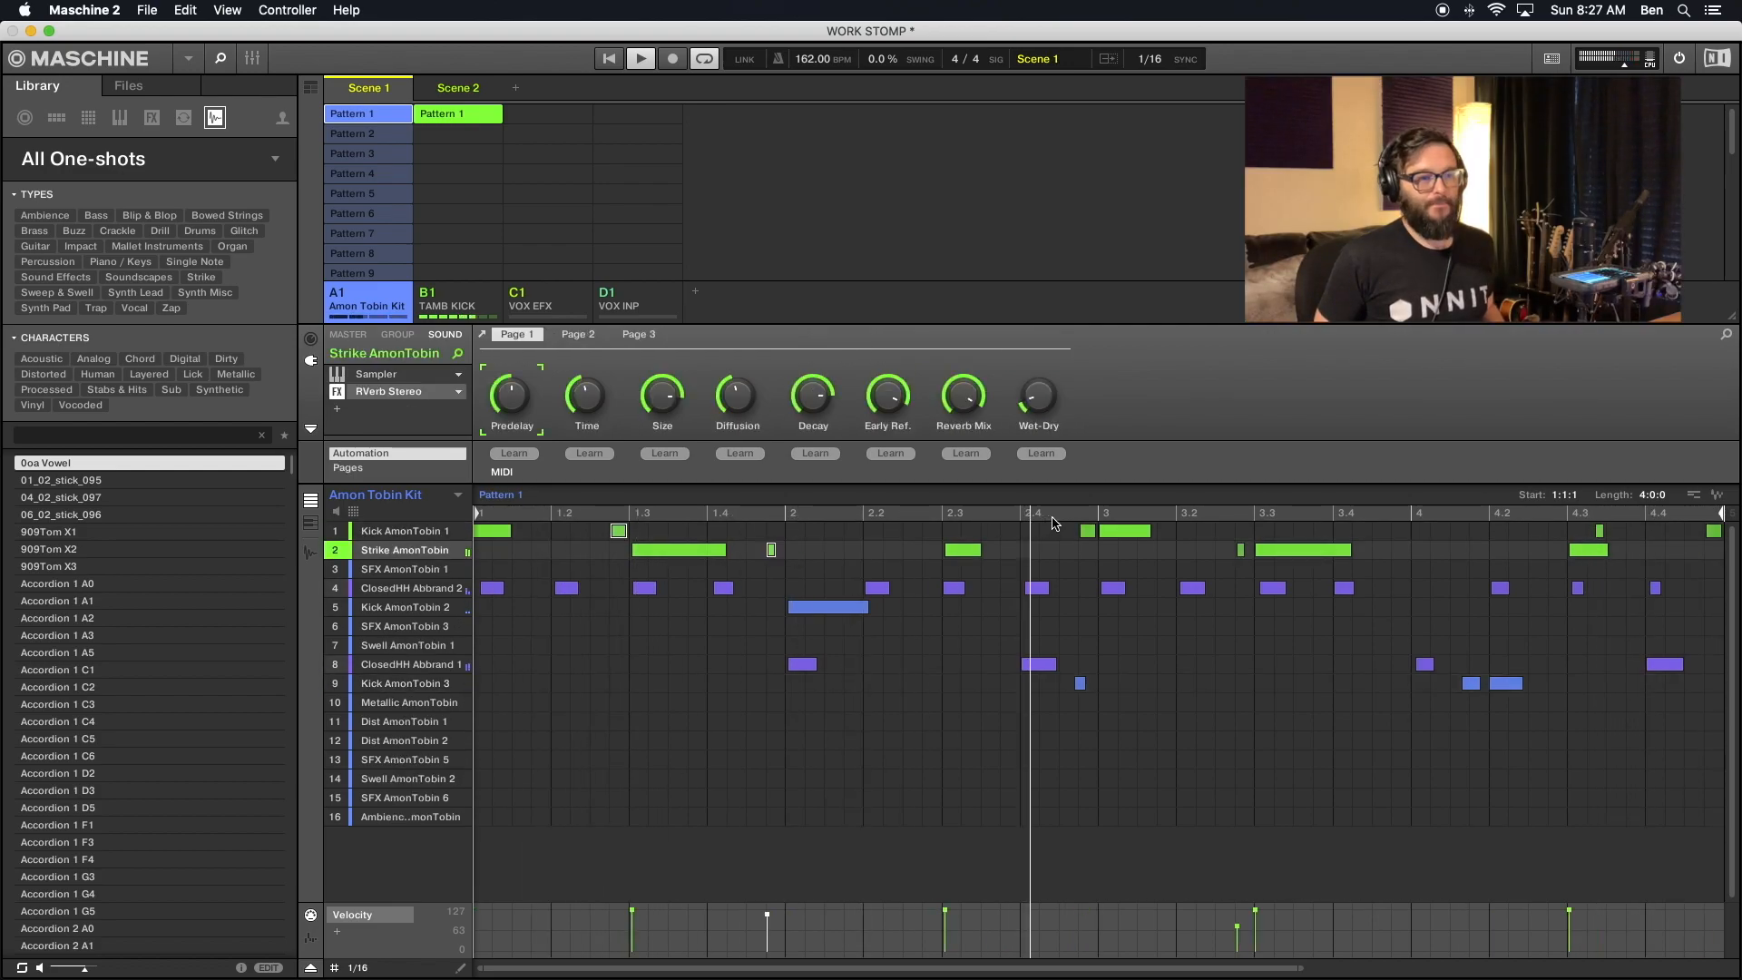
left_click(1087, 531, "shift")
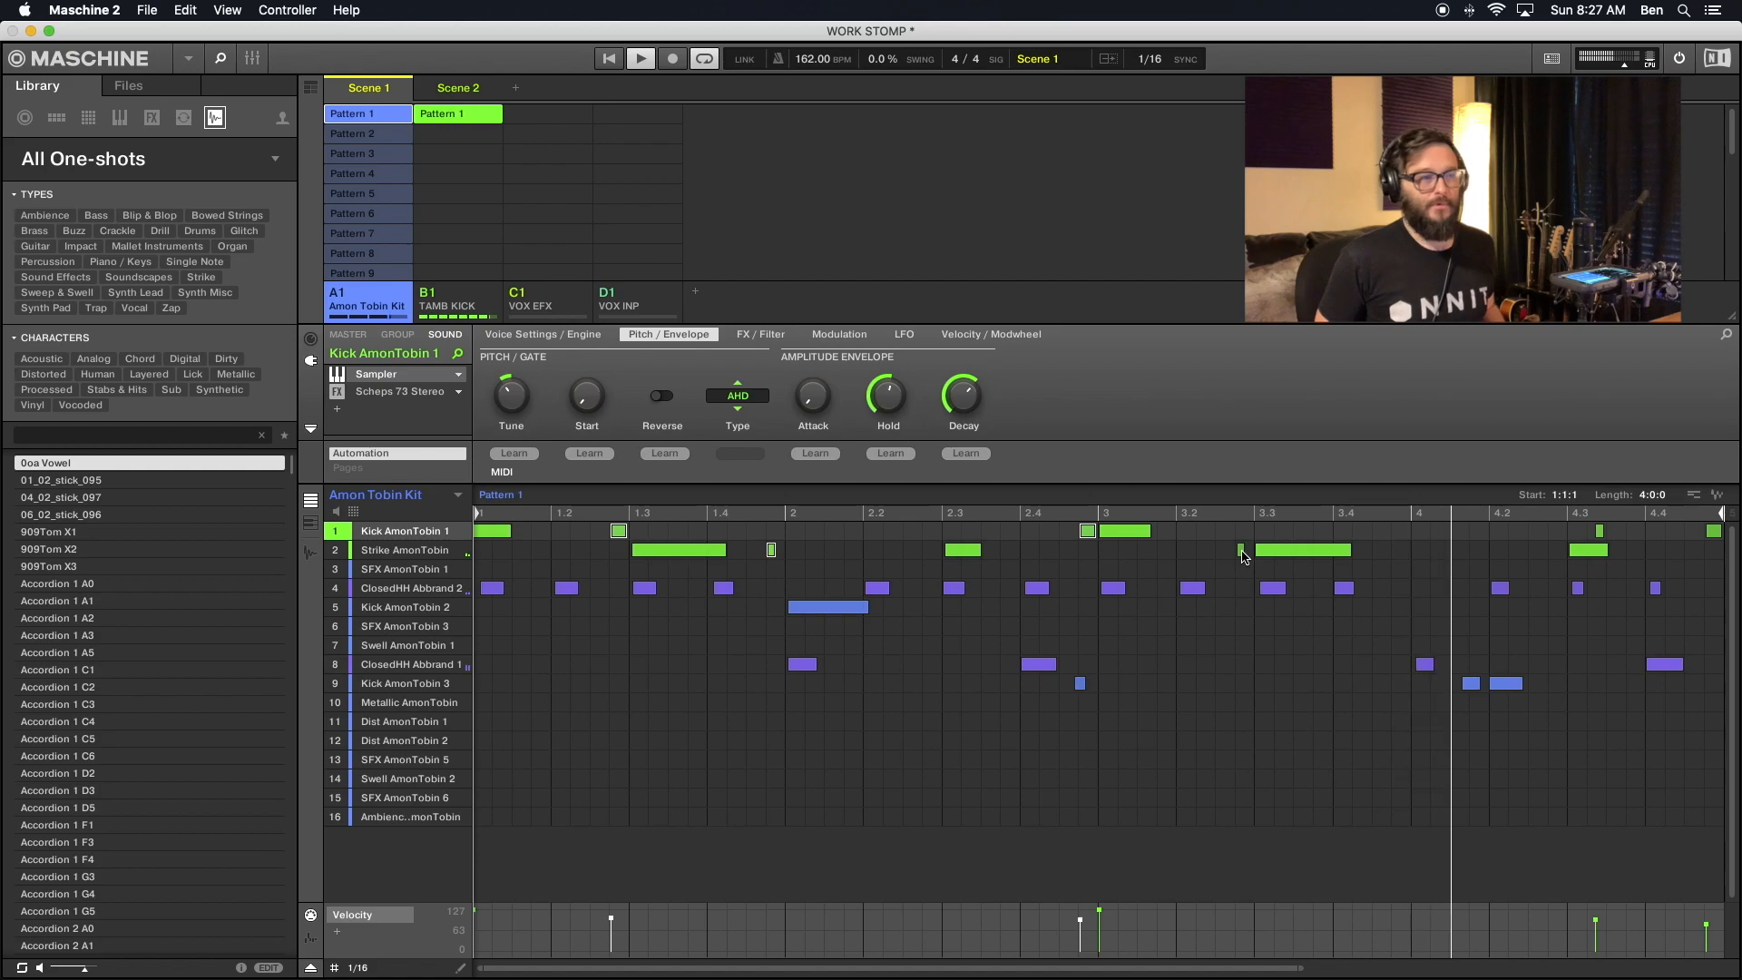
- Select all the short Kick AmonTobin 1 and Strike AmonTobin ghost notes in Pattern 2
left_click(352, 133)
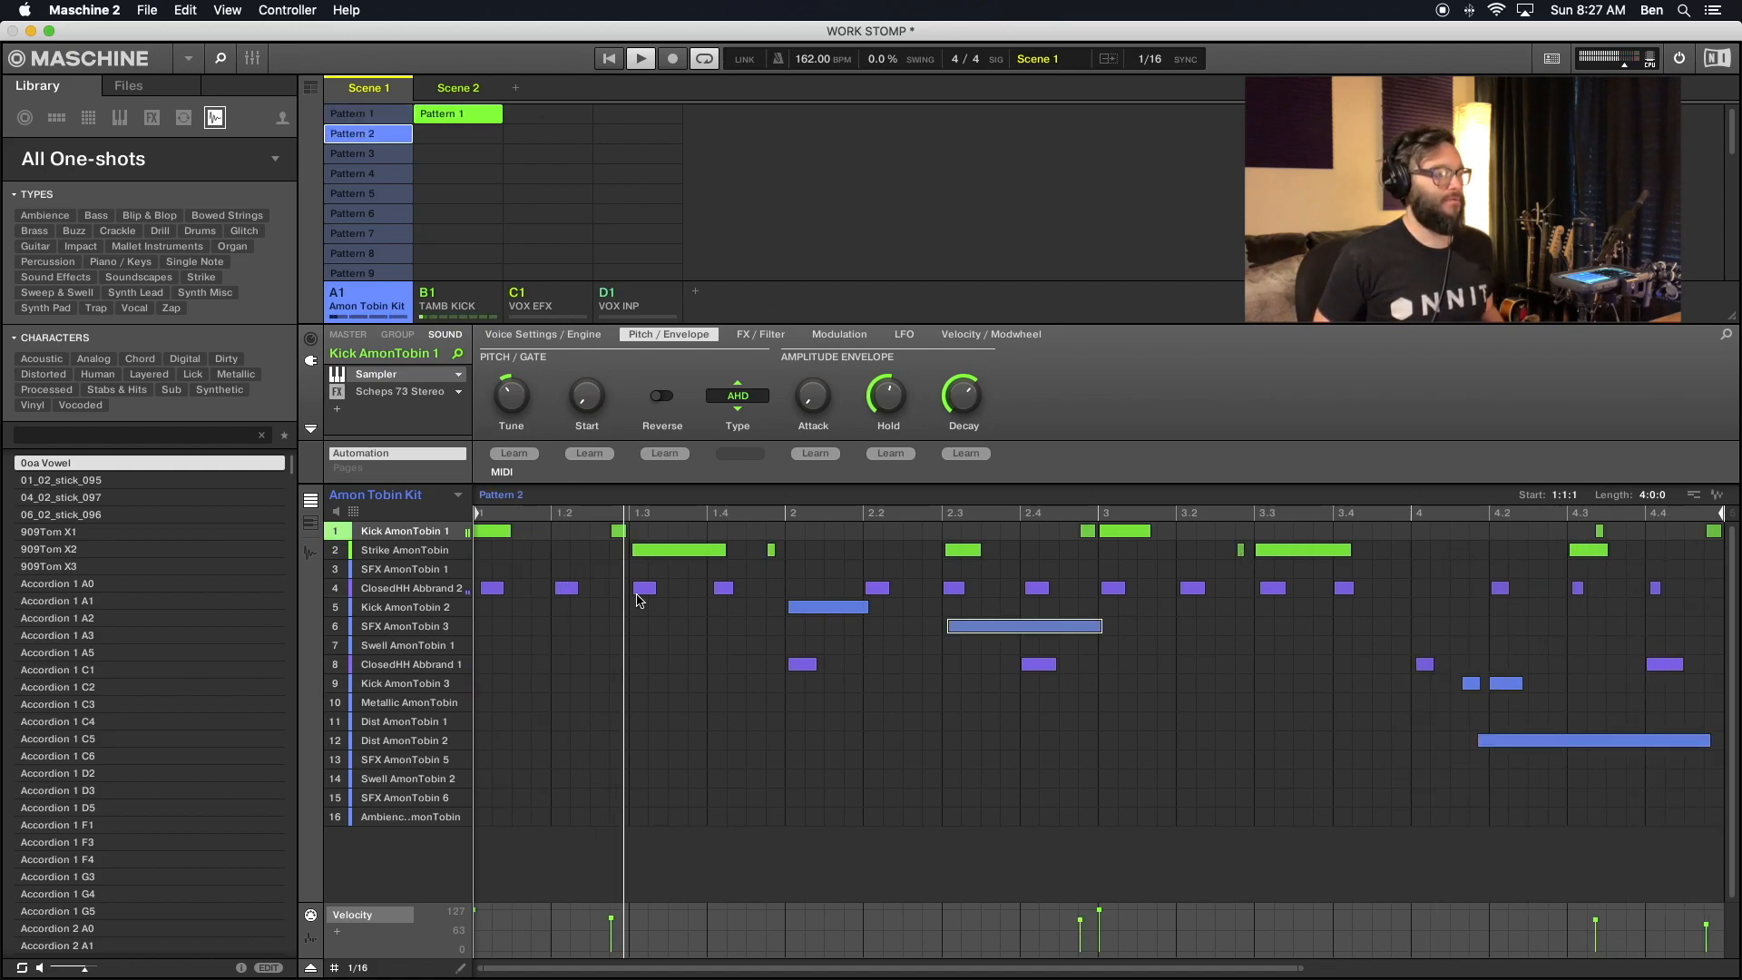
left_click(618, 531)
left_click(772, 549, "shift")
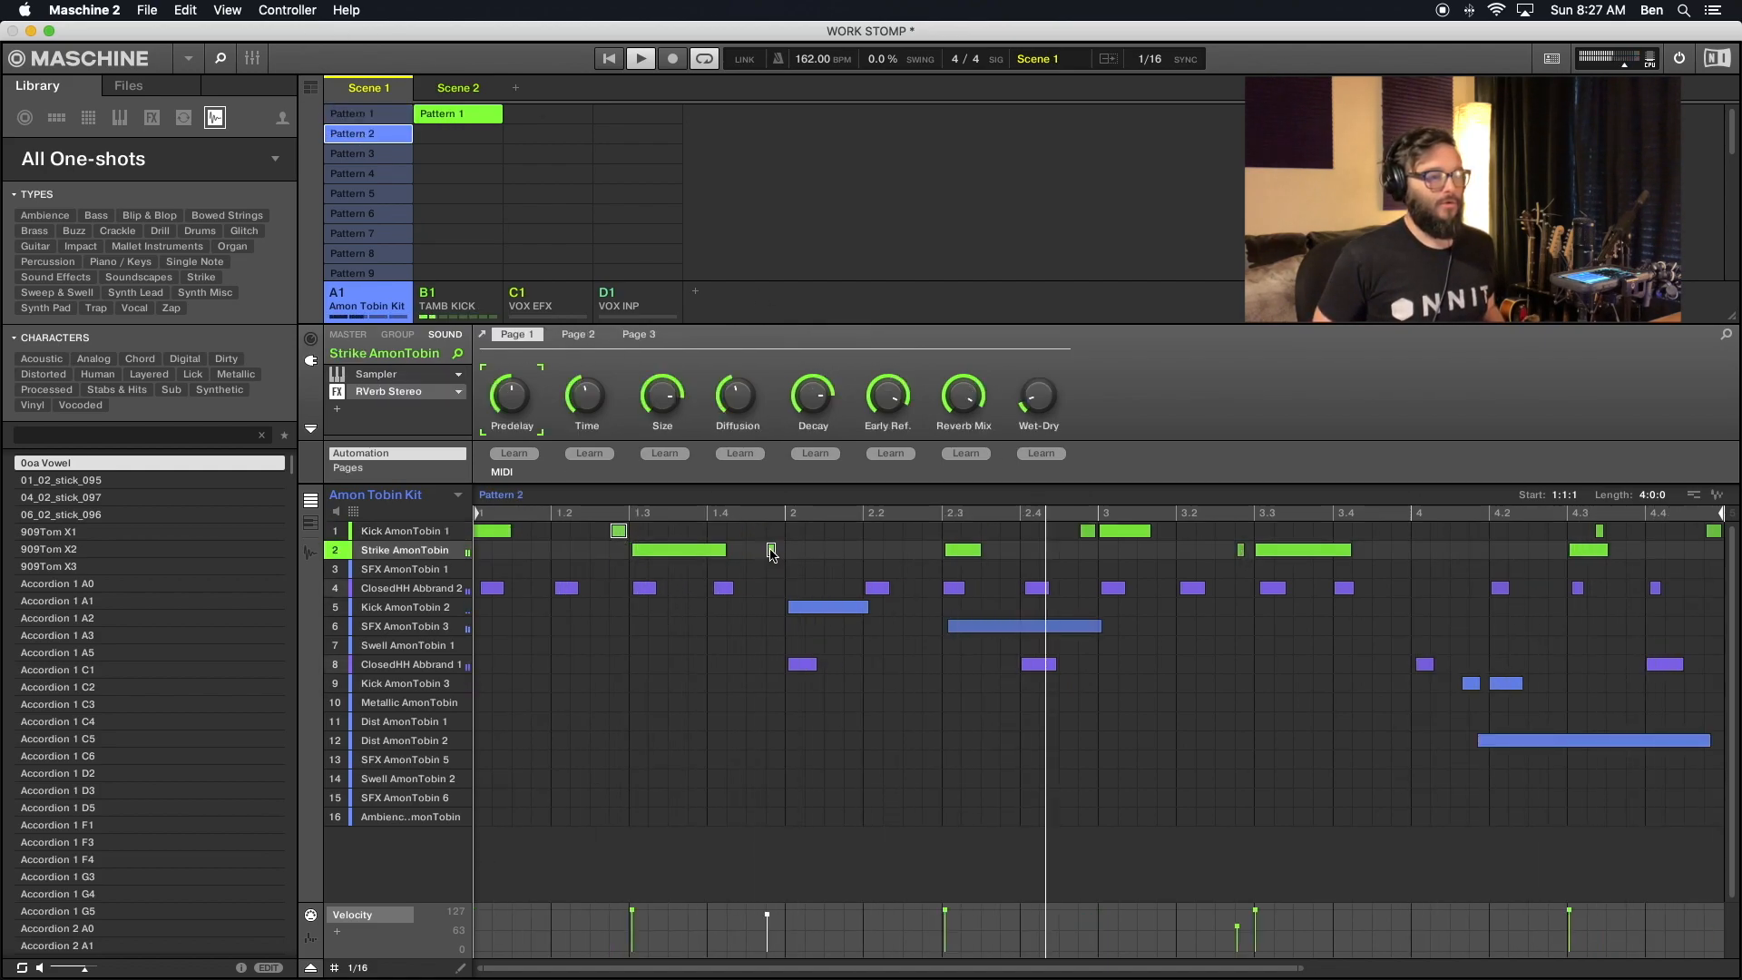
left_click(1087, 530, "shift")
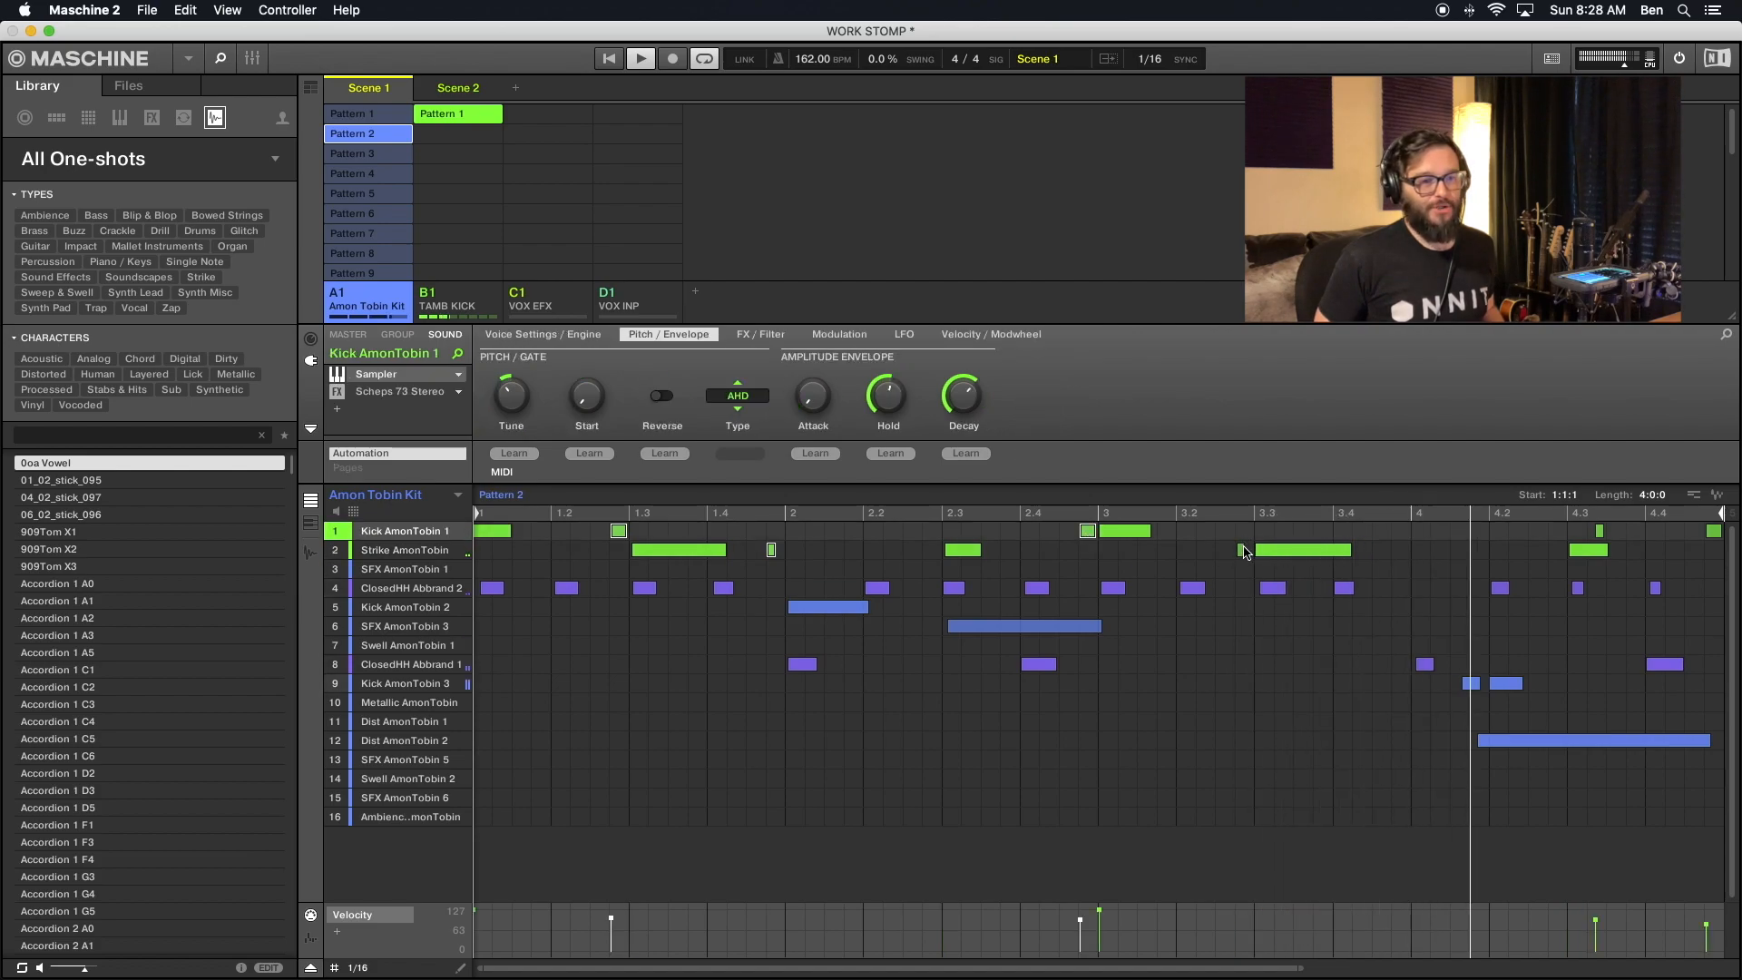
left_click(1241, 550, "shift")
left_click(1599, 531, "shift")
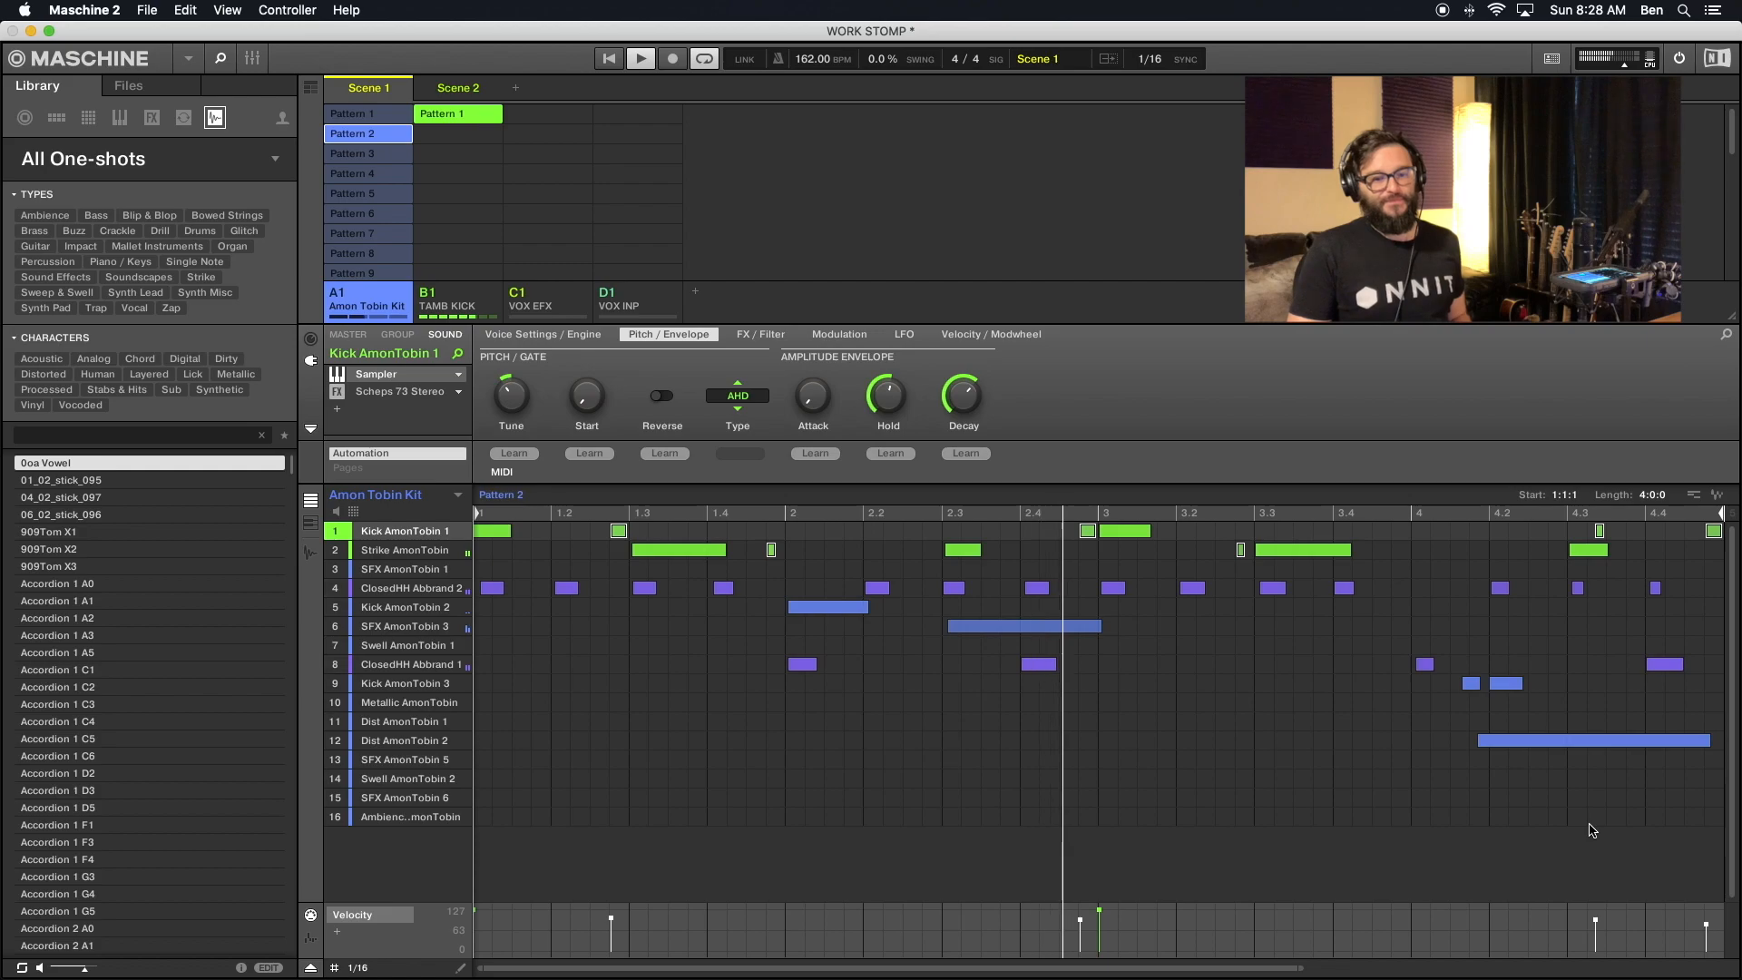
mouse_move(1599, 923)
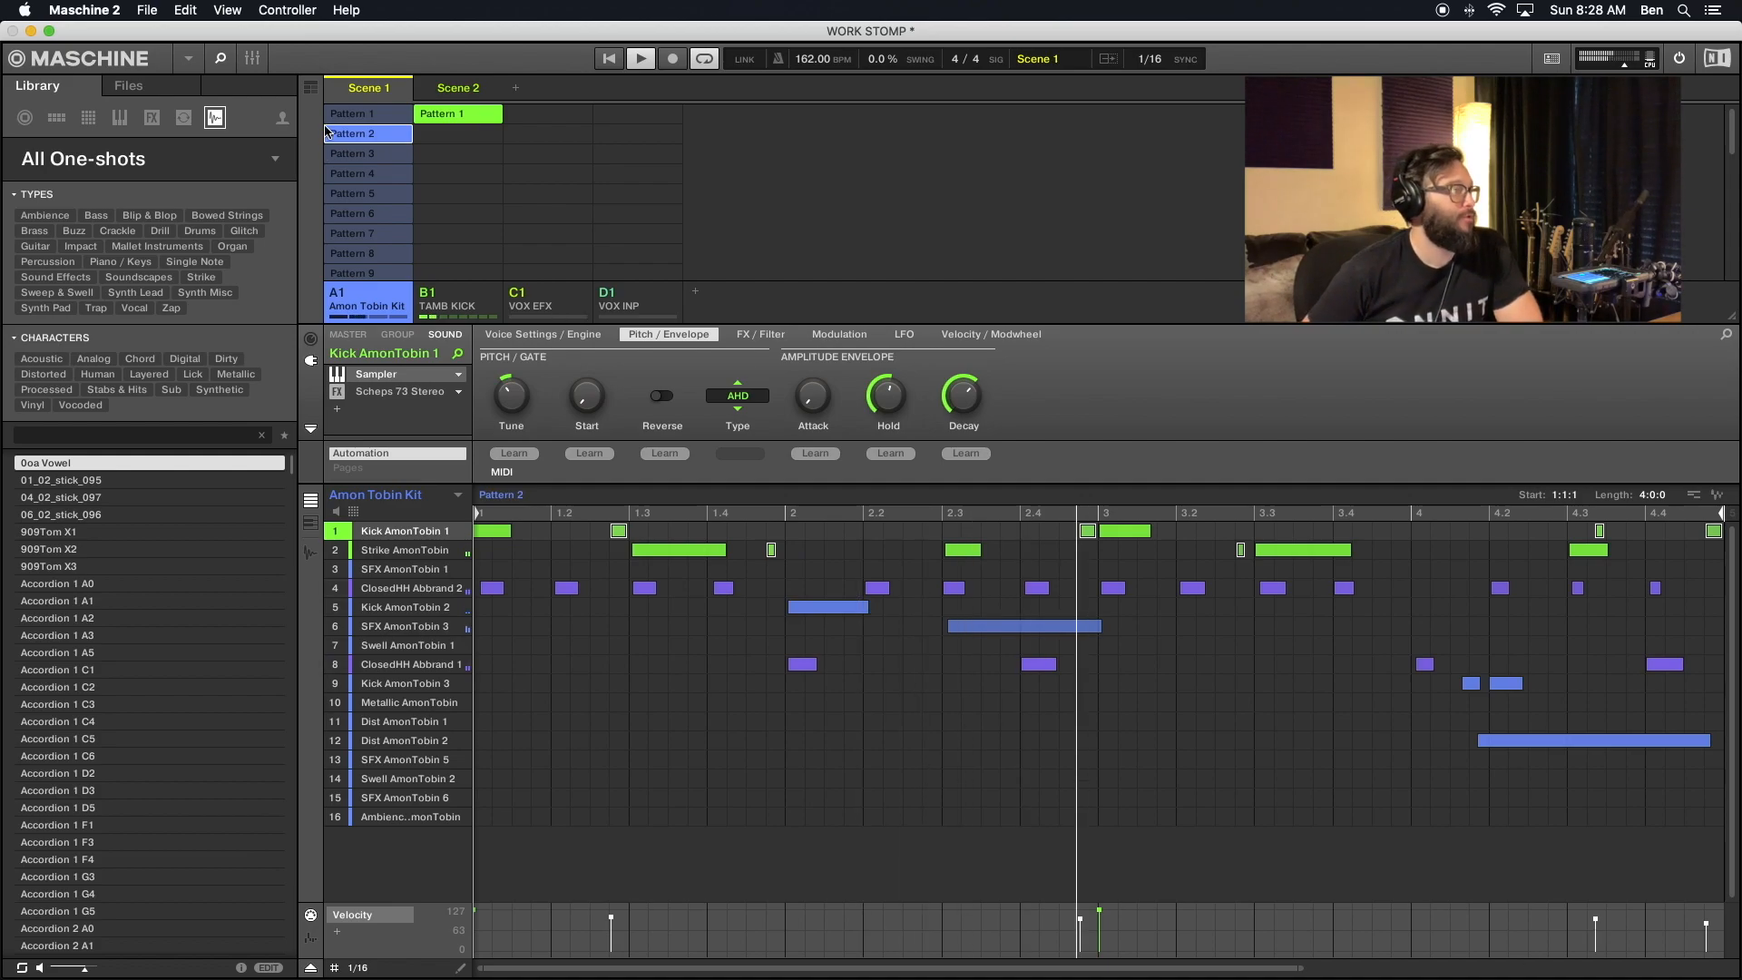
- Select the same set of Kick AmonTobin 1 and Strike AmonTobin ghost notes in Pattern 3
left_click(351, 153)
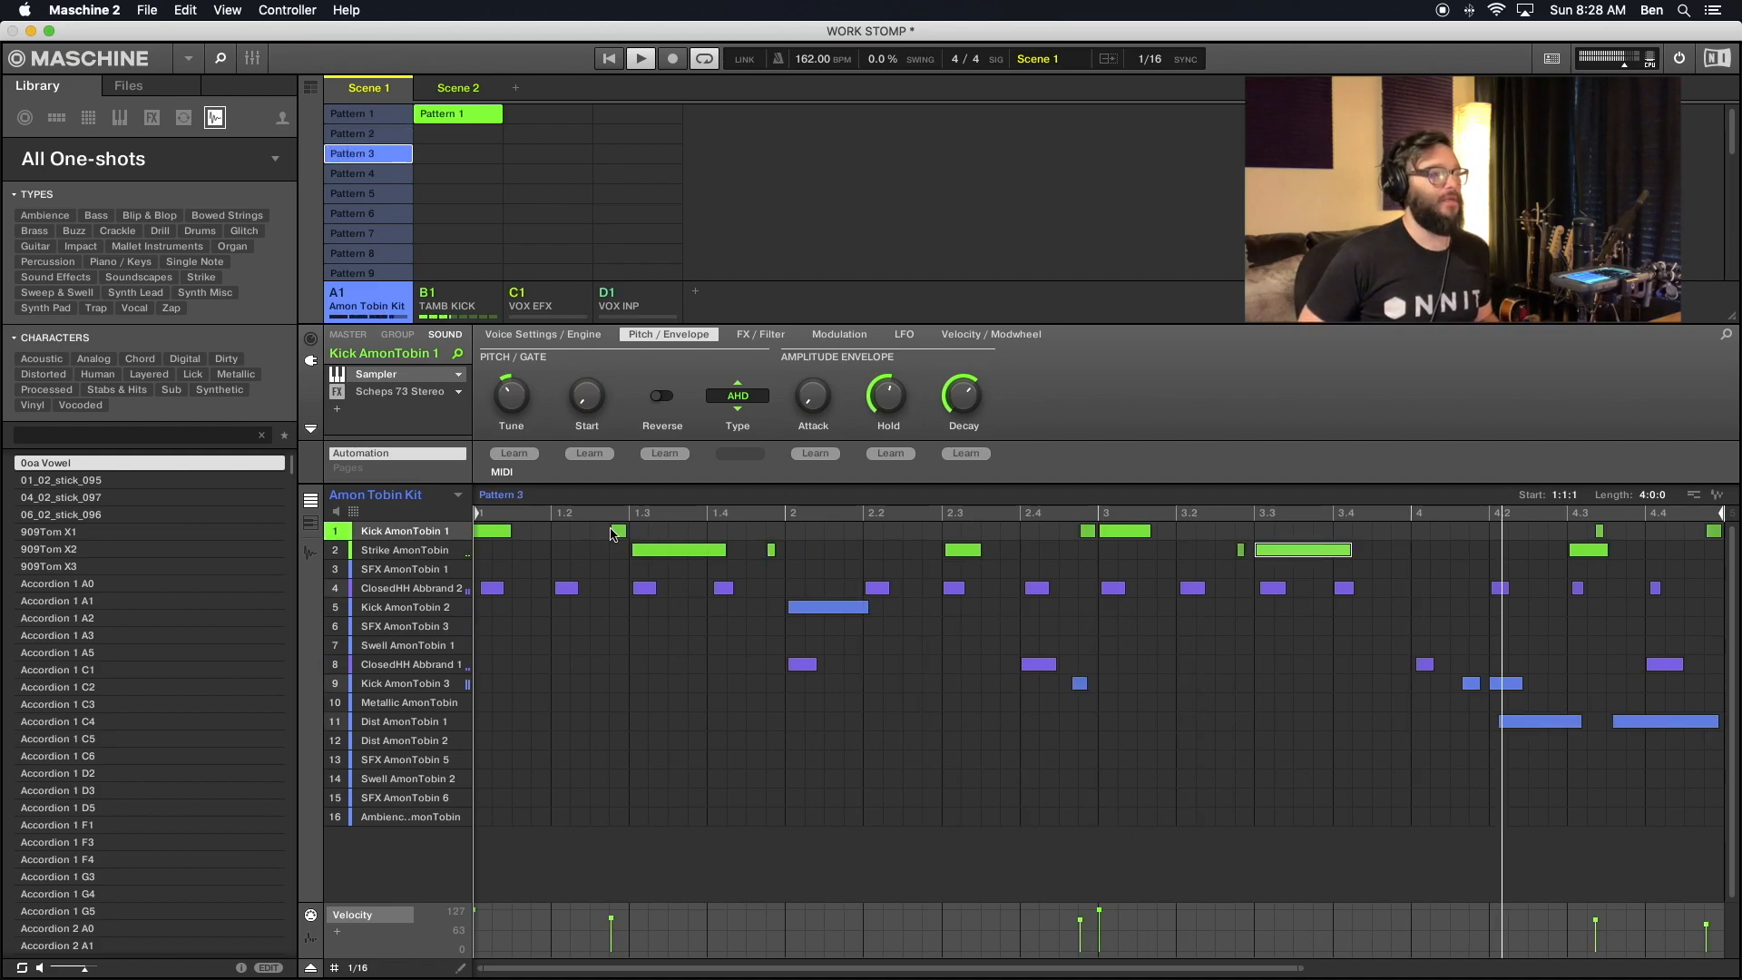
left_click(618, 531)
left_click(771, 552, "shift")
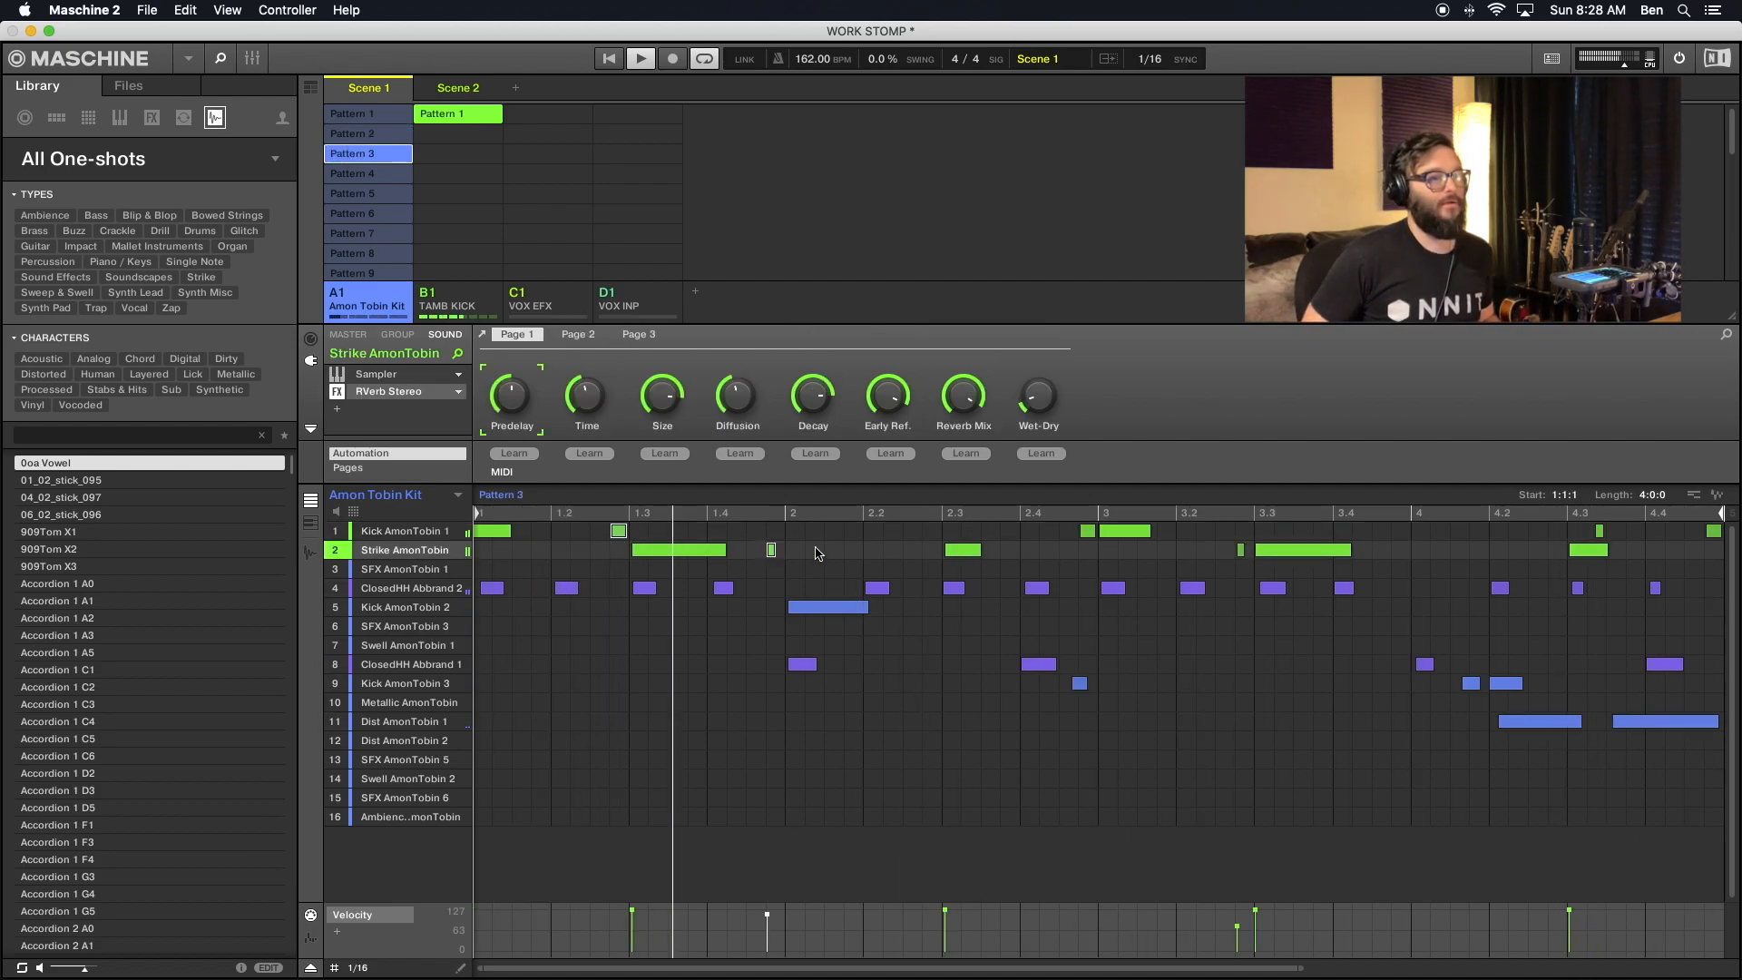
left_click(1086, 532, "shift")
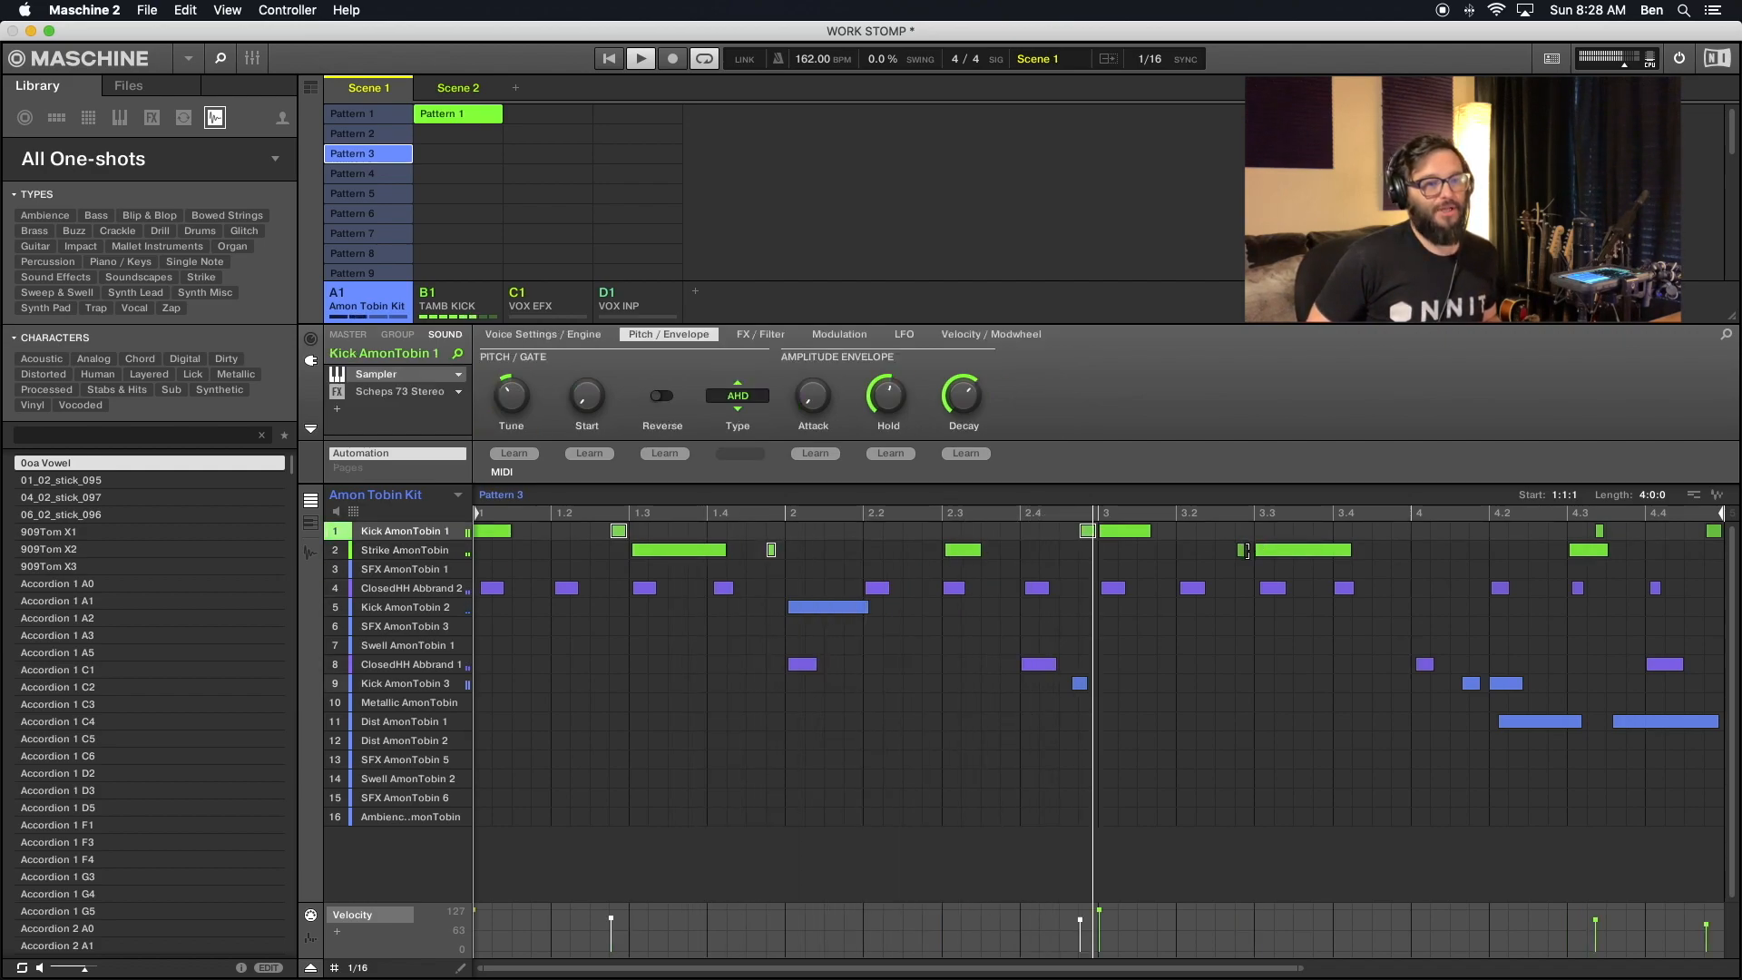
left_click(1240, 550, "shift")
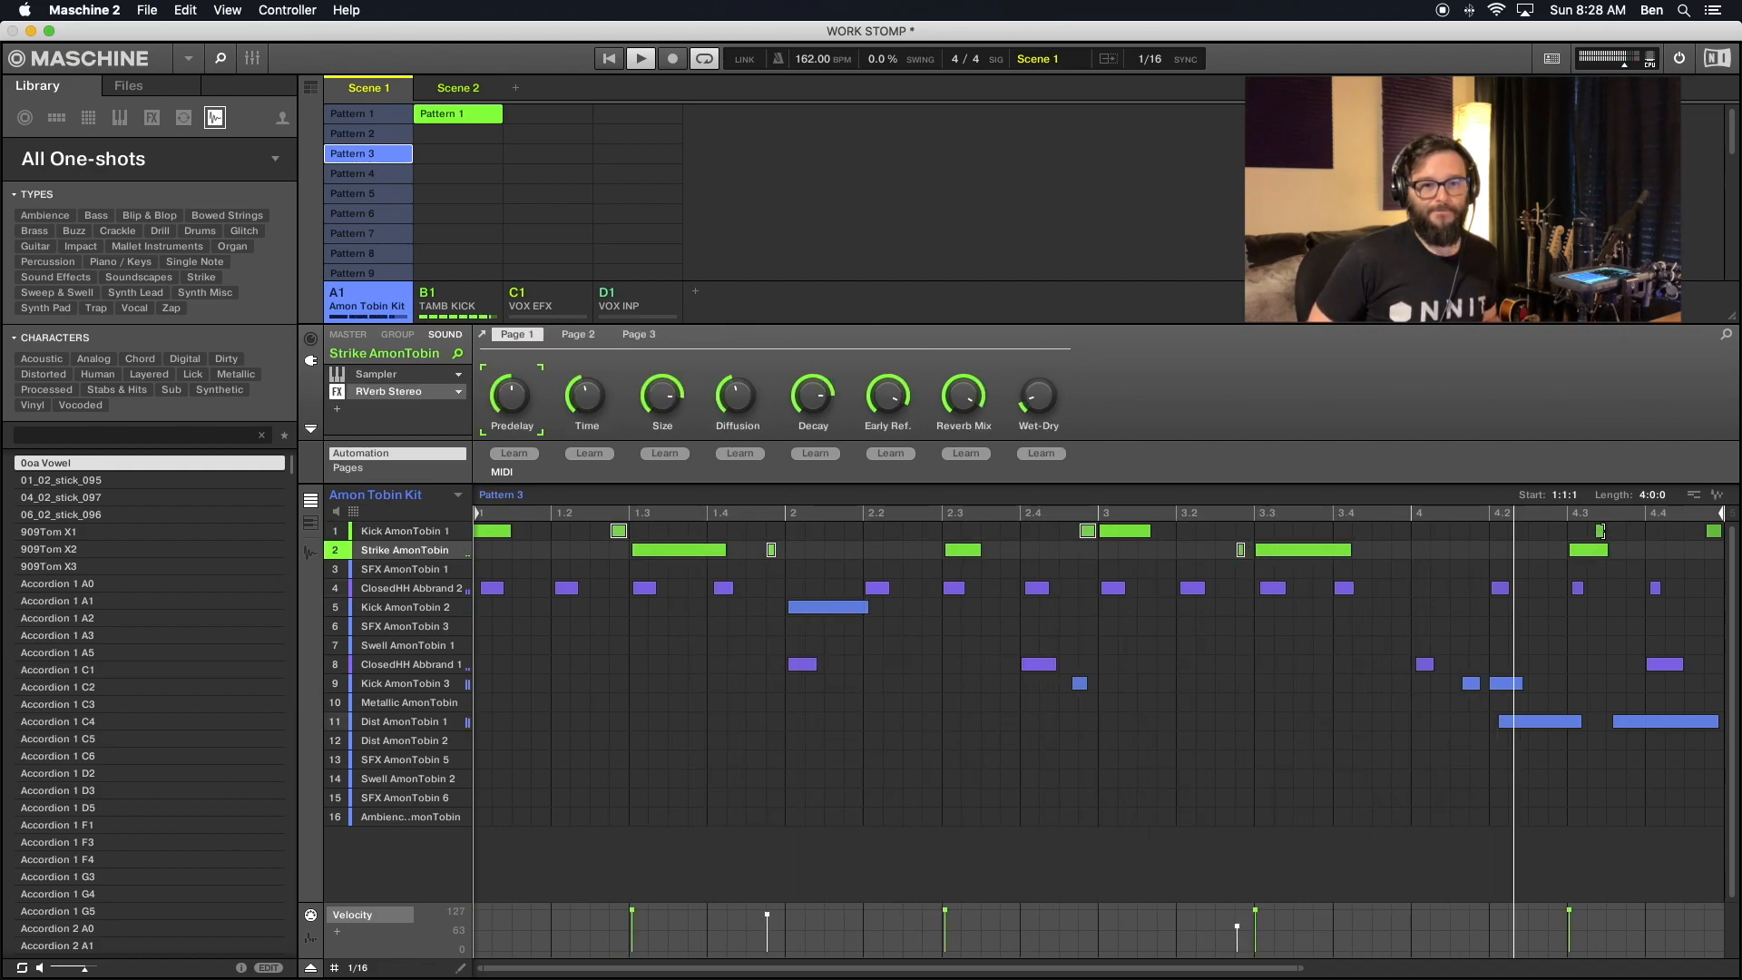
left_click(1597, 533, "shift")
left_click(1599, 533, "shift")
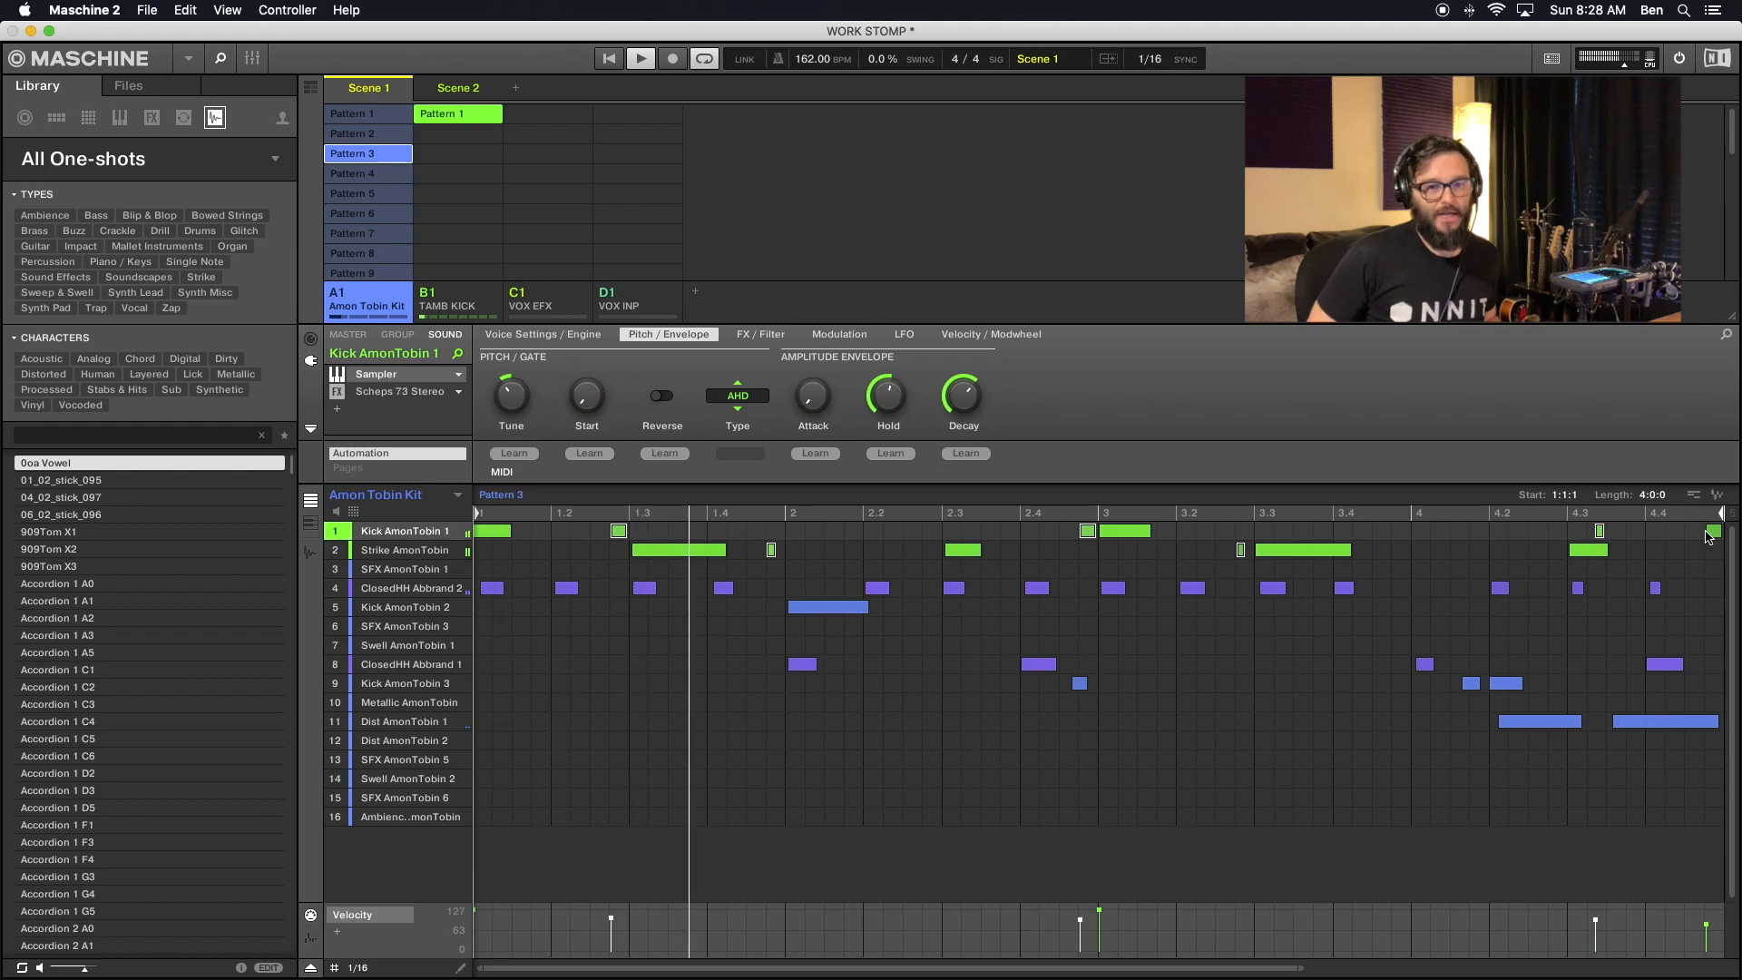
left_click(1711, 532, "shift")
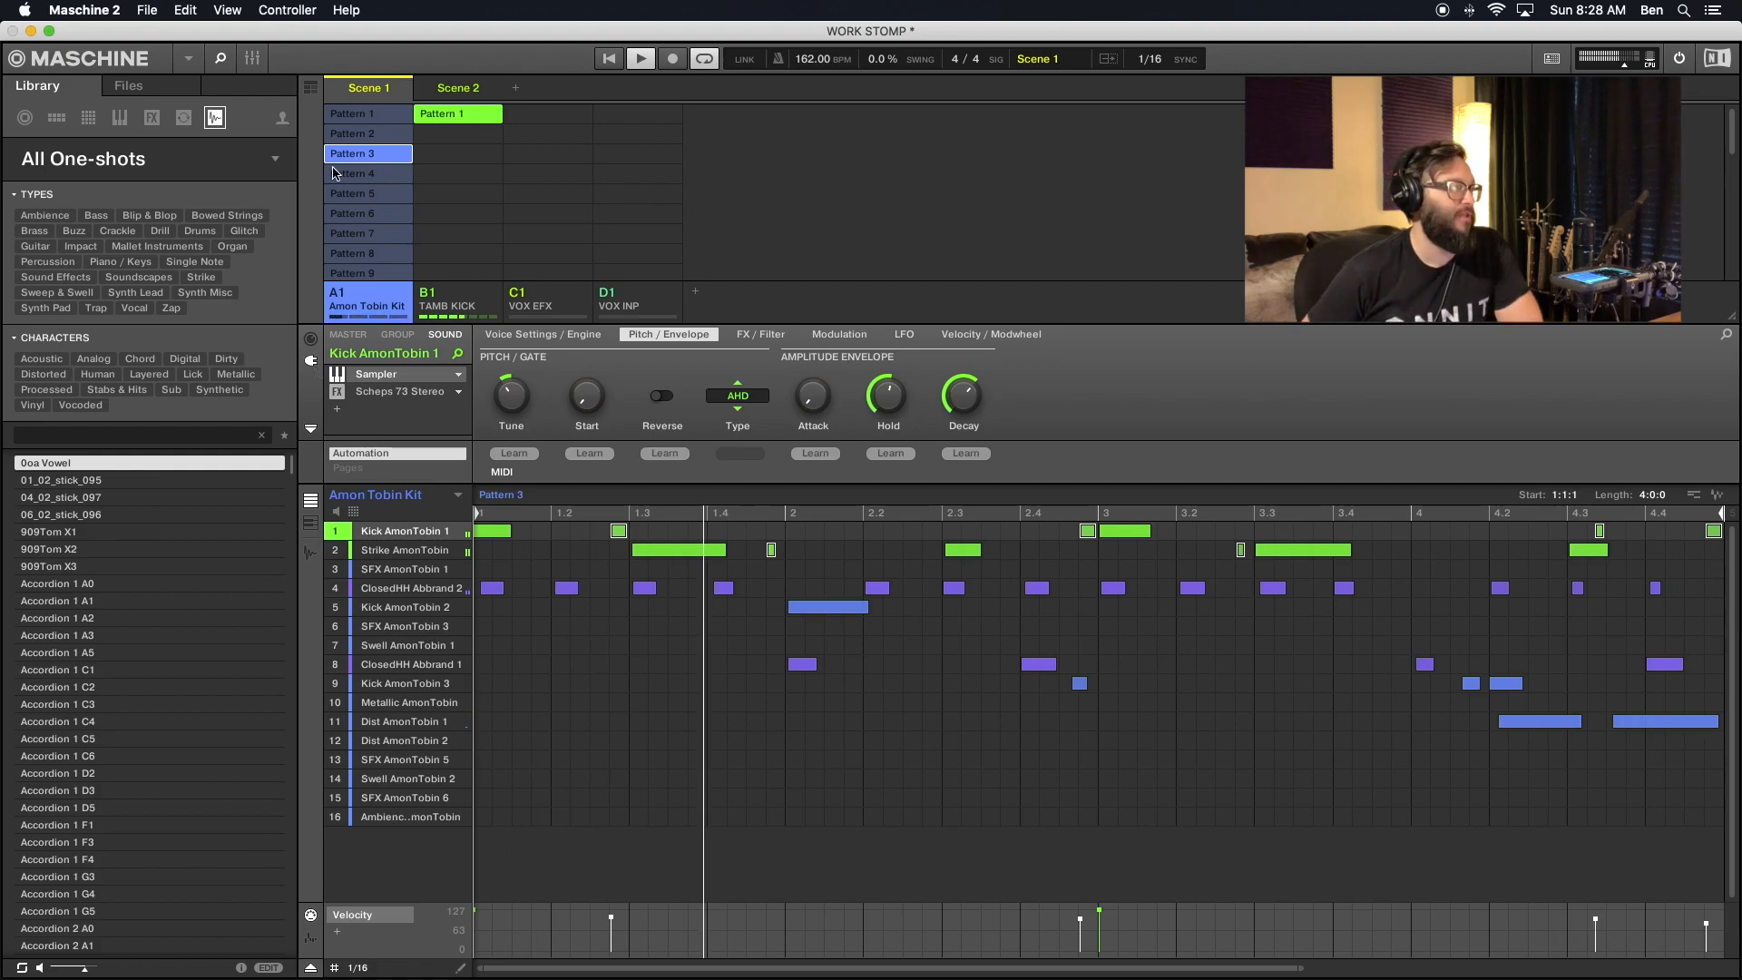
- Select the Kick AmonTobin 1 and Strike AmonTobin ghost notes in Pattern 4 and raise their velocities slightly together
left_click(392, 173)
left_click(618, 534)
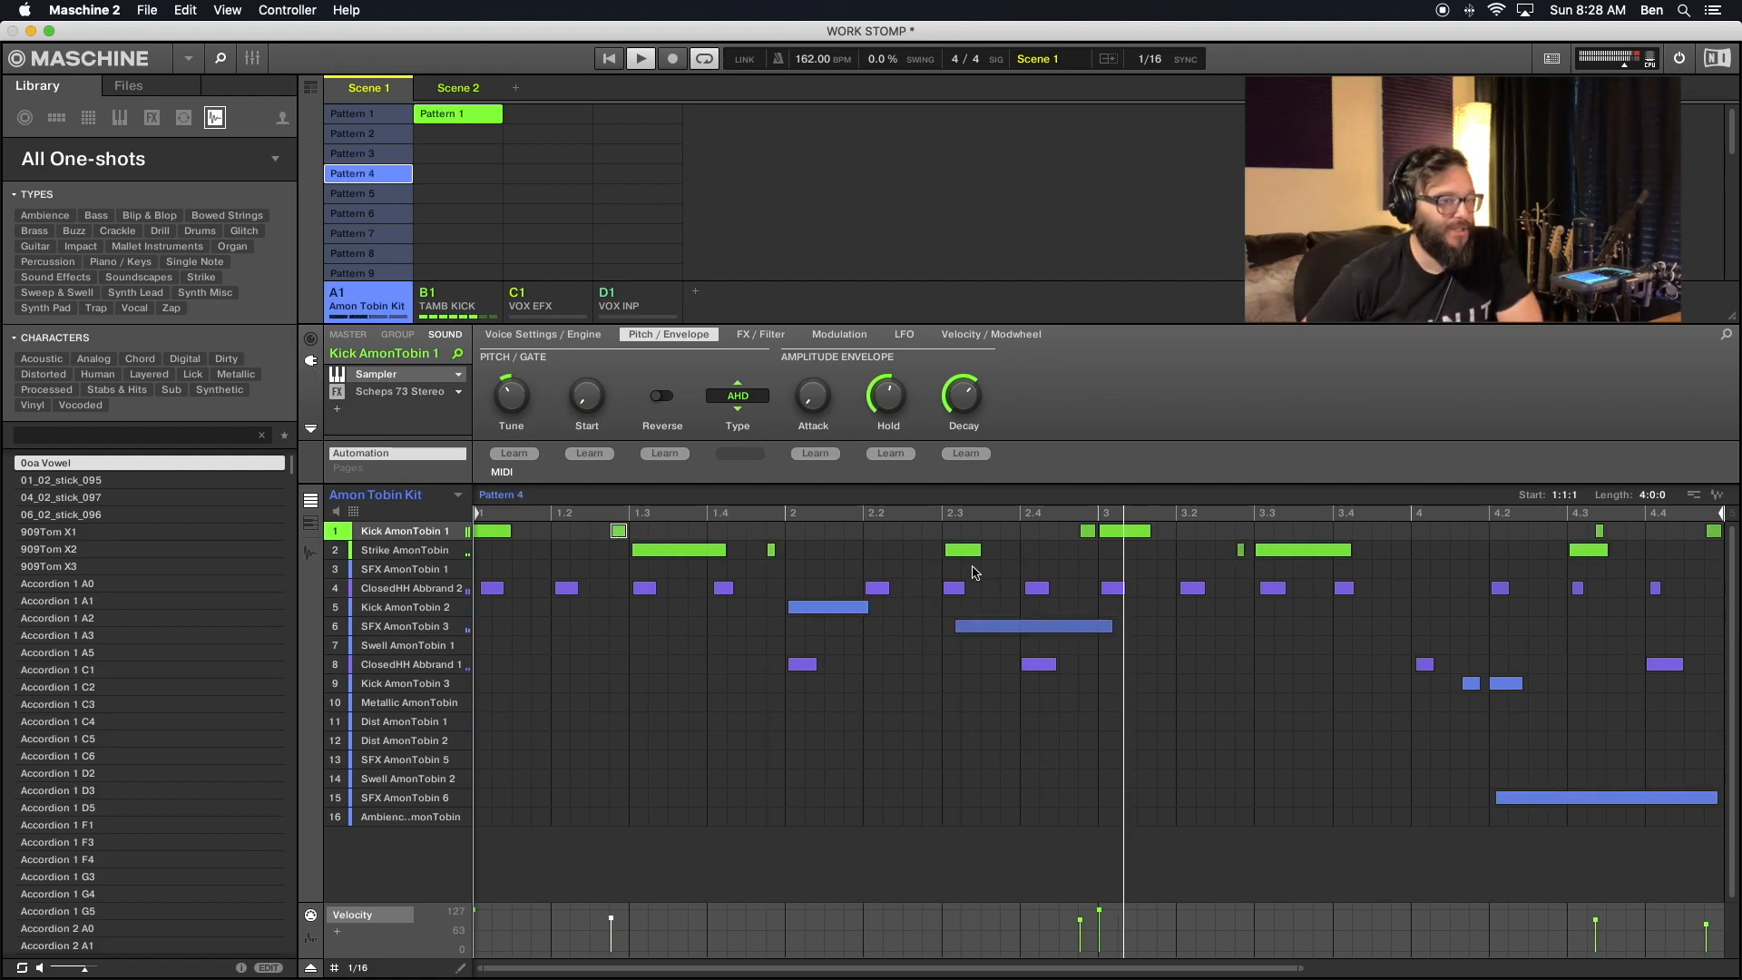
left_click(1087, 532, "shift")
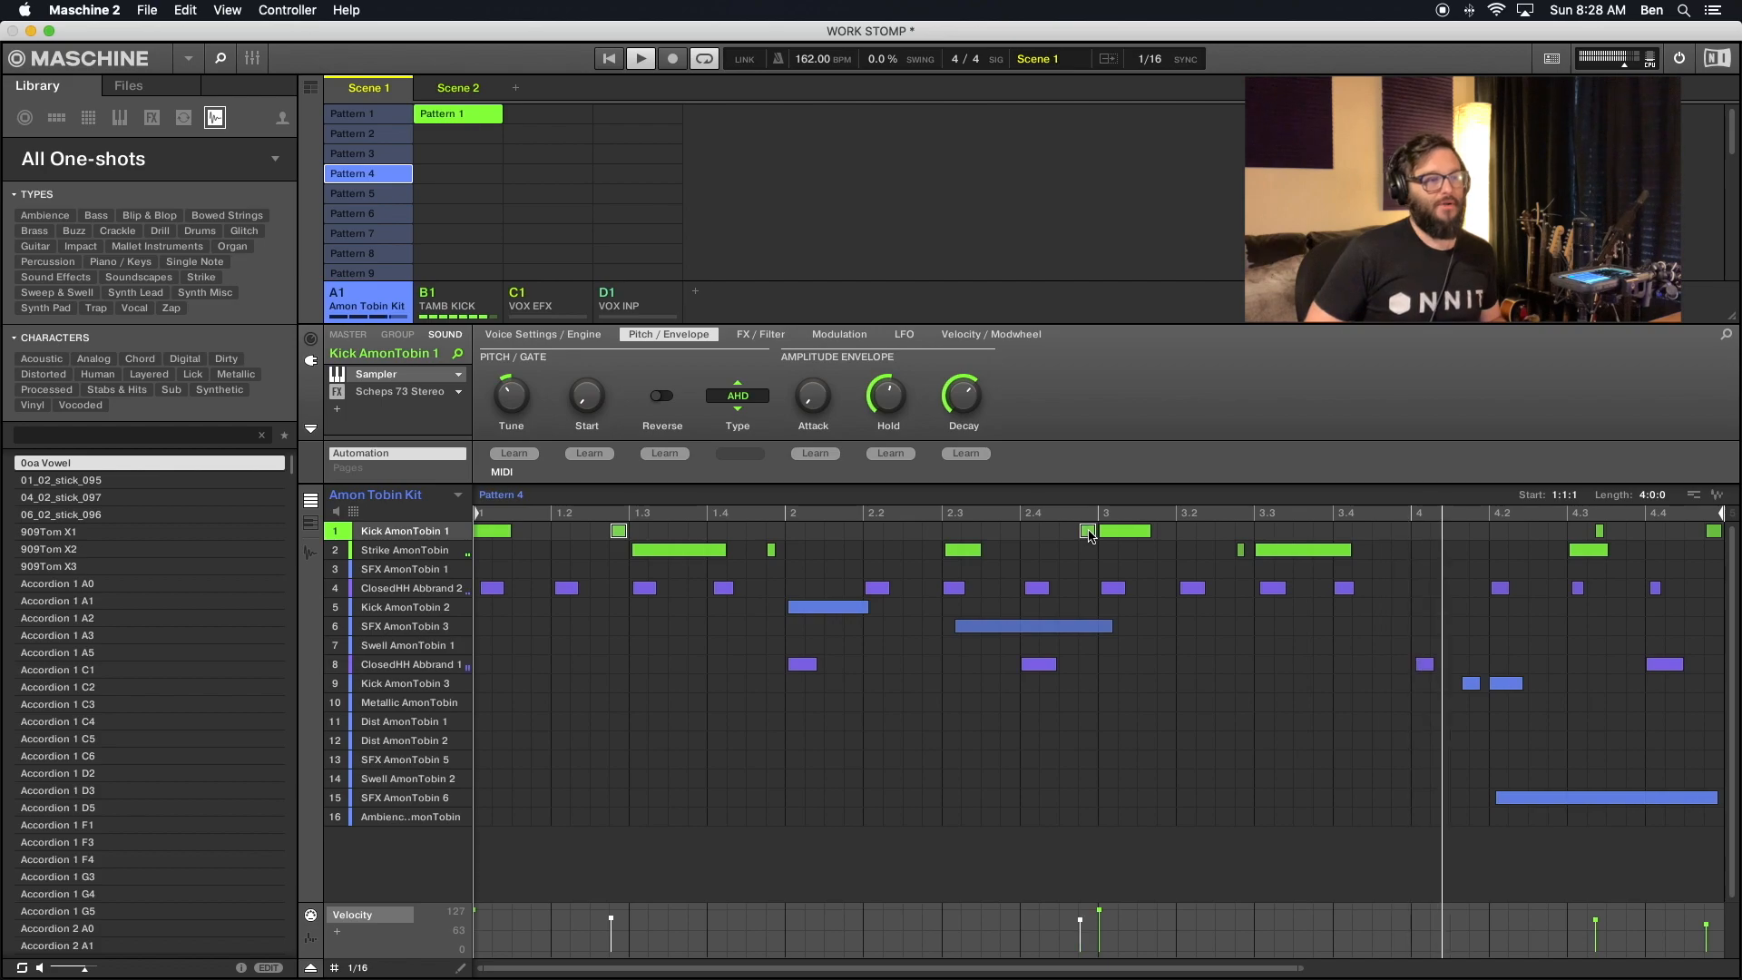
left_click(771, 549, "shift")
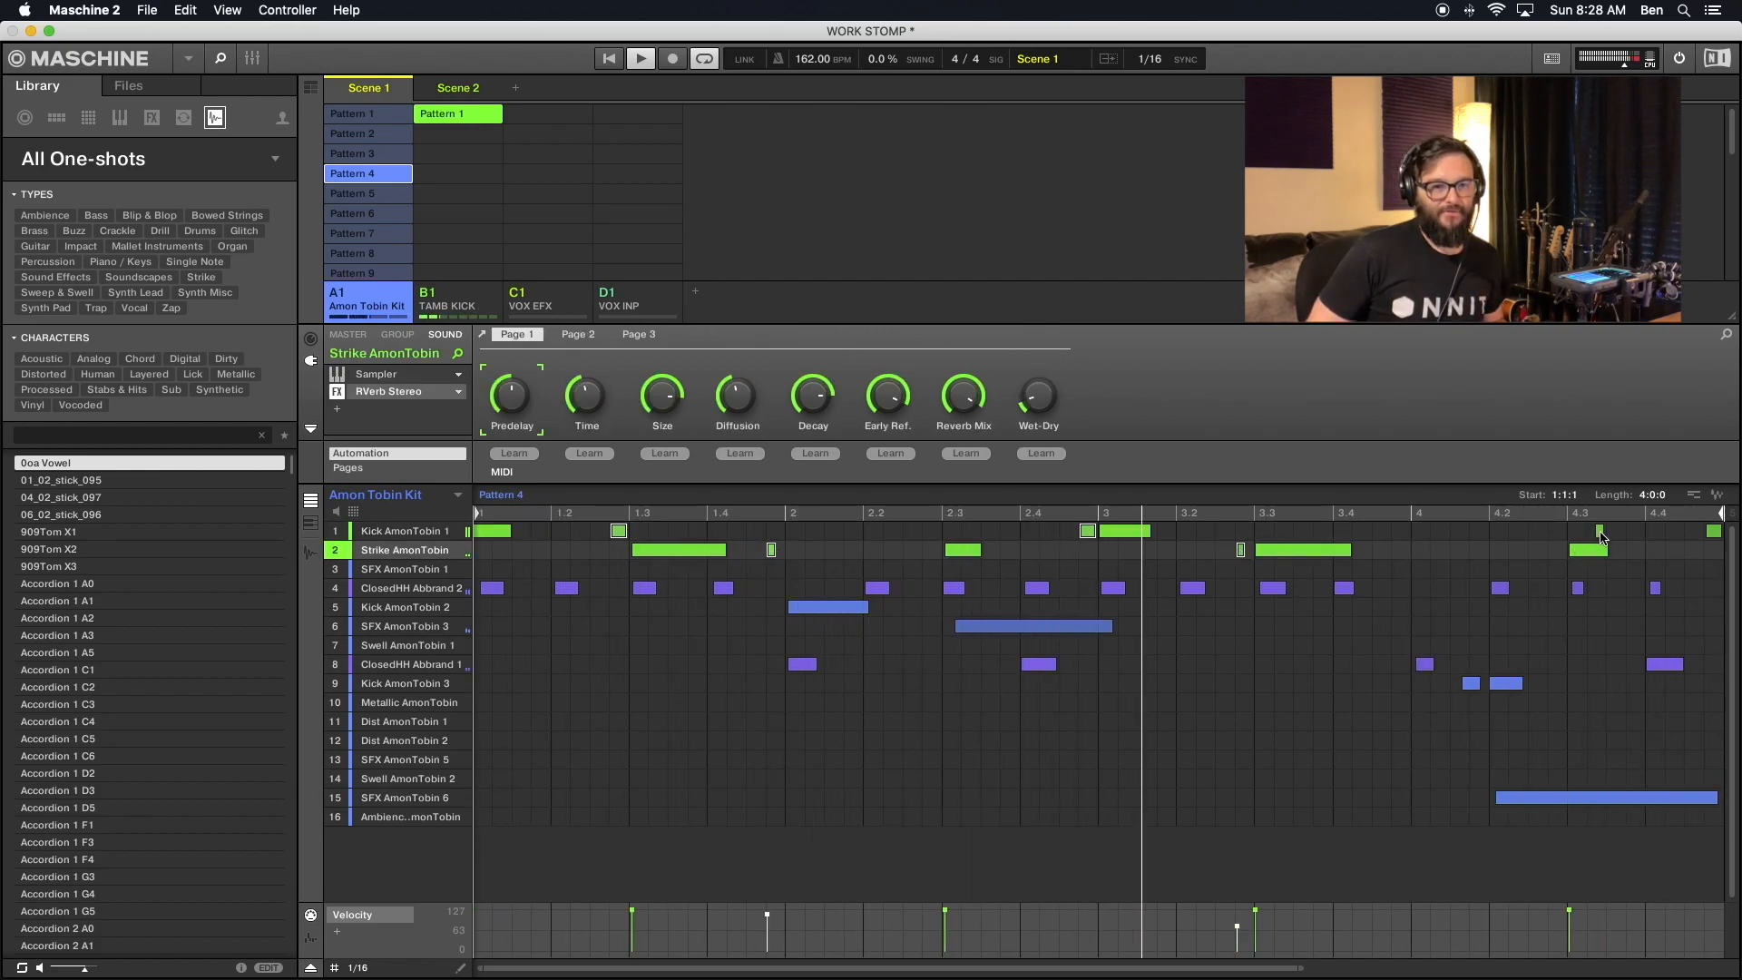
left_click(1598, 531, "shift")
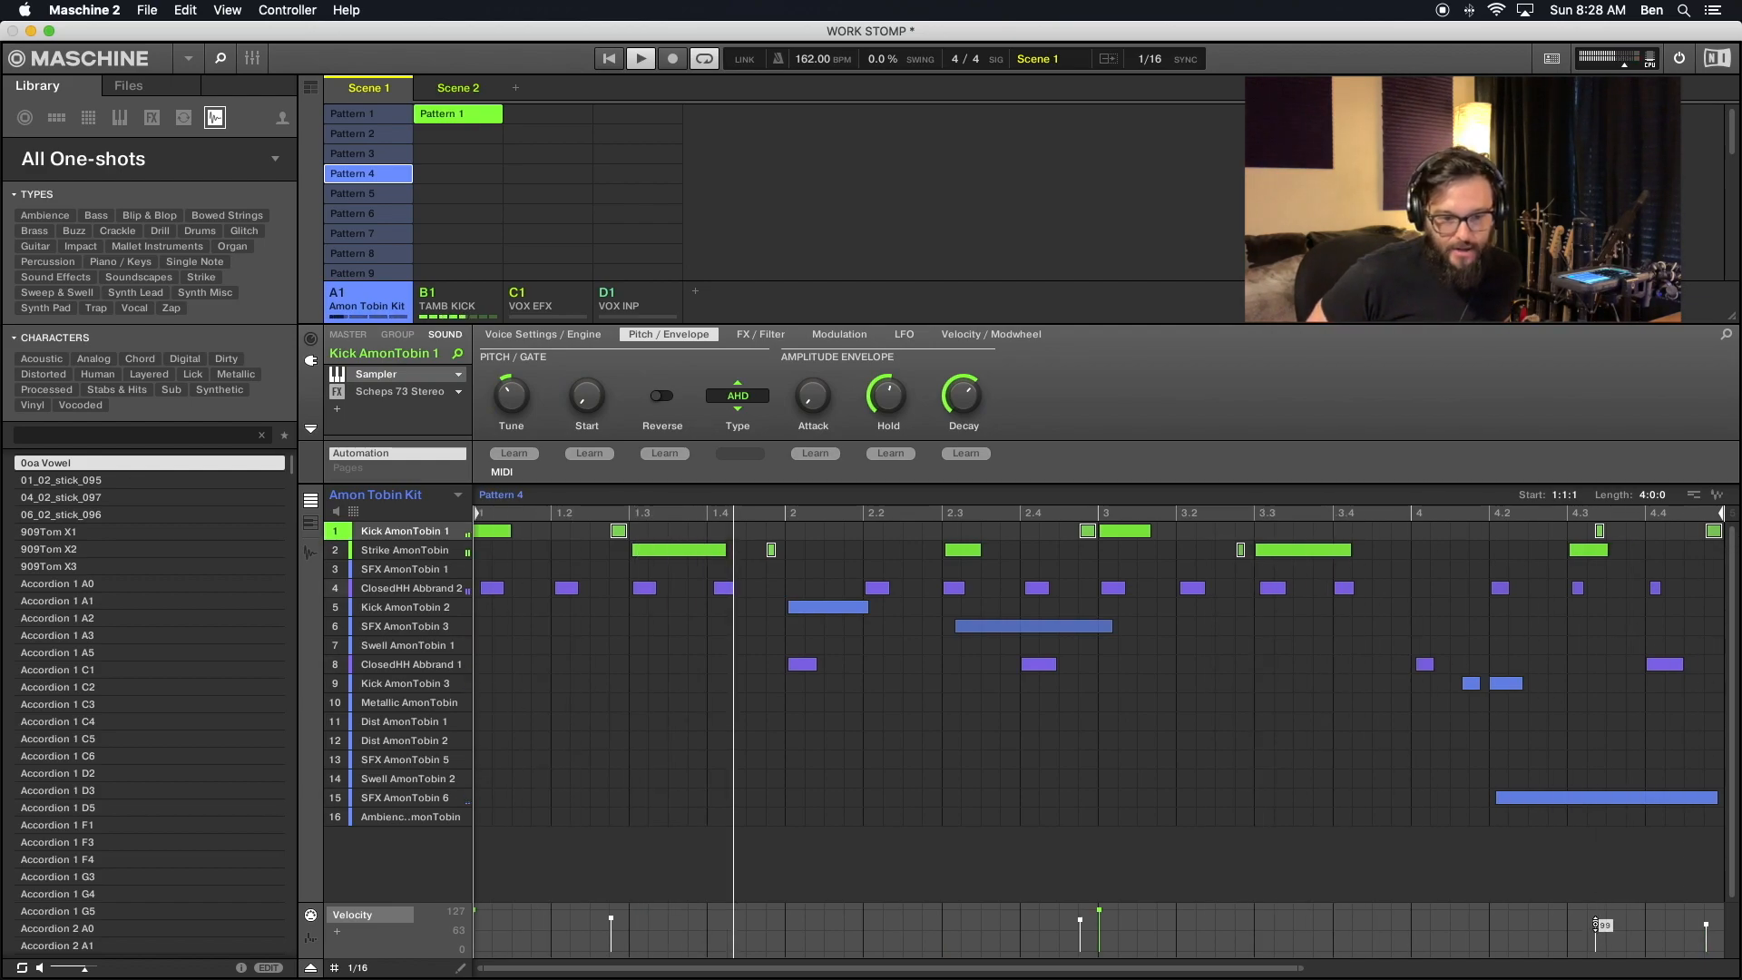
left_click_drag(1597, 922, 1596, 921)
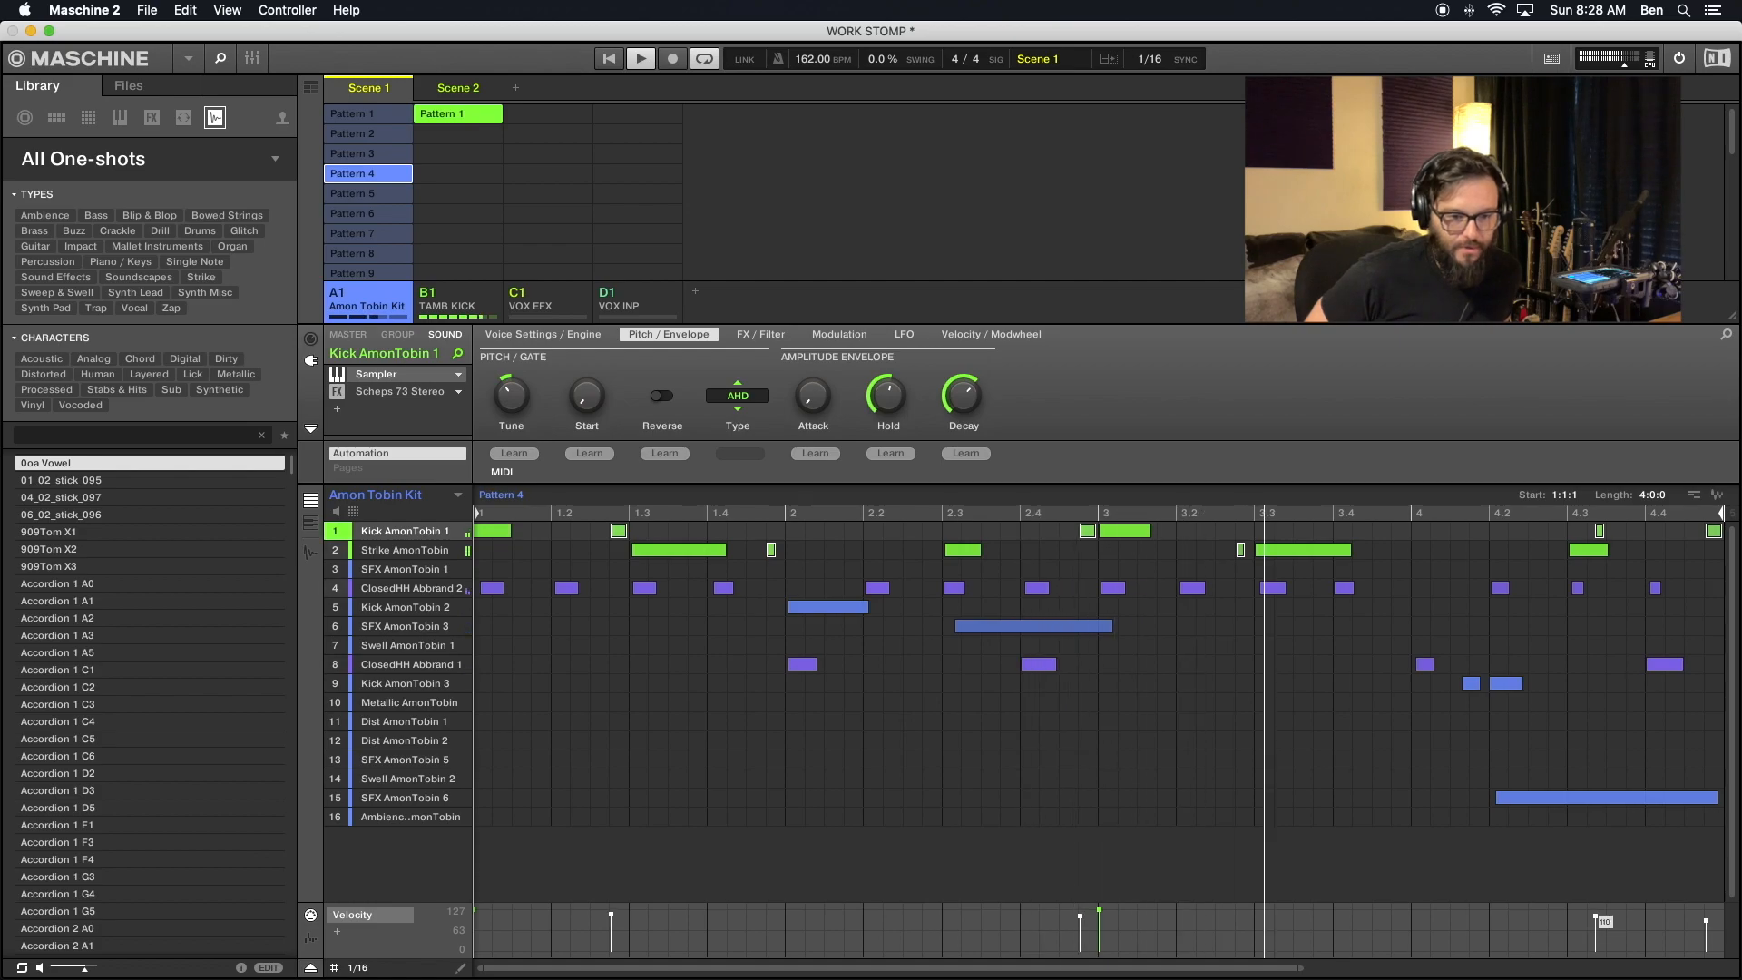
- Select the Kick AmonTobin 1 and Strike AmonTobin ghost notes in Pattern 5 and lower their velocities together
left_click(399, 195)
left_click(619, 531)
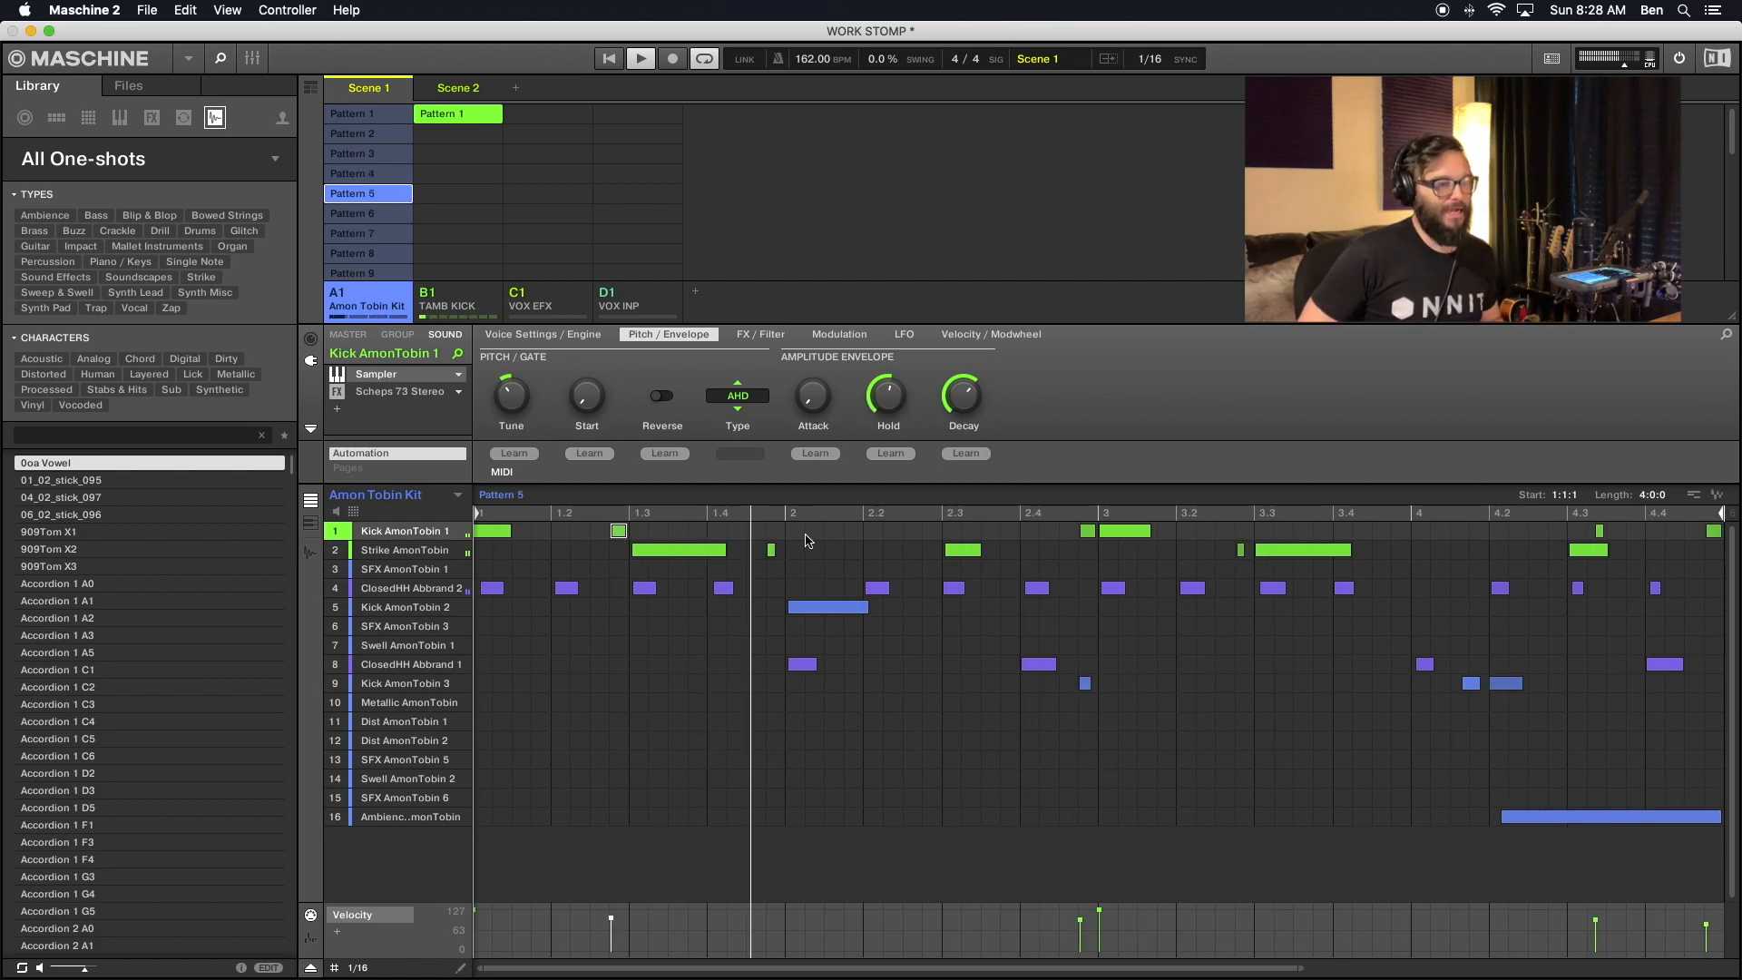
left_click(771, 550)
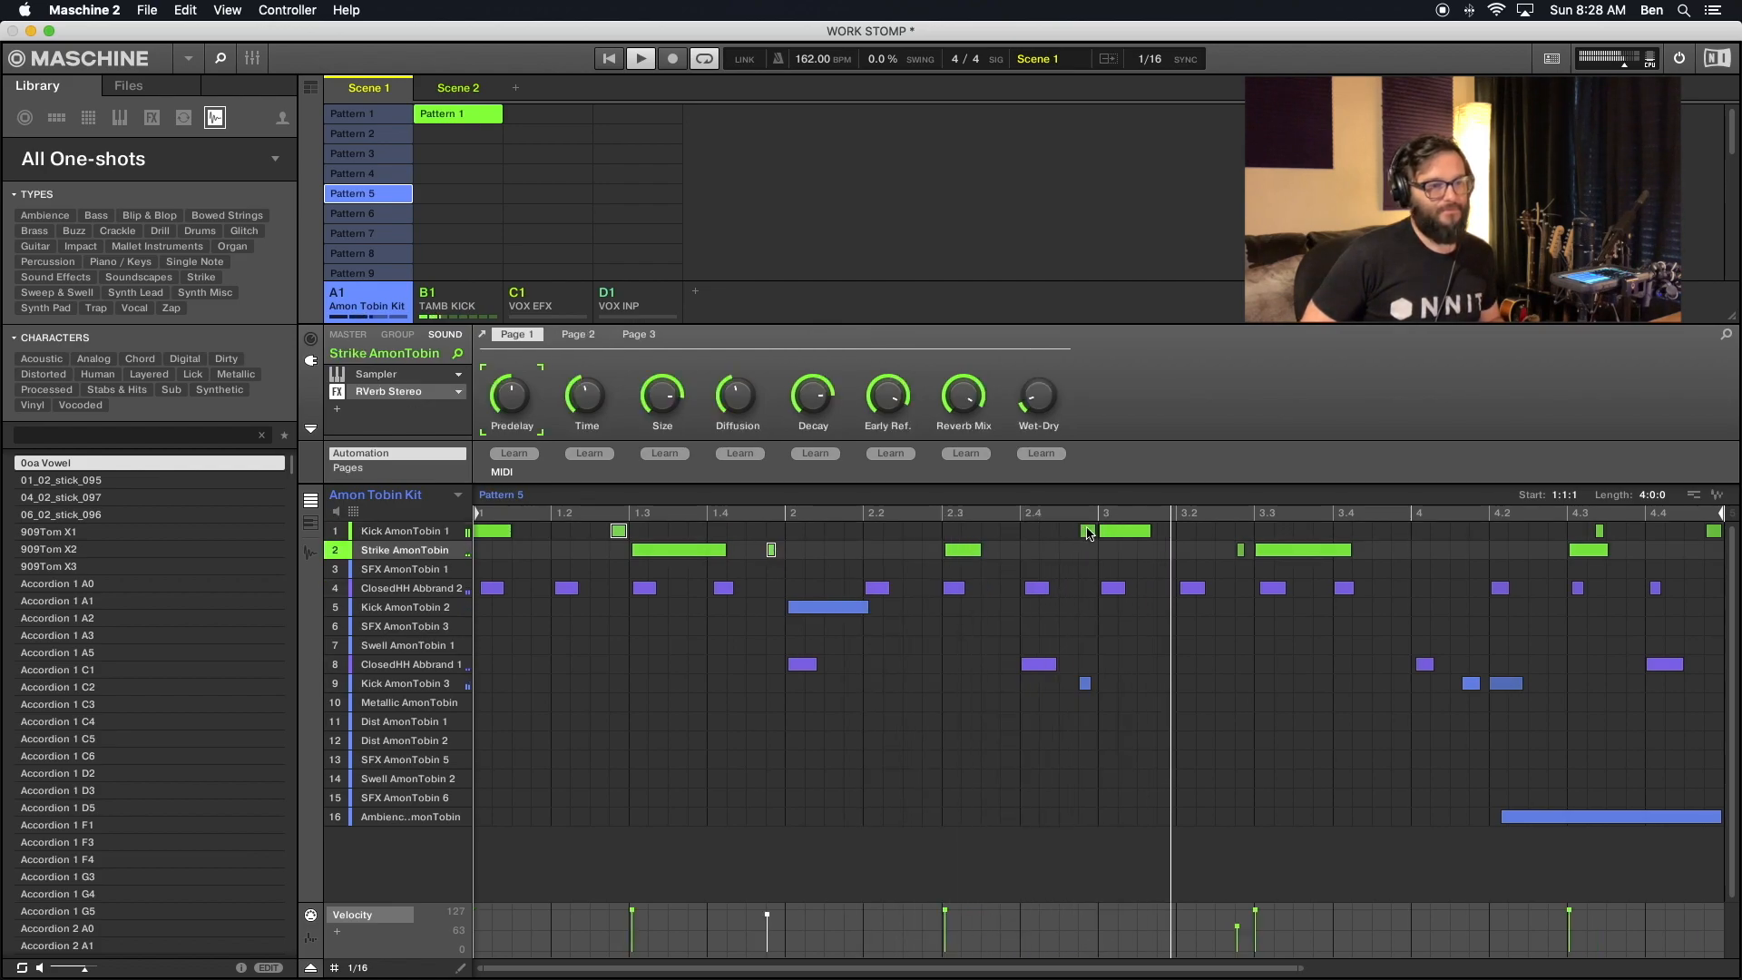
left_click(1088, 531)
left_click(1241, 550)
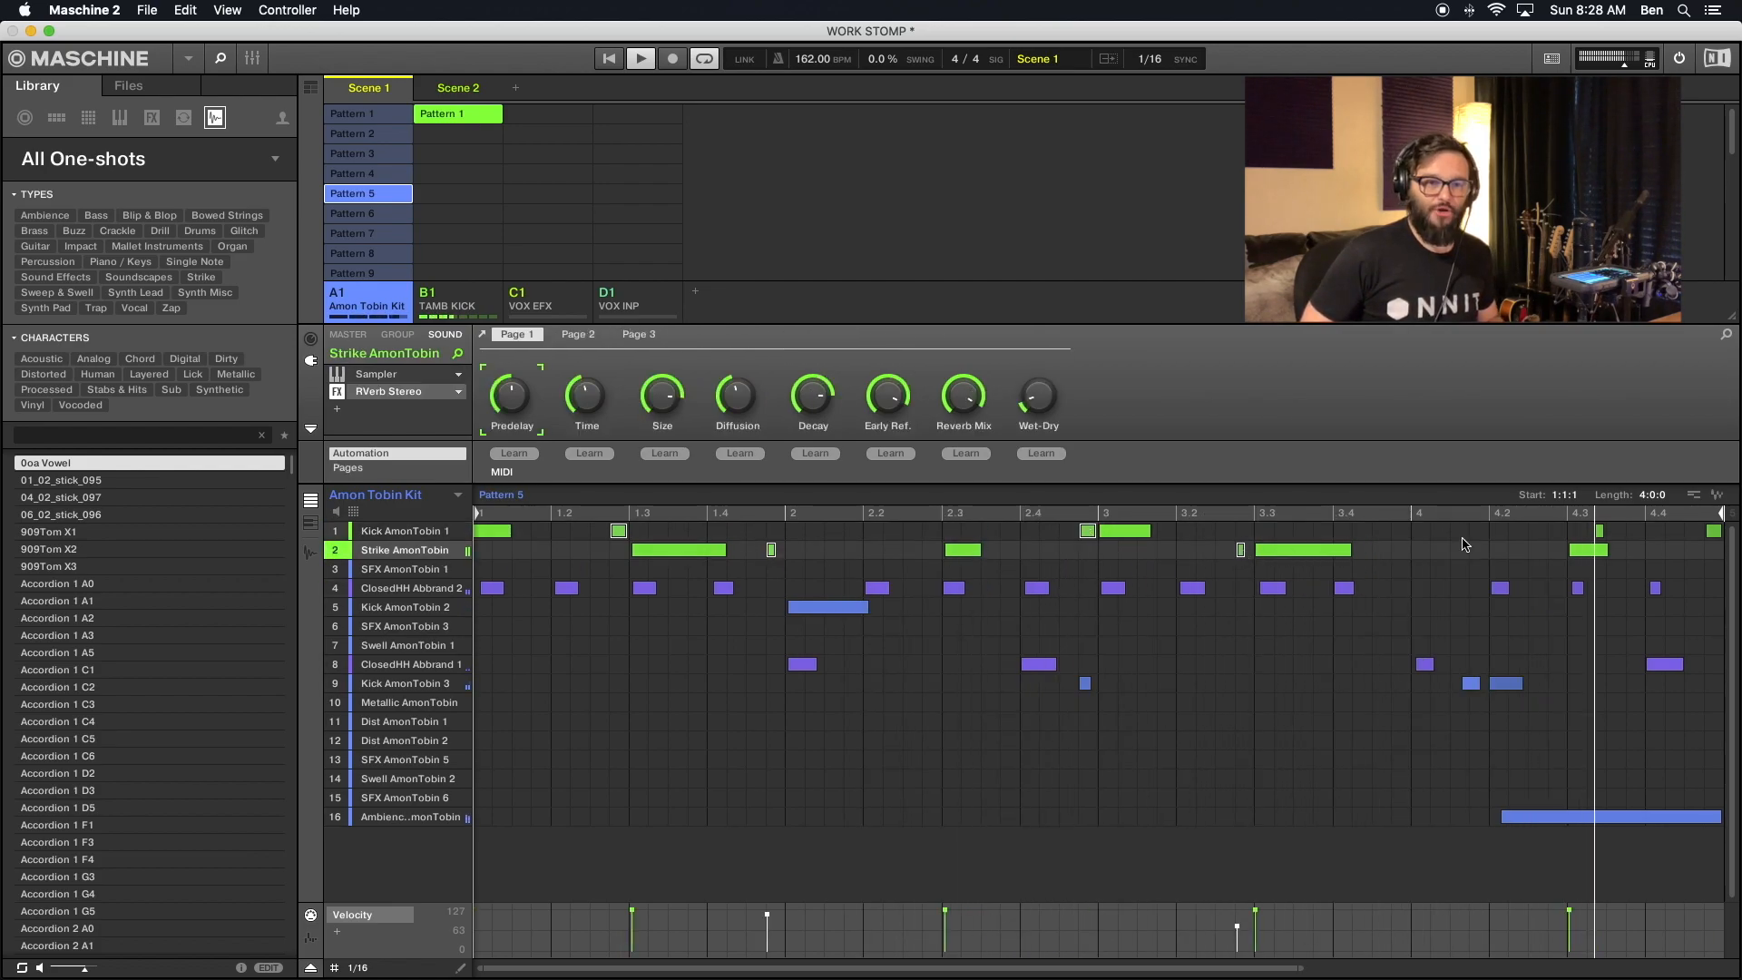
left_click(1599, 531)
left_click(1714, 533)
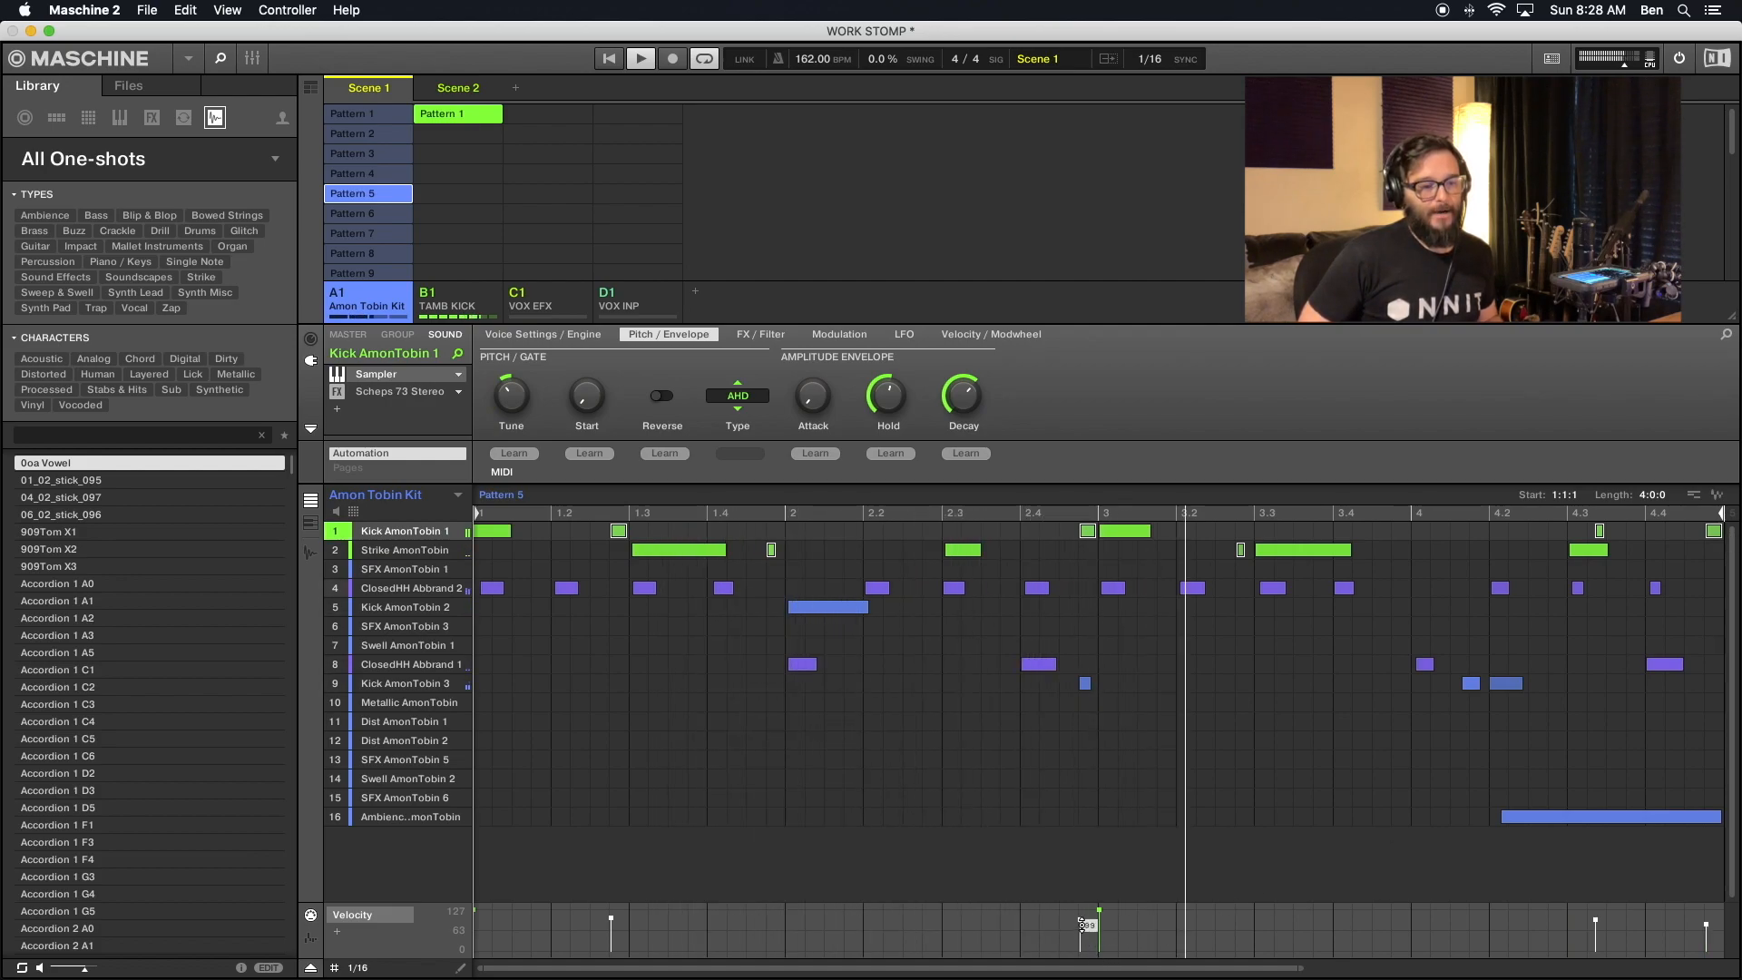
left_click_drag(1081, 925, 1082, 931)
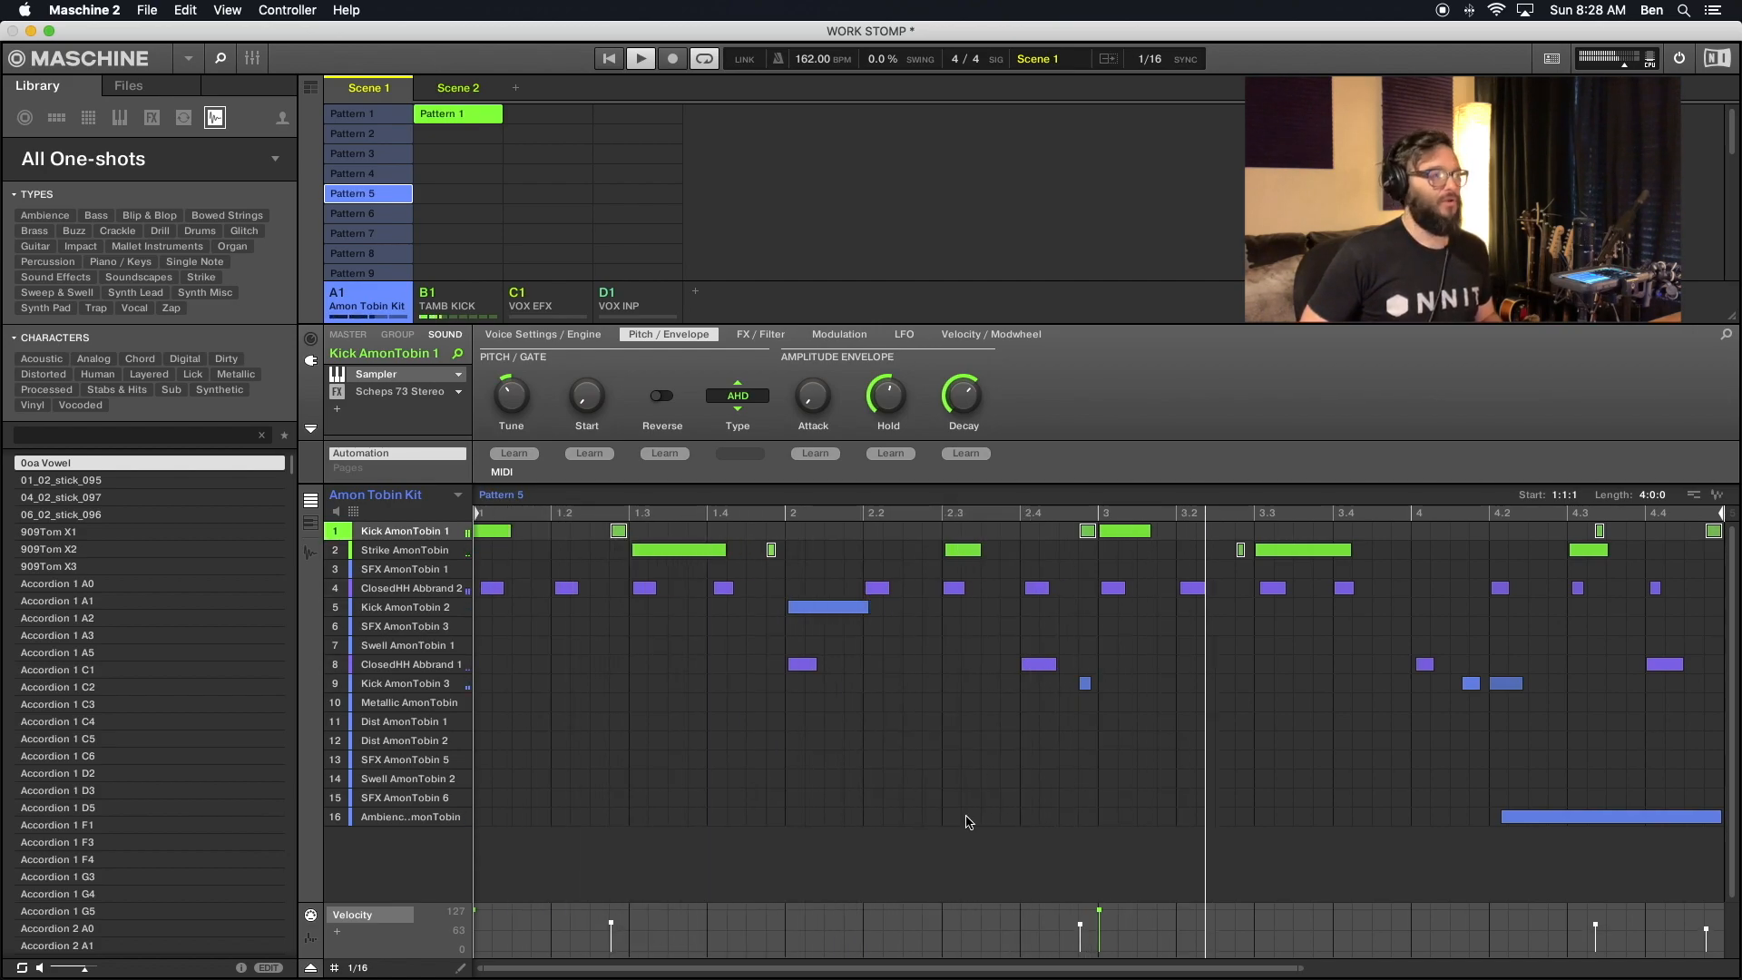
- Select the Kick AmonTobin 1 and Strike AmonTobin ghost notes in Pattern 6 and lower their velocities slightly
left_click(379, 218)
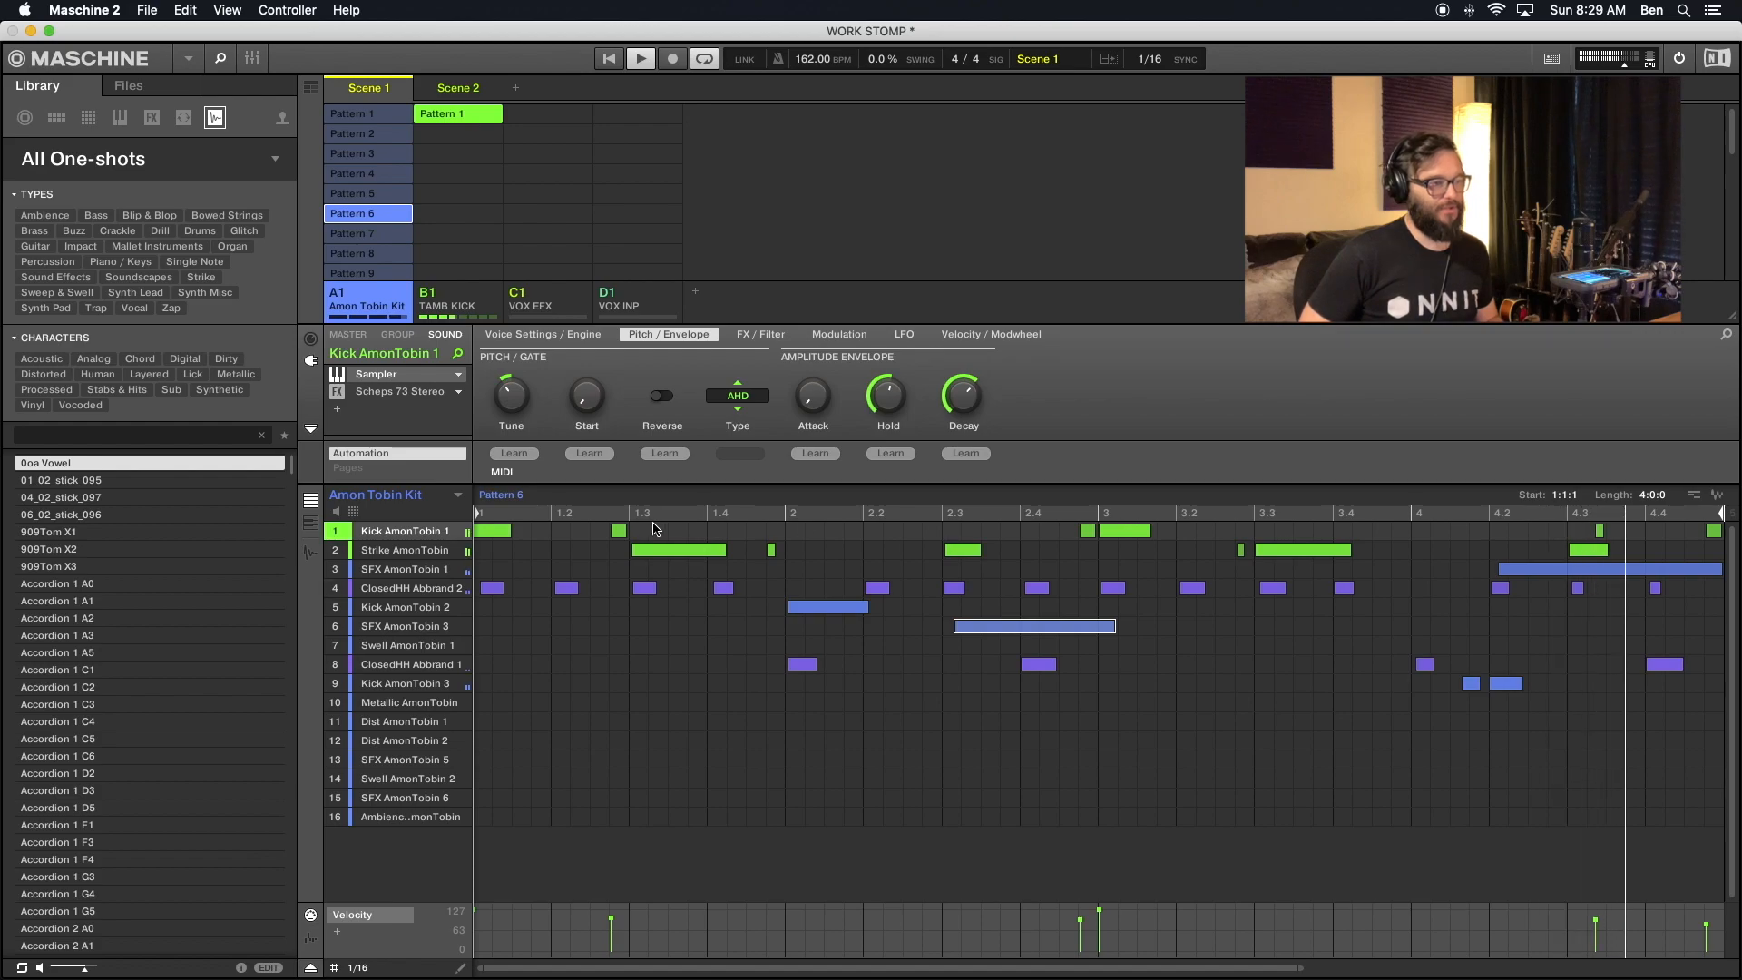
left_click(771, 550)
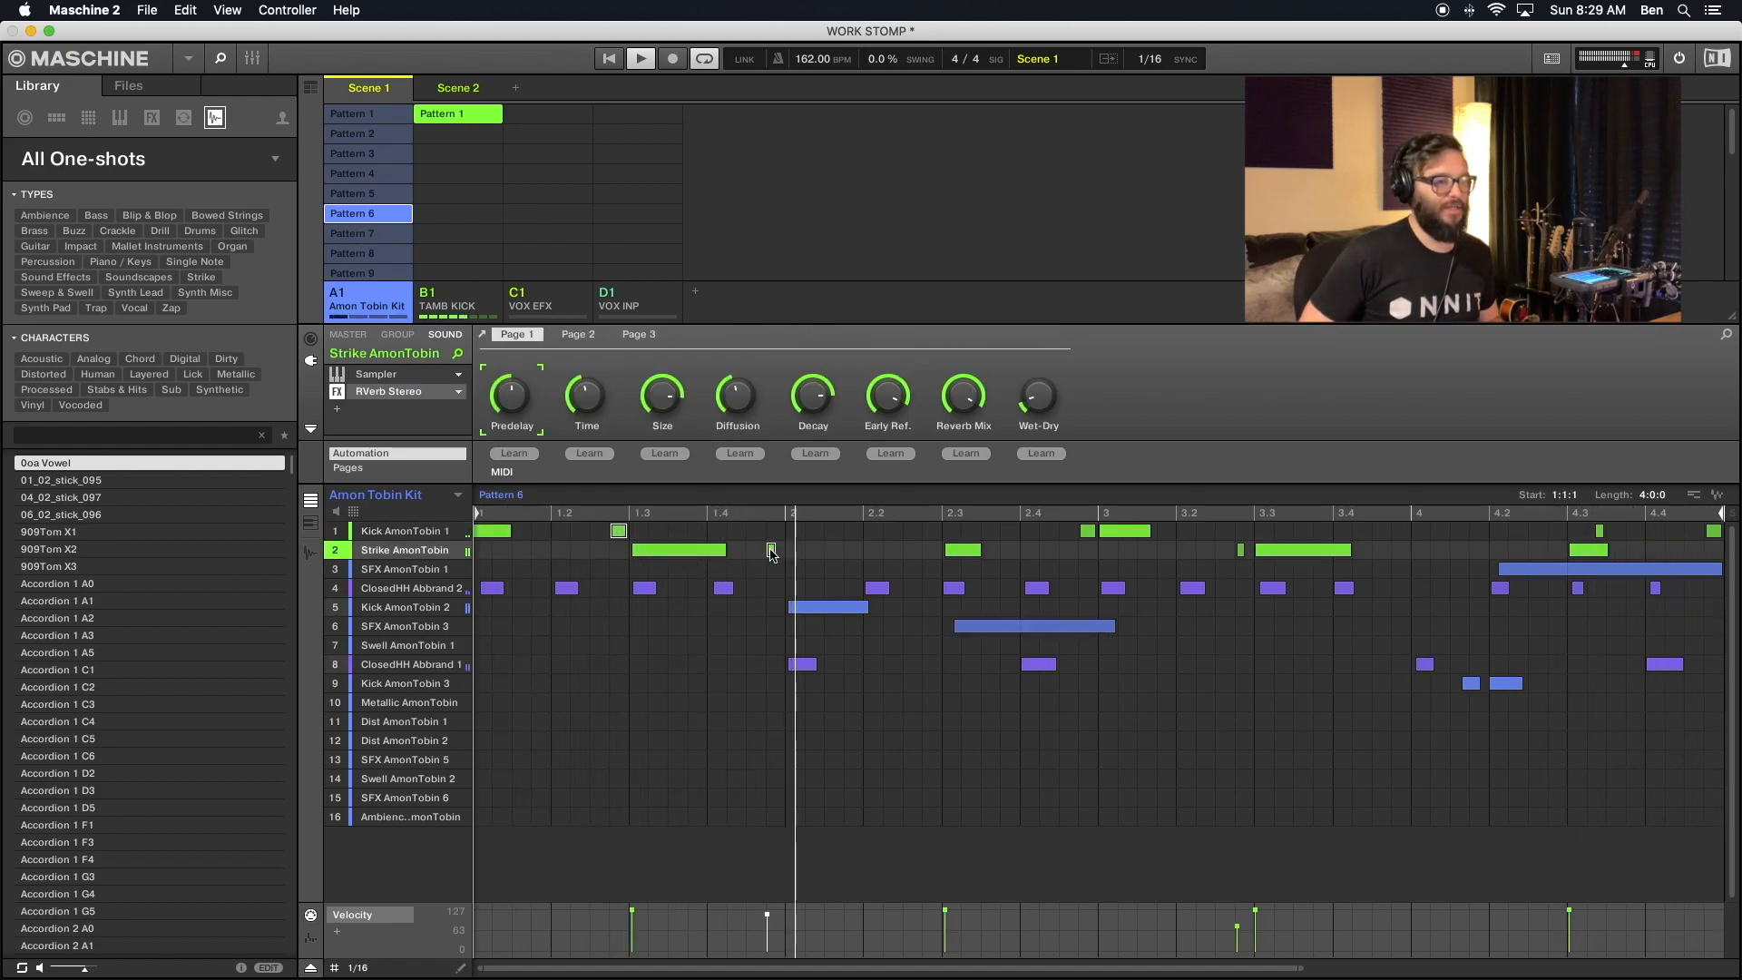
left_click(1240, 549, "shift")
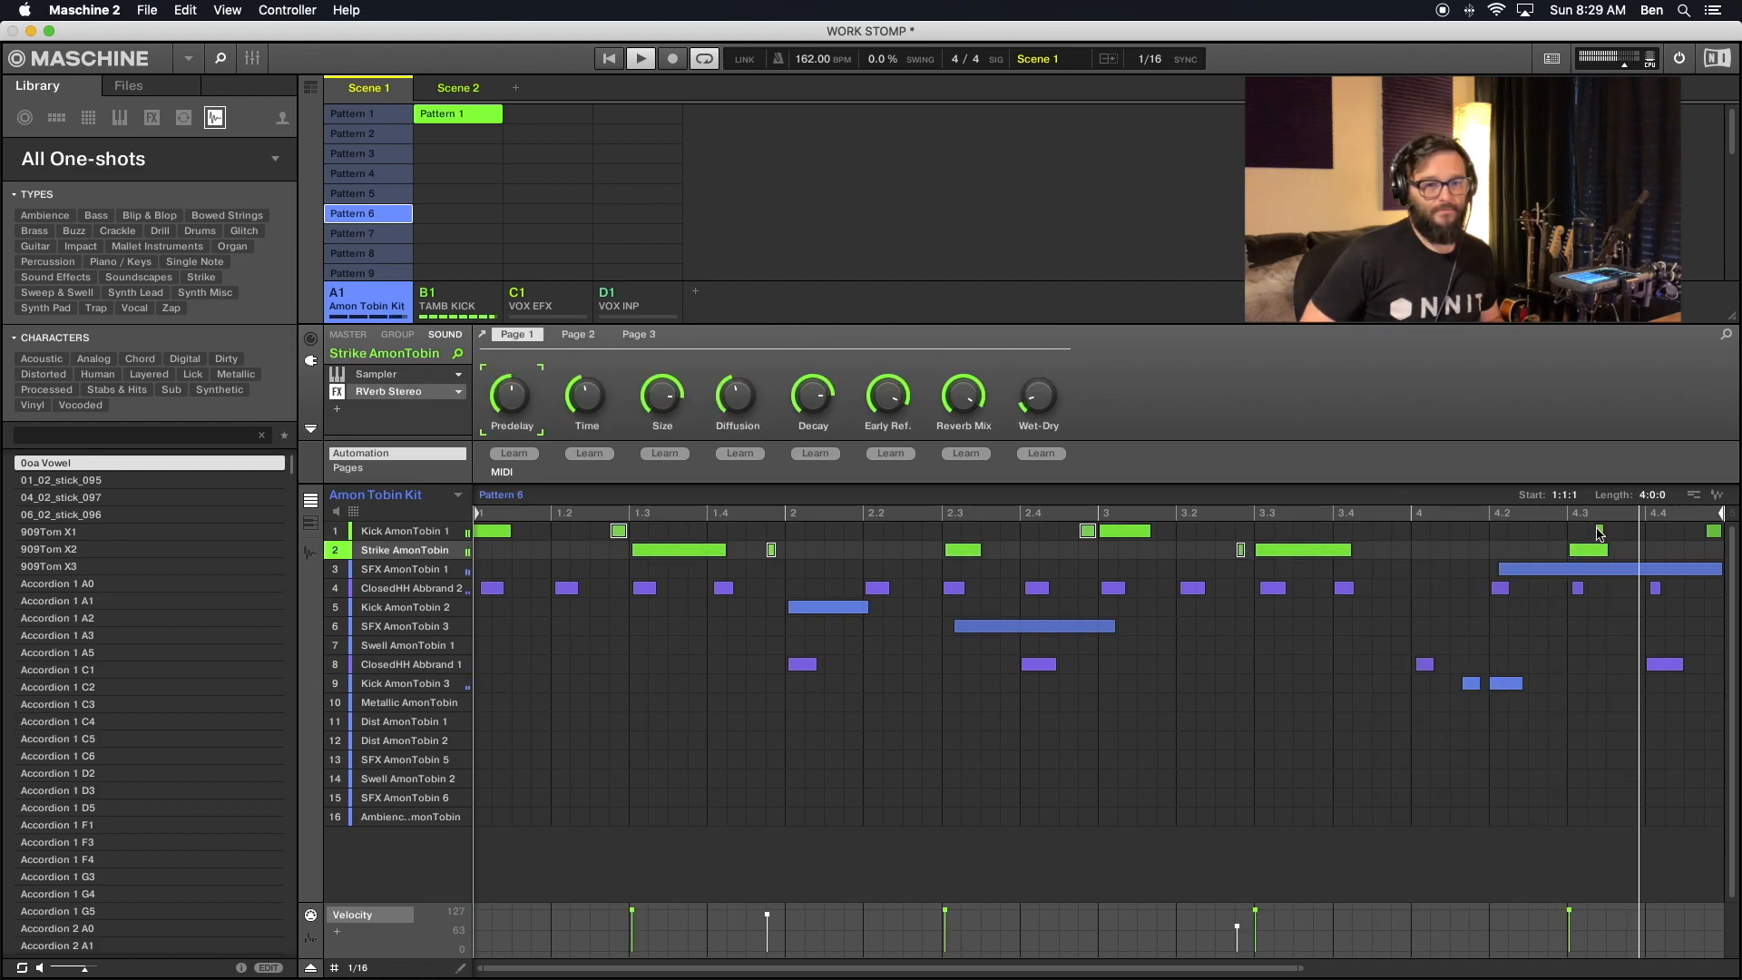
left_click(1599, 531, "shift")
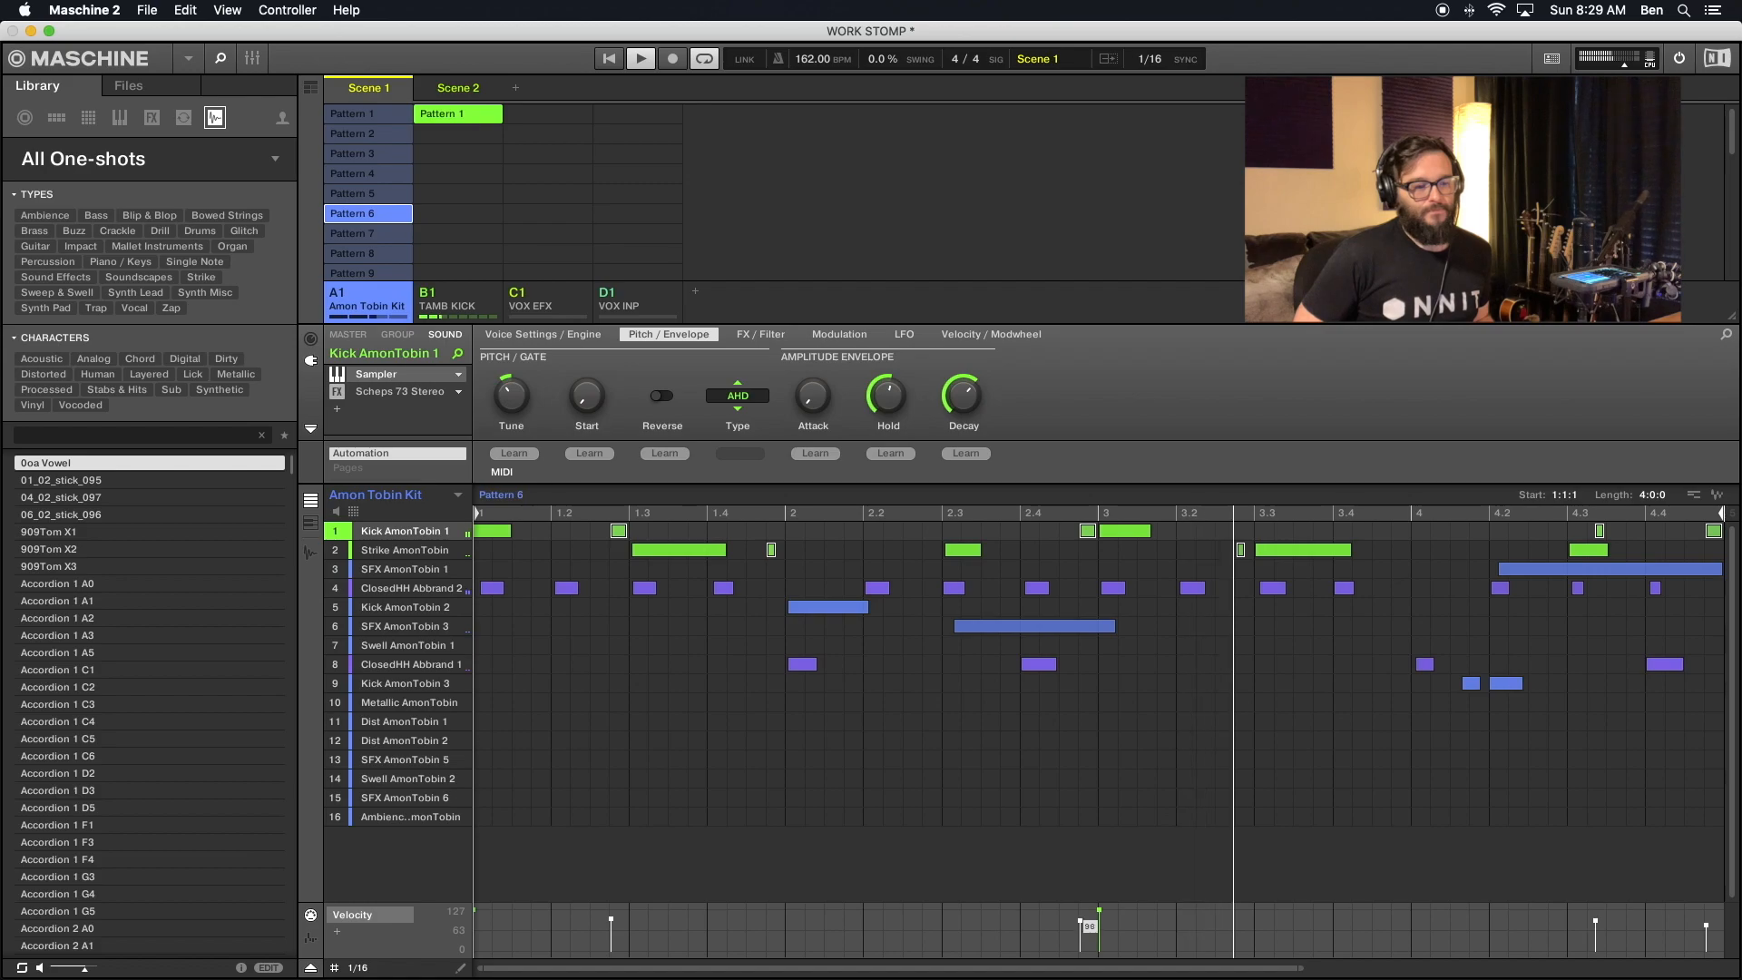
left_click_drag(1081, 923, 1081, 924)
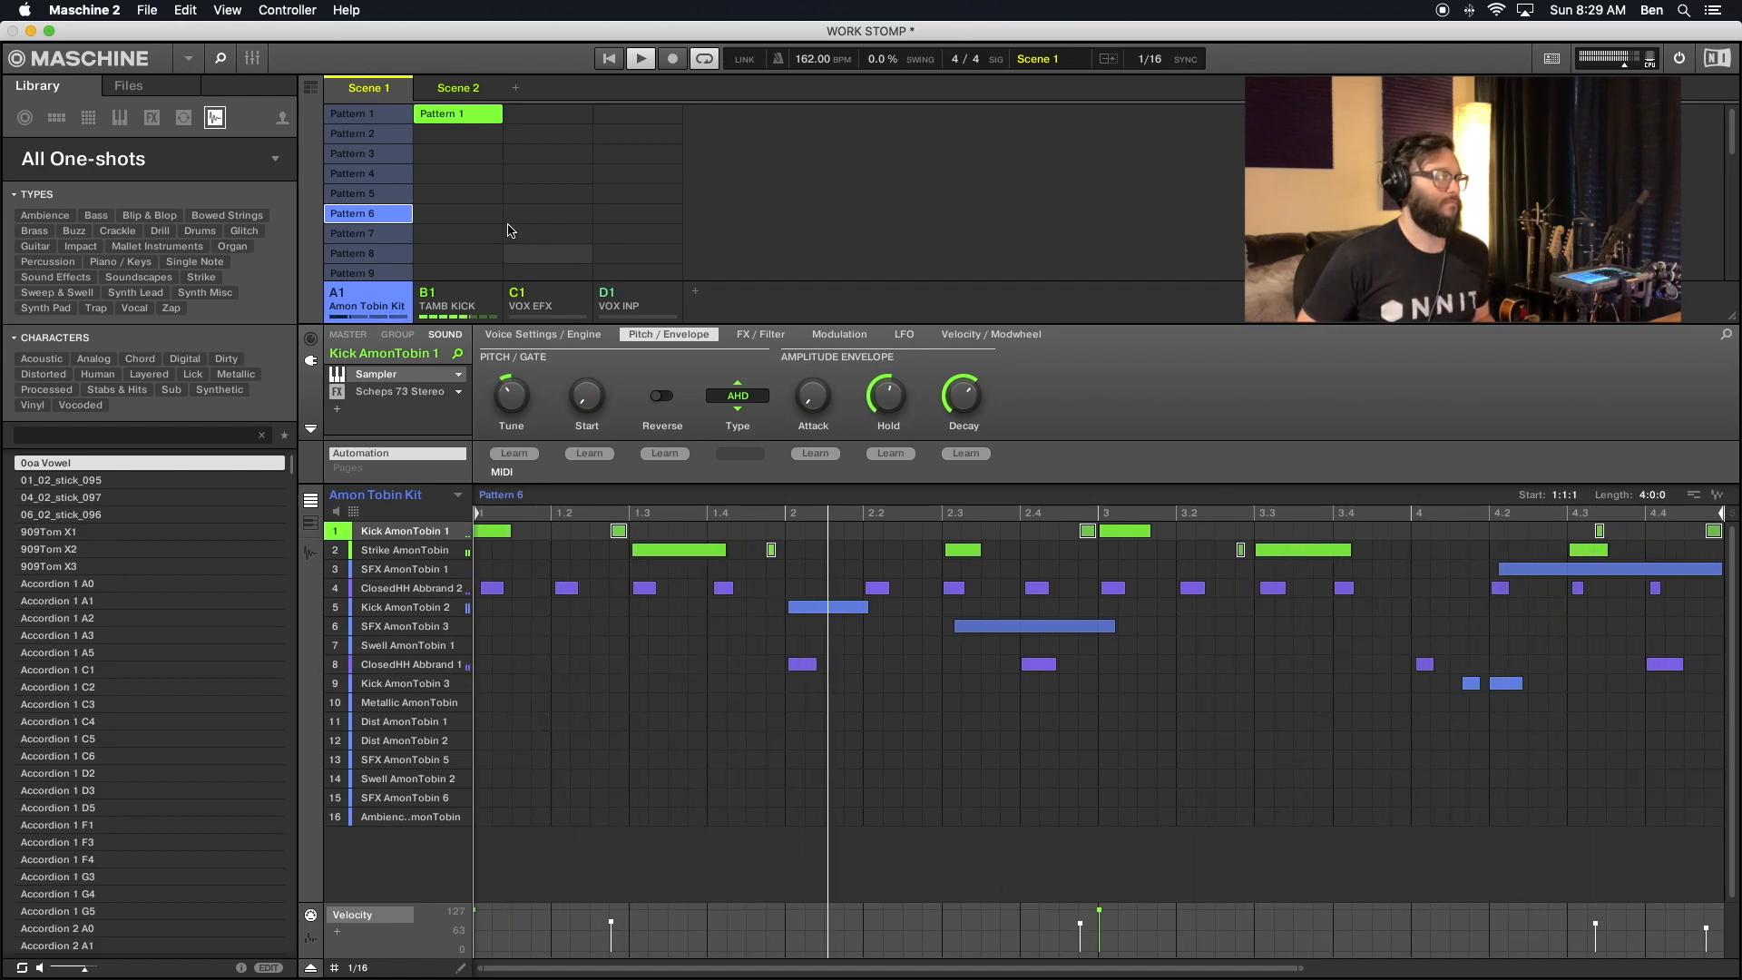
- Select the Kick AmonTobin 1 and Strike AmonTobin ghost notes in Pattern 7 and reduce their velocities slightly
left_click(364, 234)
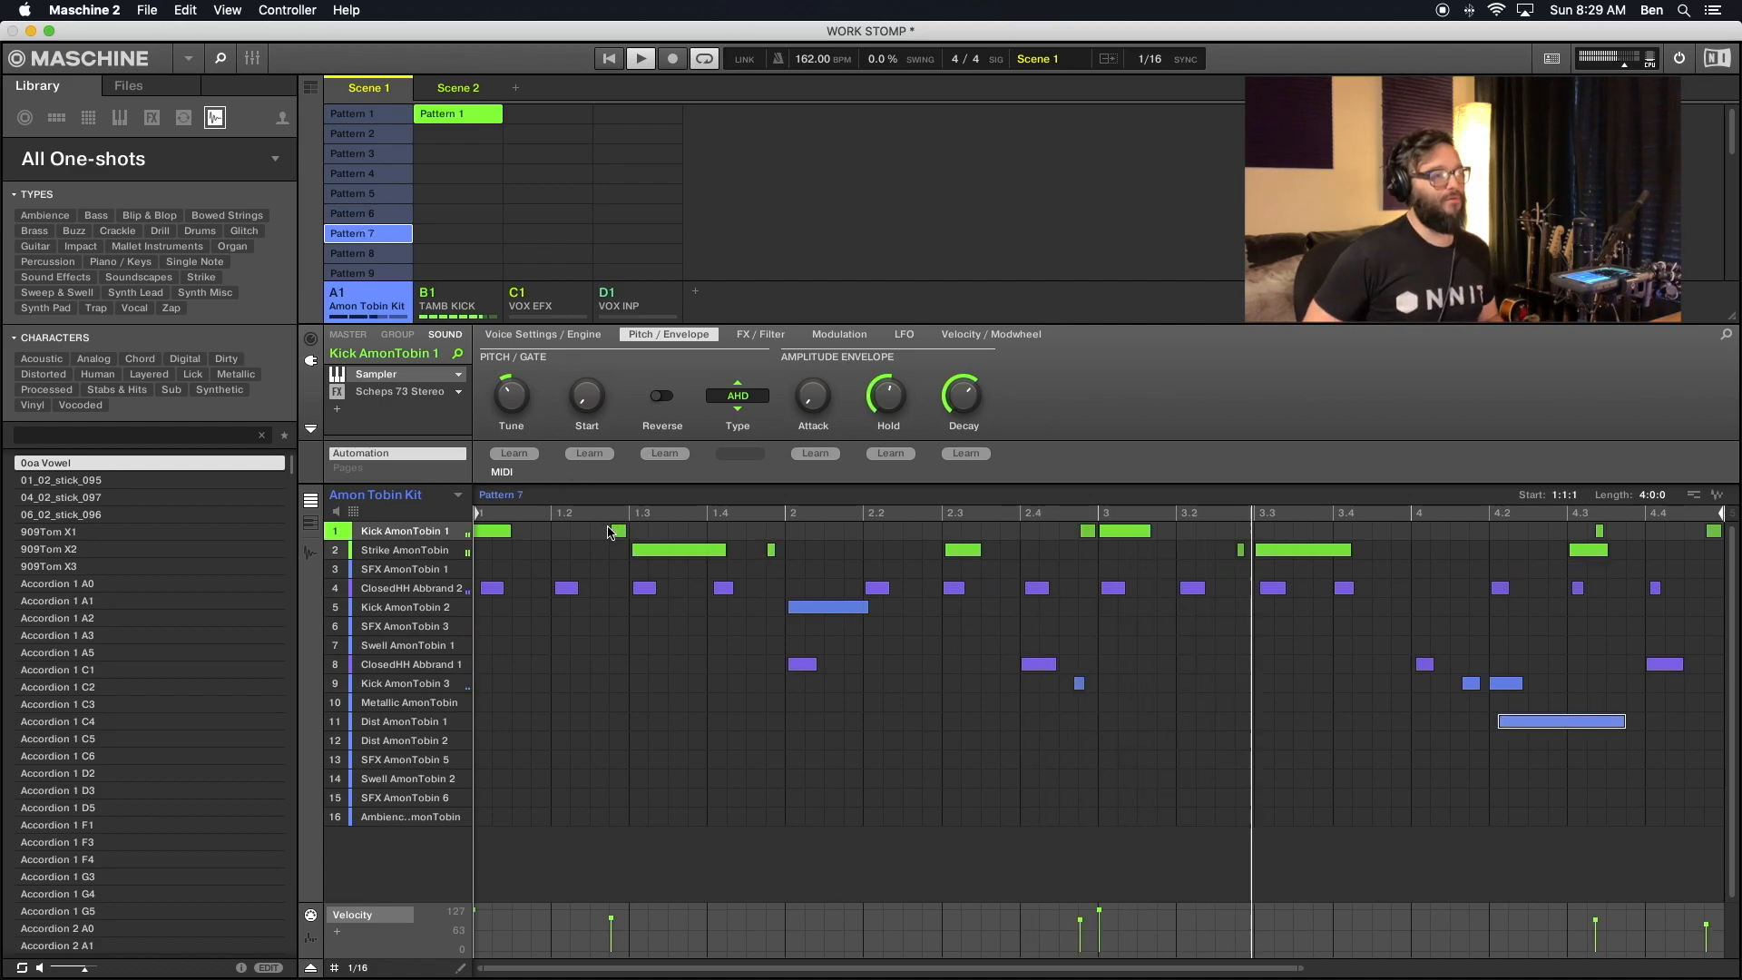
left_click(619, 530)
left_click(771, 550, "shift")
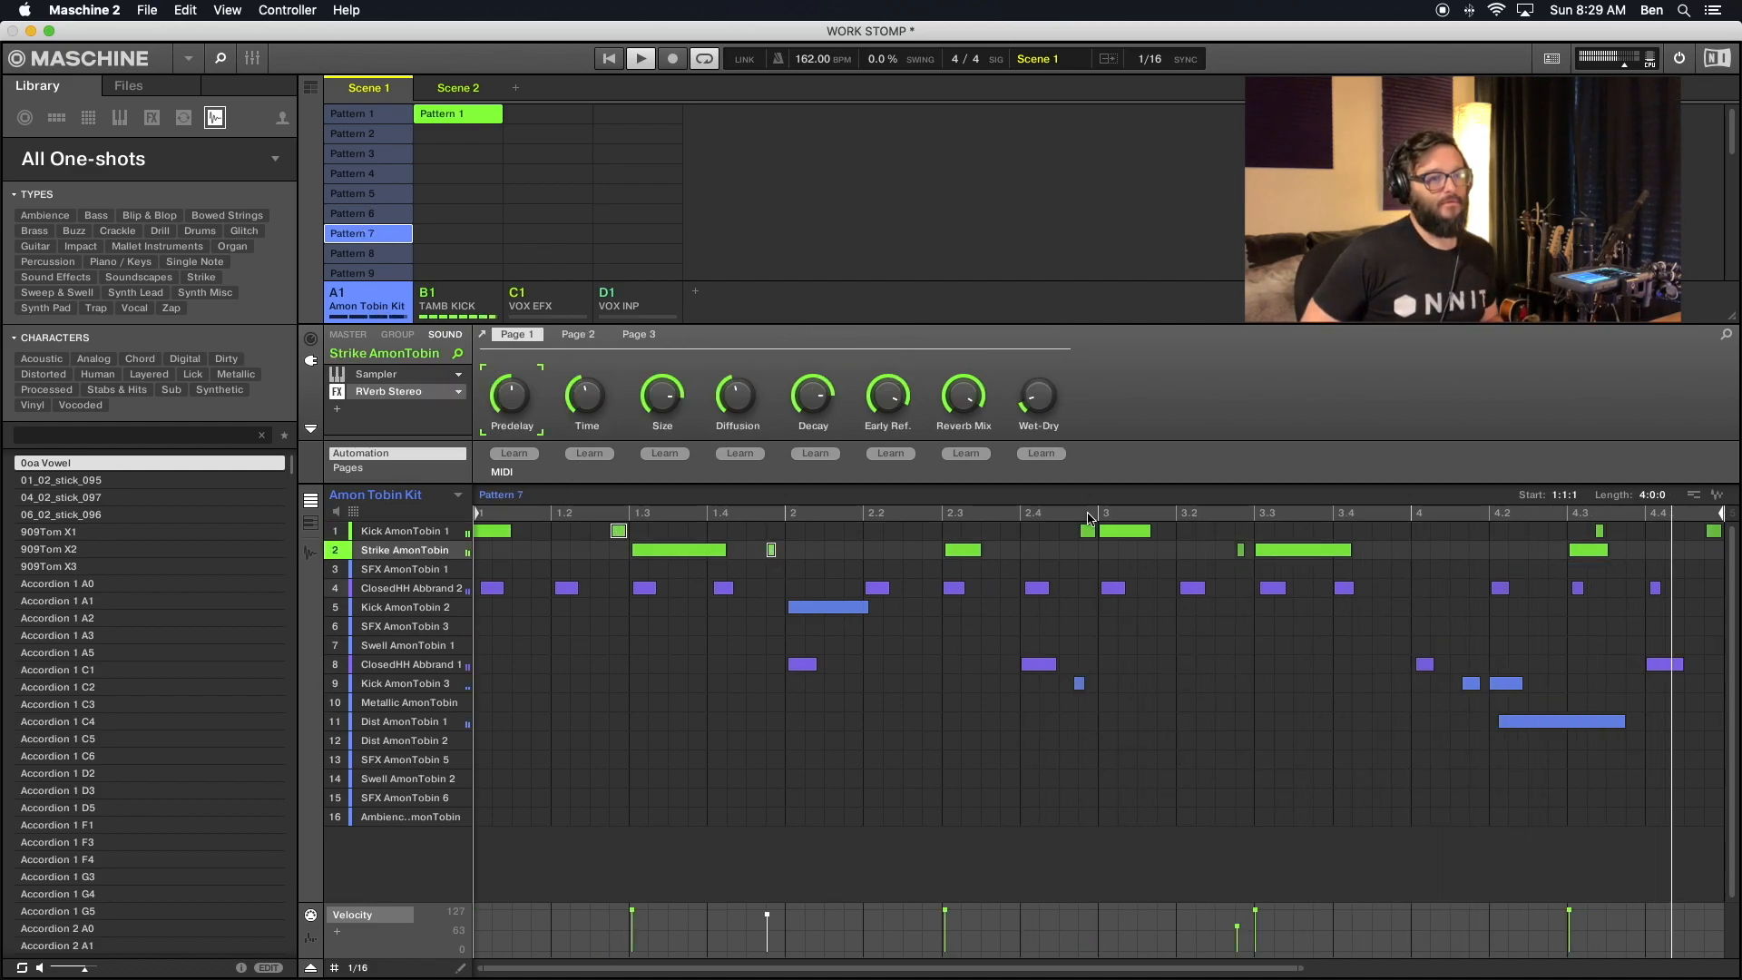
left_click(1087, 531, "shift")
left_click(1240, 550, "shift")
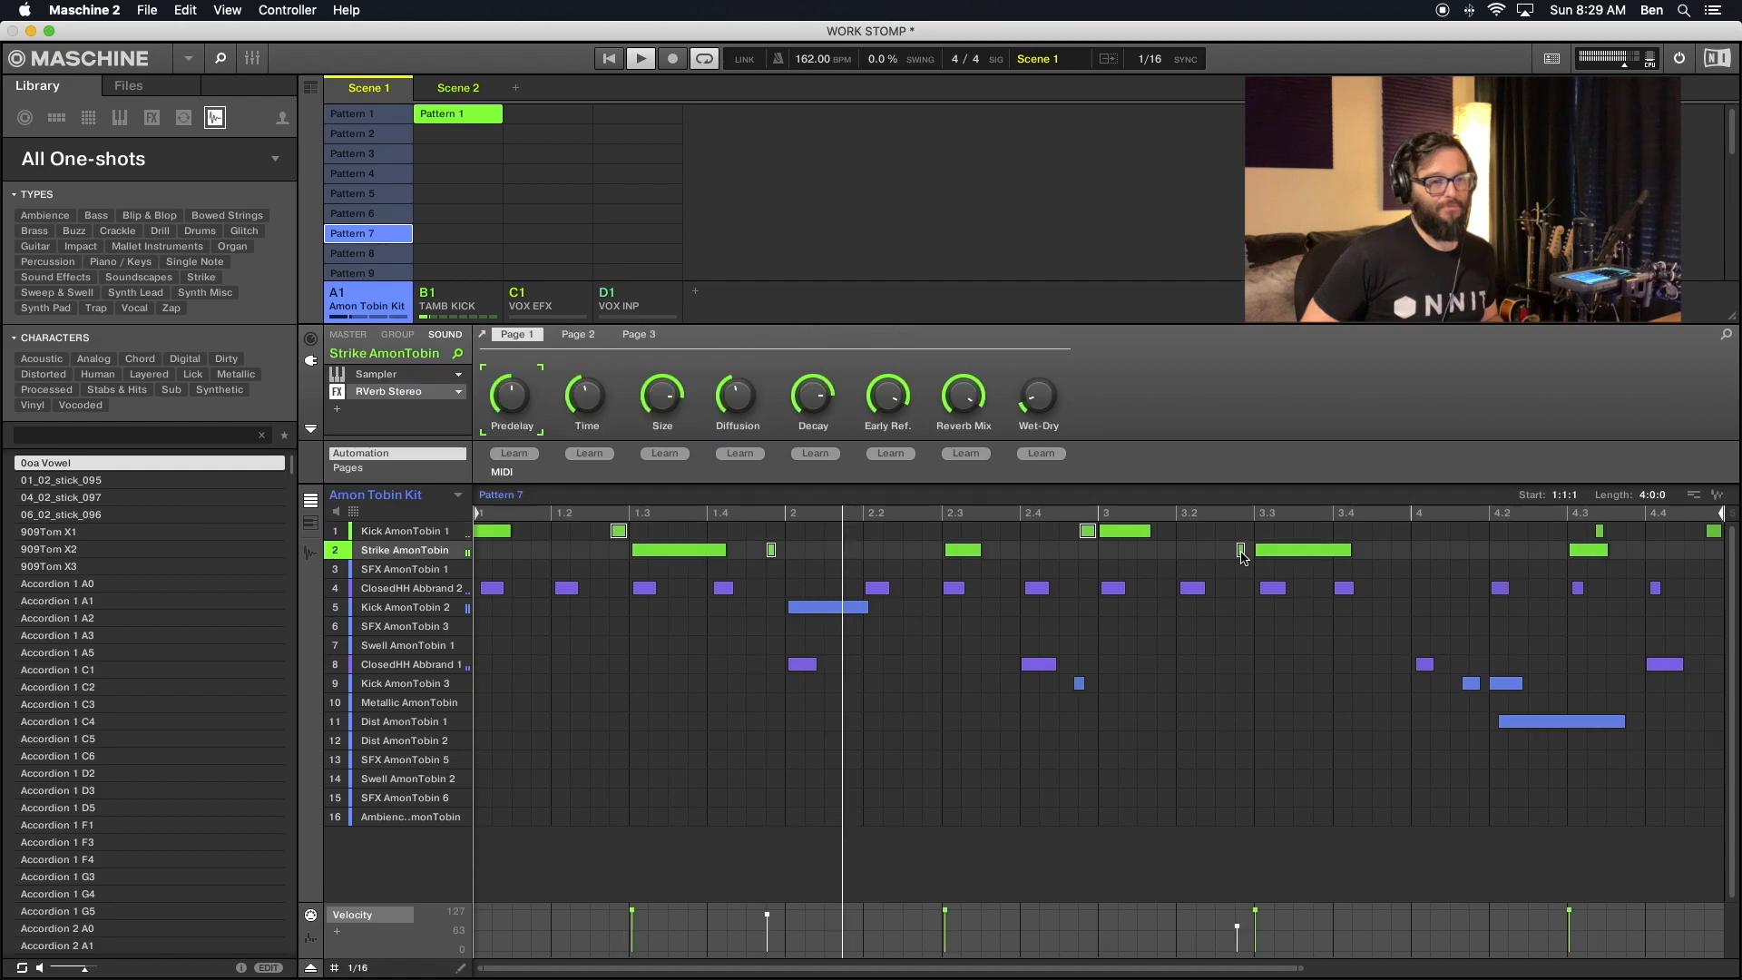
left_click(1601, 531, "shift")
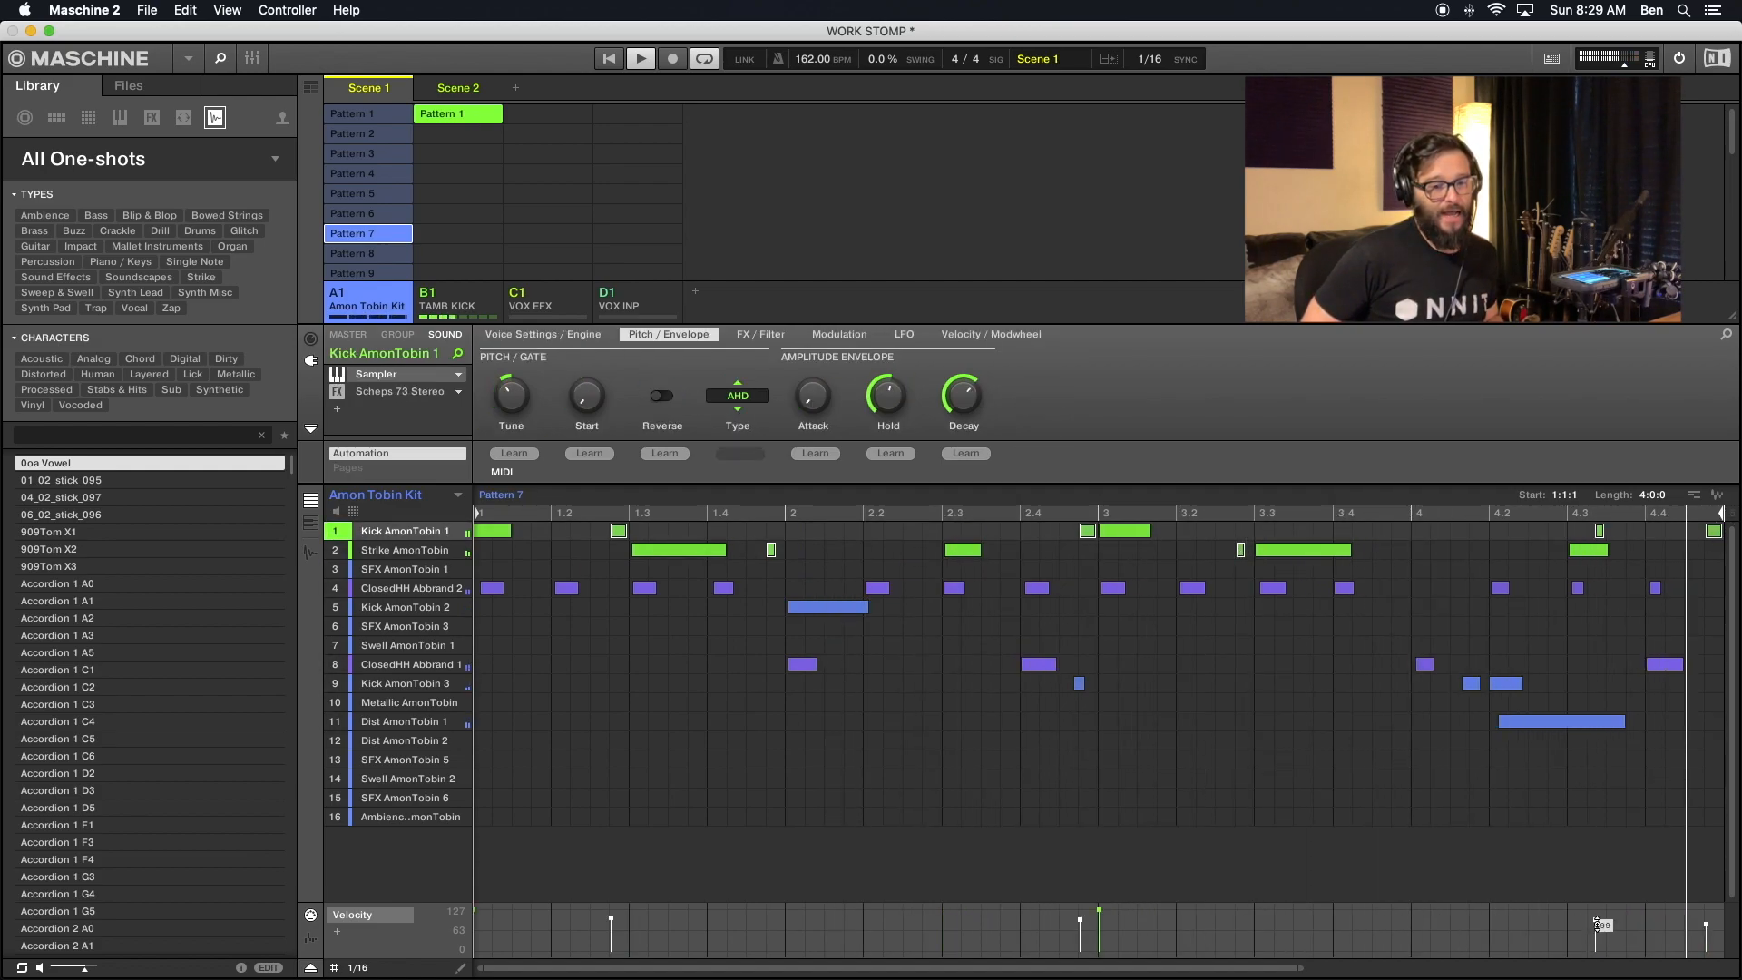
left_click_drag(1596, 923, 1596, 924)
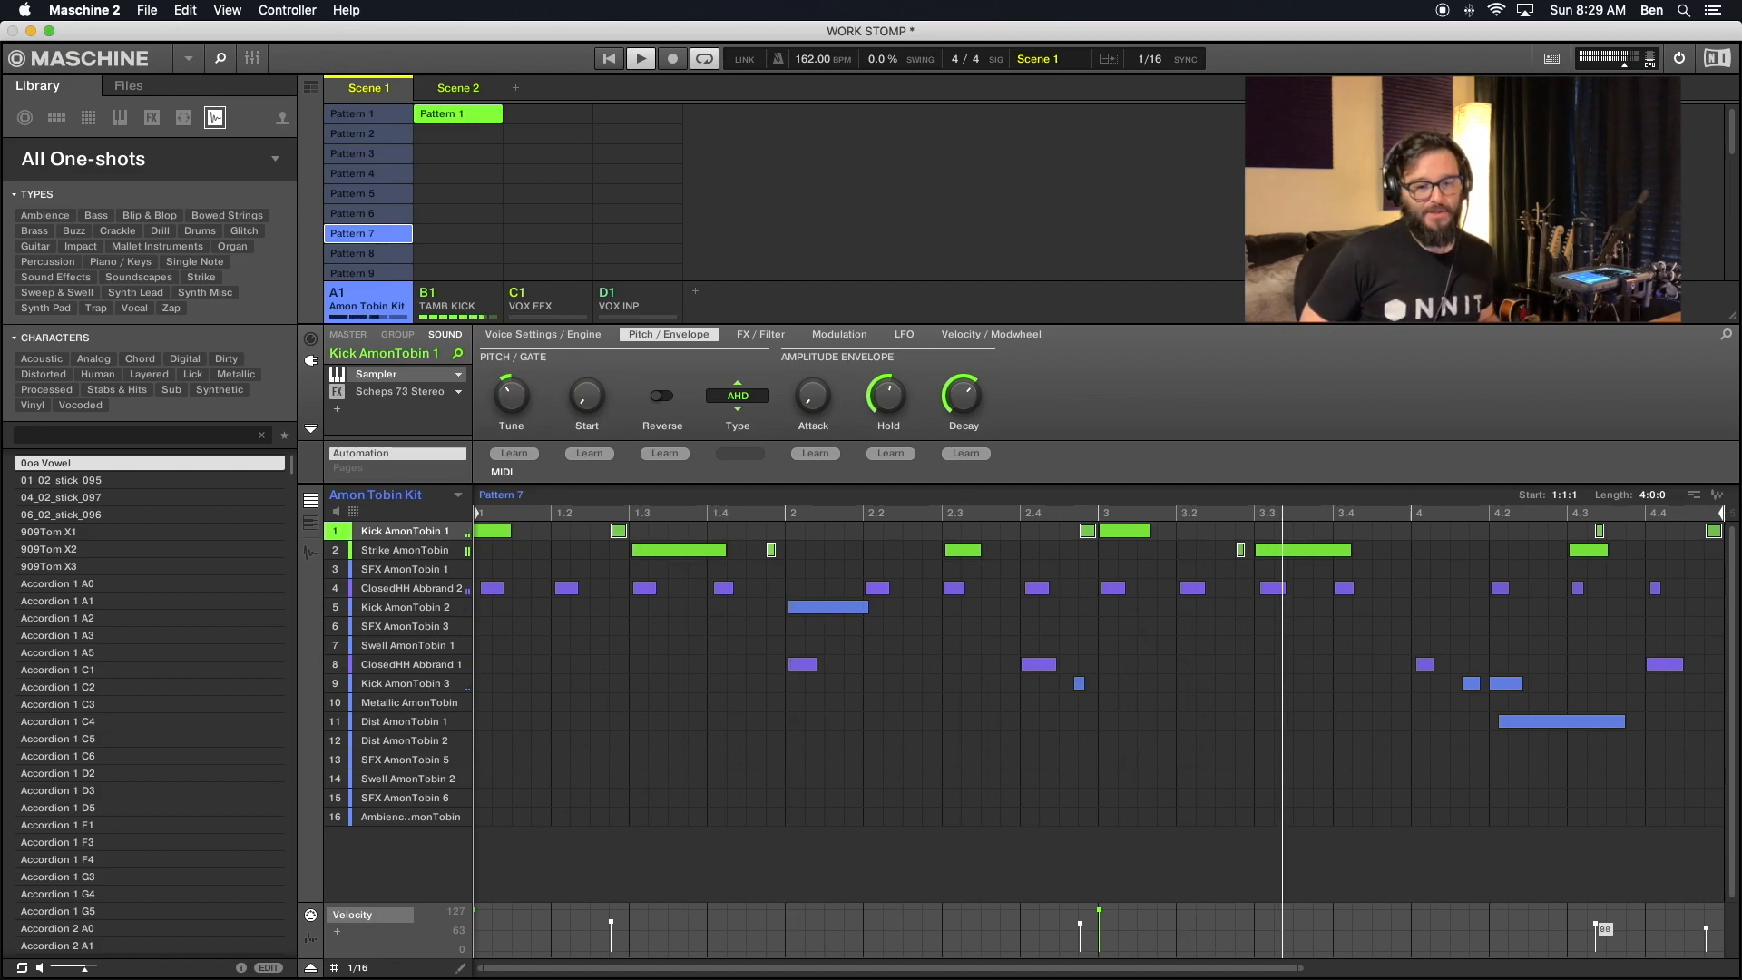
- Fine-tune the velocities of the selected Kick AmonTobin 1 and Strike AmonTobin ghost notes in Pattern 7
left_click_drag(1596, 923, 1595, 925)
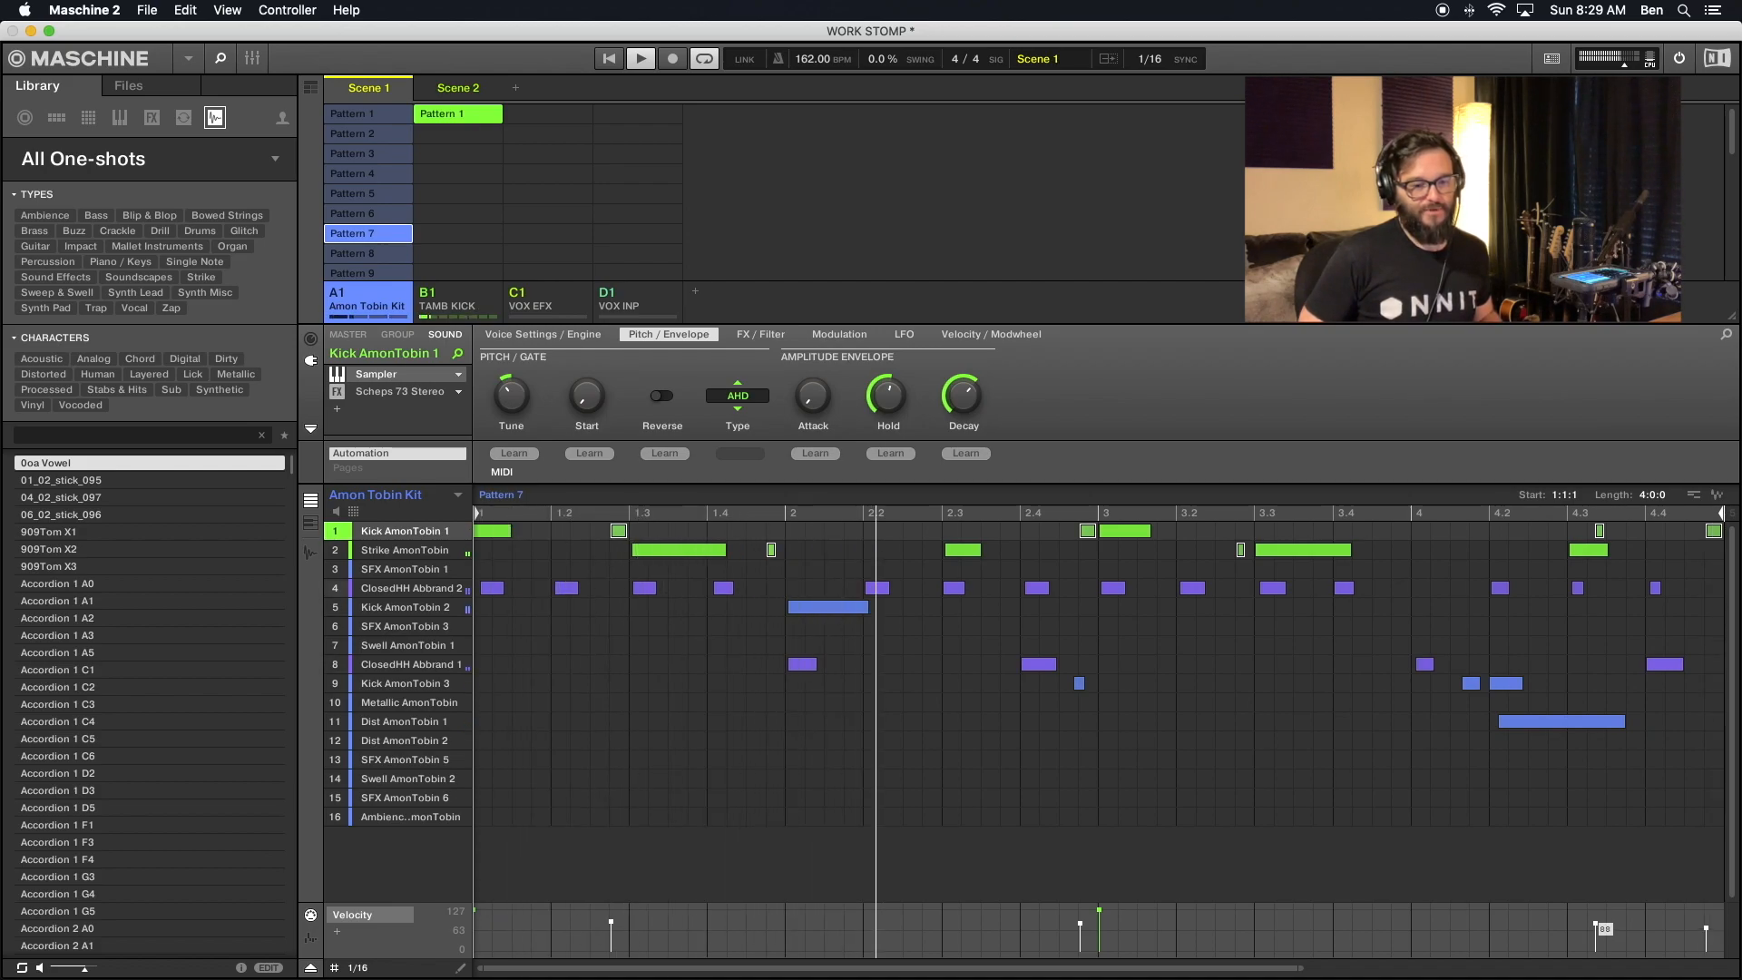
left_click_drag(1595, 923, 1595, 925)
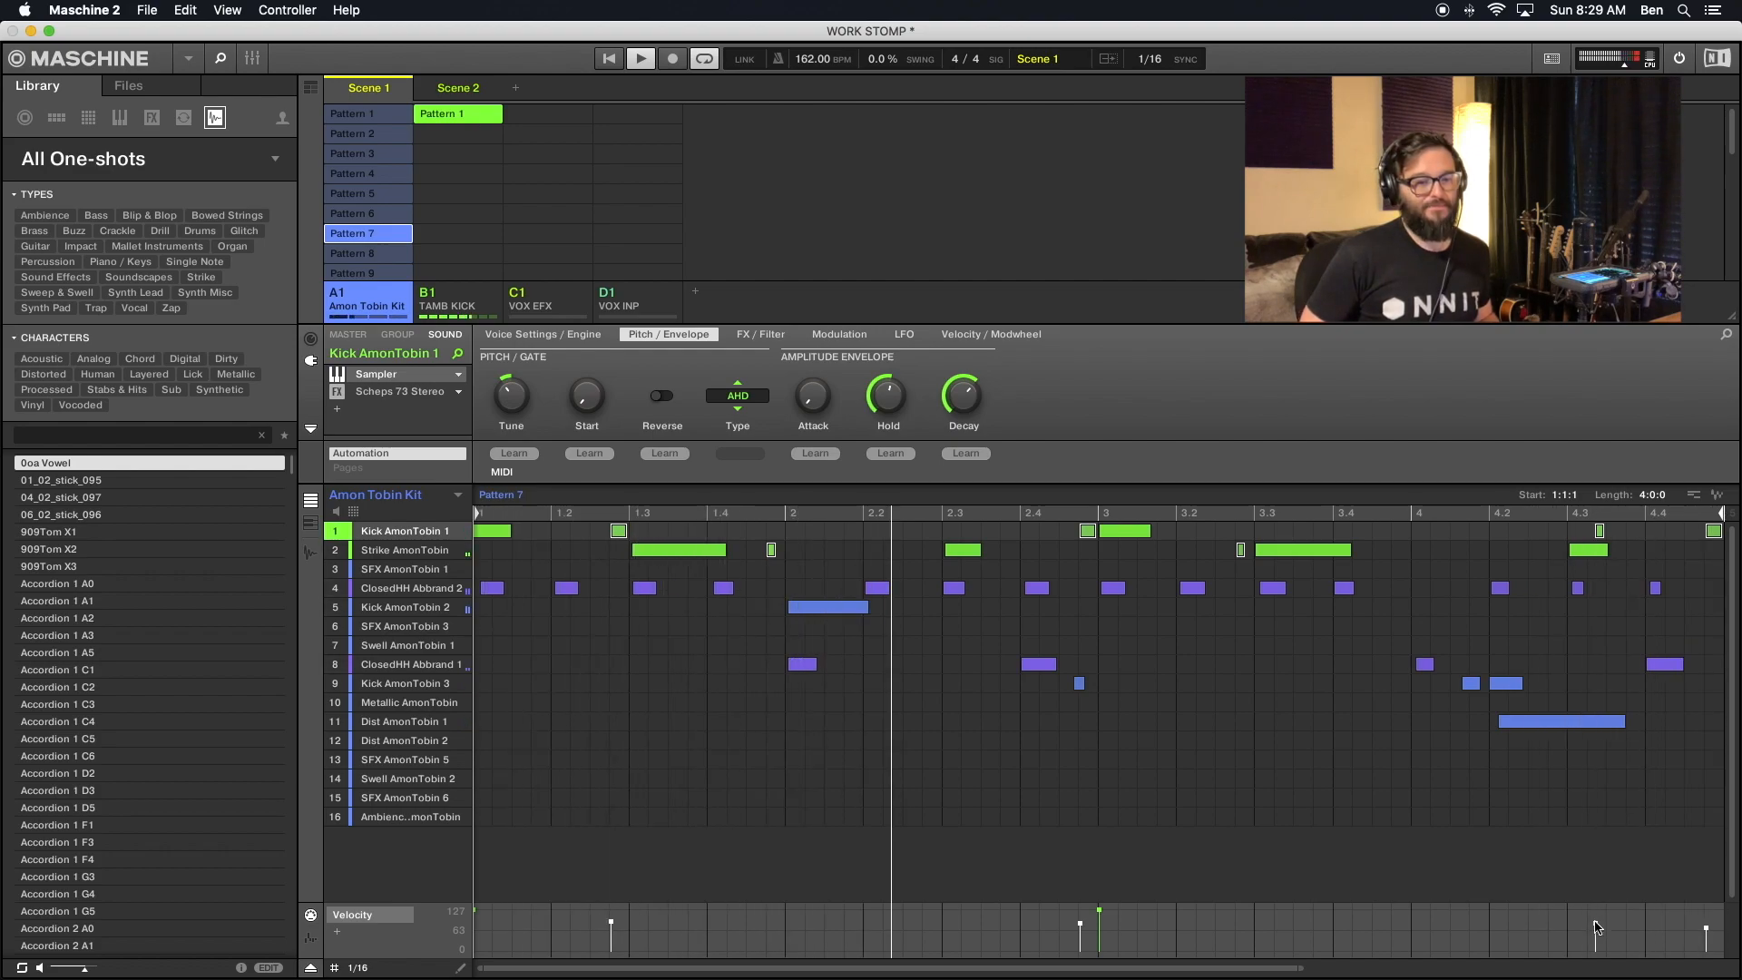
- Select the Kick AmonTobin 1 and Strike AmonTobin ghost notes in Pattern 8 and lower their velocities together
left_click(379, 252)
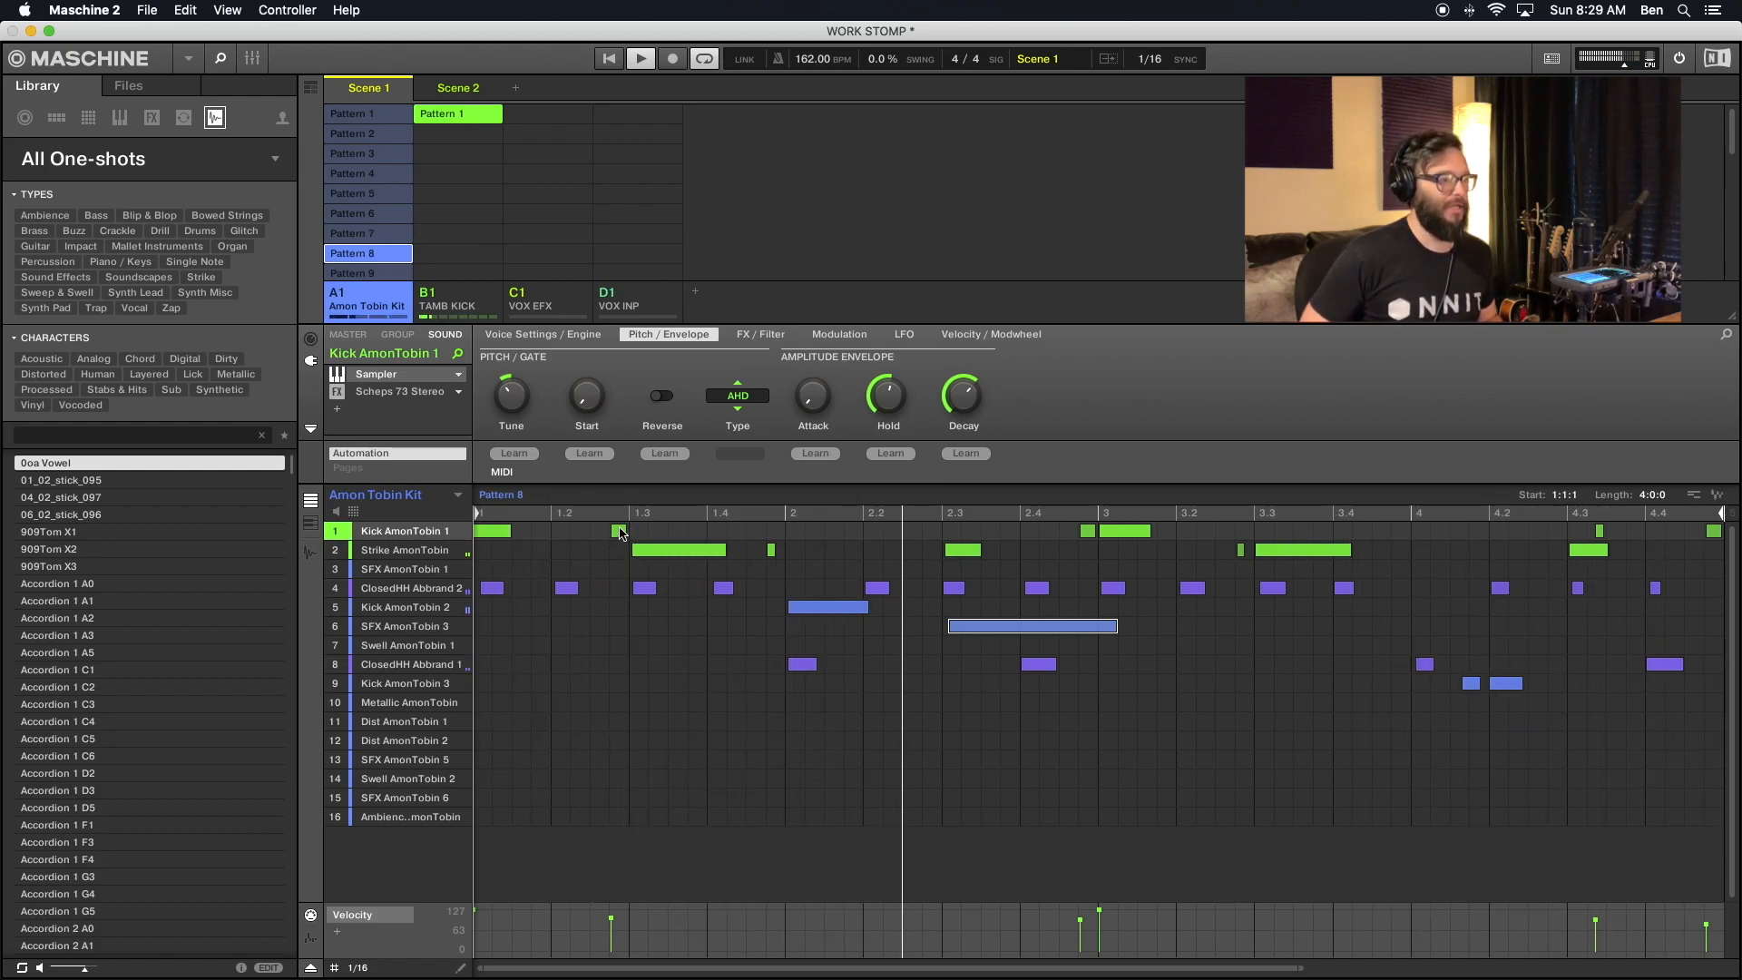
left_click(771, 549)
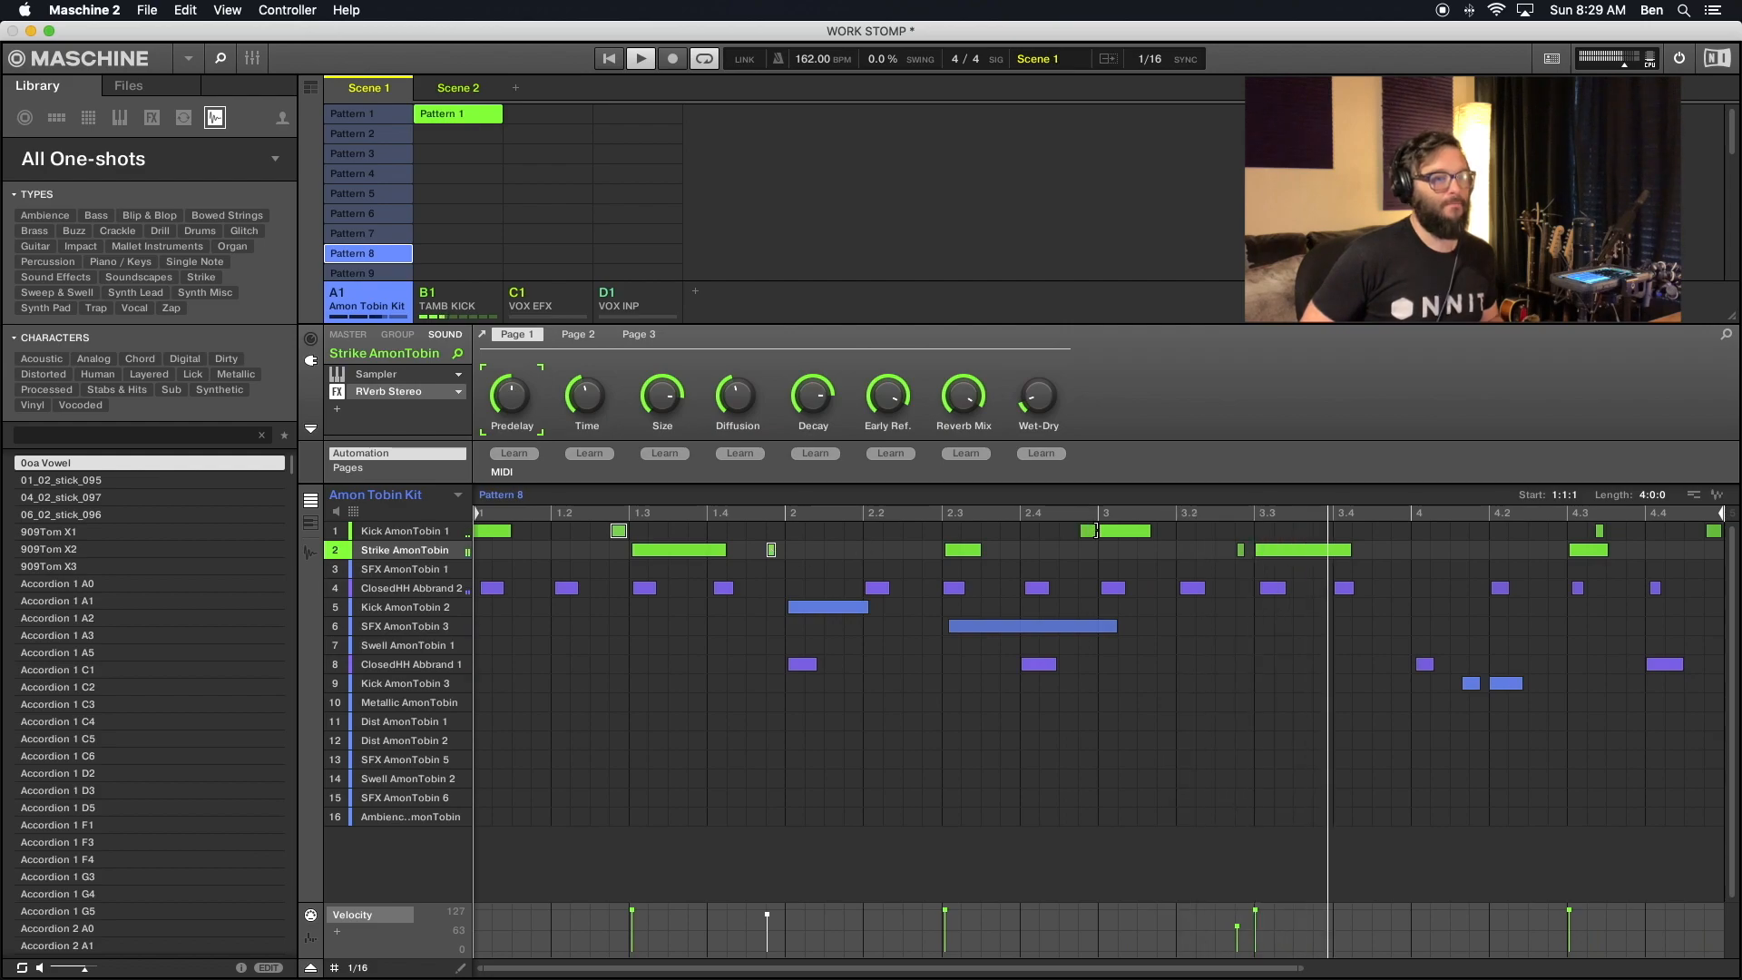
left_click(1089, 531)
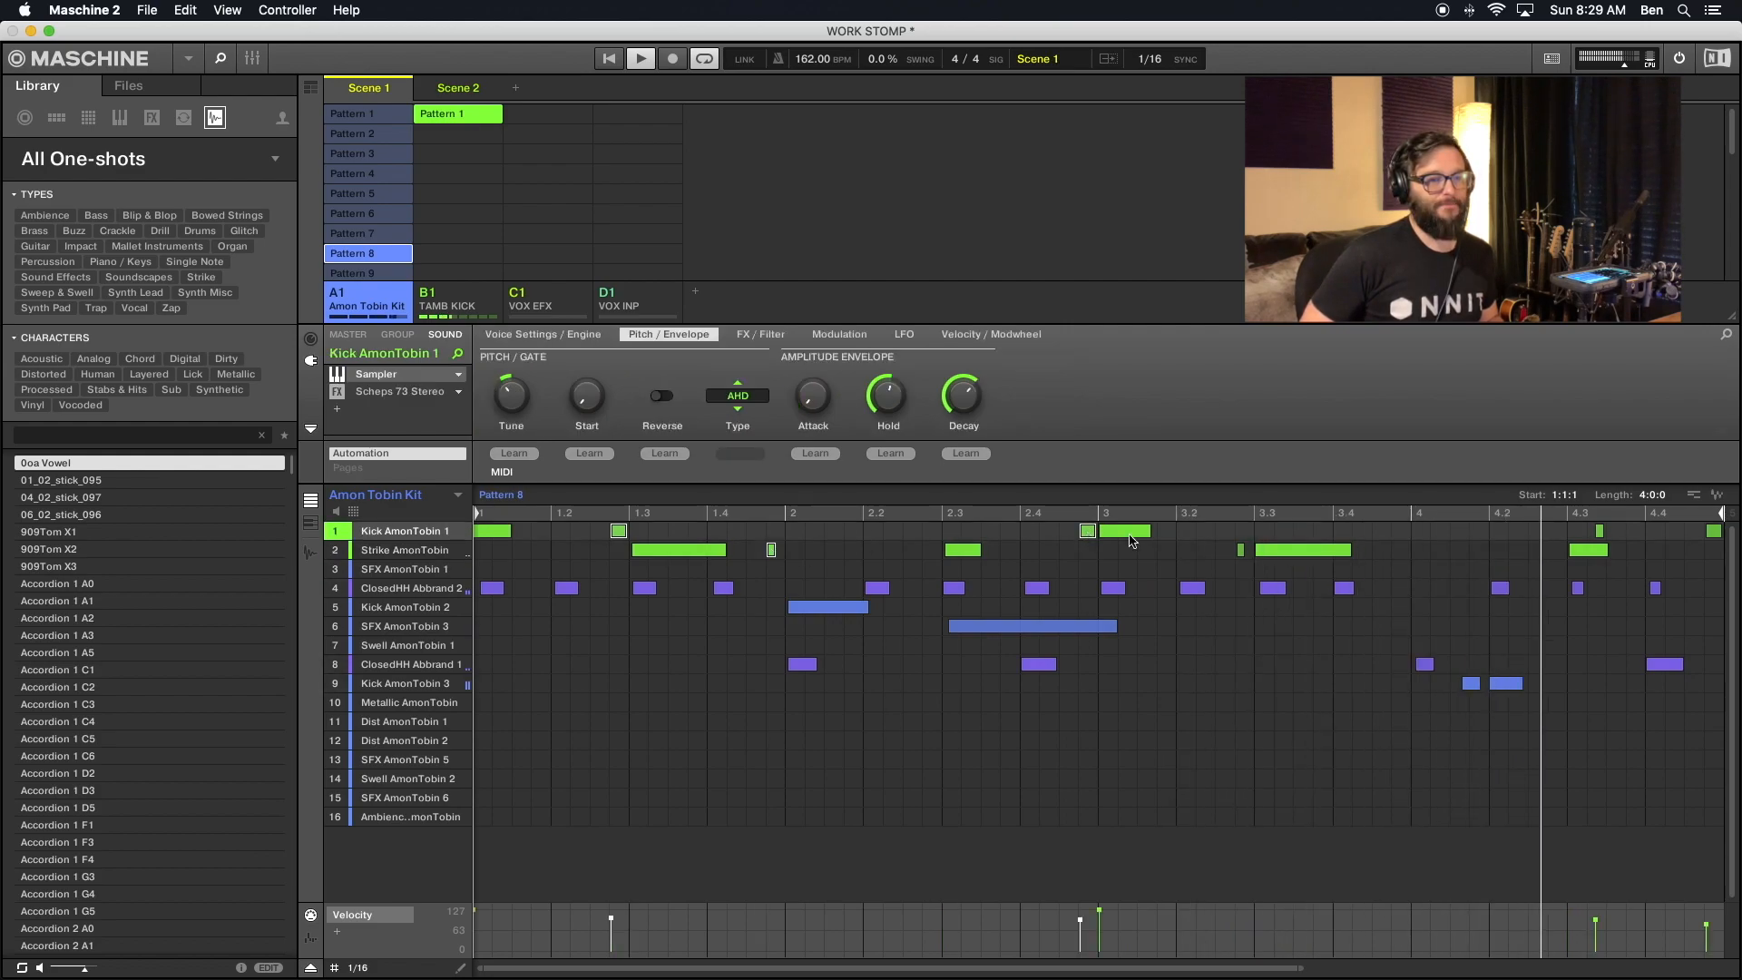
left_click(1241, 550)
left_click(1600, 532)
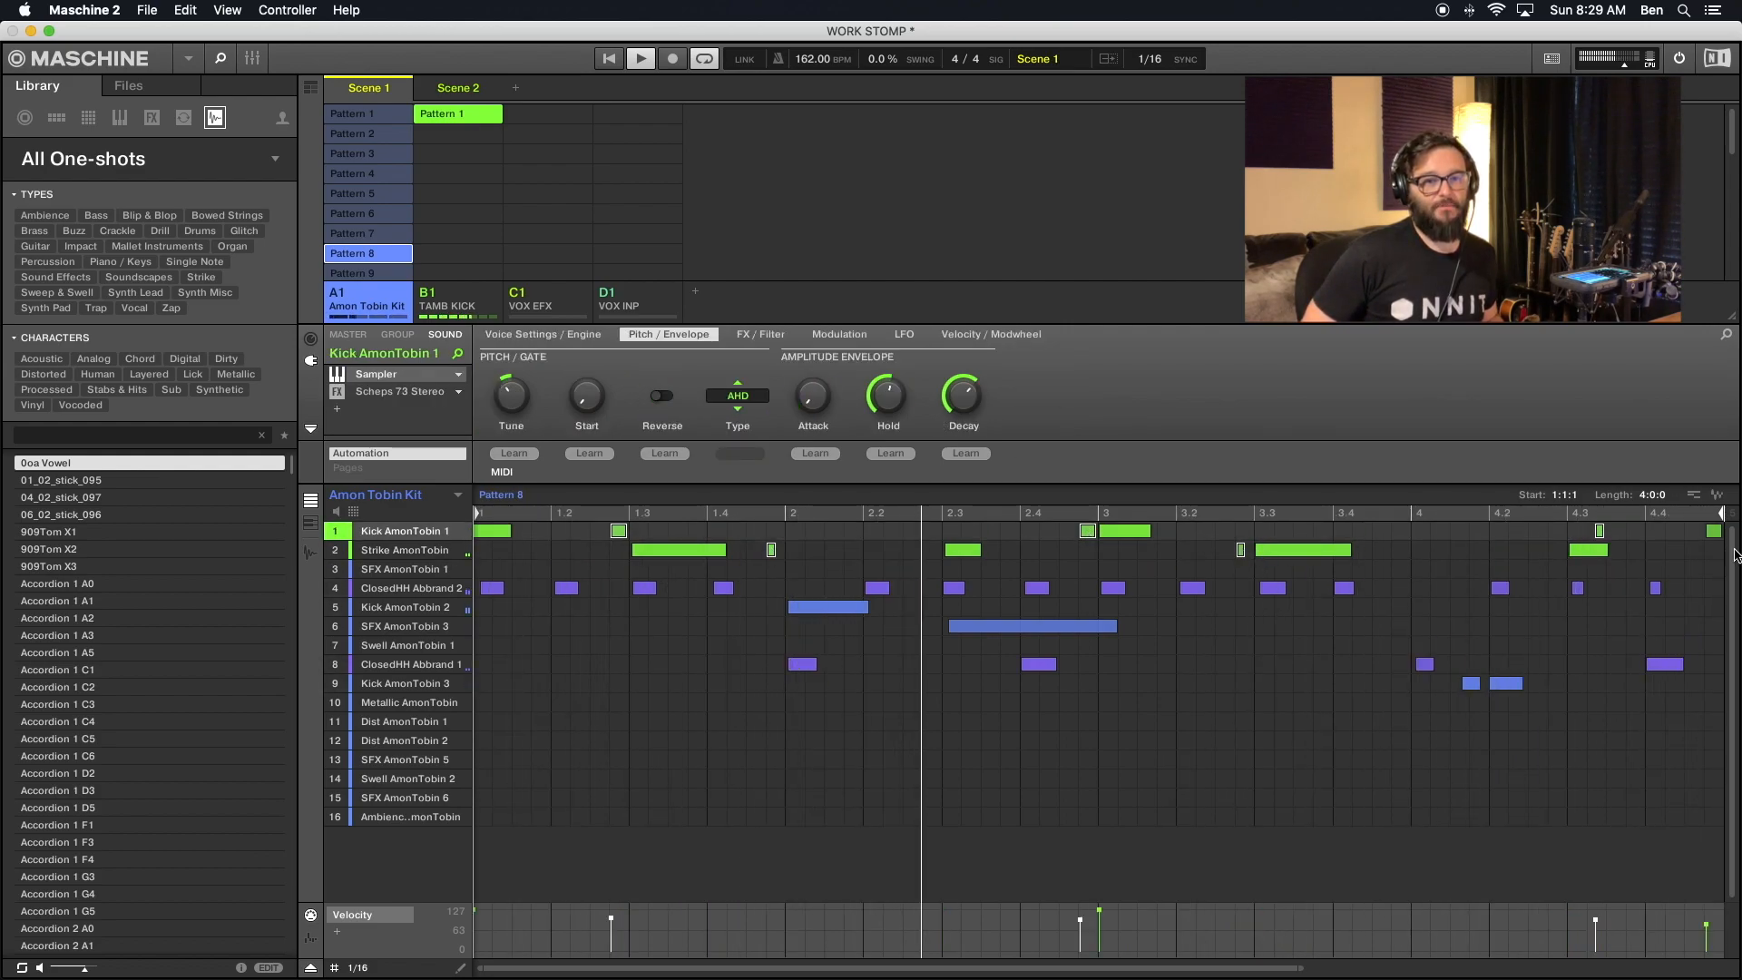
left_click_drag(1594, 920, 1594, 927)
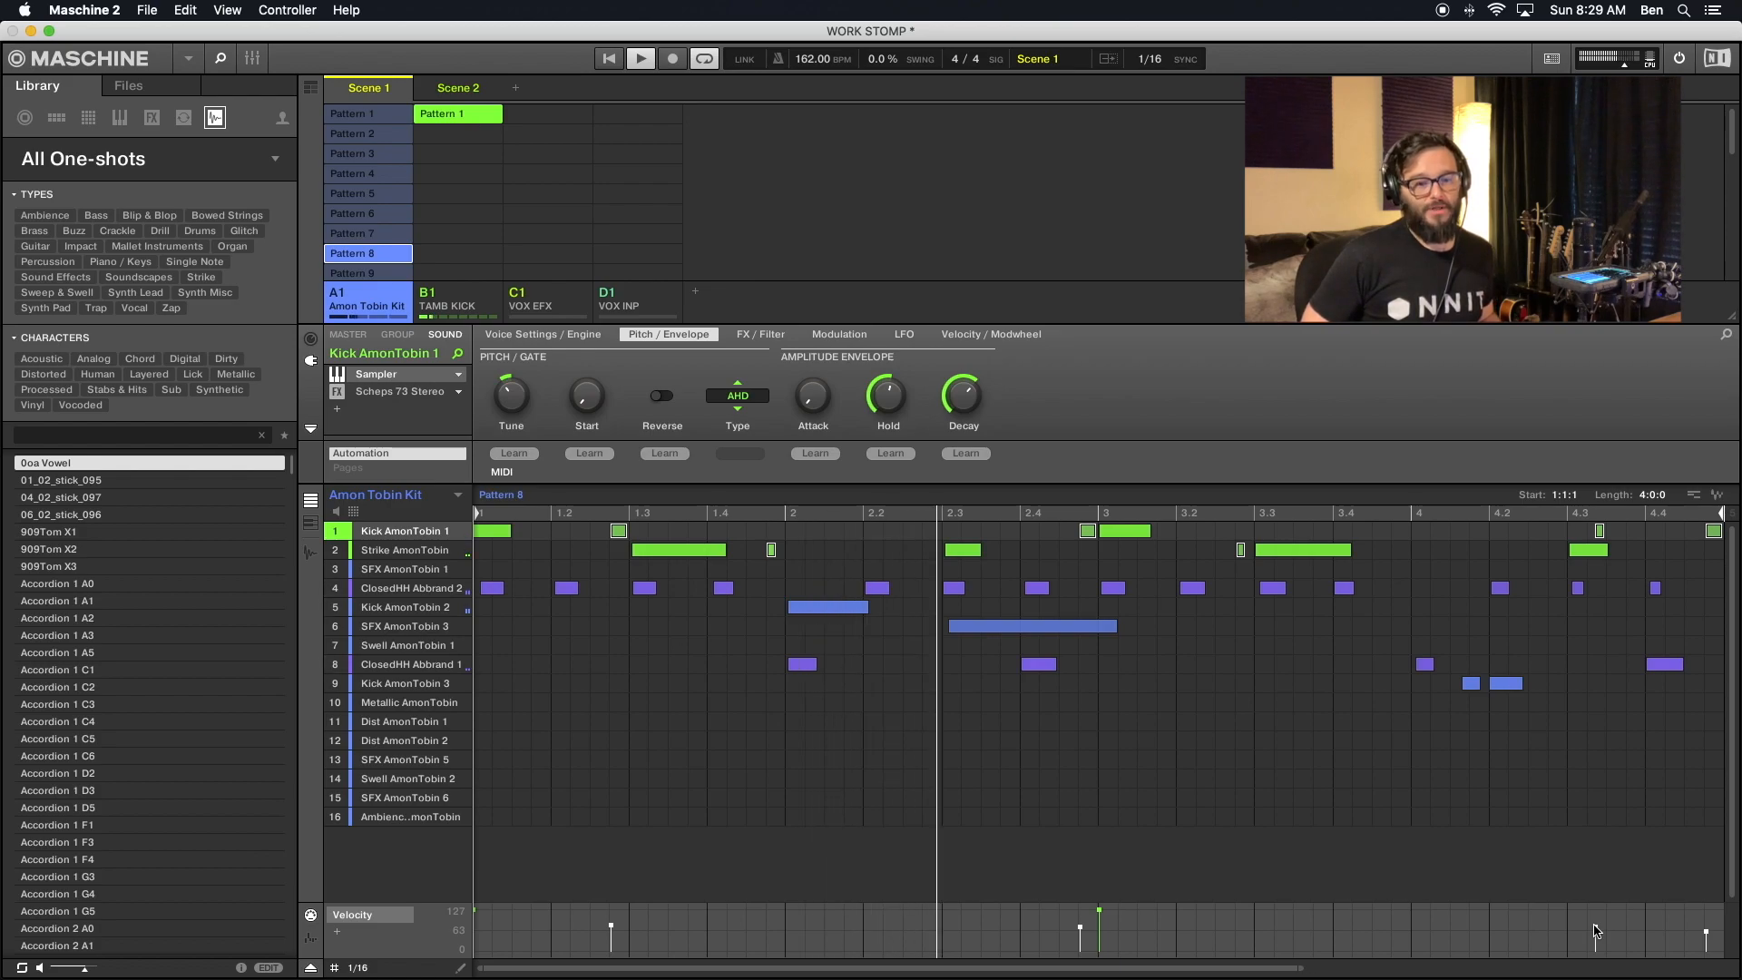
left_click_drag(1595, 931, 1596, 933)
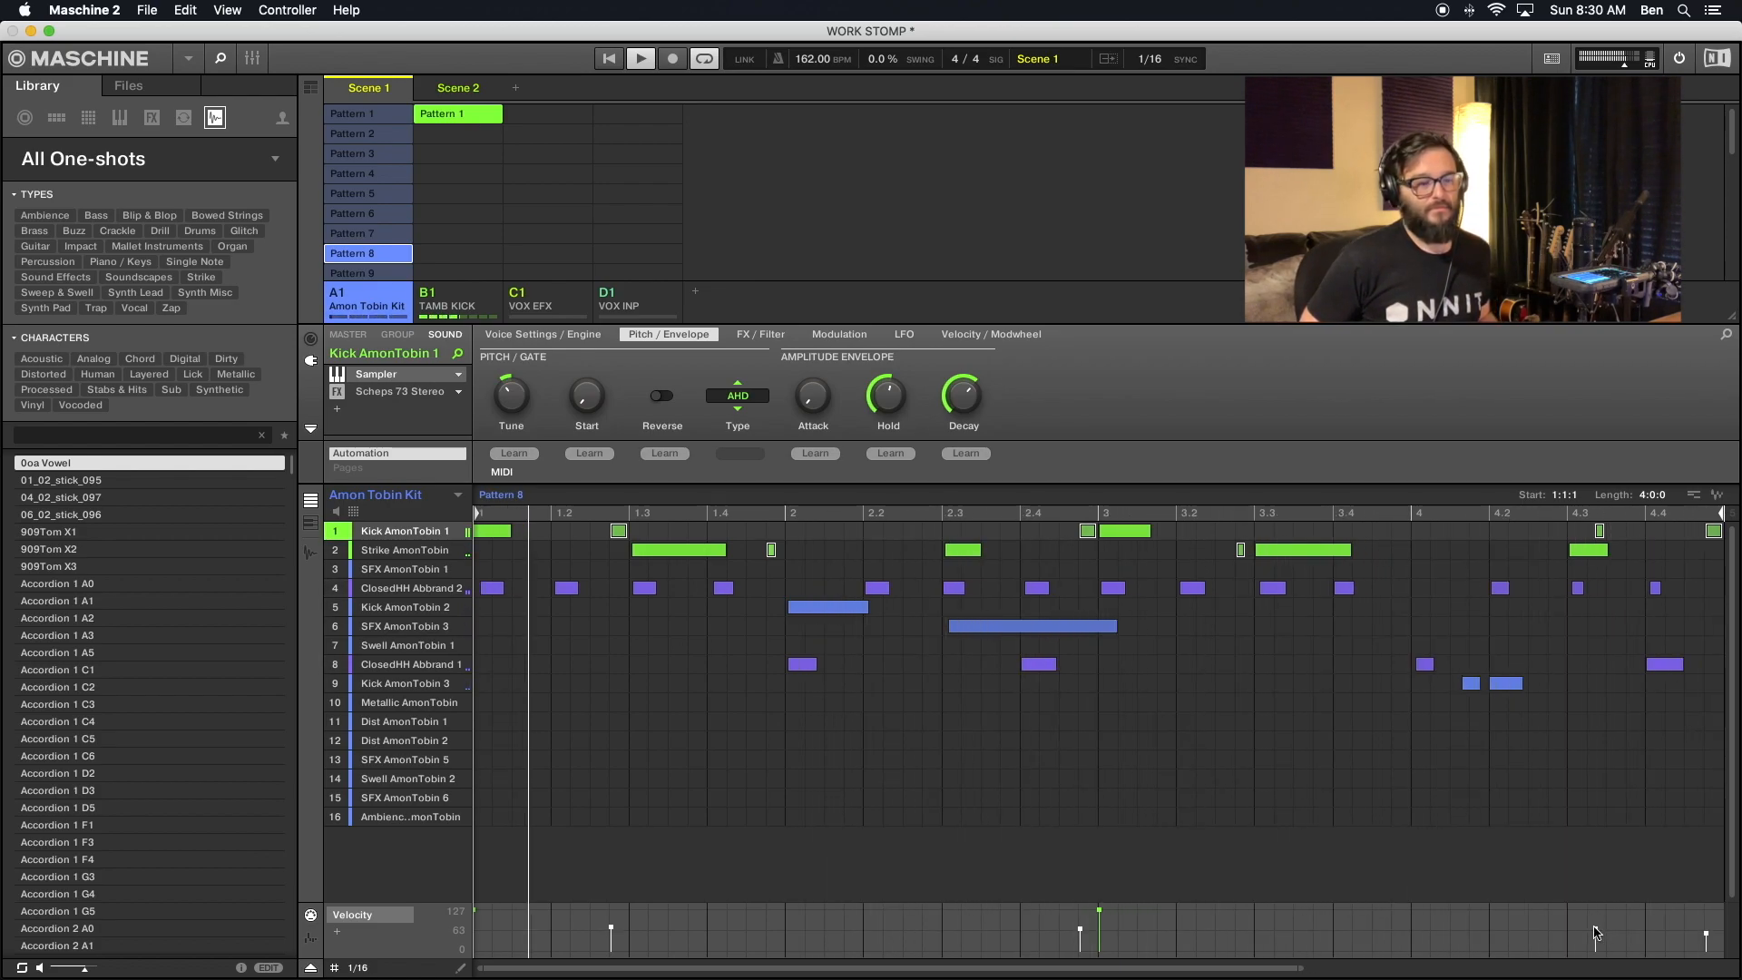
- Select the Kick AmonTobin 1 and Strike AmonTobin ghost notes in Pattern 9 and raise their velocities slightly
left_click(385, 272)
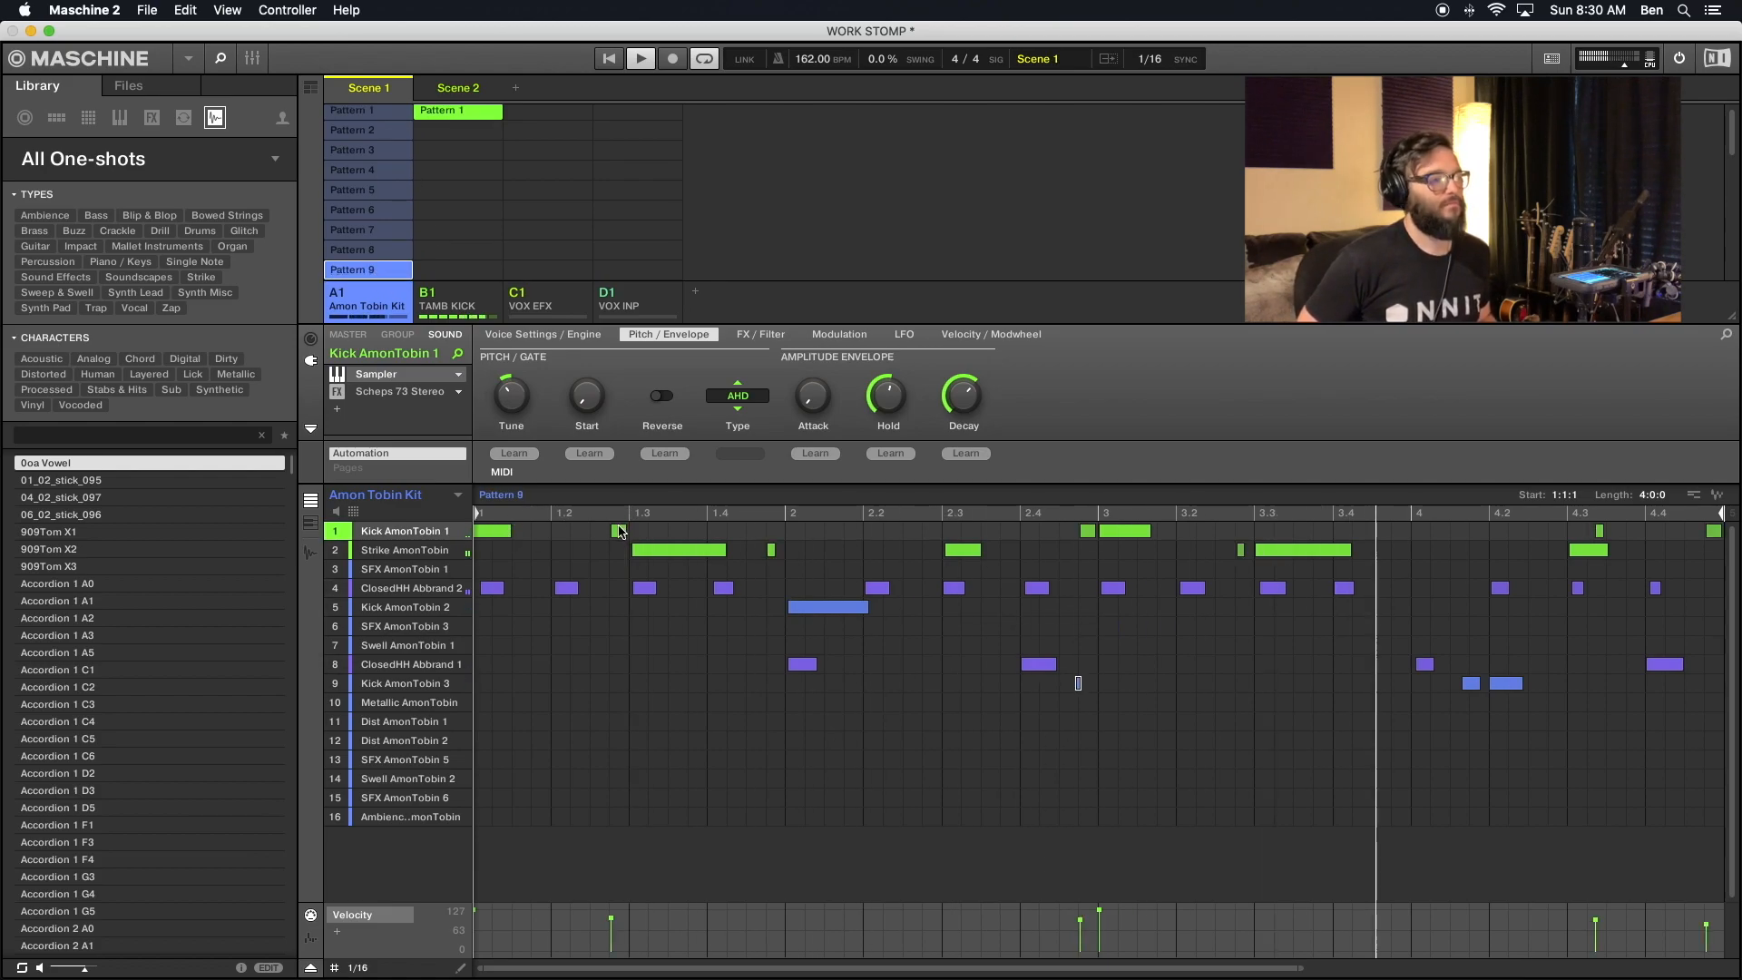
left_click(771, 549)
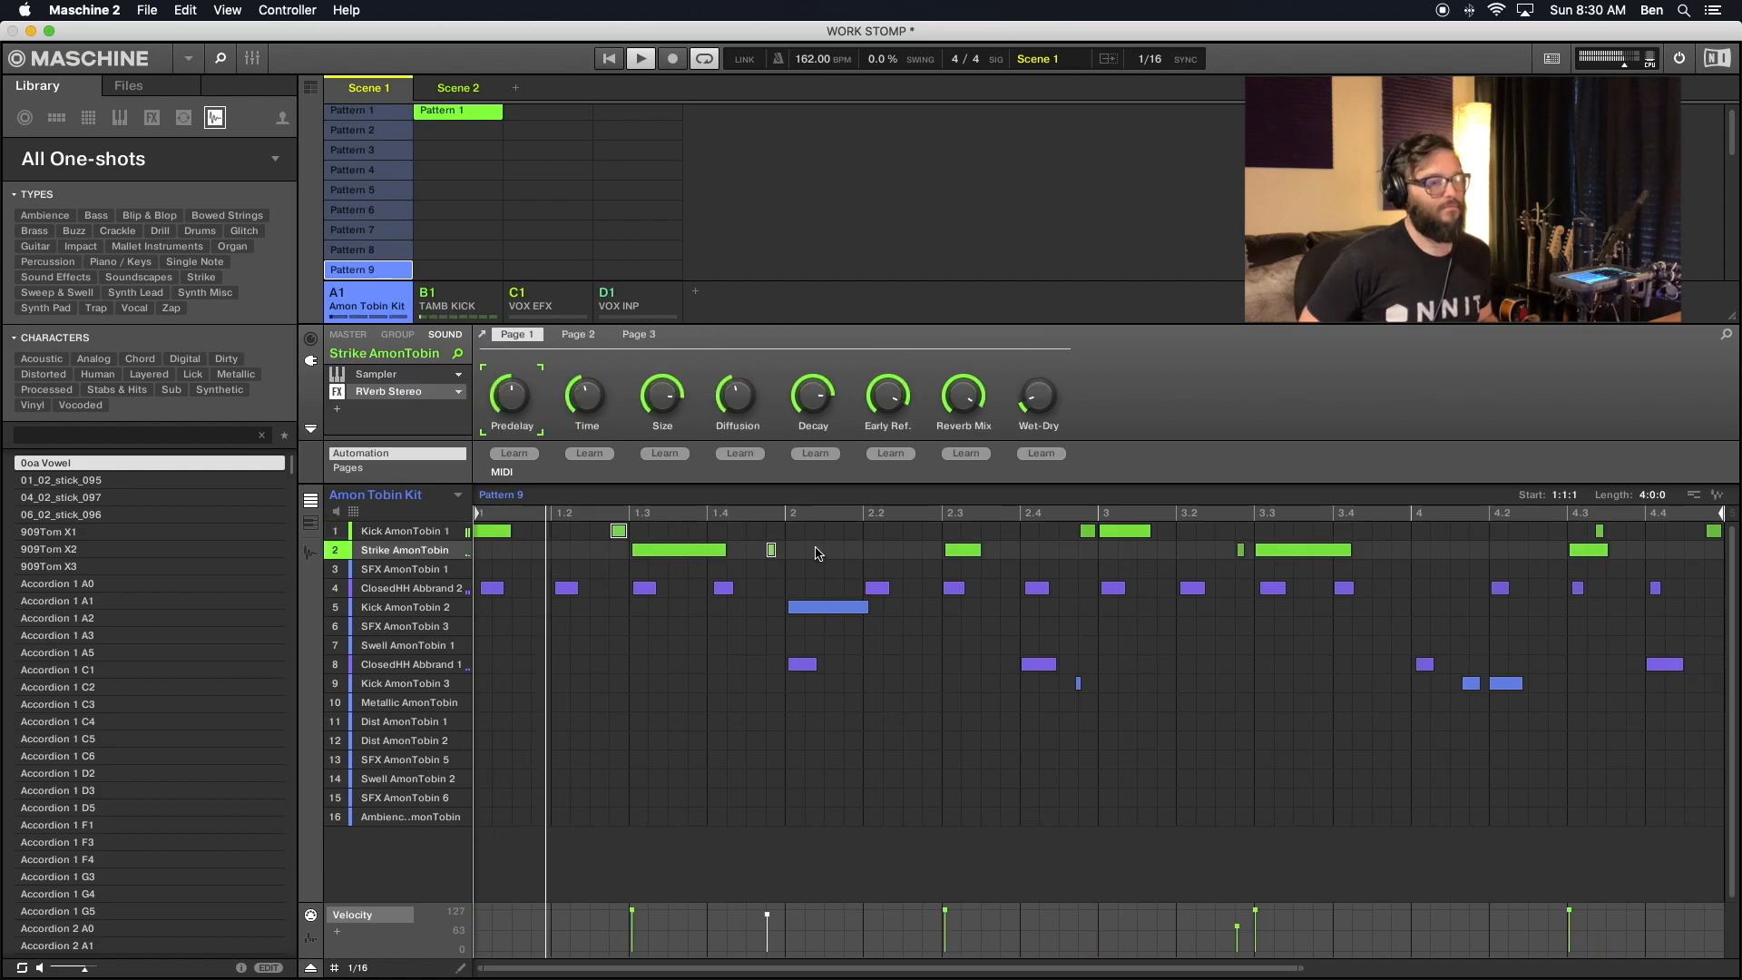
left_click(1087, 531)
left_click(1241, 549)
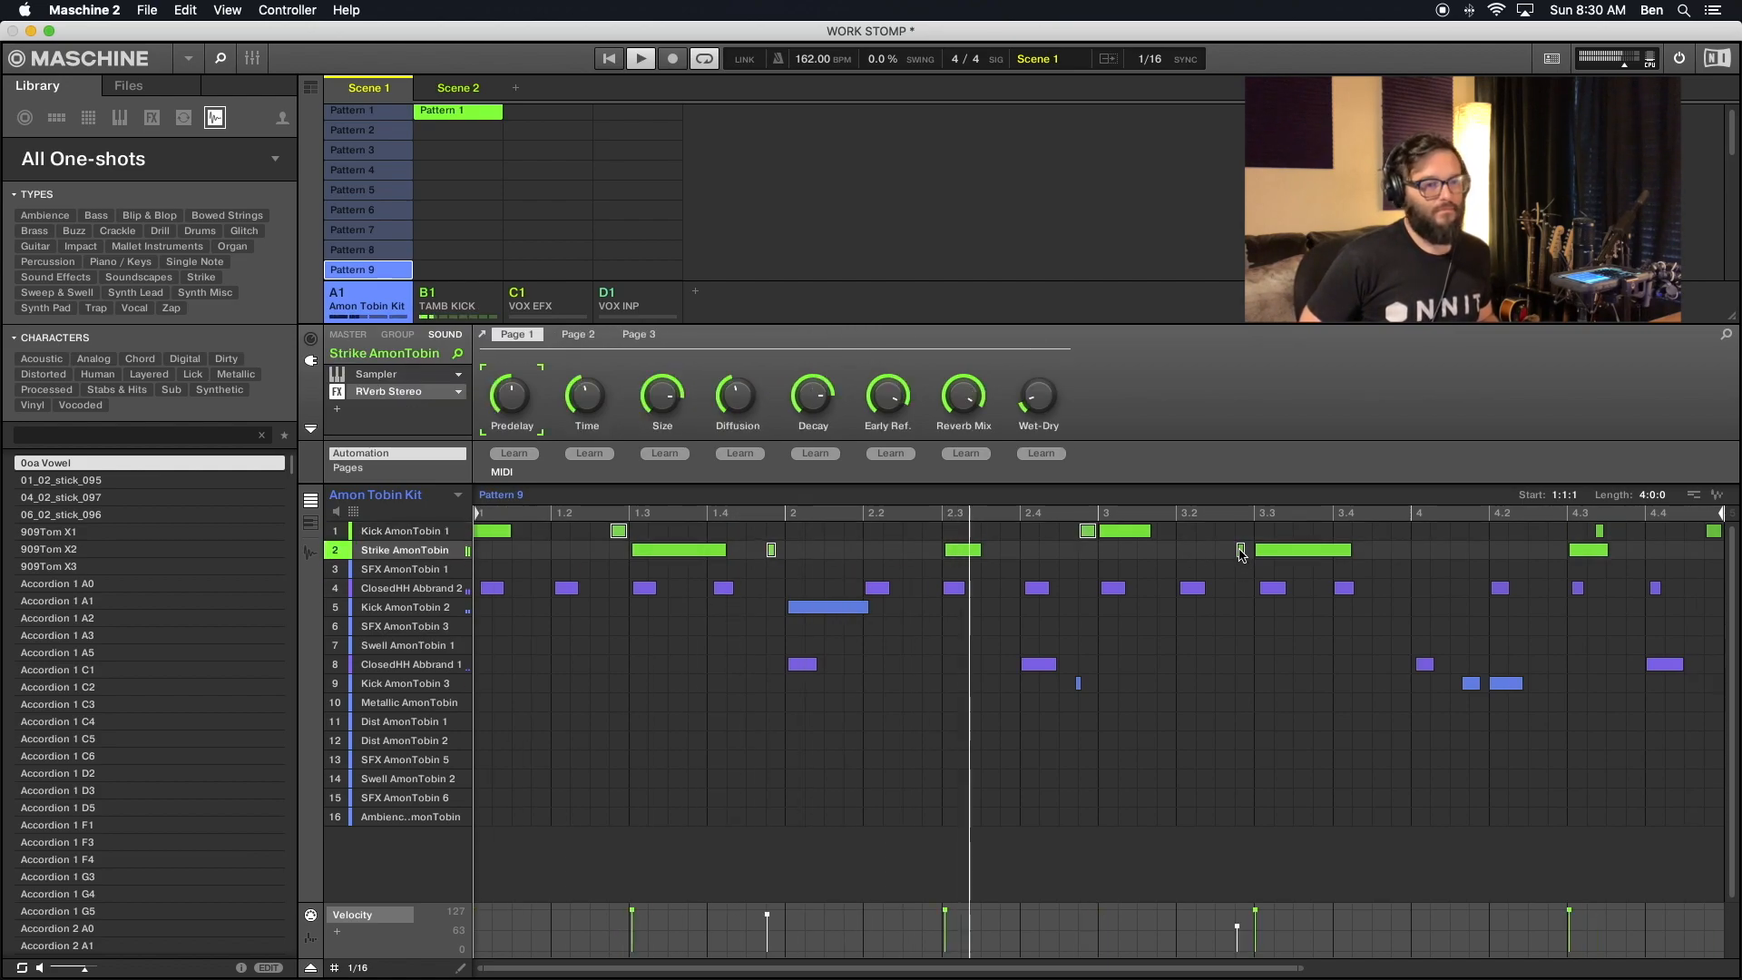
left_click(1598, 531)
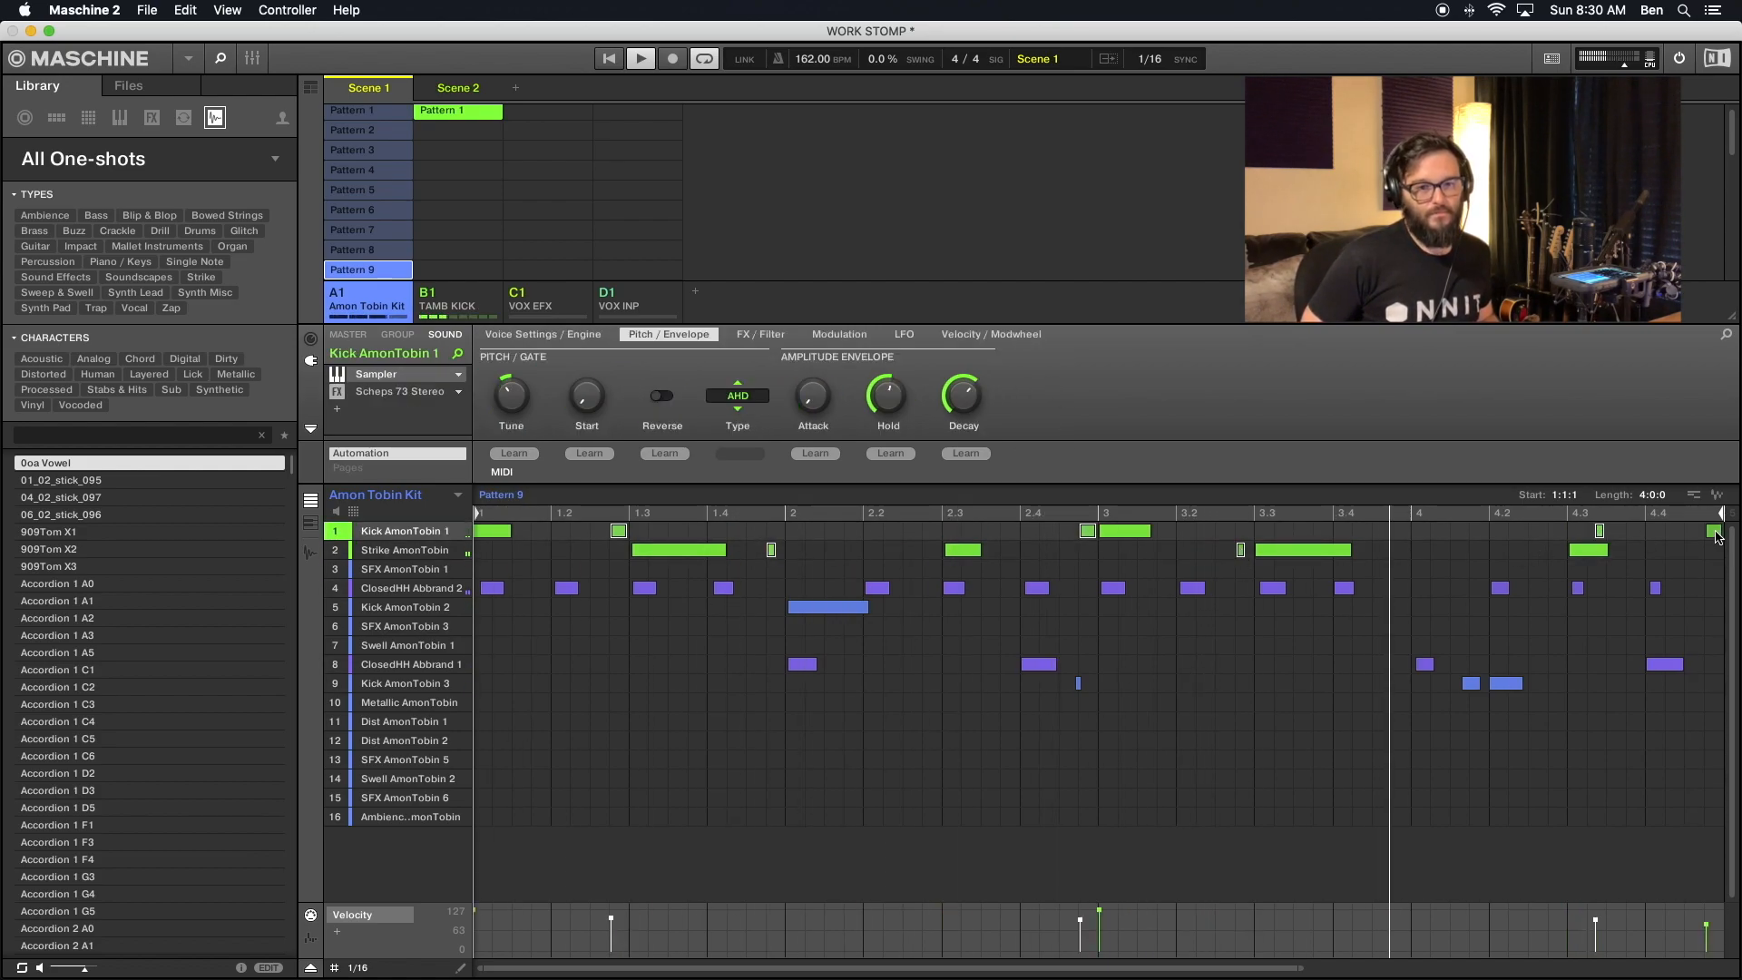
left_click(1715, 535, "shift")
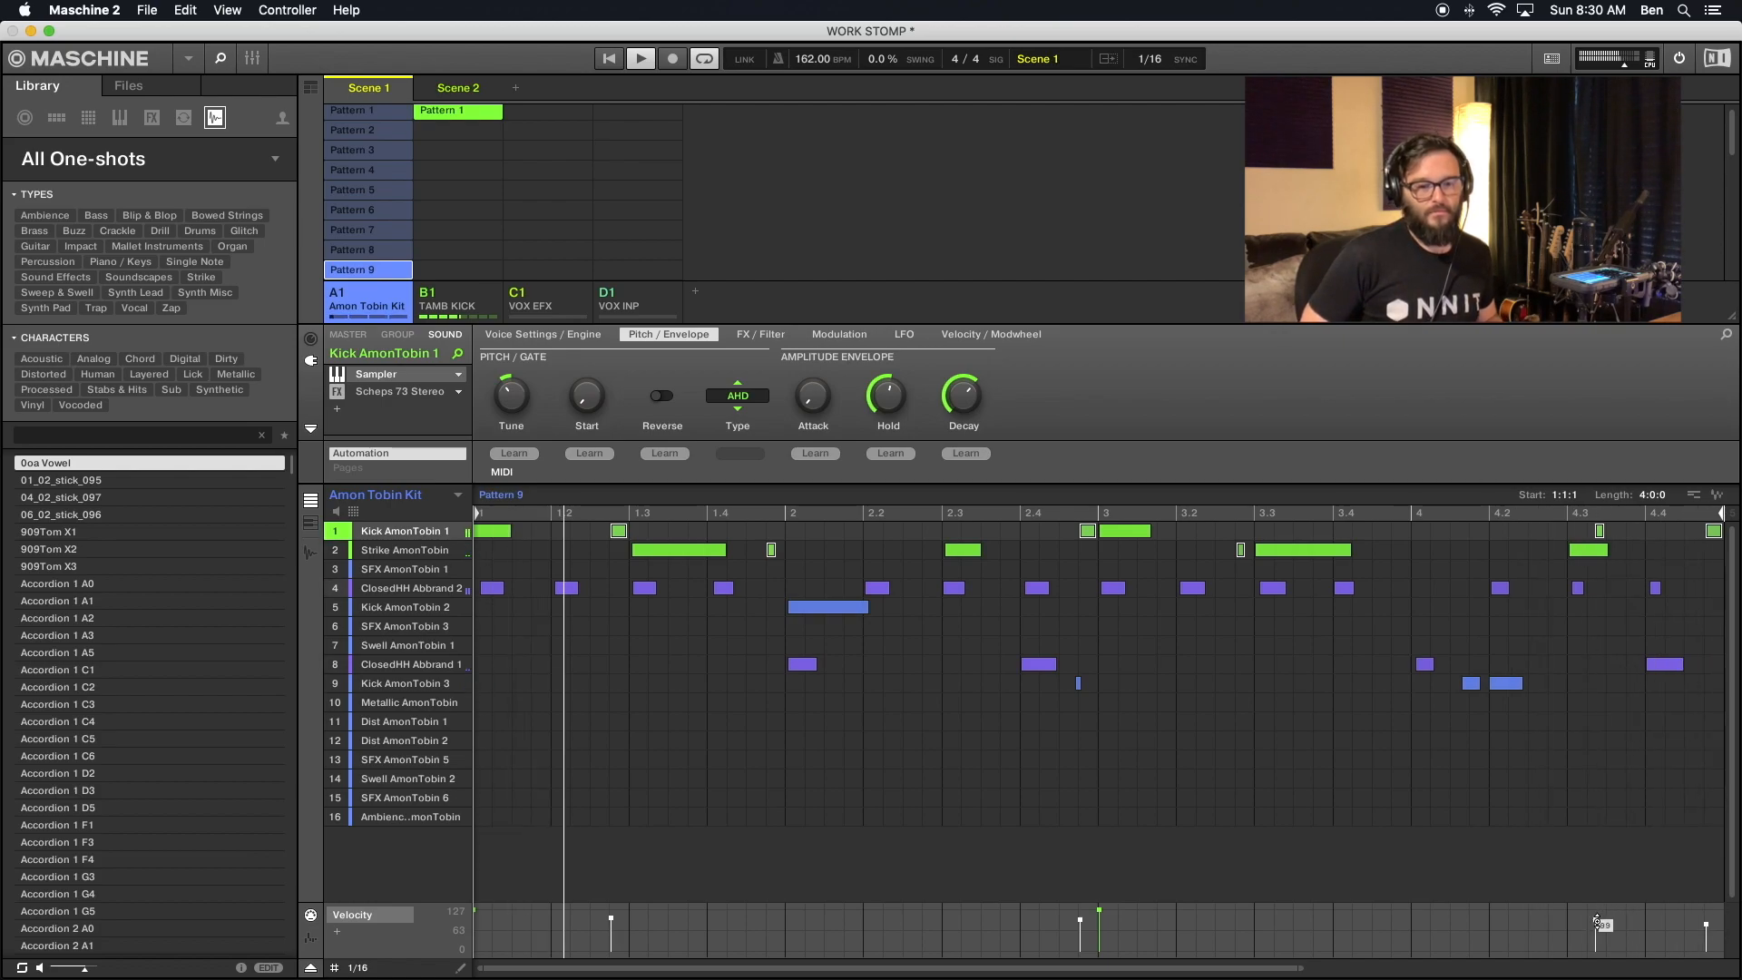
left_click_drag(1597, 920, 1597, 917)
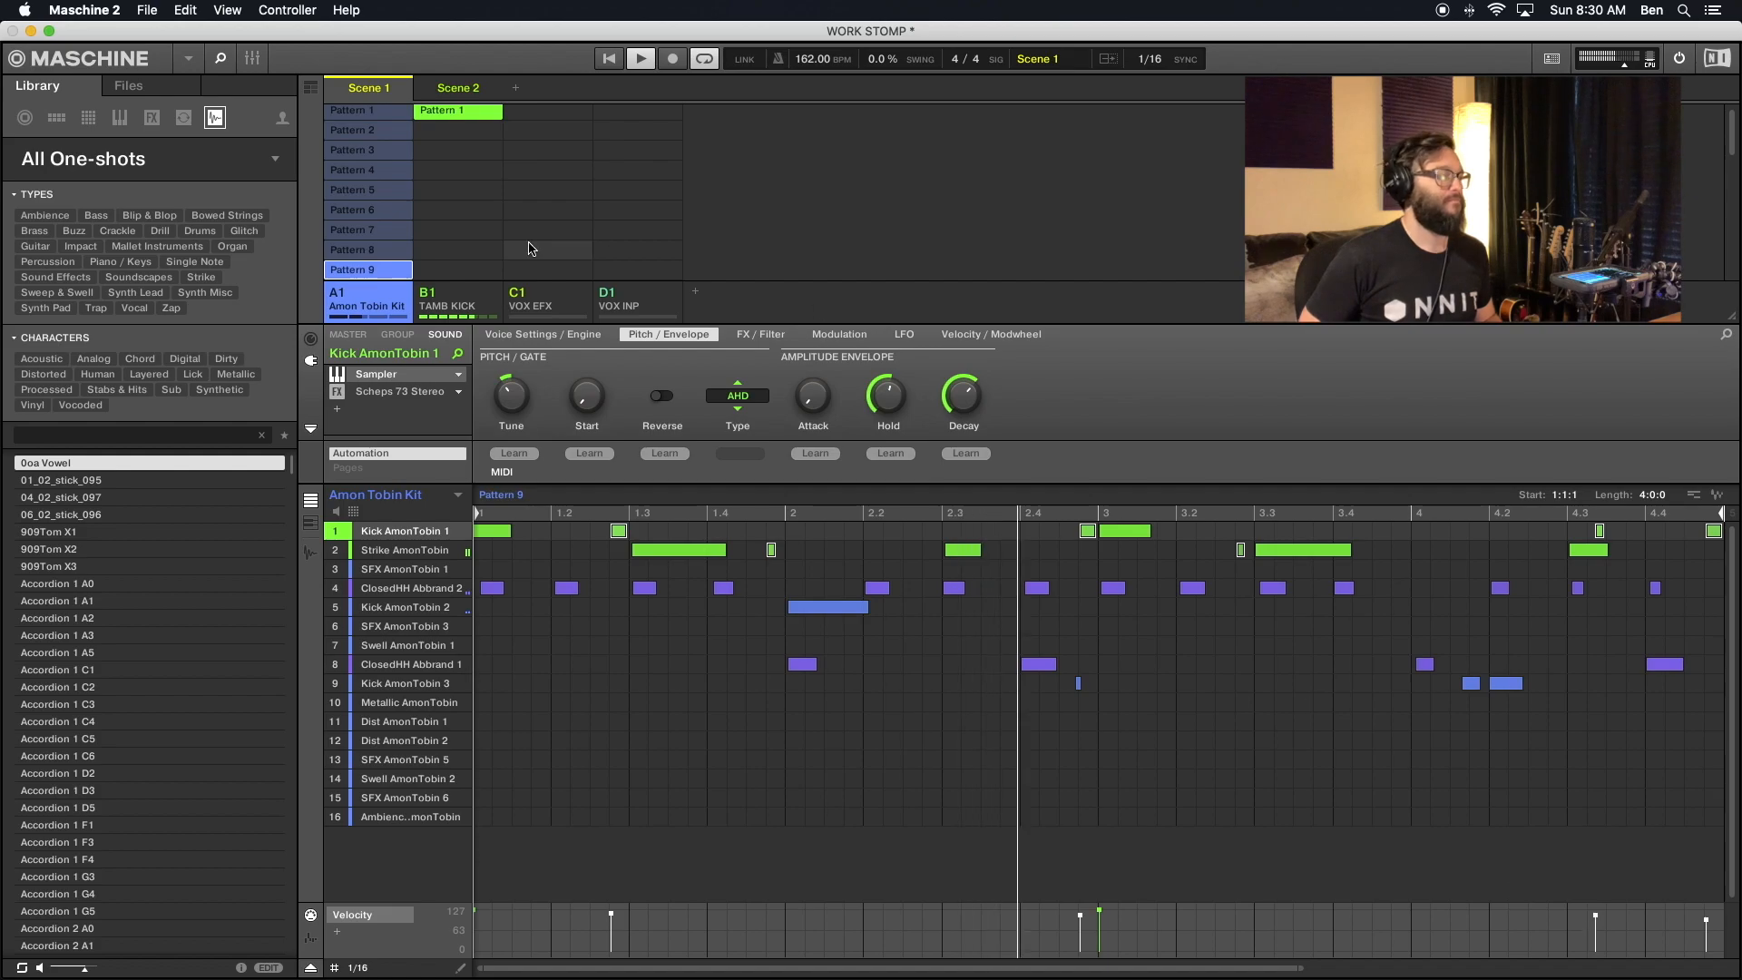
- Select the Kick AmonTobin 1 and Strike AmonTobin ghost notes in Pattern 10 and raise their velocities together
scroll(391, 238, "down", 3)
left_click(395, 237)
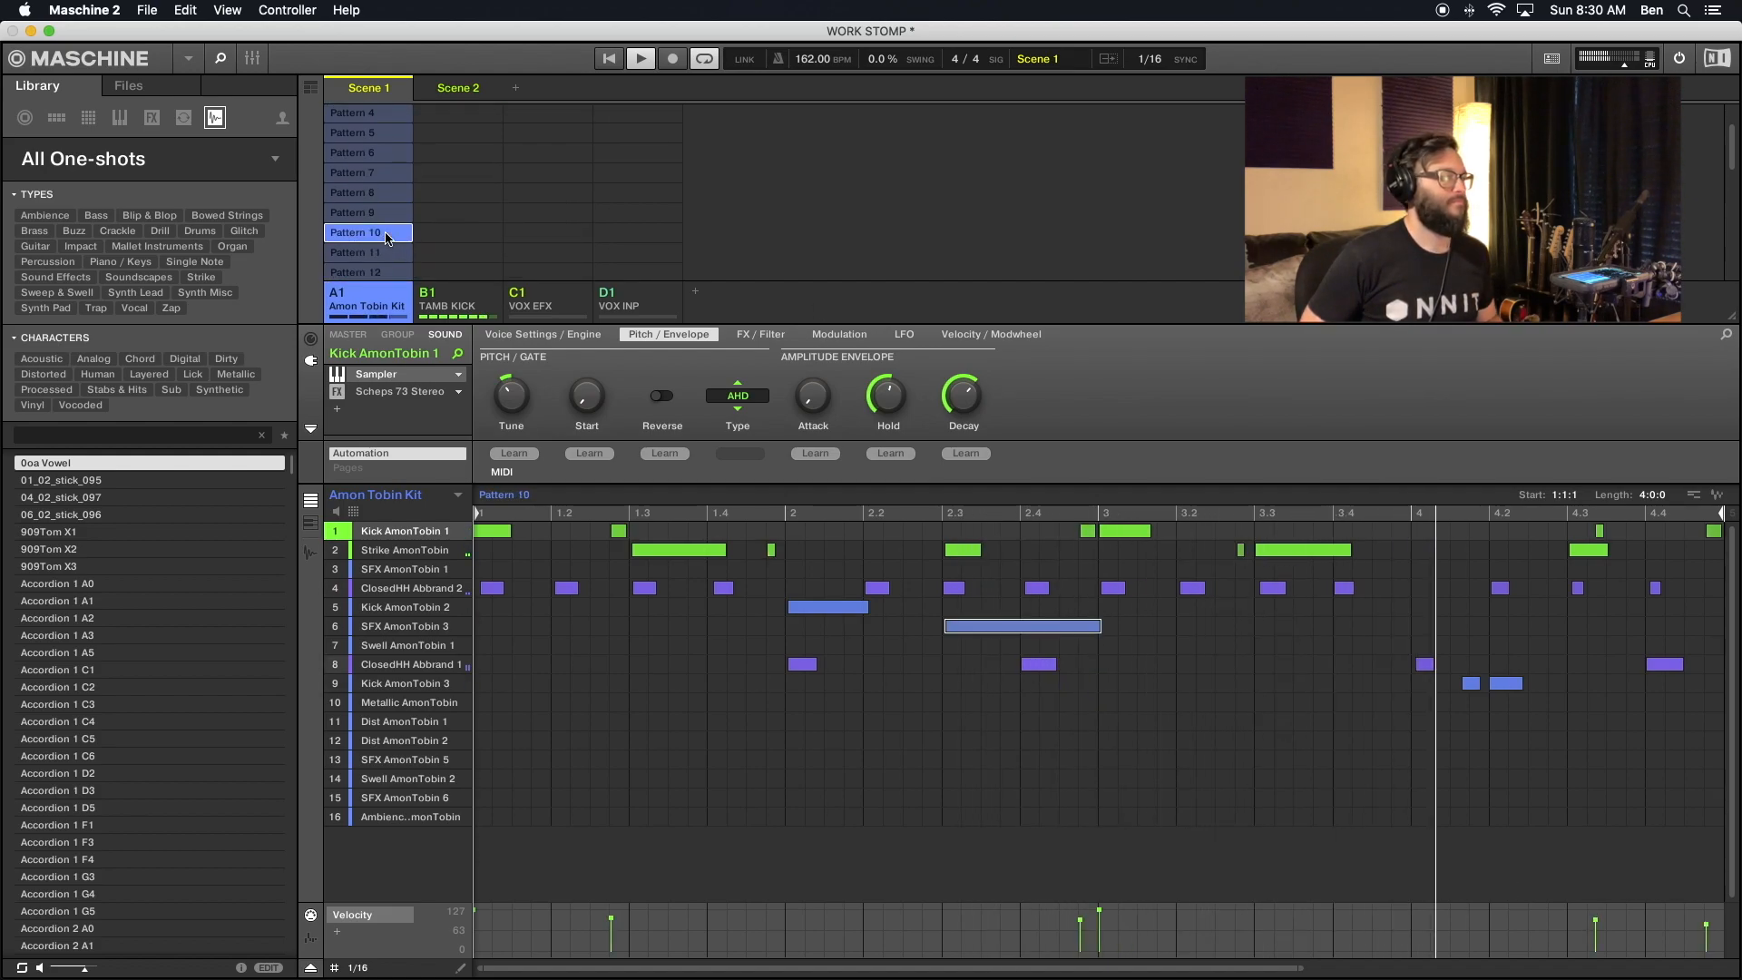
left_click(771, 551)
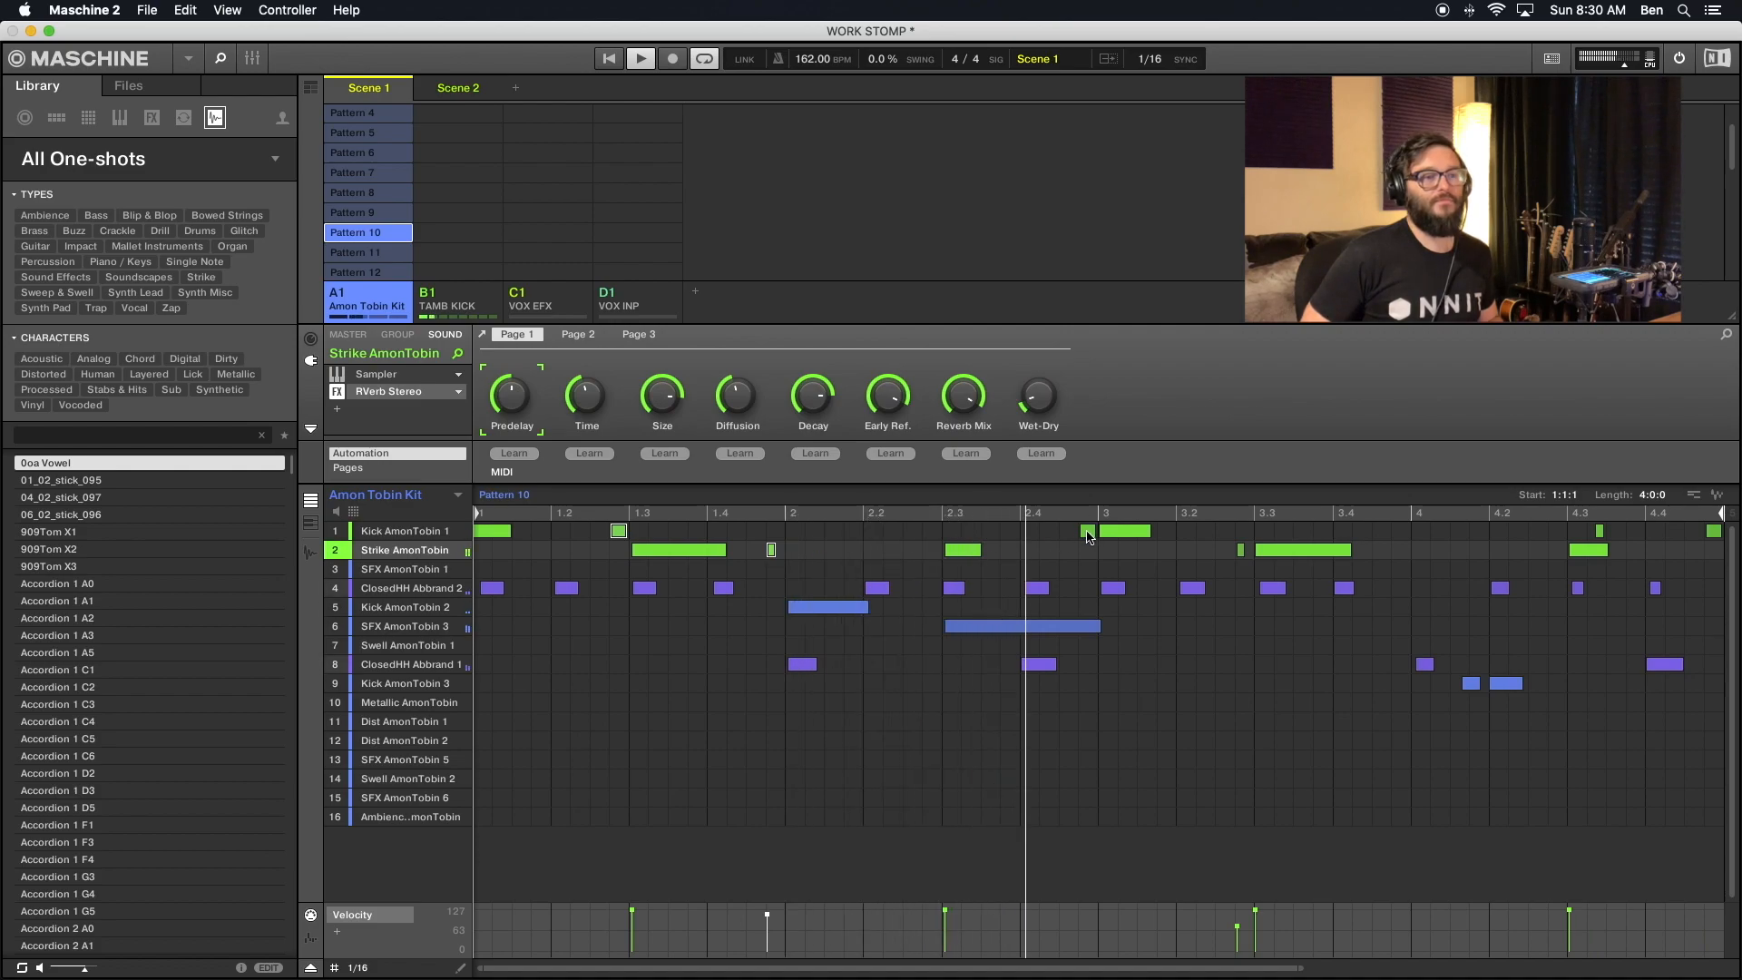
left_click(1088, 533)
left_click(1241, 551)
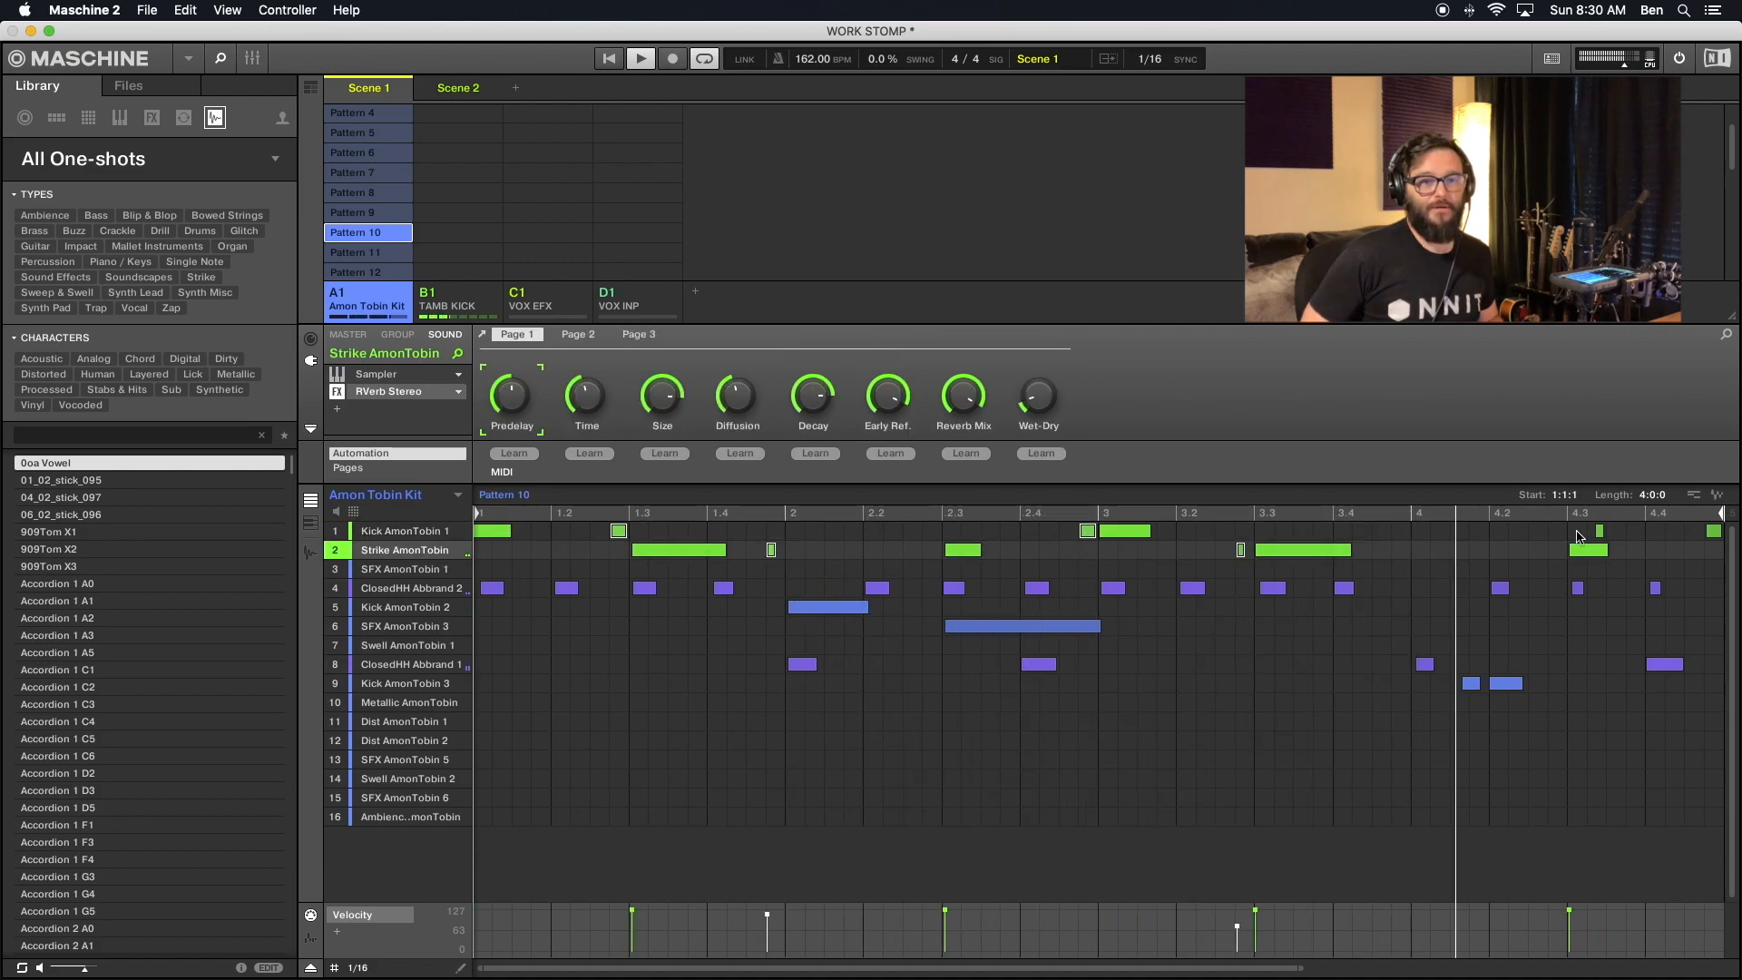
left_click(1715, 532)
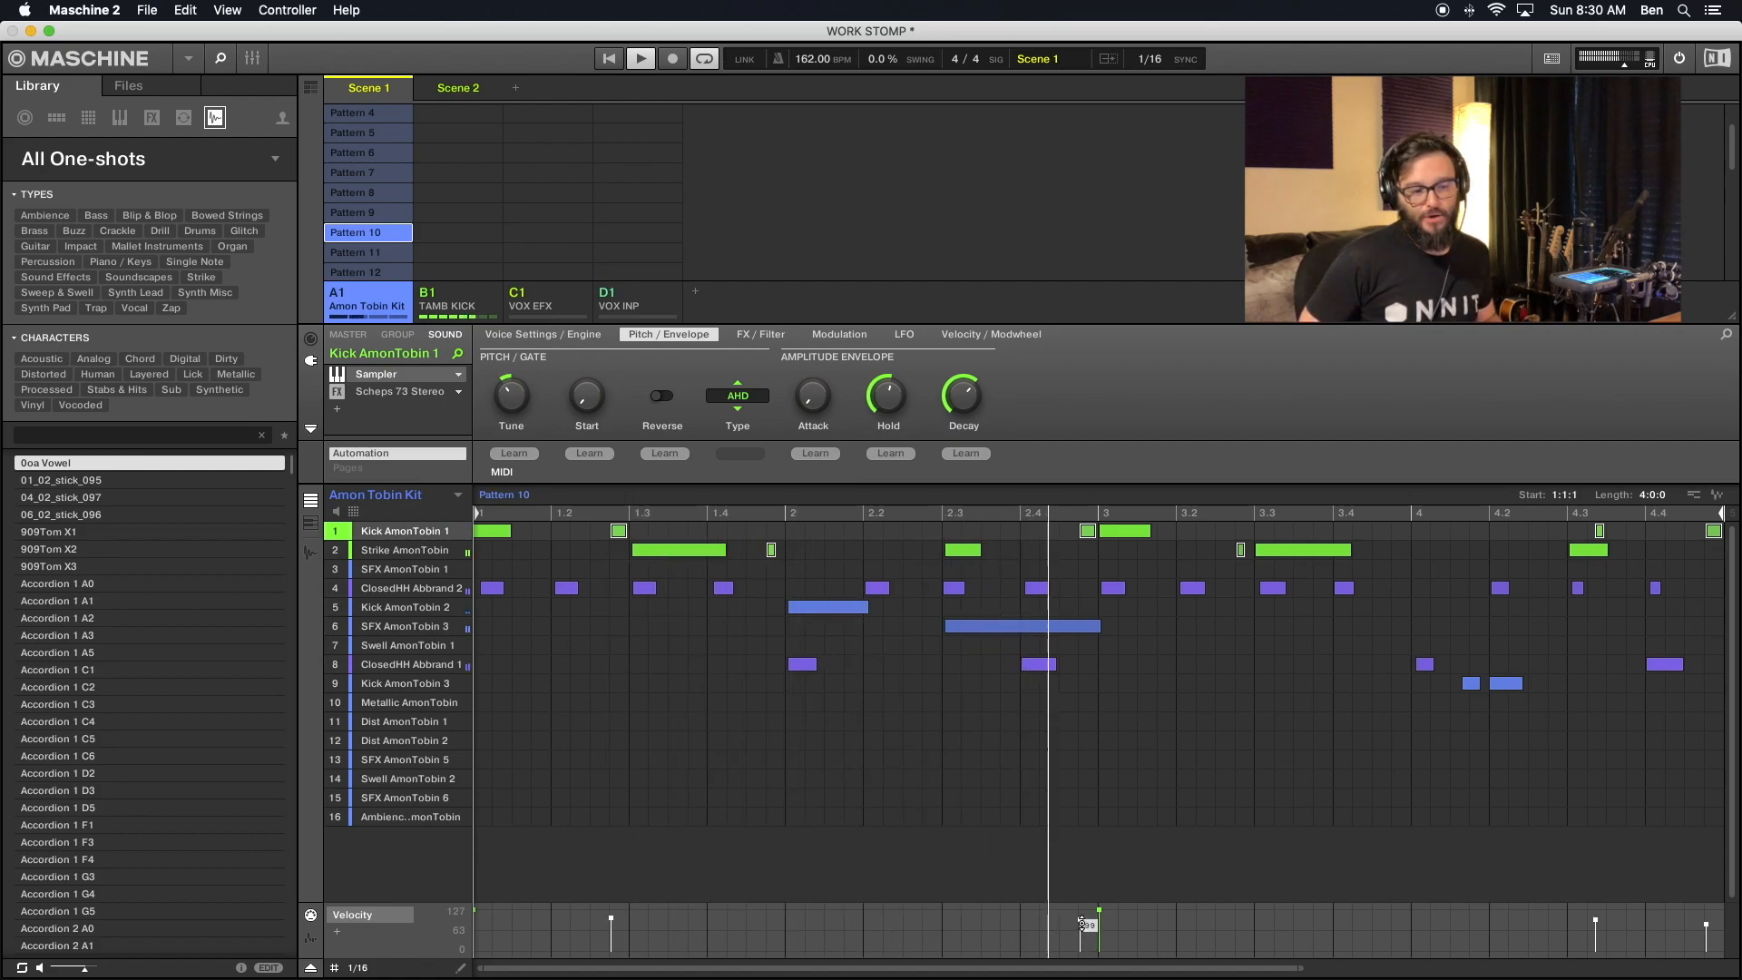
left_click_drag(1082, 922, 1083, 916)
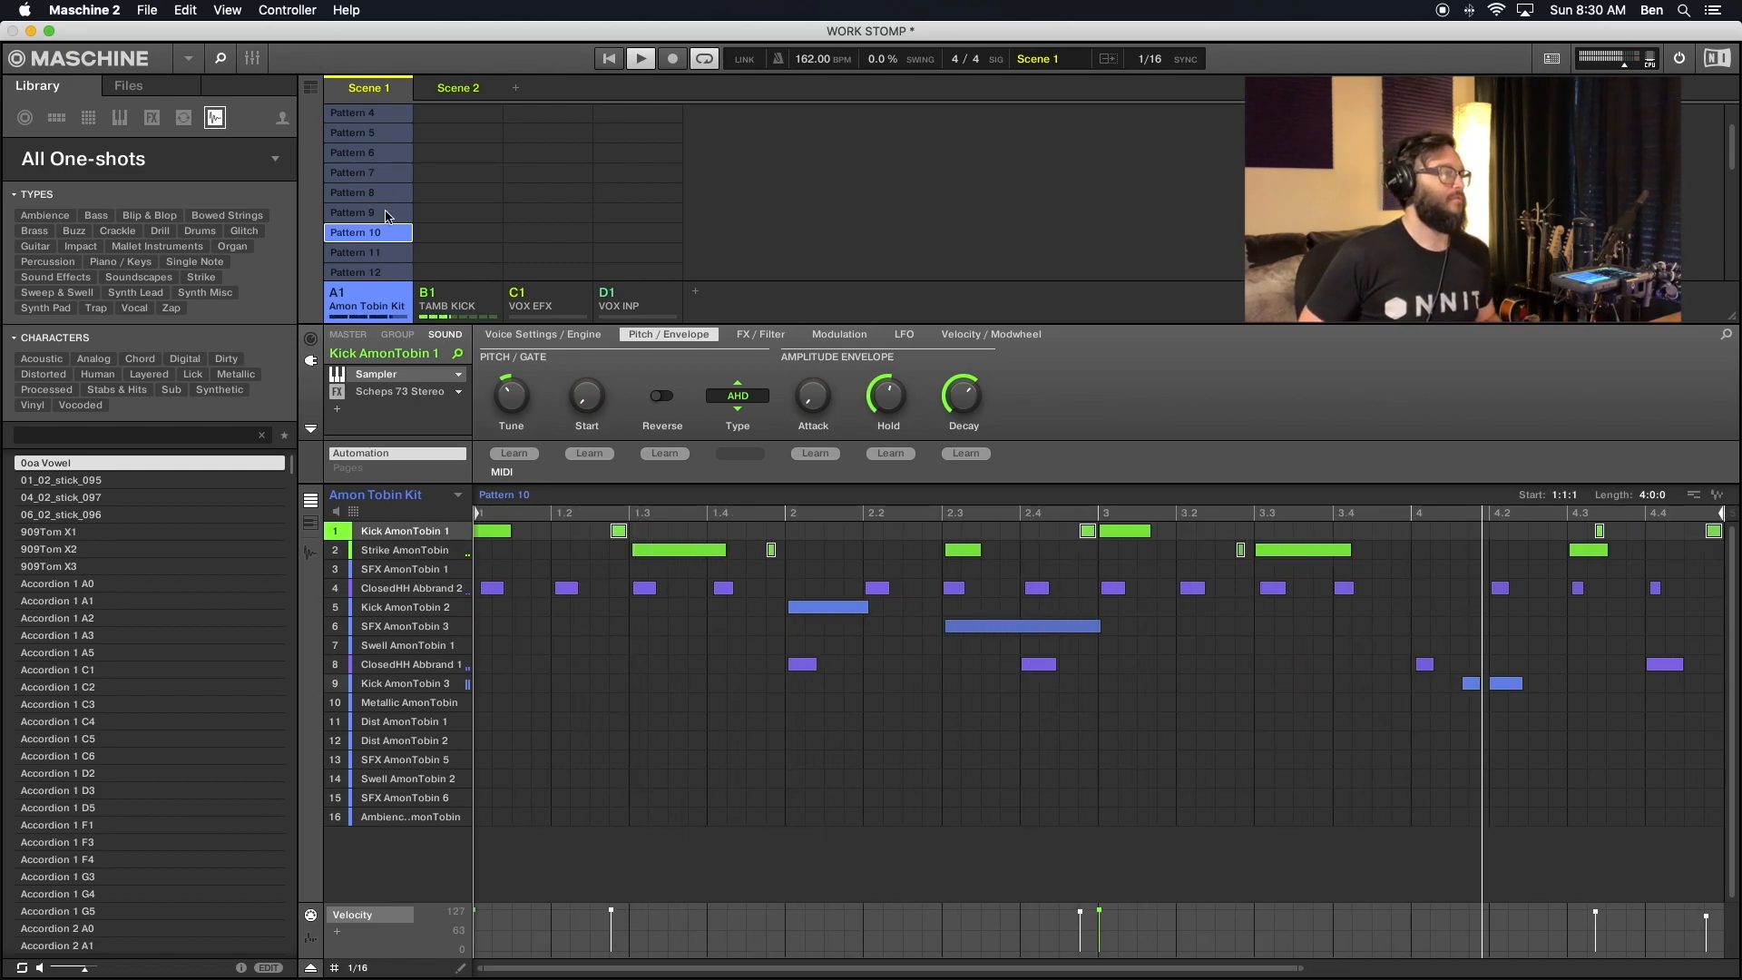
- Select the Kick AmonTobin 1 and Strike AmonTobin ghost notes in Pattern 11 and lower their velocities together
scroll(367, 202, "down", 3)
left_click(367, 197)
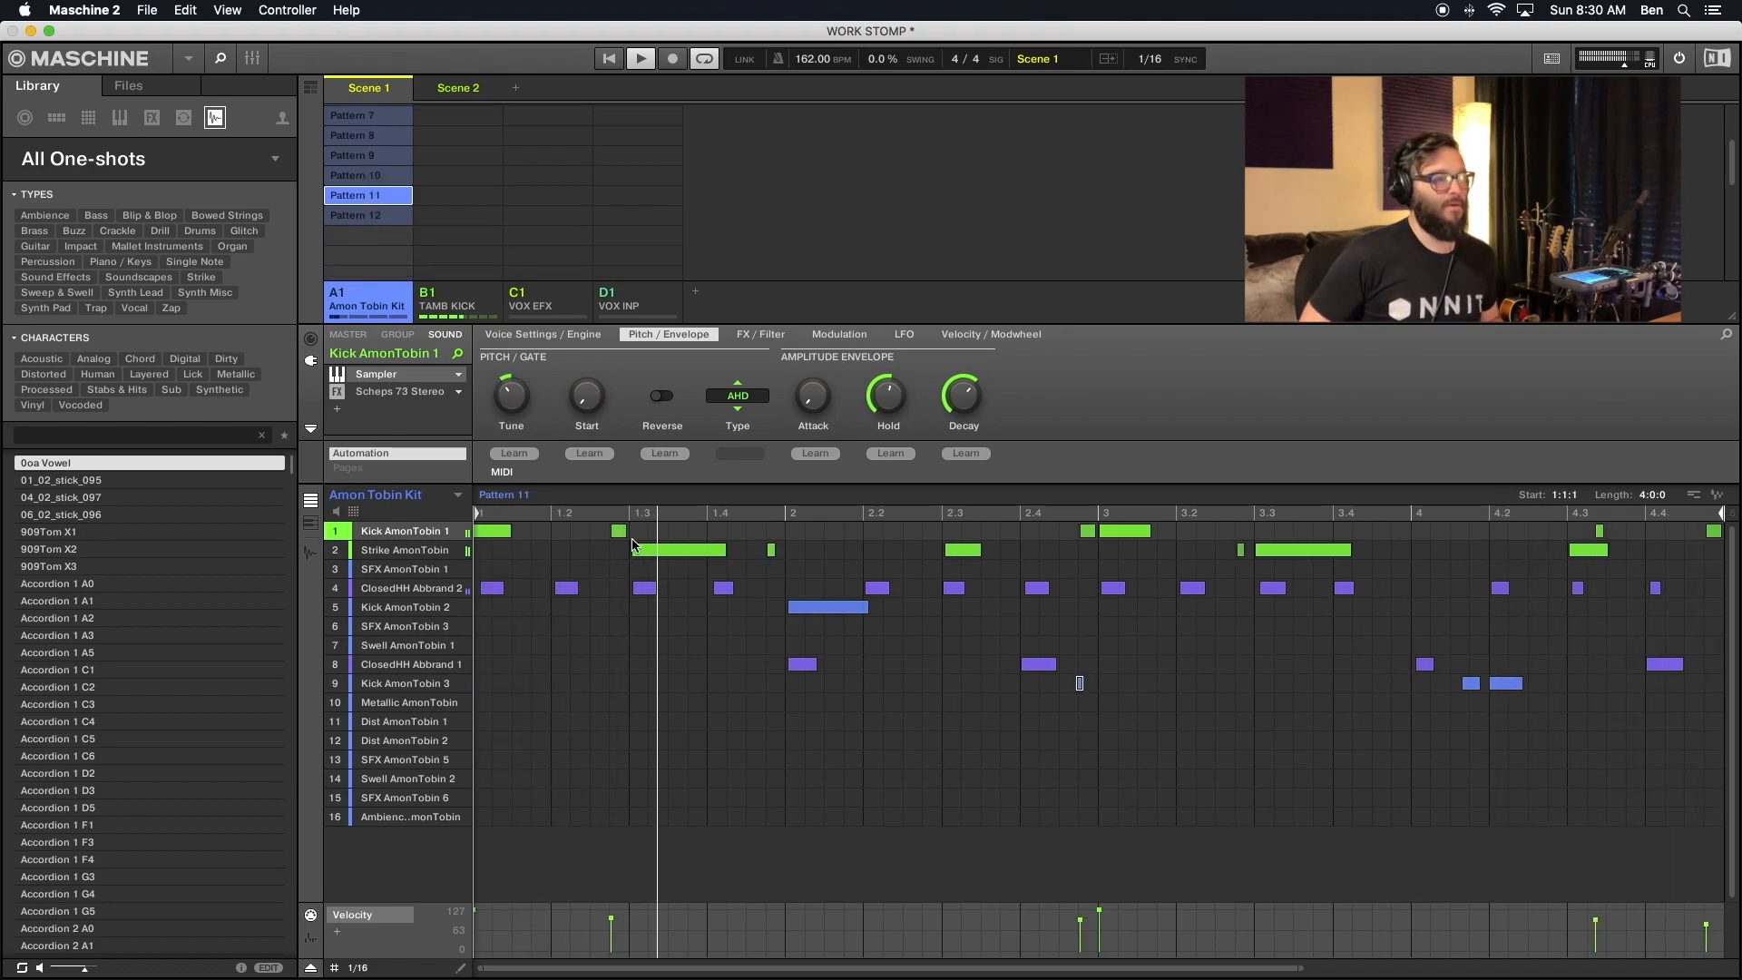
left_click(771, 550)
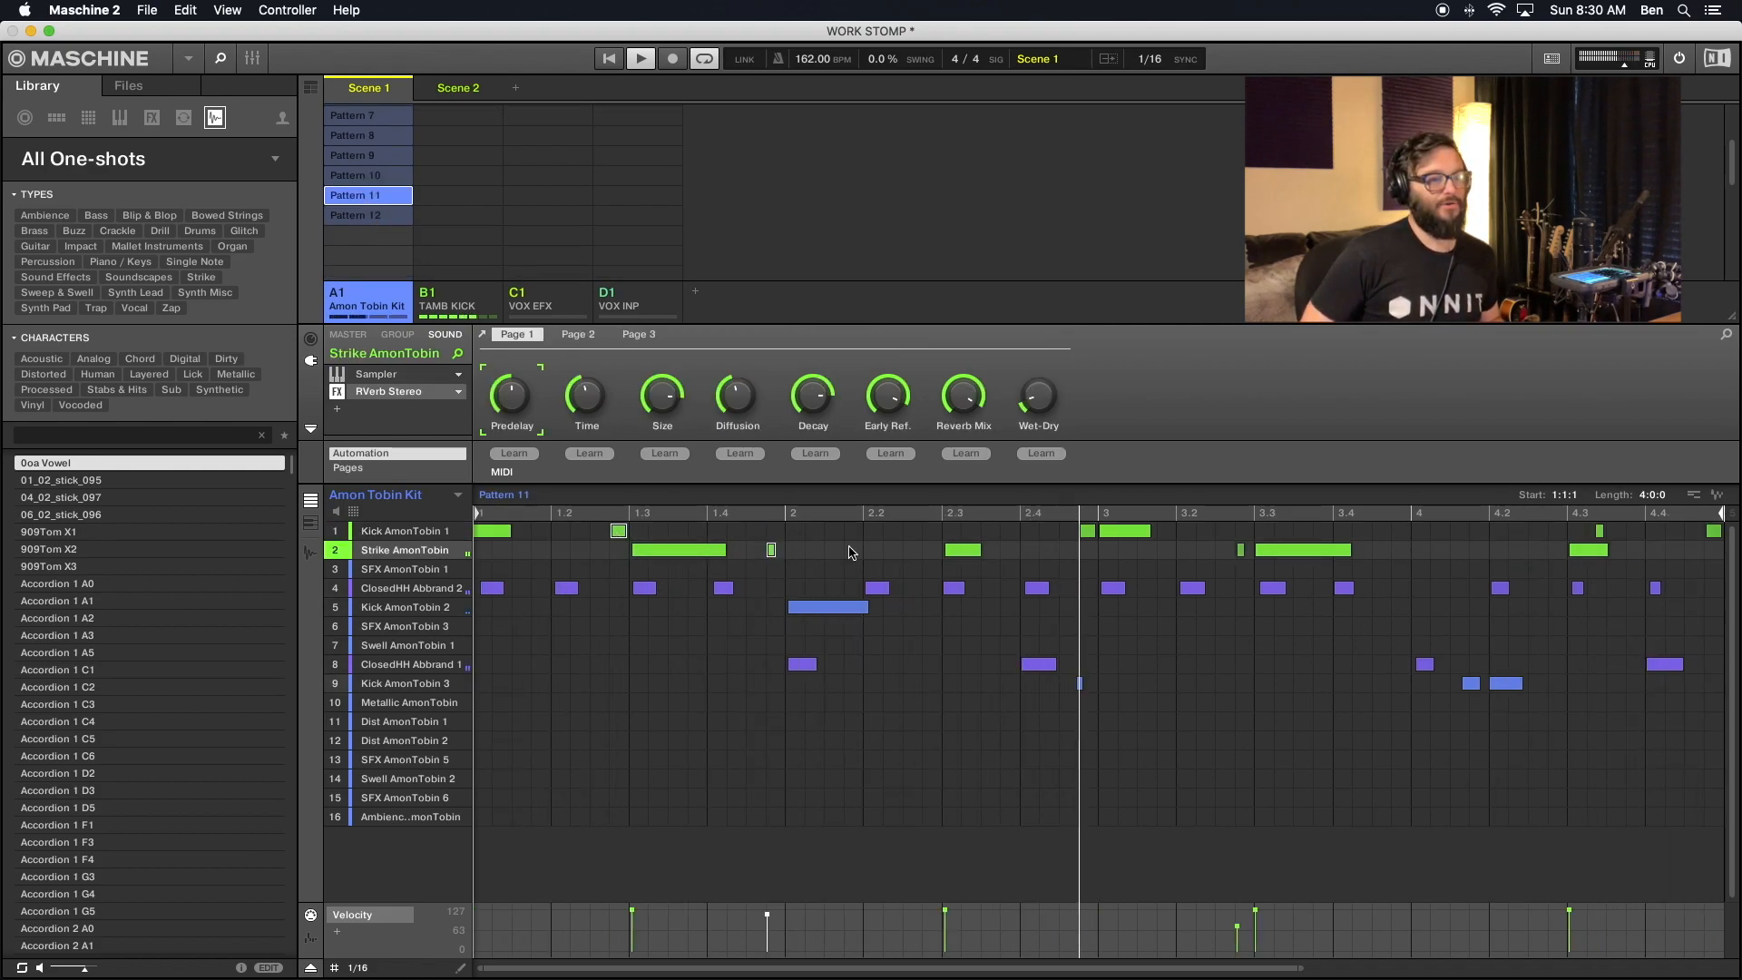
left_click(1082, 531)
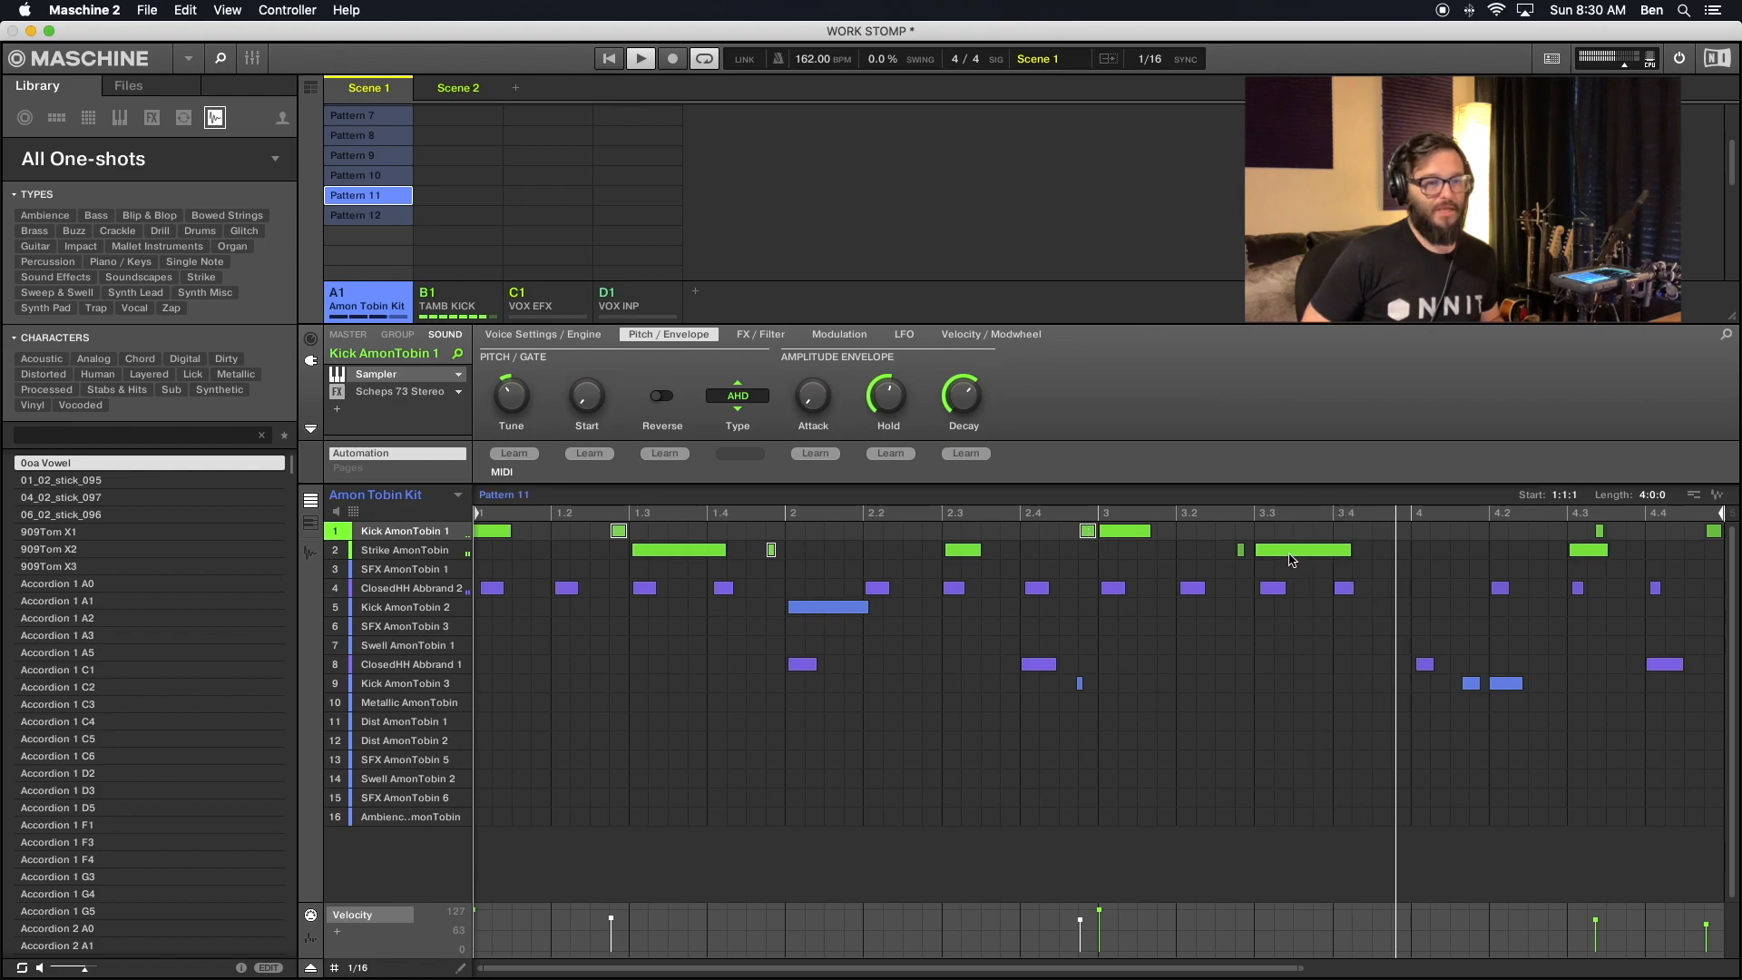
left_click(1240, 550)
left_click(1599, 533)
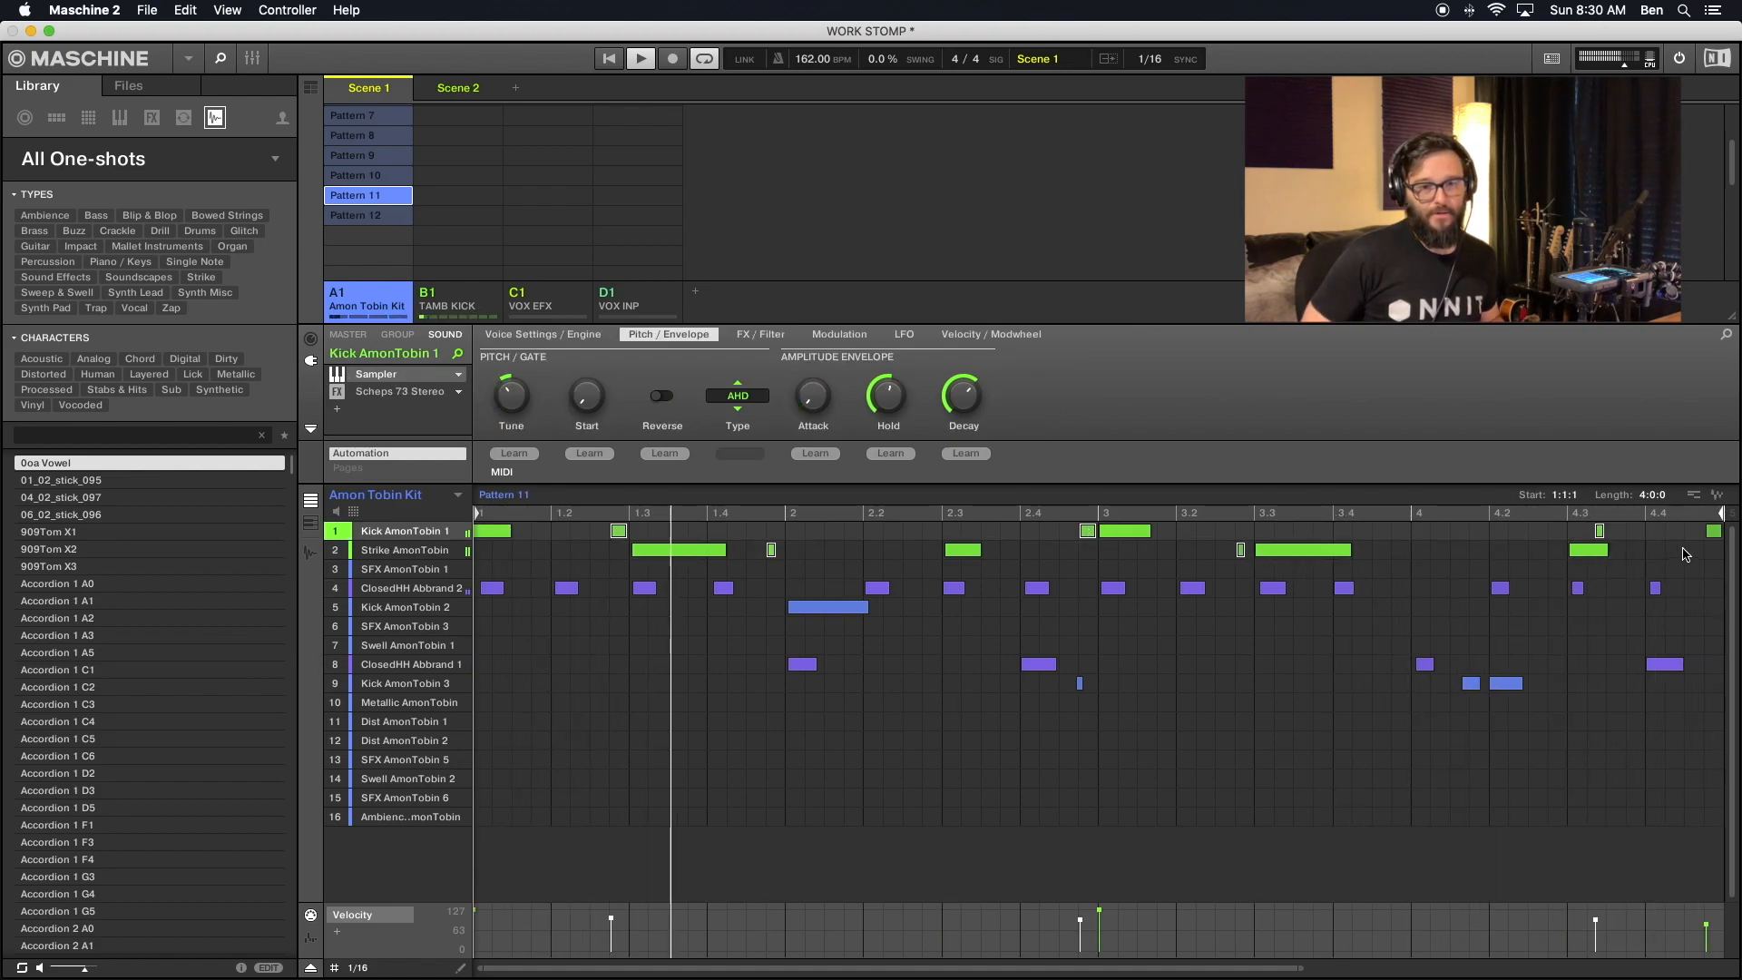
left_click_drag(1596, 918, 1596, 927)
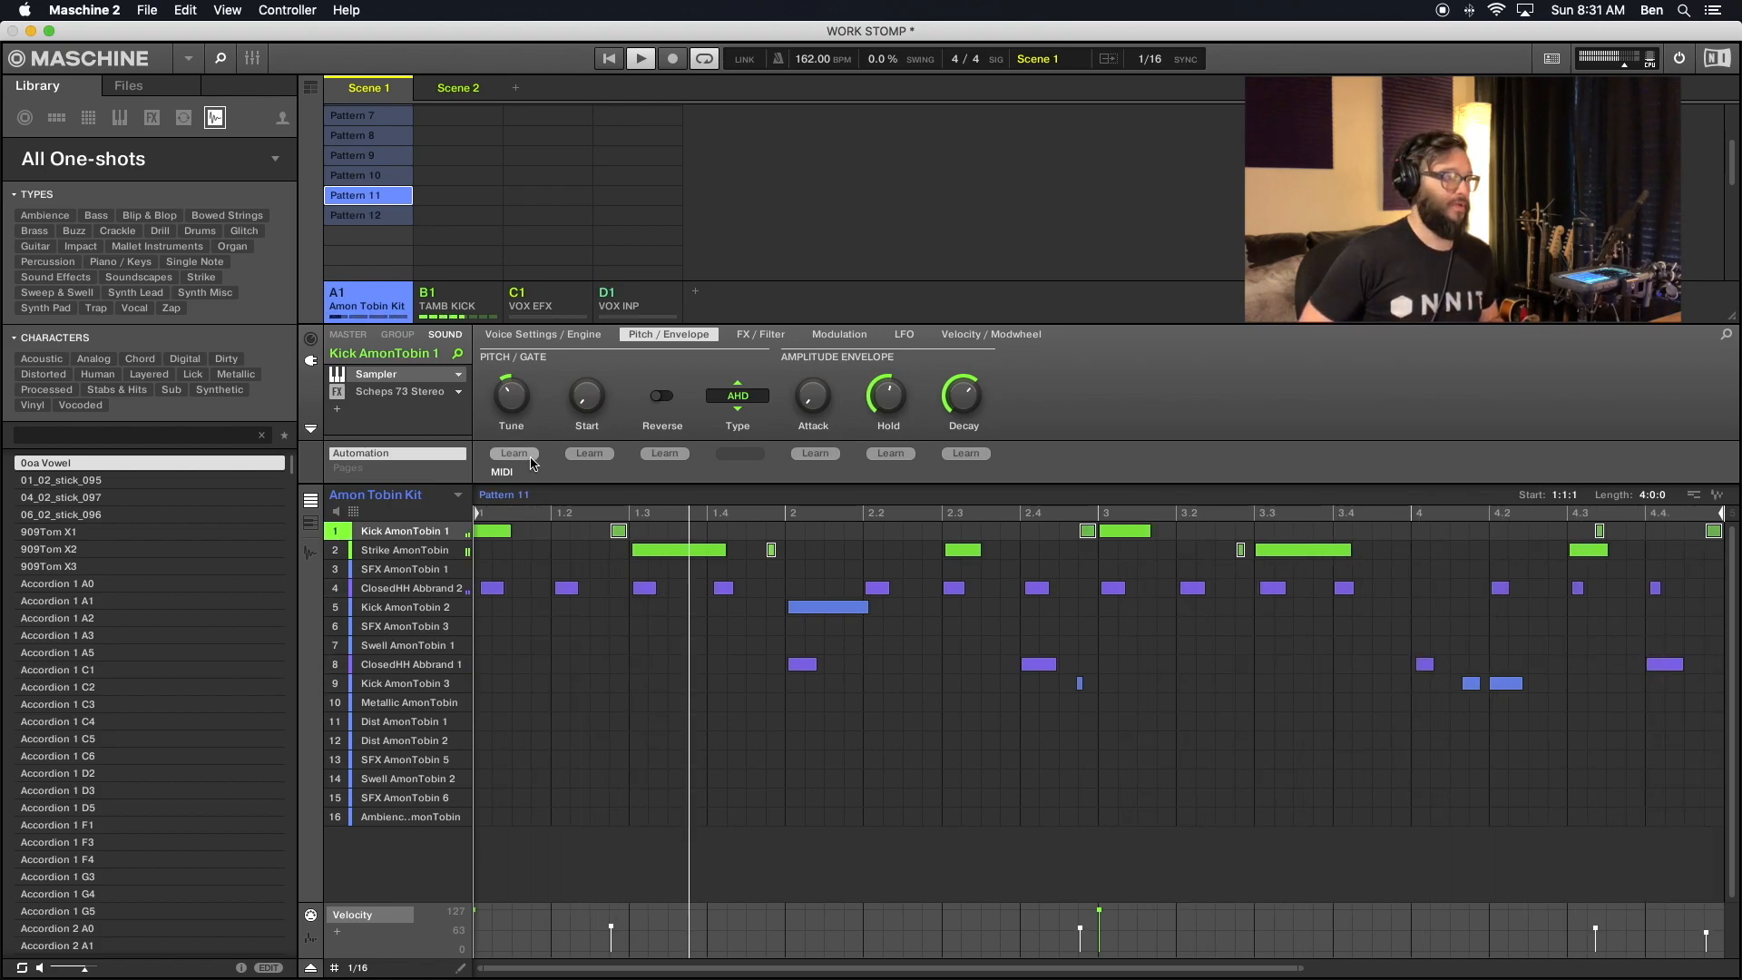
- Select the Strike AmonTobin ghost notes and the last three Kick AmonTobin 1 ghost notes in Pattern 12 and raise their velocities slightly
left_click(379, 218)
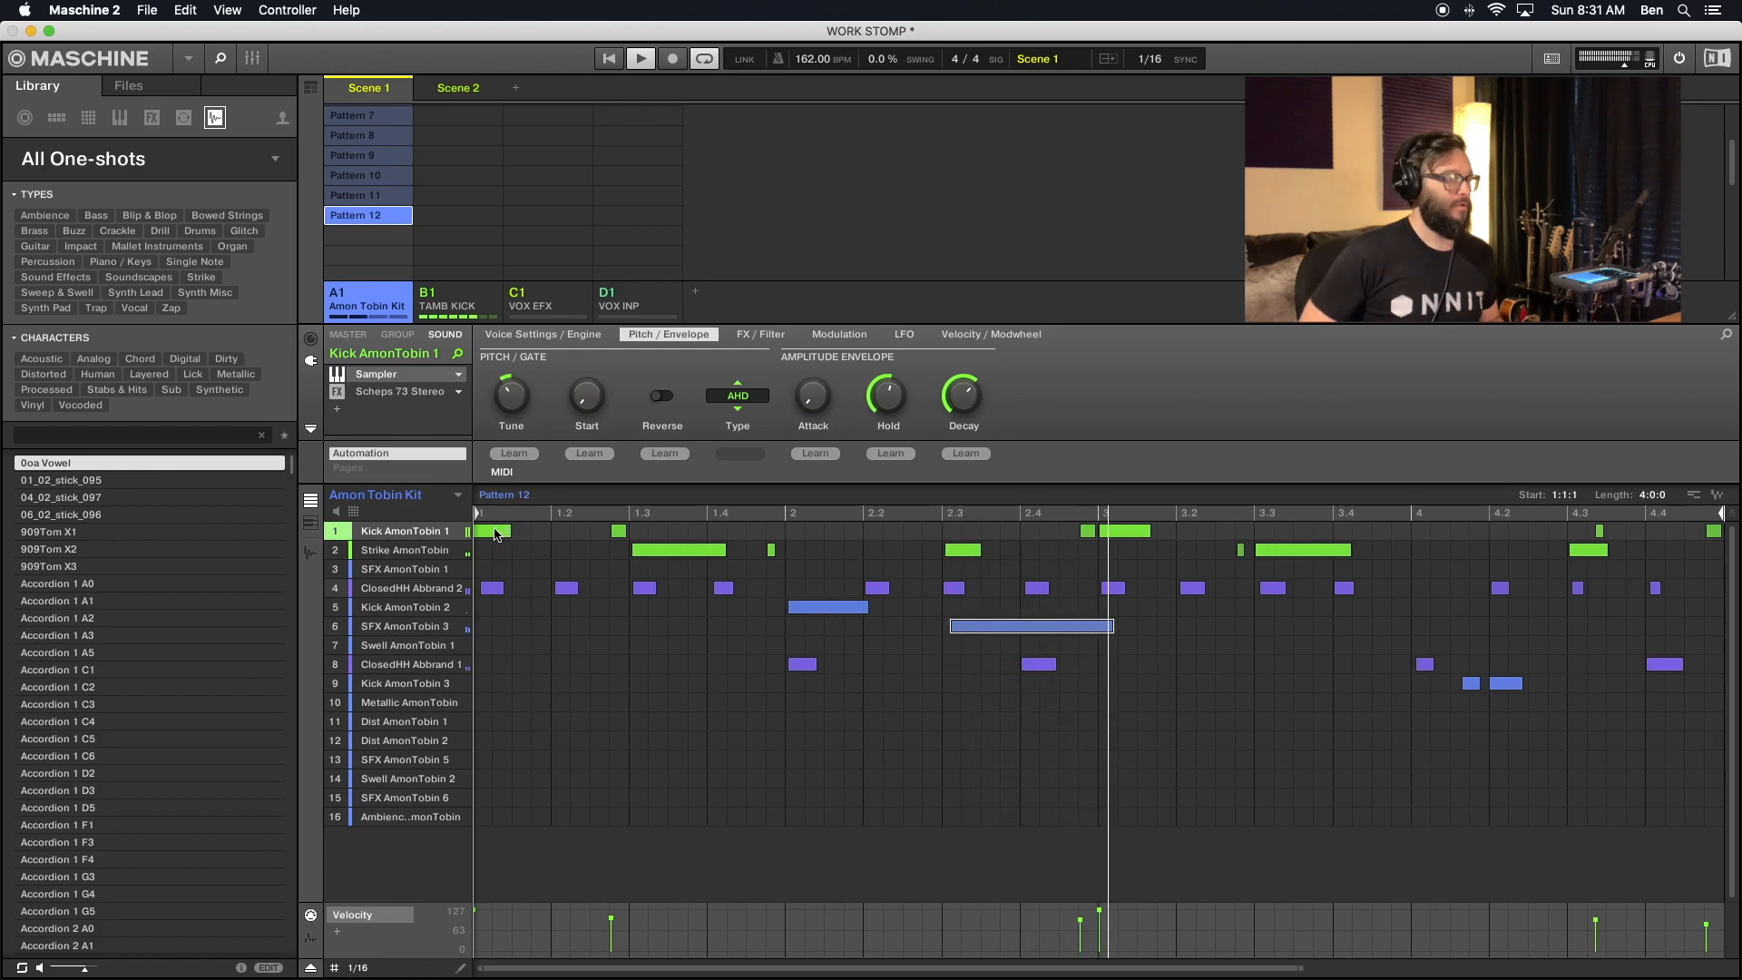
left_click(501, 530)
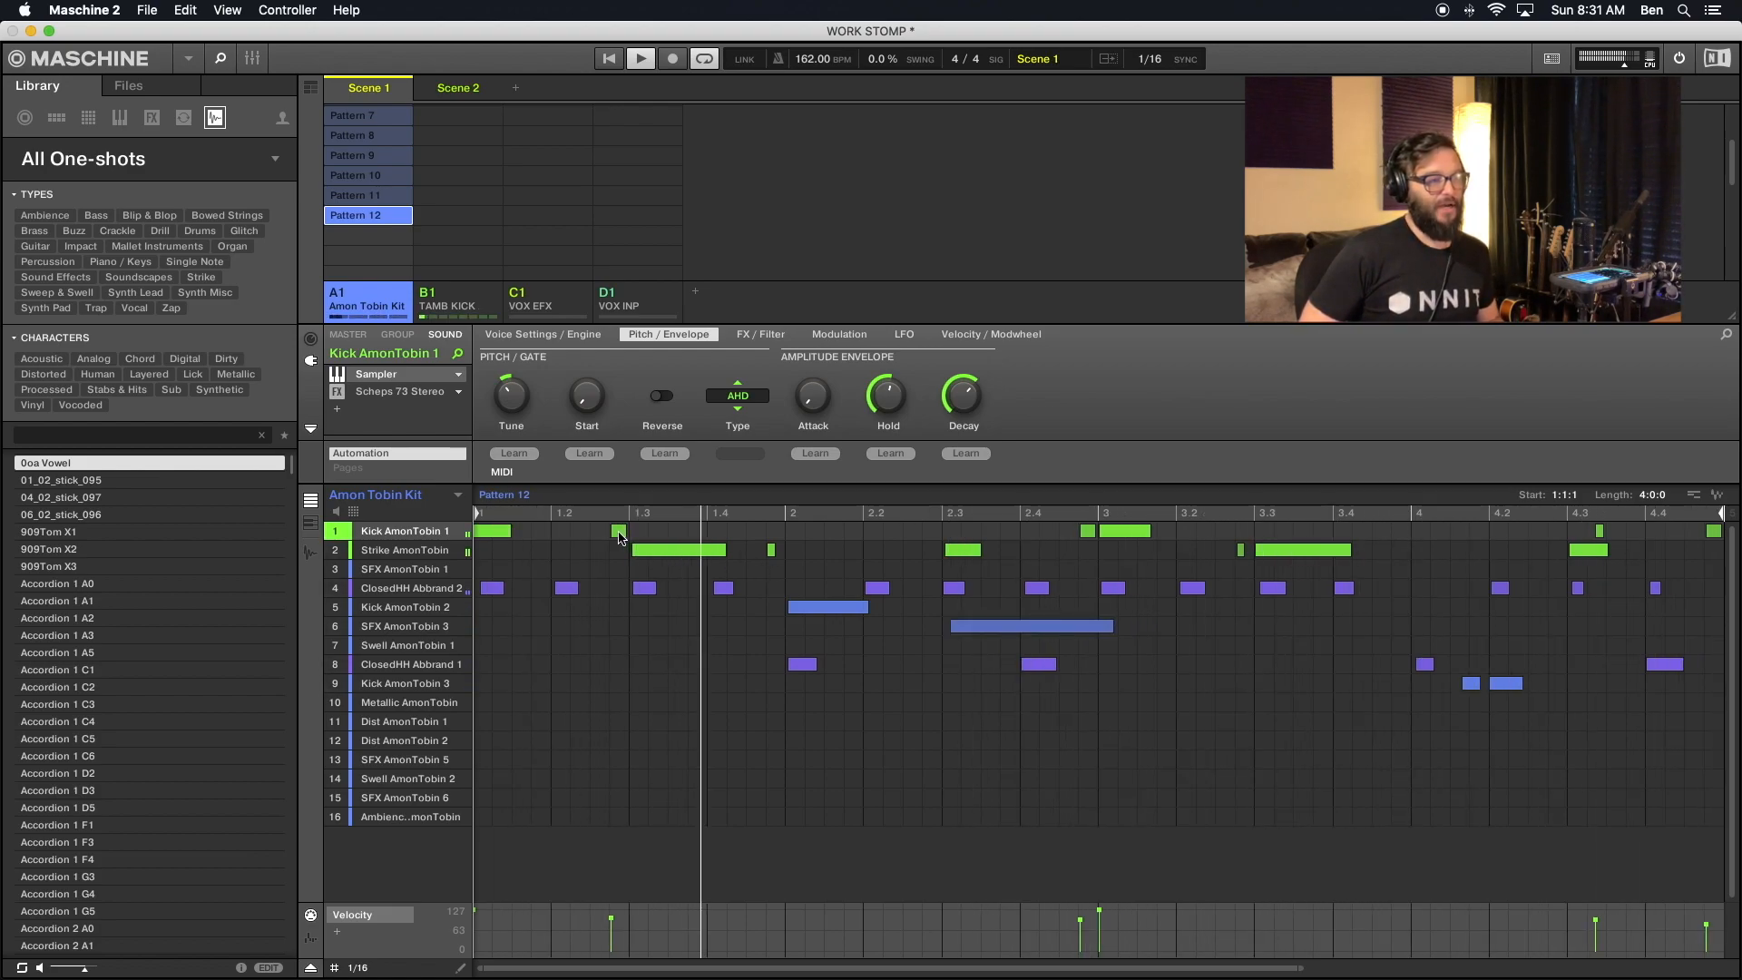
left_click(771, 550)
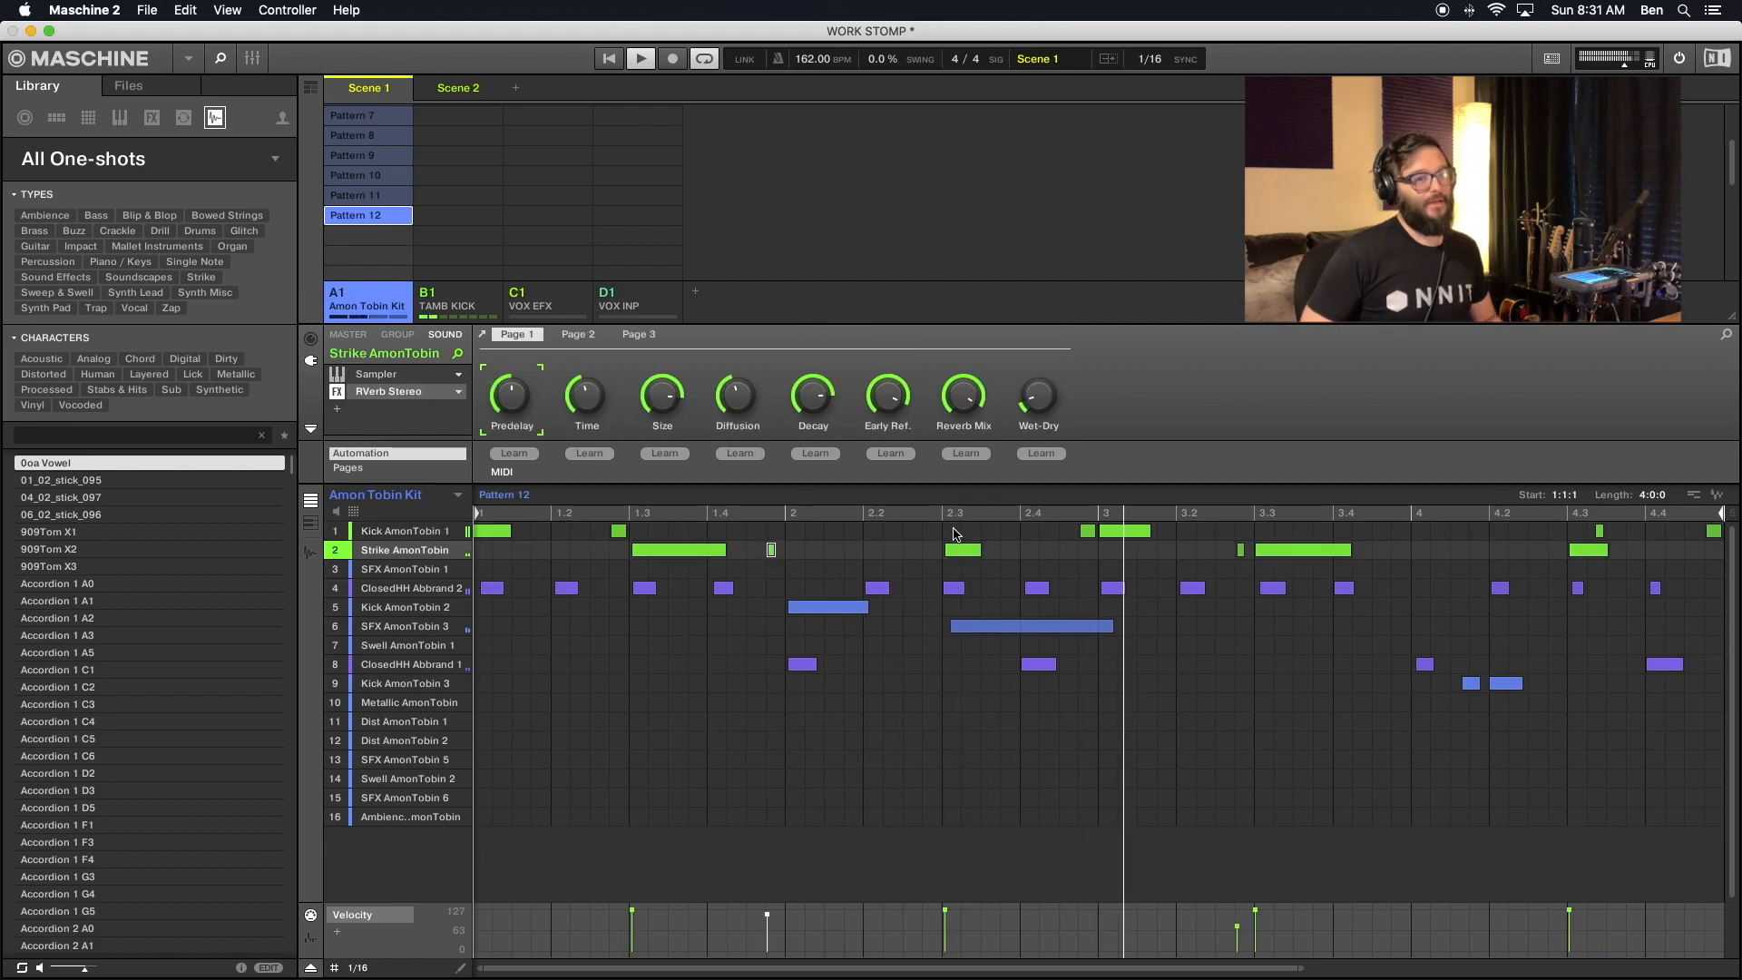
left_click(1089, 532, "shift")
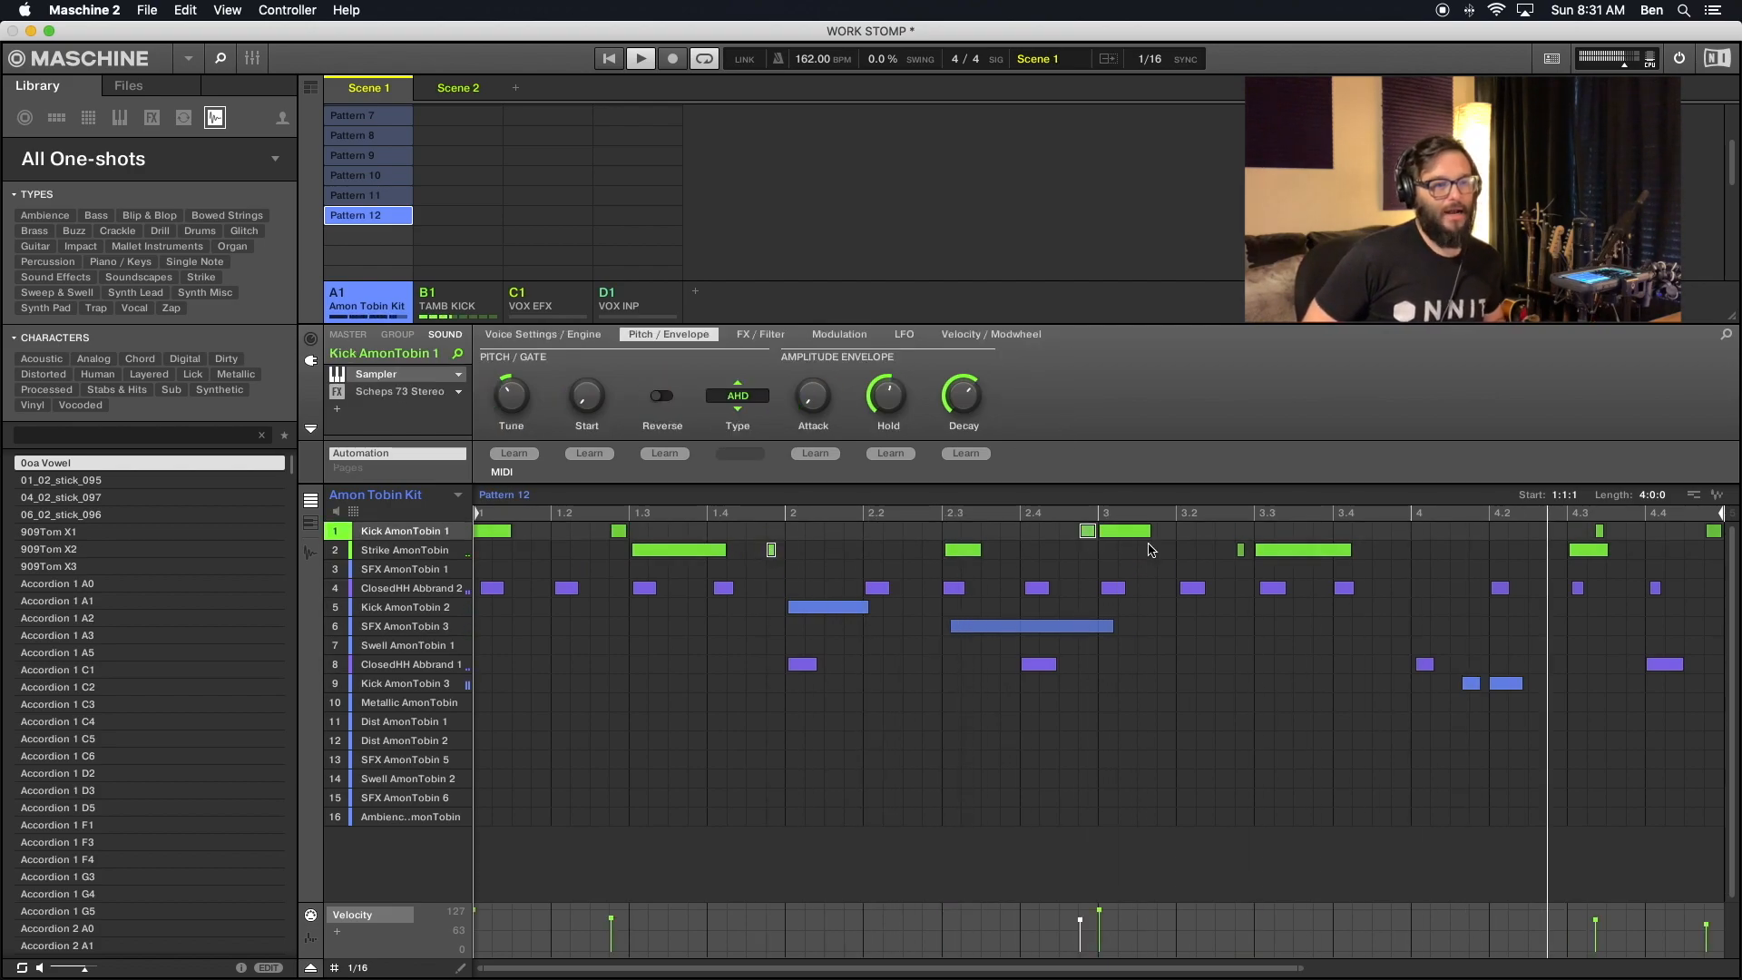
left_click(1240, 550, "shift")
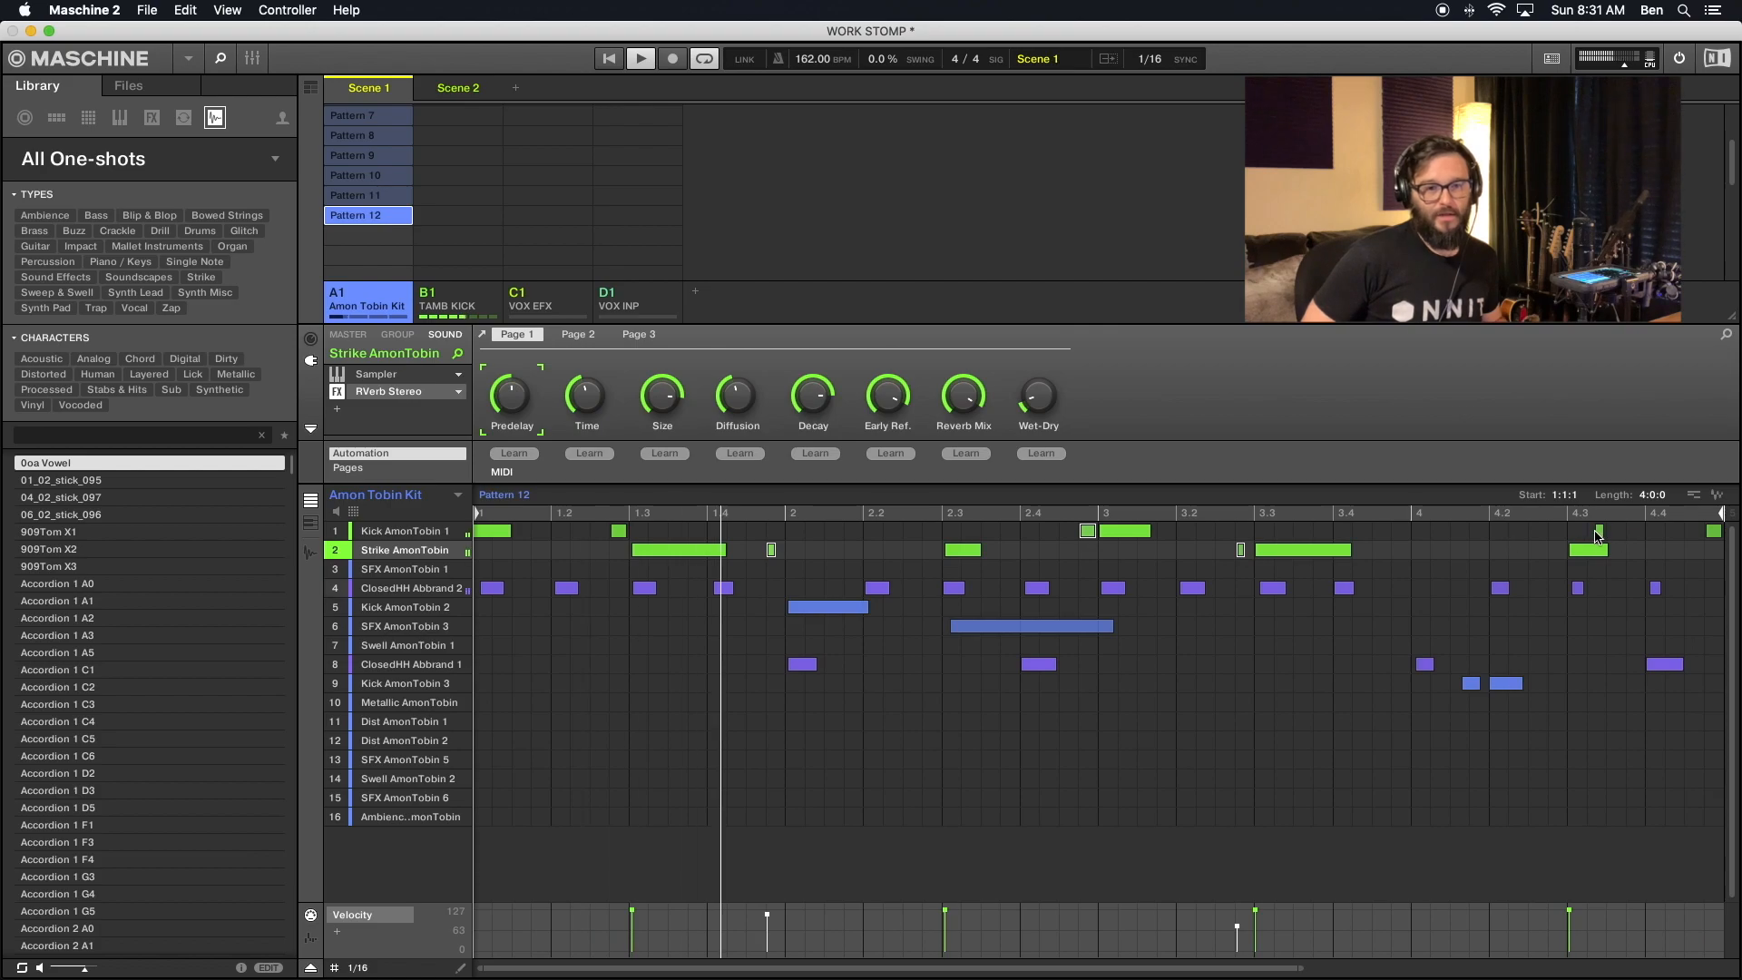
left_click(1599, 533, "shift")
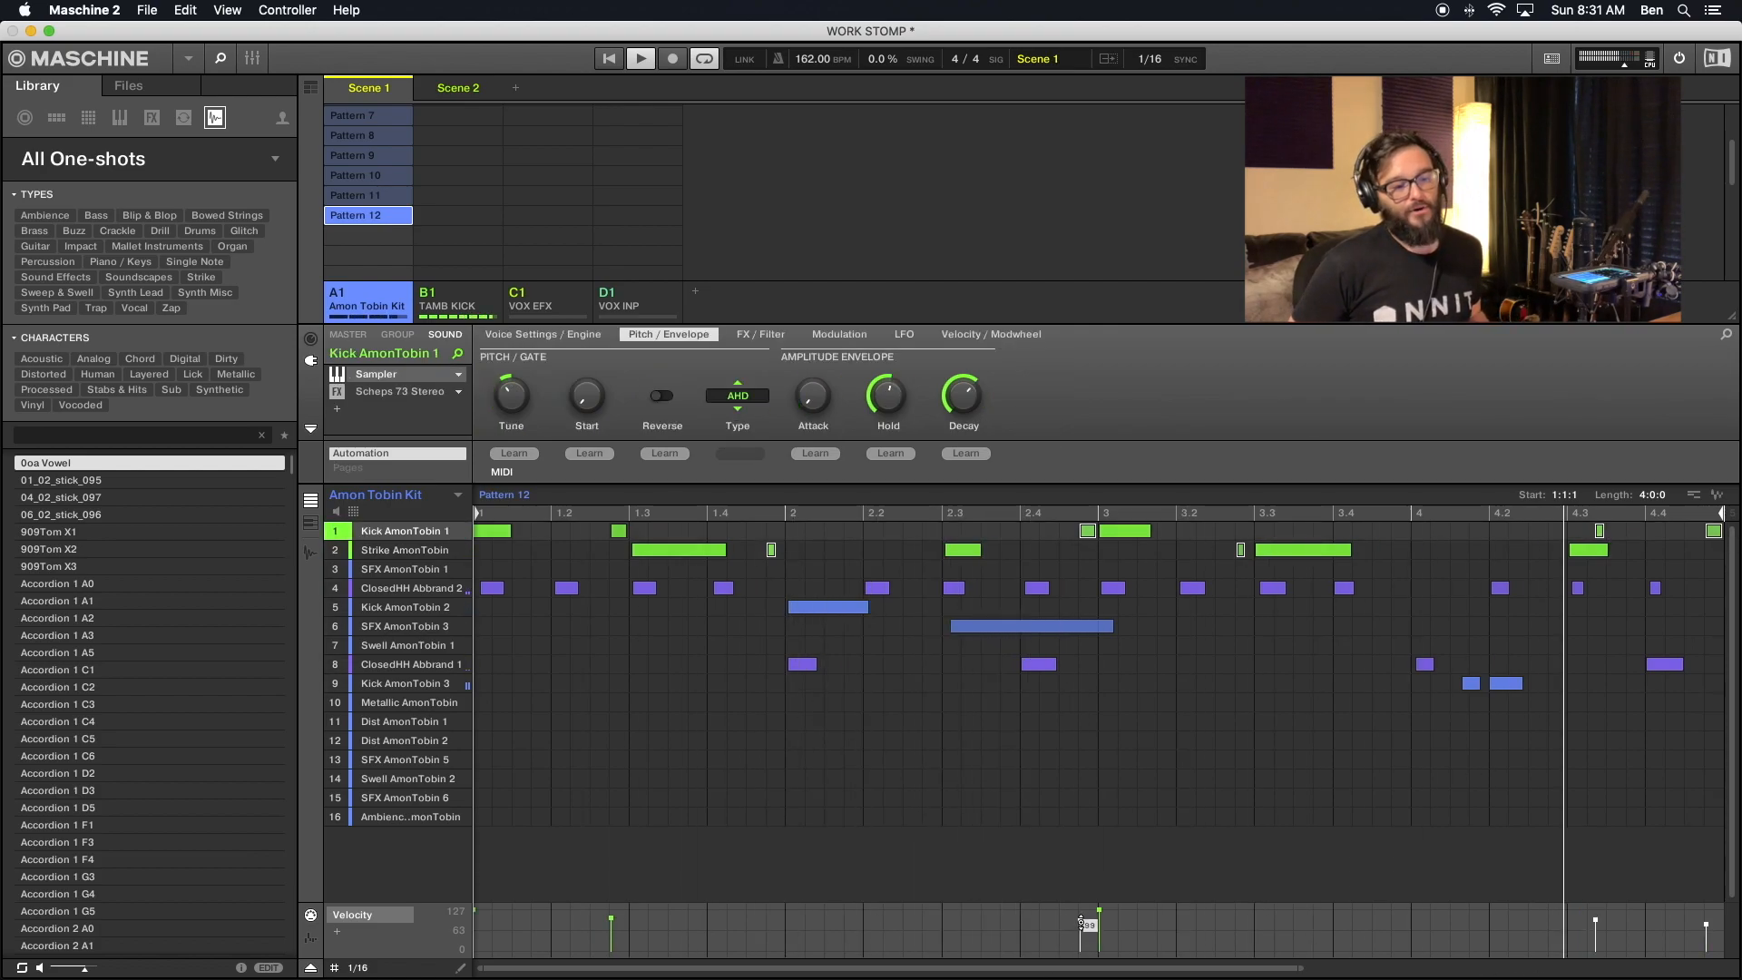
left_click_drag(1080, 923, 1080, 919)
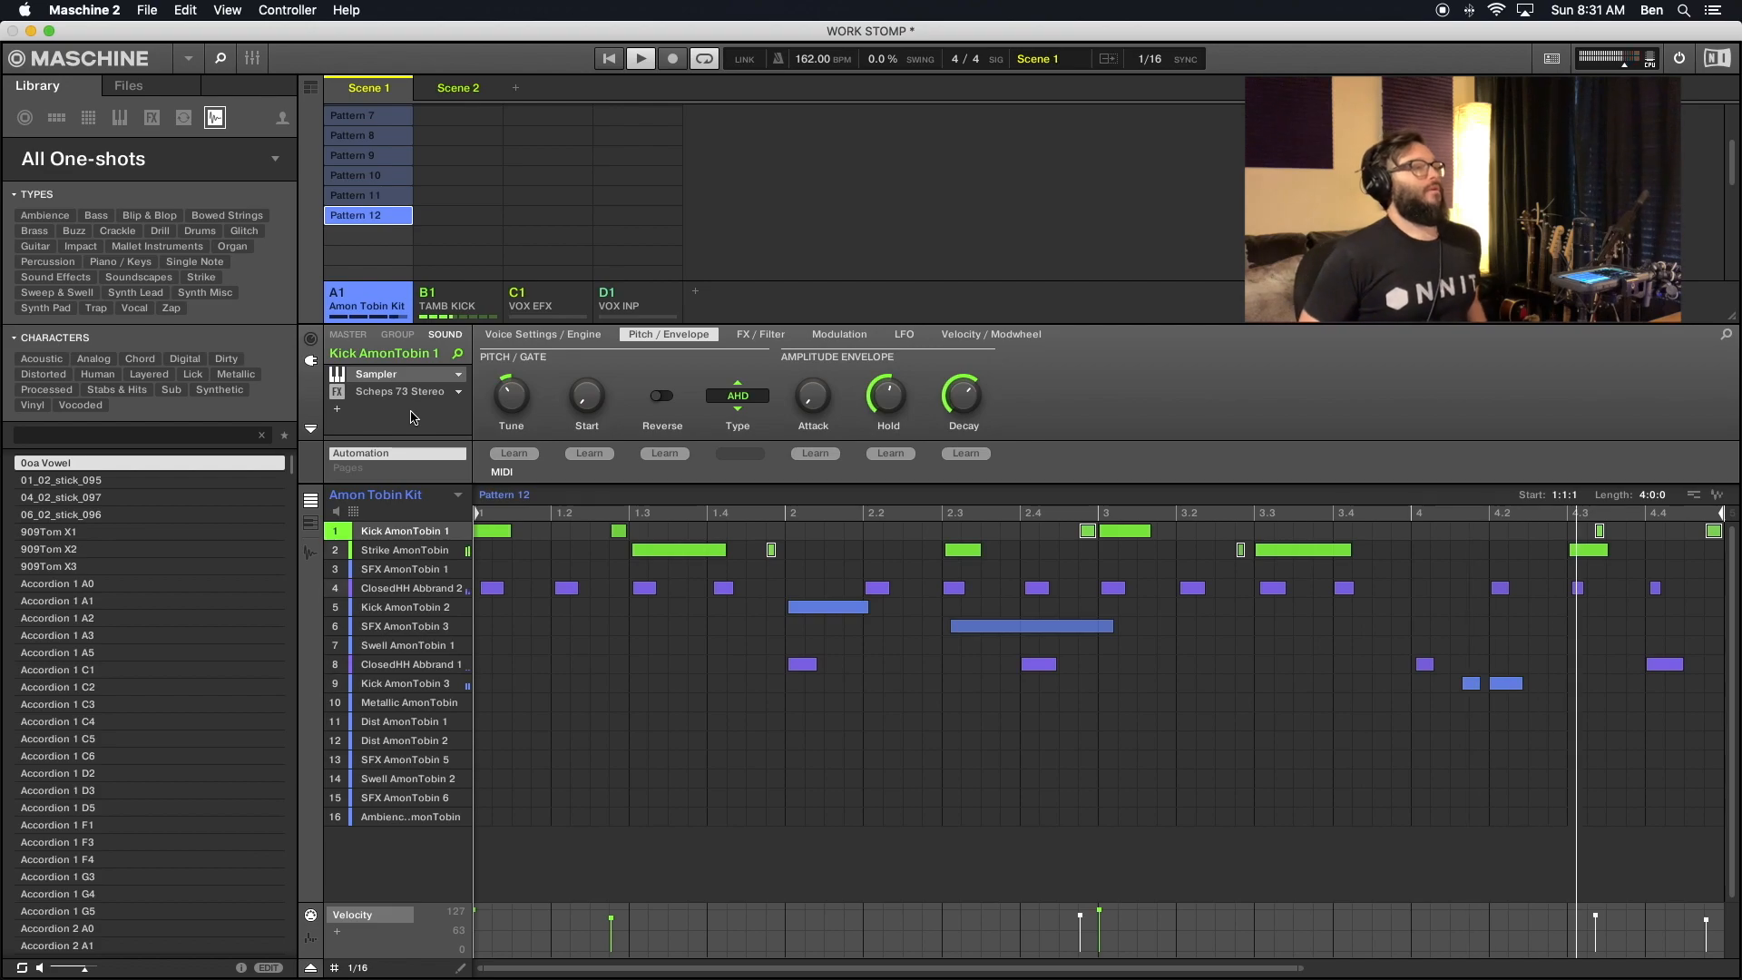
- Step through the Amon Tobin Kit patterns up to Pattern 8 to compare them, and return to Pattern 2
scroll(373, 234, "up", 5)
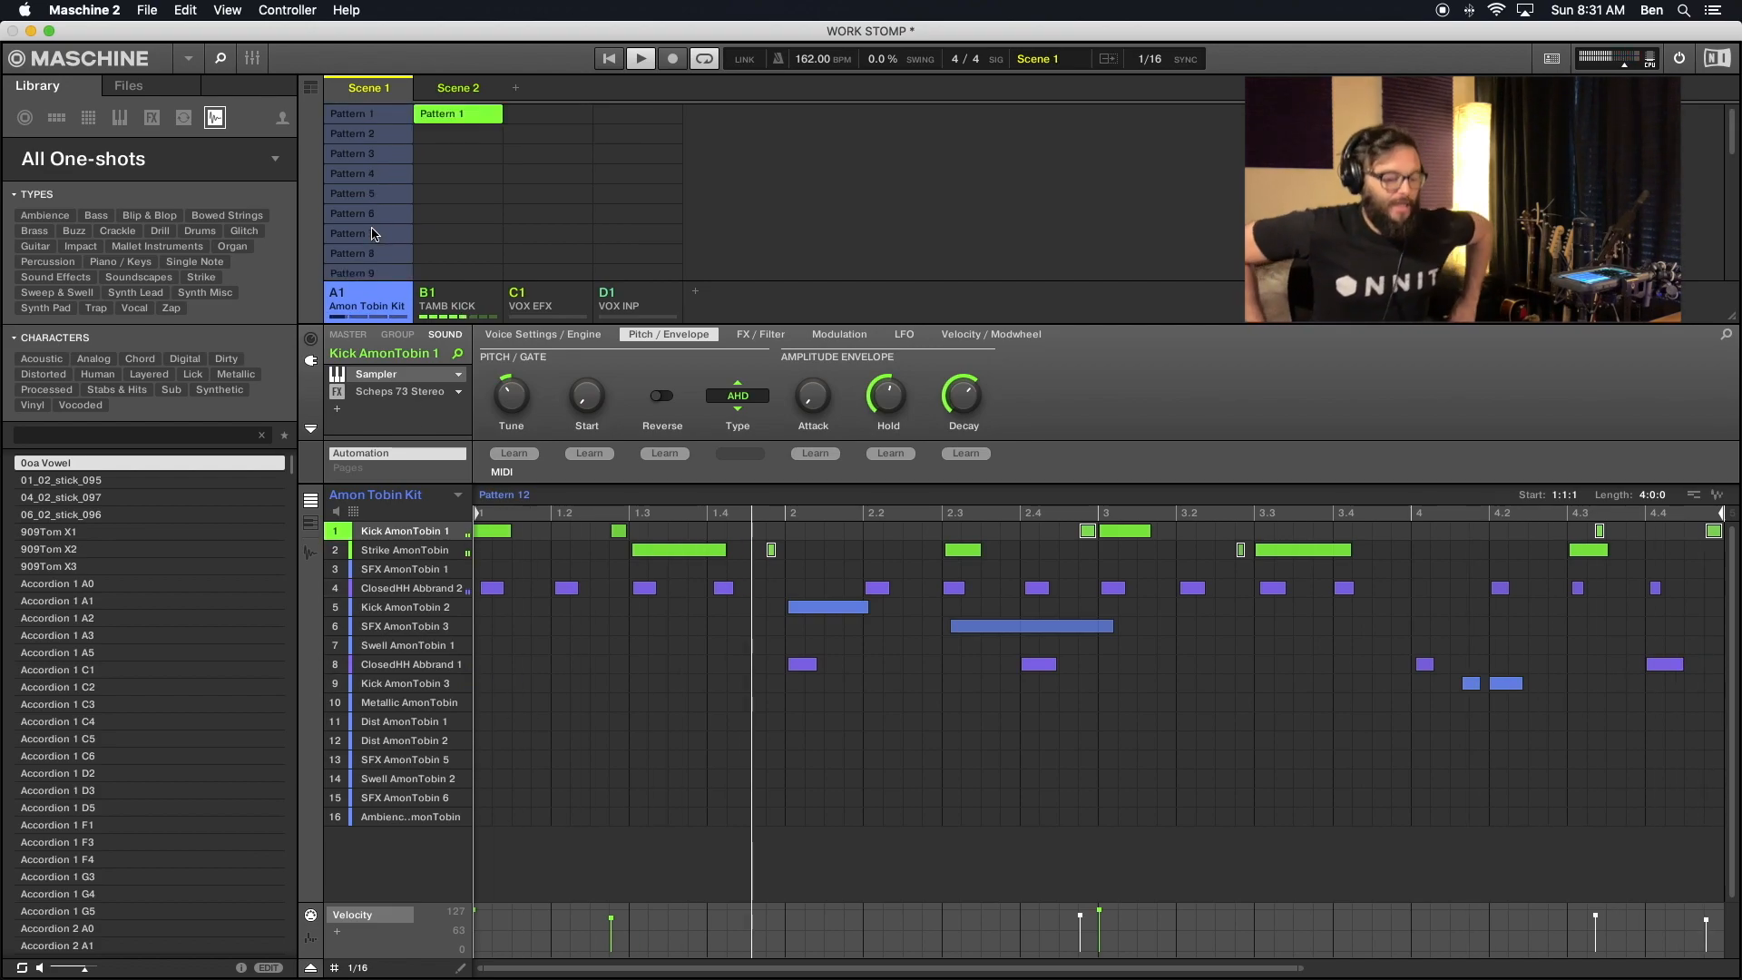
key("Down")
key("Down")
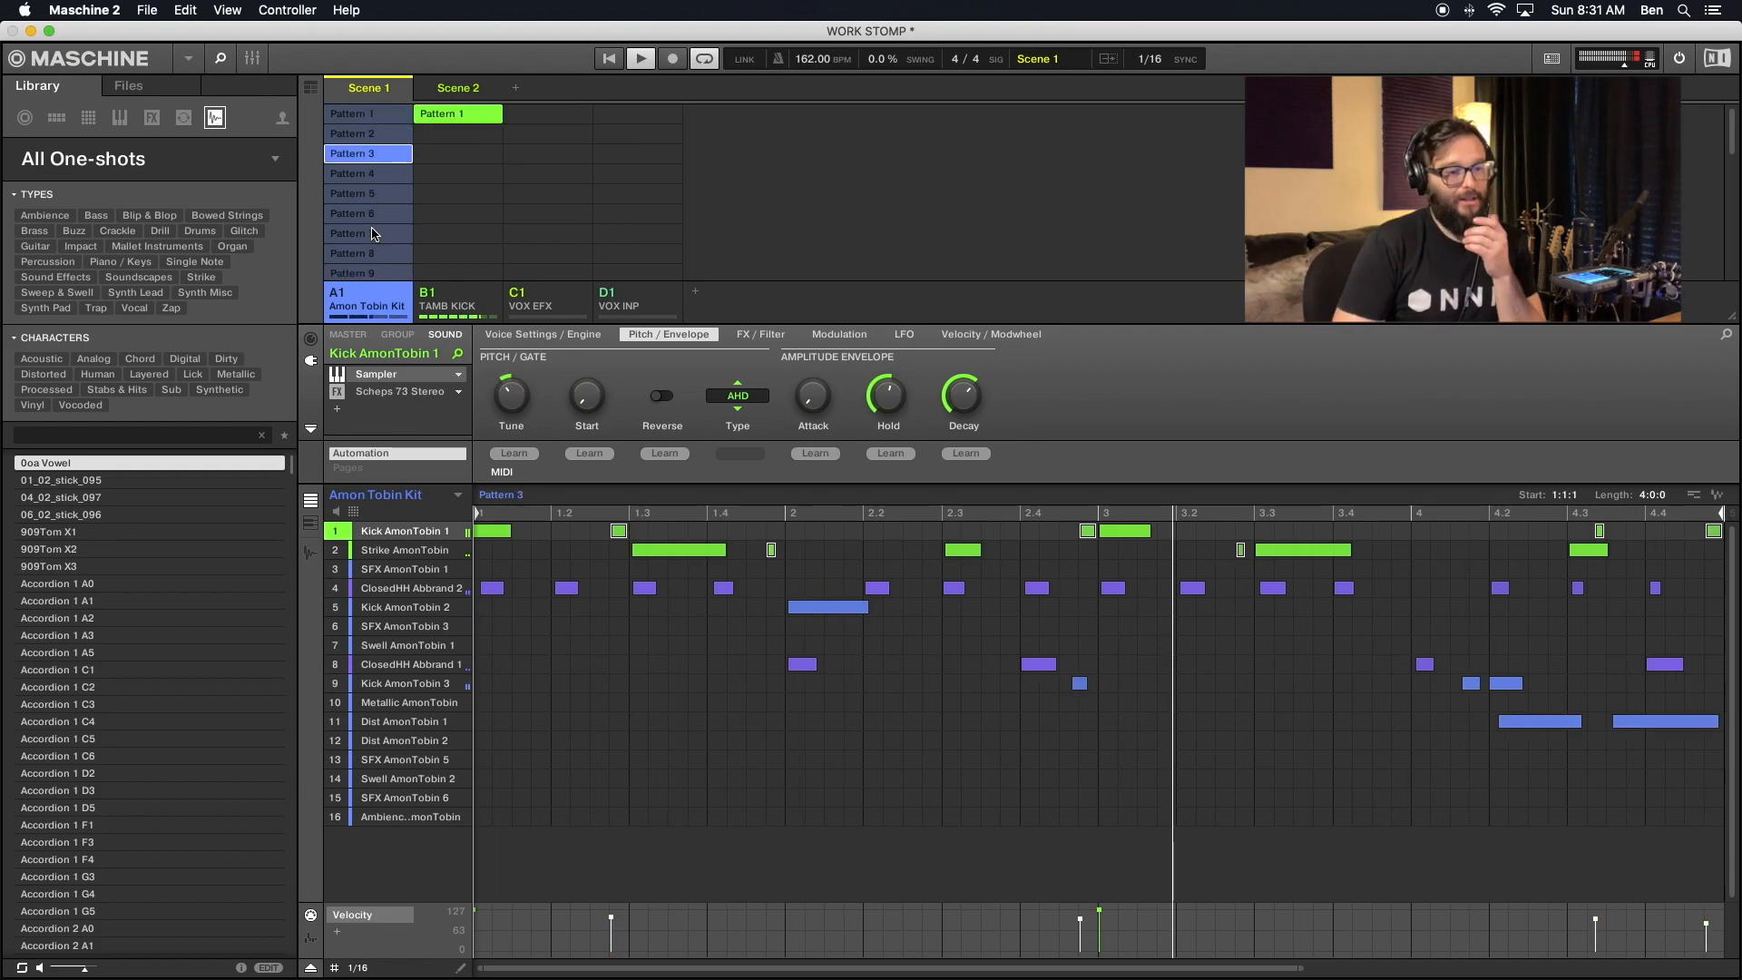
key("Down")
key("Down")
key("Down")
key("Down")
key("Down")
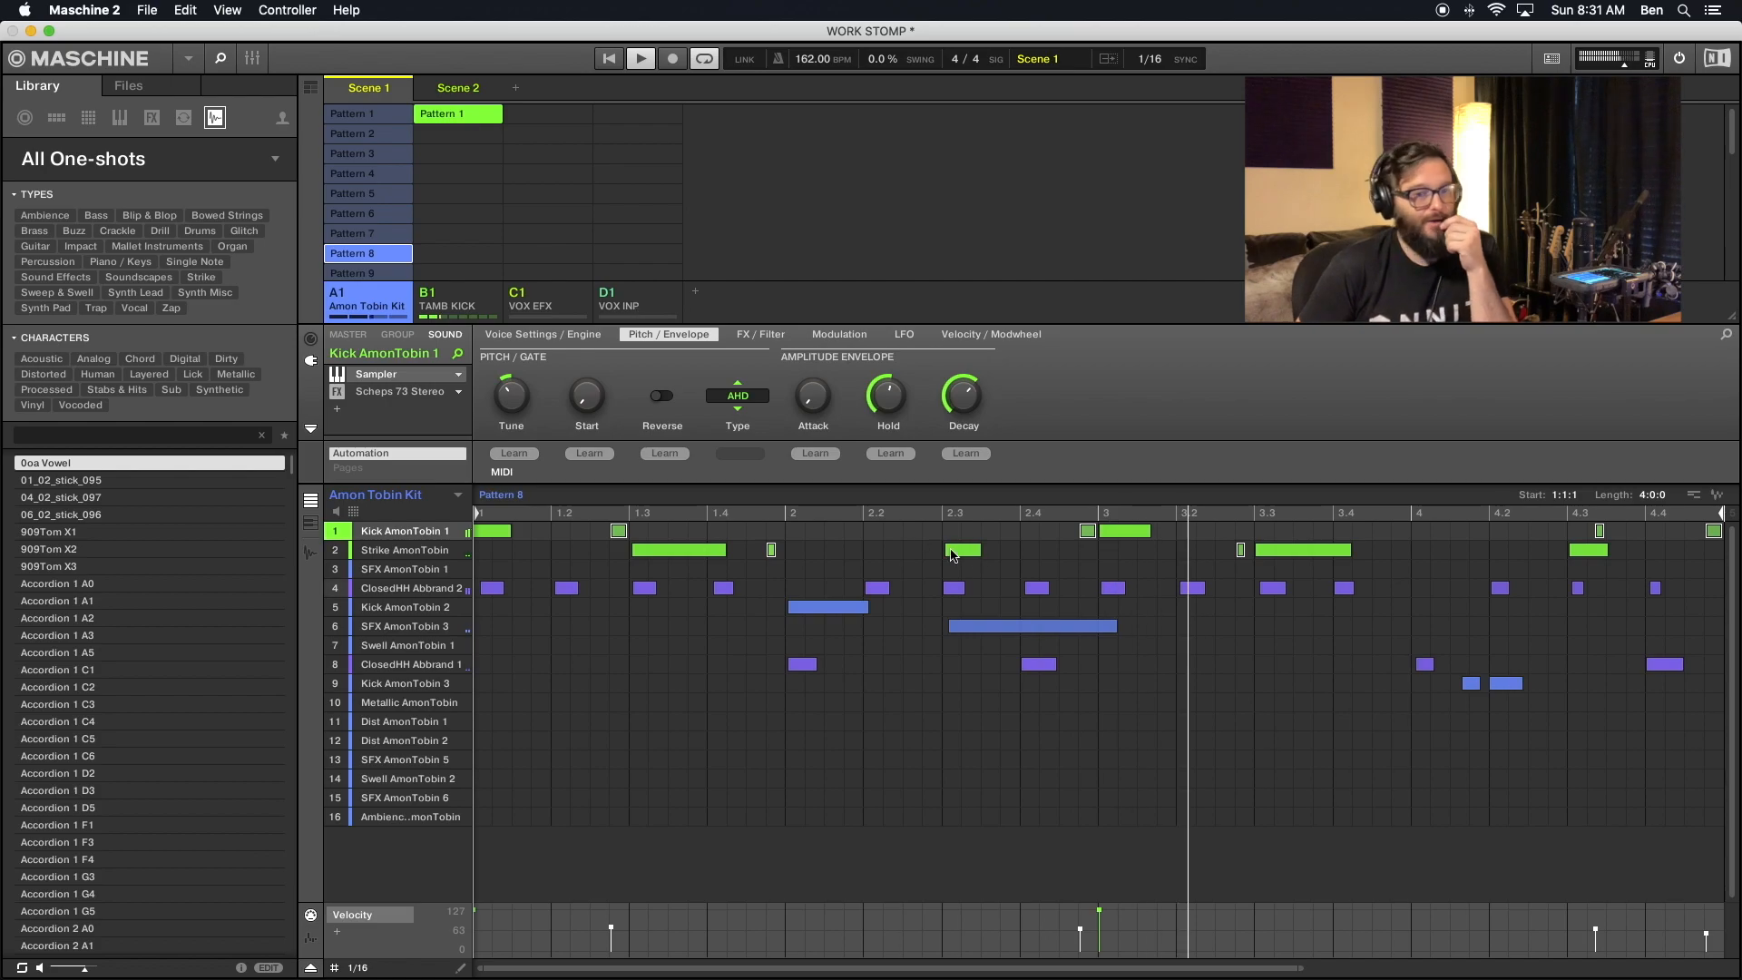
left_click(361, 133)
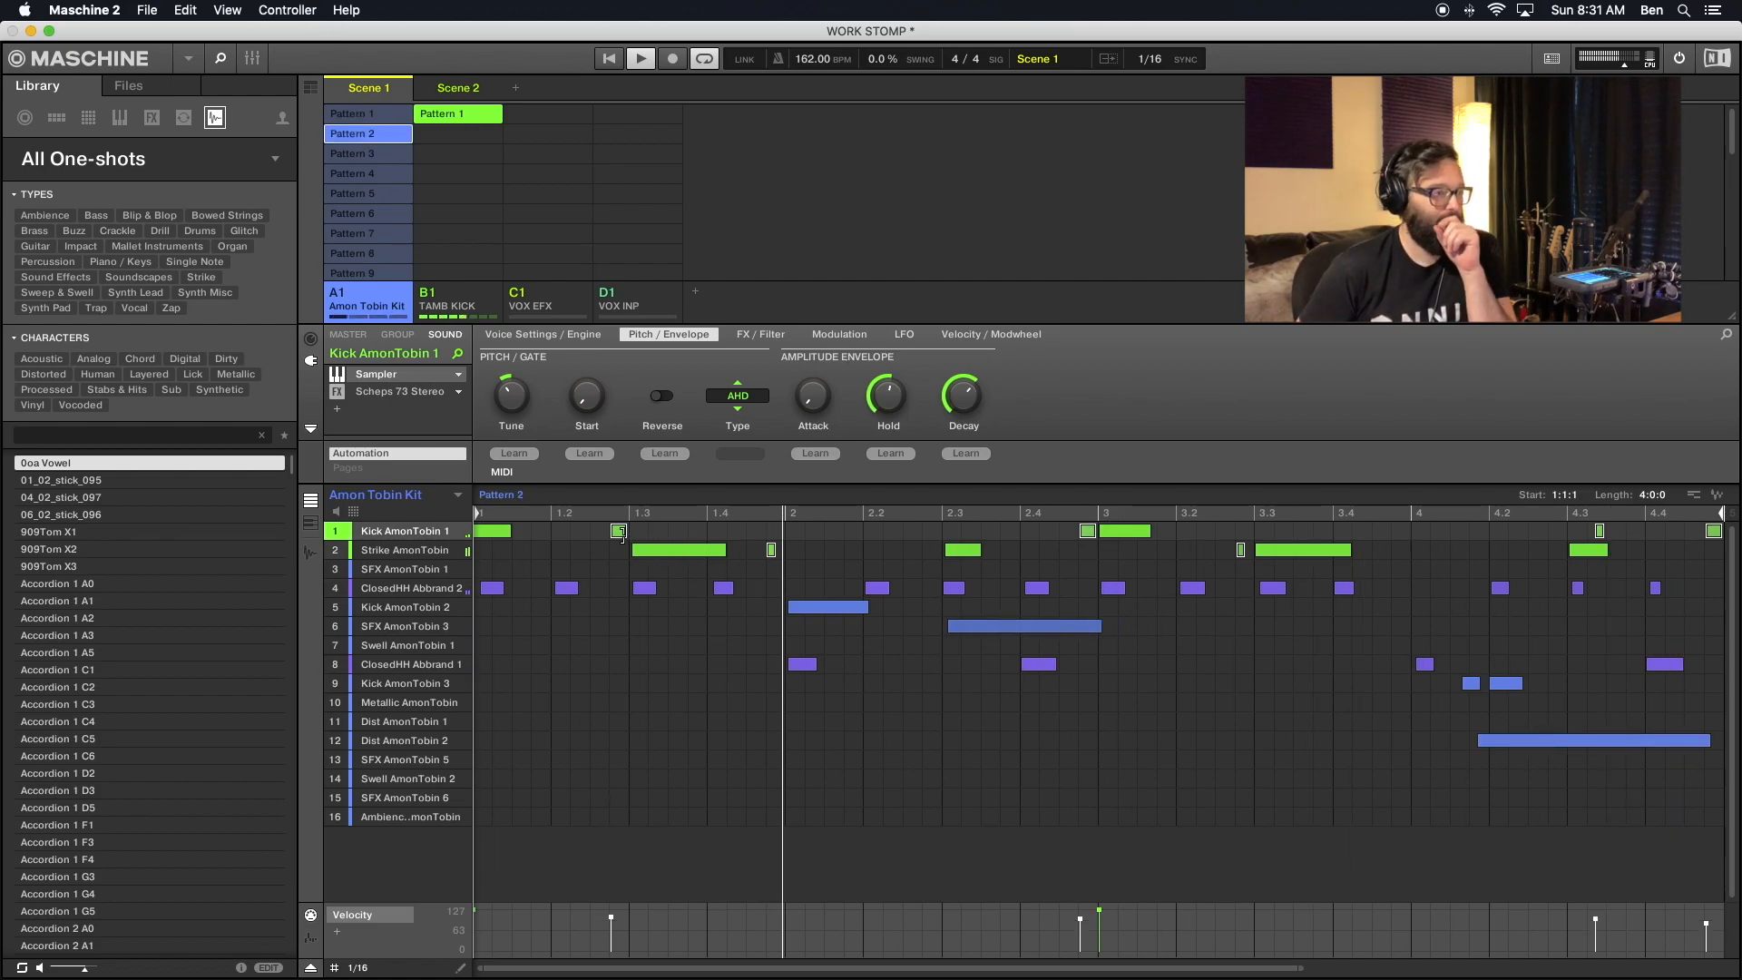
right_click(621, 536)
mouse_move(686, 669)
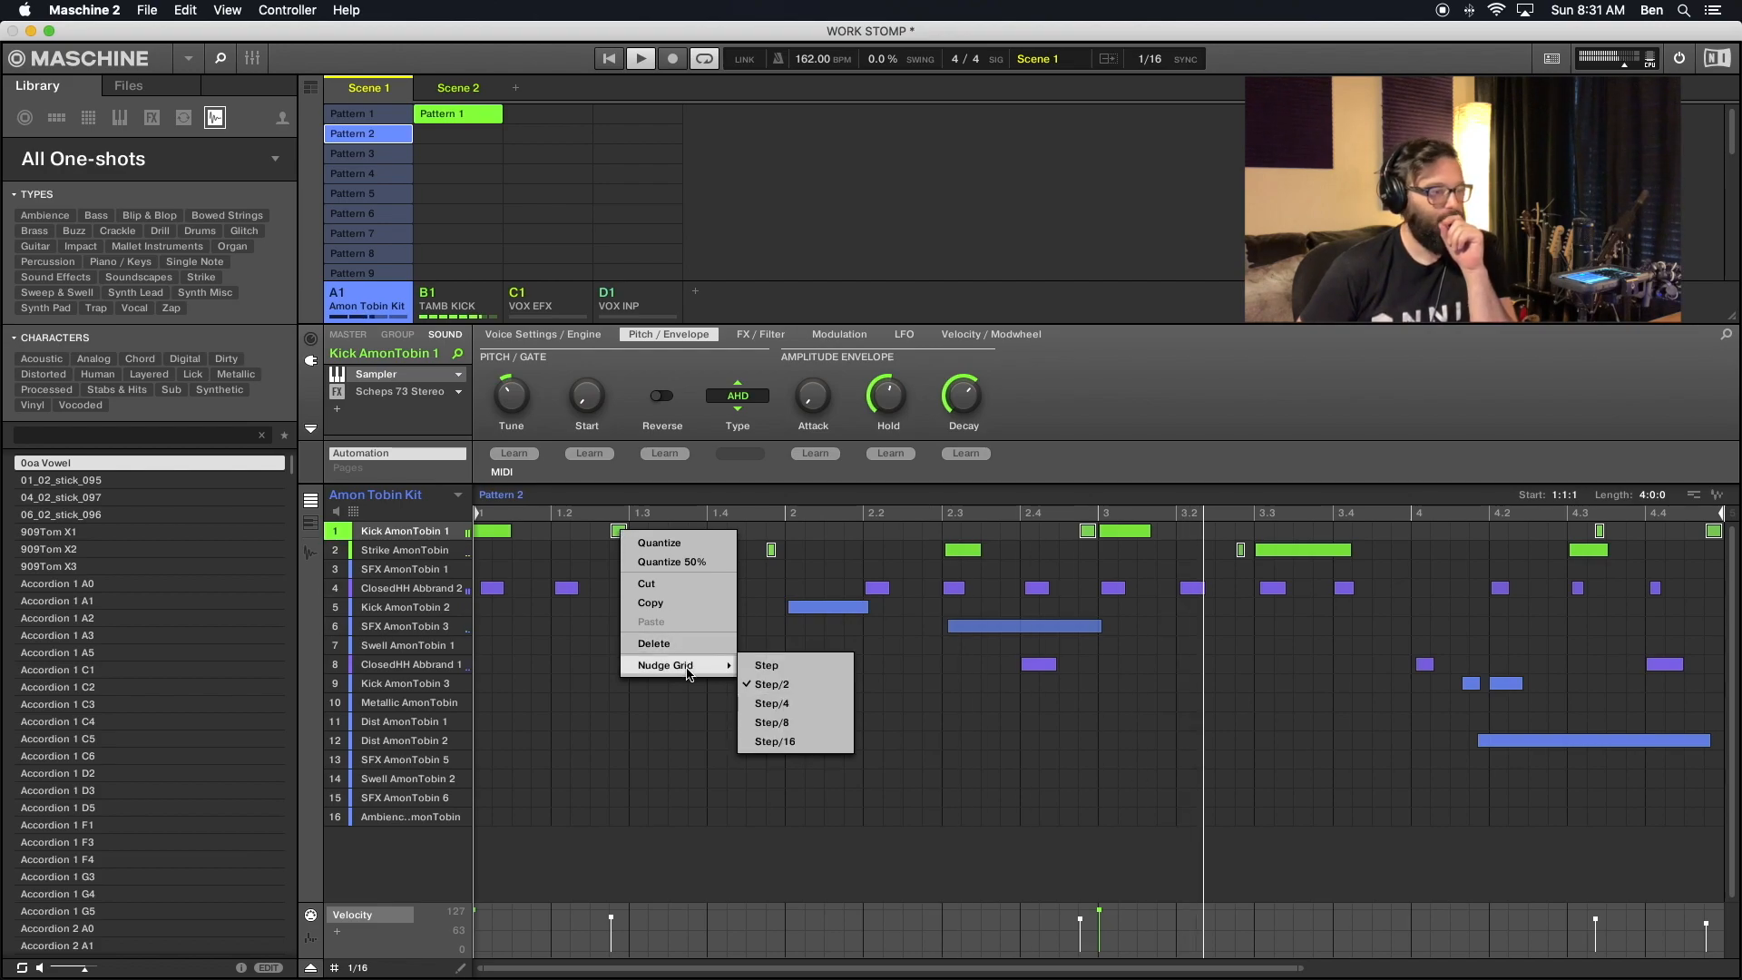
left_click(1165, 714)
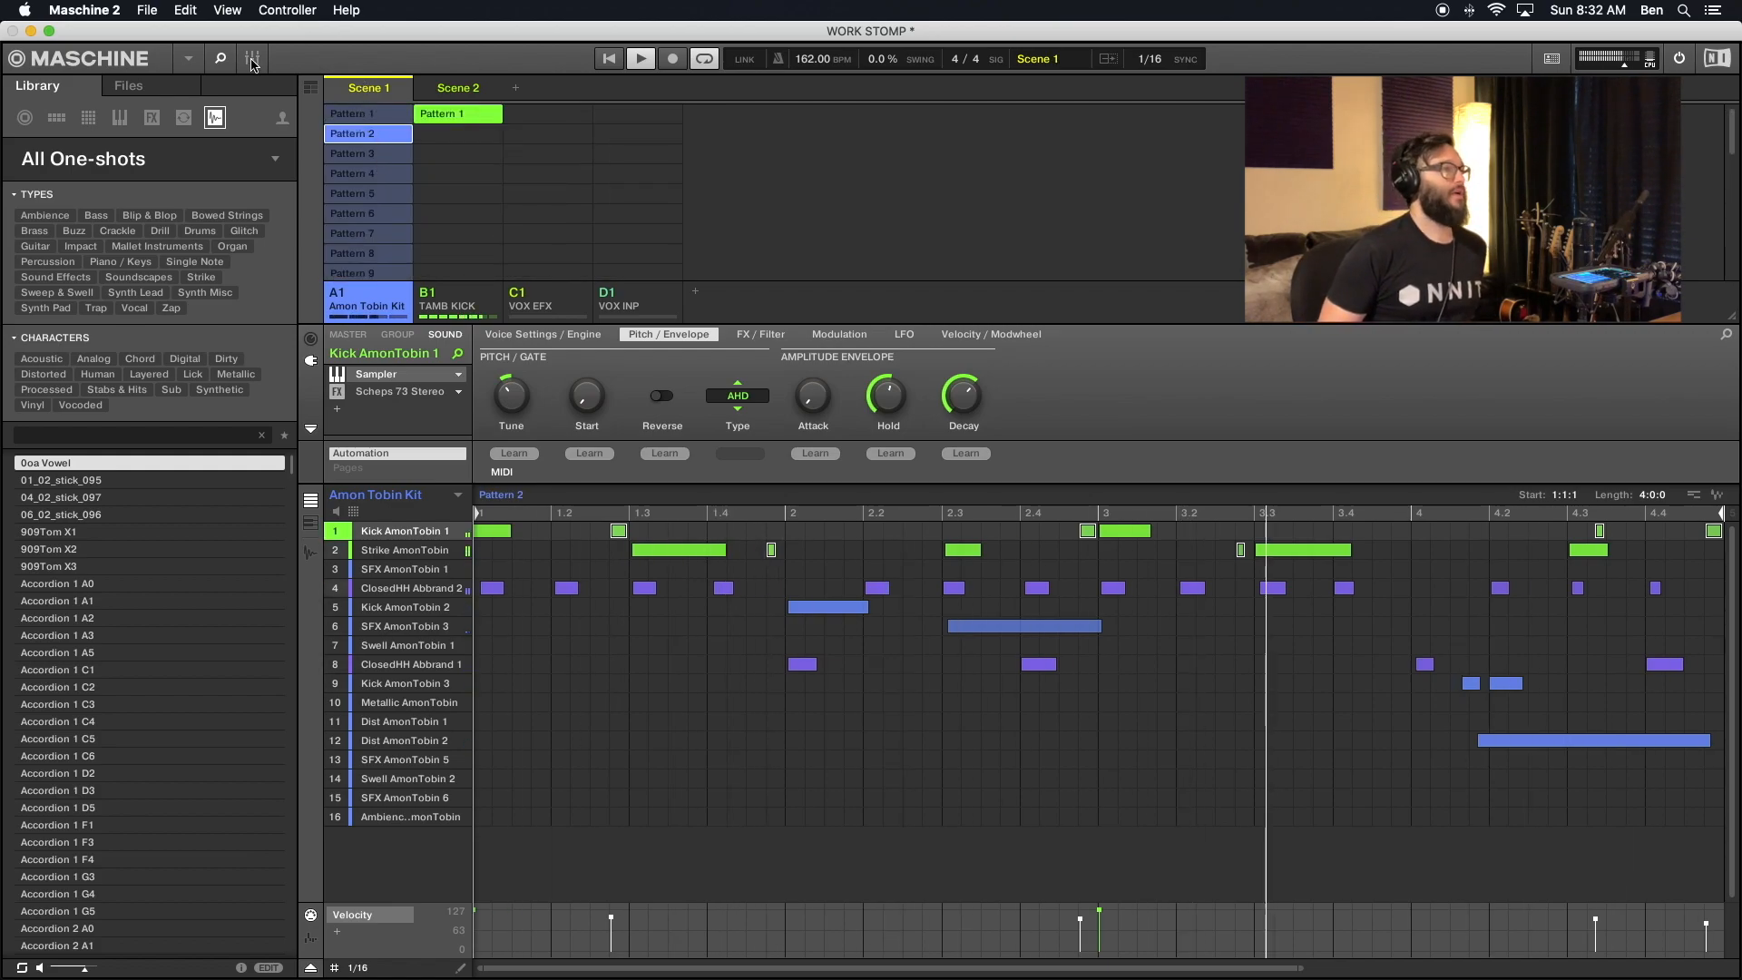
left_click(312, 88)
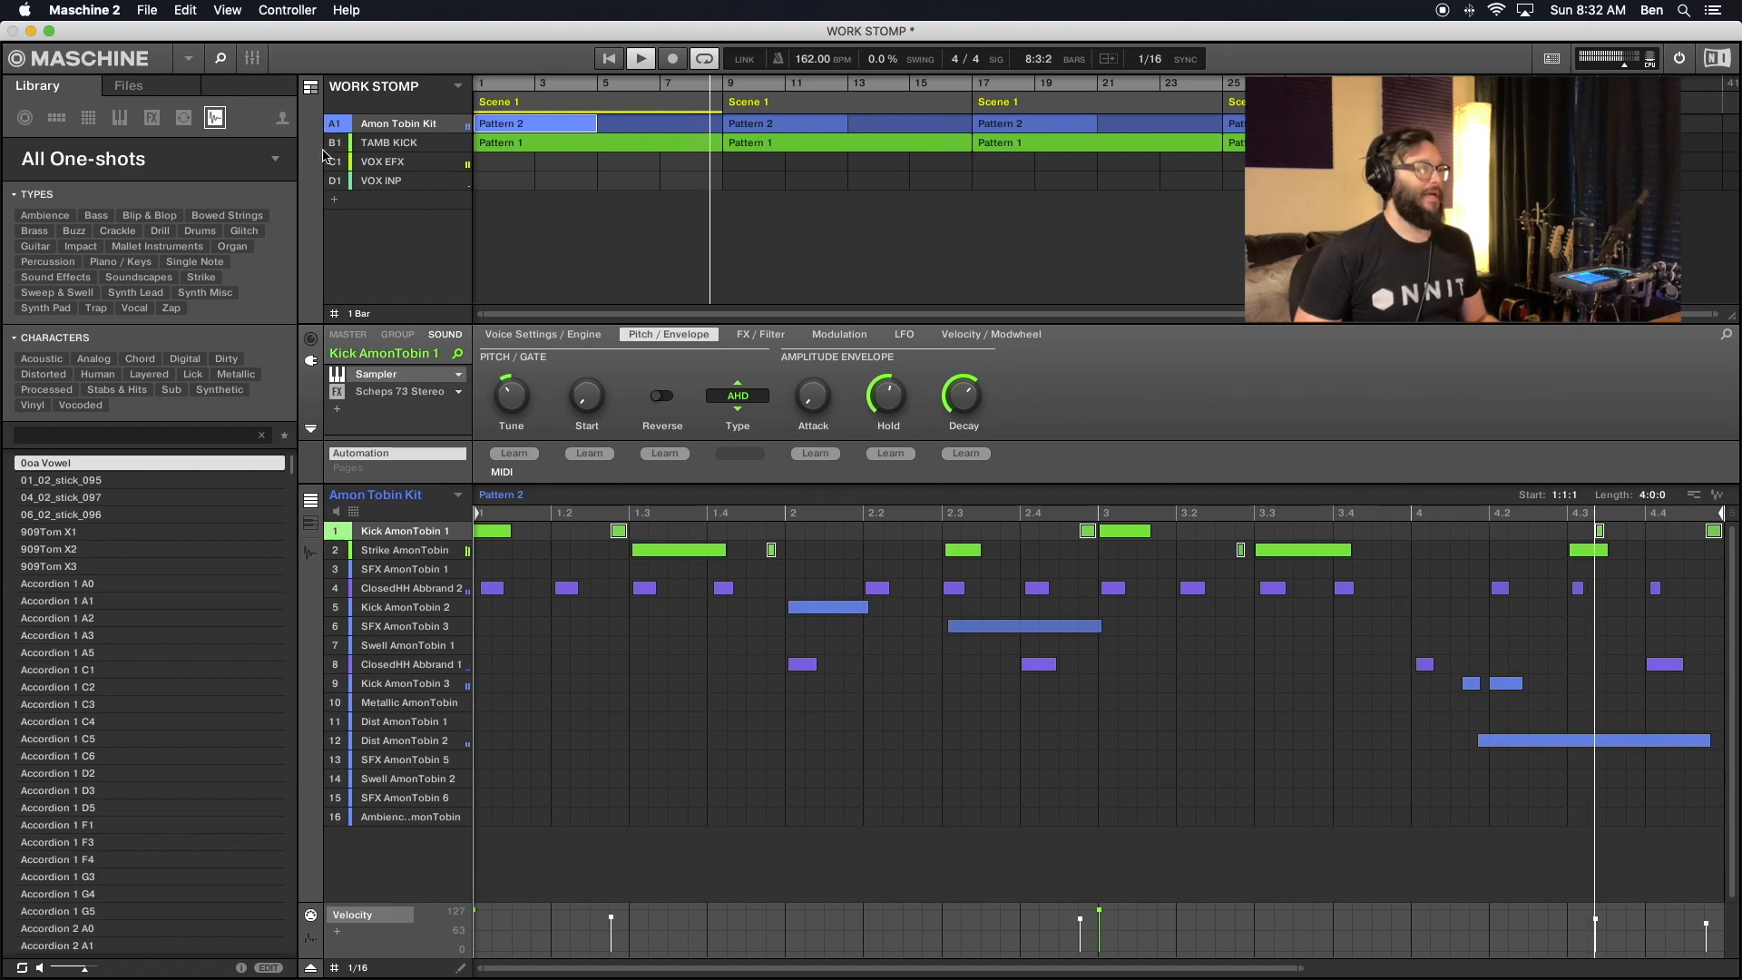
left_click(312, 91)
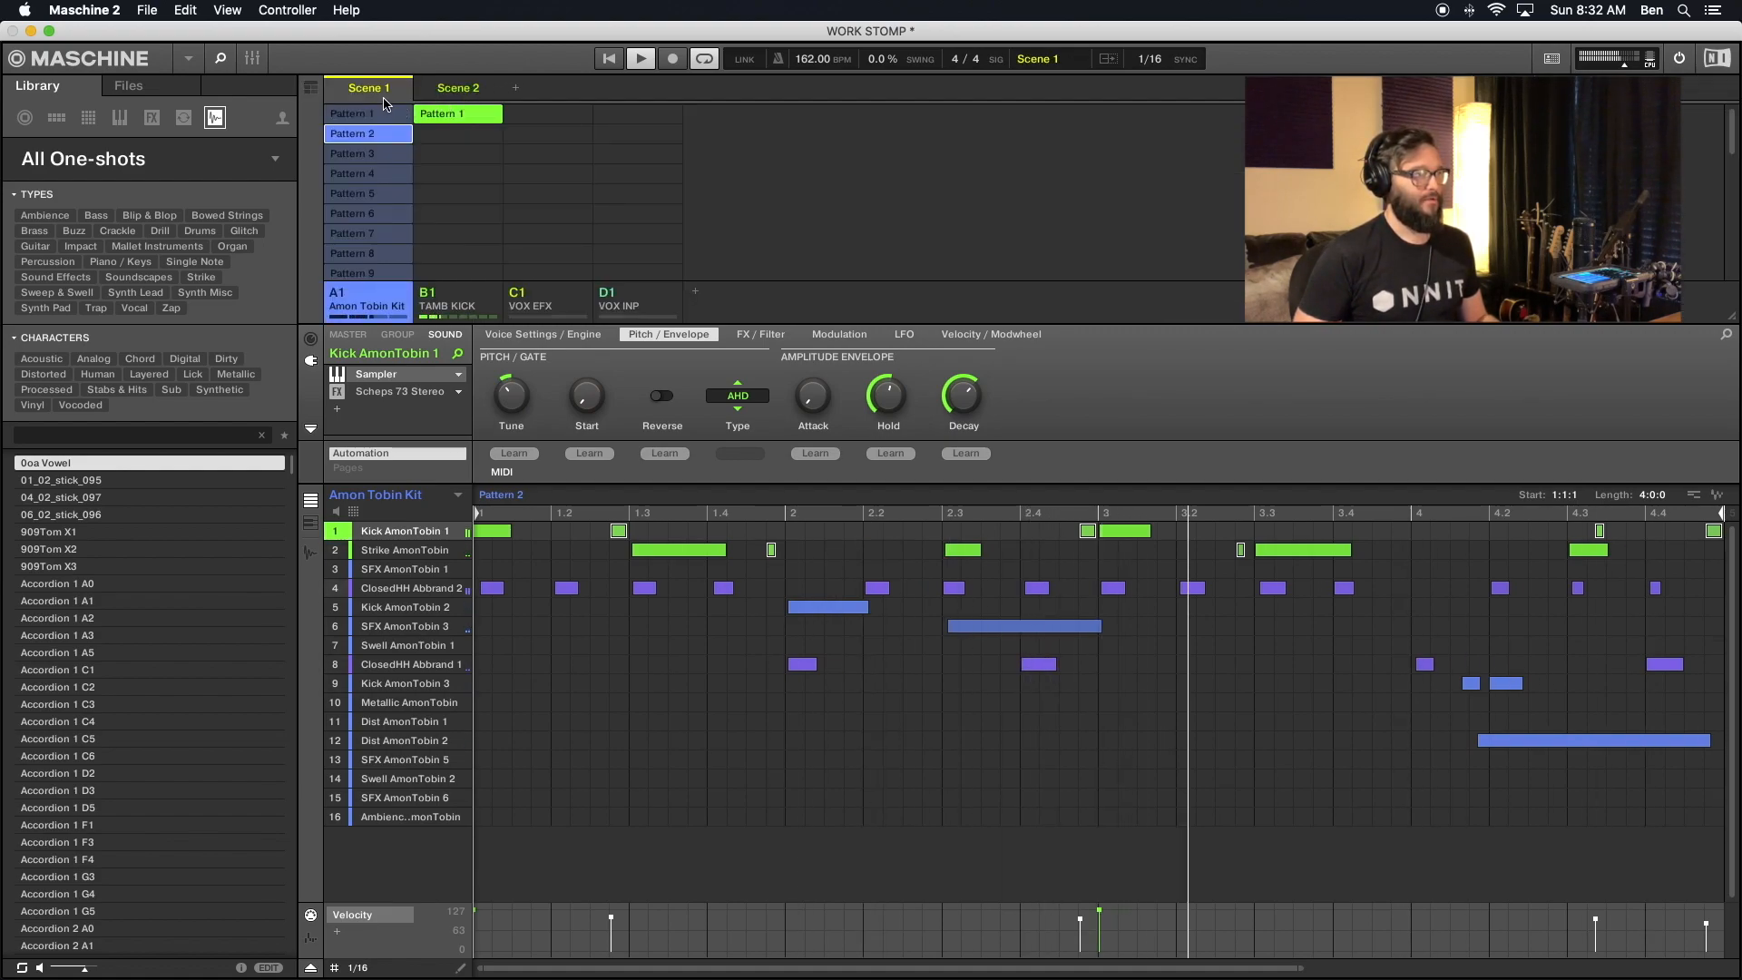
- Assign the Amon Tobin Kit's Pattern 1 to Scene 1 and its Pattern 2 to Scene 2
left_click(381, 113)
left_click(446, 89)
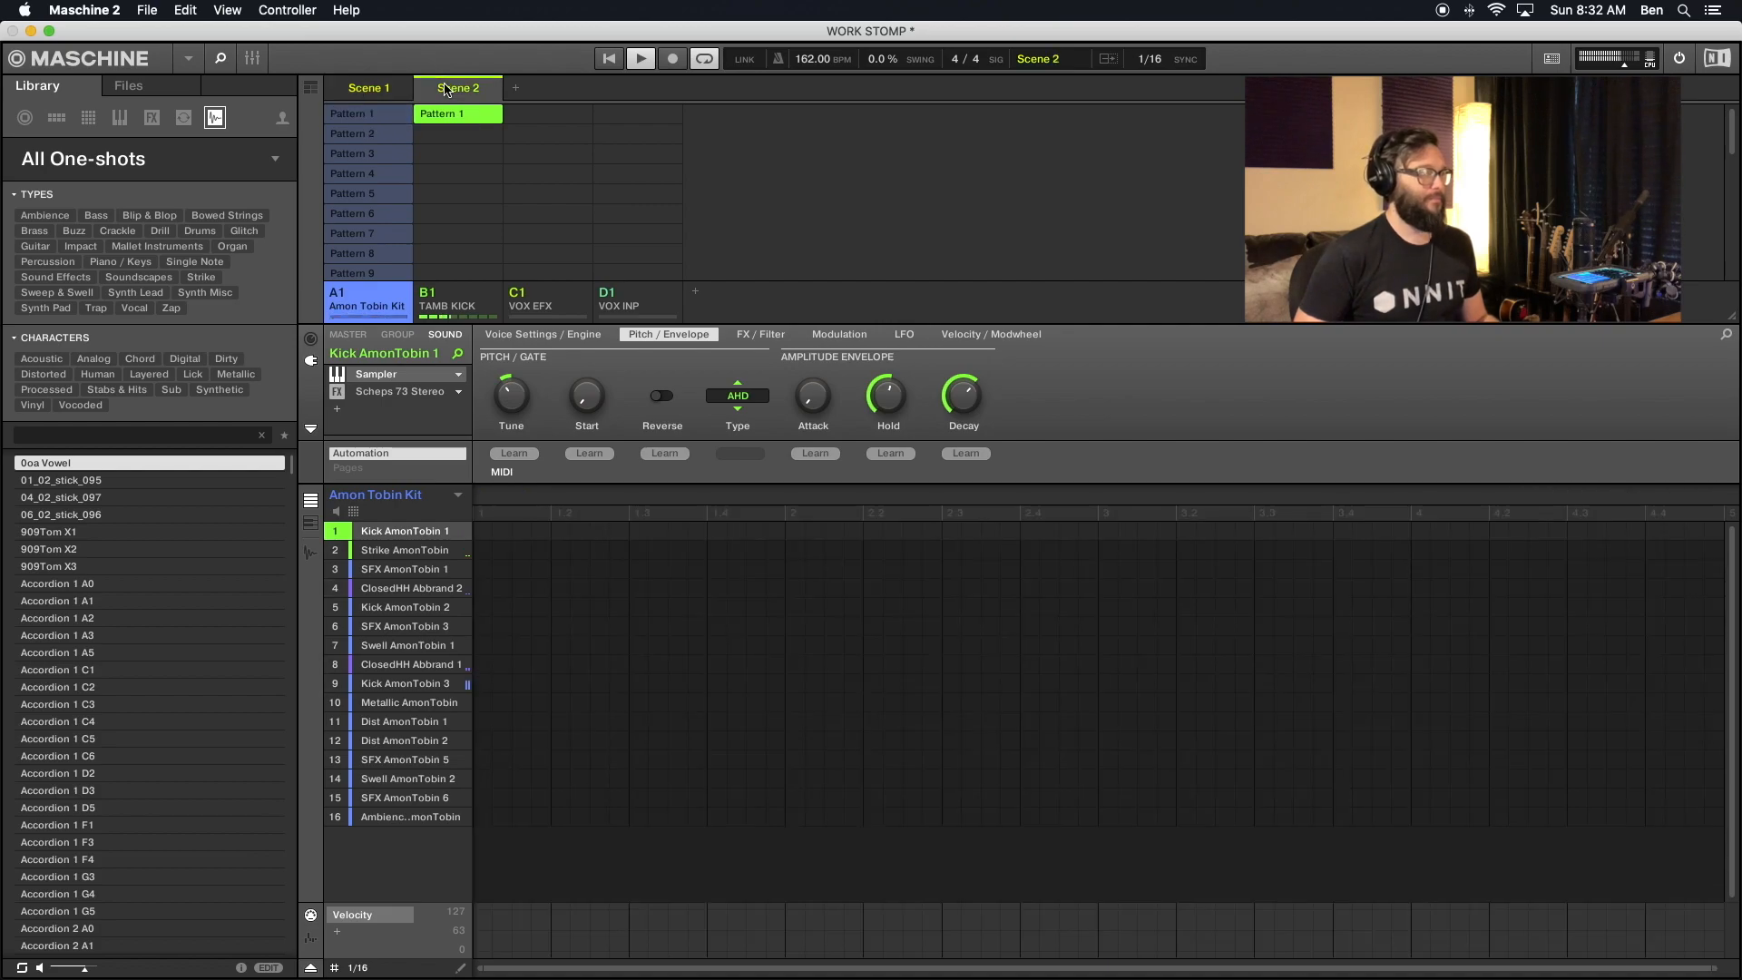
left_click(372, 136)
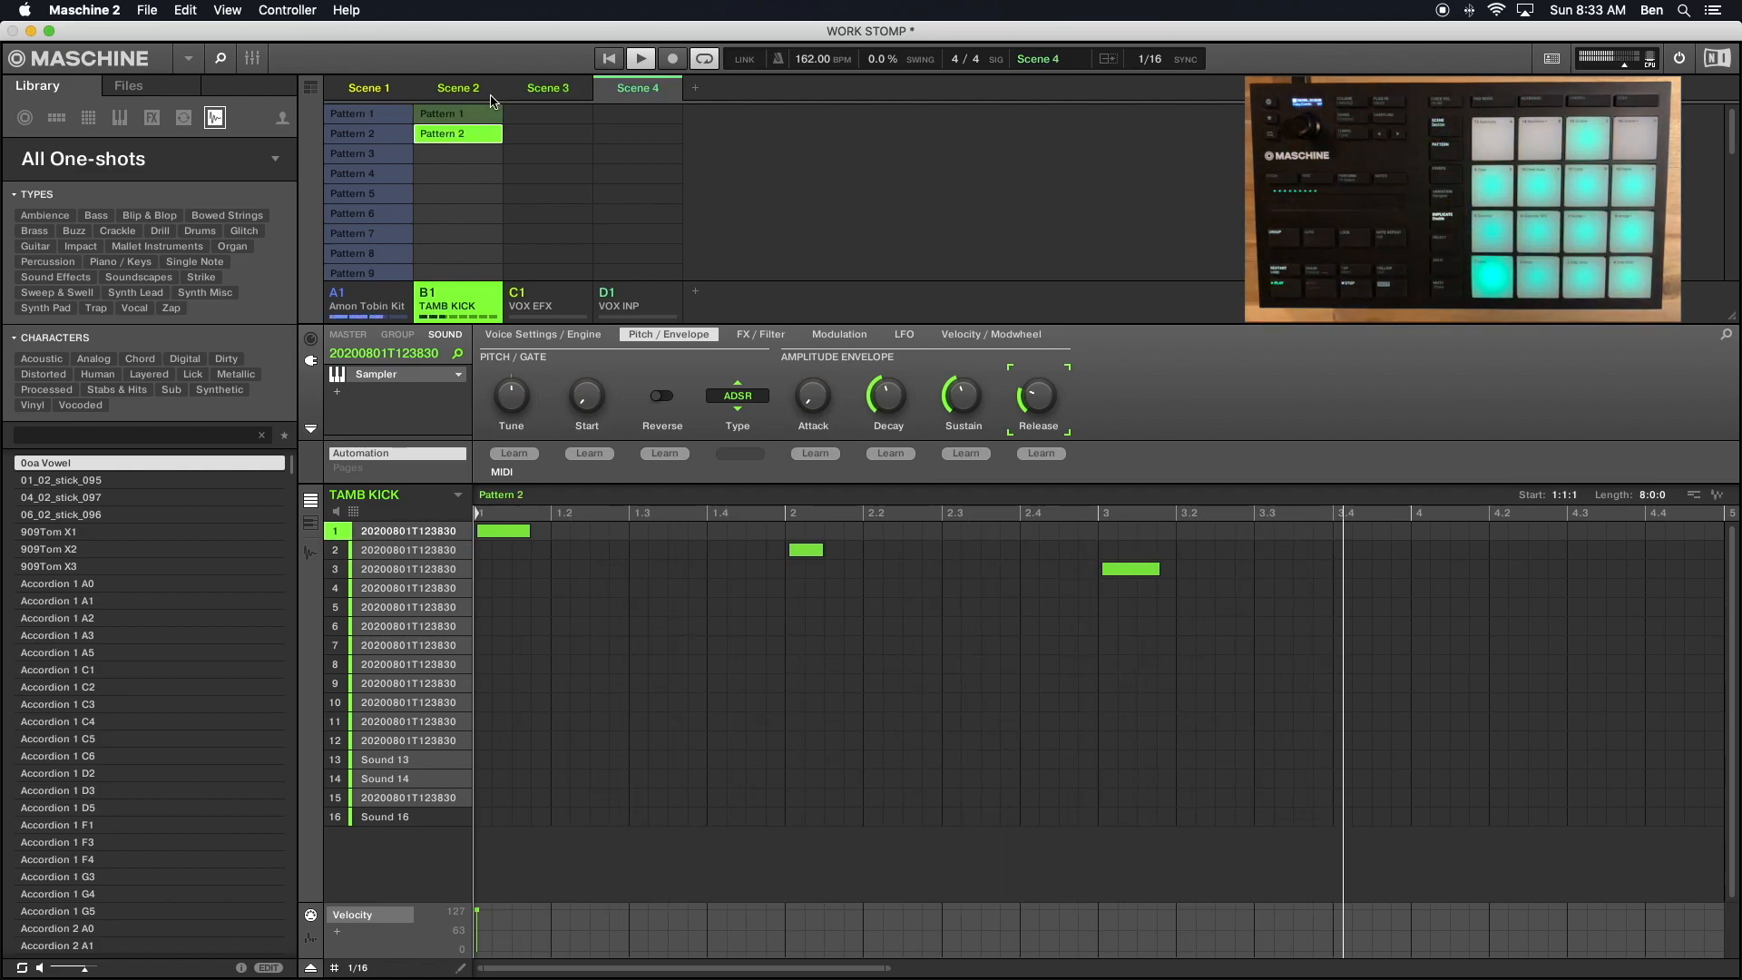
- Delete the surplus Pattern 13 from the Amon Tobin Kit group
scroll(376, 202, "down", 5)
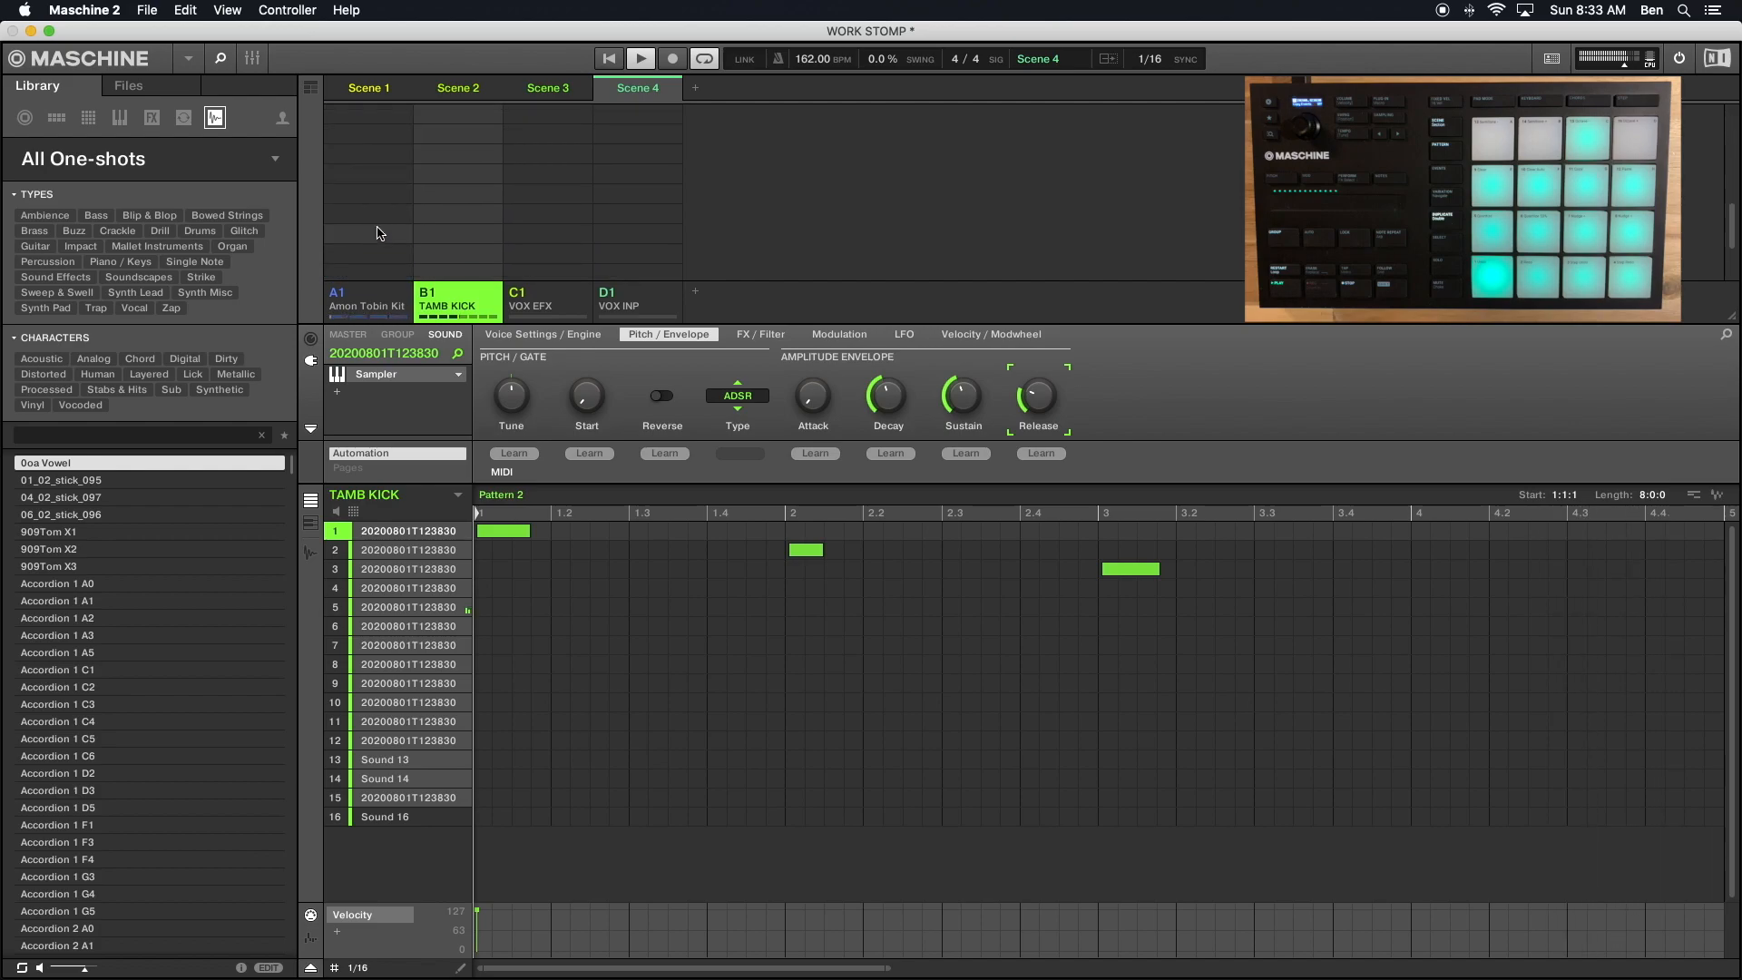
scroll(376, 202, "up", 3)
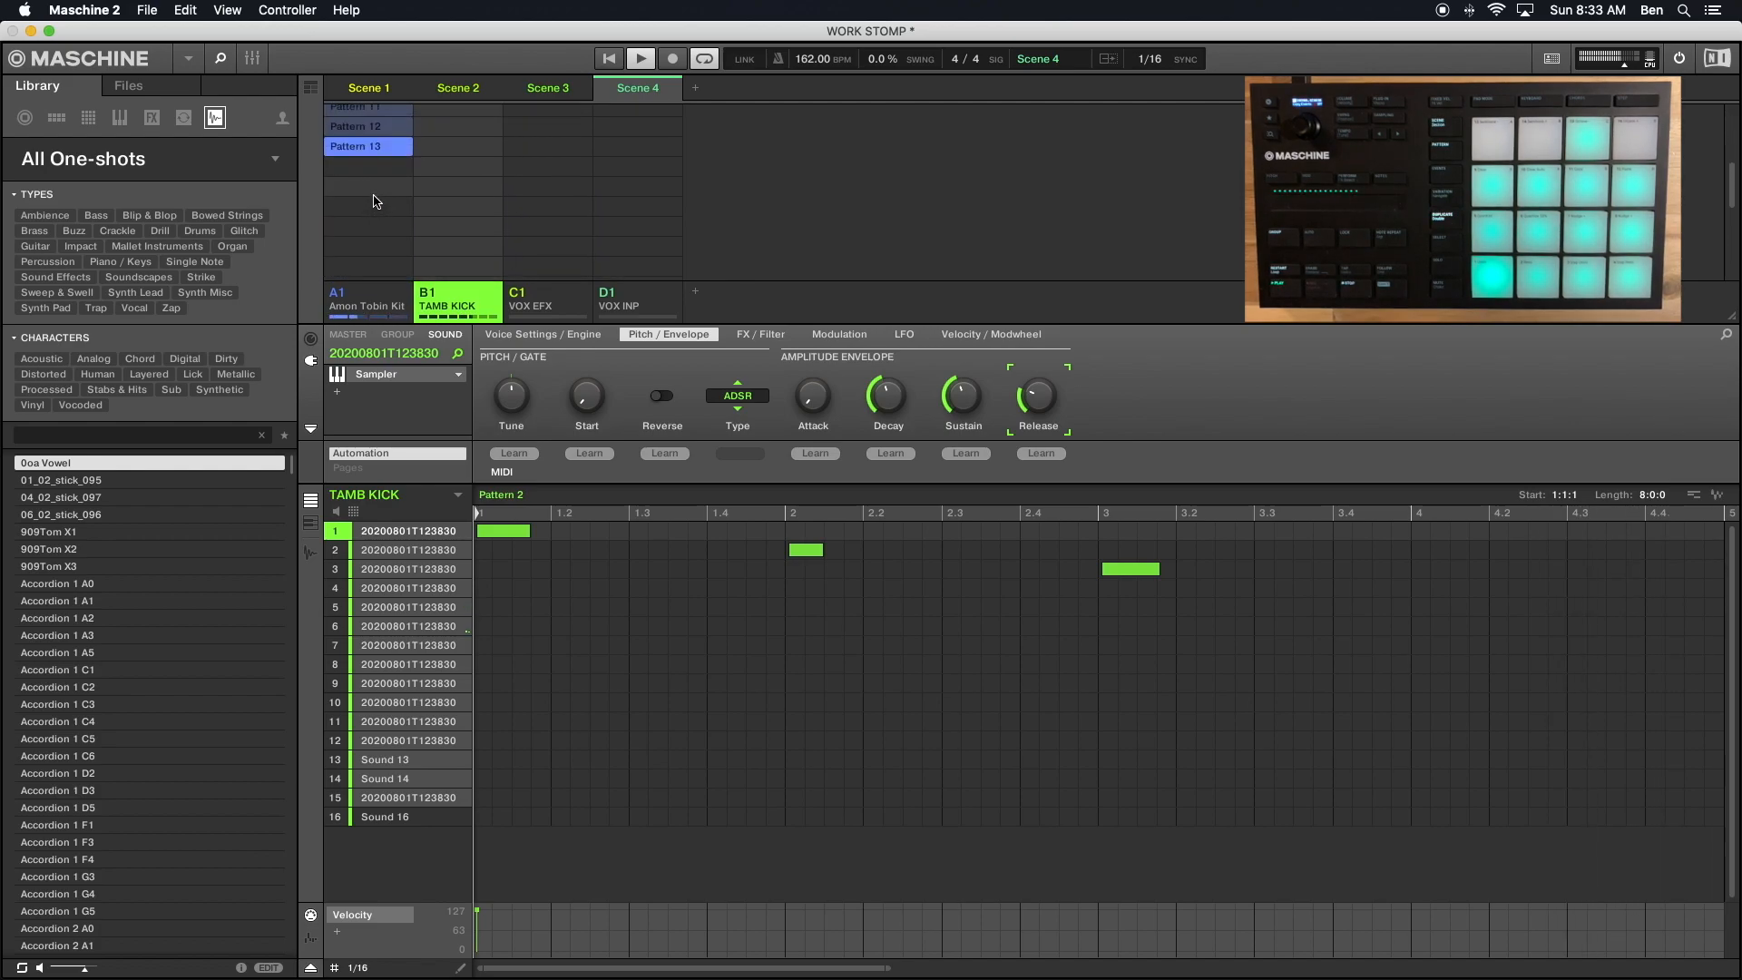
right_click(373, 220)
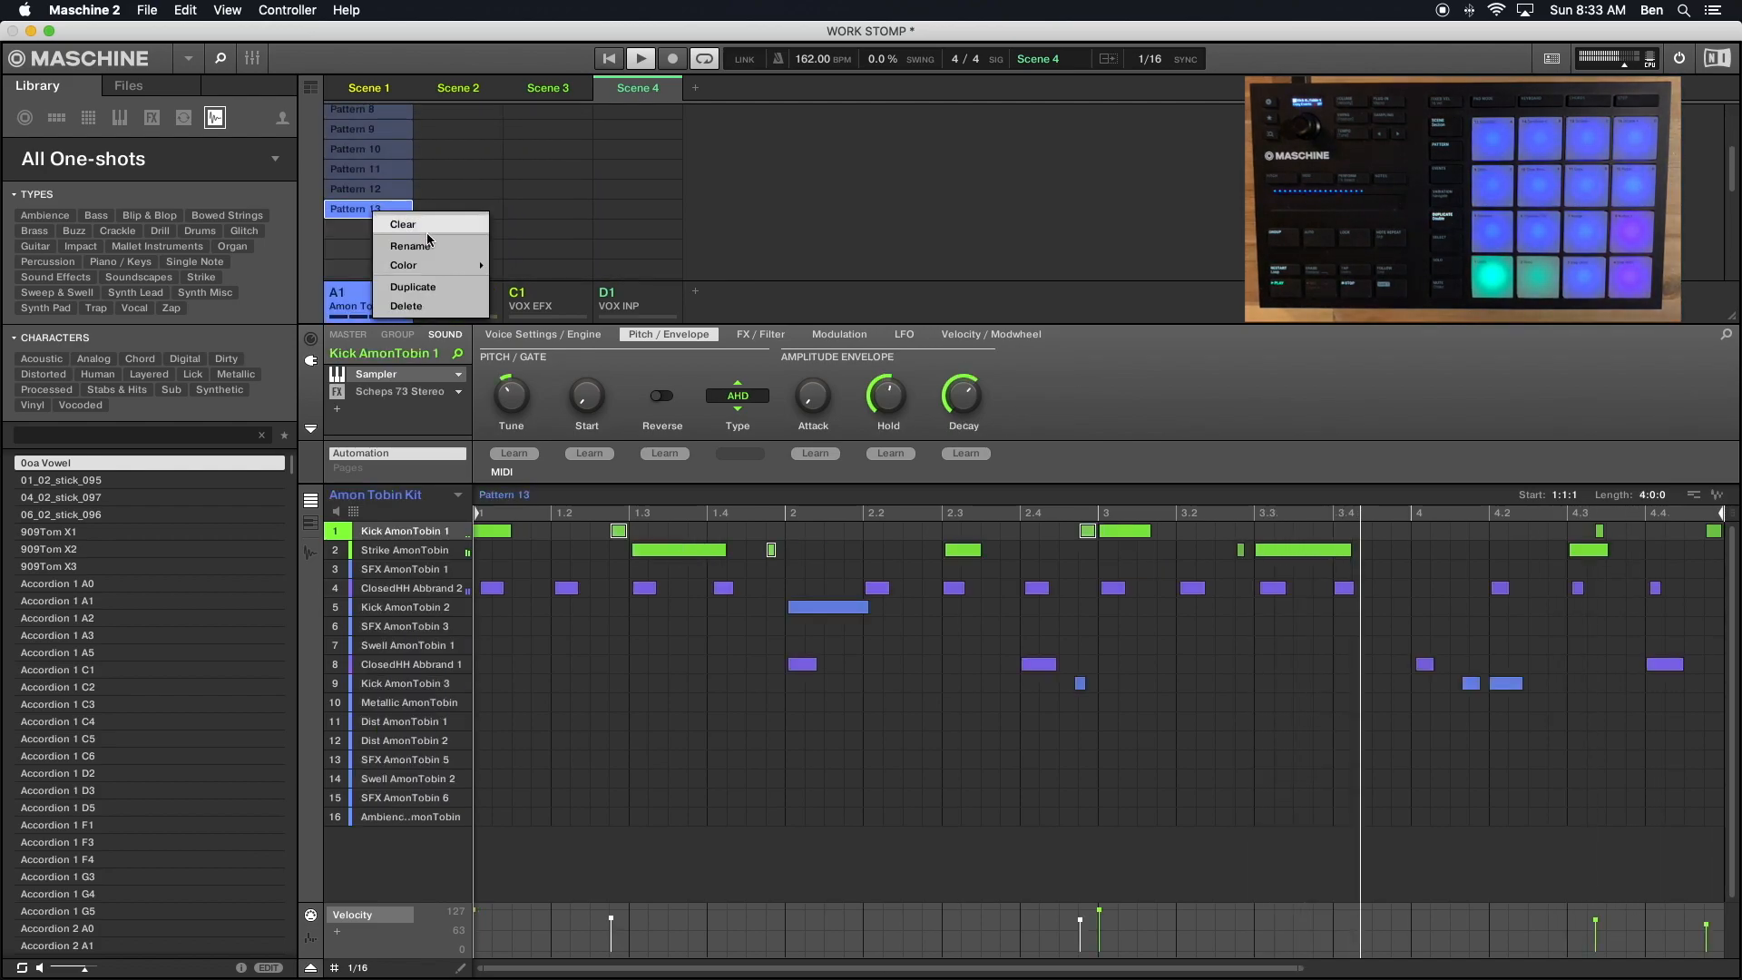
left_click(422, 307)
- Delete the duplicate Pattern 2 from the TAMB KICK group
scroll(435, 200, "up", 4)
left_click(458, 133)
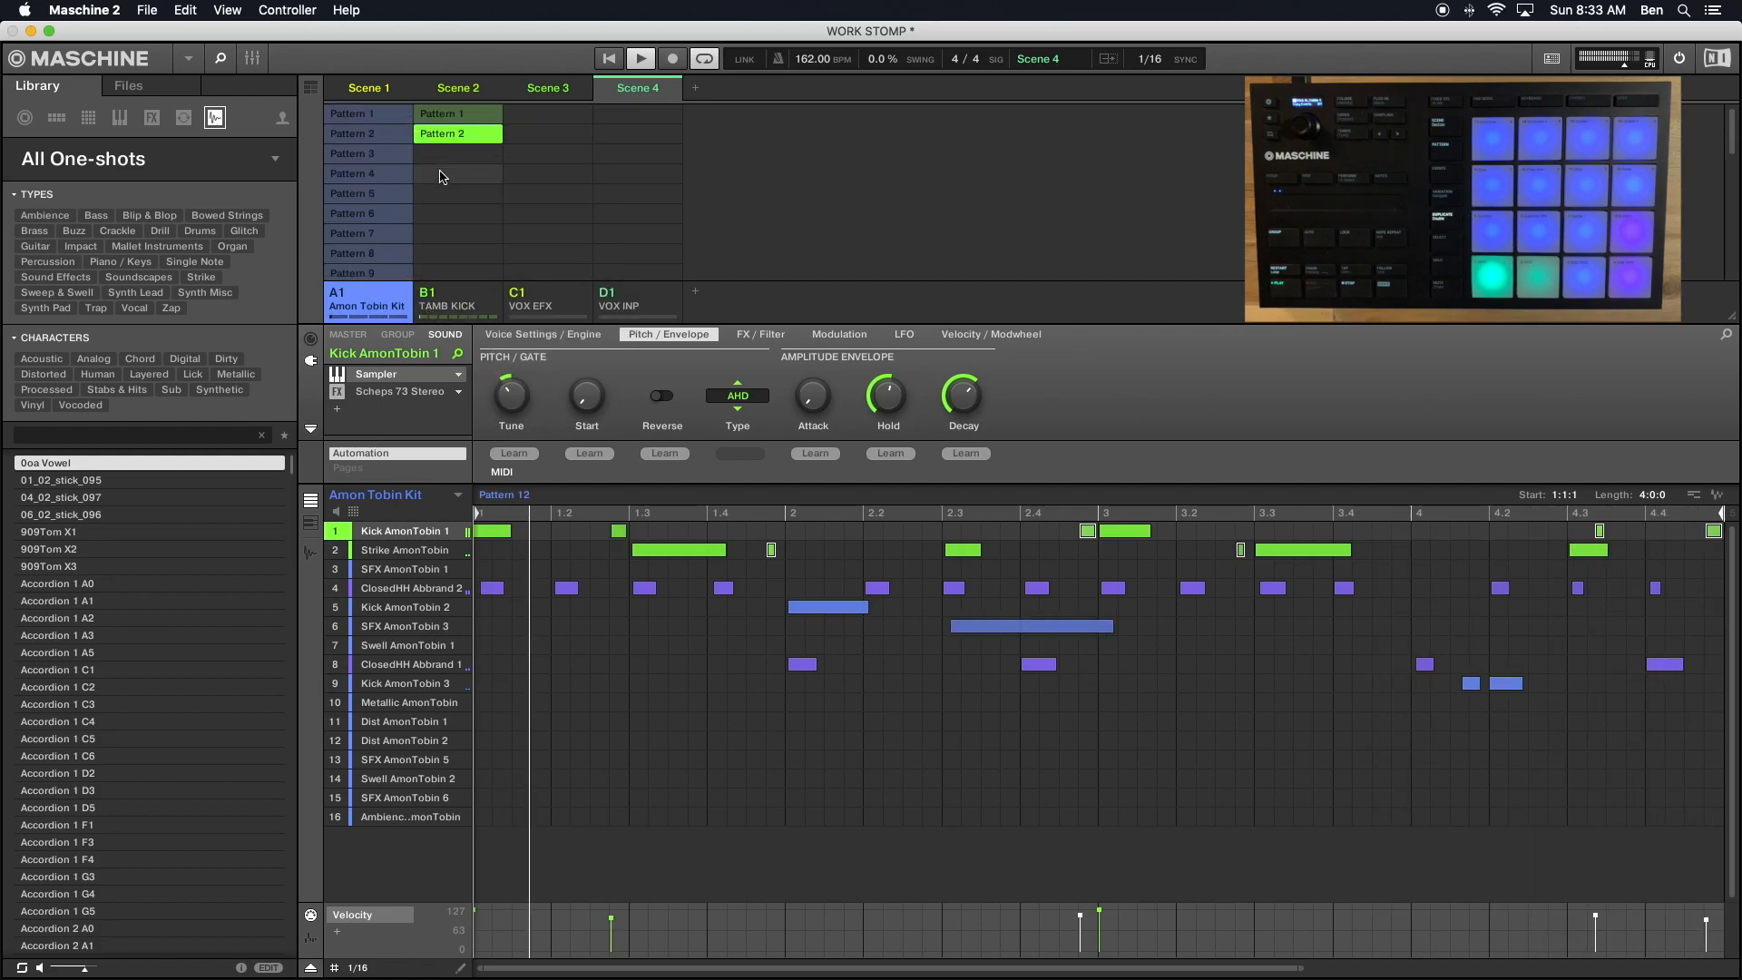
right_click(460, 139)
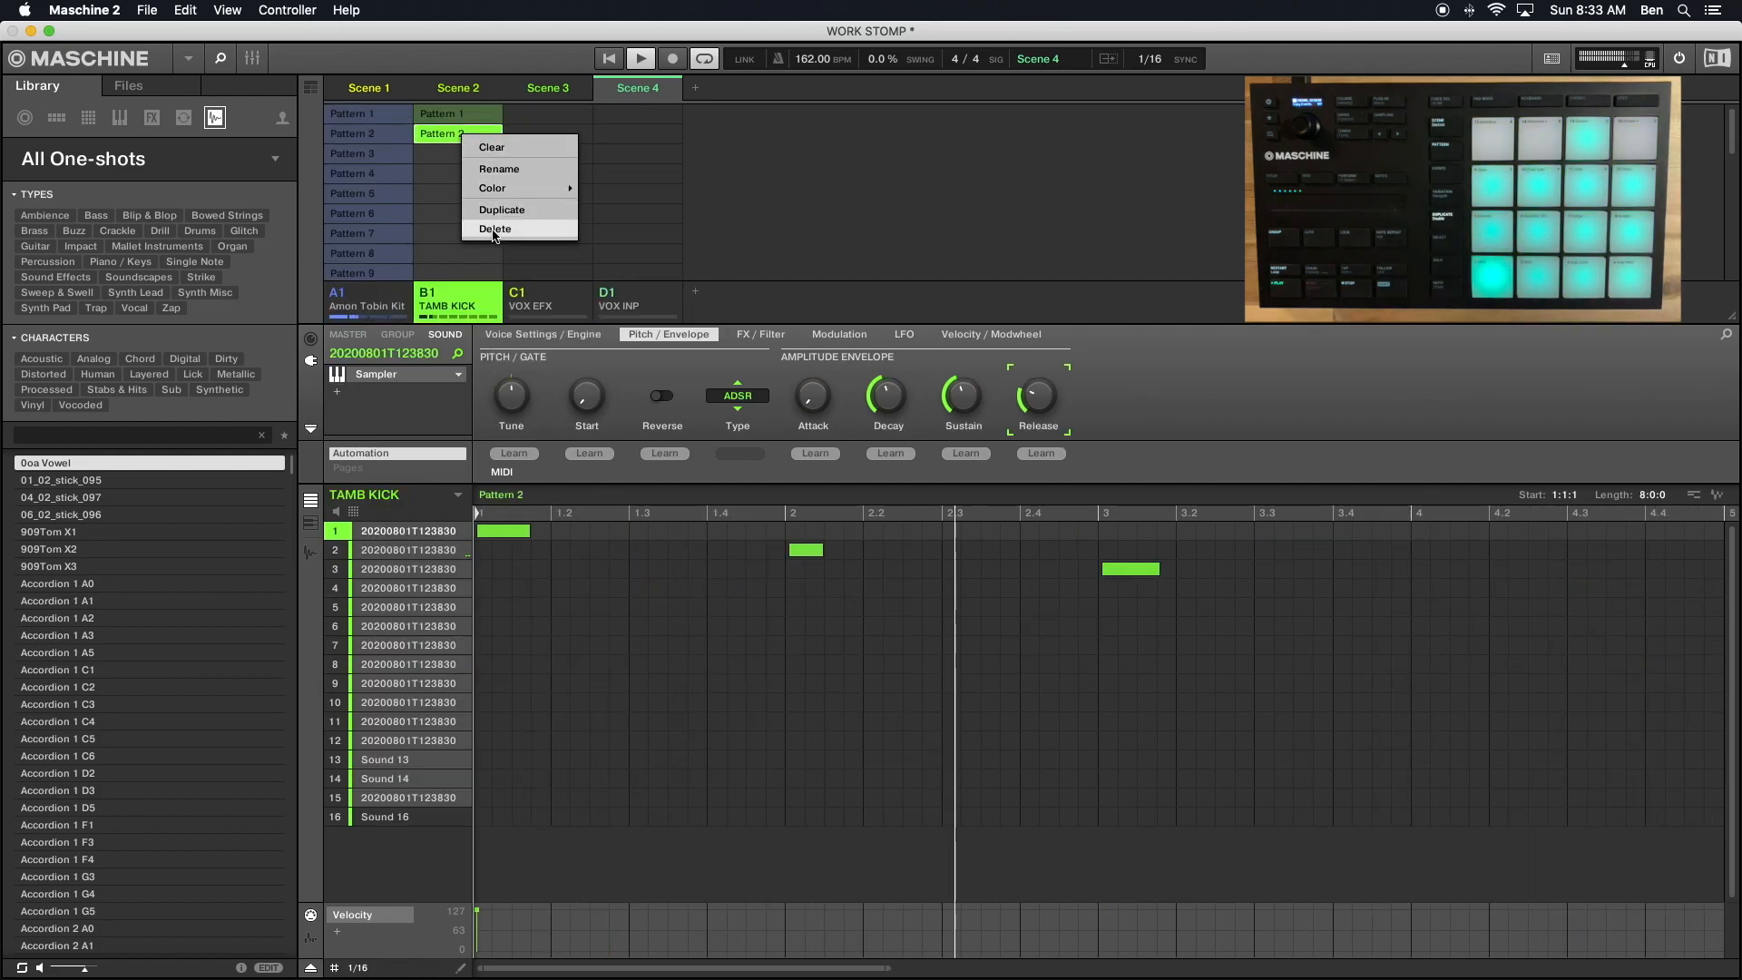
left_click(508, 224)
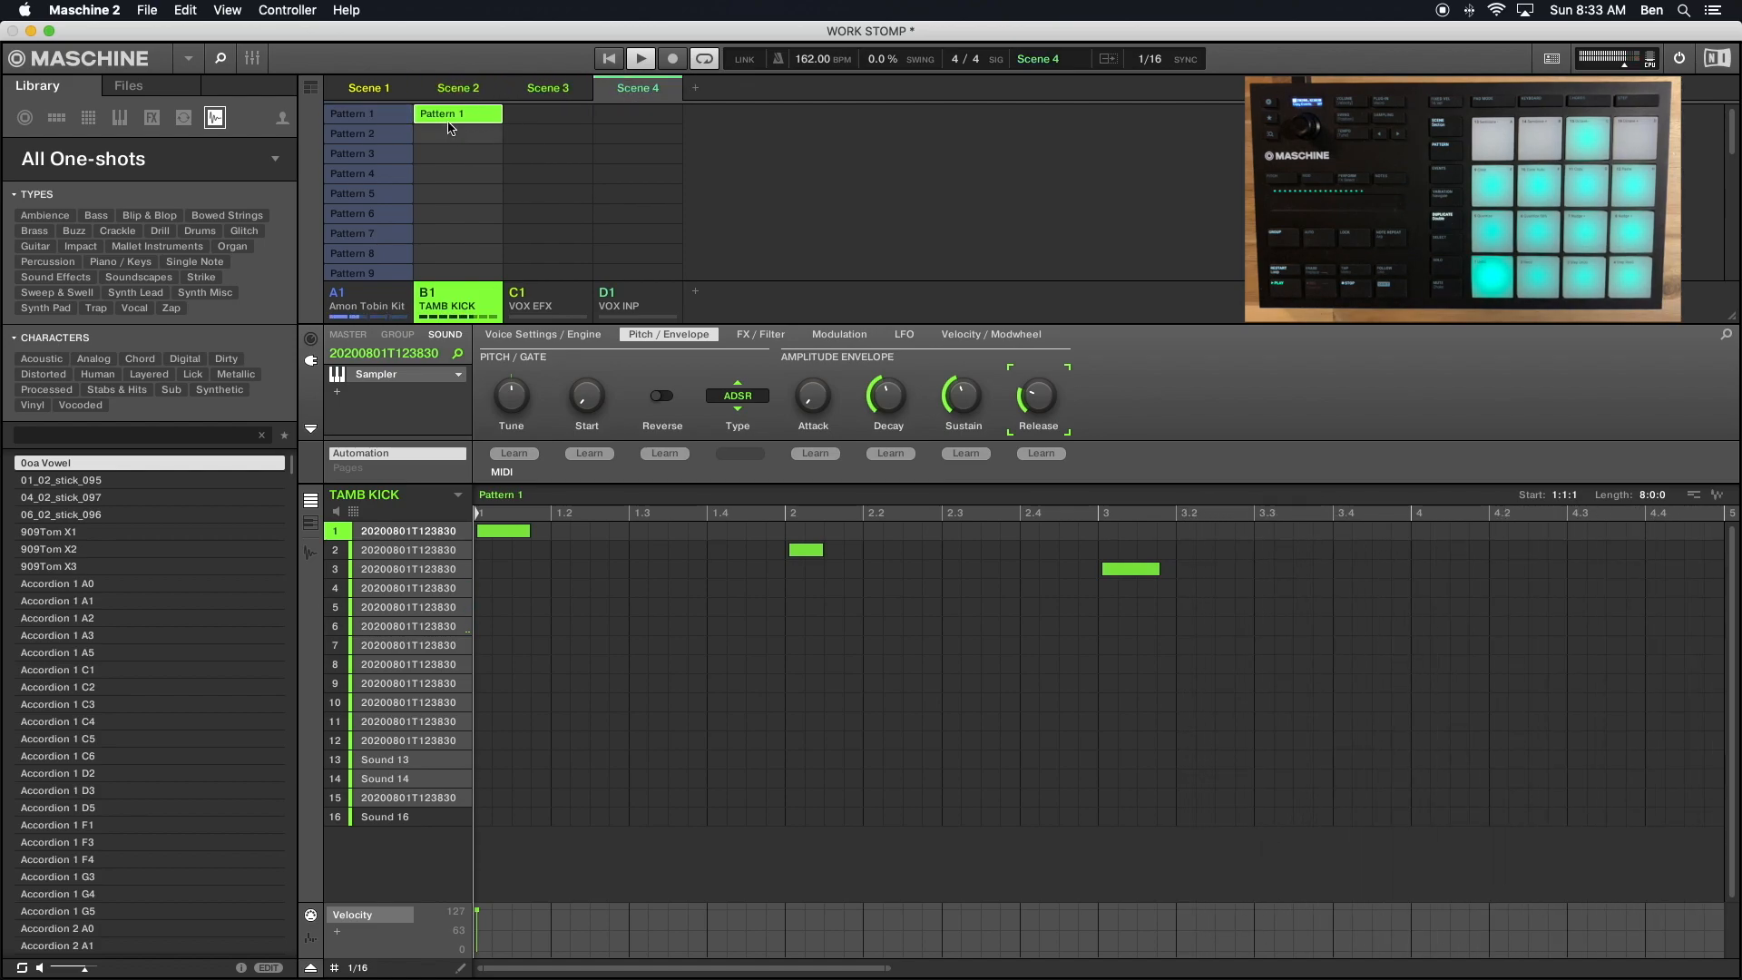
- Go through Scenes 1 and 2, and assign the Amon Tobin Kit's Pattern 3 to Scene 3
left_click(396, 88)
left_click(449, 88)
left_click(510, 87)
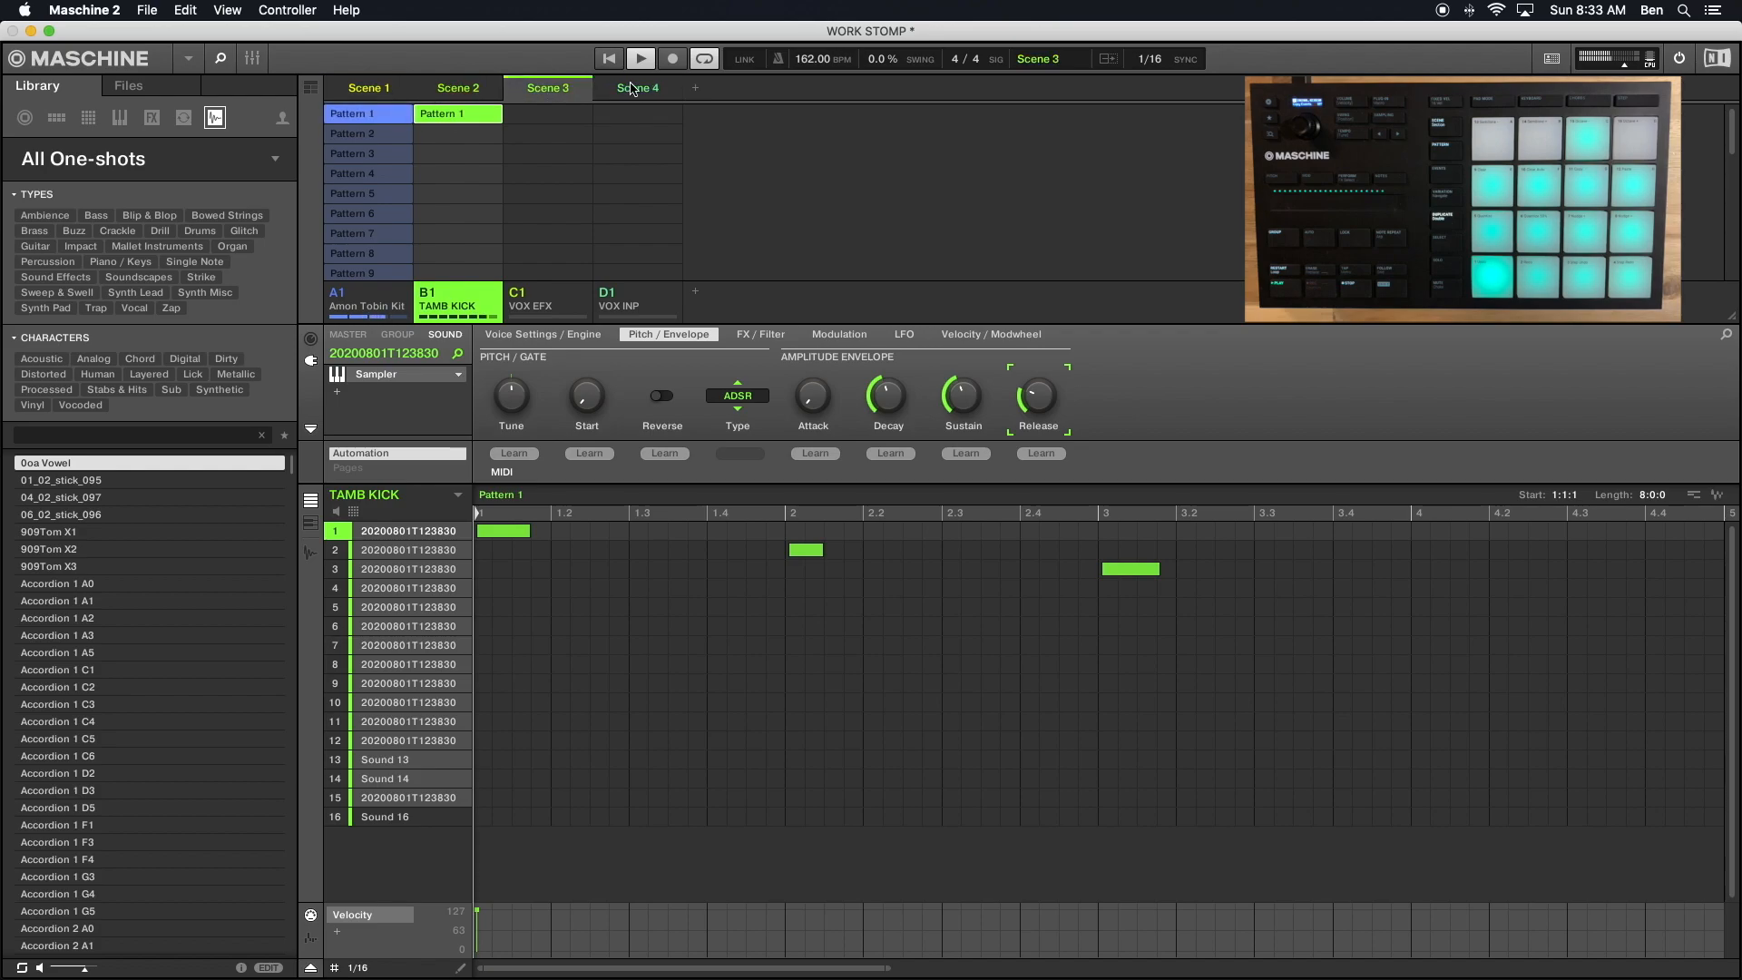
left_click(385, 162)
- Assign the Amon Tobin Kit's Pattern 4 to Scene 4
left_click(620, 89)
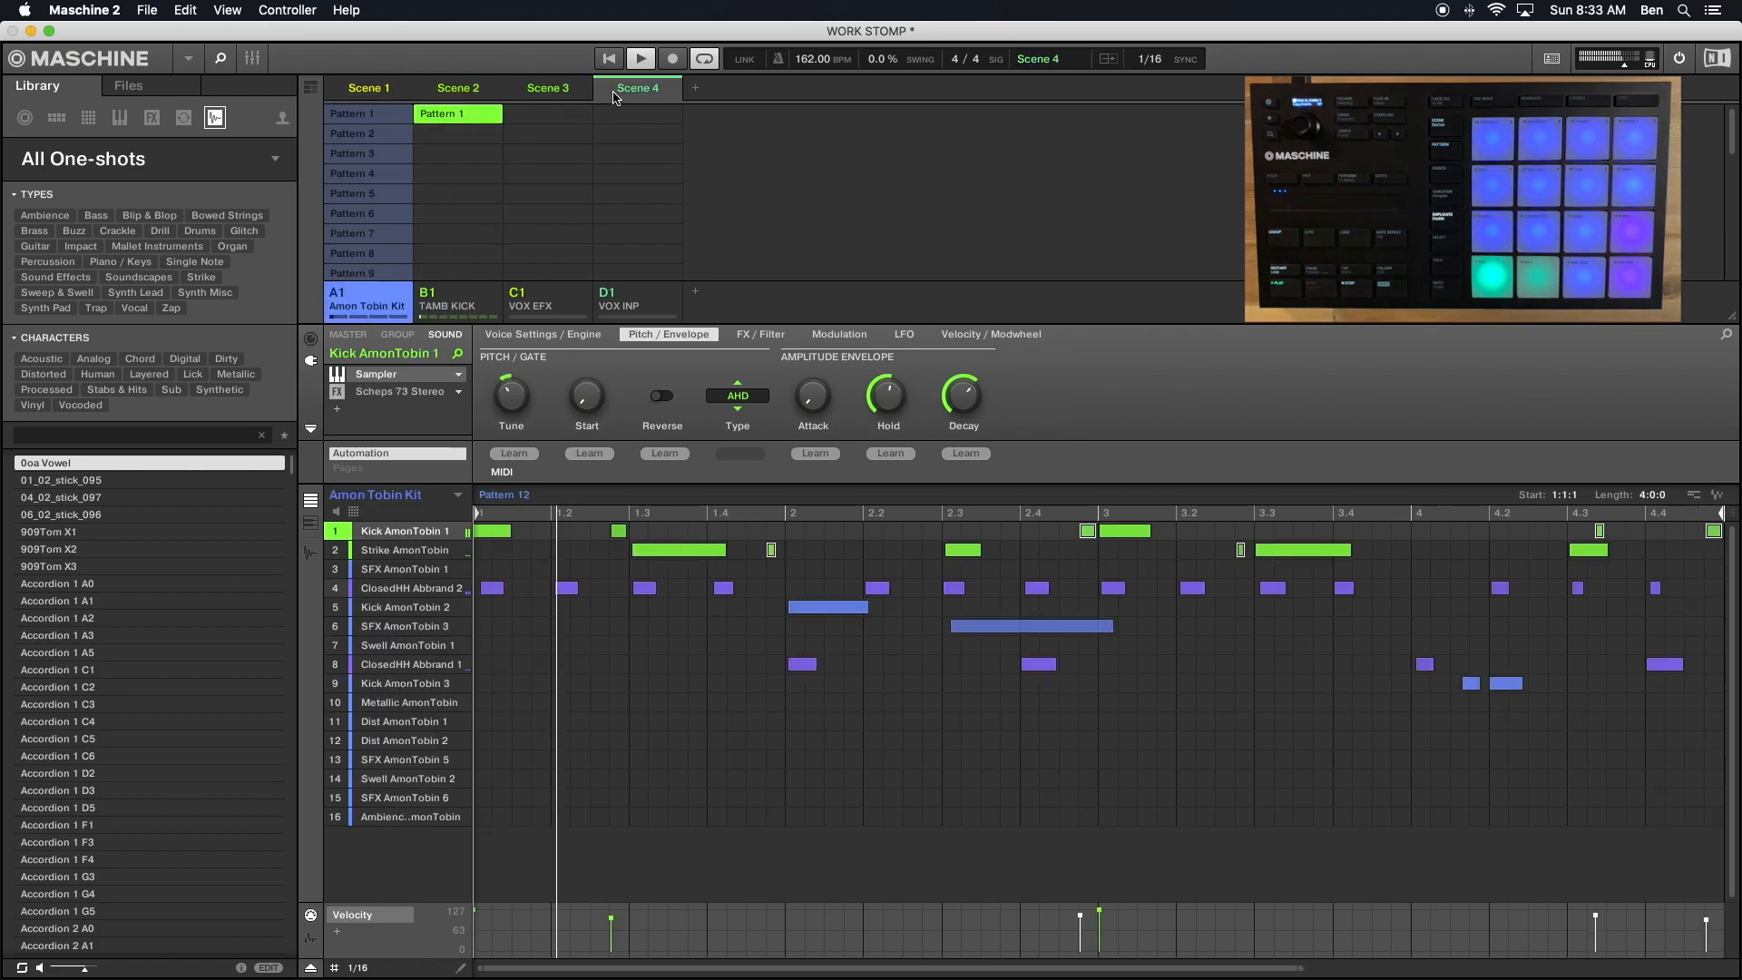
scroll(354, 167, "down", 3)
scroll(359, 216, "up", 3)
left_click(368, 173)
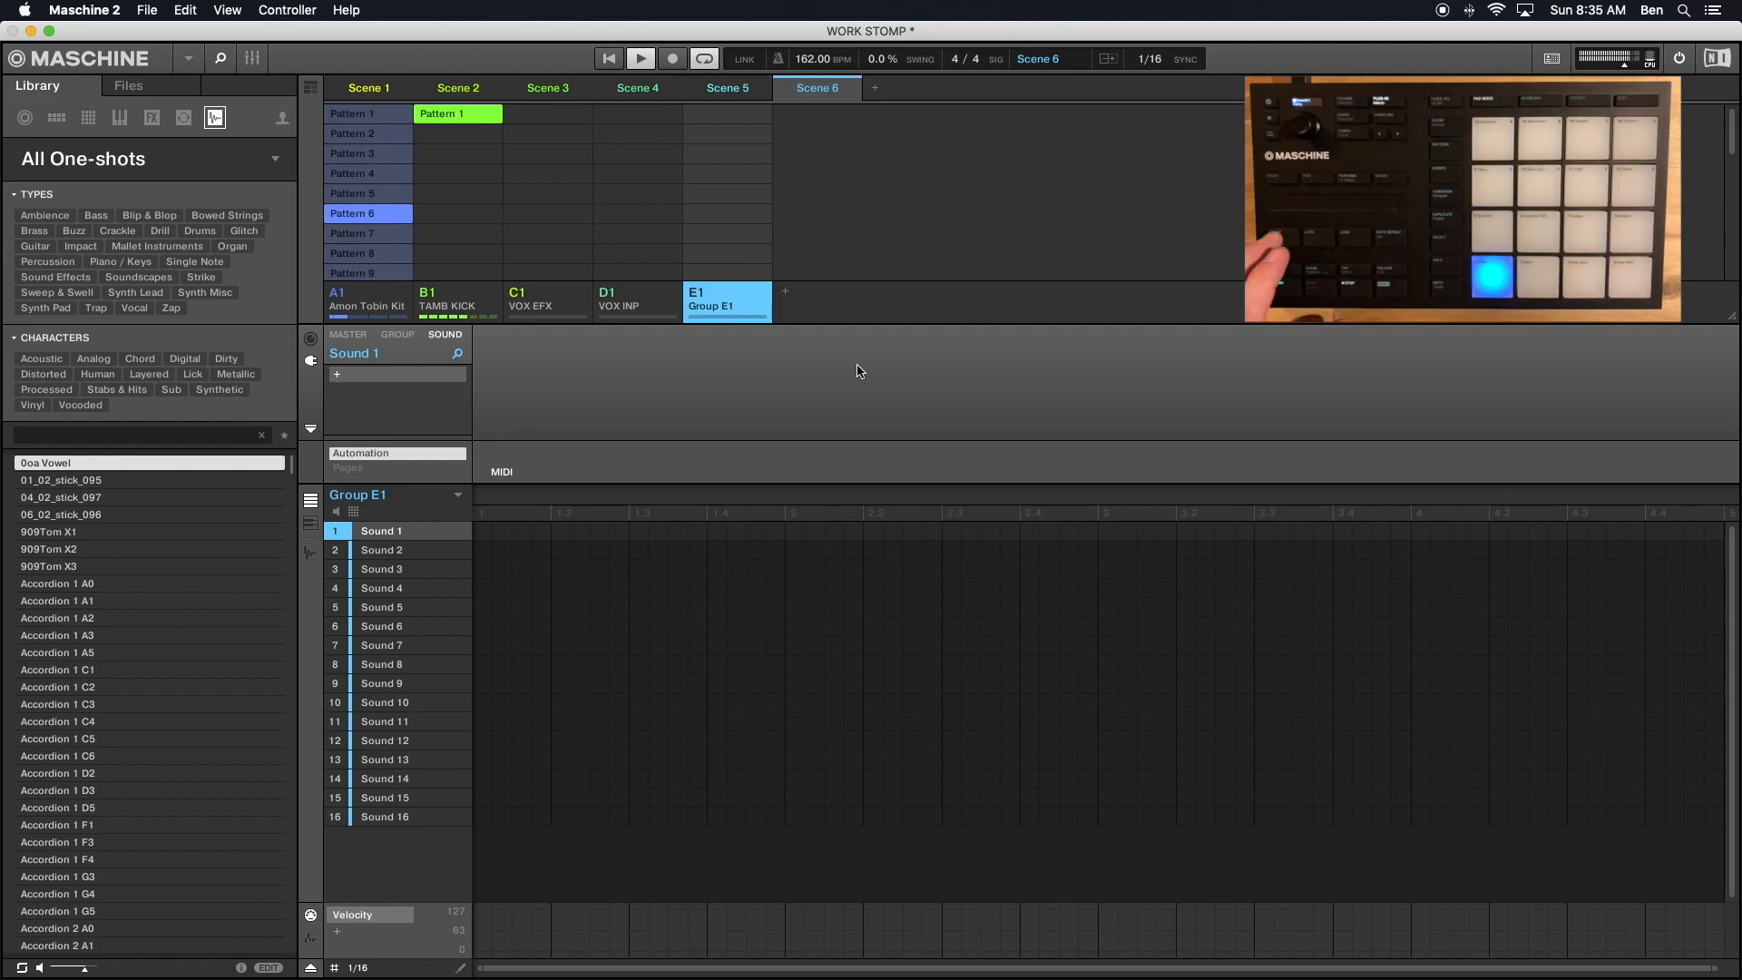
- Delete the empty Group E1
right_click(748, 286)
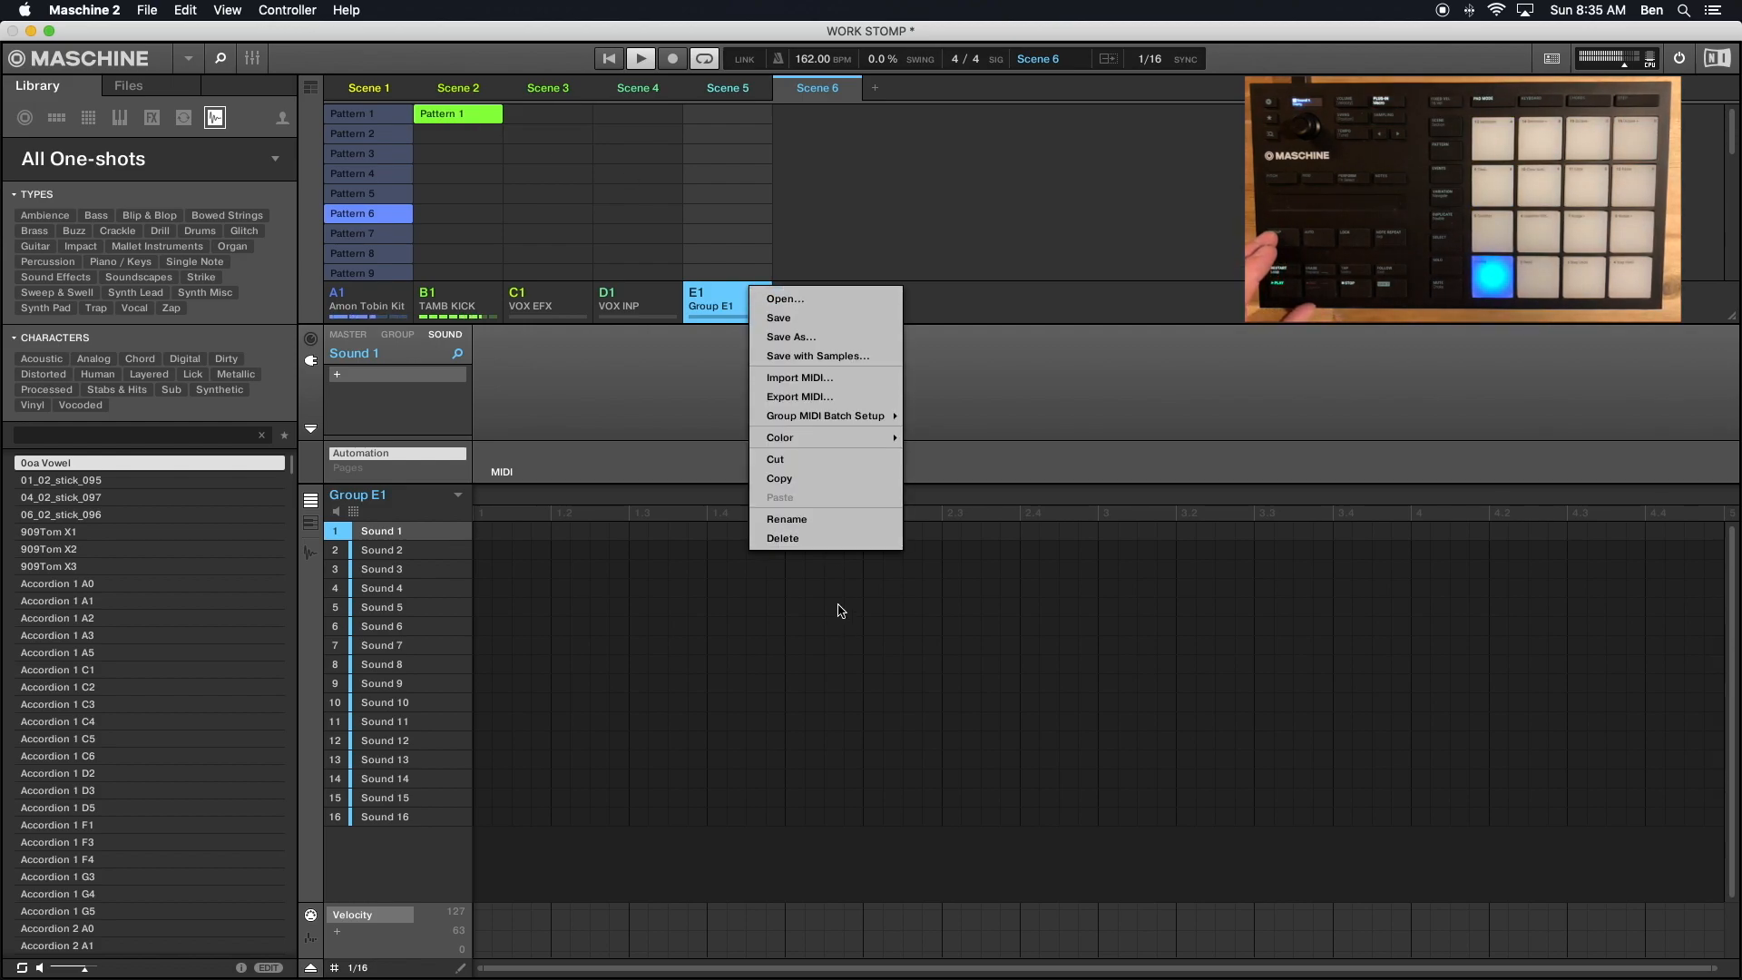
left_click(800, 546)
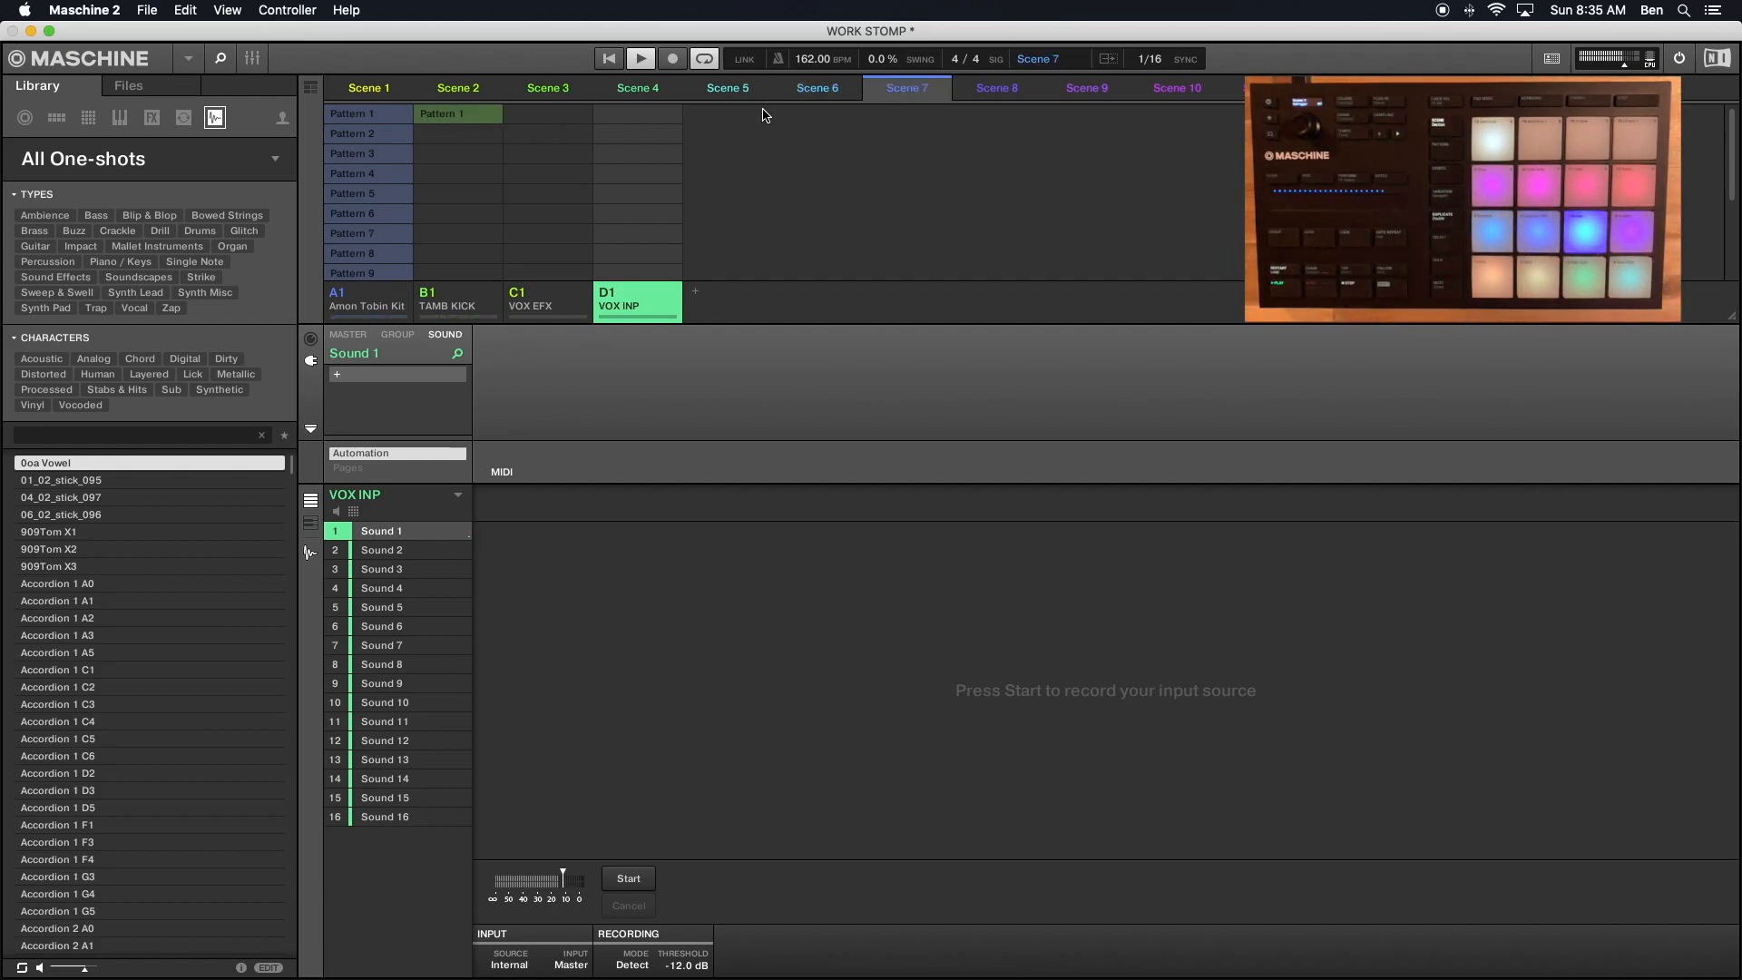
- Enlarge the scene and pattern grid so that all twelve Amon Tobin Kit patterns fit in view
scroll(404, 230, "down", 5)
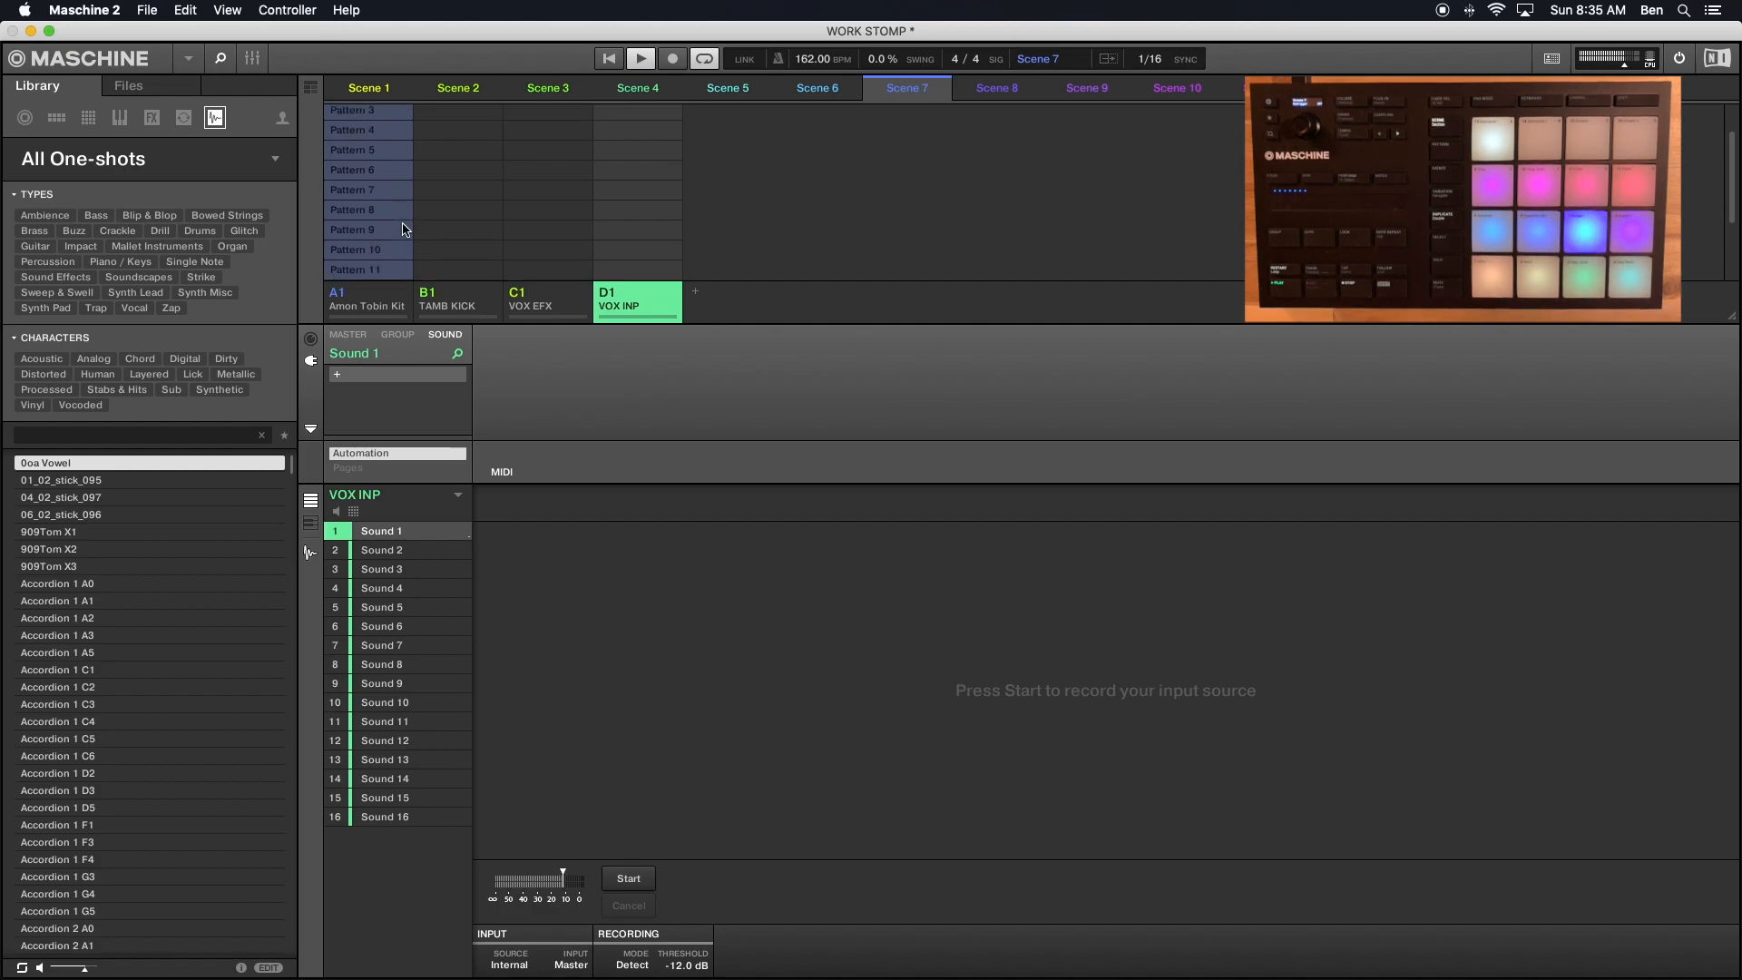
scroll(405, 230, "up", 5)
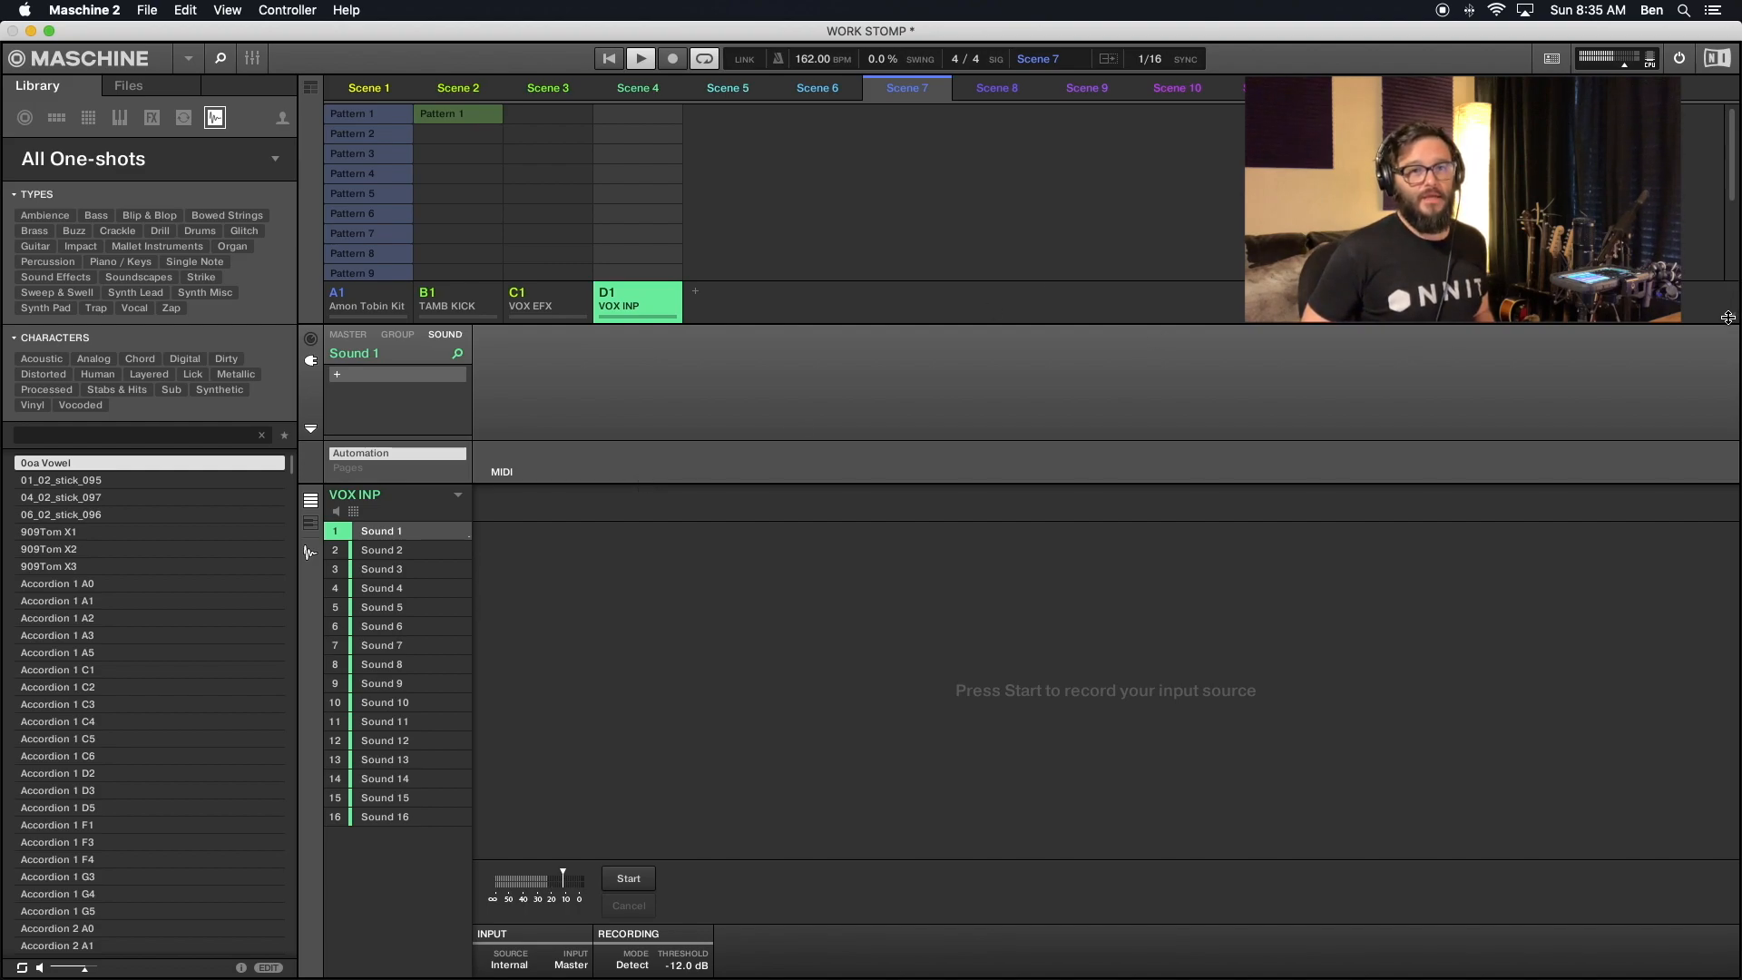
left_click_drag(1730, 321, 1714, 404)
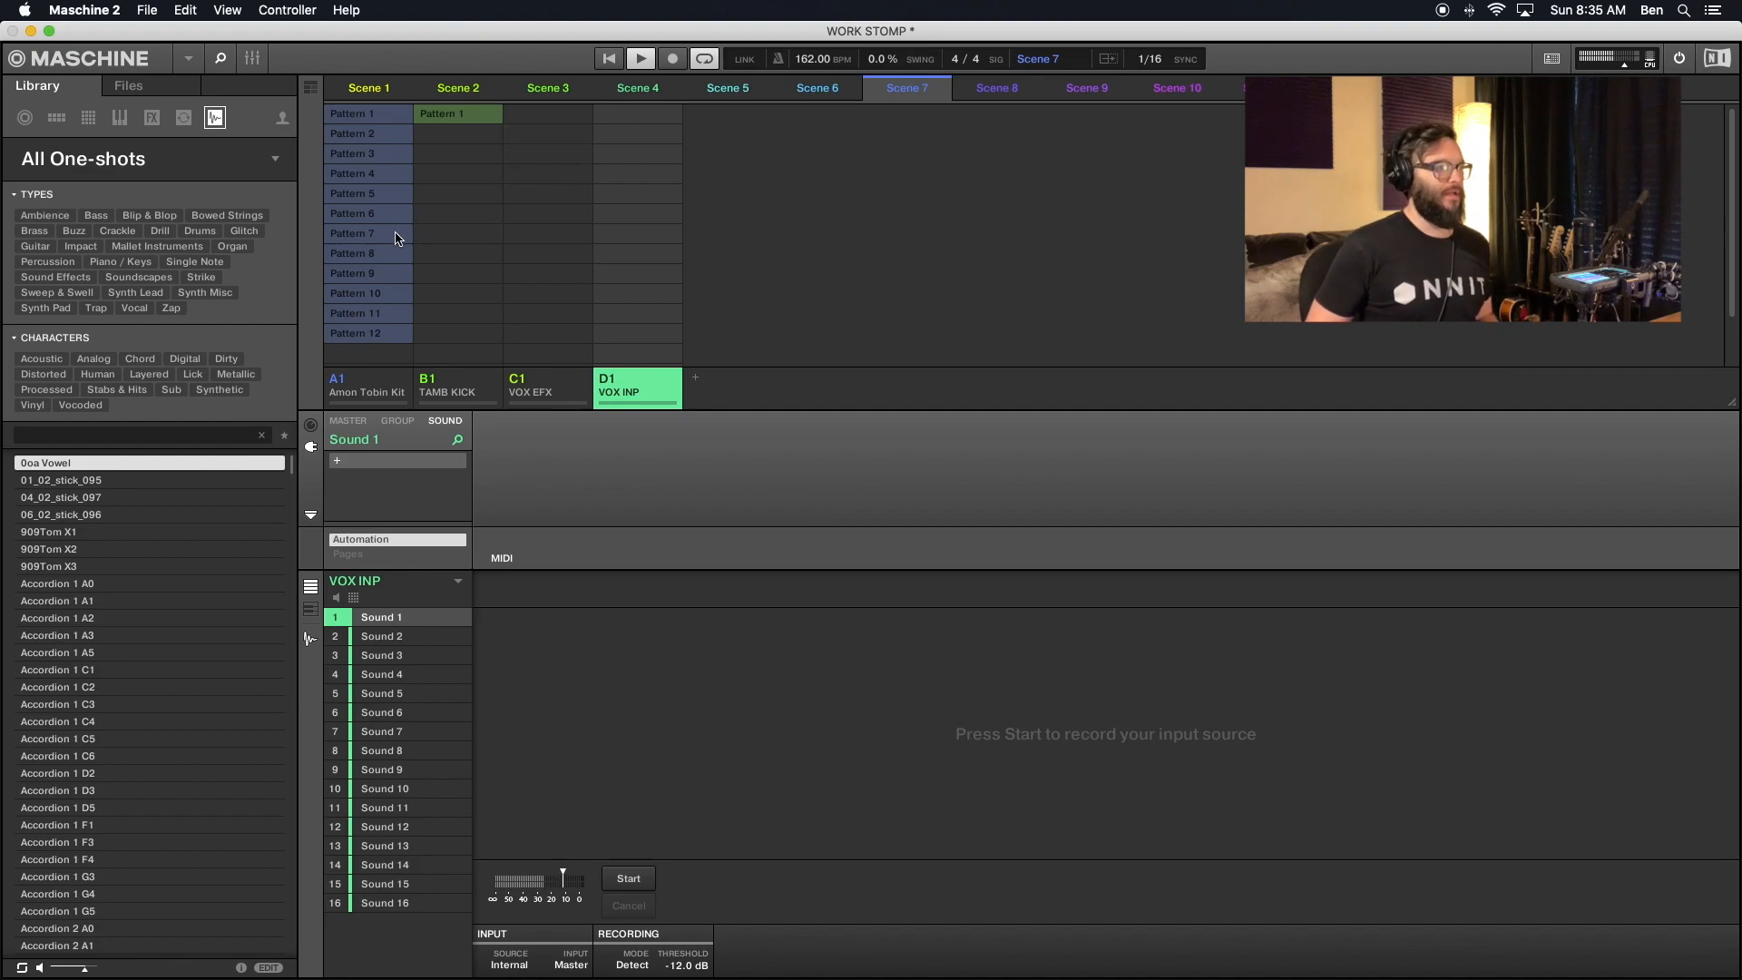
- Assign TAMB KICK's Pattern 1 to Scenes 7 through 12, and the Amon Tobin Kit's Pattern 12 to Scene 12
left_click(438, 115)
left_click(1002, 88)
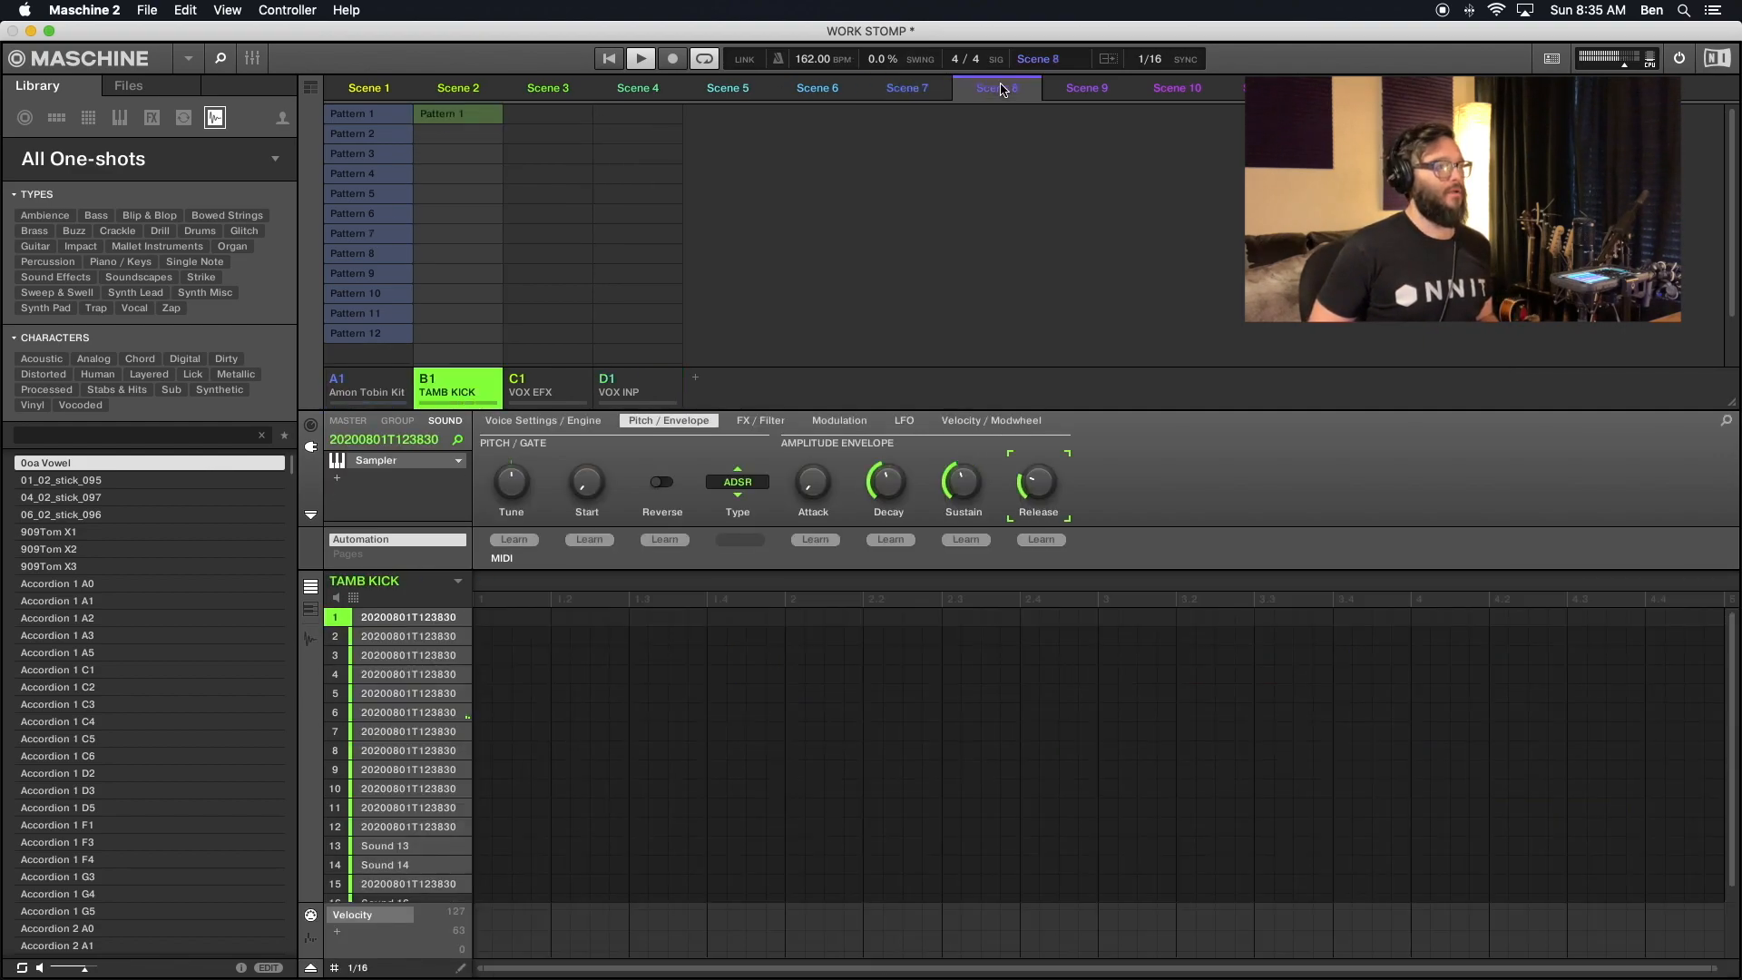
left_click(459, 113)
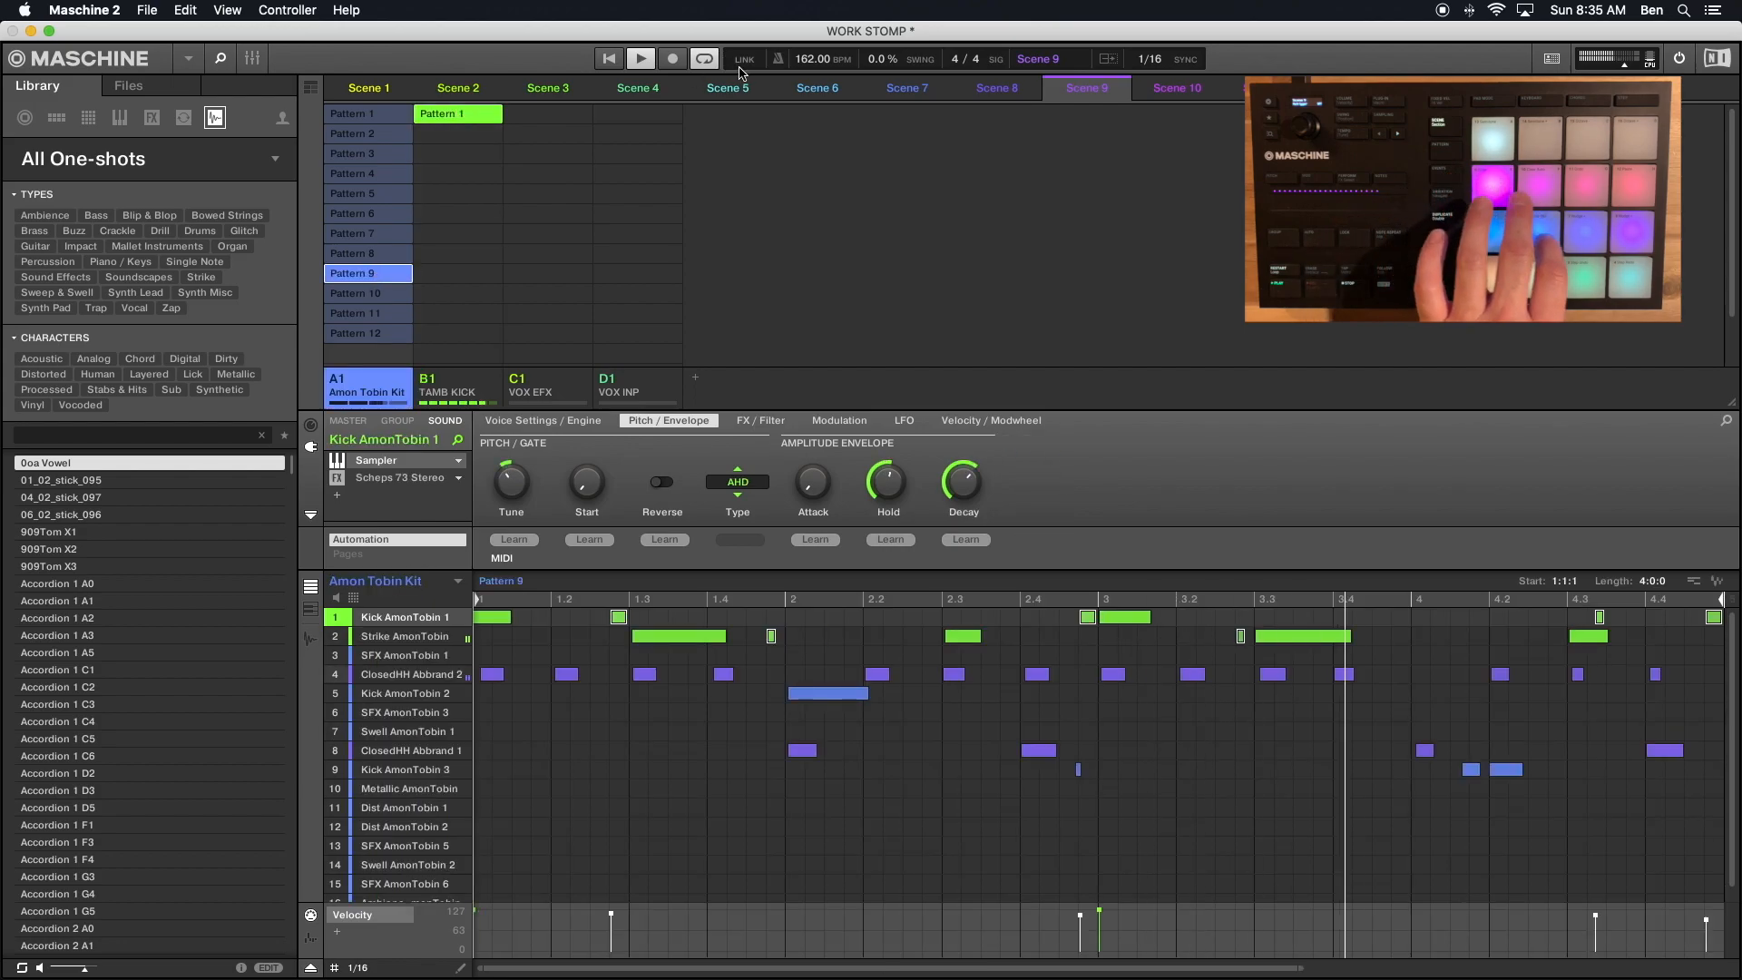
left_click(475, 118)
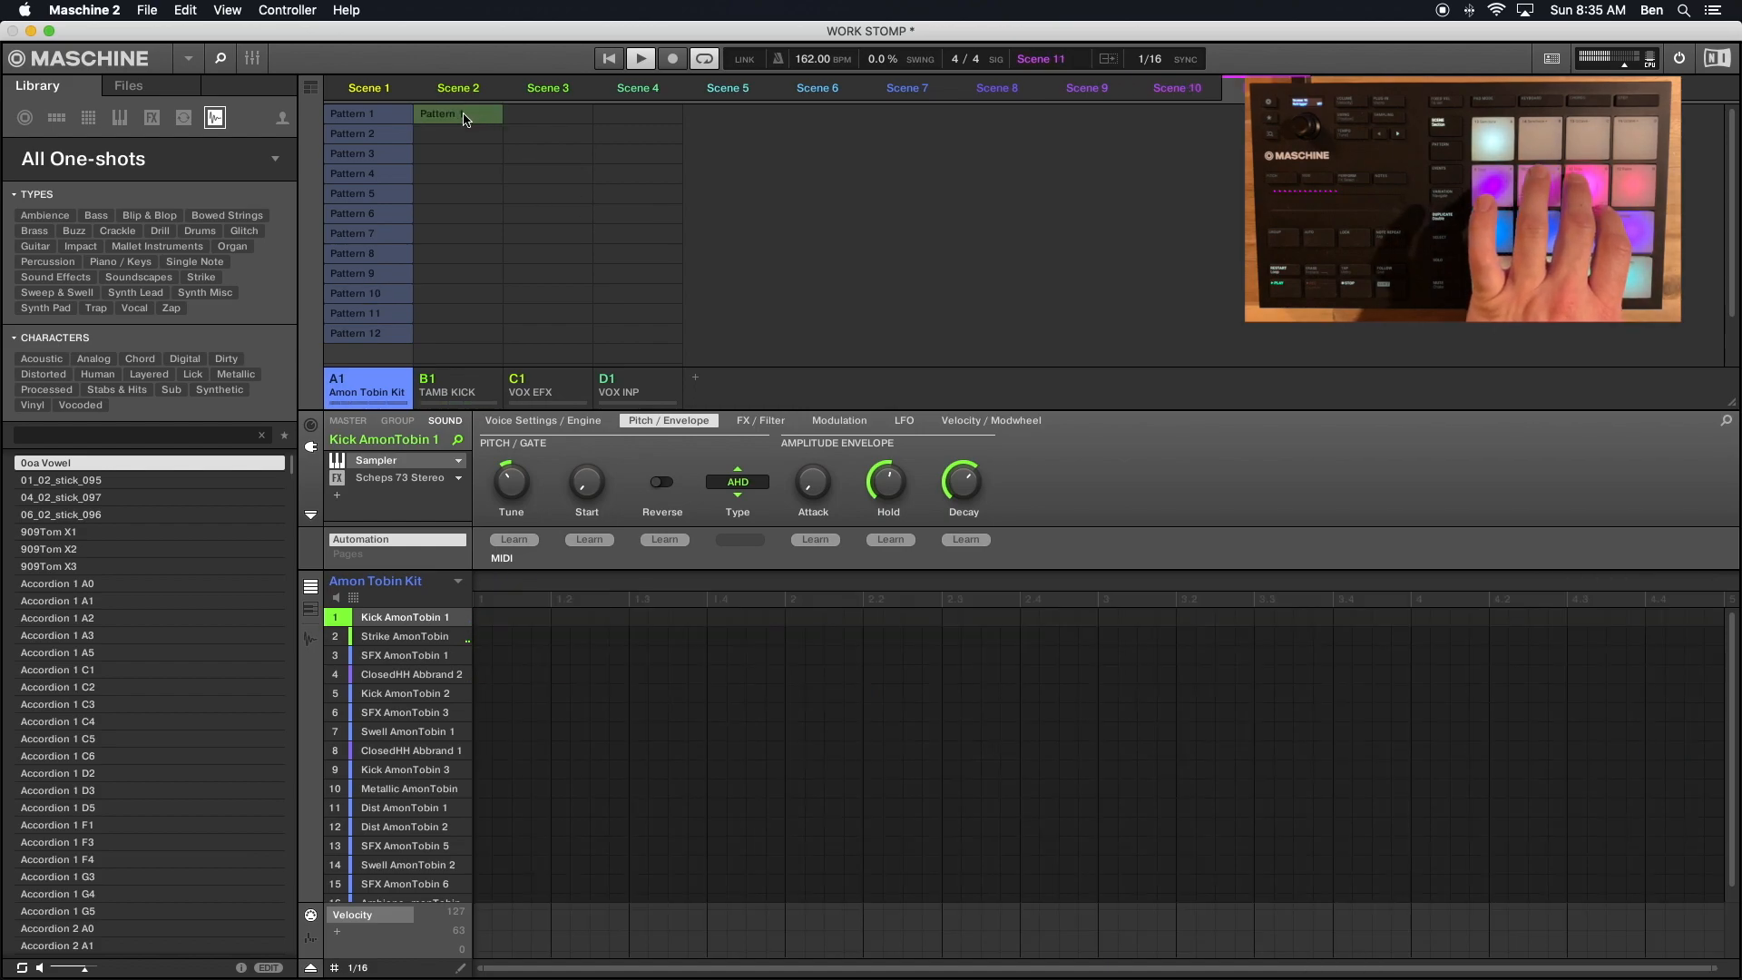
left_click(465, 118)
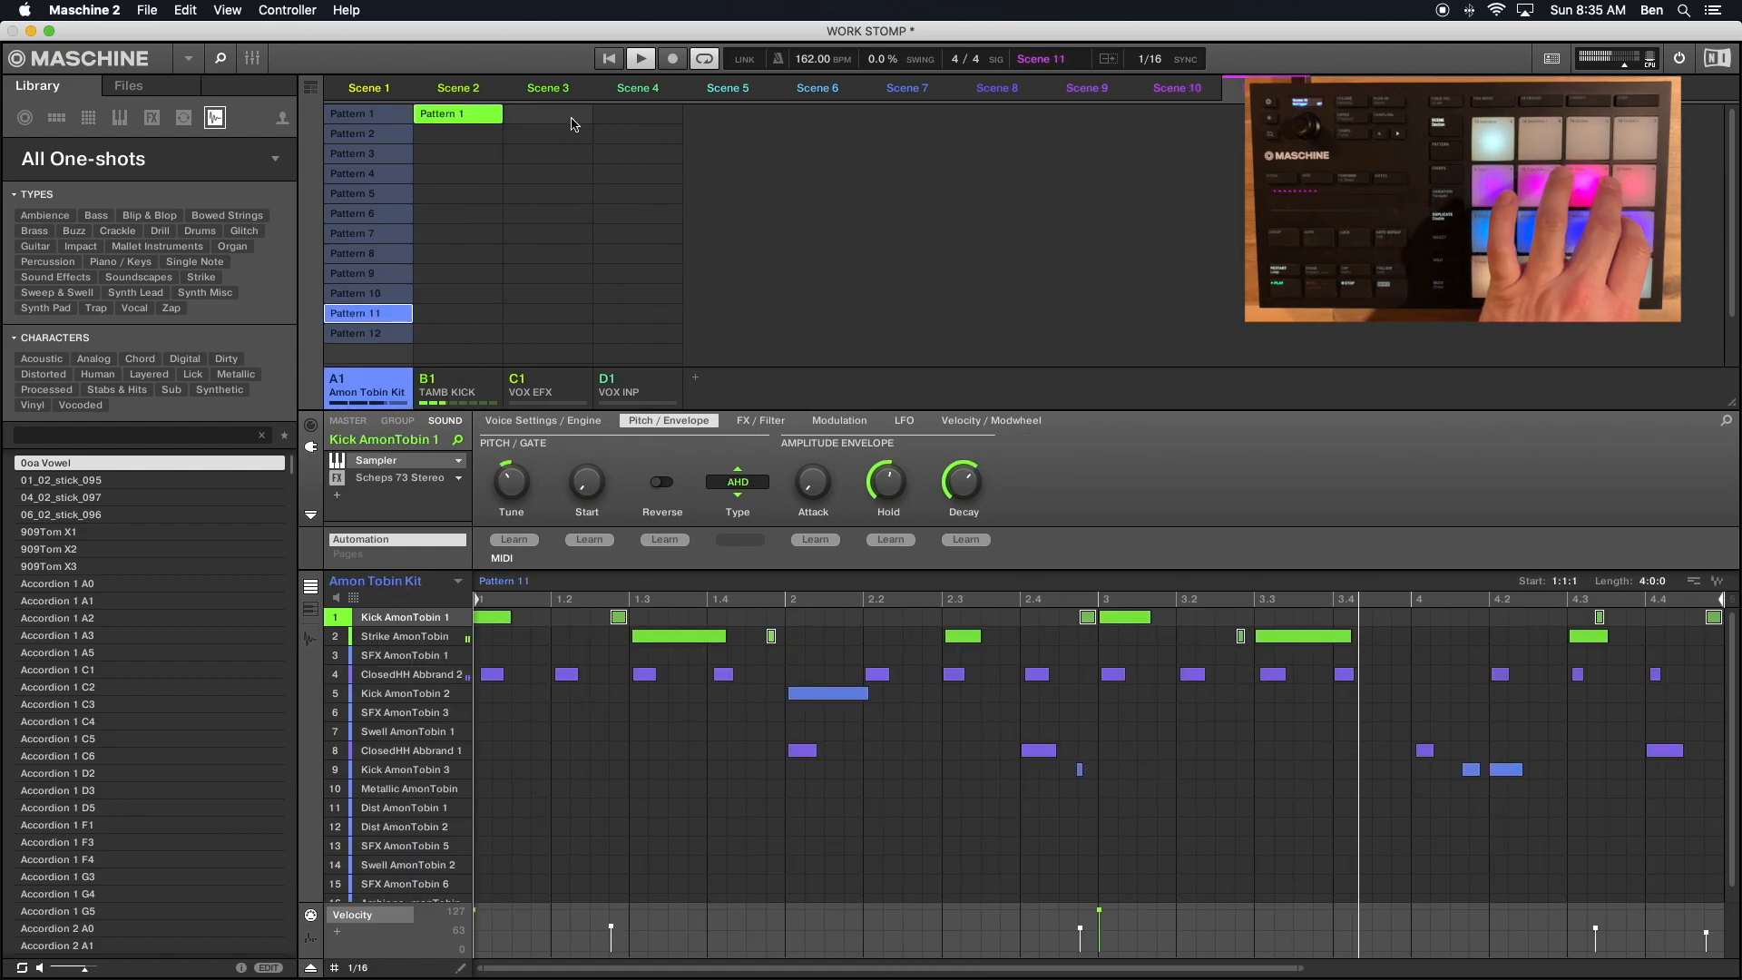
left_click(490, 119)
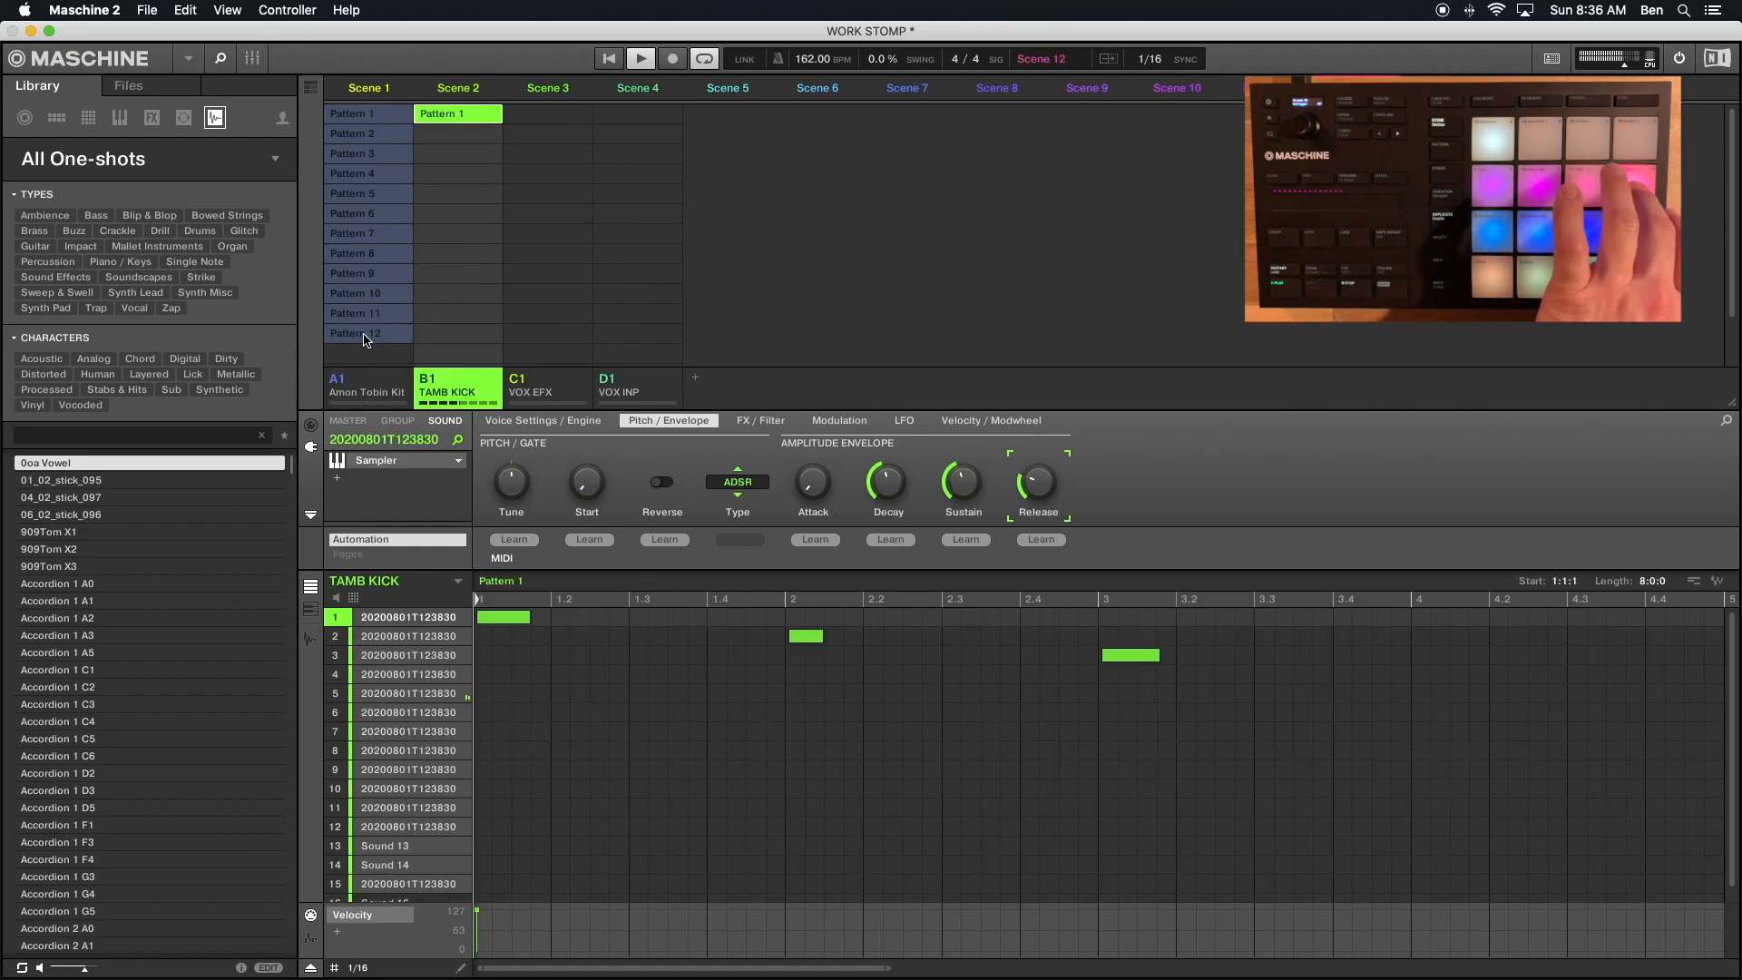
left_click(365, 333)
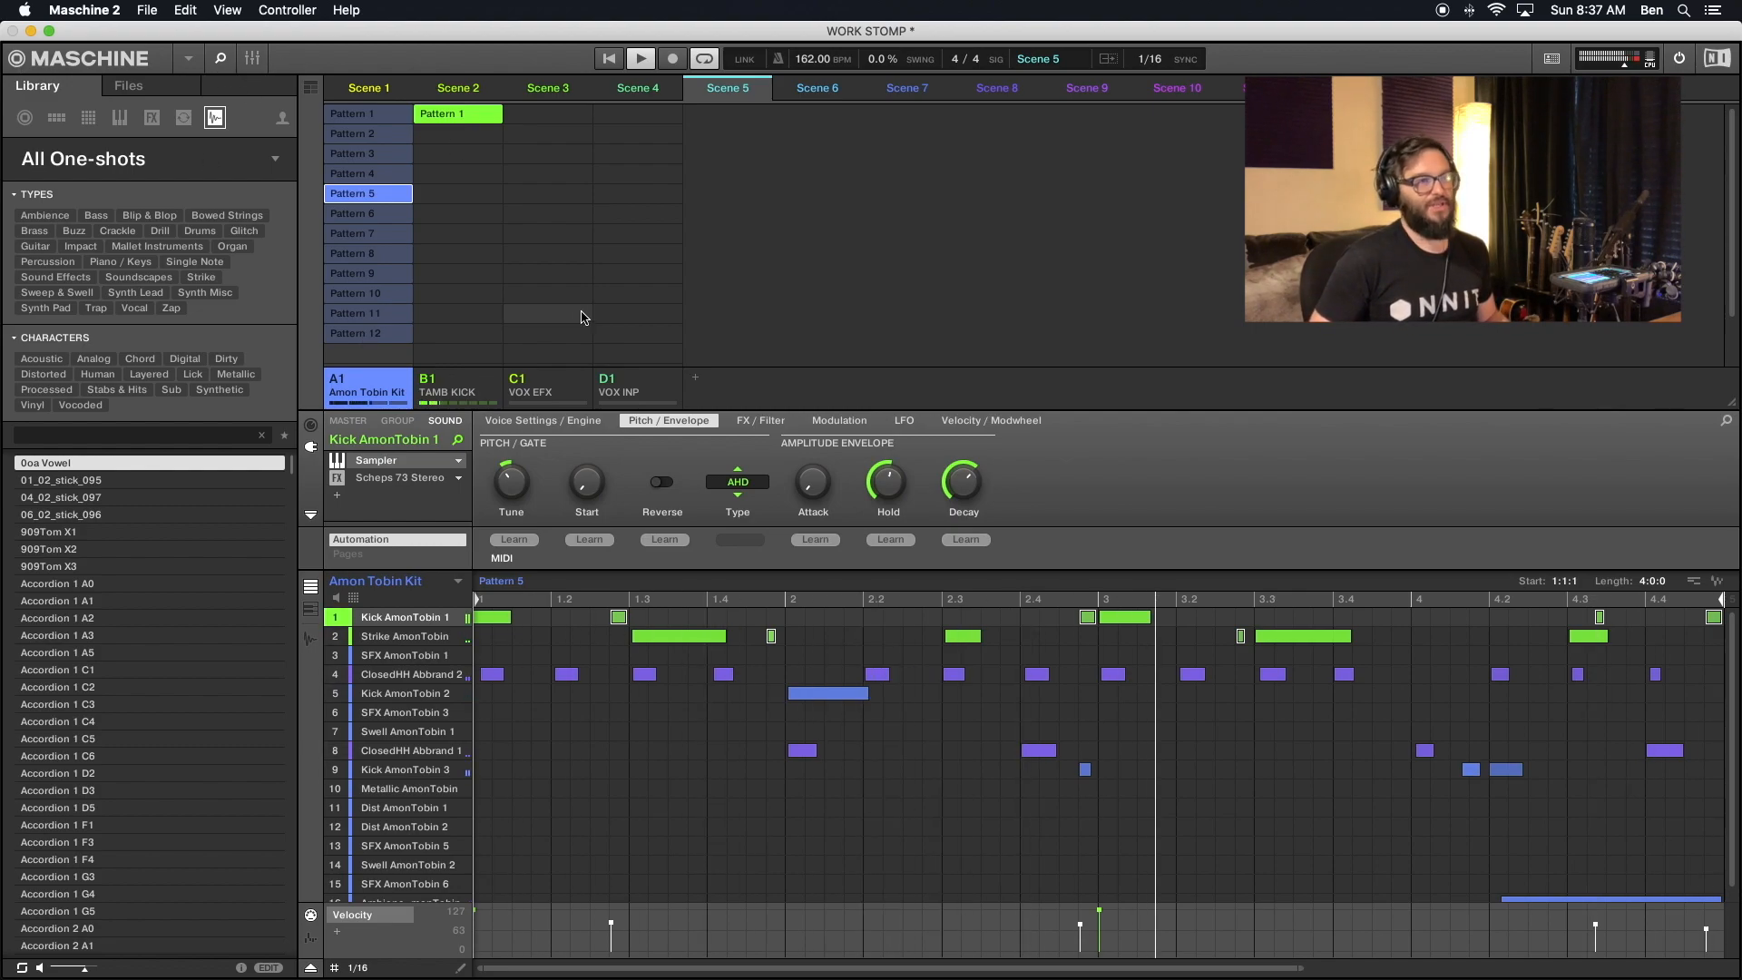
left_click(253, 60)
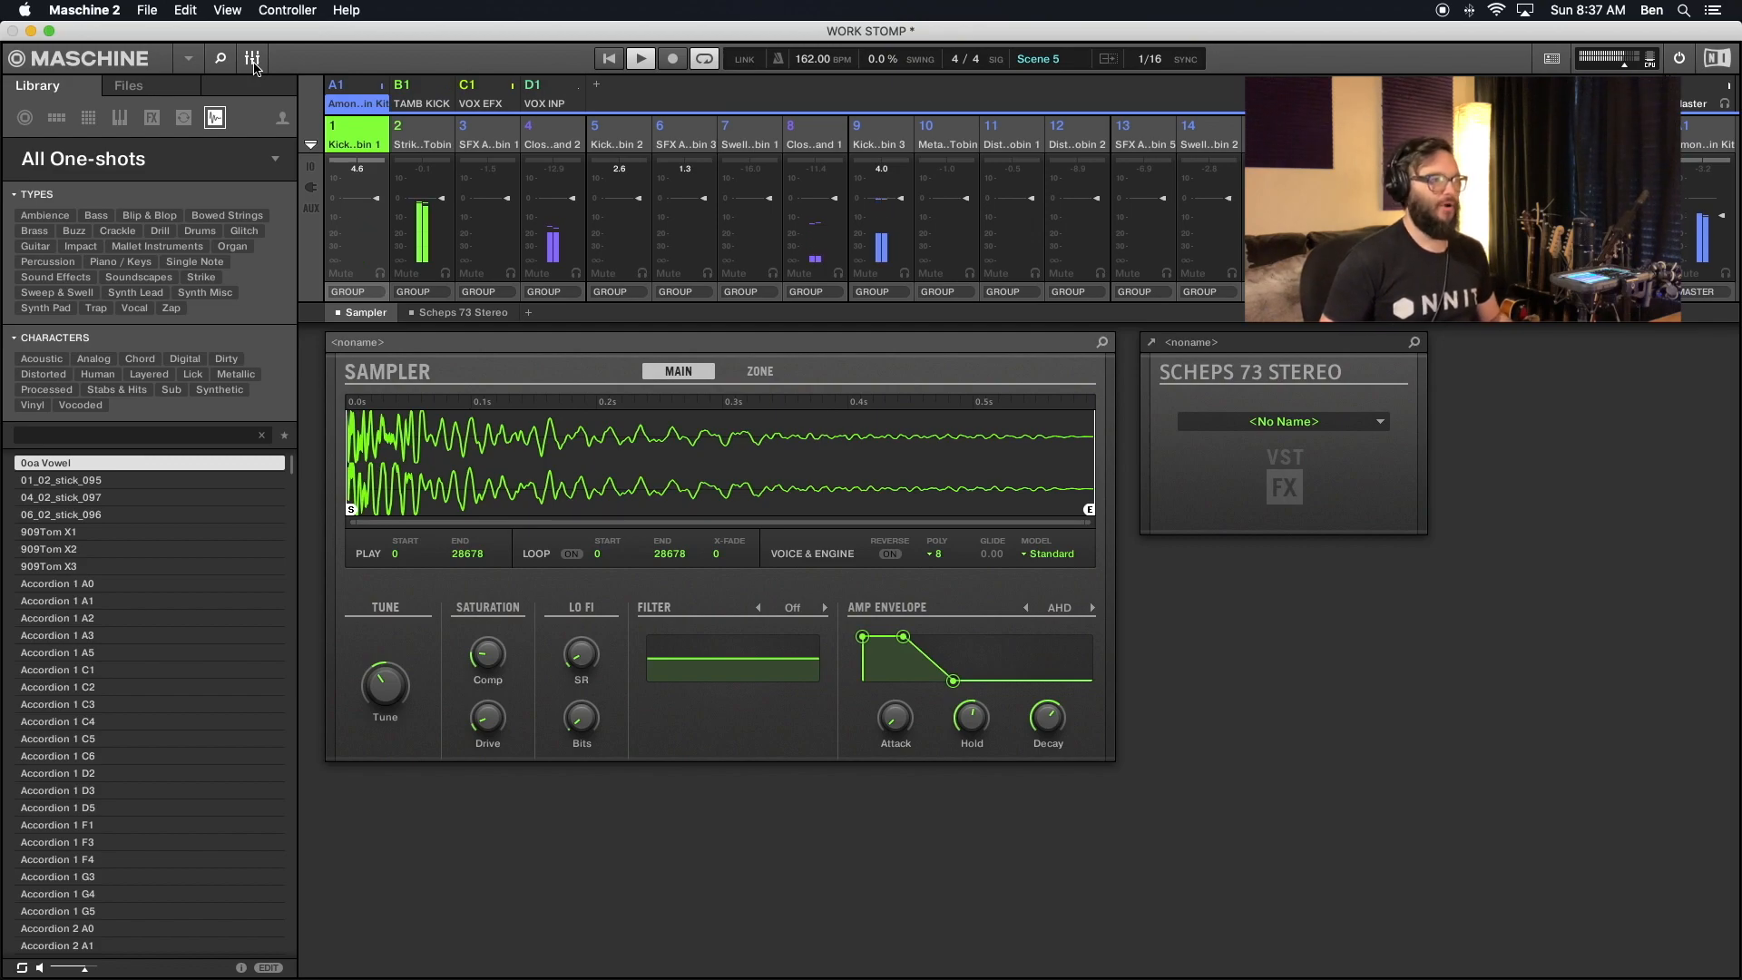
left_click(253, 62)
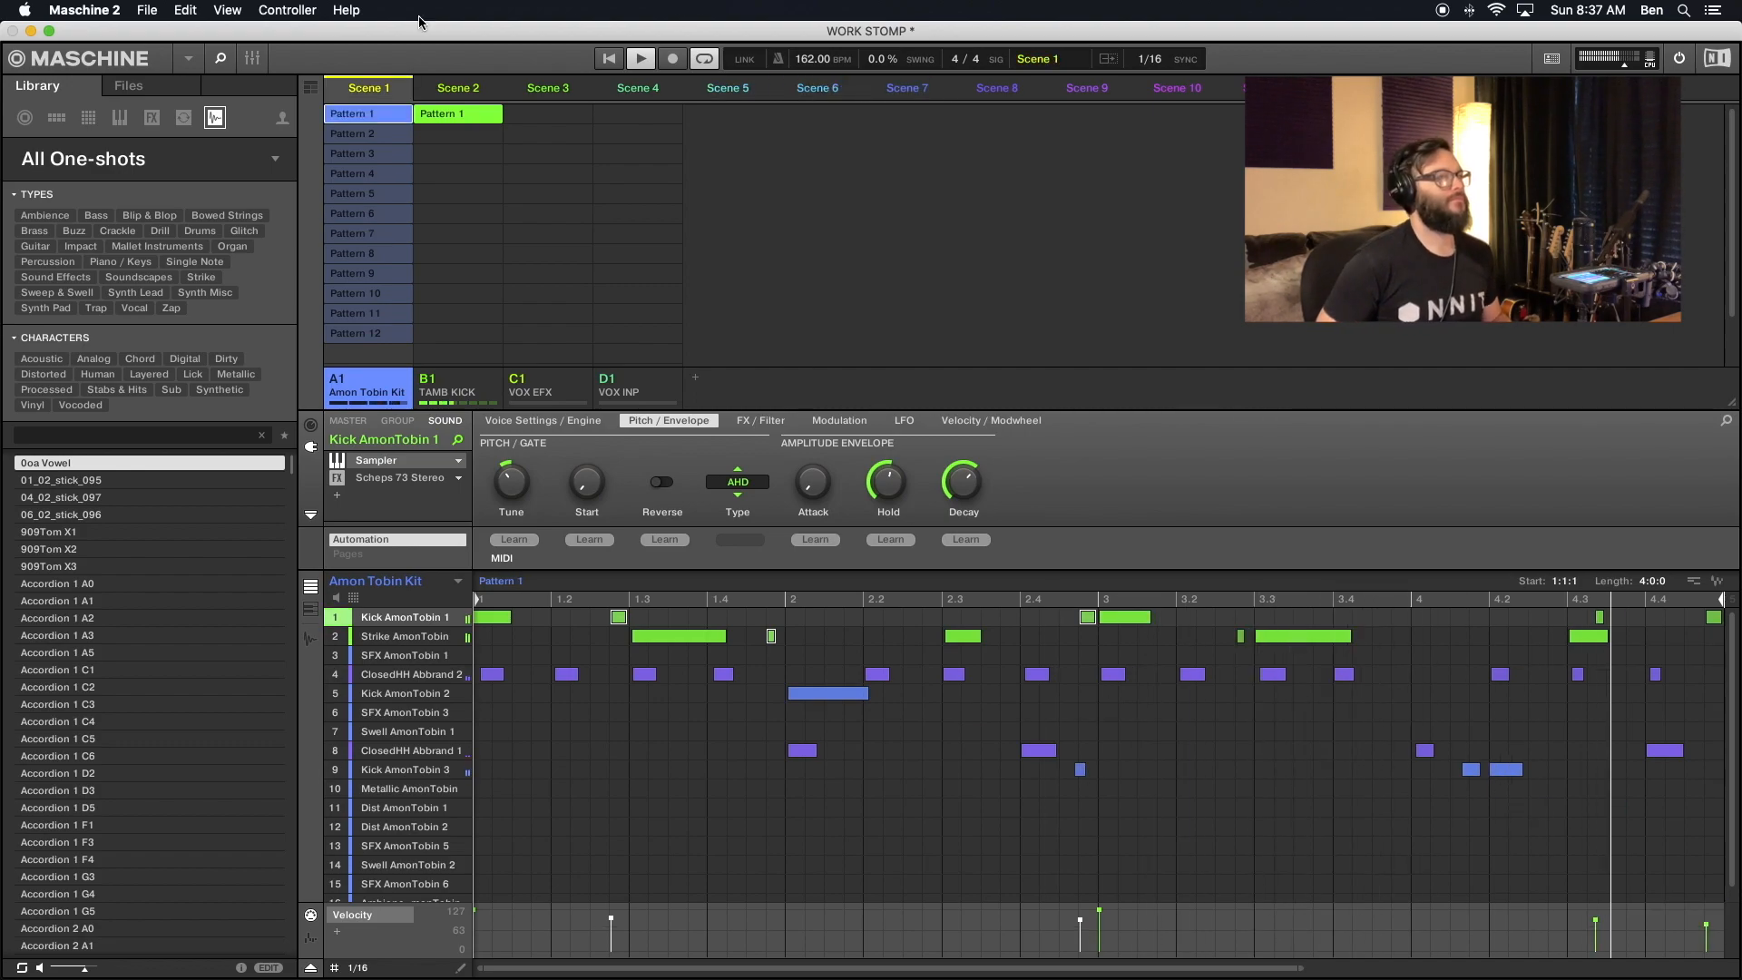
- Show the song timeline and set its second section, starting at bar 9, to Scene 2
left_click(311, 87)
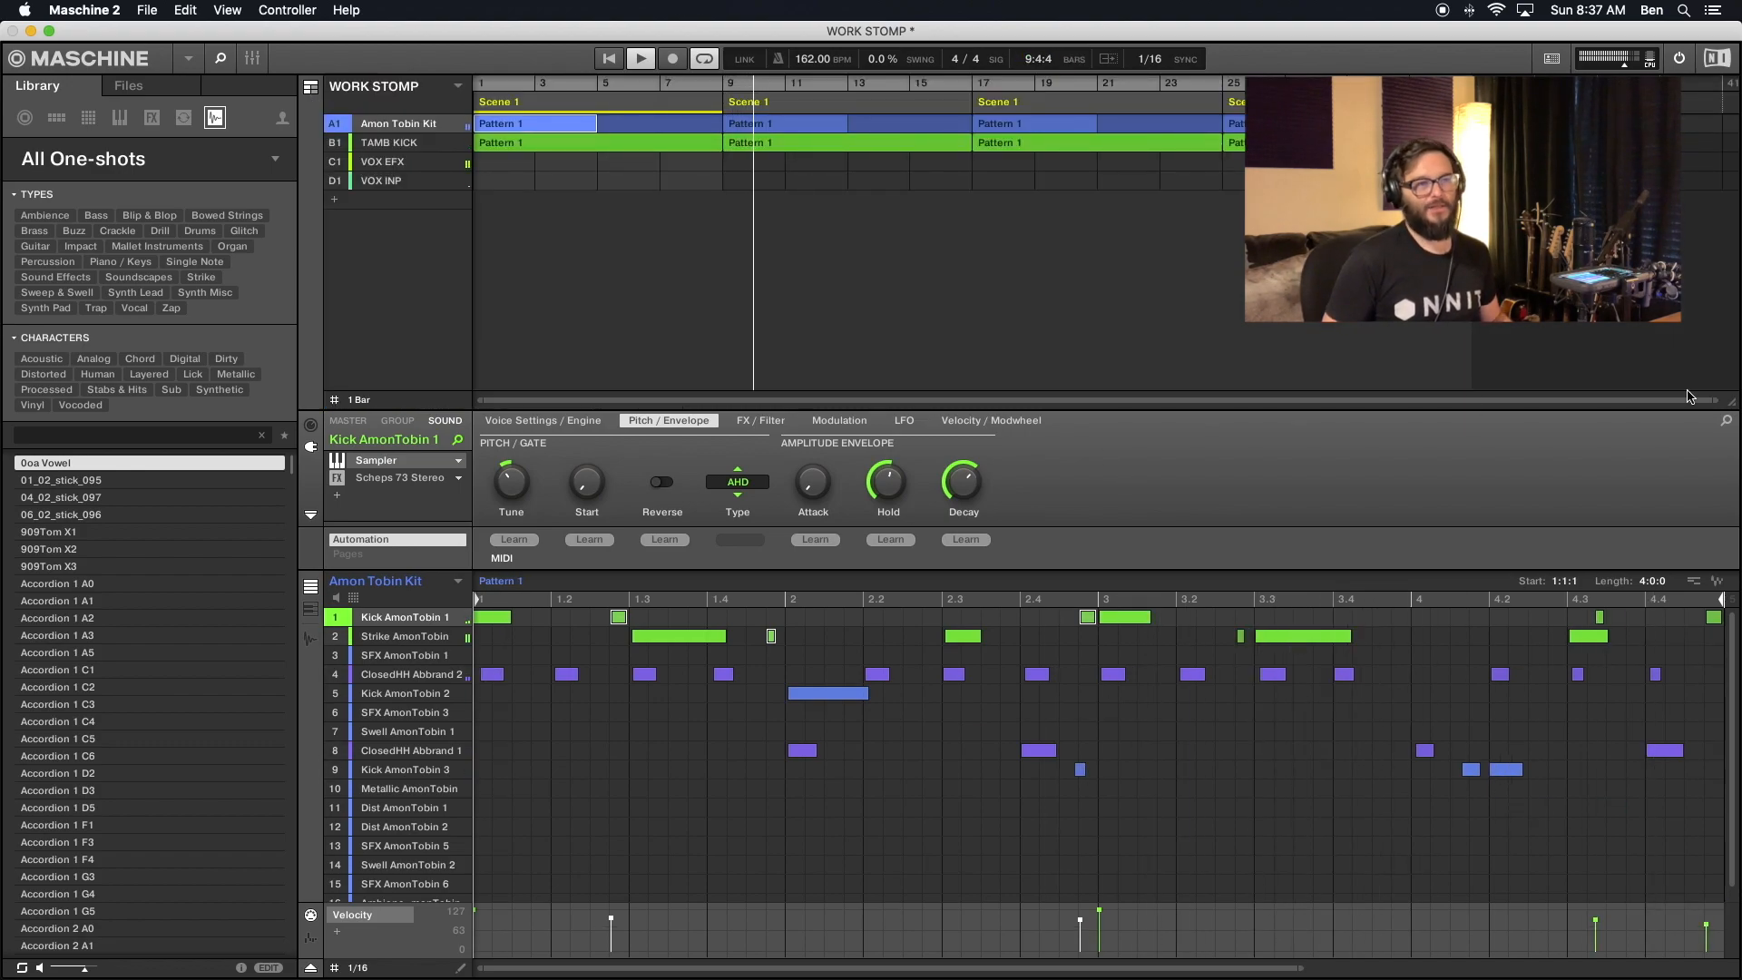
right_click(824, 106)
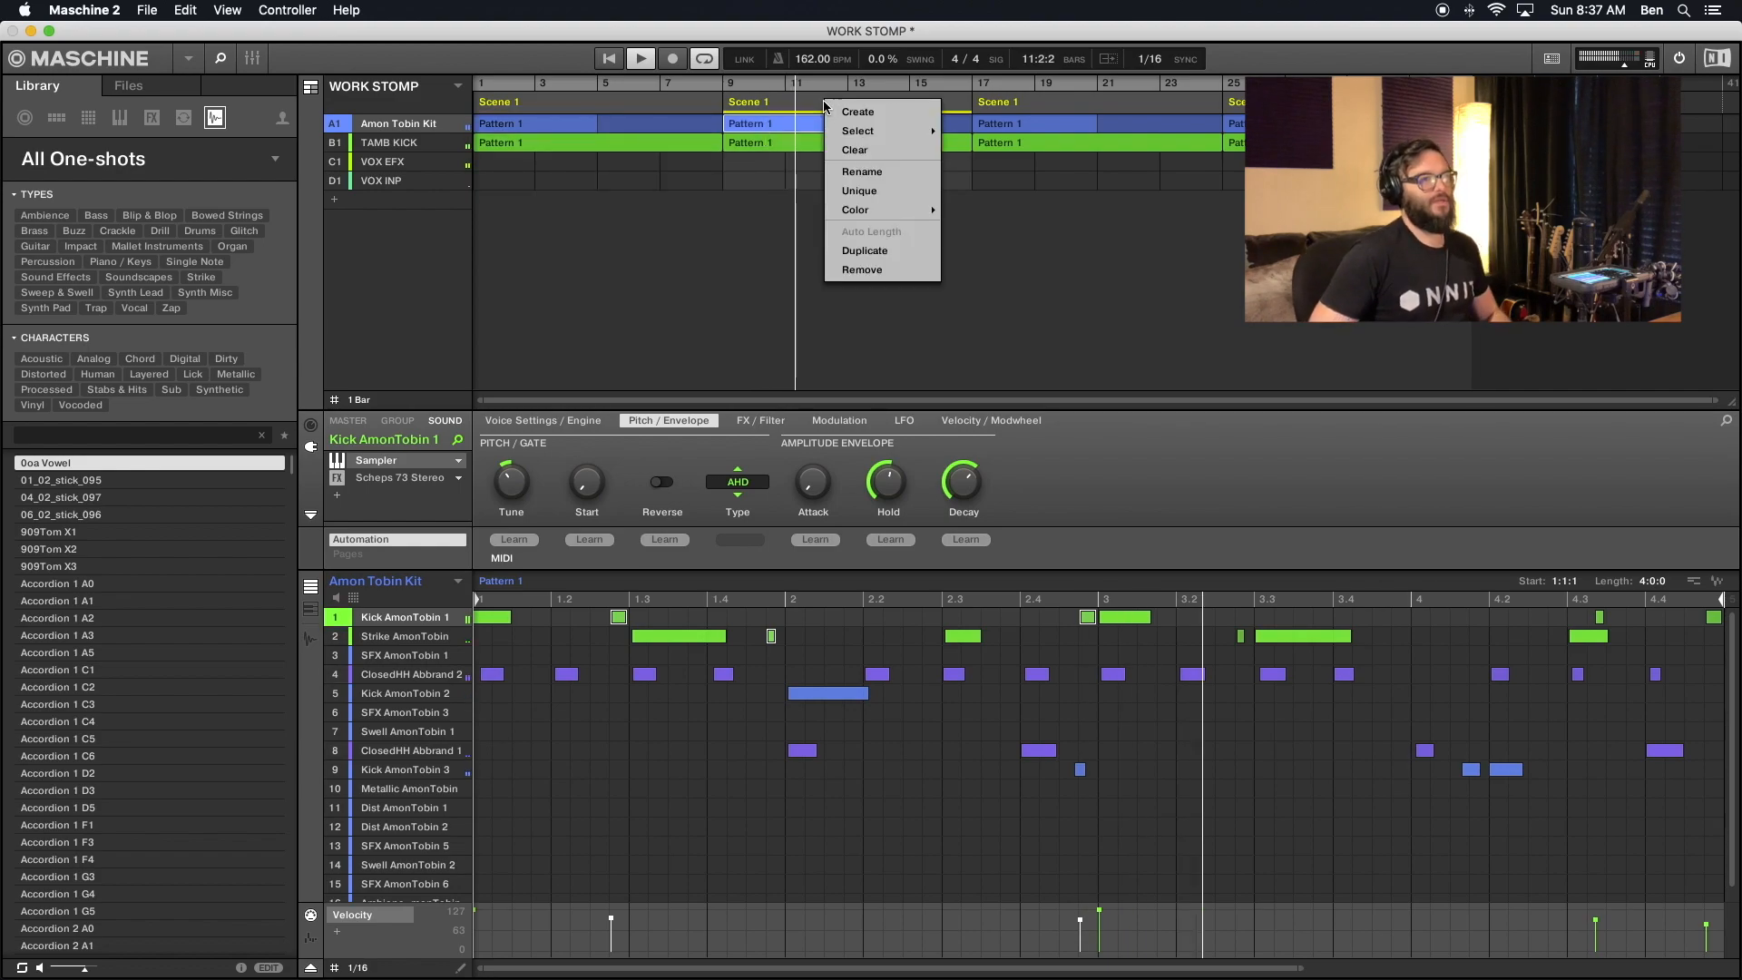
mouse_move(871, 130)
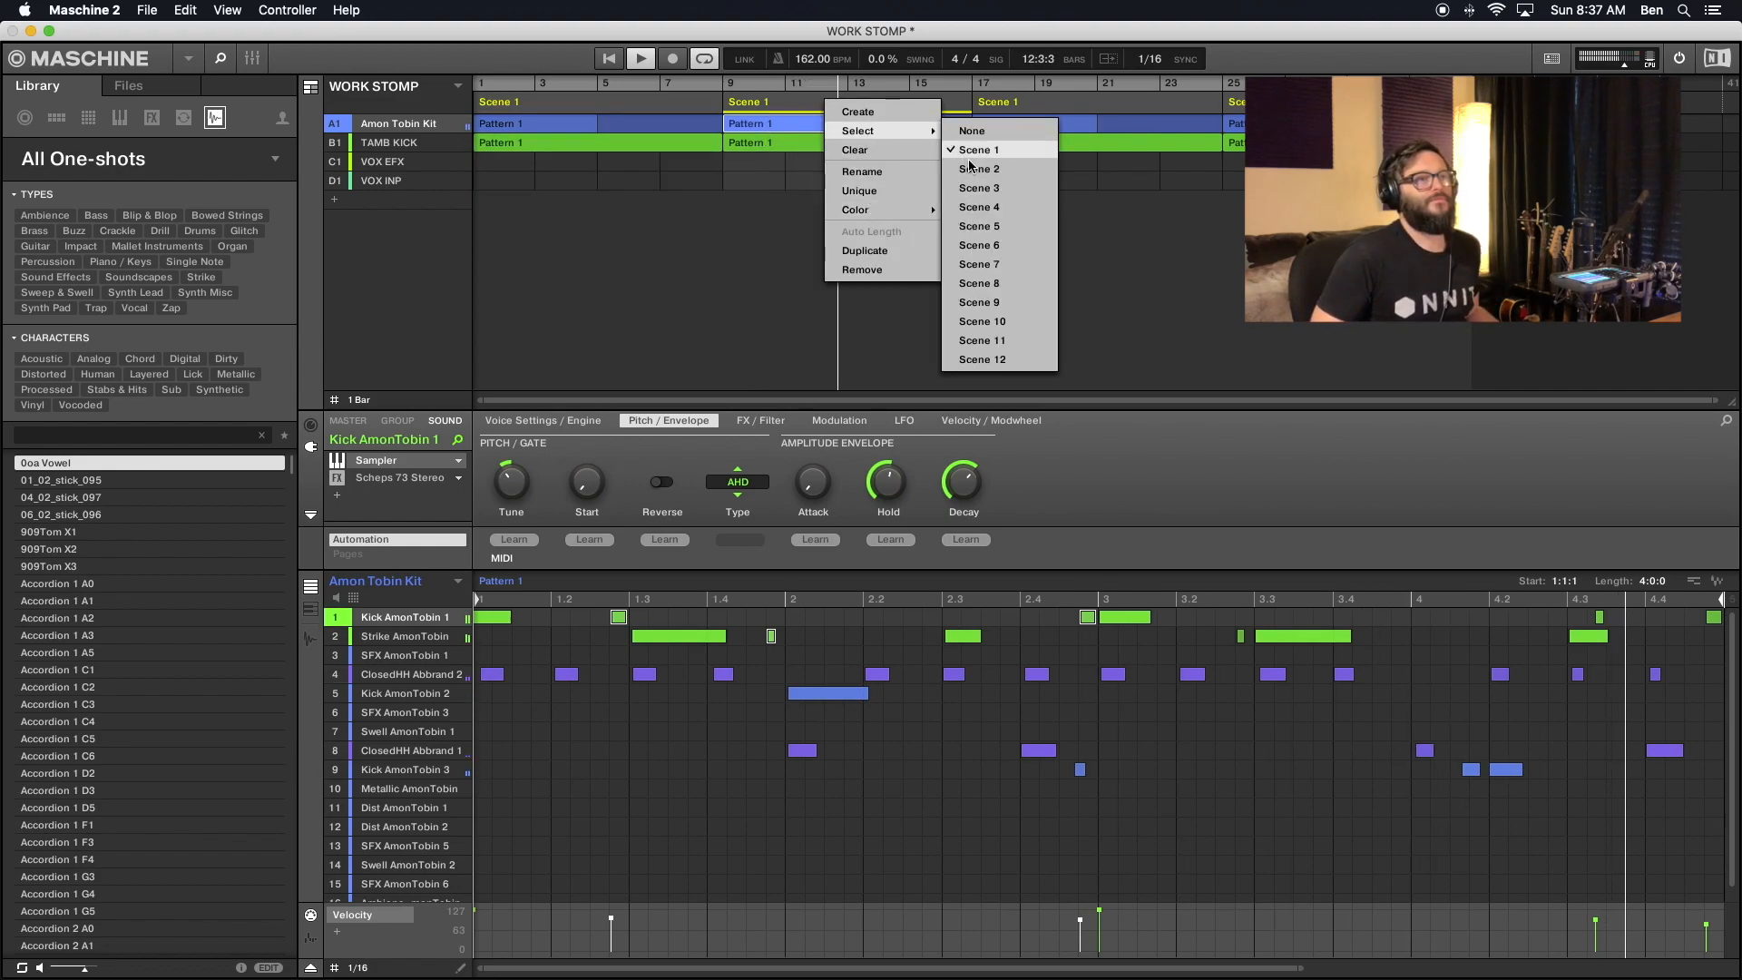
left_click(1012, 148)
- Set the section starting at bar 17 to Scene 3 and the one starting at bar 25 to Scene 4
right_click(1031, 107)
mouse_move(1070, 132)
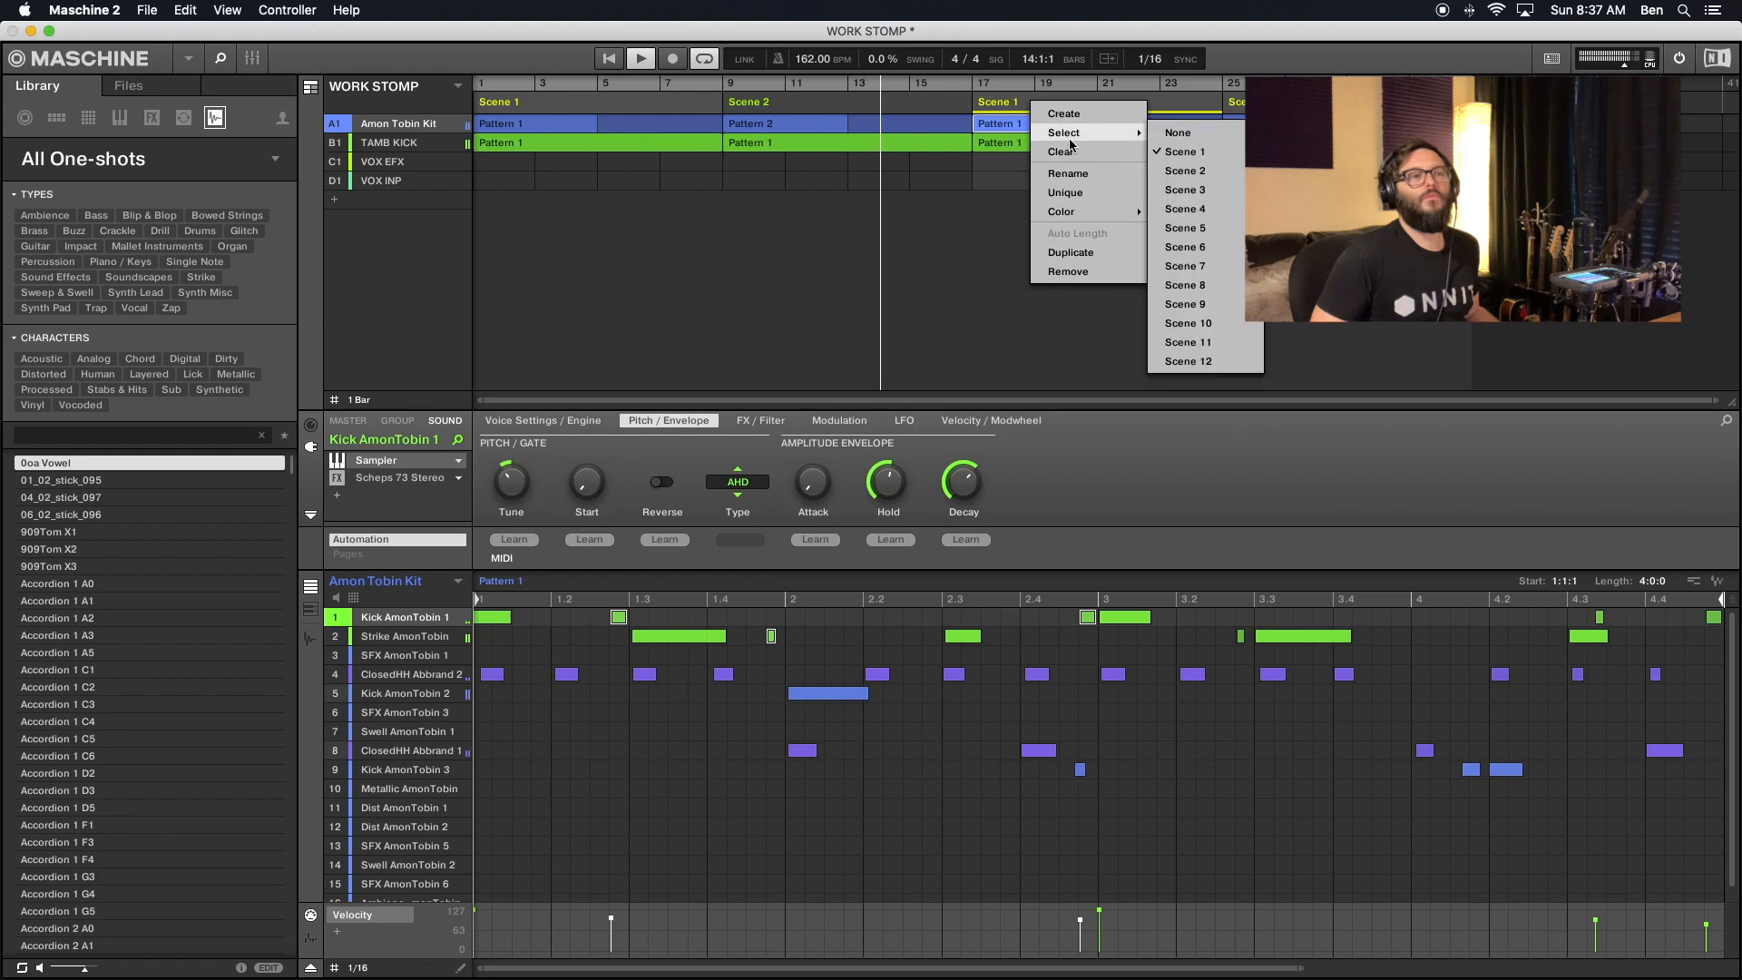
left_click(1202, 197)
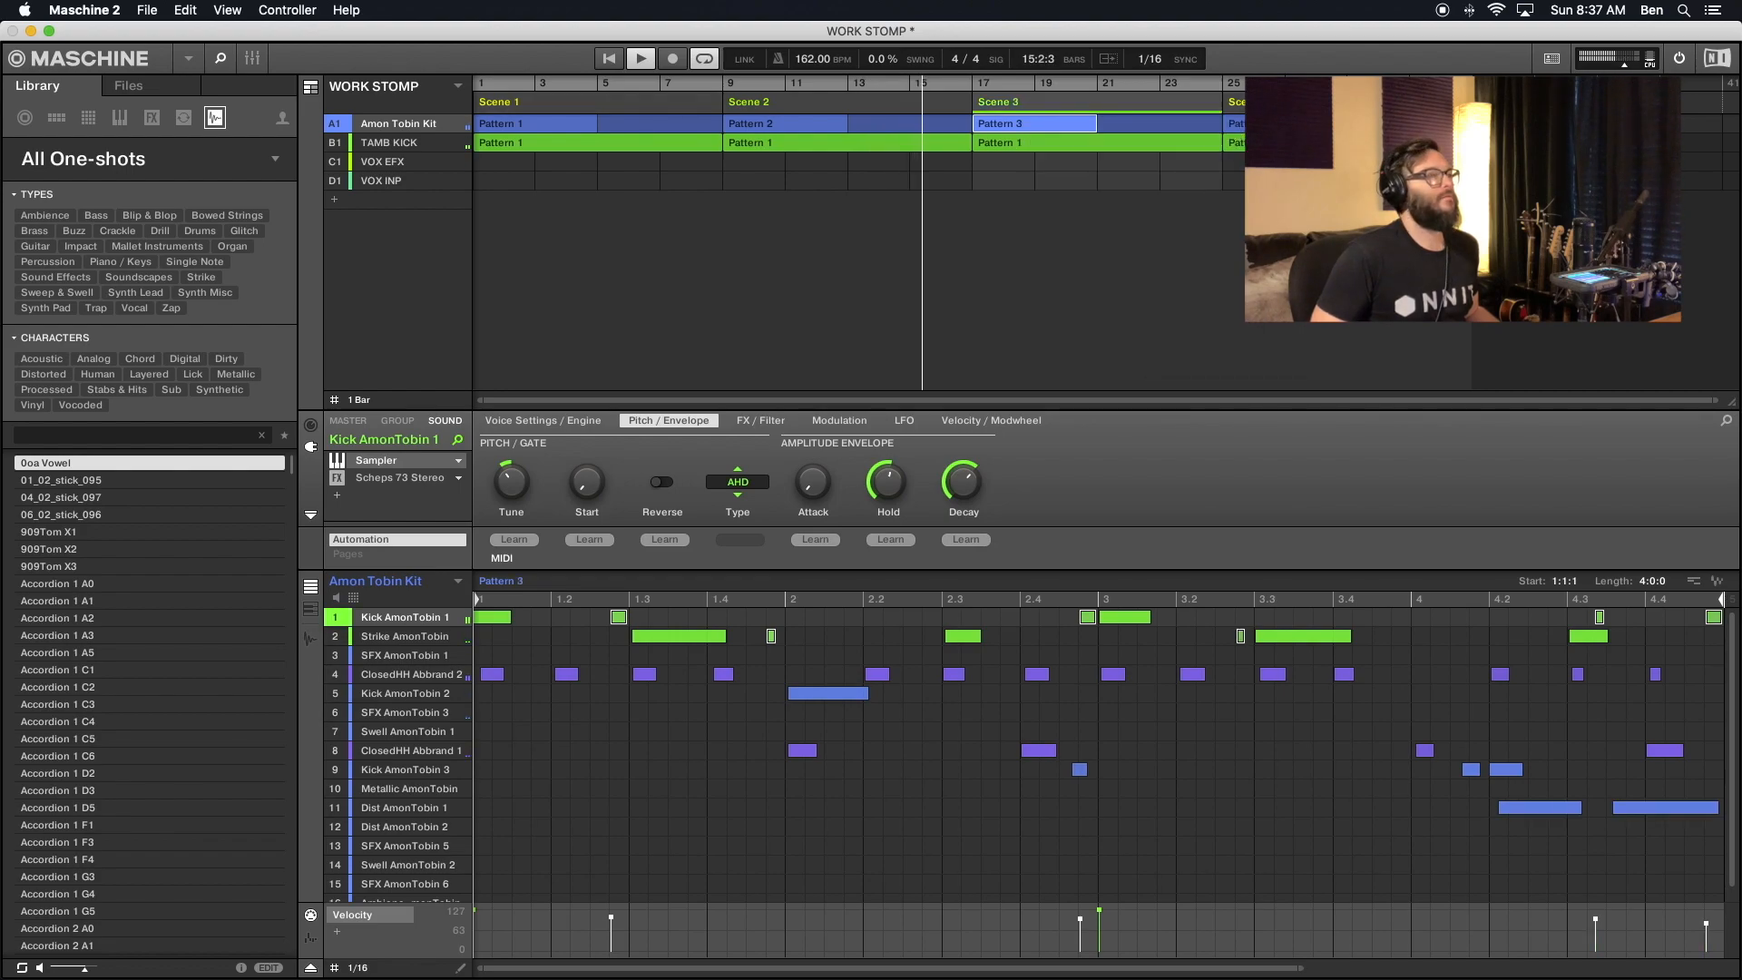
right_click(1280, 106)
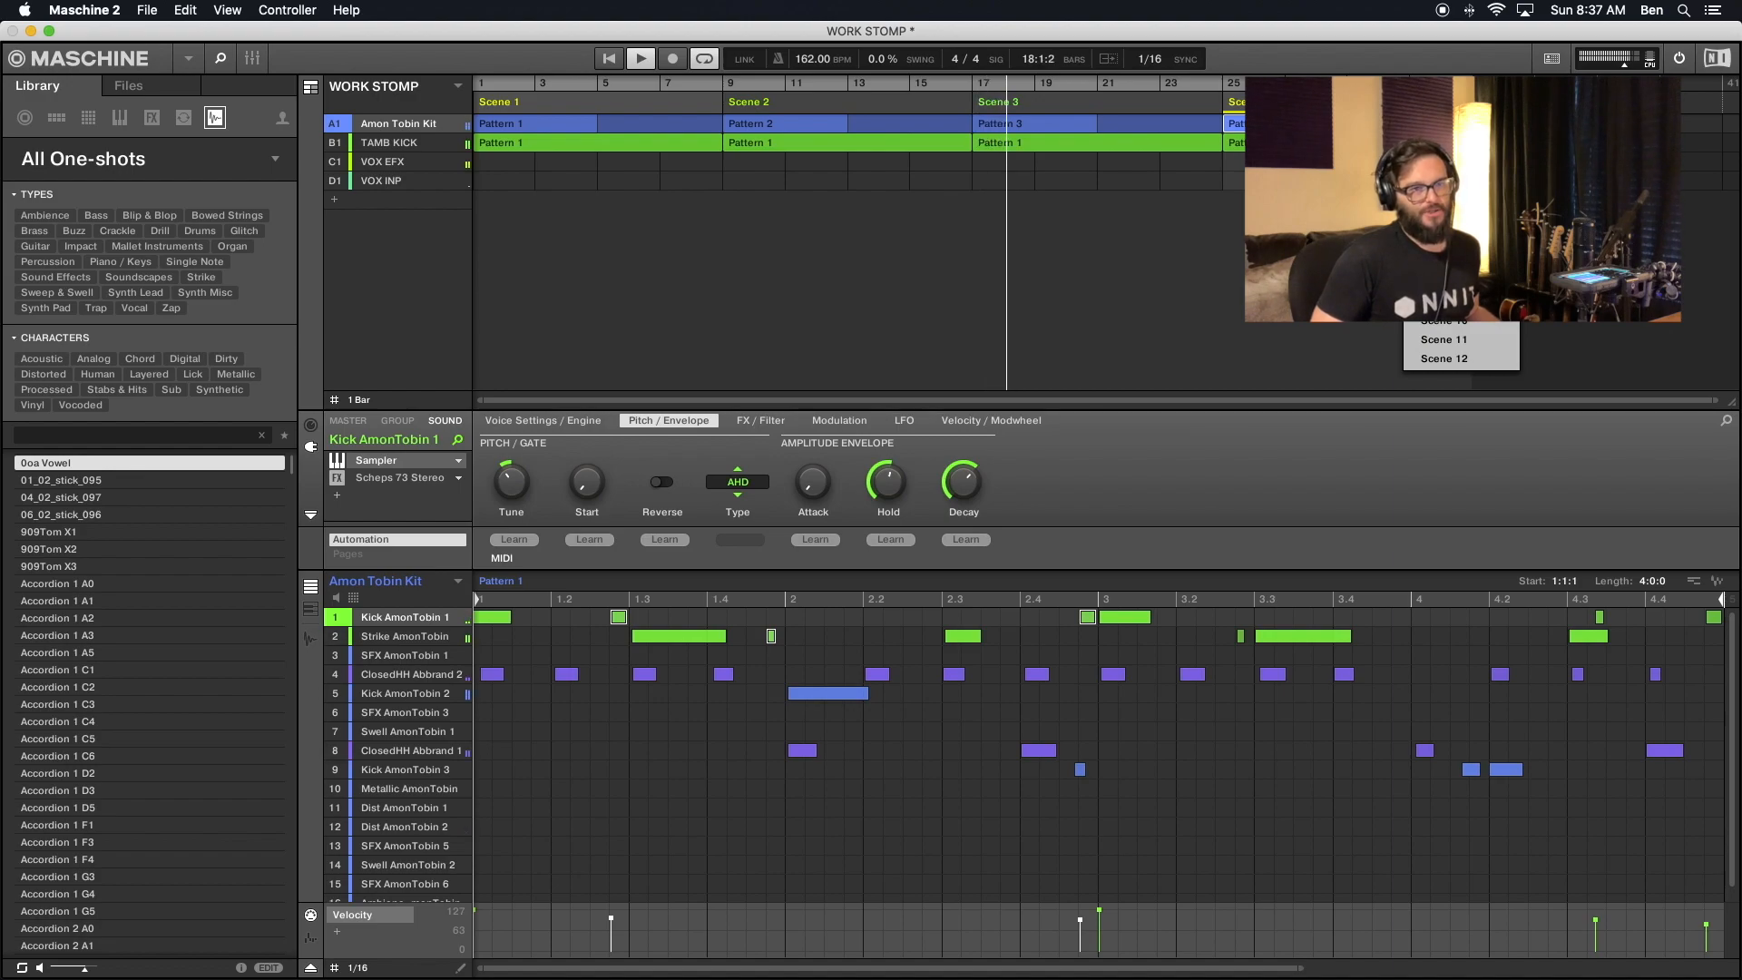
left_click(1447, 206)
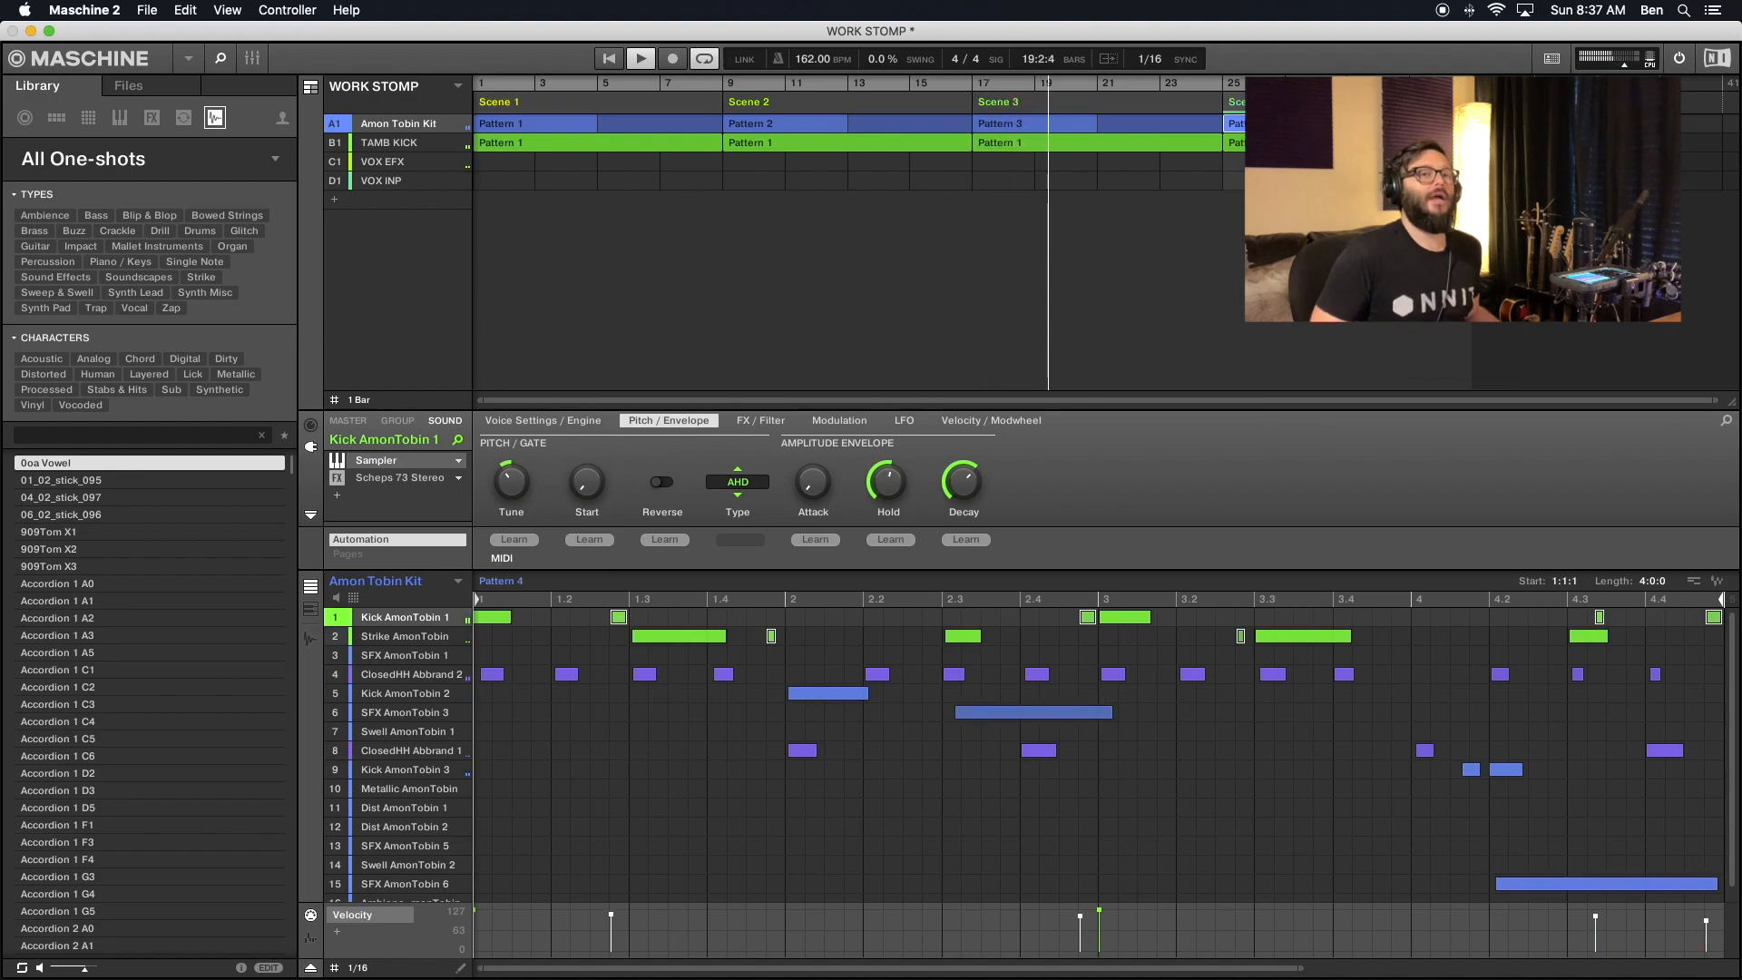
- Set the song section starting at bar 33 to Scene 5 and the one starting at bar 41 to Scene 6
right_click(1492, 106)
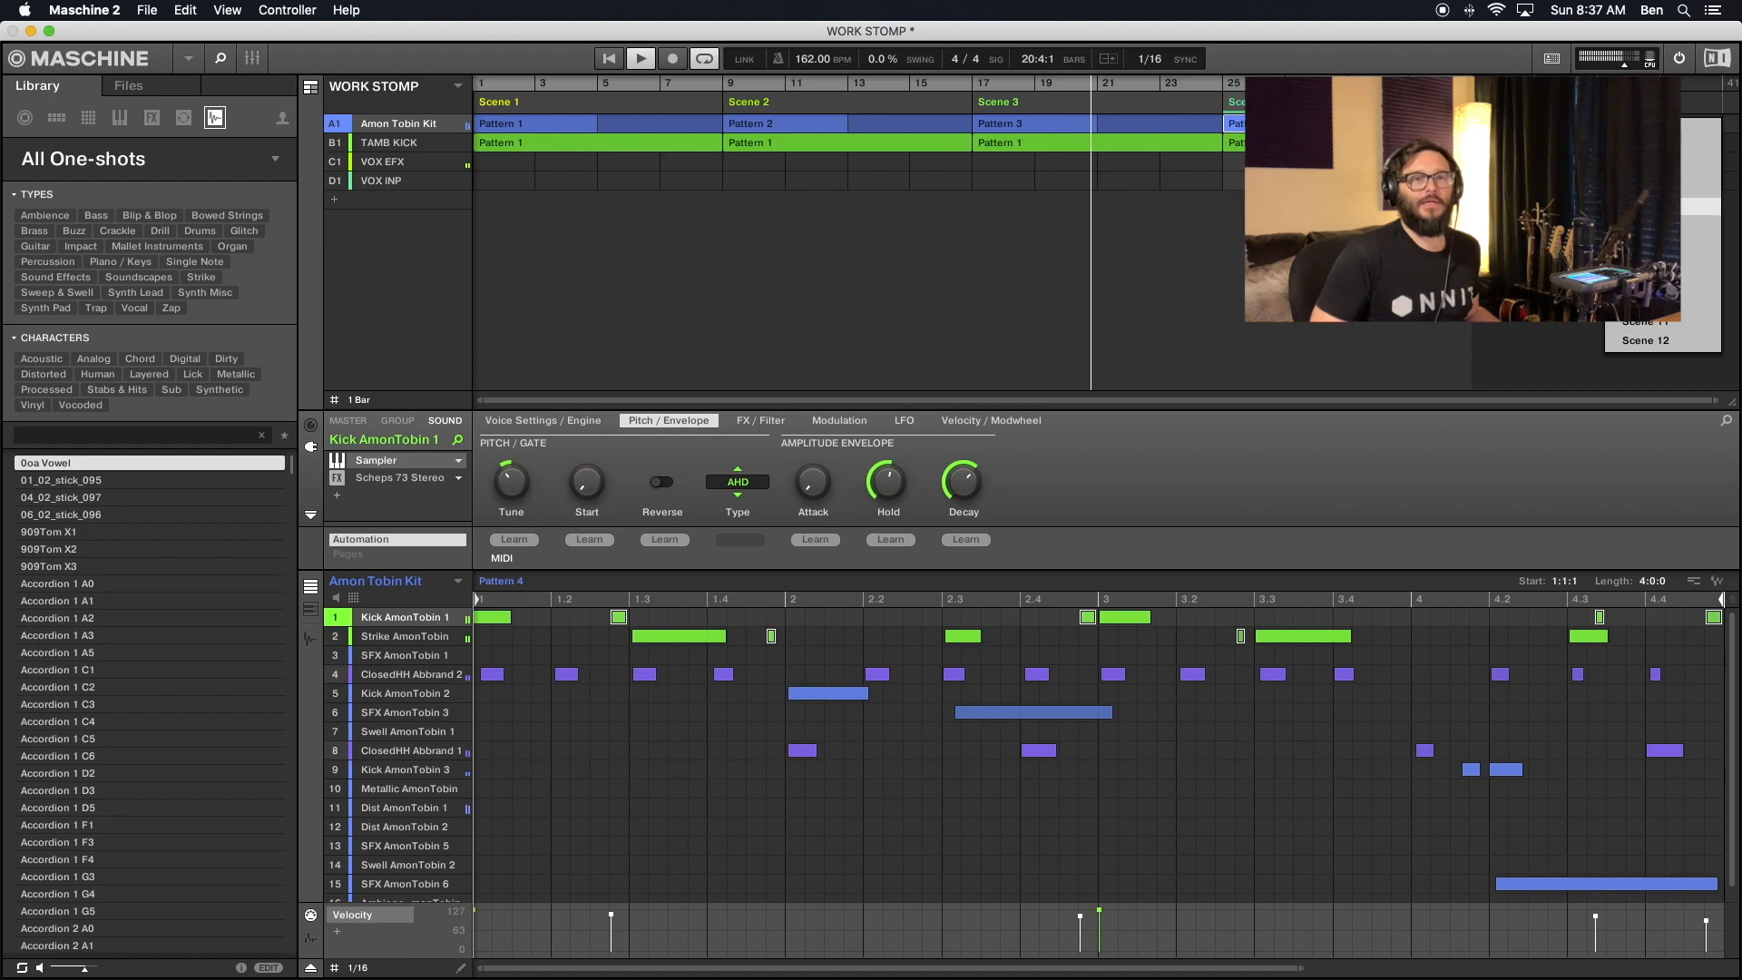
left_click(1651, 207)
left_click(1729, 106)
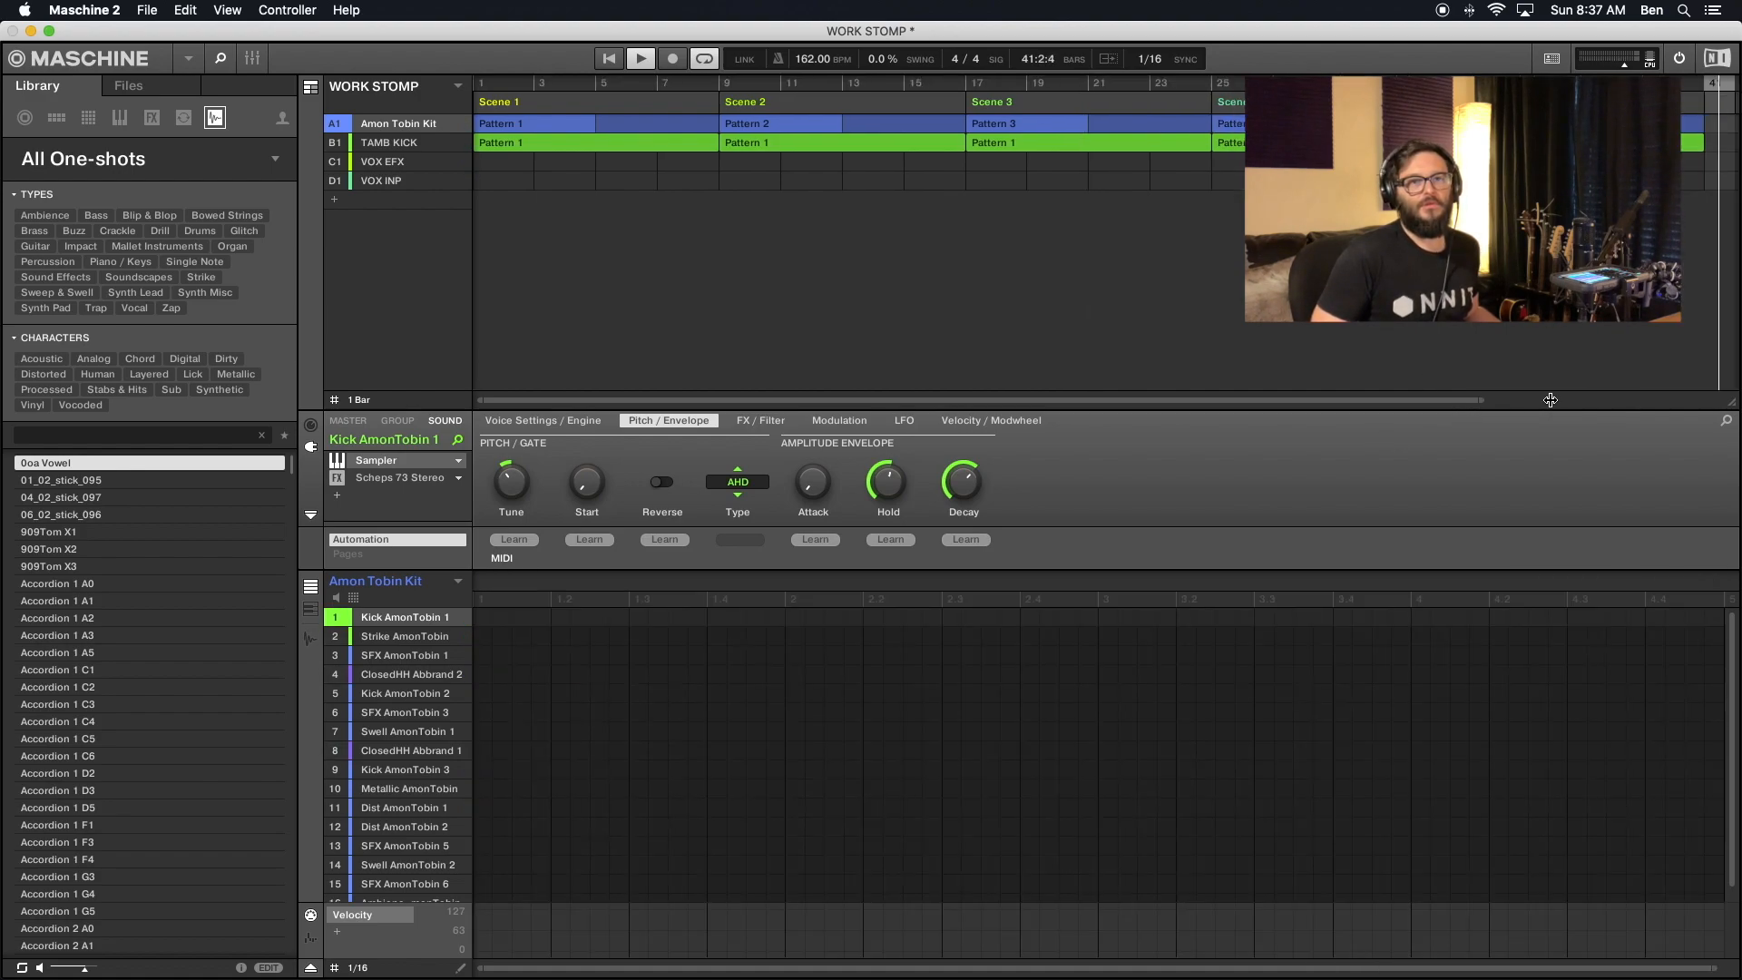
left_click_drag(1463, 399, 1397, 7)
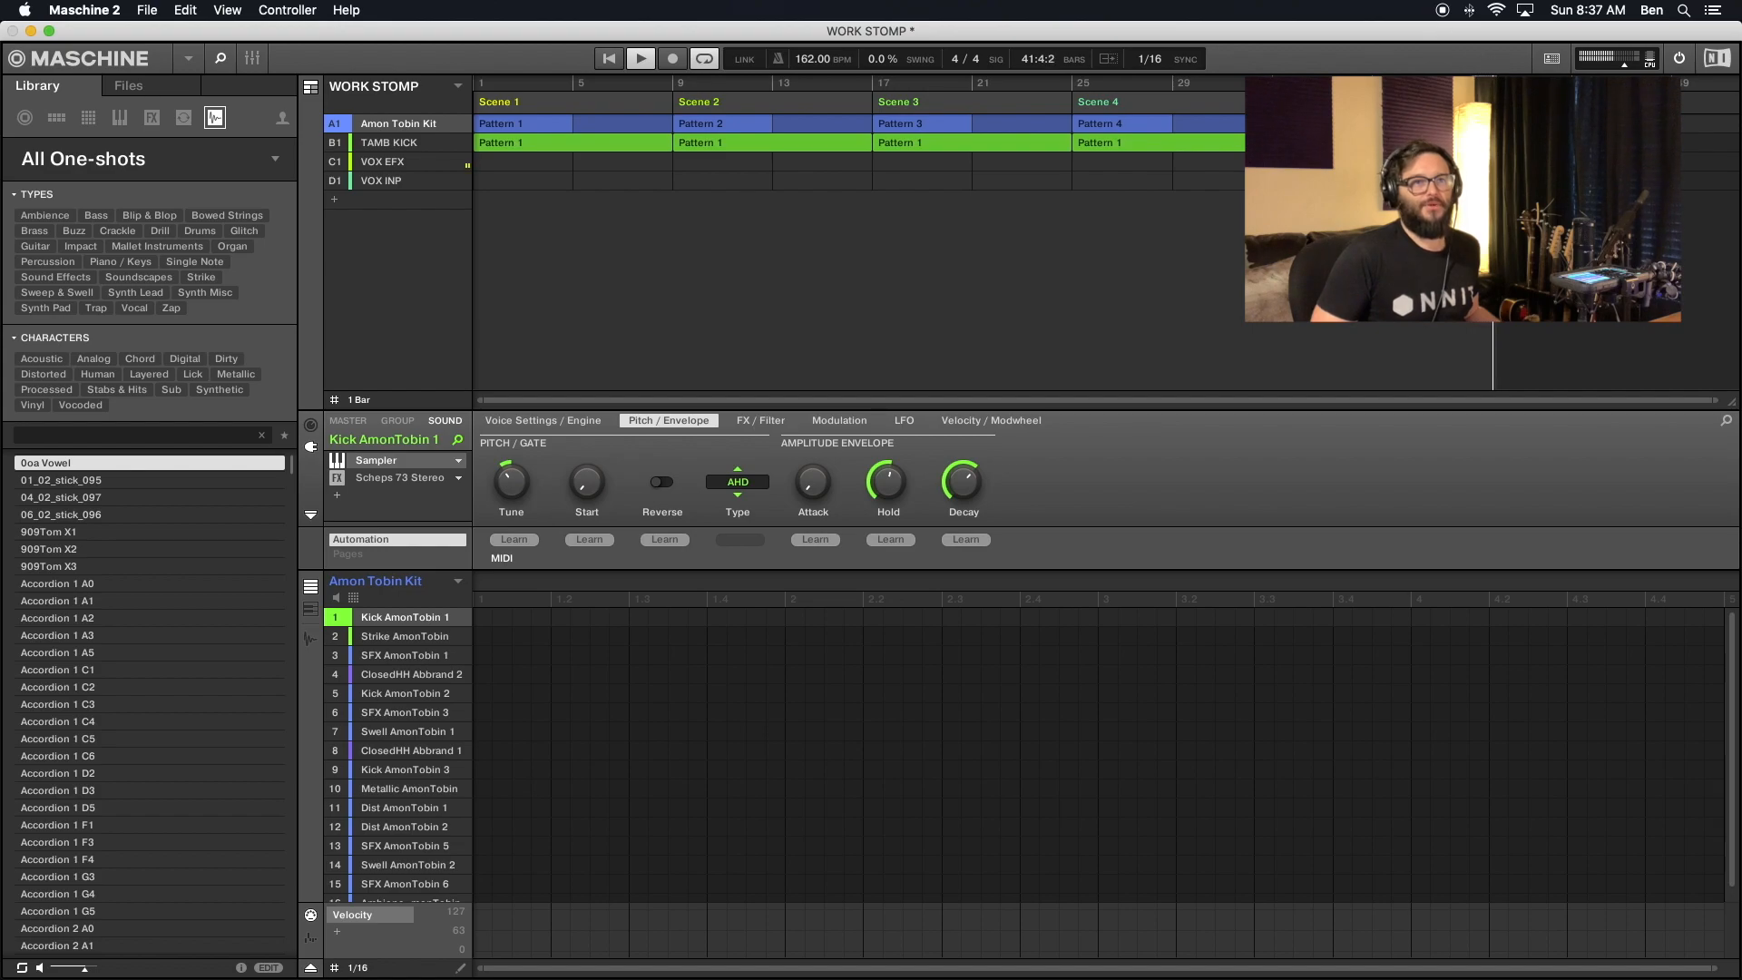
mouse_move(1553, 122)
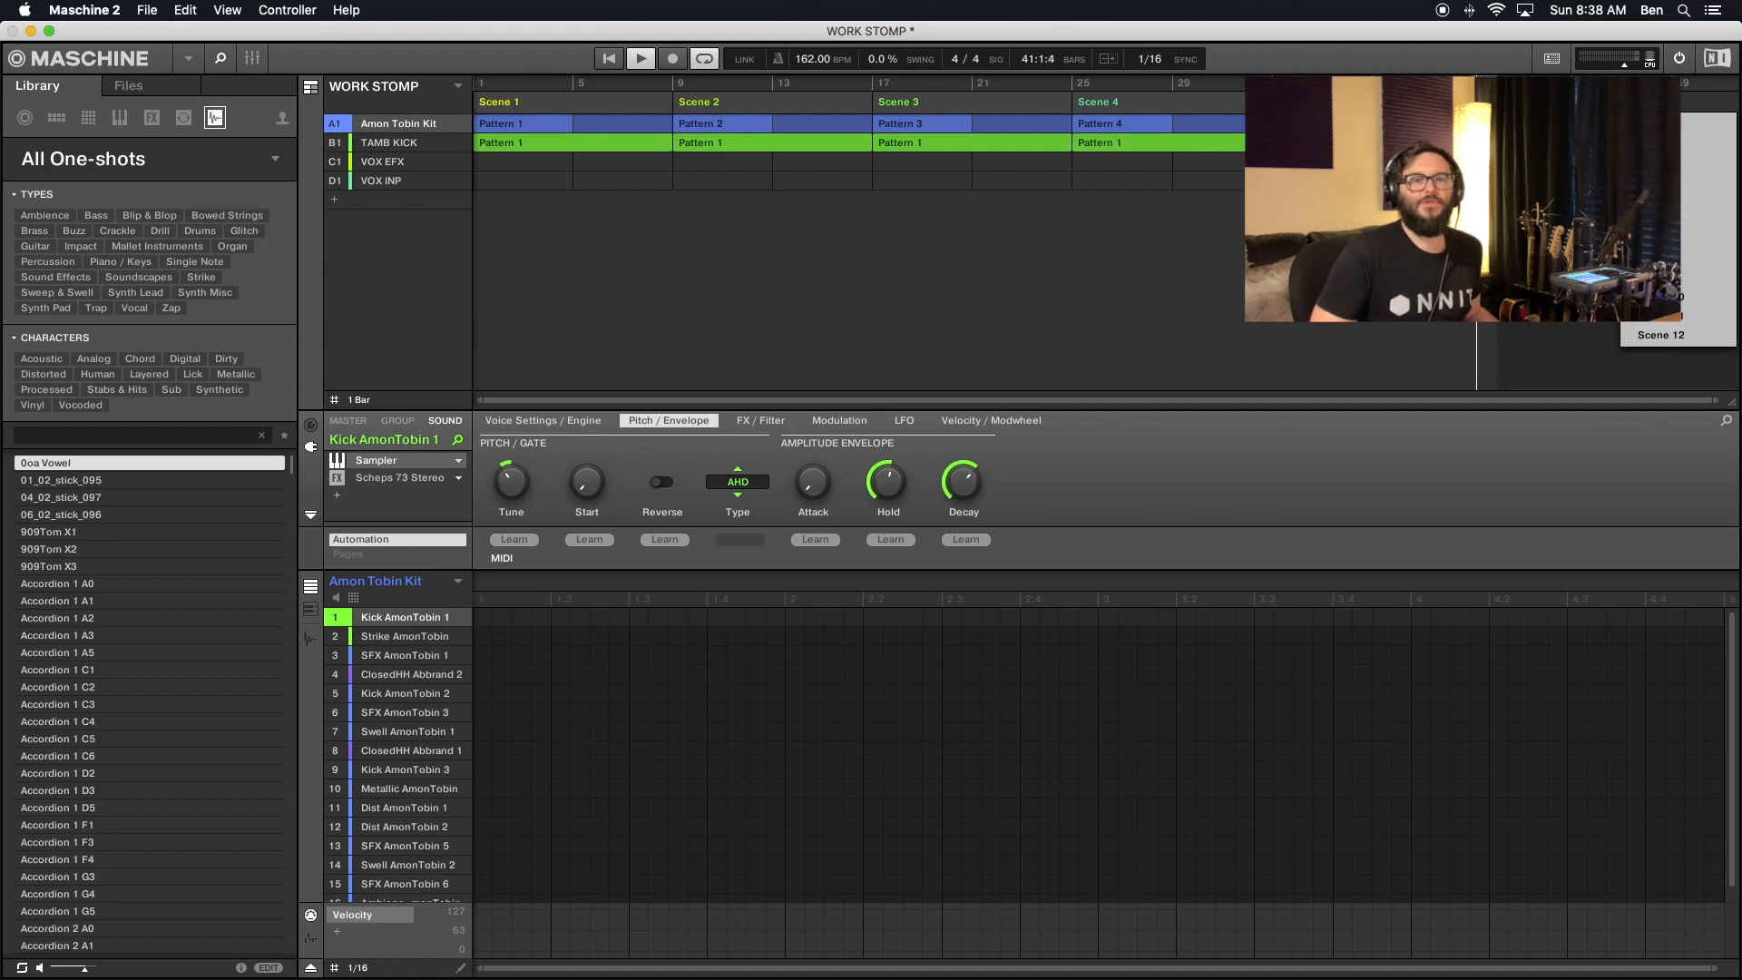
left_click(1665, 221)
left_click(1484, 102)
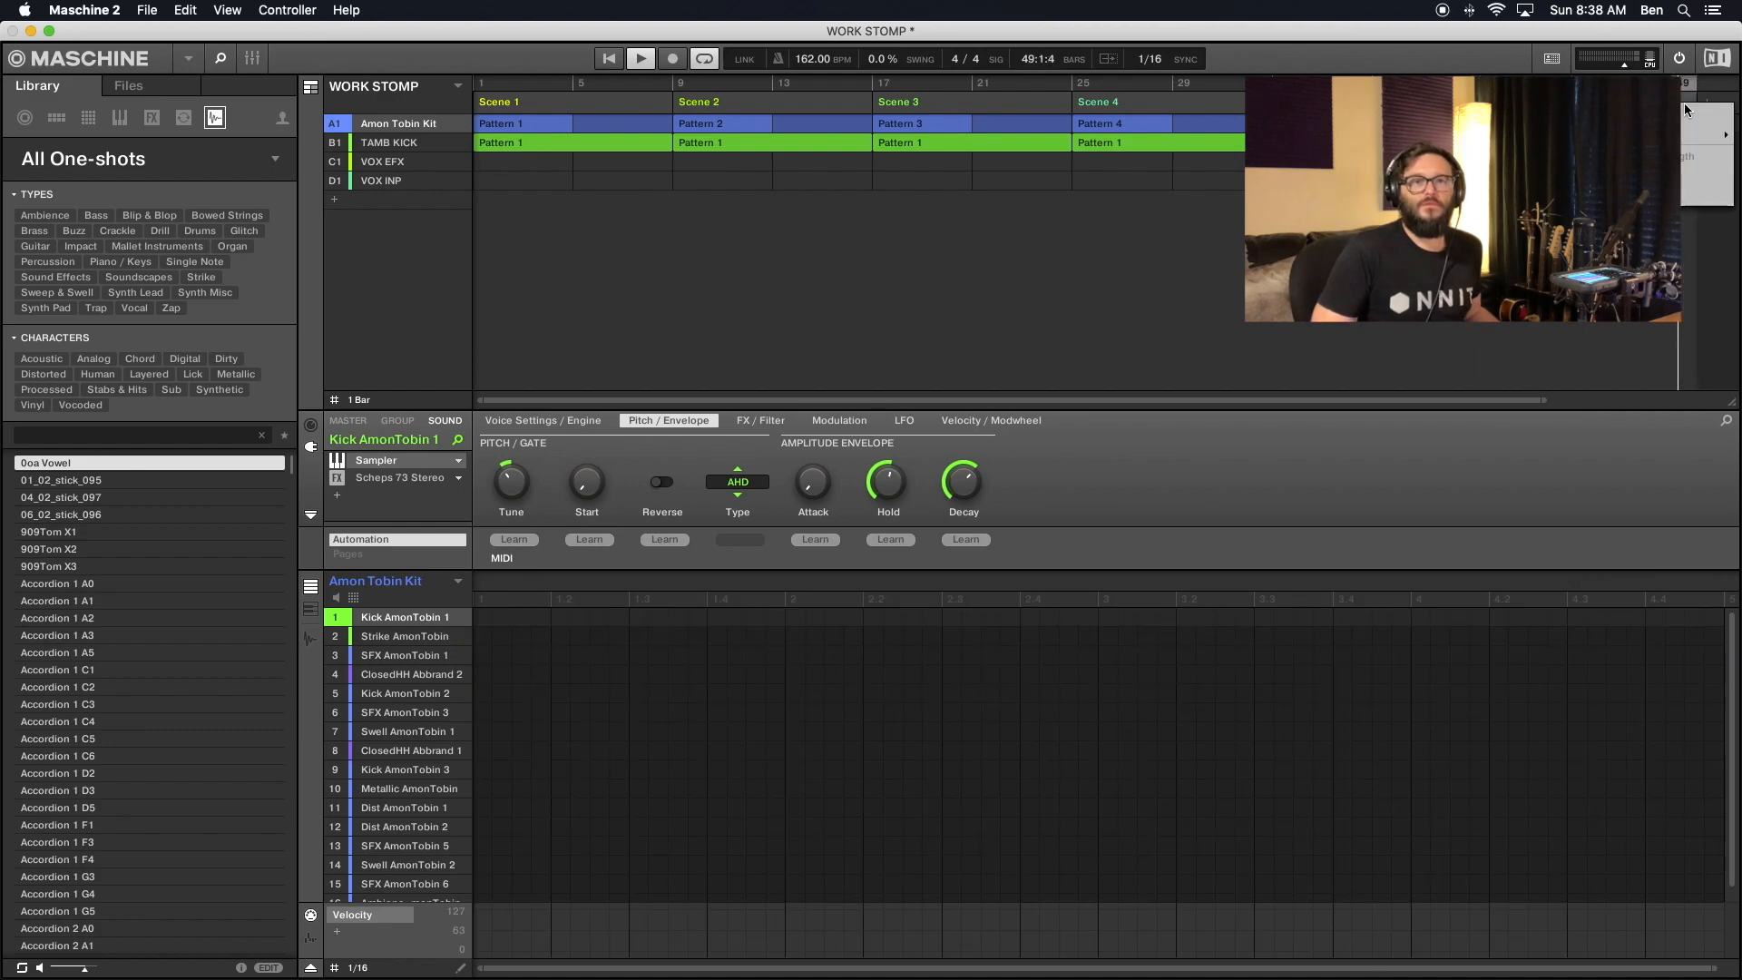
right_click(1684, 103)
left_click(1674, 195)
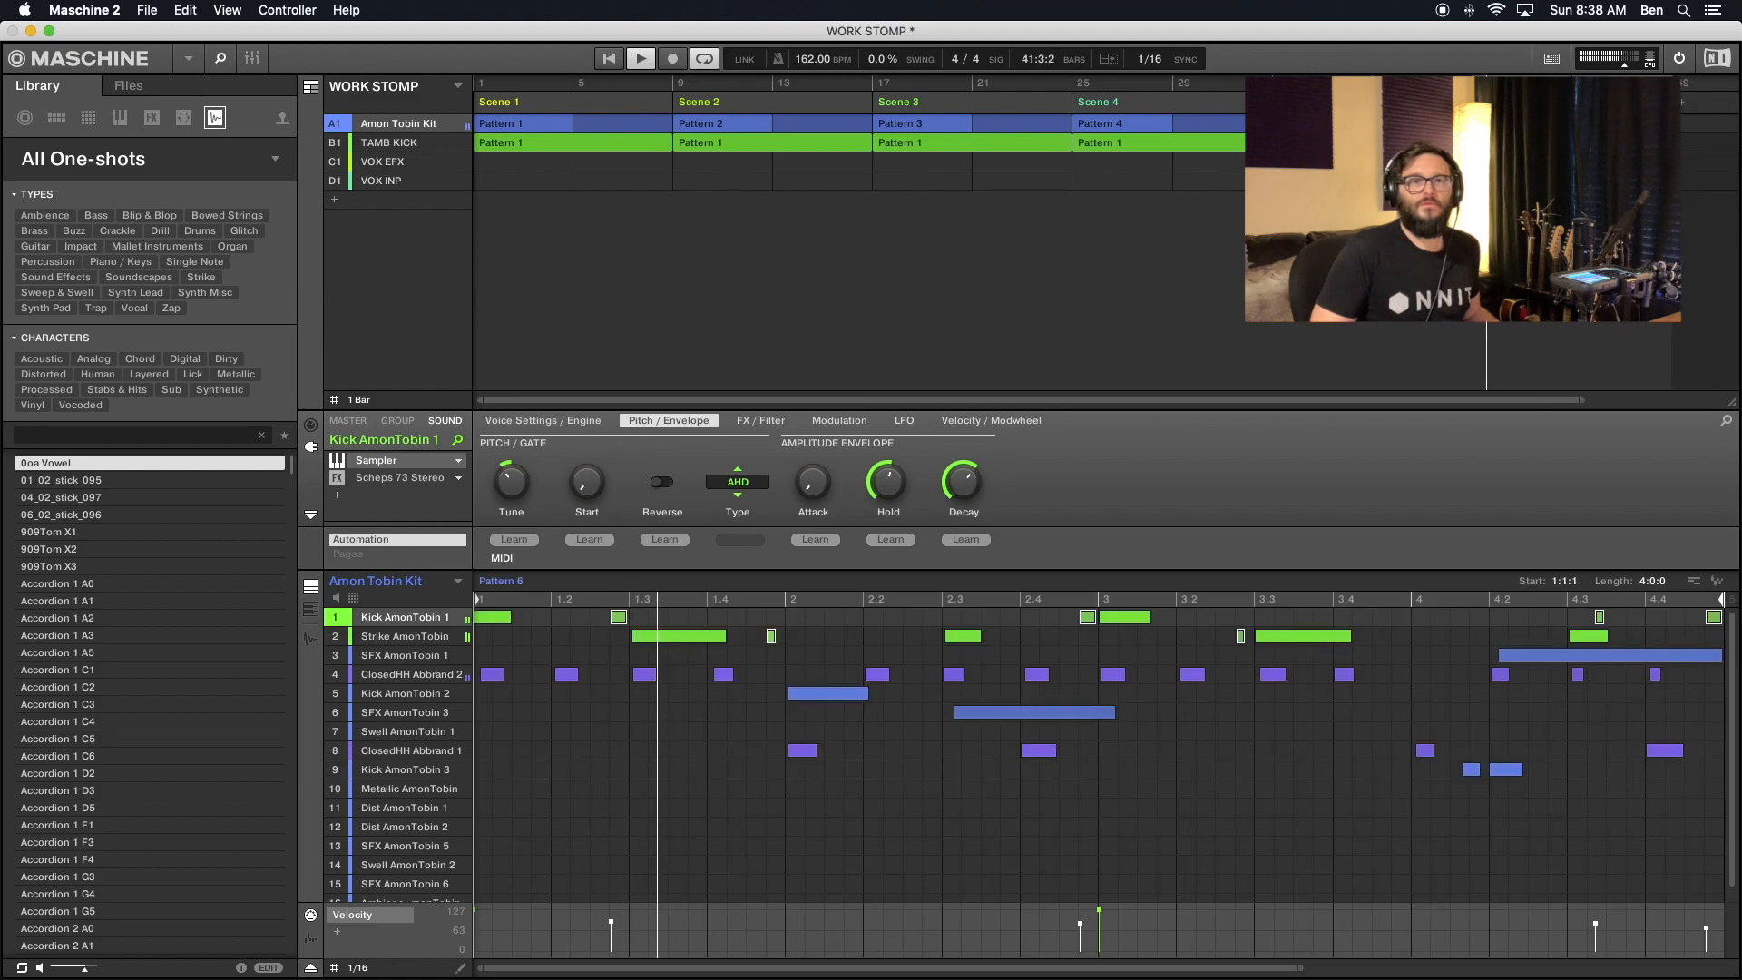
left_click(1682, 109)
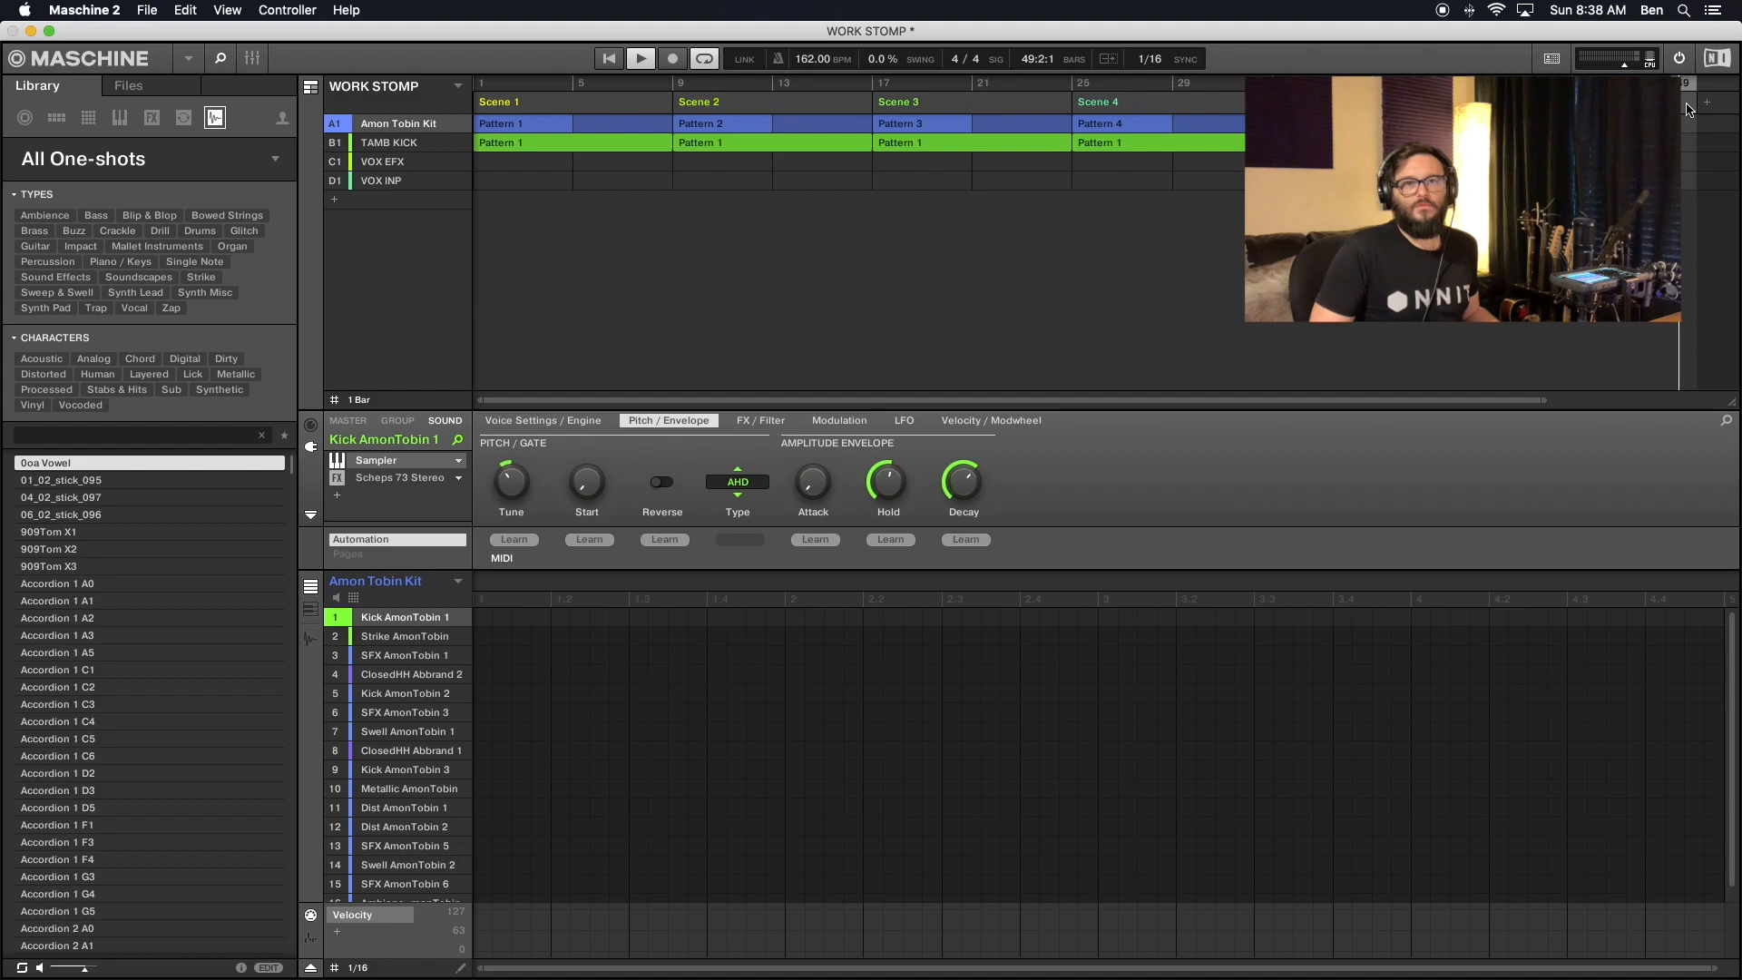
right_click(1686, 104)
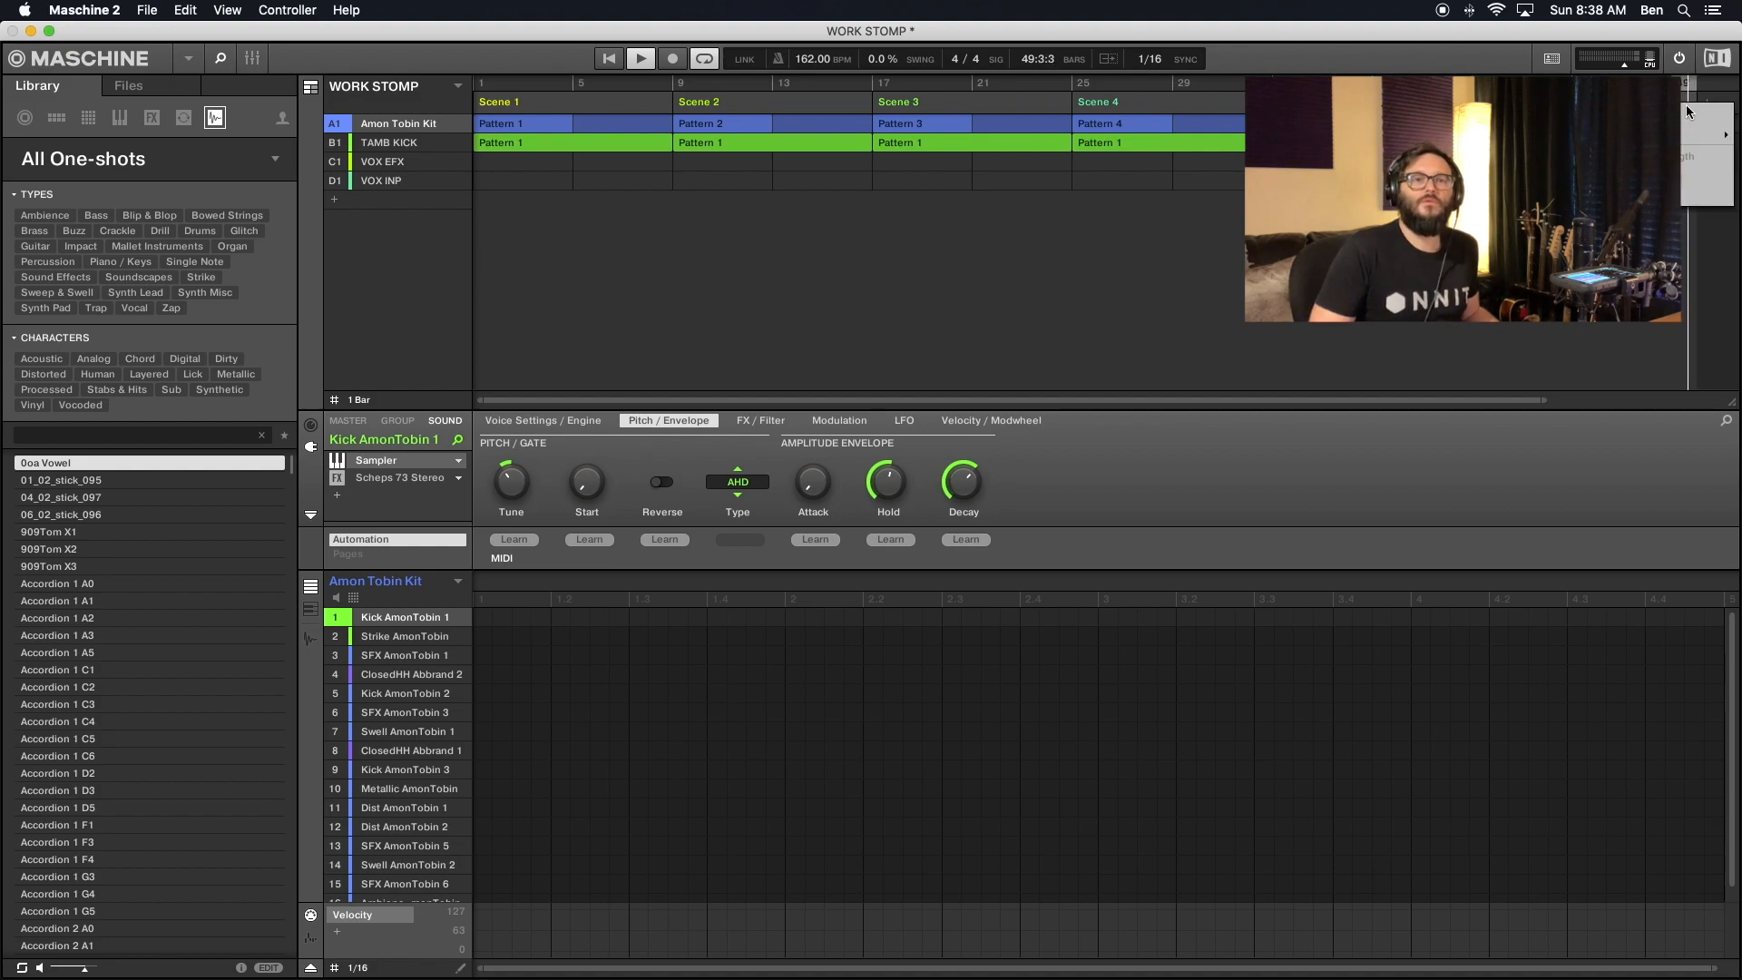
left_click(1676, 195)
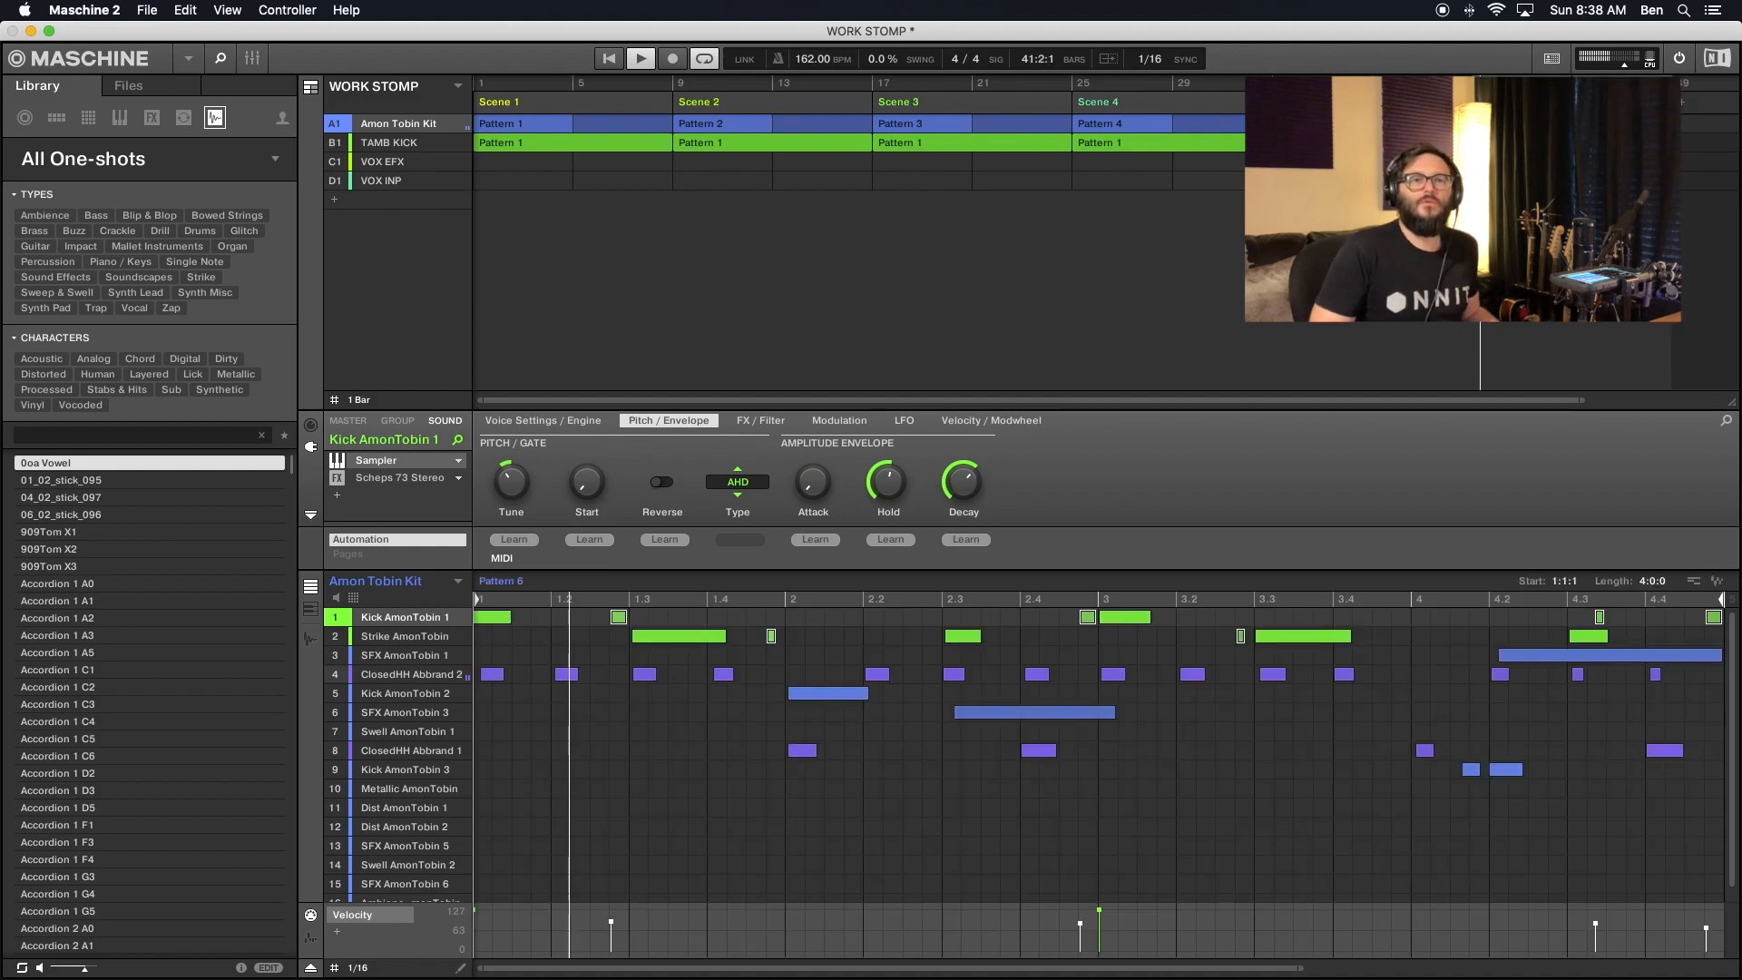
left_click(1685, 109)
left_click(1710, 109)
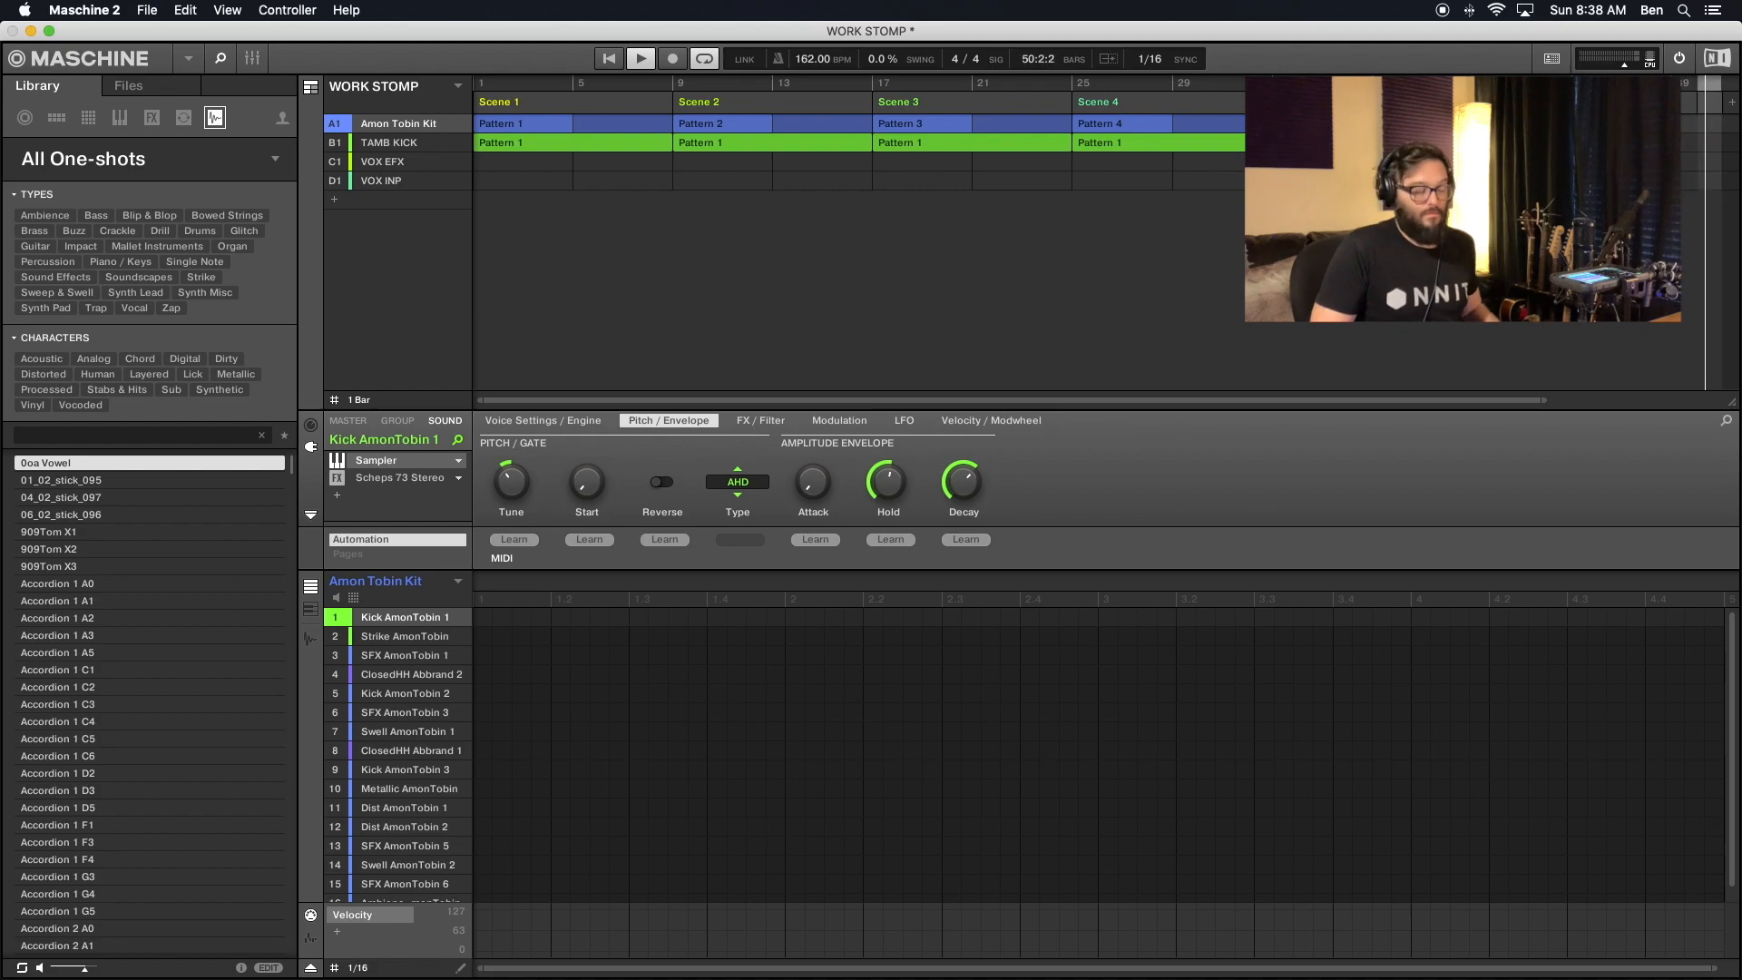
key("super+z")
key("super+z")
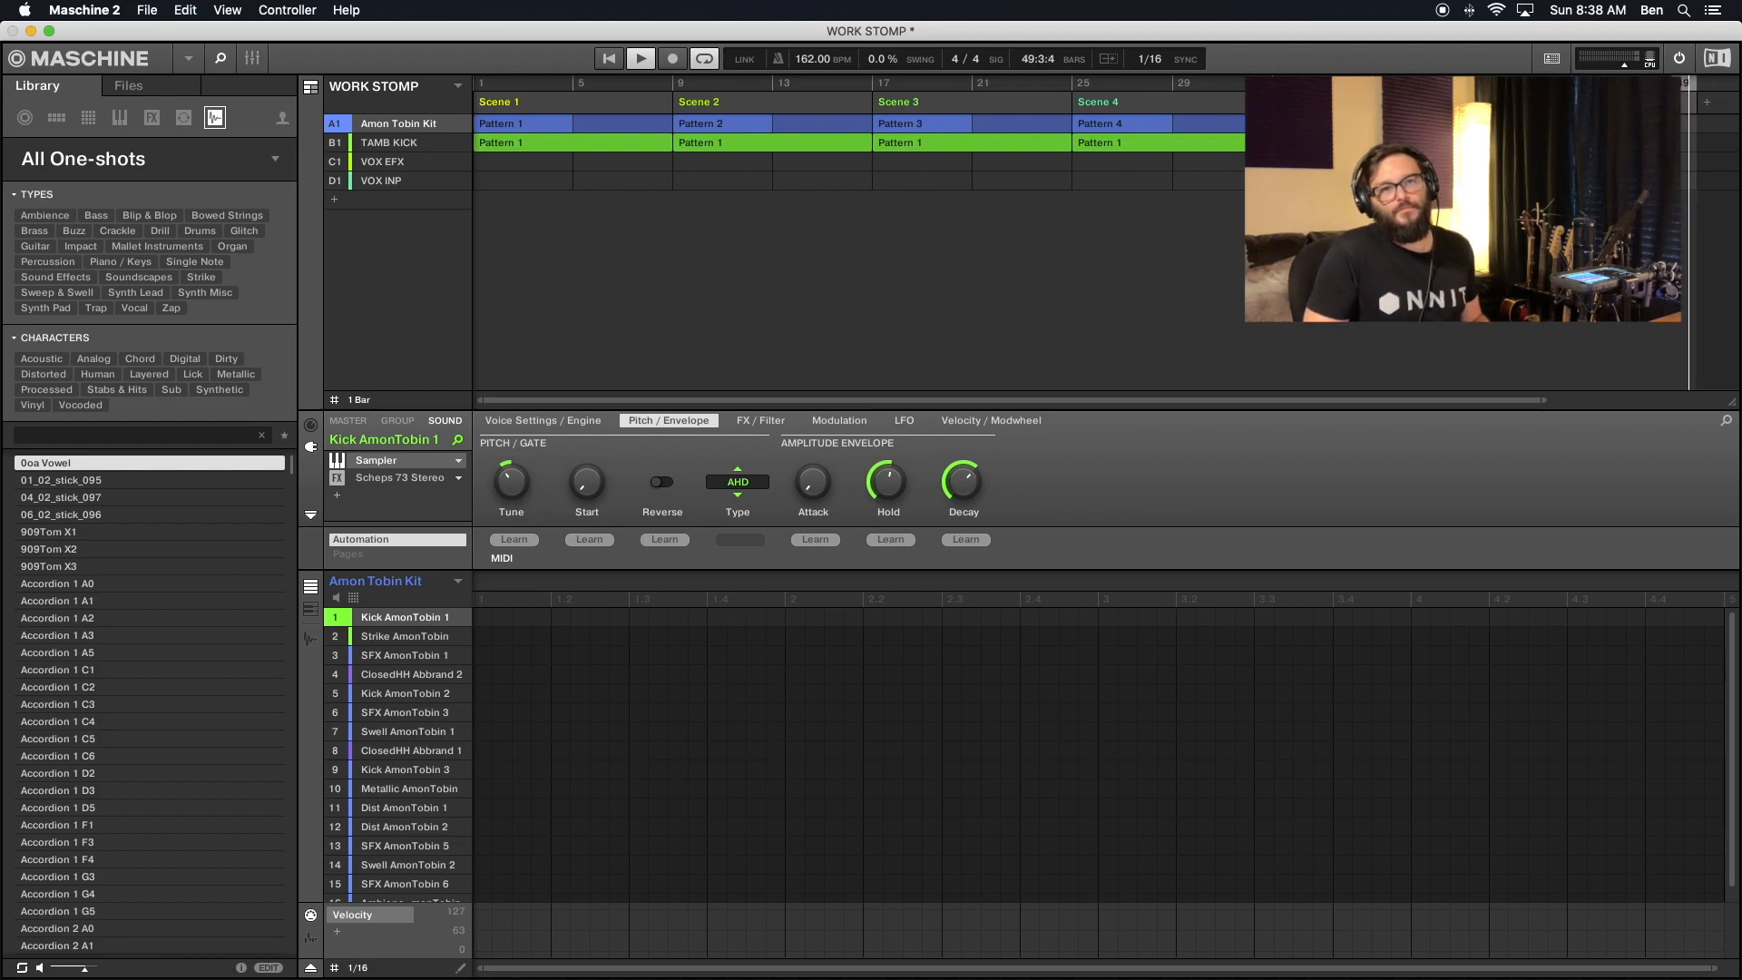
- Add Scene 7 to the song timeline at bar 49 and Scene 8 at bar 57
right_click(1716, 113)
mouse_move(1719, 140)
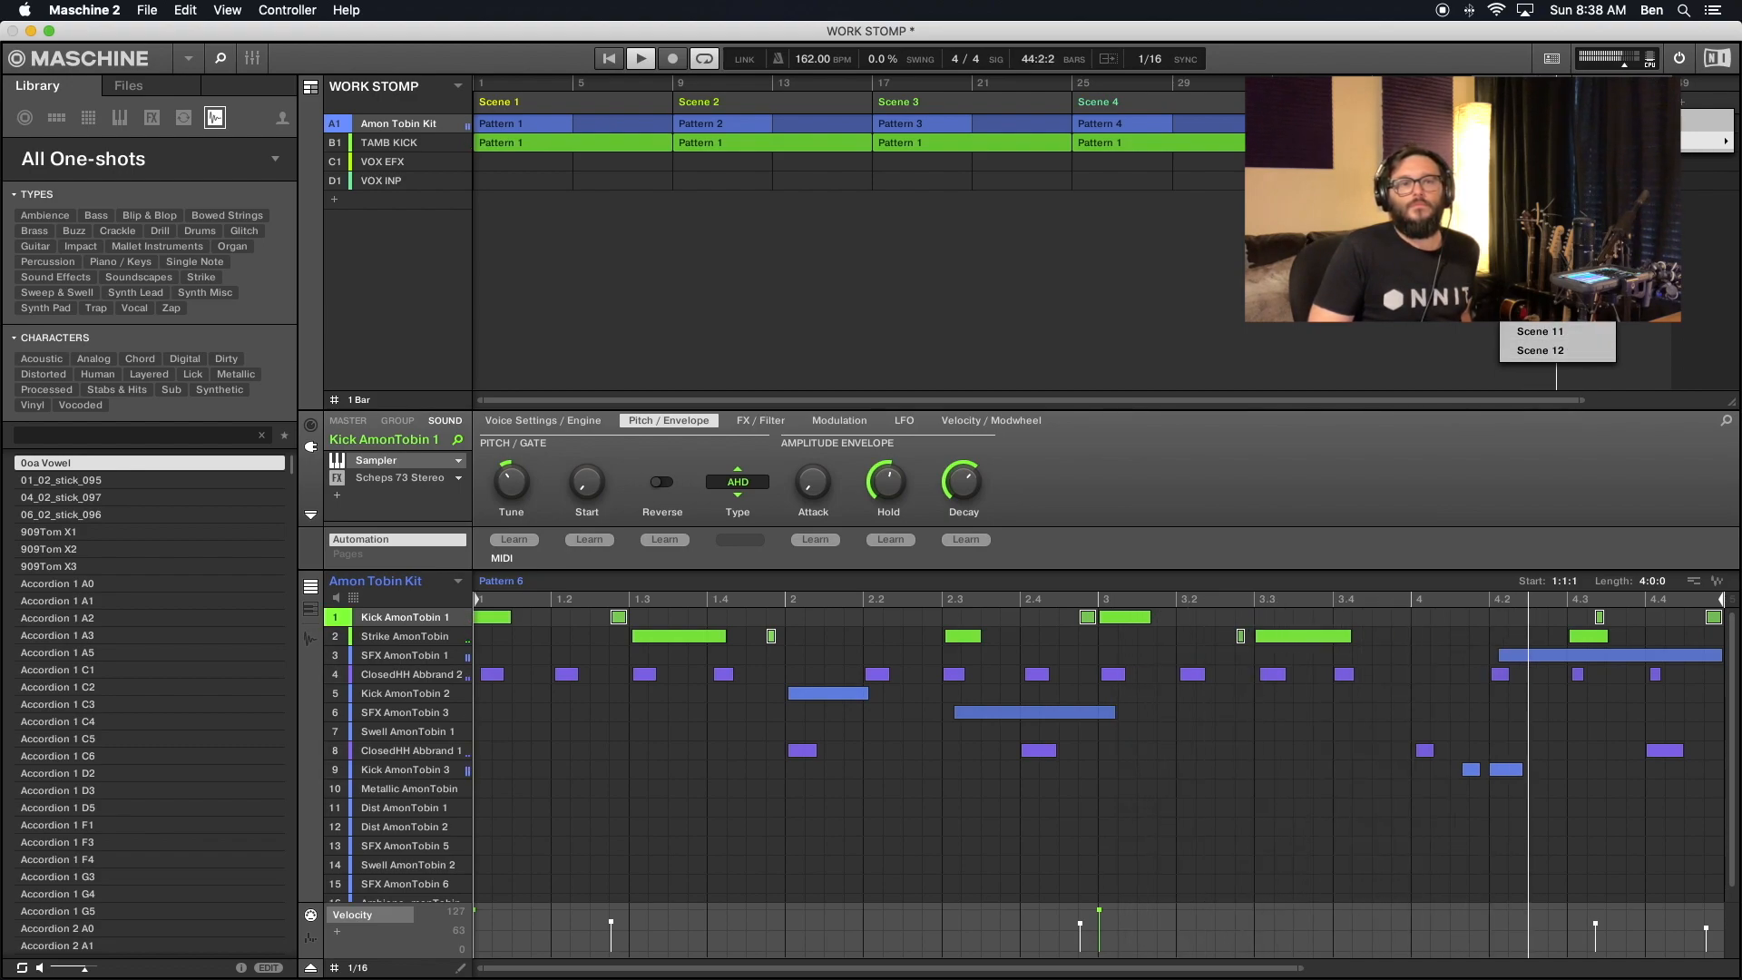
left_click(1549, 255)
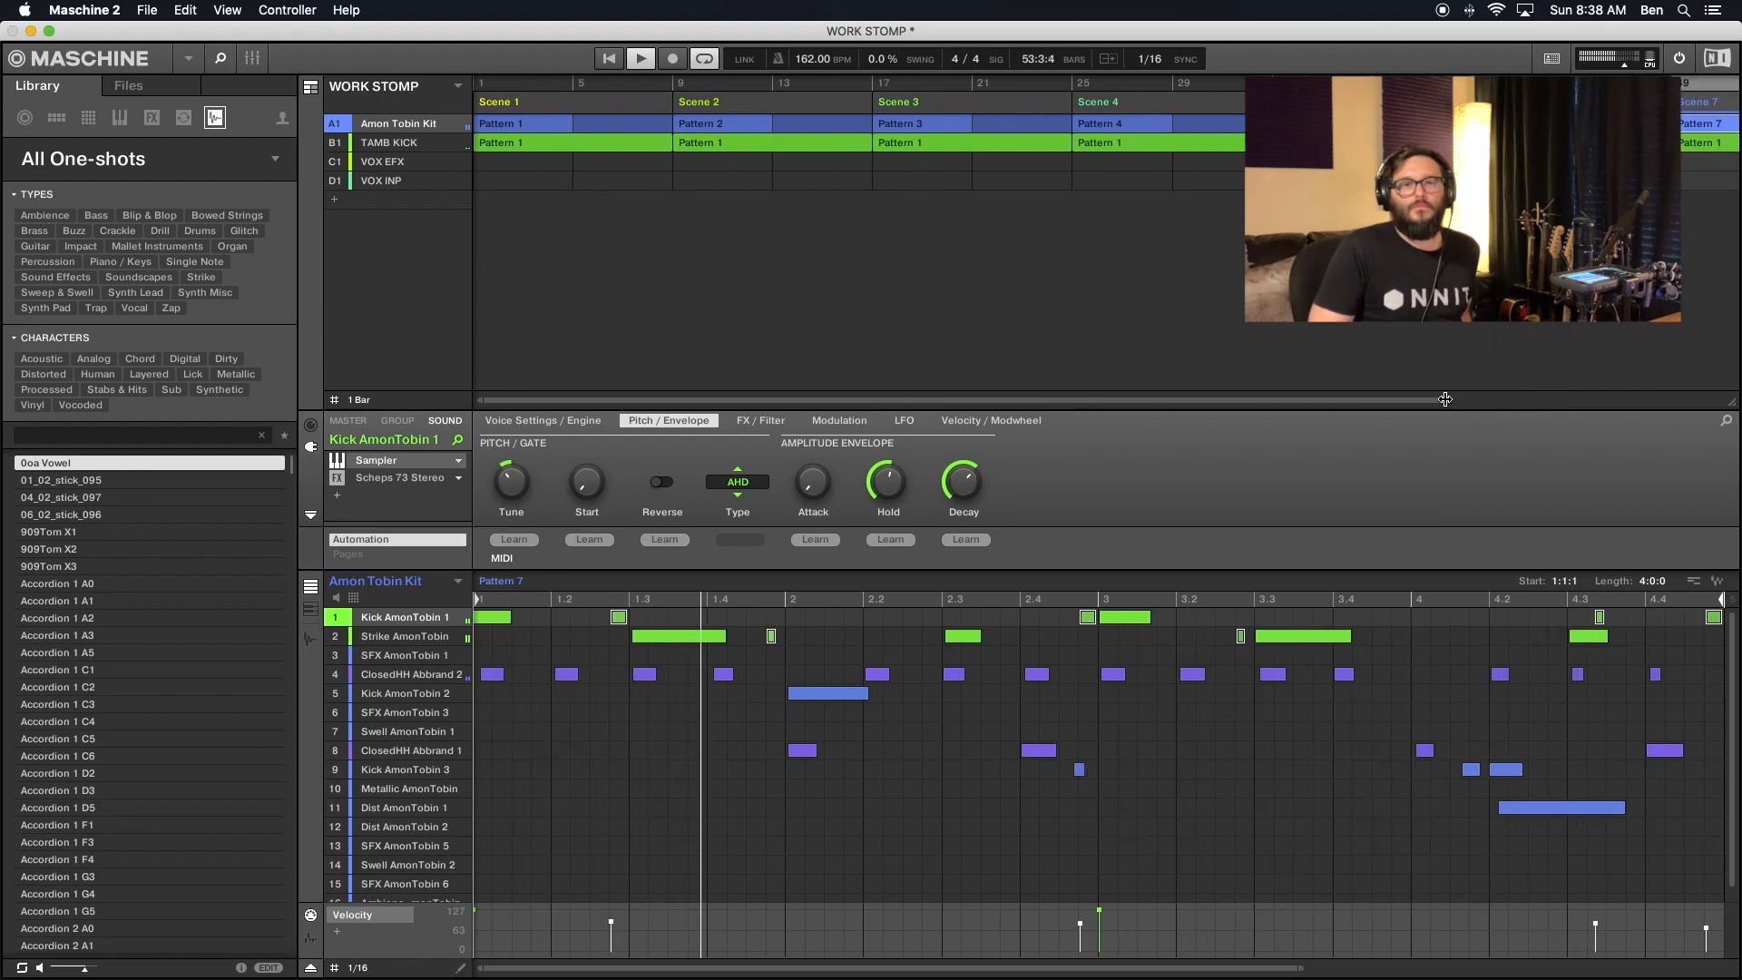
left_click_drag(1447, 400, 1716, 400)
right_click(1580, 103)
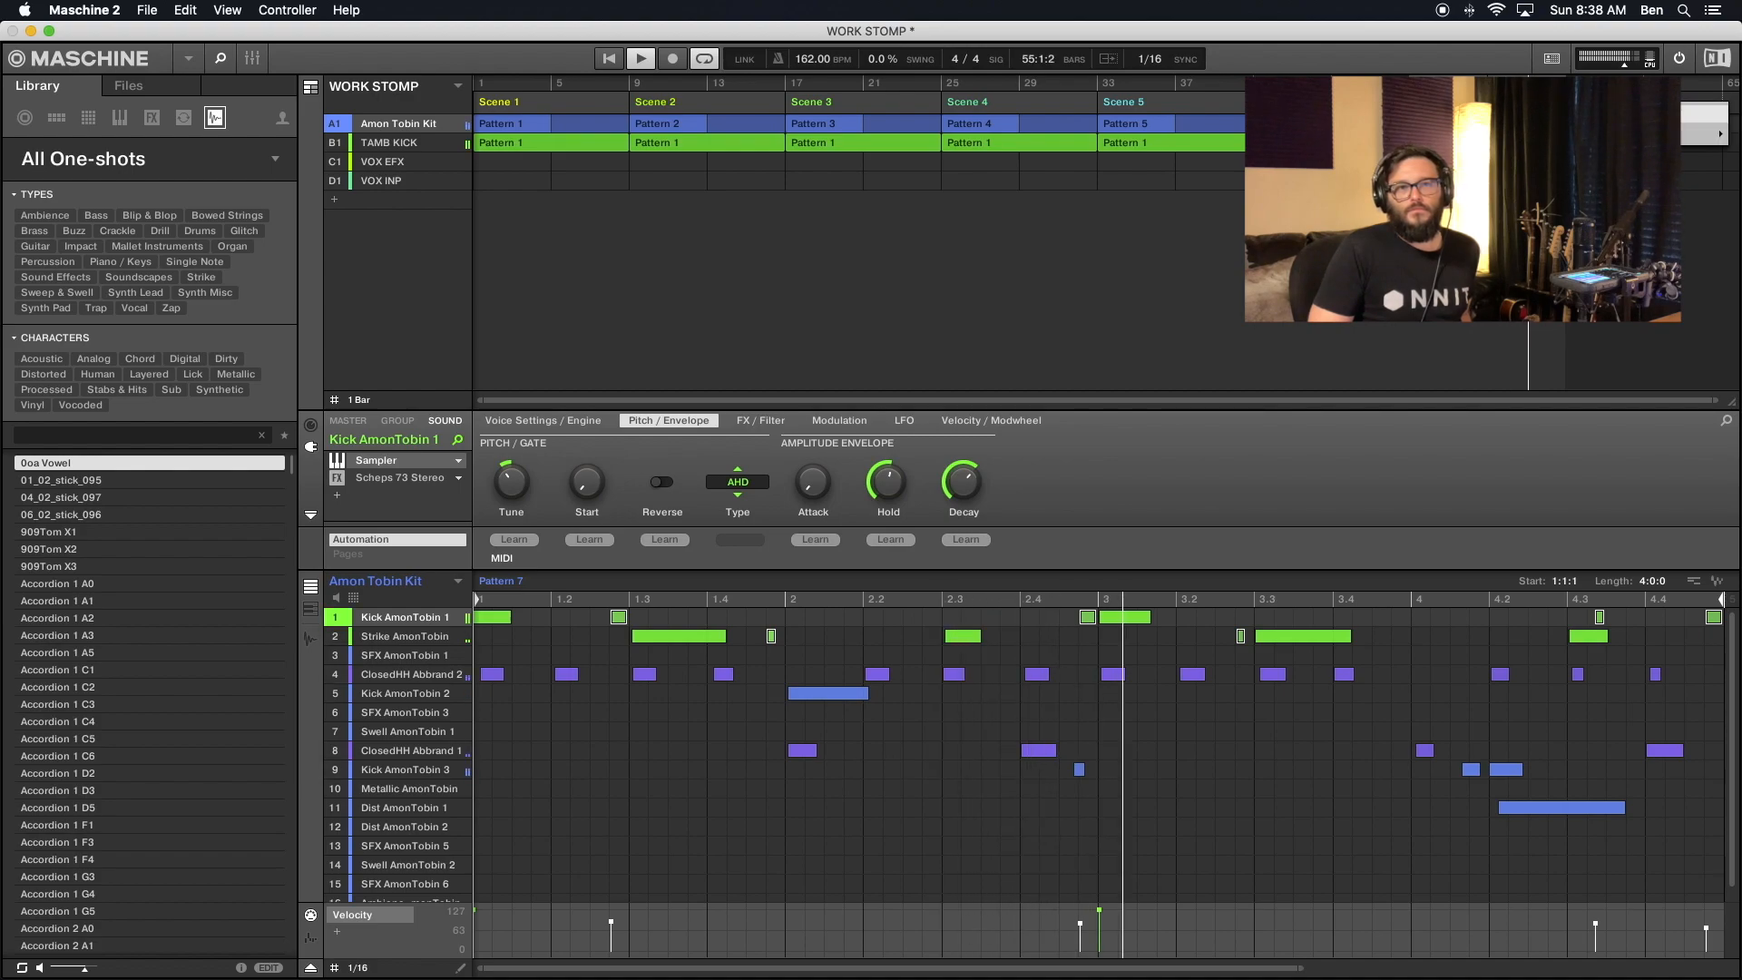
mouse_move(1660, 134)
left_click(1549, 272)
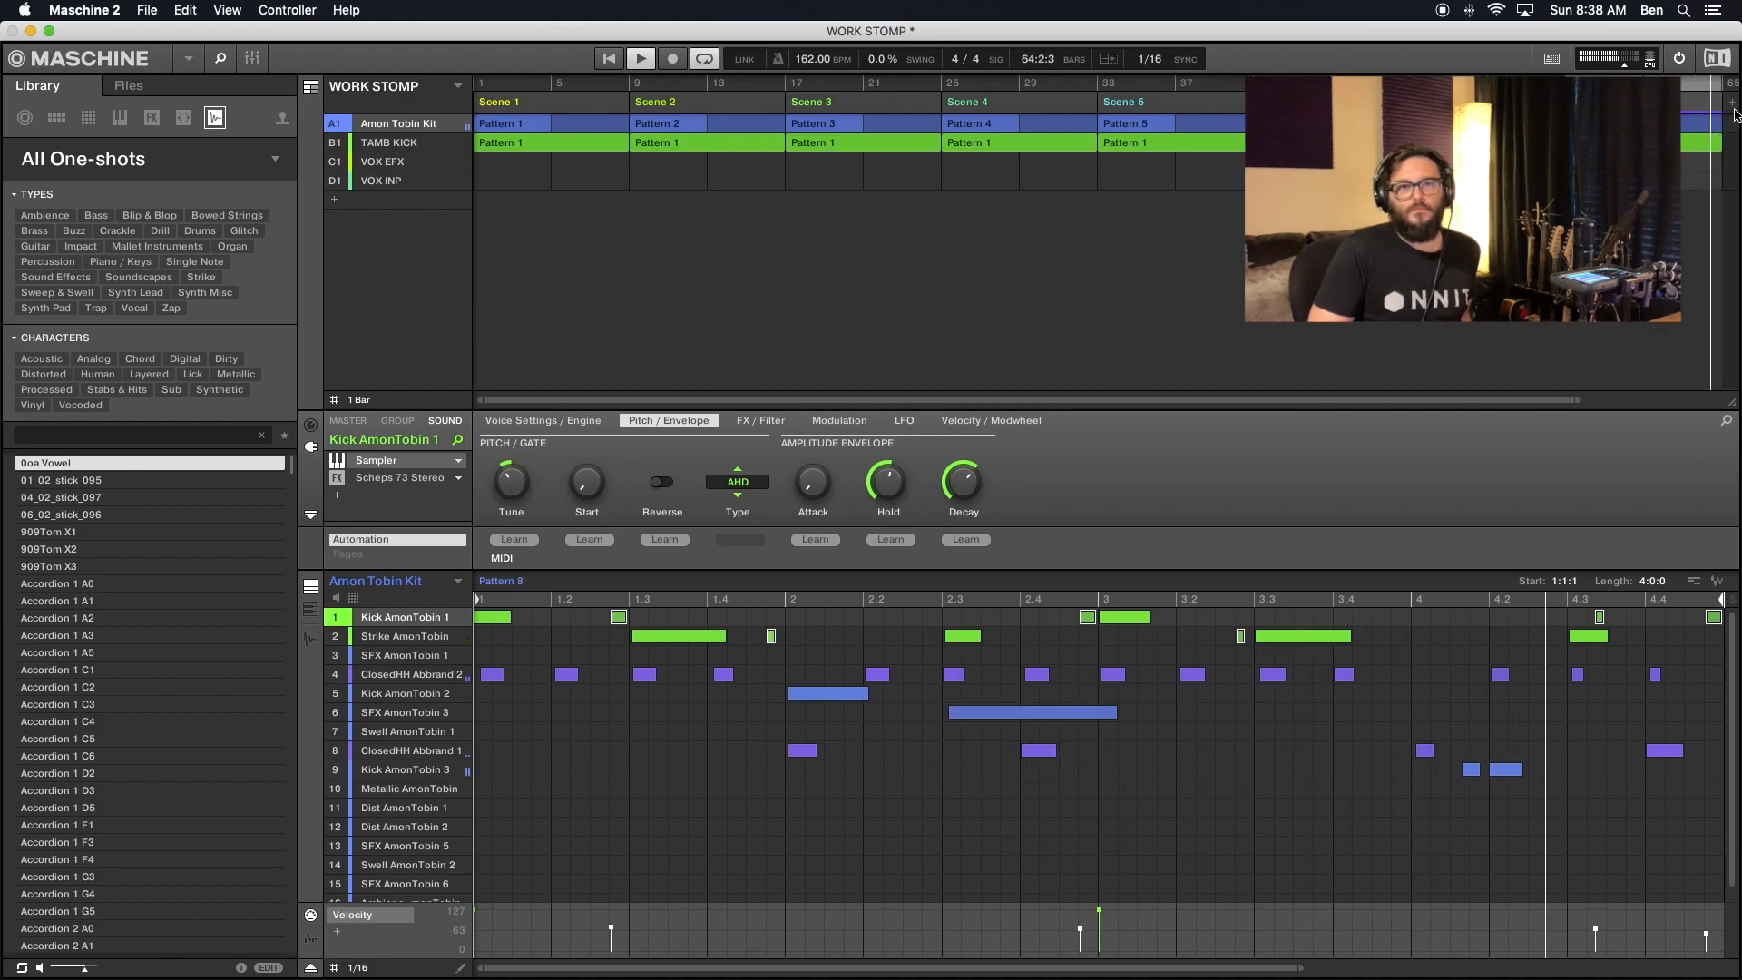
- Add Scene 9 to the song timeline at bar 65 and Scene 10 at bar 73
left_click_drag(1576, 399, 1737, 419)
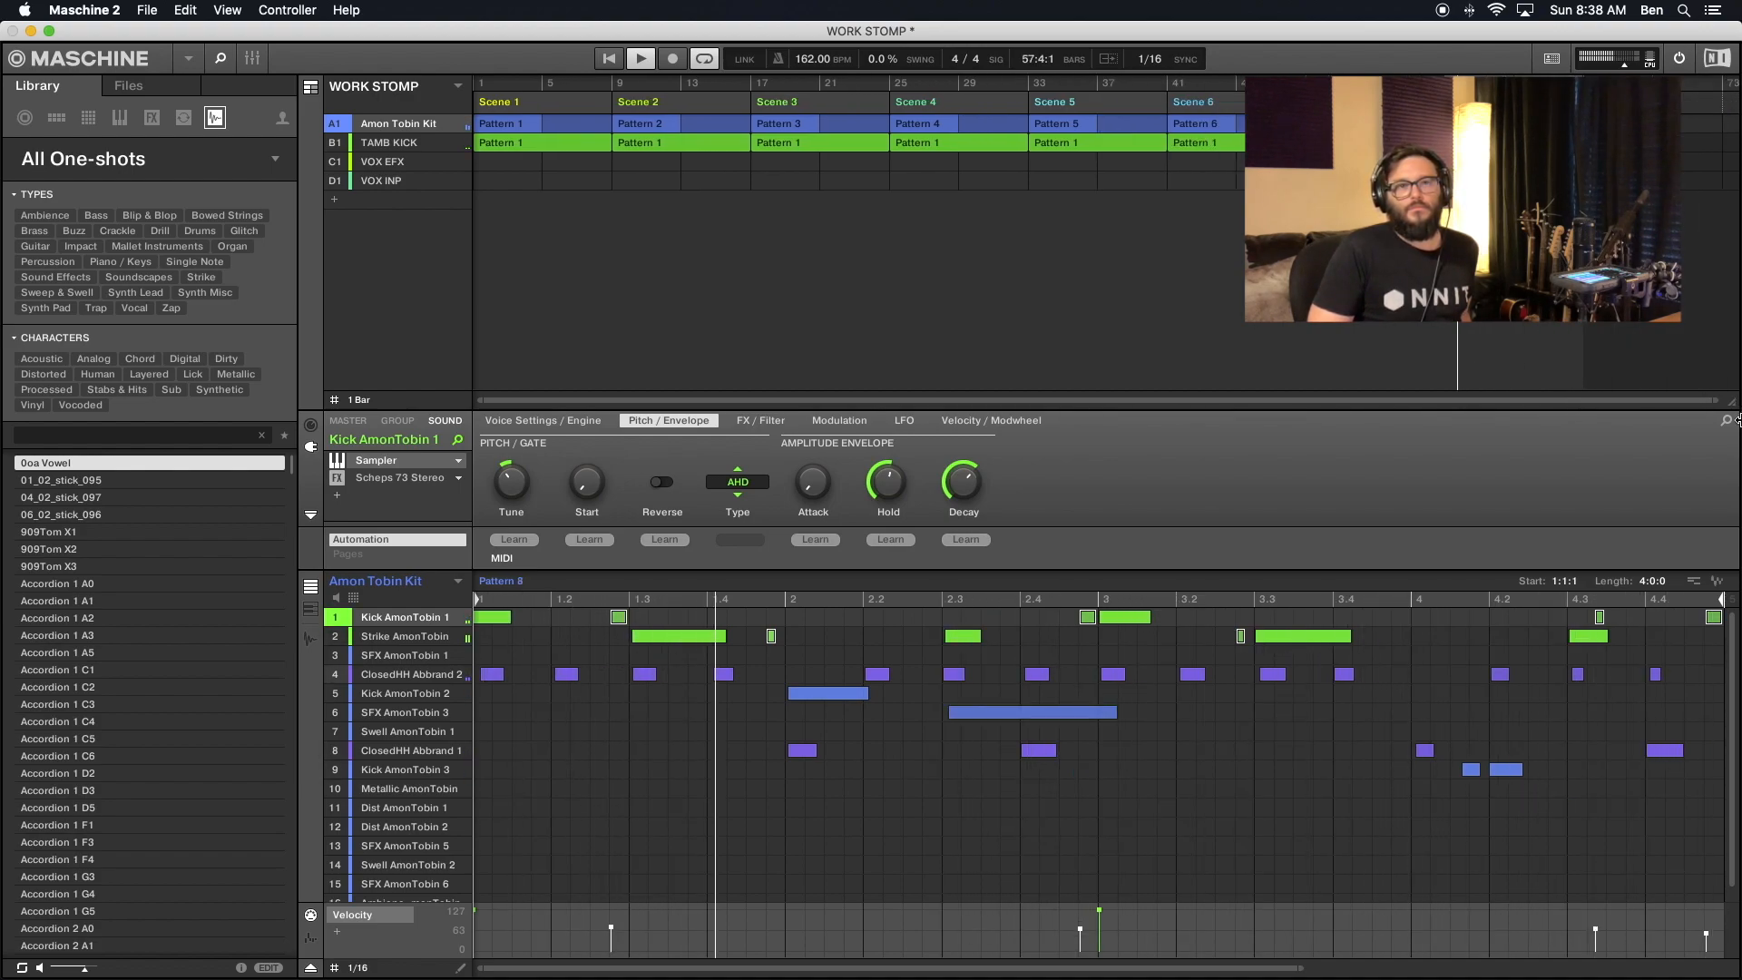
right_click(1618, 103)
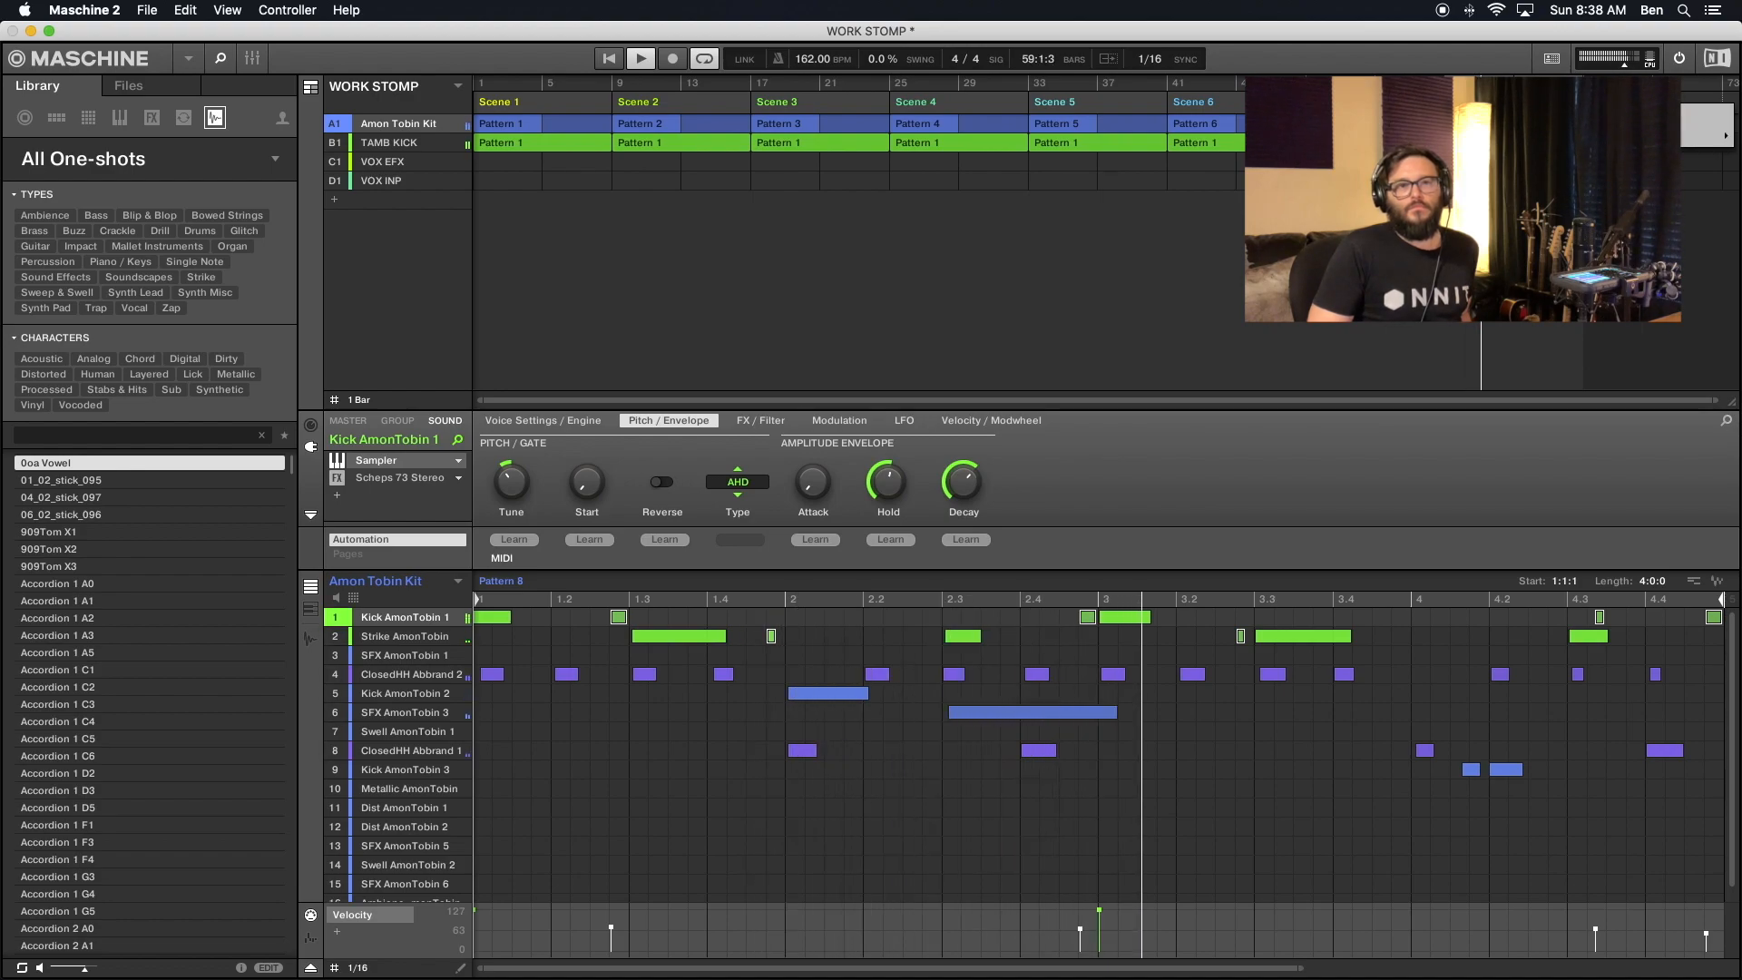
mouse_move(1660, 136)
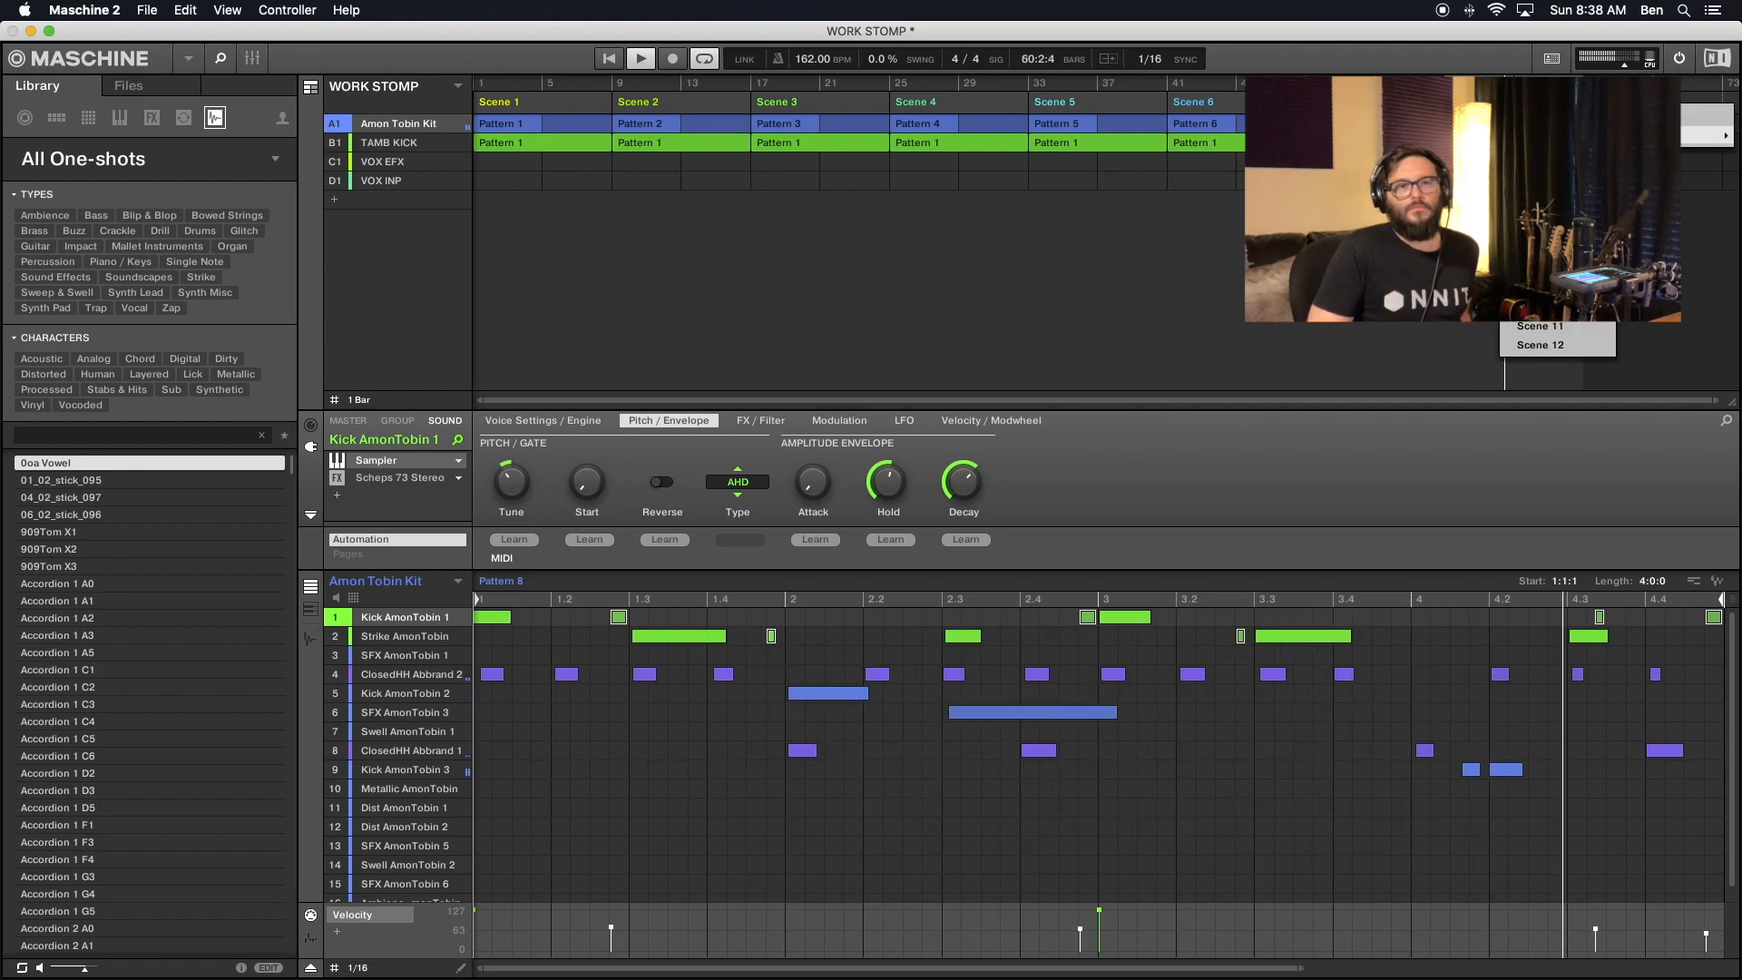
left_click(1559, 288)
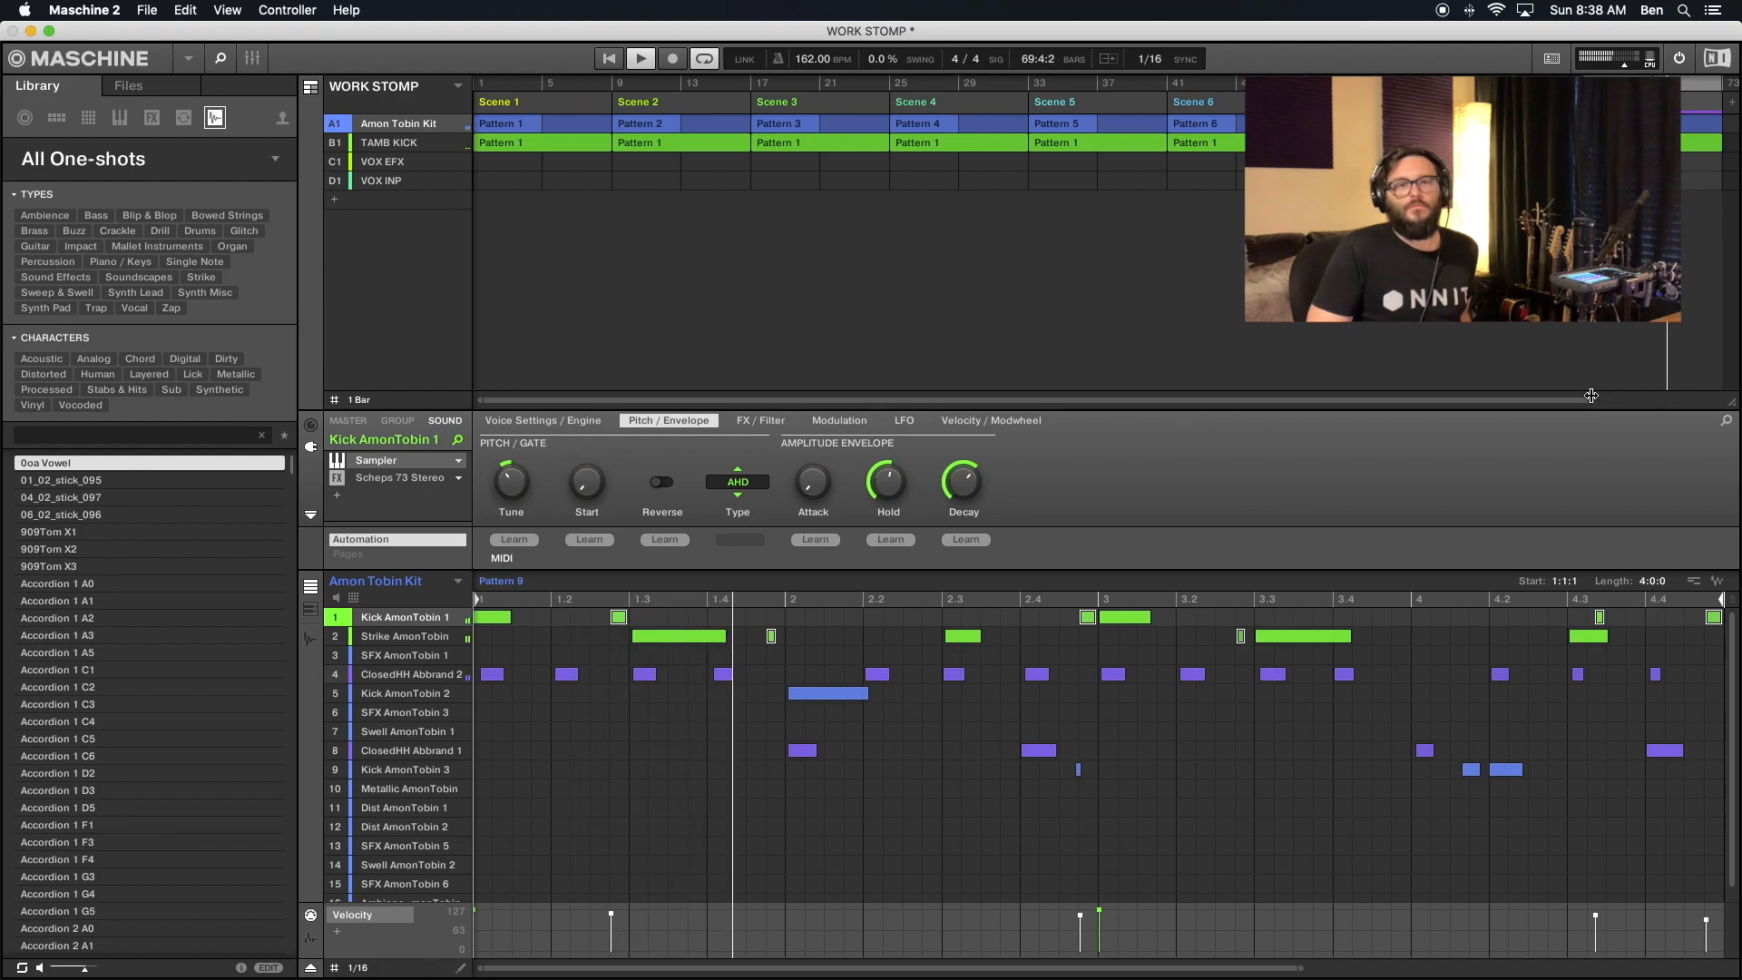
left_click_drag(1591, 395, 1737, 473)
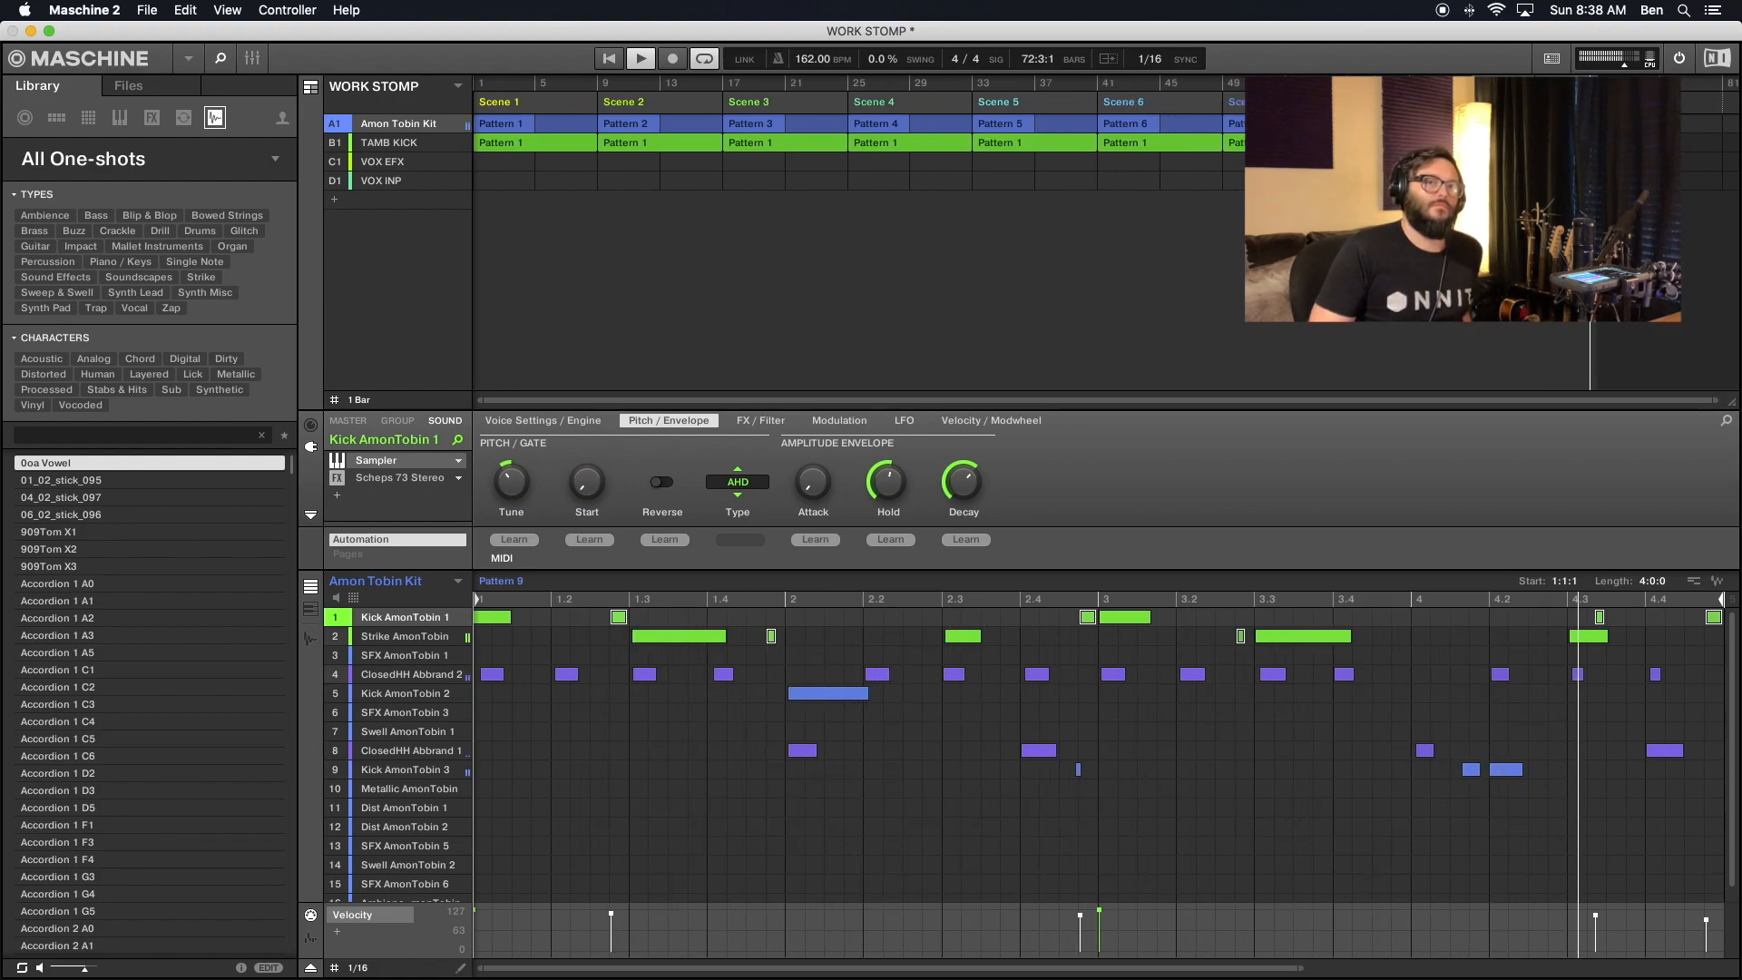
right_click(1616, 103)
mouse_move(1644, 135)
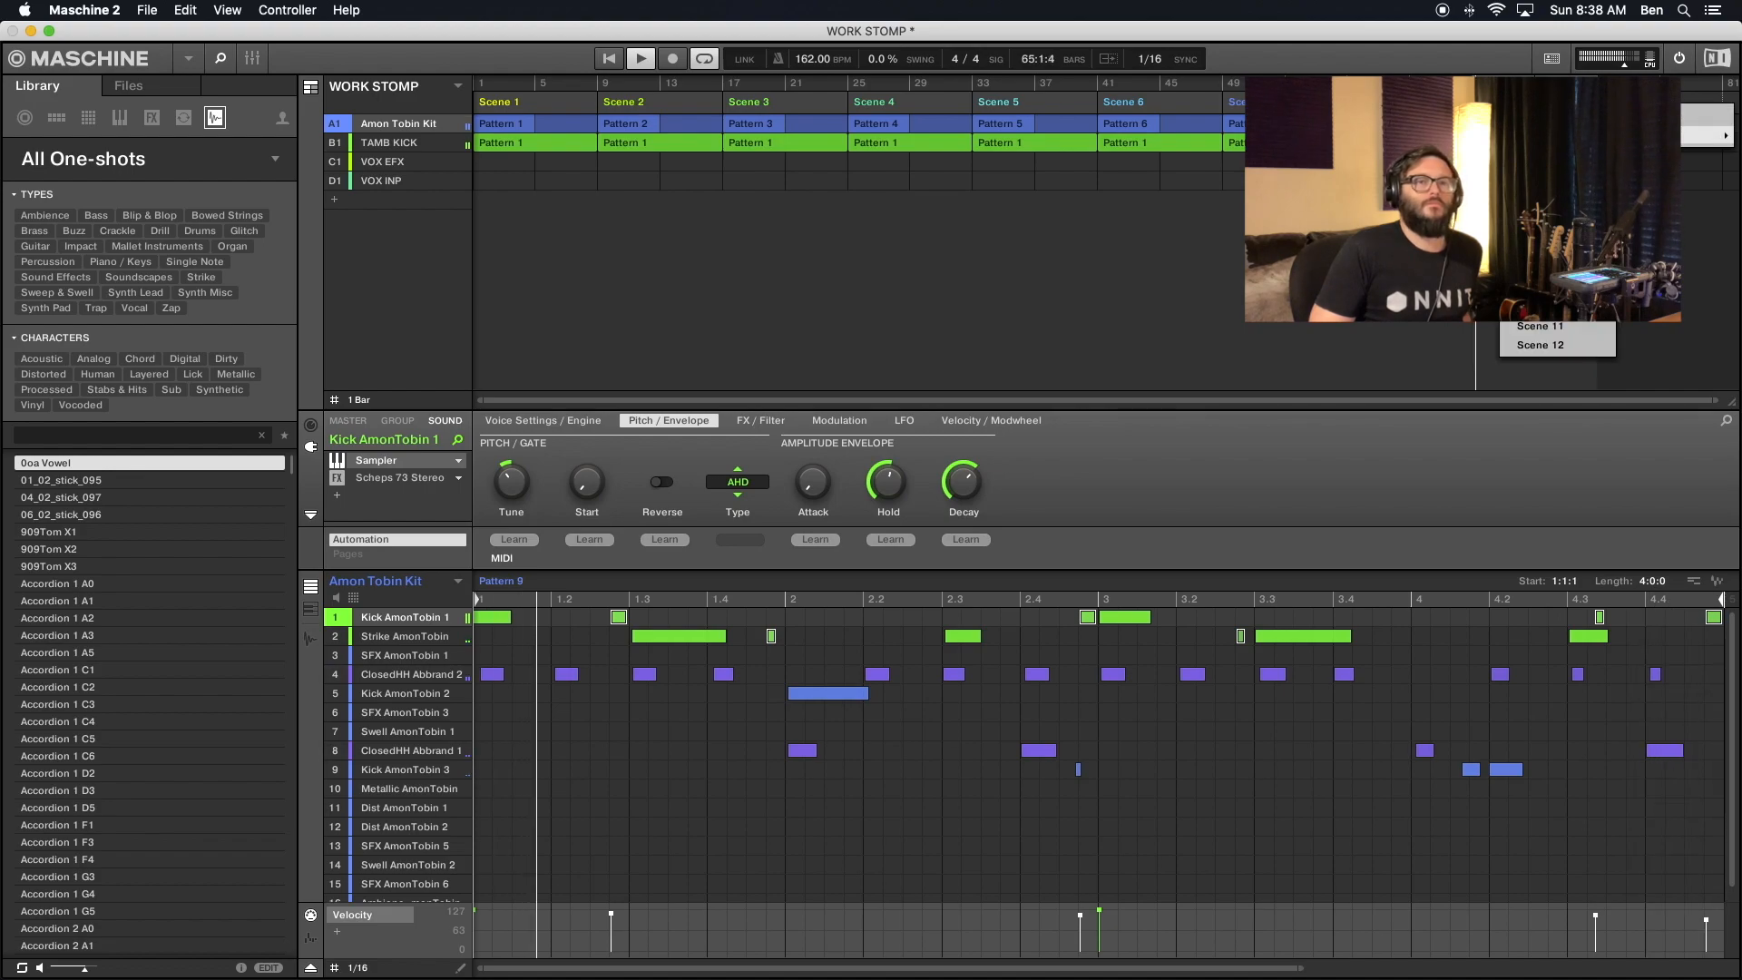
left_click(1594, 309)
- Add Scene 11 to the song timeline at bar 81 and Scene 12 at bar 89
left_click_drag(1599, 402, 1715, 400)
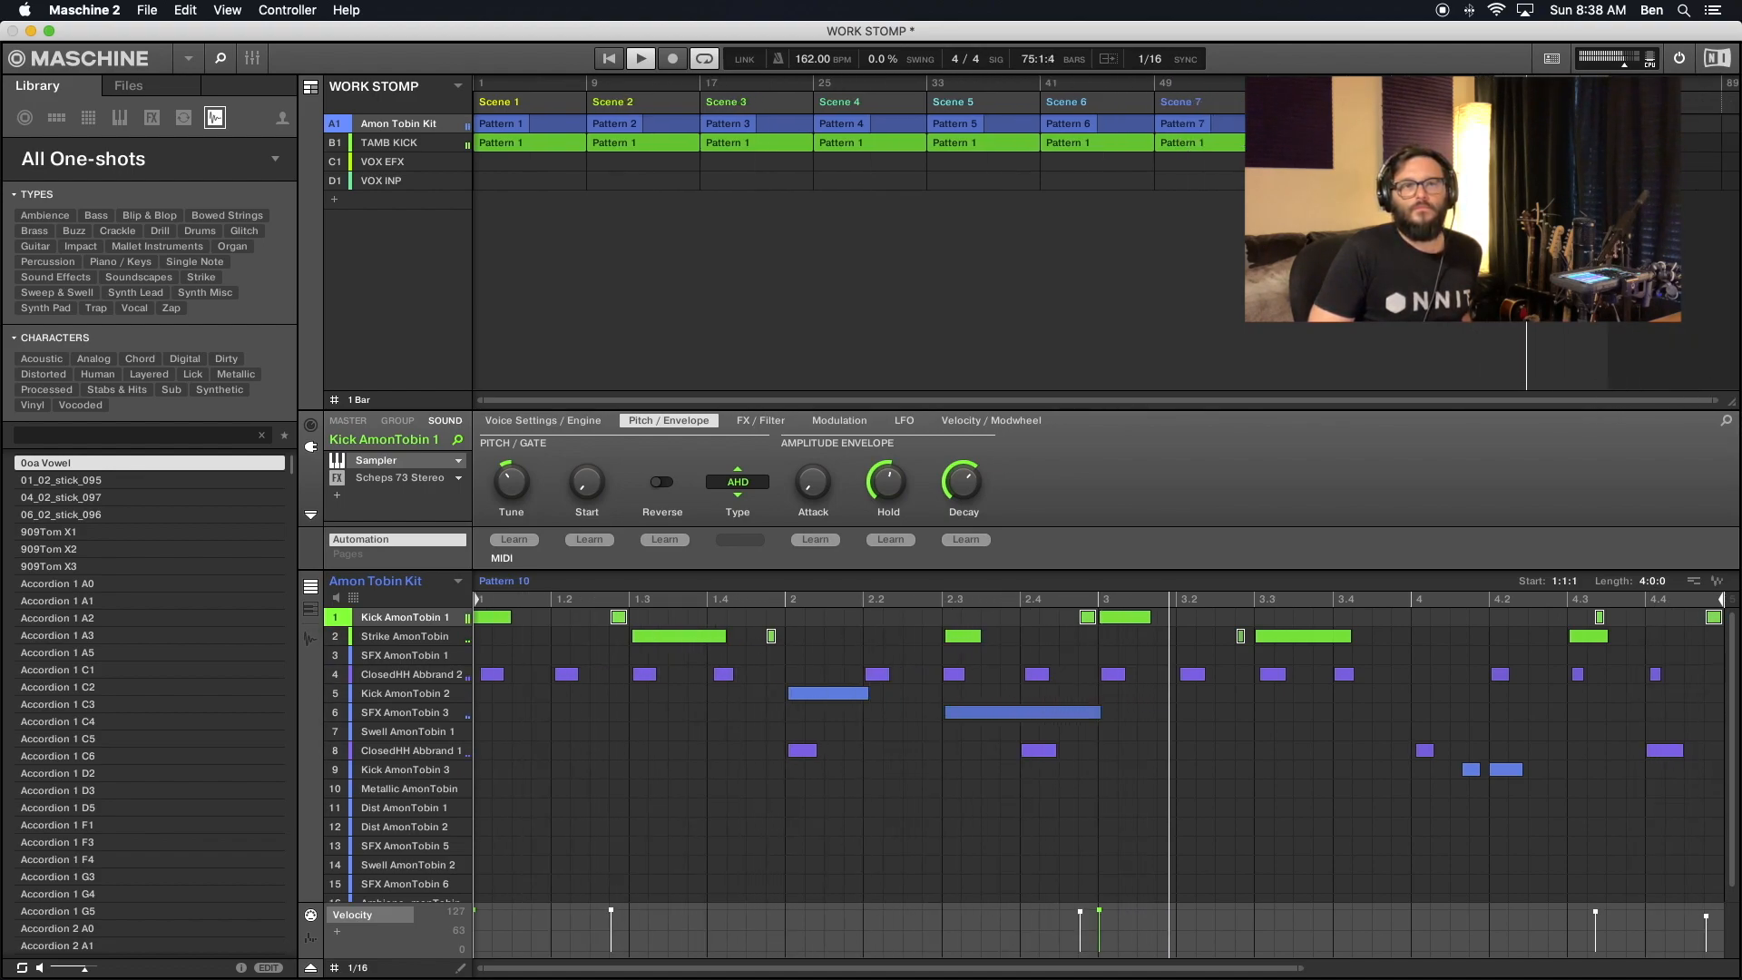
right_click(1616, 101)
mouse_move(1644, 128)
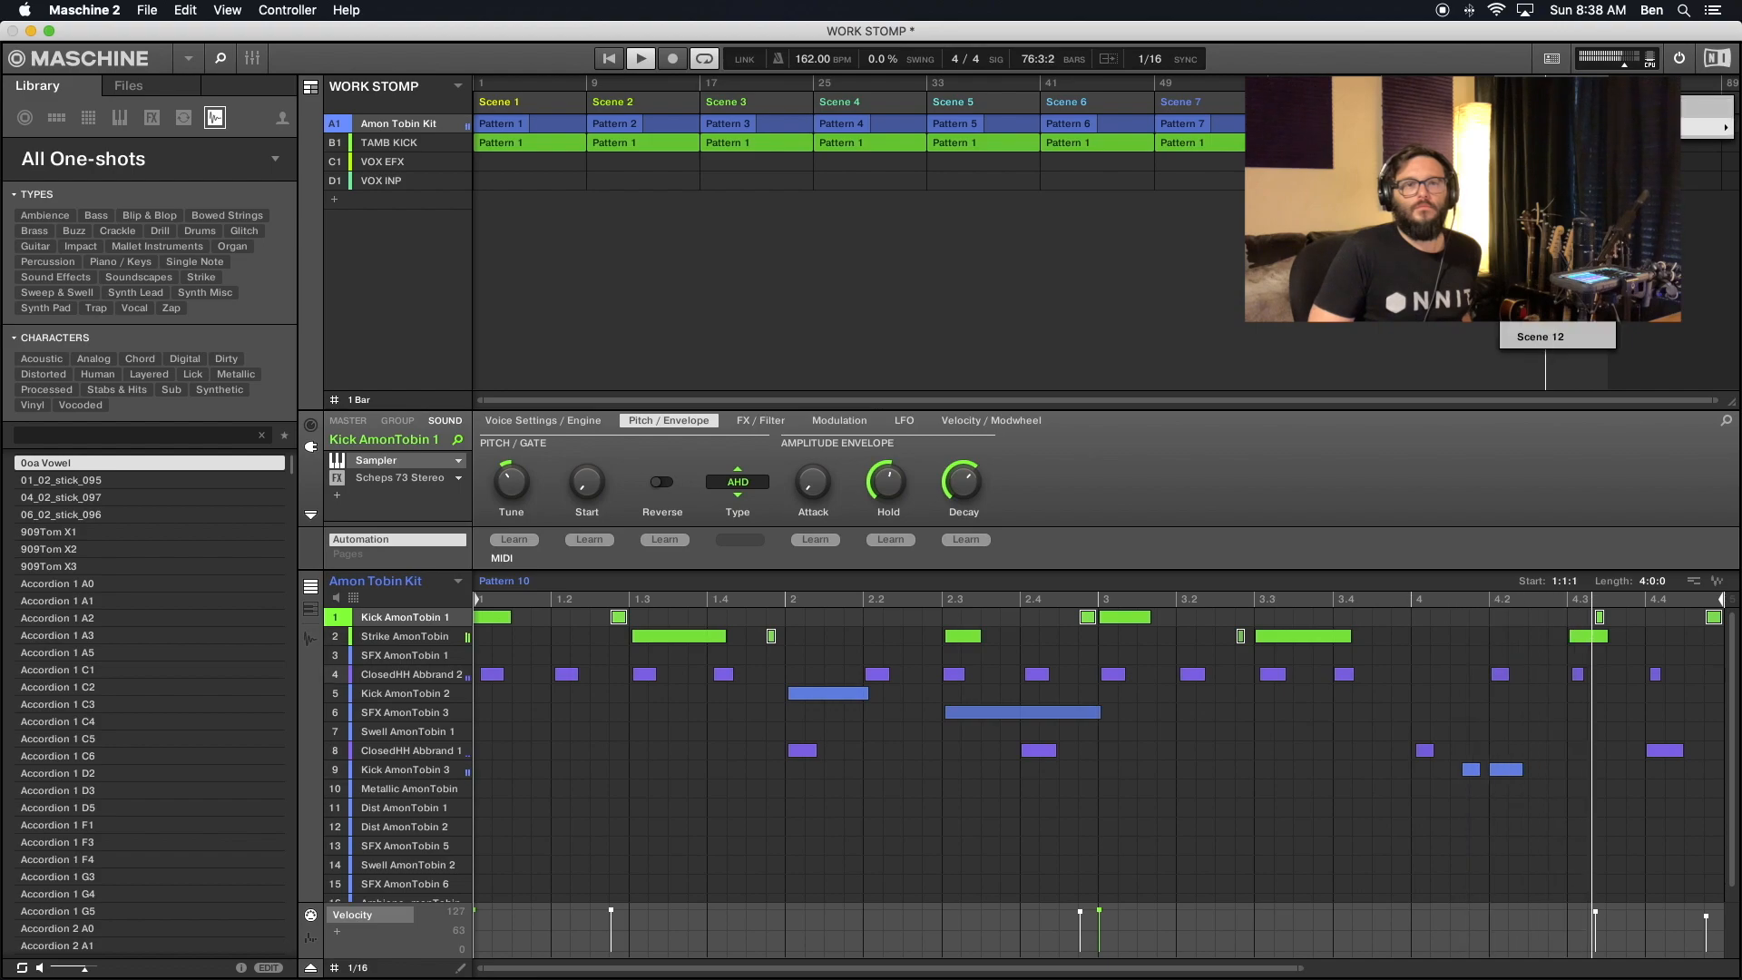
left_click(1556, 336)
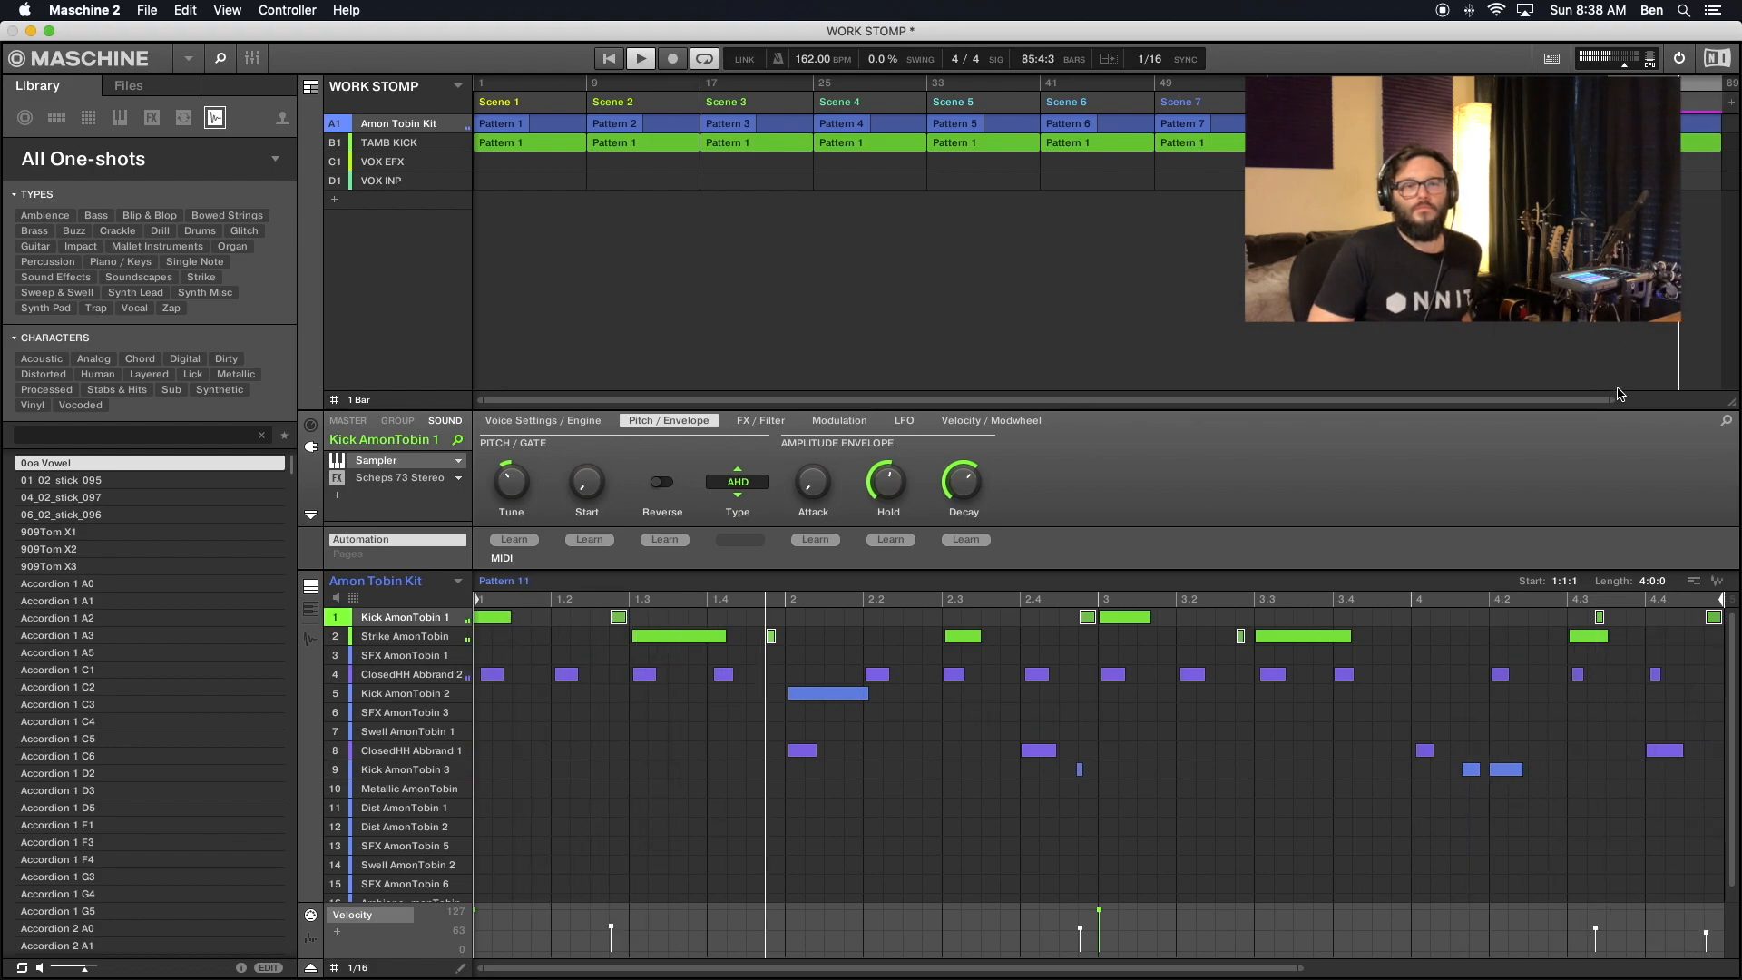
left_click_drag(1619, 395, 1715, 400)
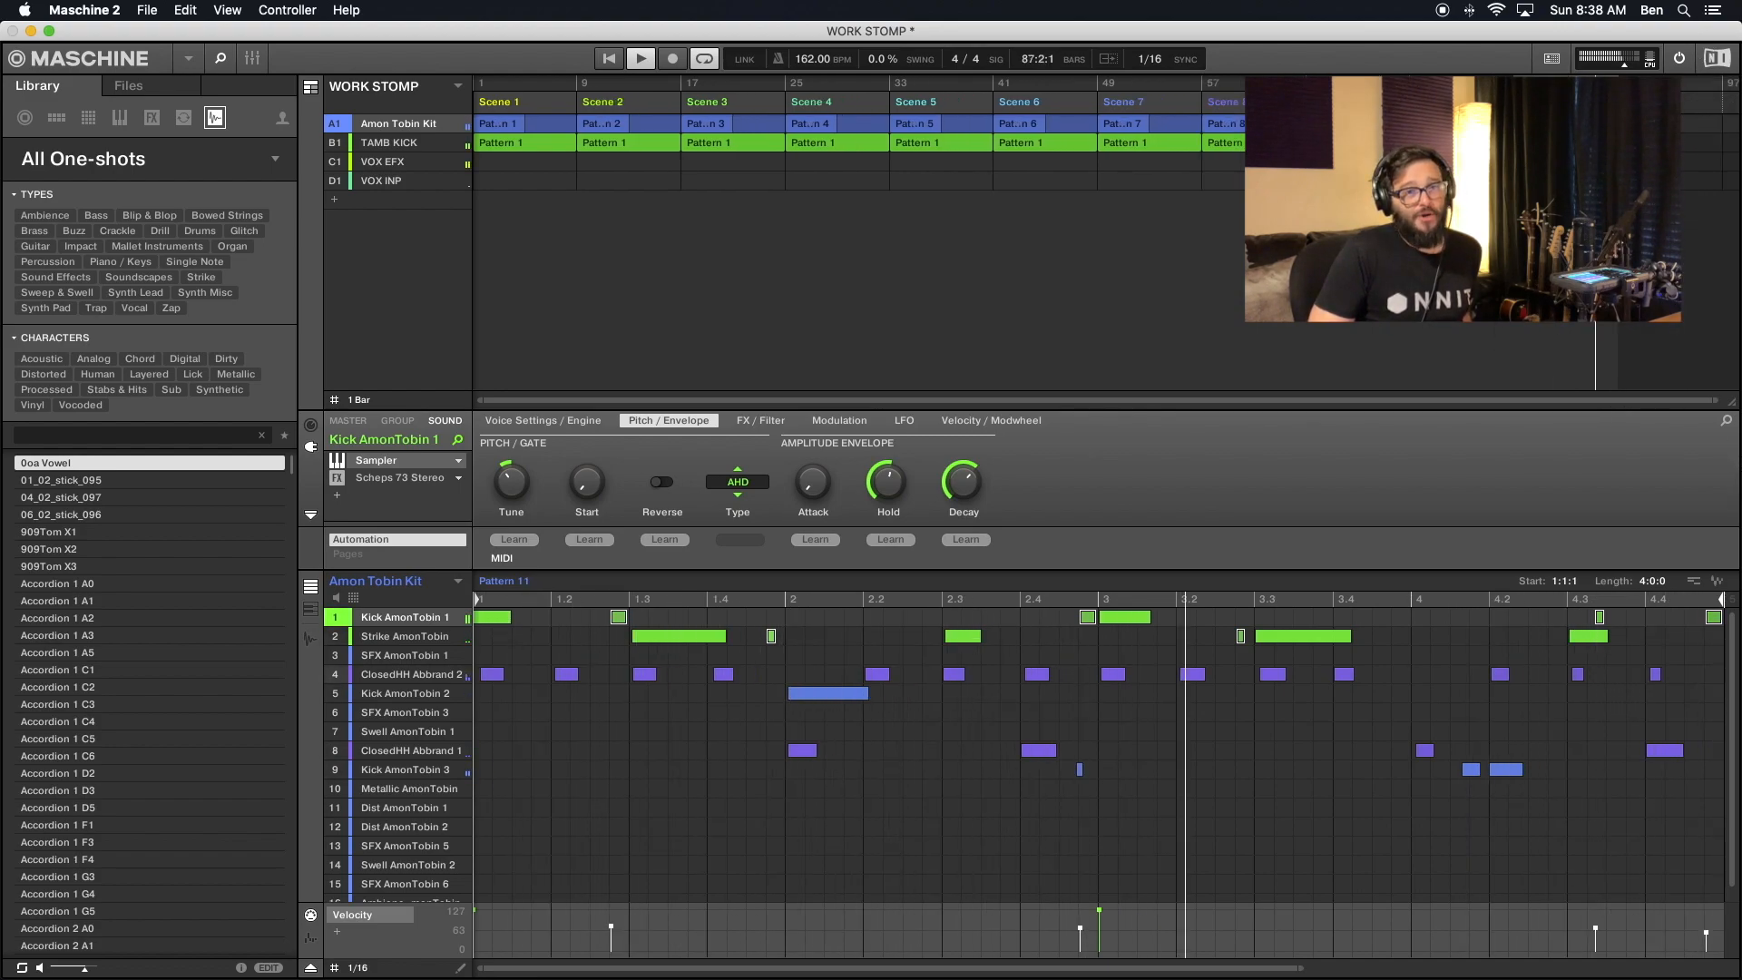
right_click(1622, 104)
mouse_move(1651, 139)
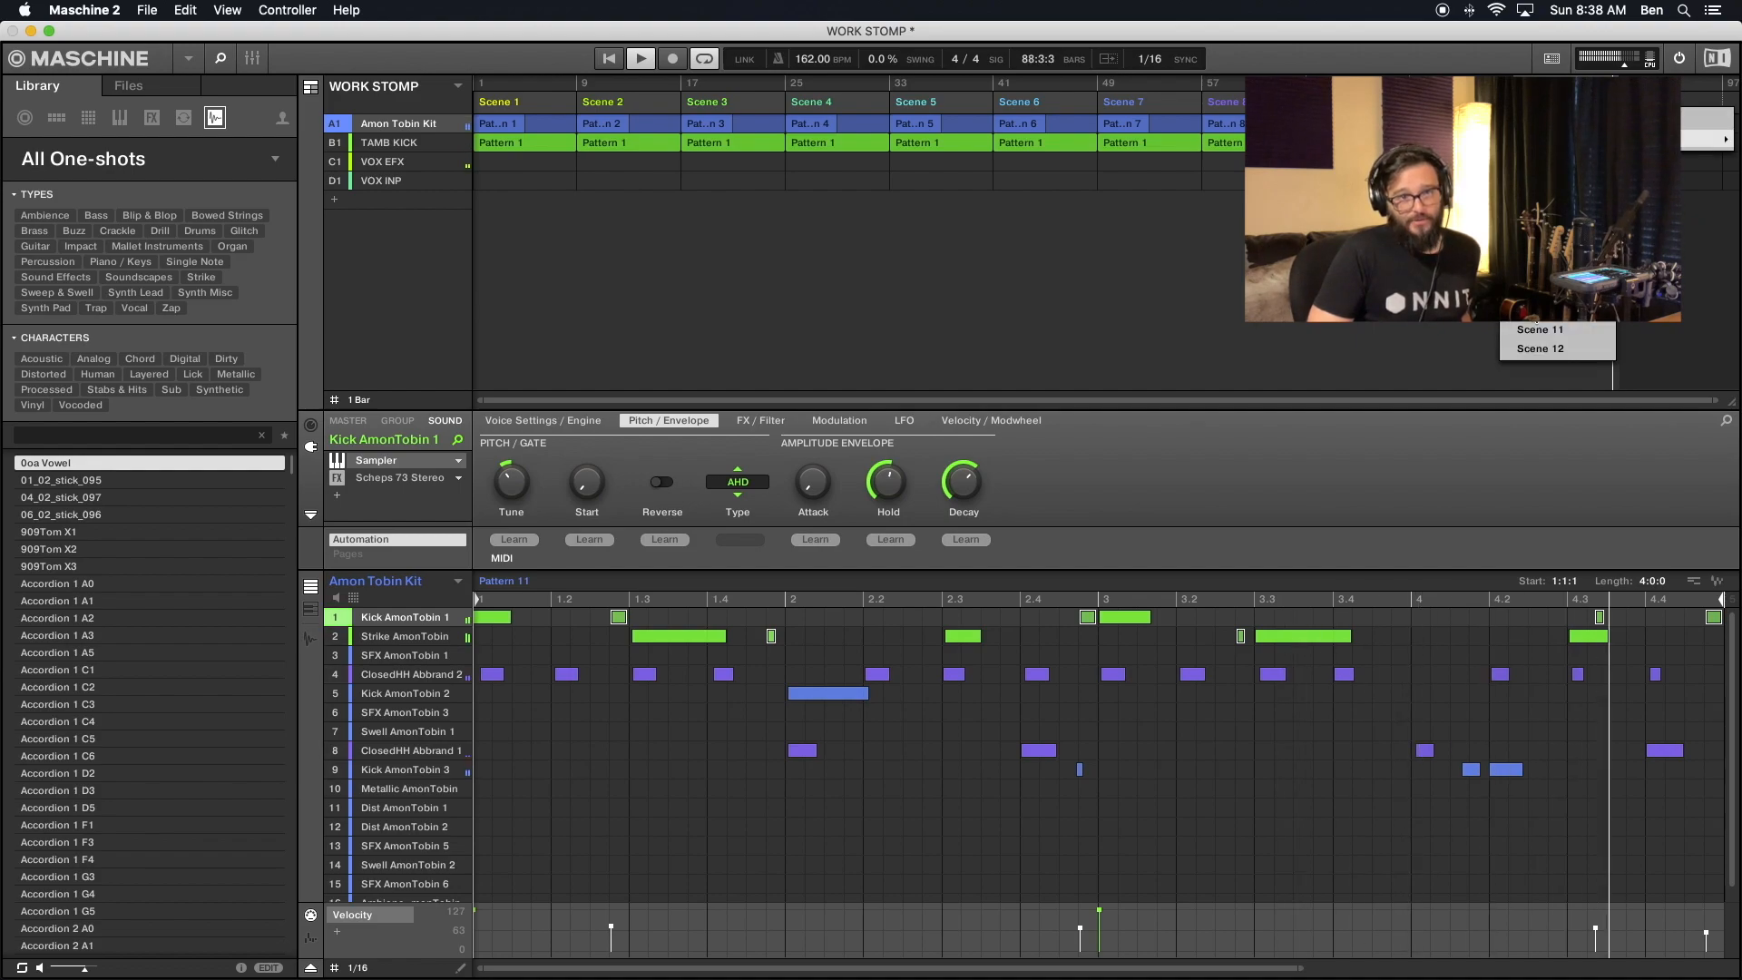
left_click(1542, 349)
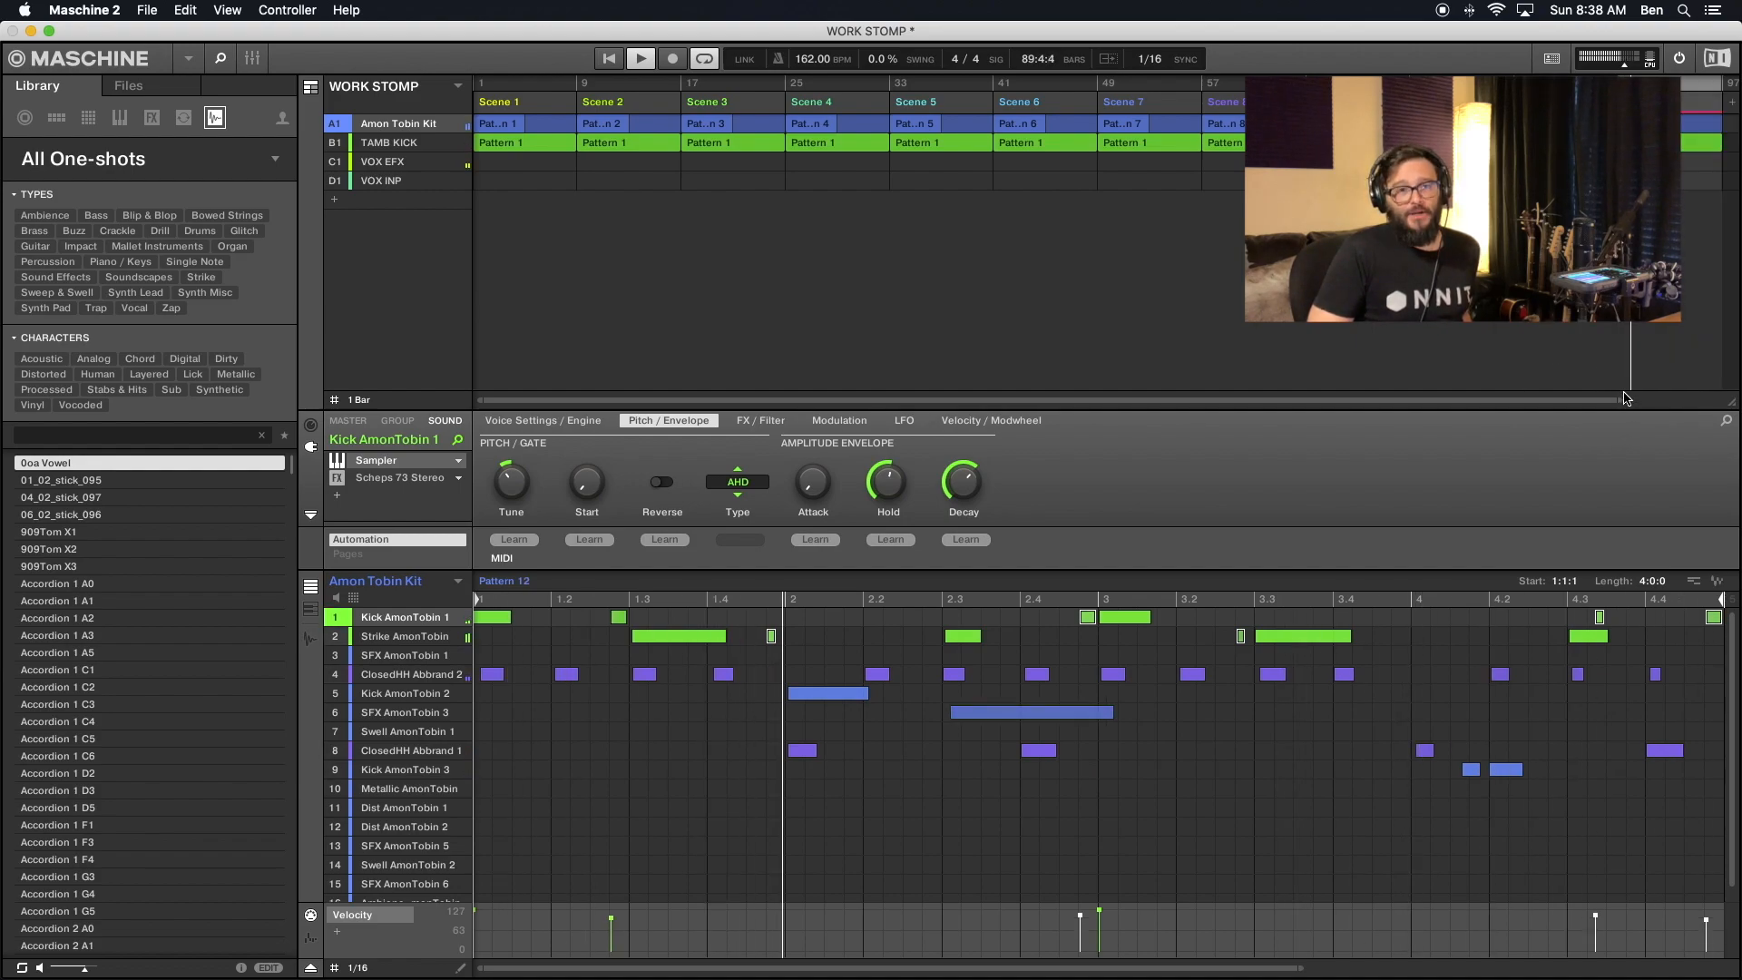
- Save the WORK STOMP project
mouse_move(1621, 399)
left_mouse_down()
mouse_move(1686, 403)
mouse_move(1602, 411)
mouse_move(1626, 417)
left_mouse_up()
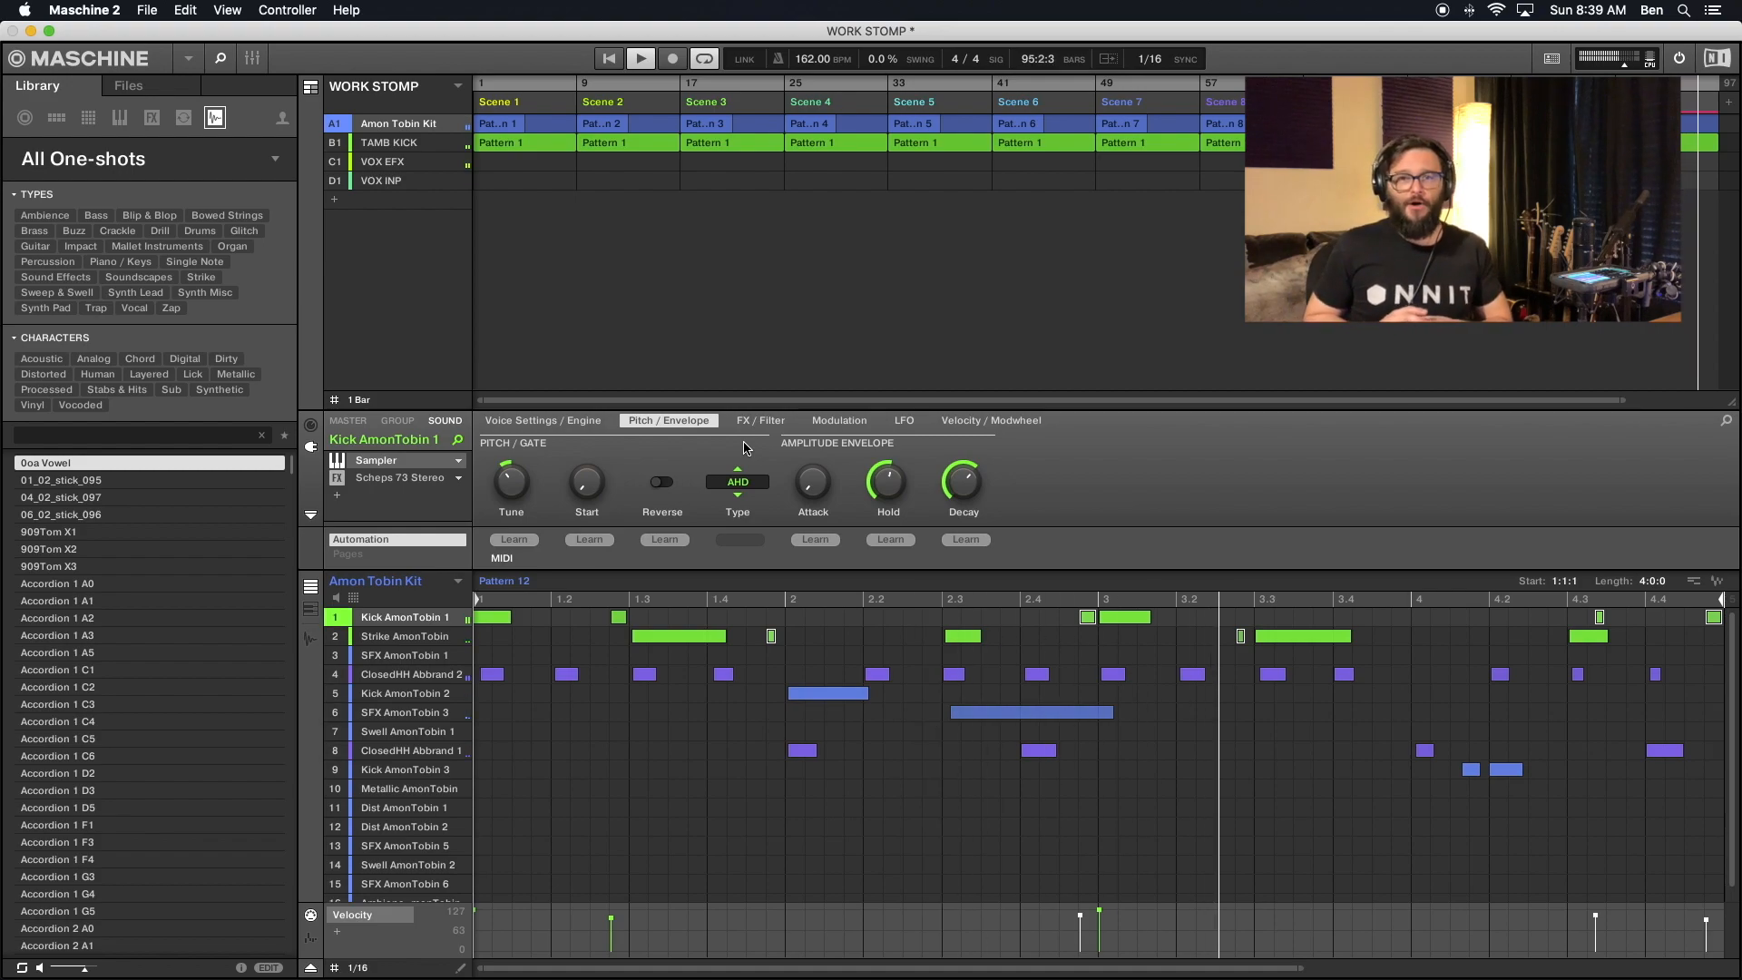
key("super+s")
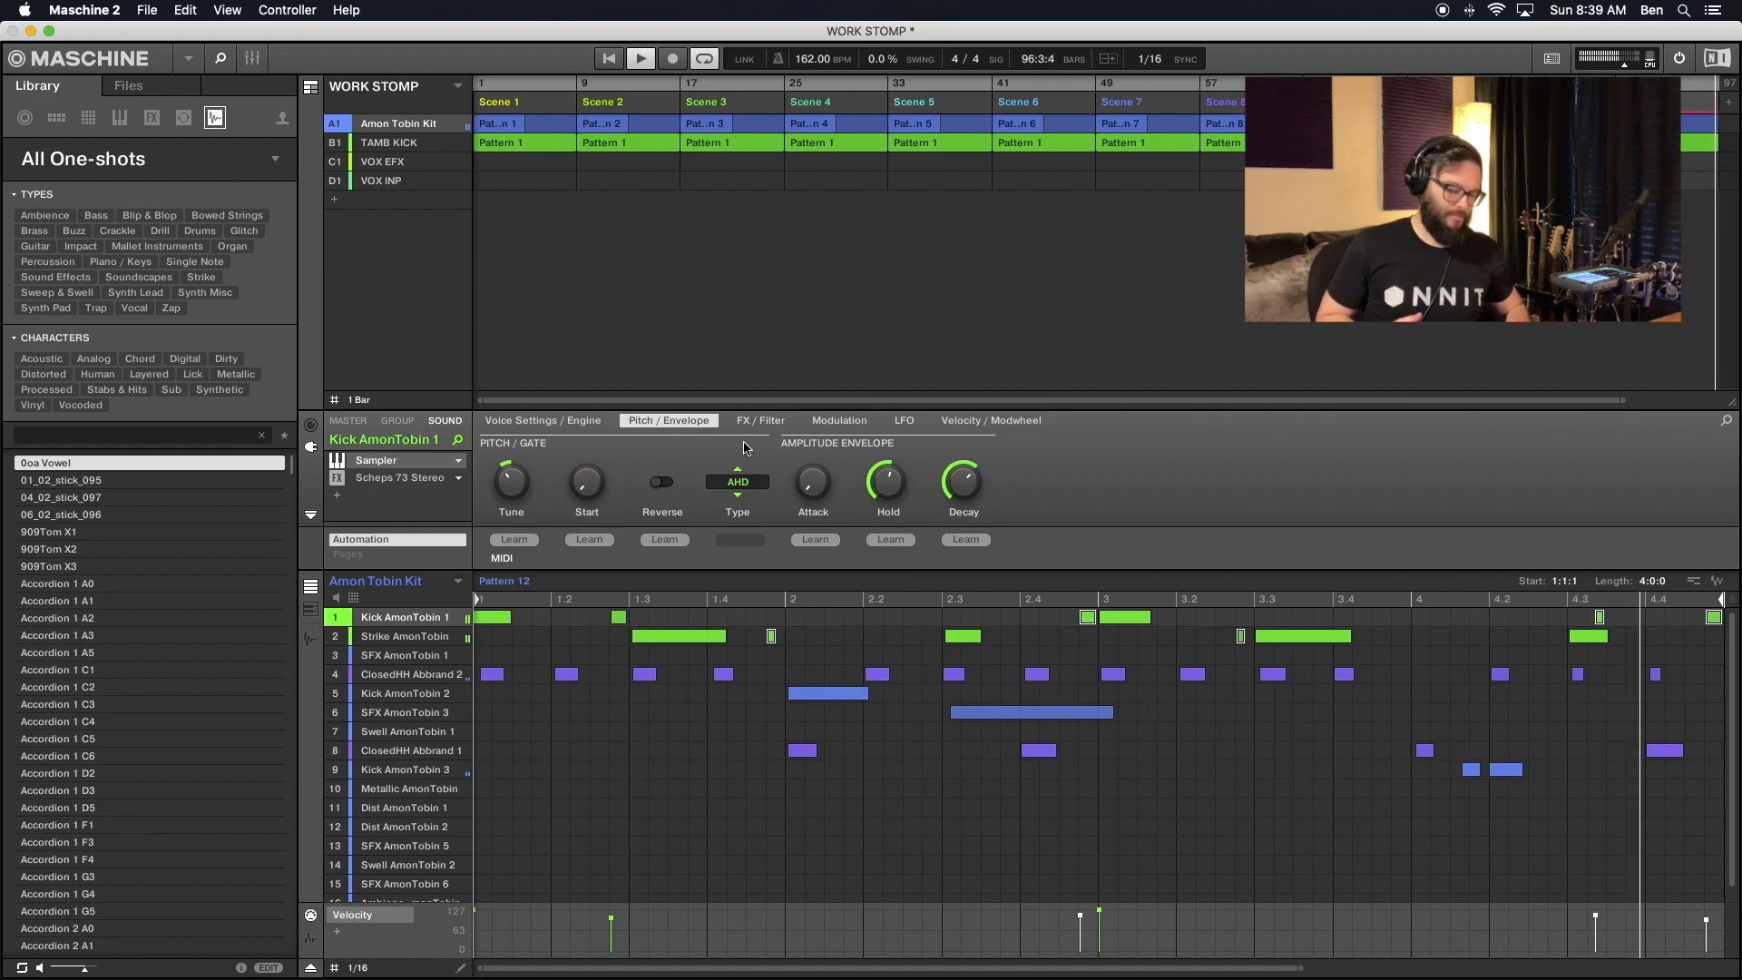